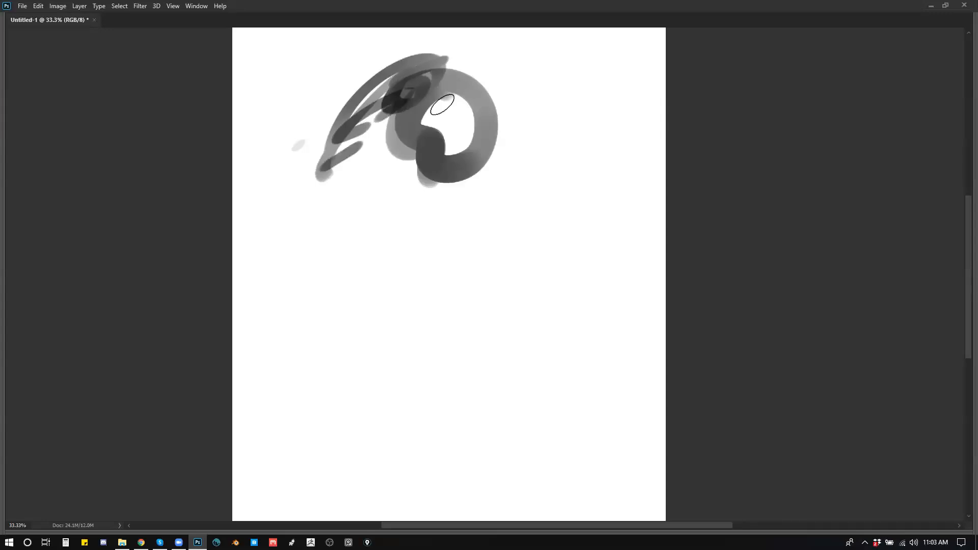
Step: Paint several overlapping translucent dark grey strokes across the existing scribble near the top of the canvas
drag(466, 67, 455, 76)
alt+click(446, 127)
drag(427, 137, 508, 64)
drag(443, 116, 482, 68)
drag(452, 135, 469, 102)
drag(465, 140, 477, 116)
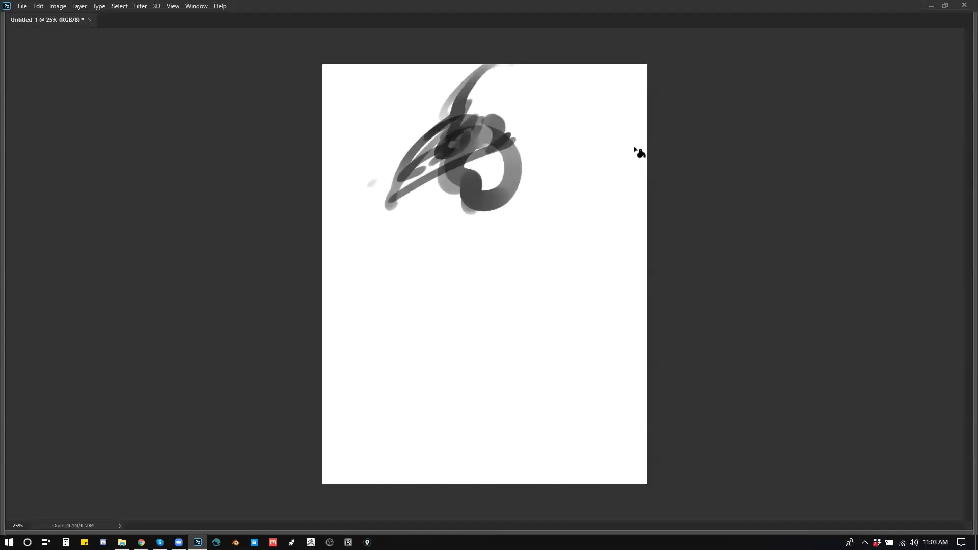
Step: Show the color controls and choose a muted medium periwinkle blue as the foreground color
key(F6)
drag(943, 182, 953, 88)
click(870, 68)
drag(870, 68, 887, 61)
mouse_move(948, 102)
mouse_down()
mouse_move(941, 248)
mouse_move(948, 71)
mouse_move(943, 98)
mouse_up()
click(873, 94)
click(844, 120)
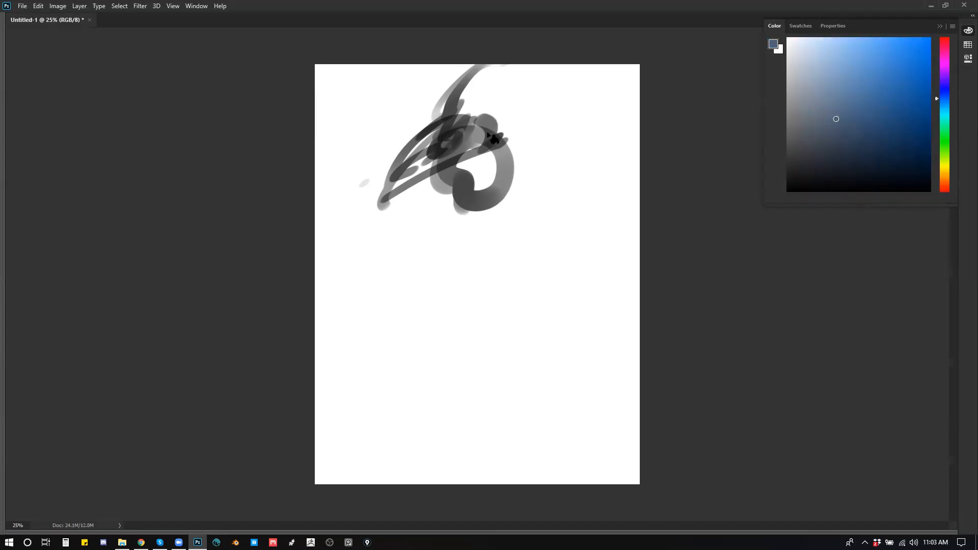
key(d)
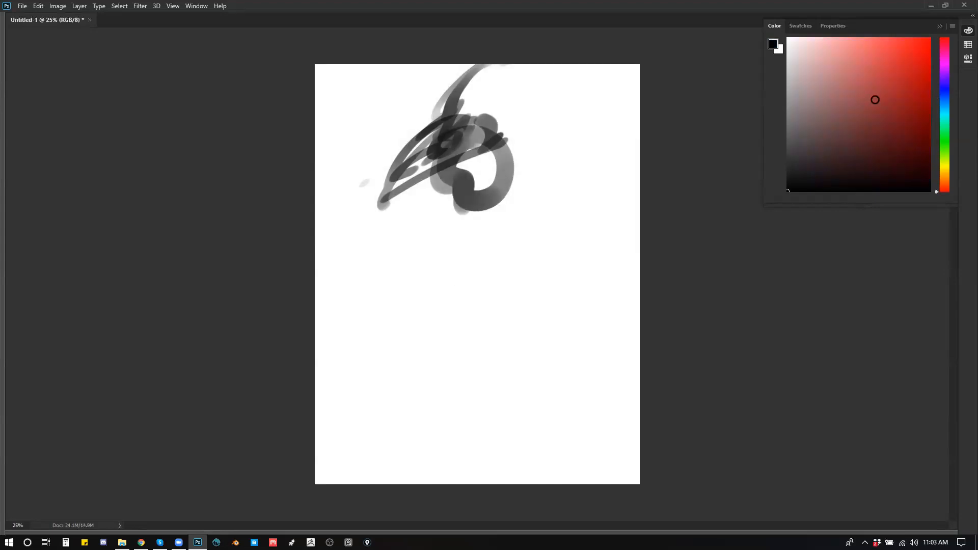
drag(948, 162, 948, 94)
drag(886, 70, 902, 49)
drag(867, 84, 822, 104)
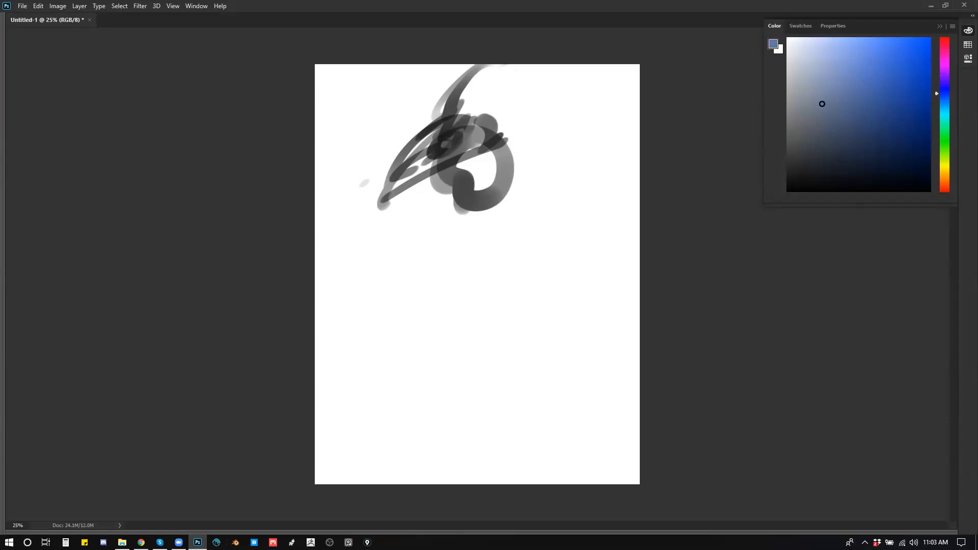
Step: Lay translucent muted blue gradients vertically over the scribble and the middle of the canvas
drag(421, 106, 424, 280)
drag(415, 175, 437, 309)
drag(441, 319, 439, 370)
drag(416, 286, 430, 367)
Step: Choose a deep saturated blue and layer gradients upward from the lower canvas and diagonally across the upper right
click(913, 116)
drag(528, 373, 510, 255)
drag(504, 300, 490, 236)
drag(486, 243, 487, 196)
drag(510, 219, 515, 170)
drag(553, 158, 590, 127)
drag(599, 102, 572, 137)
drag(558, 176, 543, 193)
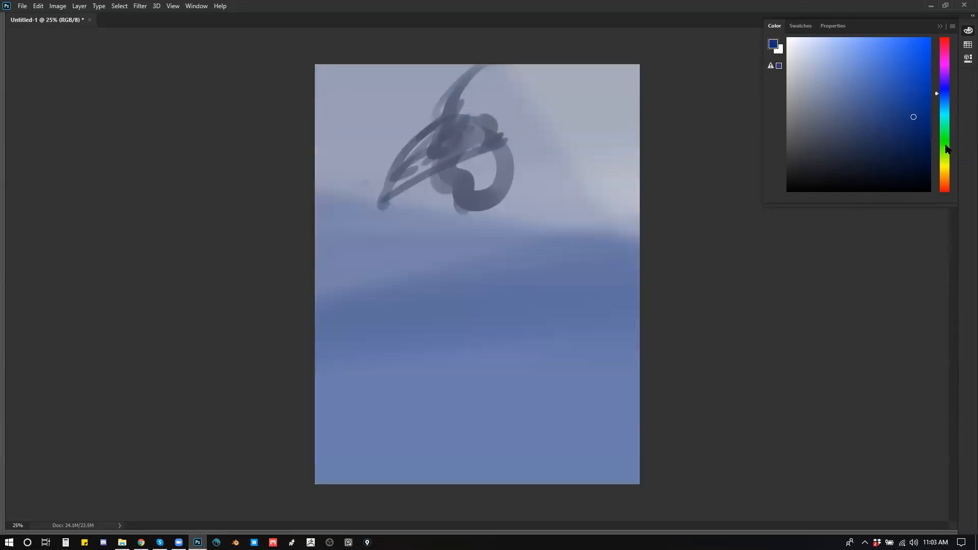
Step: Shift the hue to green and blend dark green gradients up from the bottom of the canvas
click(946, 147)
drag(550, 385, 510, 230)
drag(509, 340, 510, 294)
drag(523, 311, 566, 231)
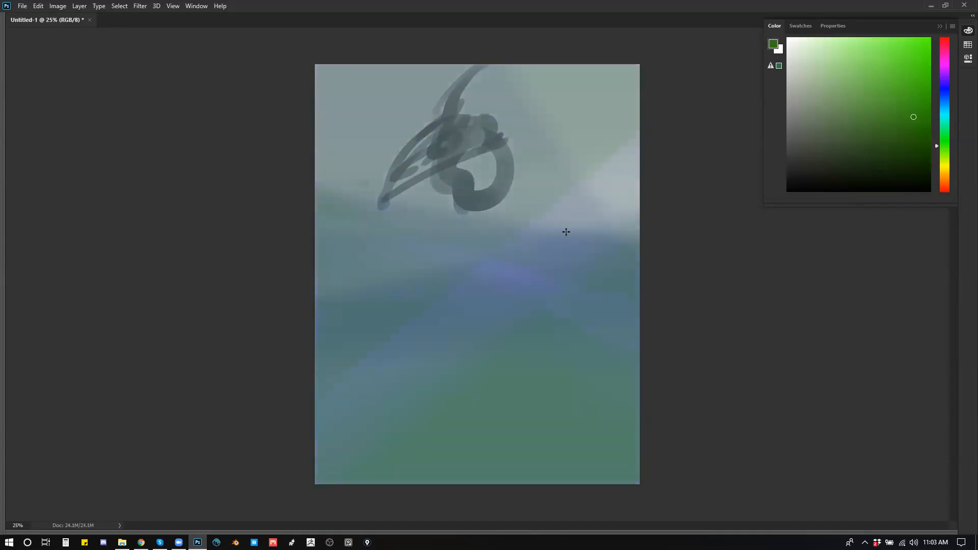
Step: Choose a brighter, lighter blue and blend gradients through the center and upper right of the canvas
click(946, 99)
click(891, 74)
drag(491, 353, 484, 233)
drag(556, 180, 579, 176)
Step: Try several magenta gradients across the center and left of the canvas
click(946, 67)
drag(514, 154, 505, 233)
drag(422, 258, 425, 290)
key(ctrl+z)
key(ctrl+z)
drag(364, 295, 478, 233)
drag(370, 243, 451, 230)
key(ctrl+z)
key(ctrl+z)
Step: Shift the hue to pink and blend a soft pink gradient over the canvas
click(945, 51)
drag(630, 118, 496, 244)
key(ctrl+z)
drag(495, 320, 475, 407)
Step: Blend yellow-green gradients over the upper canvas and center, and add a teal gradient over them
click(947, 159)
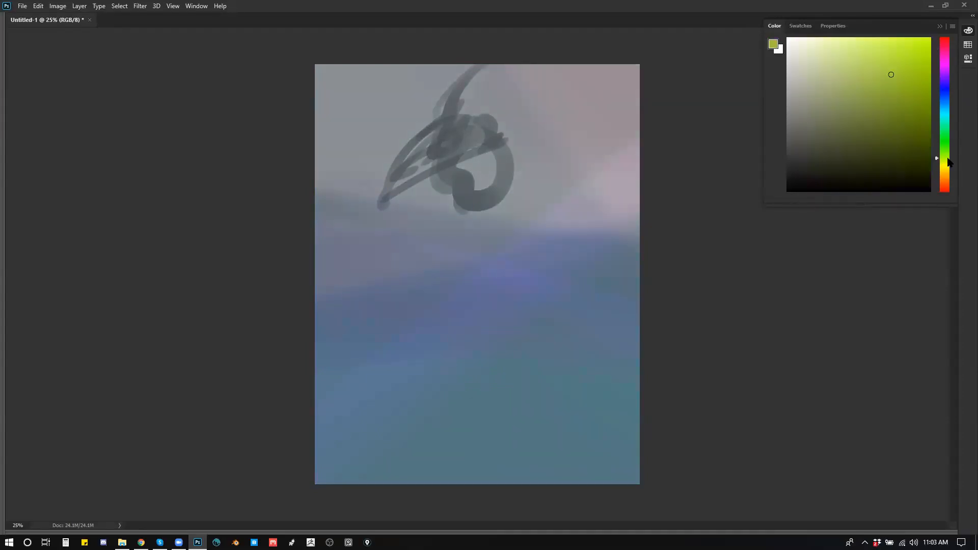
drag(496, 290, 614, 192)
drag(460, 266, 628, 198)
drag(653, 165, 576, 194)
drag(633, 114, 544, 212)
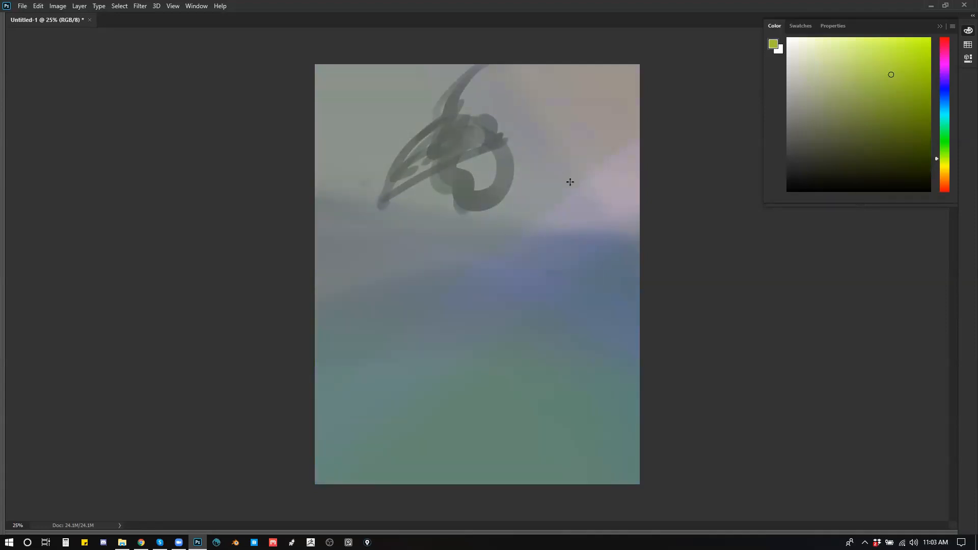
drag(481, 127, 444, 265)
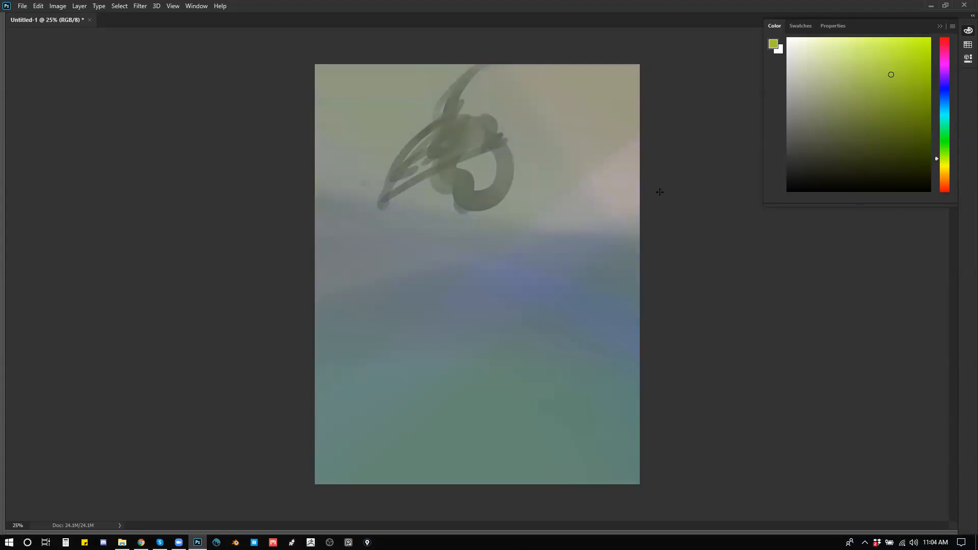
click(946, 119)
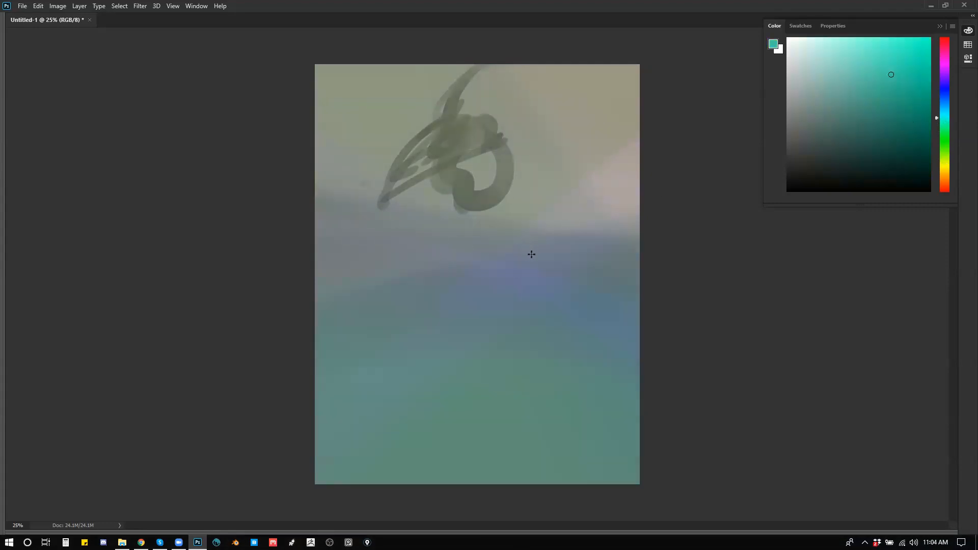
drag(548, 221, 588, 153)
Step: Choose the ragged 125 px brush preset from the Drawing group and enlarge its tip
key(b)
right_click(505, 222)
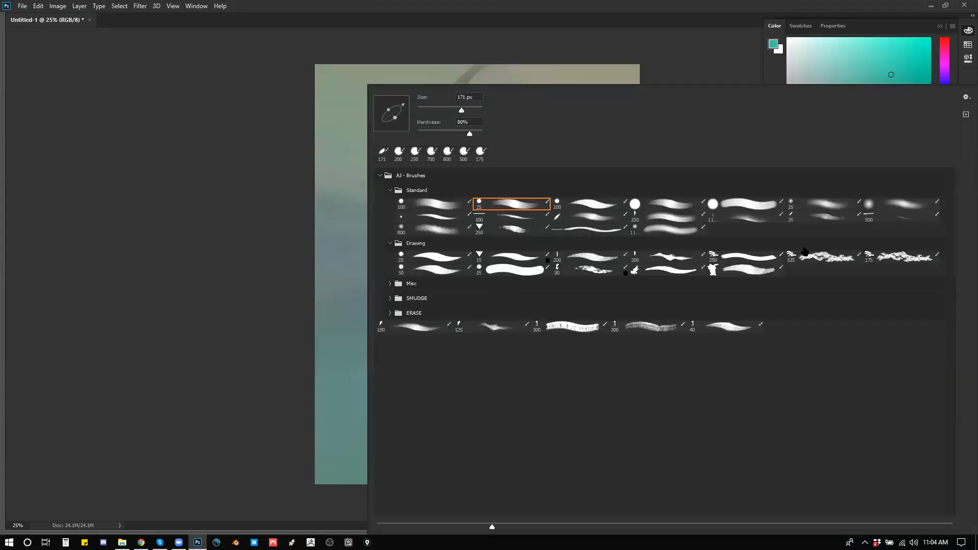
click(826, 261)
mouse_move(312, 202)
mouse_down()
mouse_move(406, 249)
mouse_move(522, 184)
mouse_up()
key(ctrl+z)
key(bracketright)
key(bracketright)
key(bracketright)
key(bracketright)
key(bracketright)
key(bracketright)
key(bracketright)
key(bracketright)
key(bracketright)
Step: Stamp huge ragged muted-blue shapes over the upper left and lower left of the canvas, undoing unwanted ones
mouse_move(483, 149)
mouse_down()
mouse_move(431, 273)
mouse_move(426, 333)
mouse_move(575, 332)
mouse_move(545, 357)
mouse_up()
key(ctrl+z)
alt+click(357, 405)
drag(357, 405, 406, 435)
key(ctrl+z)
Step: Stamp more ragged blue and teal shapes over the right side and center of the canvas
key(ctrl+z)
key(ctrl+z)
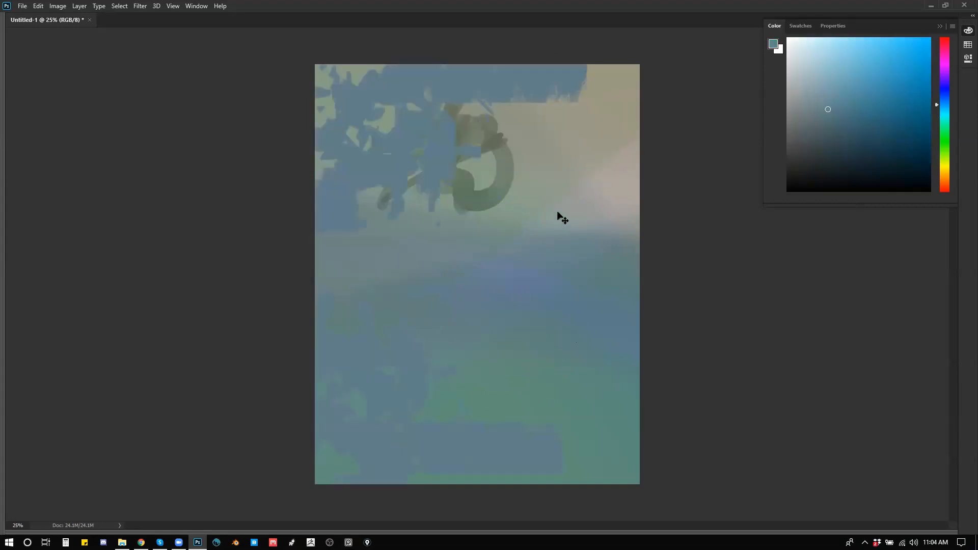
click(618, 154)
alt+click(594, 284)
click(541, 197)
key(ctrl+z)
click(544, 382)
alt+click(513, 270)
Step: Enable Color Dynamics for the ragged brush and set its hue jitter to 16%
key(Tab)
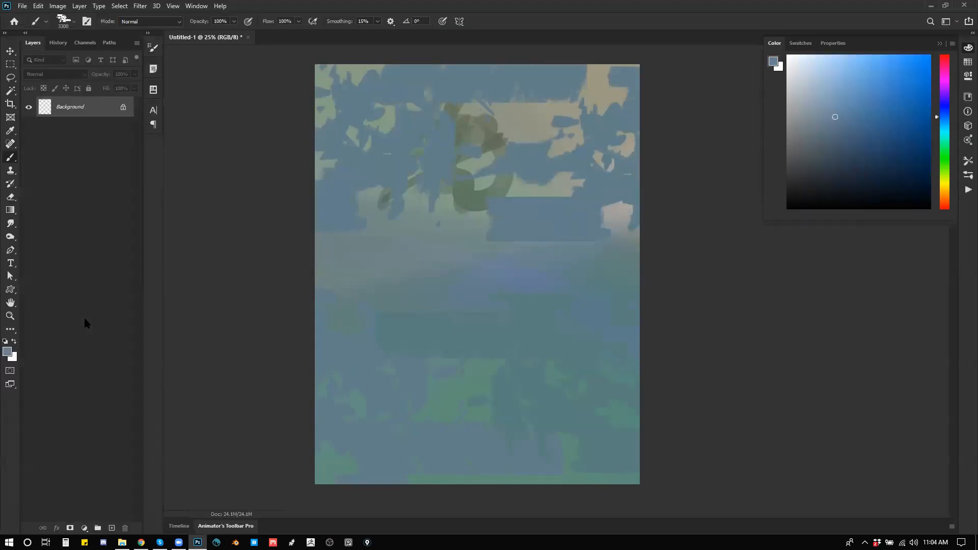
key(F5)
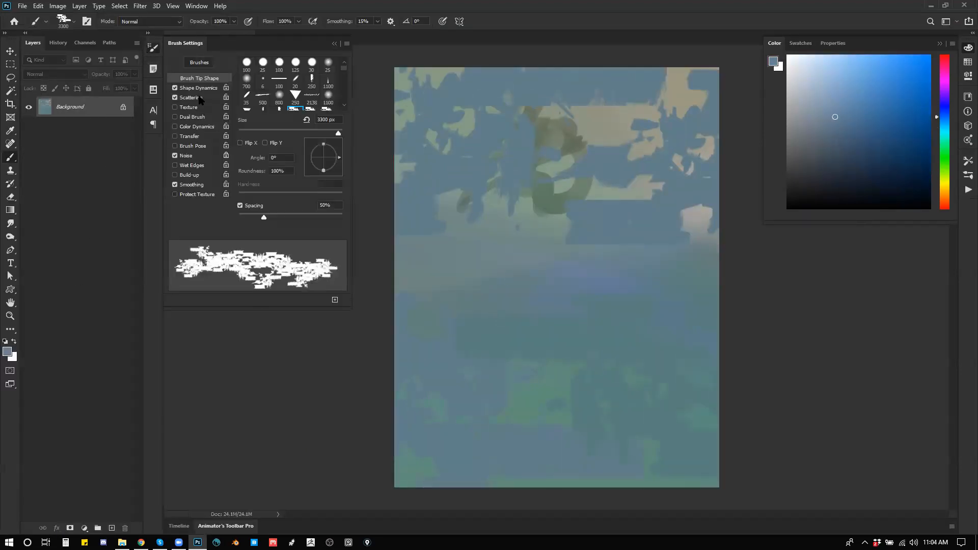
click(197, 127)
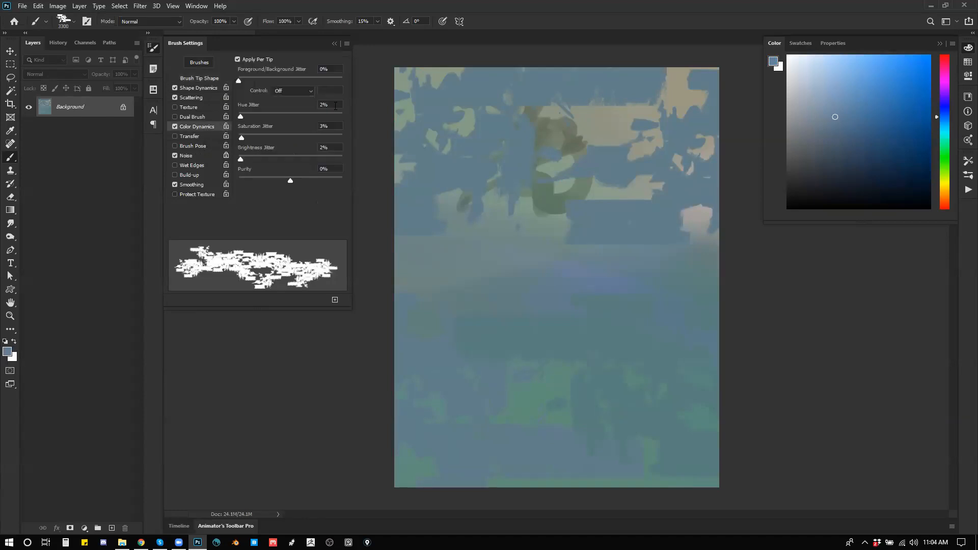
text(16)
Step: Stamp large color-varied ragged shapes over the canvas, including pale ones at the upper right and lower left
click(494, 232)
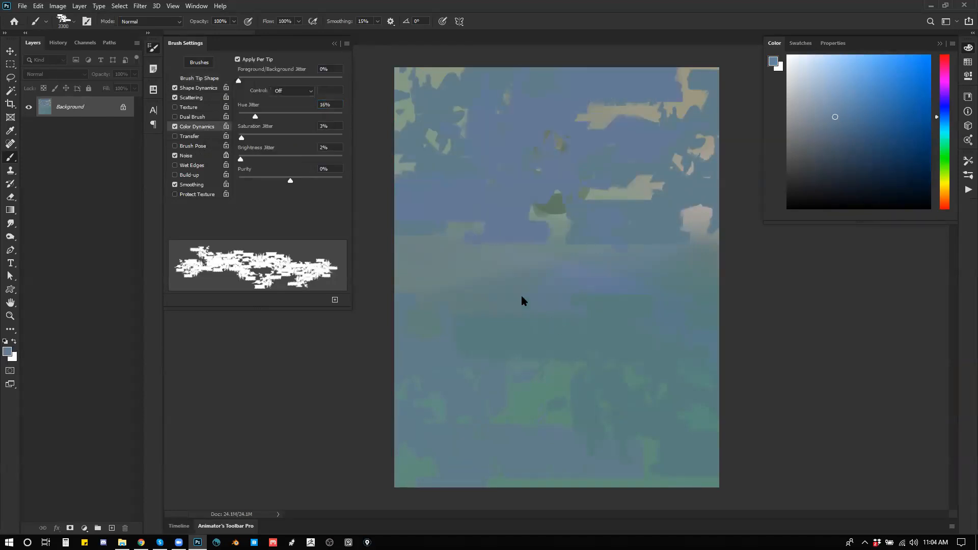
click(565, 347)
click(714, 387)
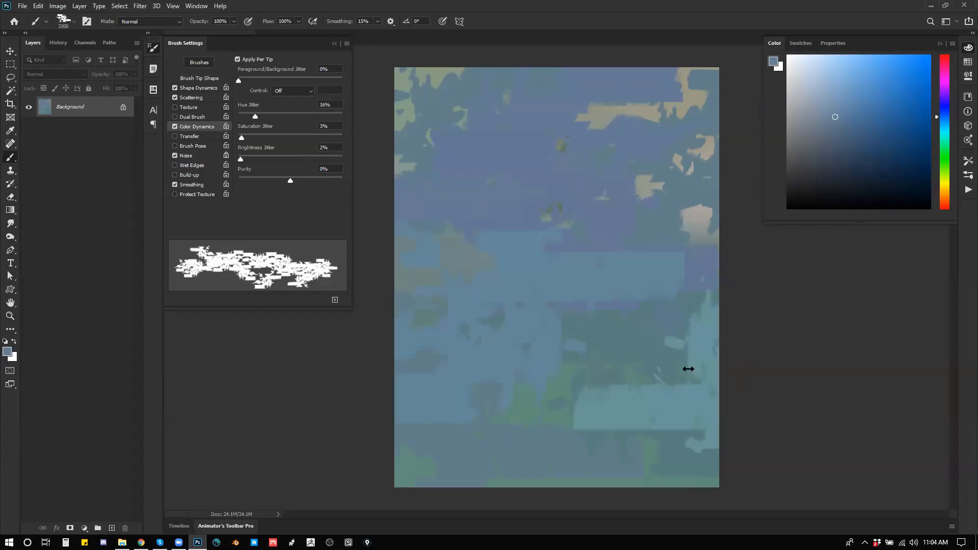
click(659, 265)
alt+click(702, 212)
click(606, 148)
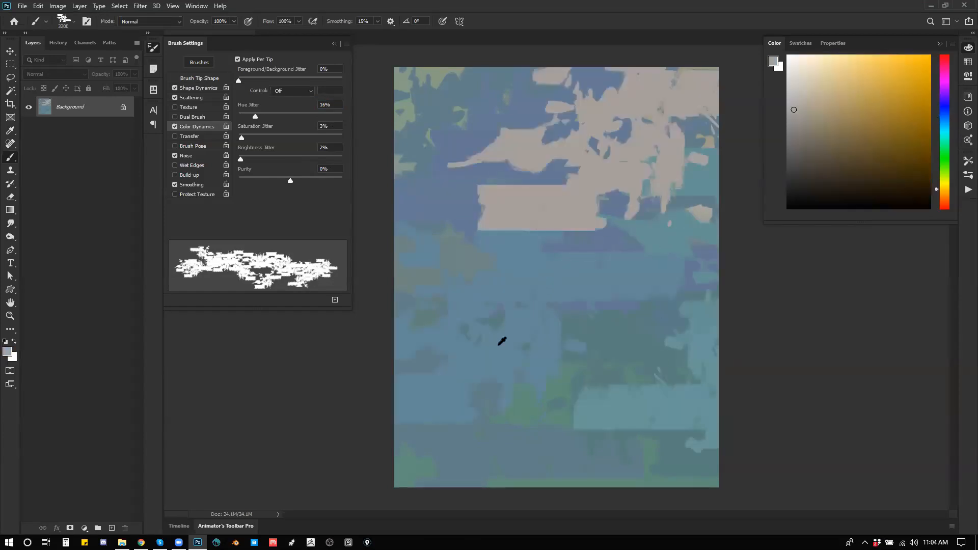
click(500, 404)
Step: Hide the panels and blend soft green-tinted gradients from the upper left across the stamped texture
key(Tab)
alt+click(391, 85)
drag(326, 83, 461, 255)
alt+click(365, 67)
drag(367, 70, 414, 221)
drag(408, 143, 406, 181)
drag(397, 190, 540, 348)
Step: Soften the remaining stamped texture with translucent gradients over the lower, right and upper-left areas
drag(576, 386, 555, 338)
drag(518, 276, 503, 196)
drag(481, 290, 456, 221)
drag(375, 311, 404, 285)
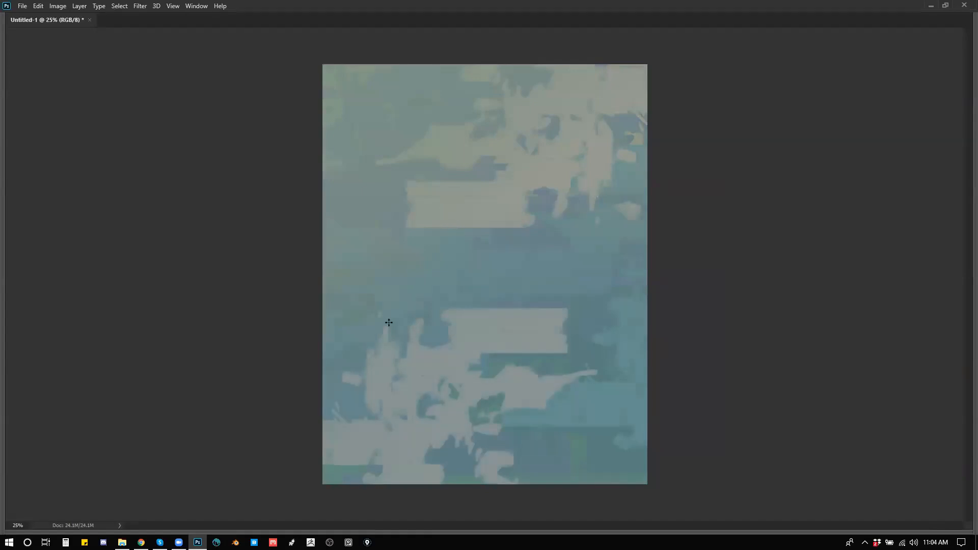
drag(589, 166, 510, 343)
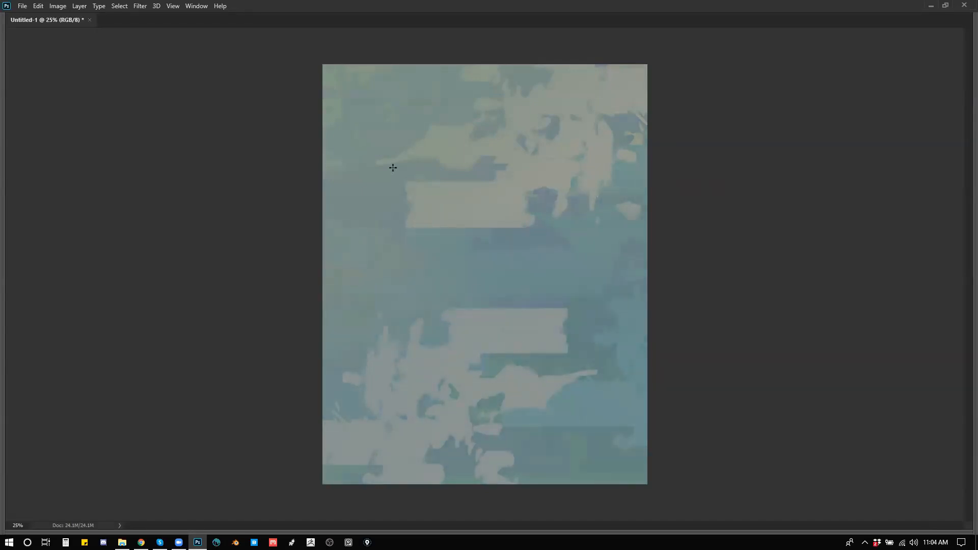
drag(411, 130, 422, 195)
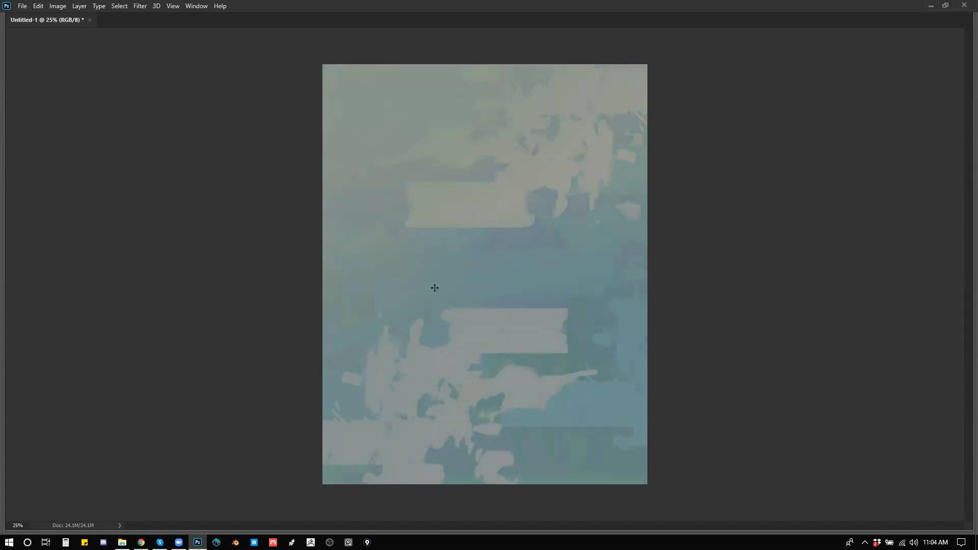
Step: Browse the brush presets and switch to a triangle-tipped brush
right_click(432, 266)
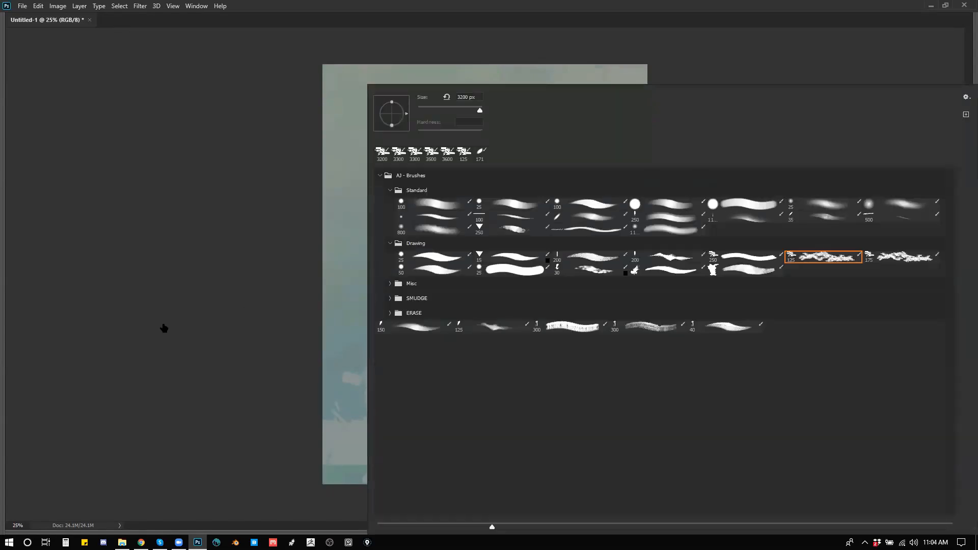
click(246, 310)
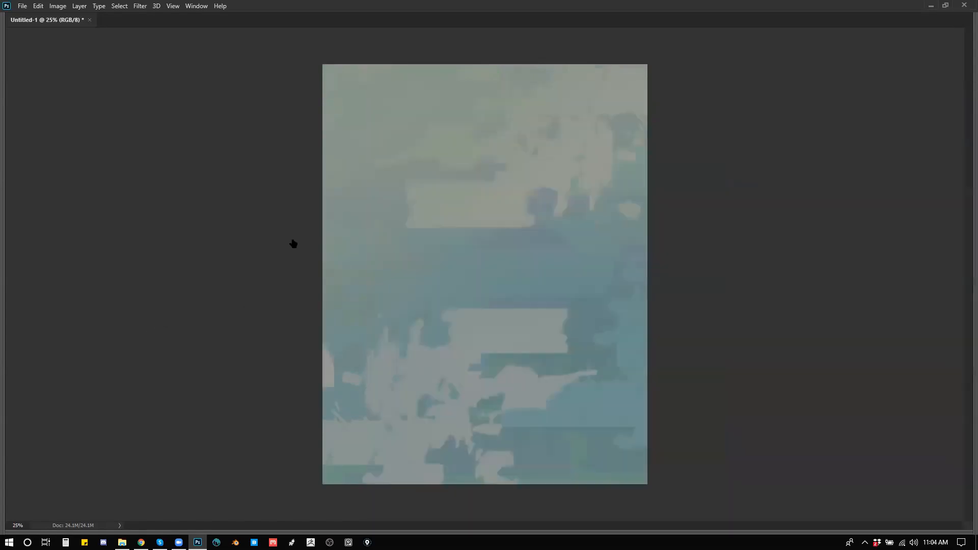
right_click(449, 158)
click(588, 206)
click(184, 299)
right_click(454, 163)
double_click(421, 264)
Step: Sketch a head shape with blue loops and filled patches near the top center, plus broad shoulder strokes below
mouse_move(480, 94)
mouse_down()
mouse_move(457, 138)
mouse_move(478, 95)
mouse_move(494, 115)
mouse_up()
key(ctrl+z)
click(492, 110)
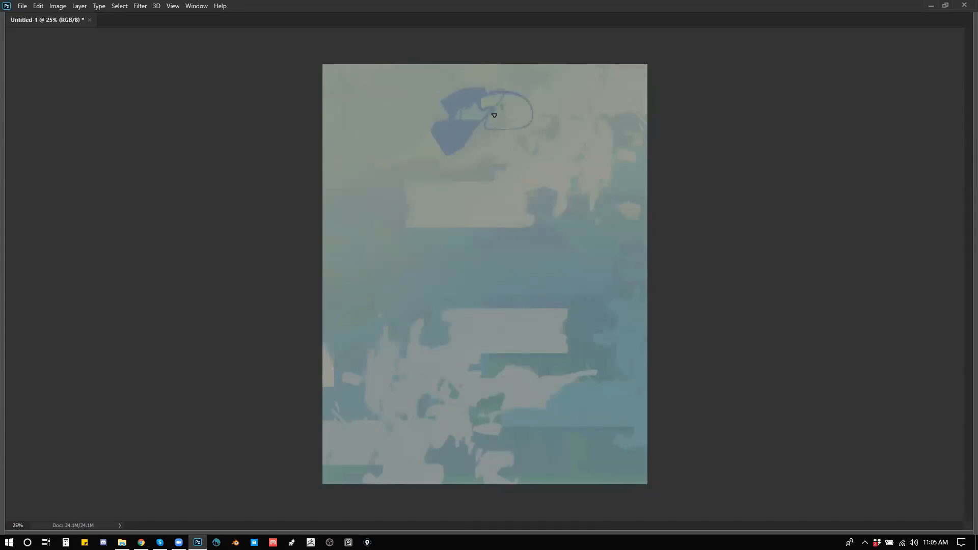
mouse_move(488, 153)
mouse_down()
mouse_move(544, 143)
mouse_move(557, 198)
mouse_move(594, 212)
mouse_up()
drag(551, 188, 597, 229)
Step: Flip the canvas horizontally and extend the blue body mass below the head
key(ctrl+shift+h)
drag(412, 202, 505, 219)
click(482, 224)
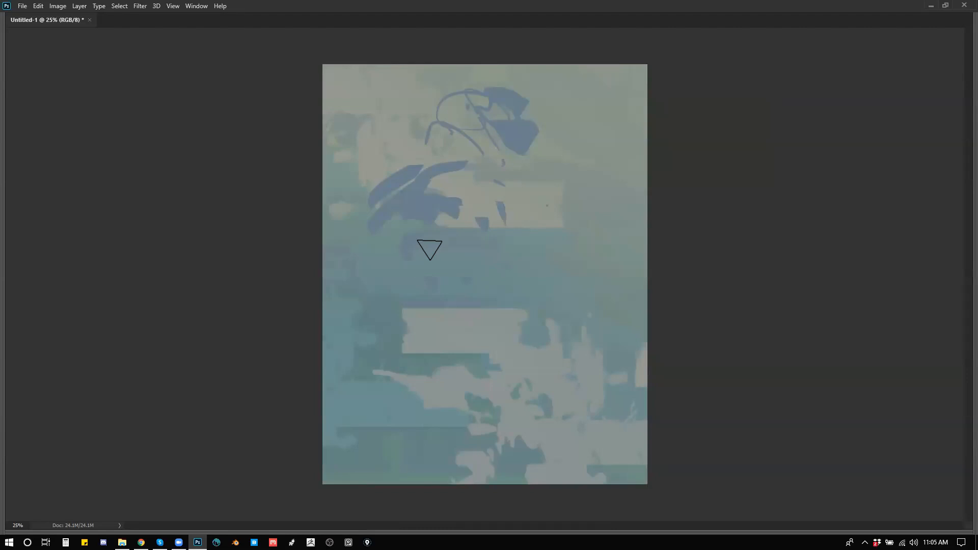
drag(387, 192, 362, 228)
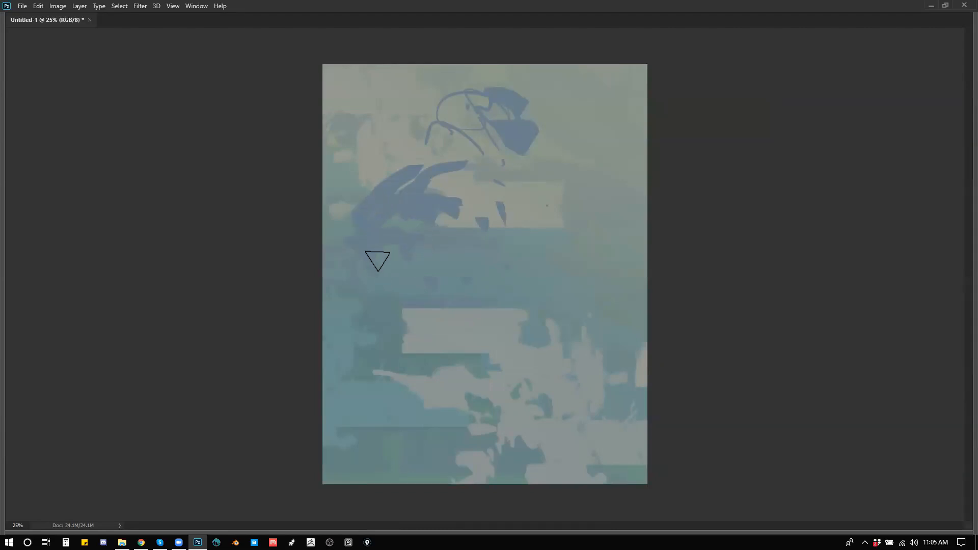
Step: Choose a dark slate color and paint a torso patch and a small dark shape at the neck
key(F6)
click(807, 147)
mouse_move(435, 199)
mouse_down()
mouse_move(432, 246)
mouse_move(456, 239)
mouse_up()
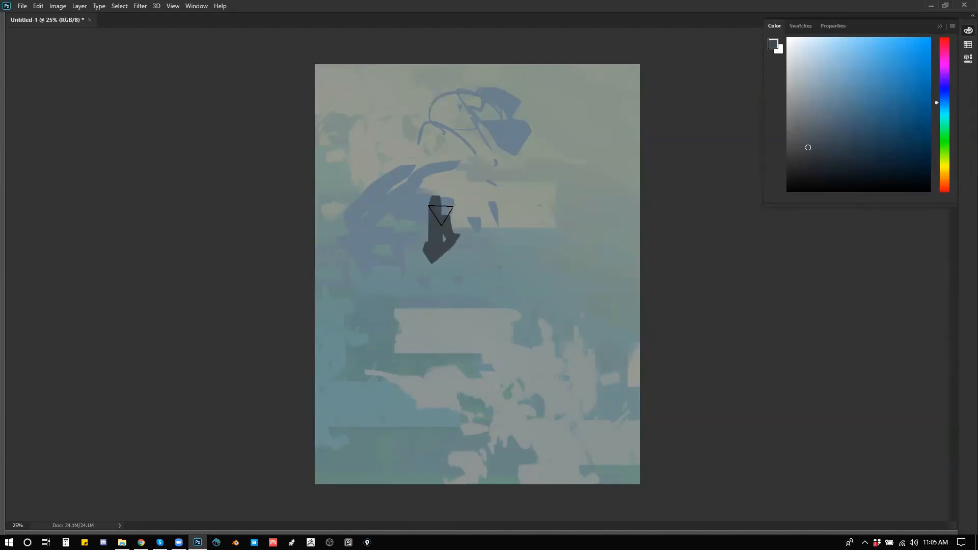
click(455, 188)
drag(467, 164, 453, 149)
mouse_move(445, 158)
mouse_down()
mouse_move(427, 161)
mouse_move(441, 164)
mouse_up()
Step: Paint a long dark vertical stroke down the figure's front and short dark strokes along its lower edge
mouse_move(450, 174)
mouse_down()
mouse_move(508, 196)
mouse_move(505, 302)
mouse_up()
click(473, 167)
mouse_move(465, 272)
mouse_down()
mouse_move(447, 271)
mouse_move(486, 288)
mouse_up()
mouse_move(425, 265)
mouse_down()
mouse_move(364, 270)
mouse_move(413, 252)
mouse_move(362, 261)
mouse_move(425, 262)
mouse_up()
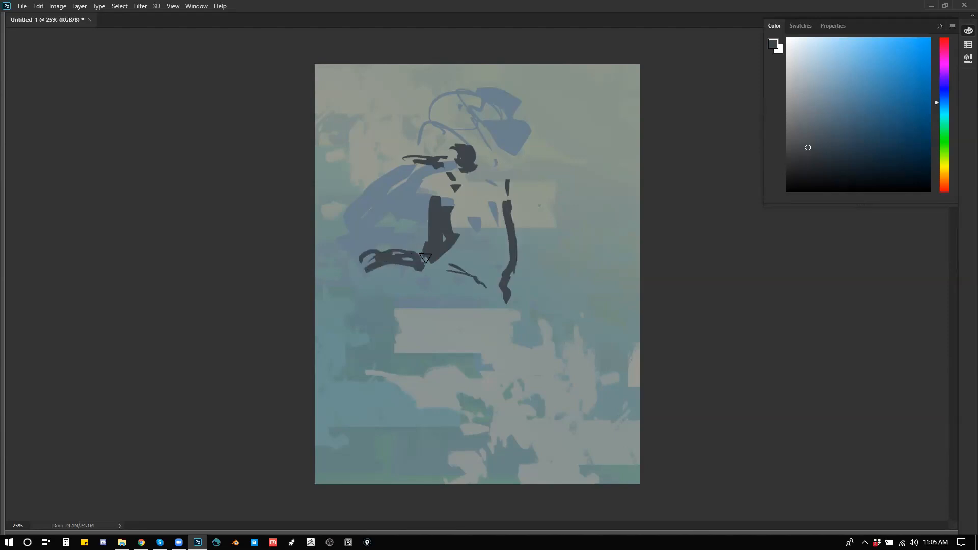
Step: Paint a dark oval stroke to the right of the figure and dark patches across the lower face
mouse_move(521, 155)
mouse_down()
mouse_move(559, 199)
mouse_move(550, 186)
mouse_move(552, 217)
mouse_move(524, 223)
mouse_up()
drag(526, 129, 508, 188)
drag(508, 187, 498, 178)
key(ctrl+z)
mouse_move(477, 131)
mouse_down()
mouse_move(485, 139)
mouse_move(488, 125)
mouse_move(509, 150)
mouse_move(434, 156)
mouse_move(454, 141)
mouse_up()
click(500, 126)
Step: Mirror the canvas and flip it back, and add small dark marks across the face
key(ctrl+f)
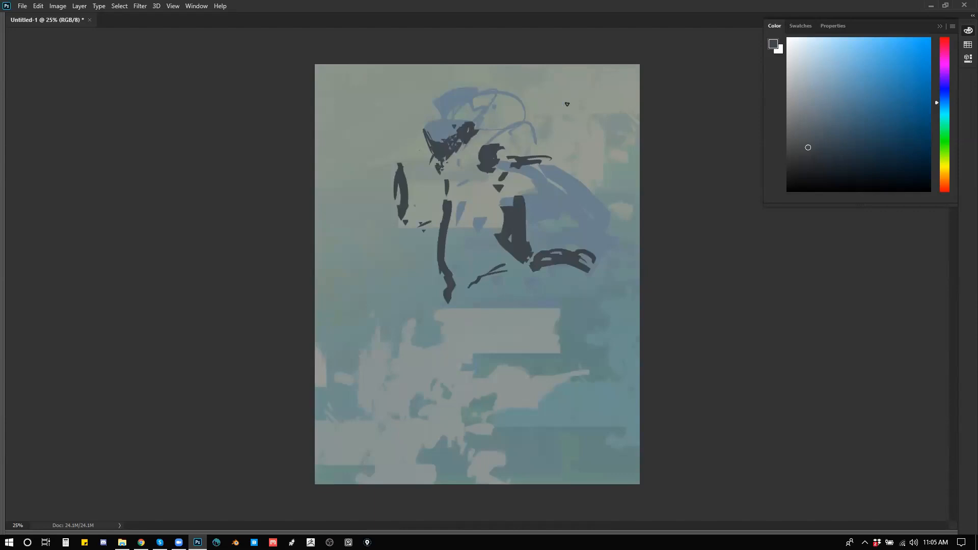
key(ctrl+shift+h)
mouse_move(495, 153)
mouse_down()
mouse_move(503, 168)
mouse_move(487, 163)
mouse_up()
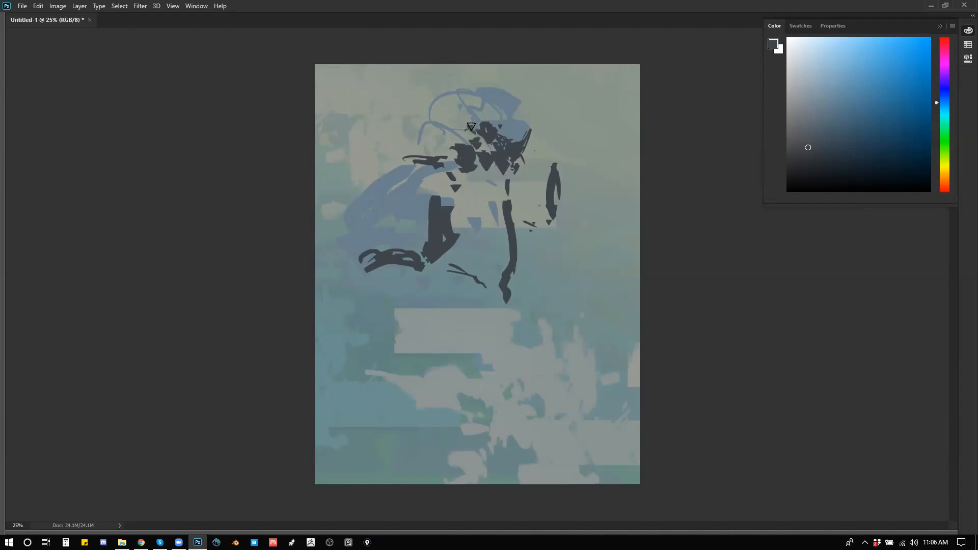
Step: Outline the right edge of the head with thin dark strokes, undoing poor attempts, and darken the jaw
drag(527, 105, 535, 138)
key(ctrl+z)
drag(520, 101, 534, 150)
key(ctrl+z)
mouse_move(518, 95)
mouse_down()
mouse_move(548, 120)
mouse_move(535, 115)
mouse_up()
key(ctrl+z)
key(ctrl+z)
mouse_move(482, 180)
mouse_down()
mouse_move(495, 197)
mouse_move(519, 162)
mouse_move(520, 191)
mouse_up()
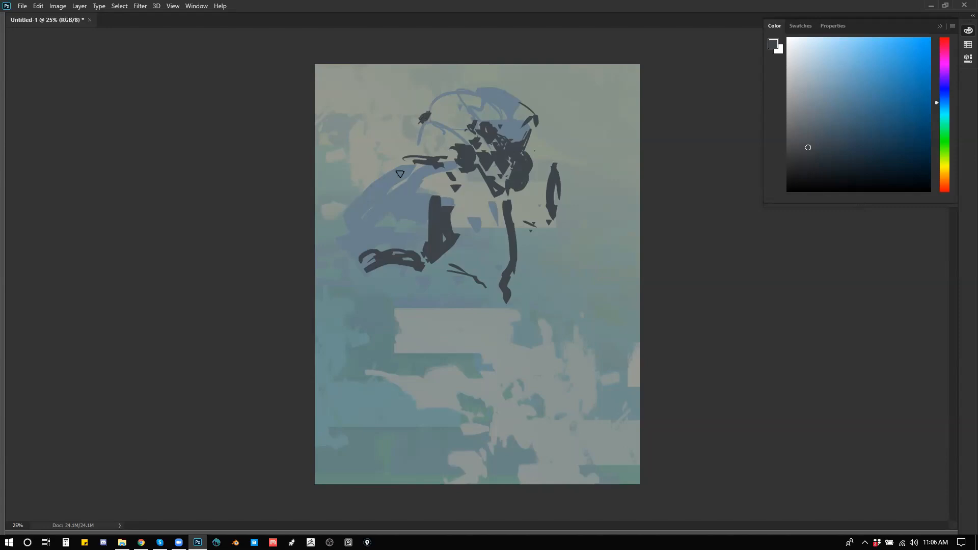
Step: Sample pale background greys to trim the head's left edge and paint light strokes over the torso
alt+click(425, 137)
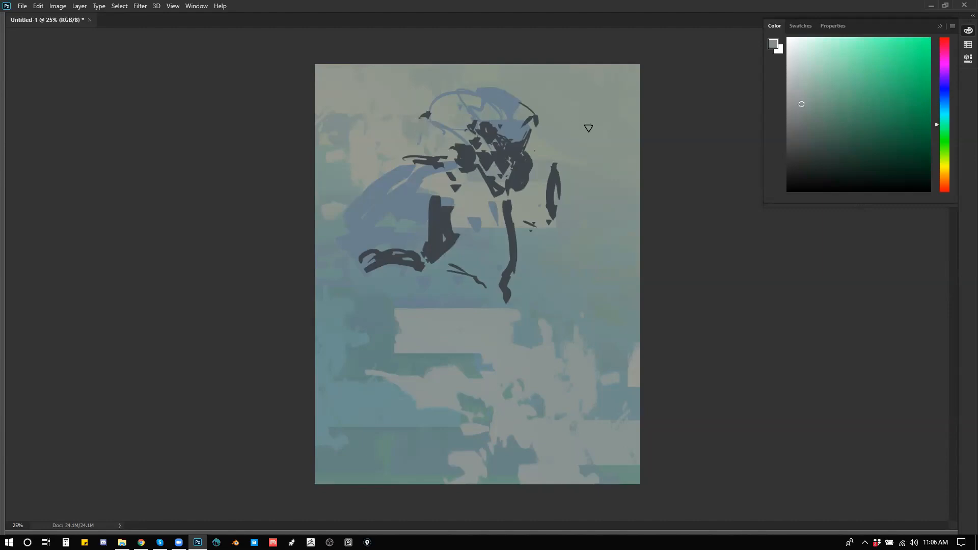
alt+click(412, 96)
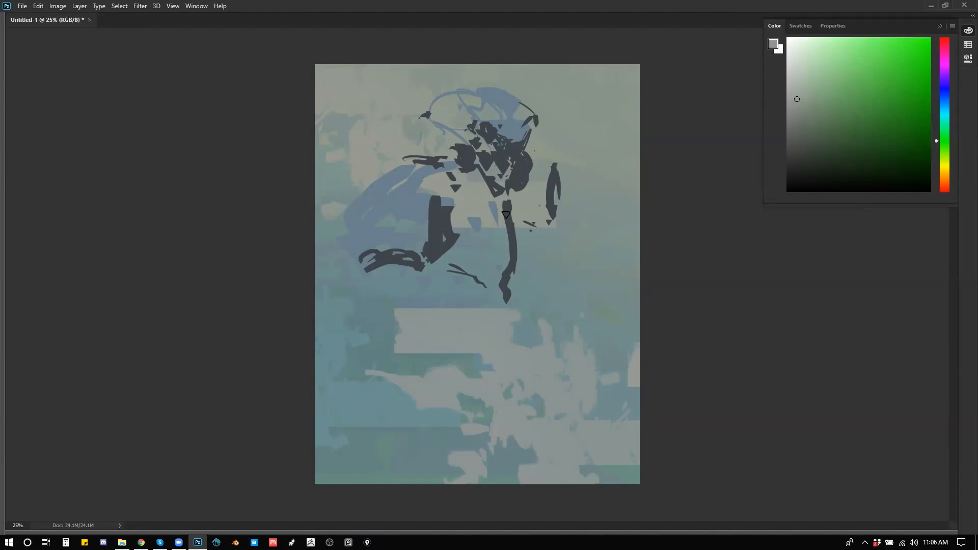
mouse_move(440, 194)
mouse_down()
mouse_move(452, 213)
mouse_move(421, 202)
mouse_move(501, 209)
mouse_move(438, 263)
mouse_move(482, 269)
mouse_up()
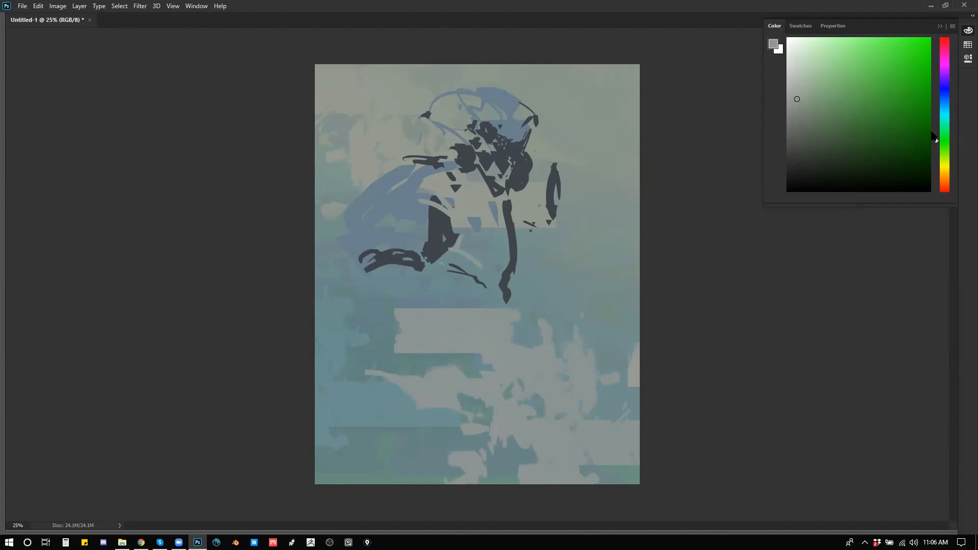
Step: Paint darker grey patches over the face and head with a larger brush, and flip the canvas horizontally
drag(836, 136, 803, 137)
key(])
key(])
key(])
key(])
key(])
mouse_move(515, 143)
mouse_down()
mouse_move(521, 129)
mouse_move(506, 151)
mouse_up()
click(521, 117)
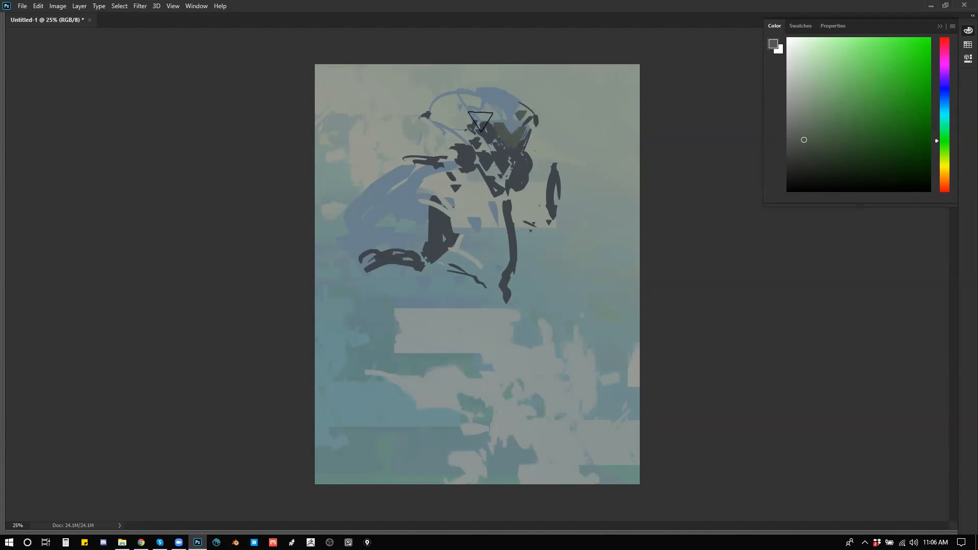
key(ctrl+shift+h)
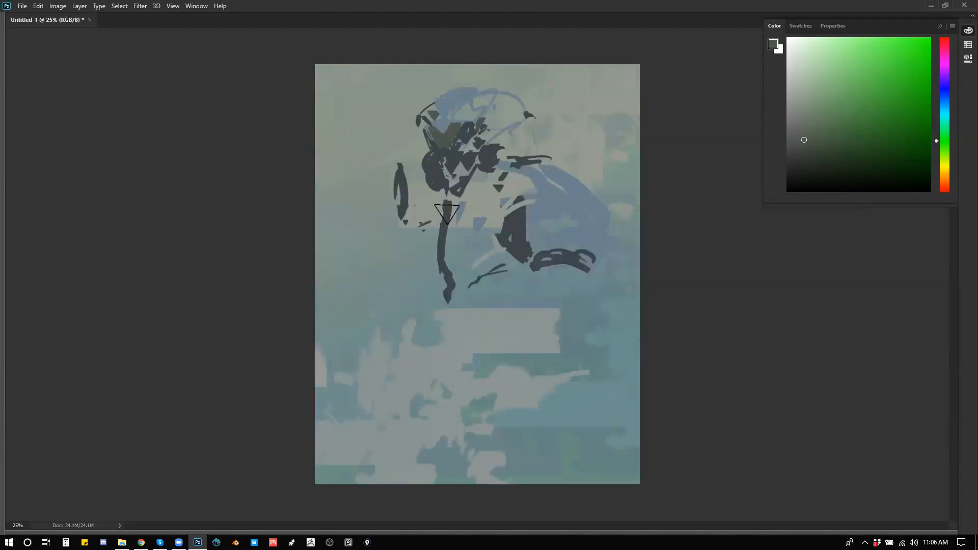
Step: Paint olive-grey strokes over the figure's tie area, sleeve and both shoulders, and flip the canvas horizontally
drag(447, 206, 451, 264)
drag(458, 214, 471, 265)
mouse_move(521, 201)
mouse_down()
mouse_move(533, 247)
mouse_move(586, 238)
mouse_up()
drag(521, 172, 557, 188)
drag(504, 174, 490, 199)
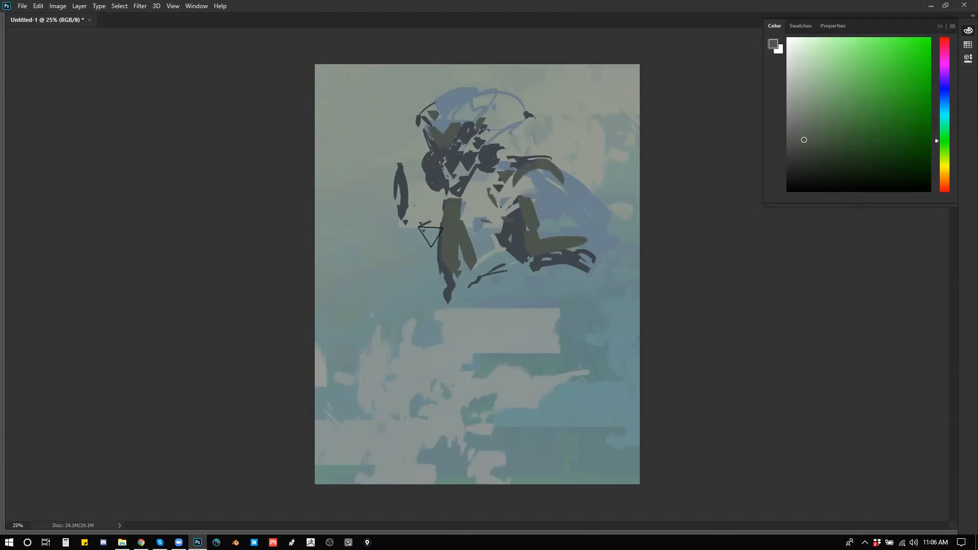
mouse_move(411, 167)
mouse_down()
mouse_move(420, 201)
mouse_move(434, 185)
mouse_up()
click(419, 198)
key(ctrl+shift+h)
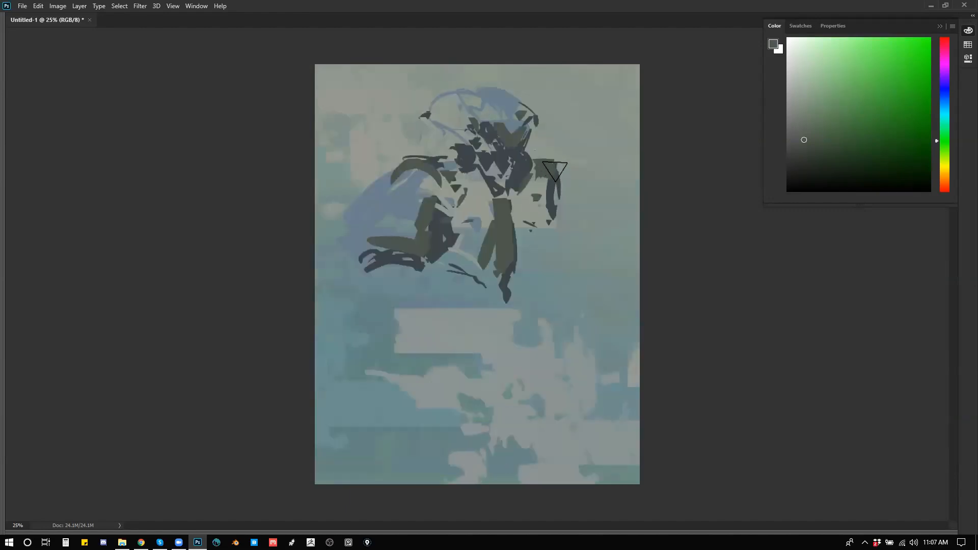
Step: Sample a dark grey to thicken the far shoulder's edge, and add a thin curved stroke beside the collar with a smaller brush
alt+click(554, 180)
drag(558, 172, 552, 224)
key(bracketleft)
key(bracketleft)
key(bracketleft)
drag(528, 173, 516, 221)
Step: Choose a near-black blue and paint bold curved accents along both sides of the chest
click(800, 172)
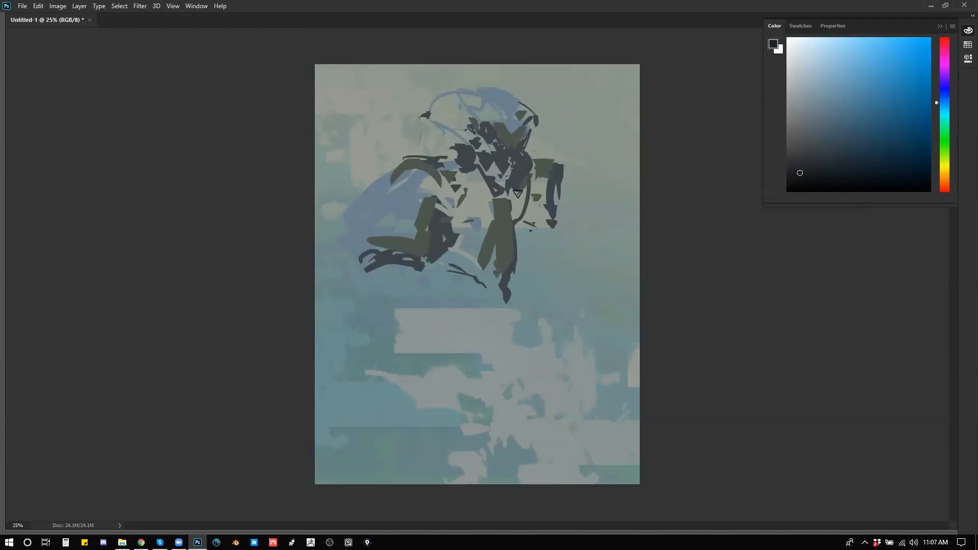
mouse_move(531, 174)
mouse_down()
mouse_move(512, 224)
mouse_move(528, 184)
mouse_up()
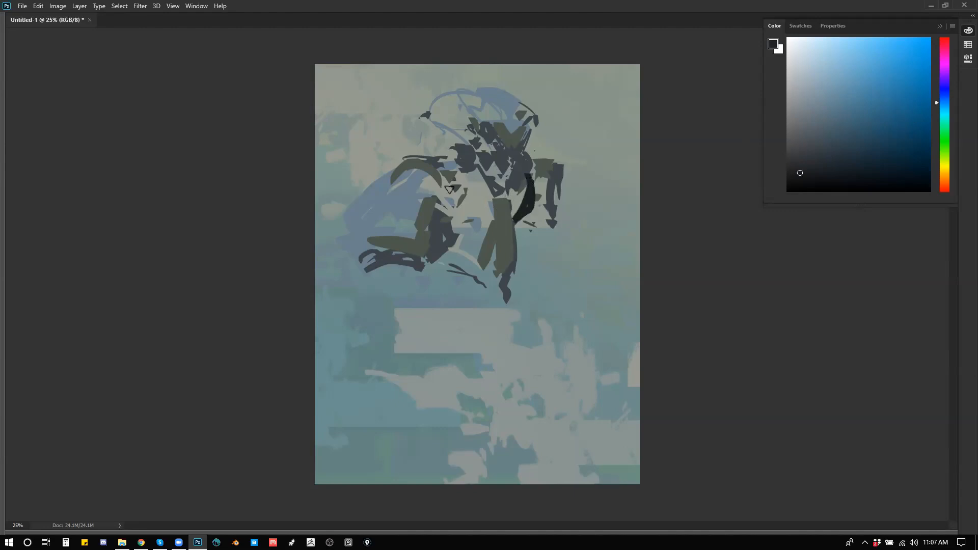
mouse_move(455, 215)
mouse_down()
mouse_move(465, 193)
mouse_move(451, 220)
mouse_up()
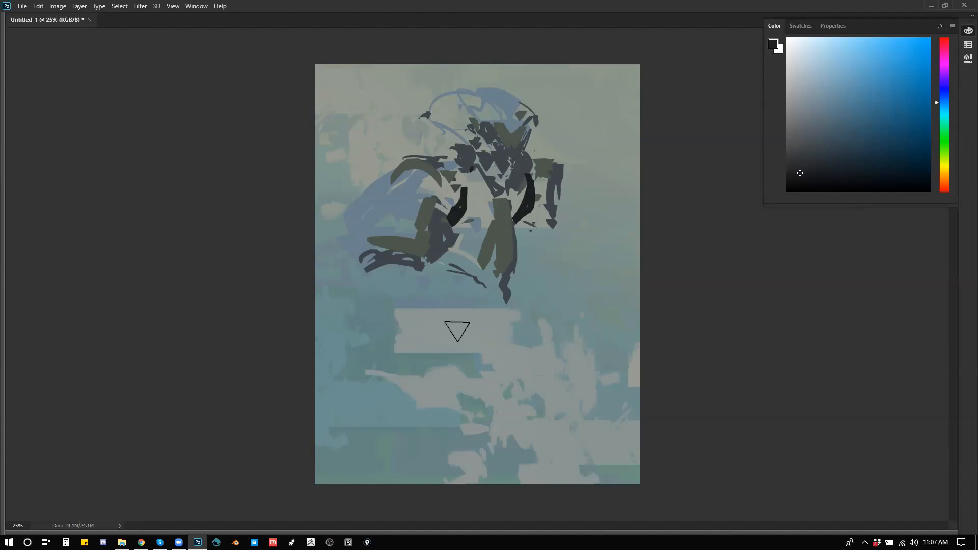
Step: Outline the near forearm and cuff in near-black, and undo the trial curve beyond the far shoulder
mouse_move(407, 262)
mouse_down()
mouse_move(427, 258)
mouse_move(385, 279)
mouse_move(397, 273)
mouse_move(387, 287)
mouse_move(389, 278)
mouse_move(423, 283)
mouse_move(416, 340)
mouse_move(432, 353)
mouse_up()
drag(425, 290, 437, 321)
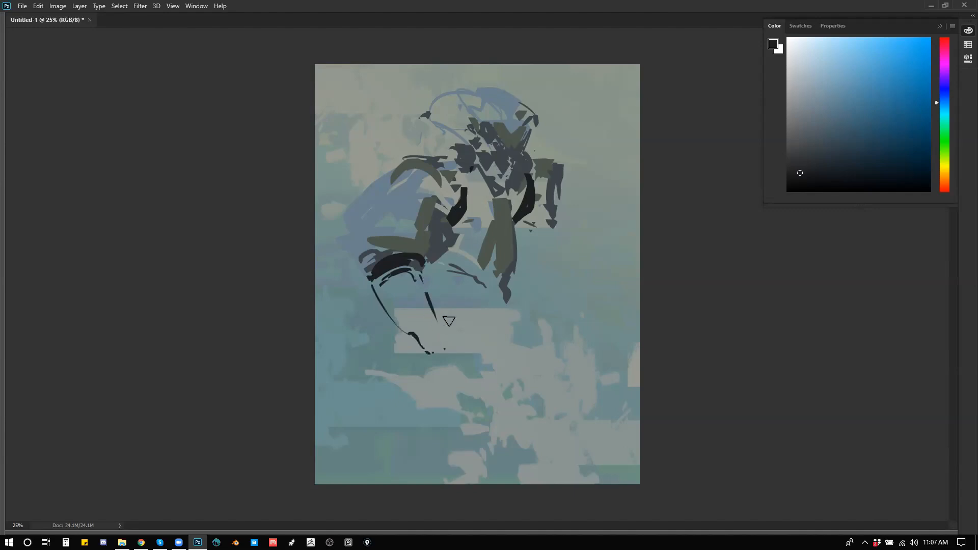
mouse_move(564, 186)
mouse_down()
mouse_move(597, 167)
mouse_move(585, 205)
mouse_up()
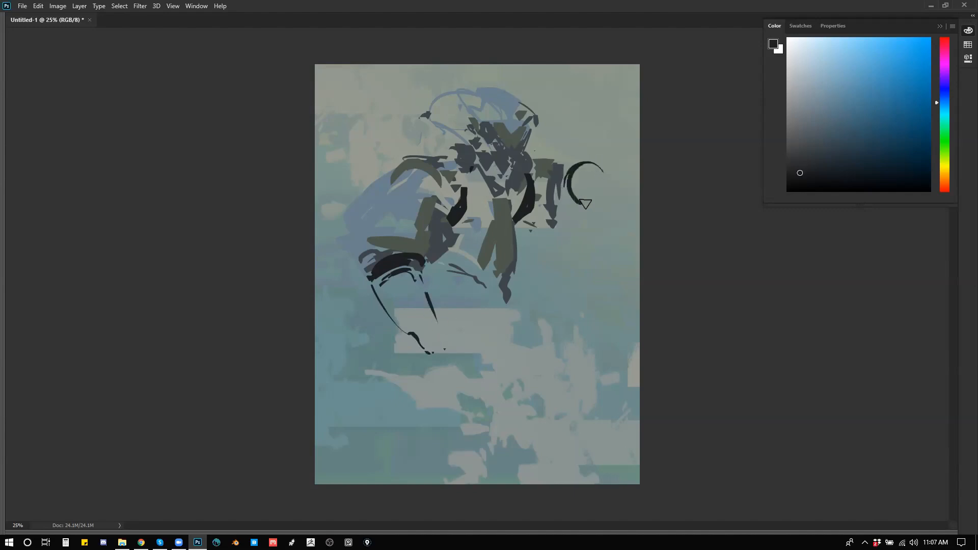
key(ctrl+z)
key(ctrl+z)
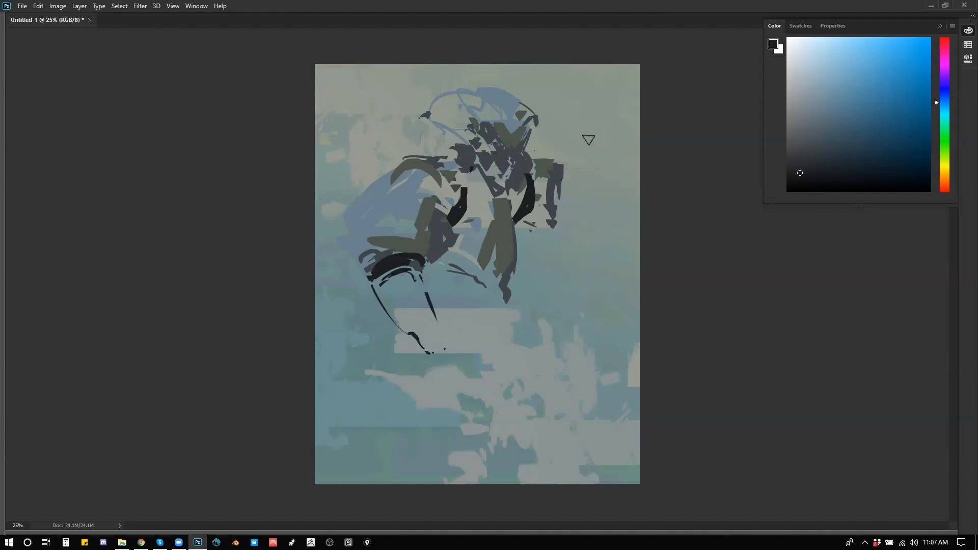
Step: Darken the far shoulder's edge and the collar V with near-black strokes, undoing the poor mark beside the head
drag(558, 173, 555, 210)
mouse_move(482, 175)
mouse_down()
mouse_move(503, 208)
mouse_move(521, 182)
mouse_move(518, 167)
mouse_move(502, 206)
mouse_up()
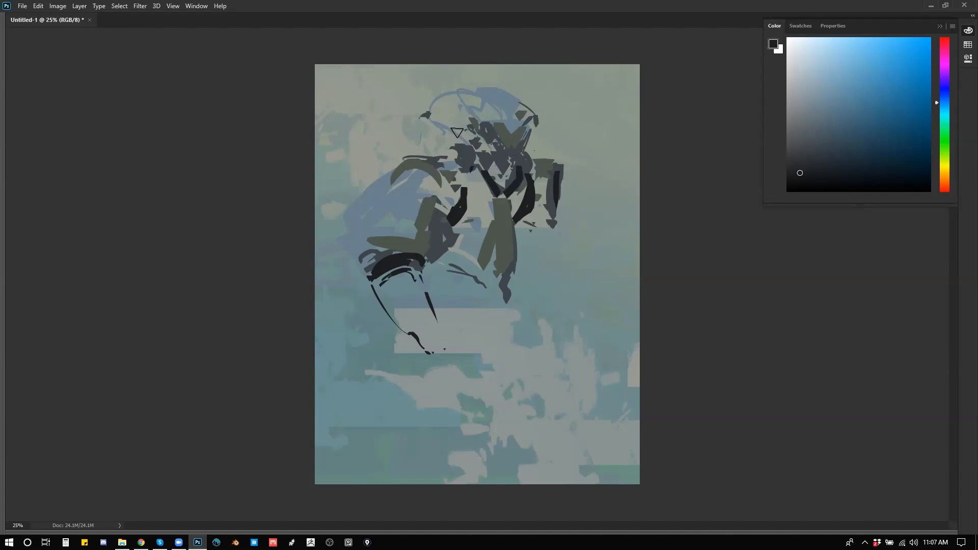
drag(441, 125, 465, 140)
key(ctrl+z)
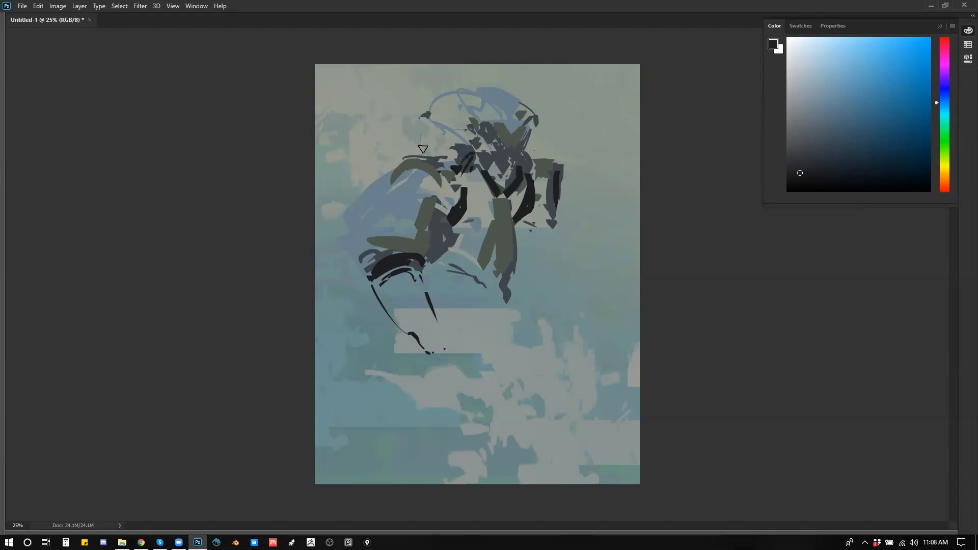
Step: Paint near-black strokes along the shoulders, neck, chest and waist, and flip the canvas horizontally
mouse_move(405, 149)
mouse_down()
mouse_move(406, 178)
mouse_move(392, 173)
mouse_move(378, 200)
mouse_move(390, 172)
mouse_move(382, 174)
mouse_move(365, 200)
mouse_move(402, 161)
mouse_move(433, 172)
mouse_move(421, 182)
mouse_move(409, 161)
mouse_move(438, 181)
mouse_up()
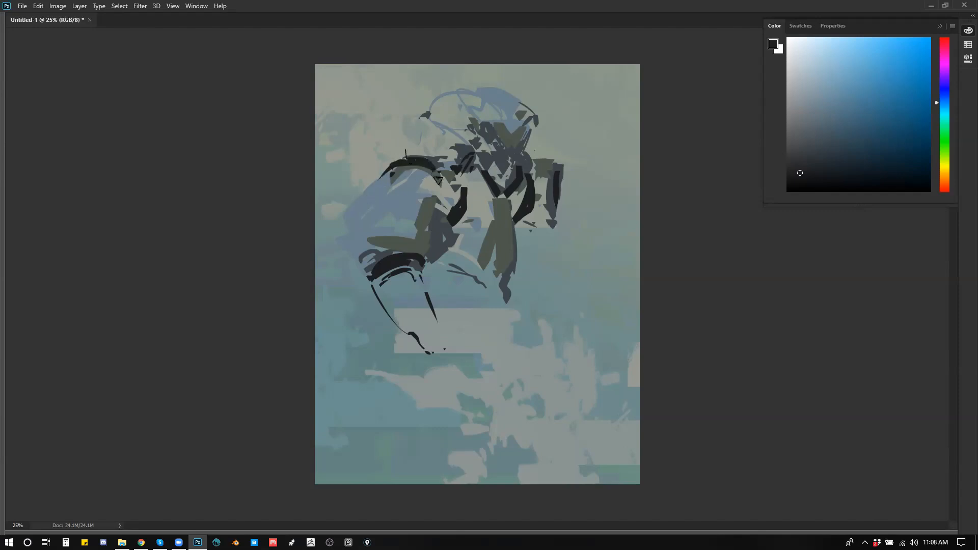
drag(531, 161, 547, 193)
drag(475, 177, 469, 235)
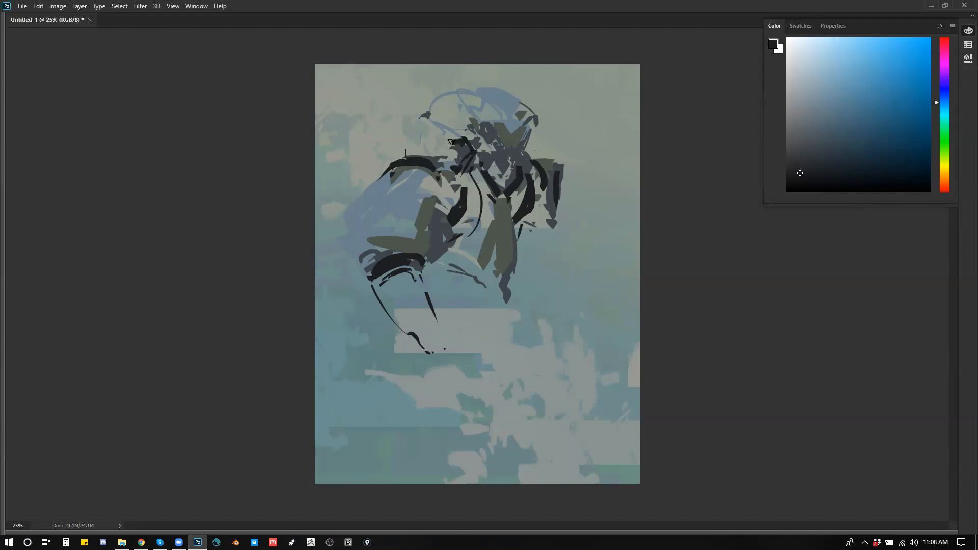
mouse_move(437, 273)
mouse_down()
mouse_move(470, 281)
mouse_move(476, 295)
mouse_move(434, 275)
mouse_move(446, 297)
mouse_up()
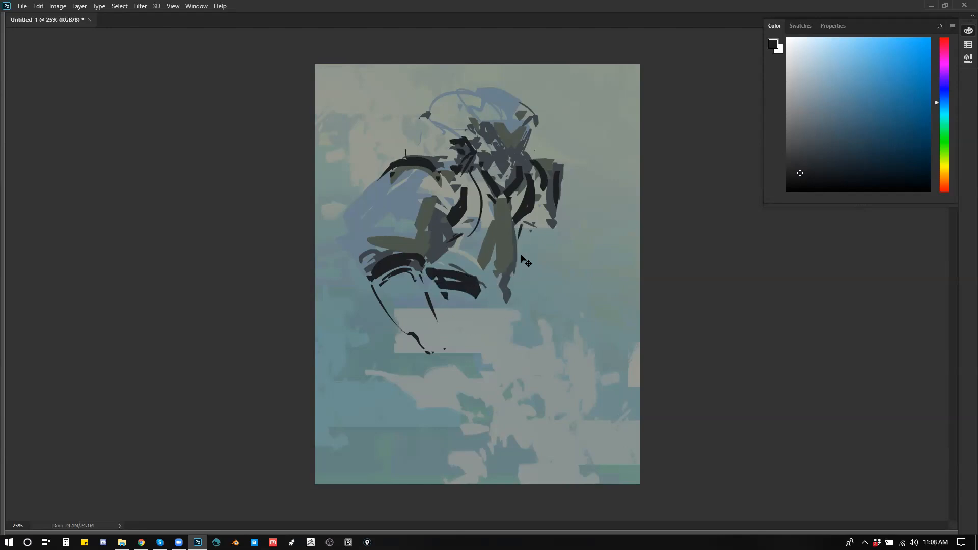
key(ctrl+f)
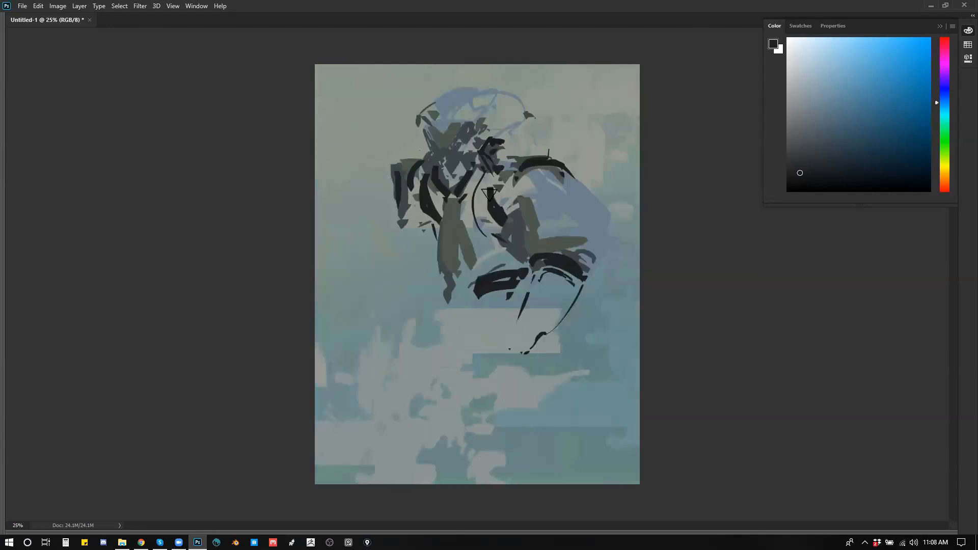
Step: Break up the lower face with sampled light grey, and sketch the far shoulder's curve in sampled dark grey
alt+click(485, 128)
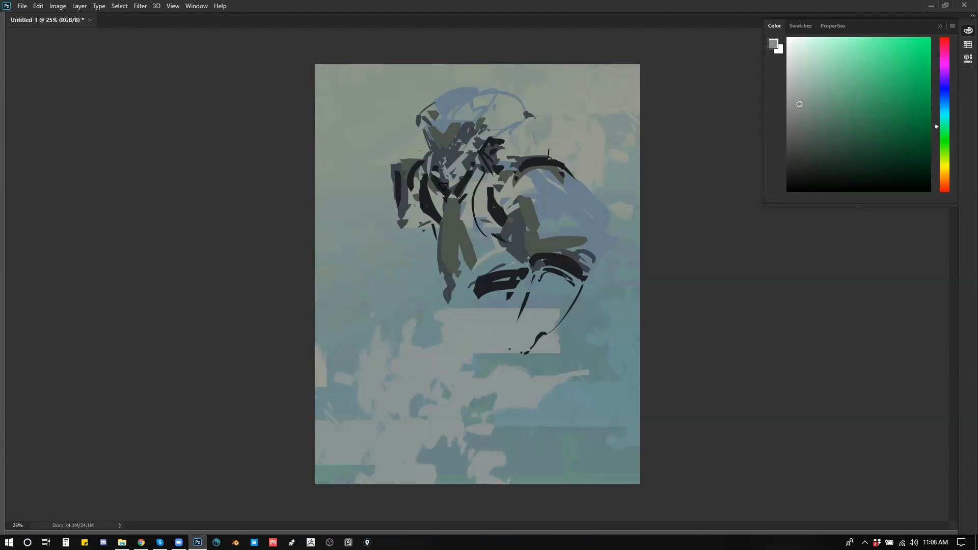
drag(452, 176, 483, 151)
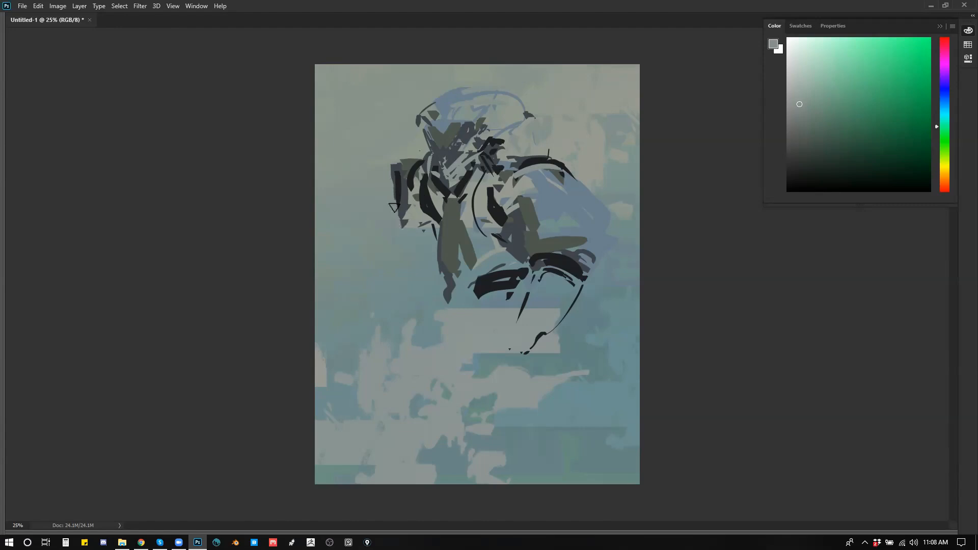
alt+click(397, 183)
mouse_move(392, 181)
mouse_down()
mouse_move(357, 197)
mouse_move(373, 187)
mouse_move(358, 216)
mouse_move(383, 176)
mouse_move(365, 190)
mouse_move(370, 180)
mouse_move(351, 188)
mouse_move(356, 180)
mouse_move(382, 204)
mouse_up()
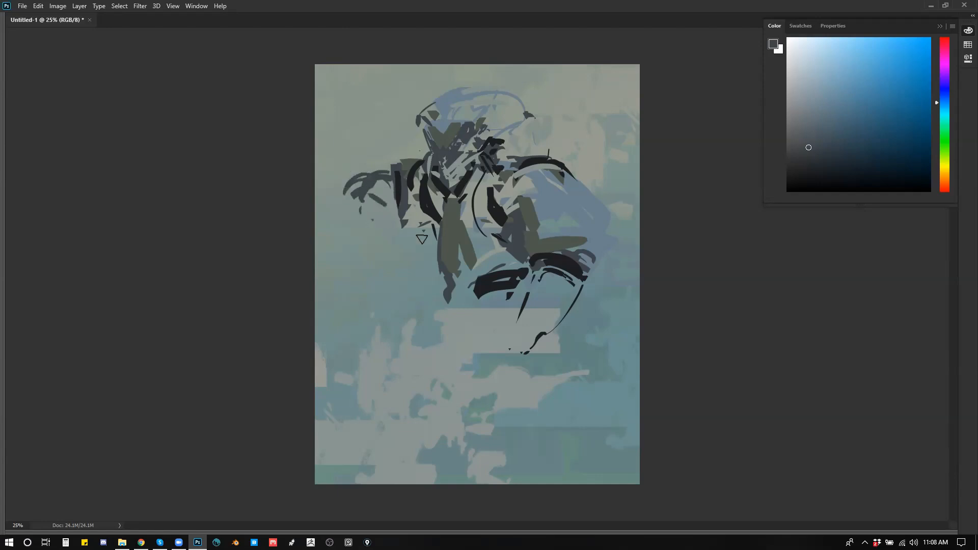
Step: Block in the near forearm with long dark grey strokes running down from the elbow
drag(534, 270, 496, 365)
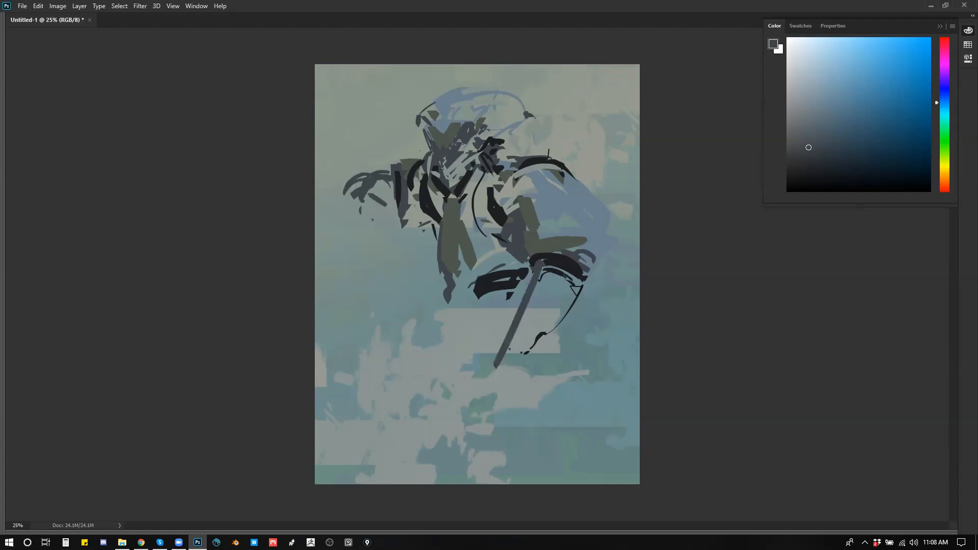
drag(581, 283, 540, 350)
drag(539, 276, 517, 354)
click(555, 293)
click(543, 312)
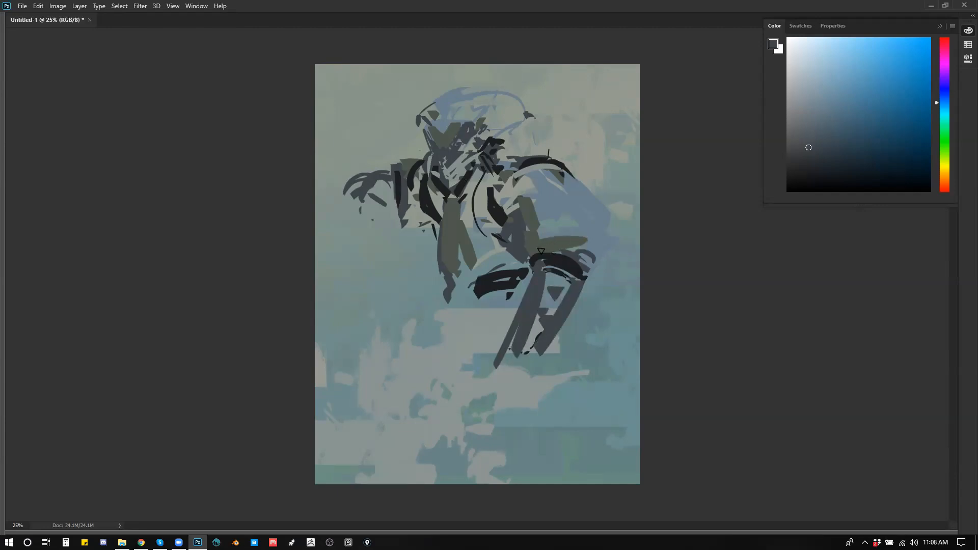
Step: Paint sampled near-black over the elbow fold, jacket edge and lower waist, and flip the canvas horizontally
alt+click(554, 254)
drag(540, 253, 576, 242)
drag(413, 184, 421, 234)
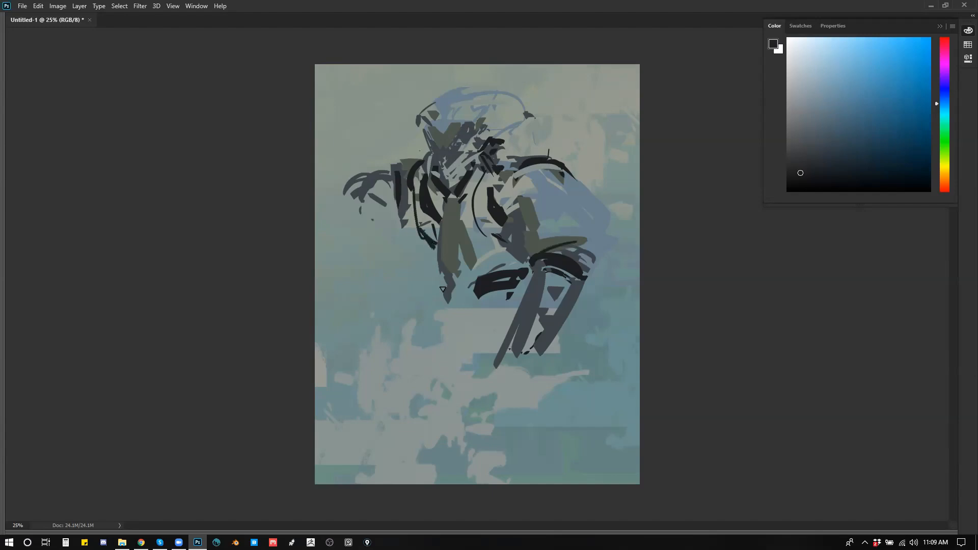
mouse_move(436, 282)
mouse_down()
mouse_move(440, 322)
mouse_move(449, 303)
mouse_move(433, 278)
mouse_move(443, 314)
mouse_move(441, 279)
mouse_up()
key(ctrl+z)
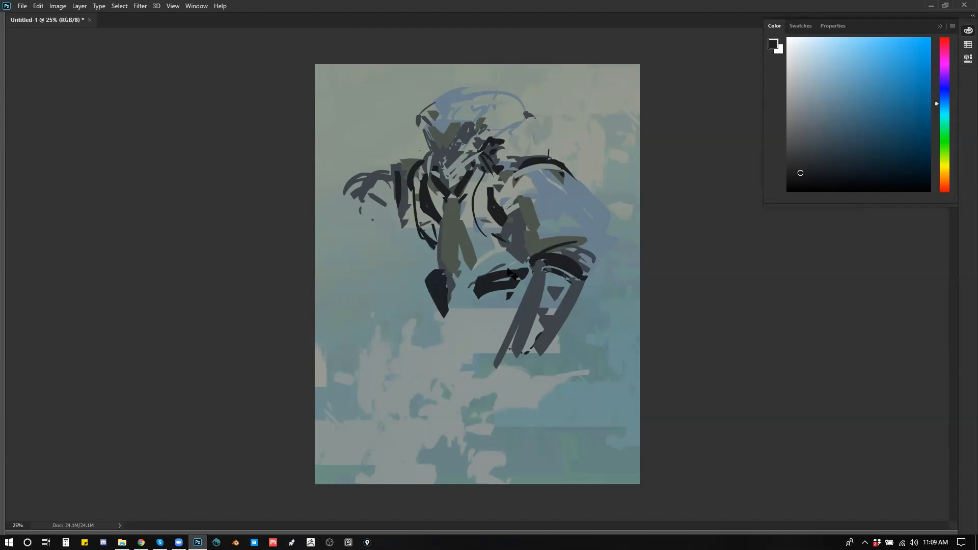
key(ctrl+shift+h)
Step: Mix a neutral mid-dark grey from a sampled tone and fill the back and top of the head
mouse_move(431, 124)
mouse_down()
mouse_move(437, 117)
mouse_move(447, 151)
mouse_up()
alt+click(430, 124)
alt+click(498, 122)
drag(810, 146, 800, 140)
mouse_move(431, 113)
mouse_down()
mouse_move(481, 107)
mouse_move(440, 121)
mouse_move(450, 137)
mouse_move(453, 122)
mouse_move(455, 133)
mouse_move(476, 123)
mouse_move(492, 101)
mouse_move(517, 111)
mouse_up()
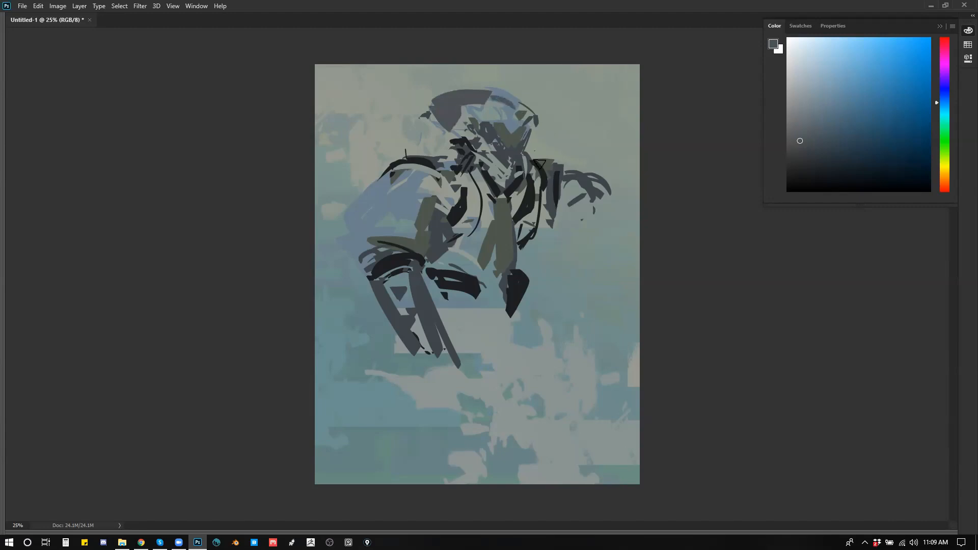
Step: Paint grey patches over the near sleeve, across the waist and on both sides of the chest
mouse_move(448, 177)
mouse_down()
mouse_move(426, 176)
mouse_move(431, 205)
mouse_move(412, 214)
mouse_move(417, 237)
mouse_move(363, 233)
mouse_move(353, 215)
mouse_move(355, 231)
mouse_move(377, 231)
mouse_up()
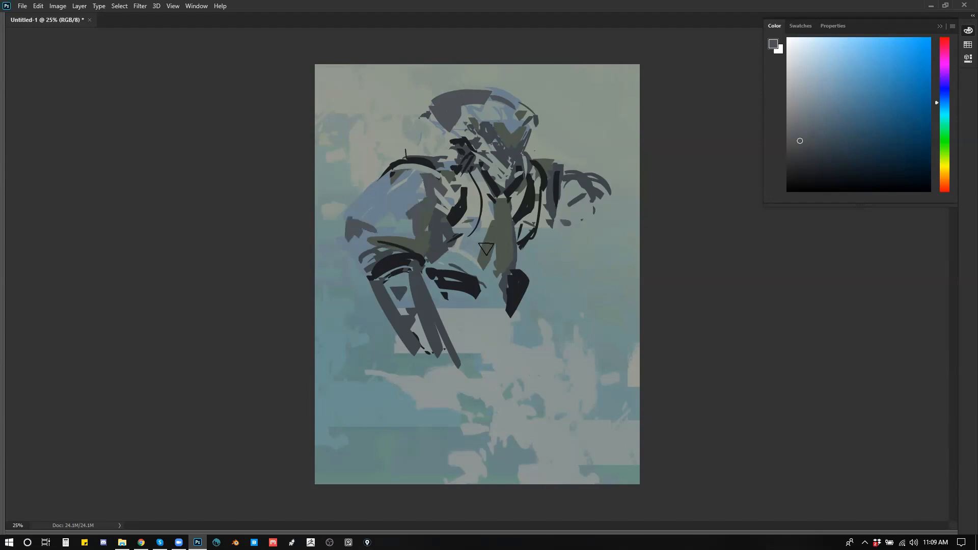
drag(490, 264, 446, 265)
click(484, 211)
drag(526, 210, 526, 234)
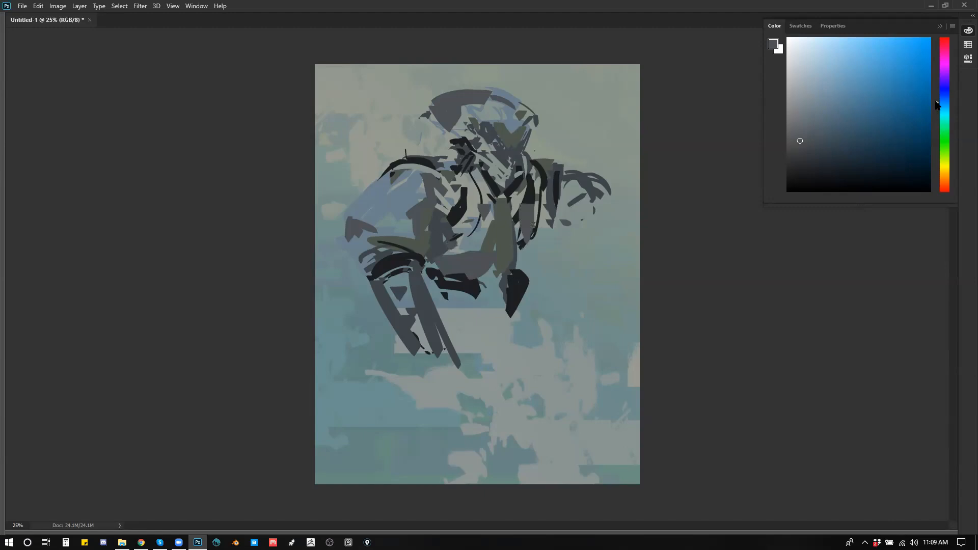
Step: Shift the paint to a dark blue-violet grey, add dark strokes along the sleeve, armpit and elbow, and flip the canvas horizontally
drag(936, 105, 936, 91)
drag(814, 119, 811, 154)
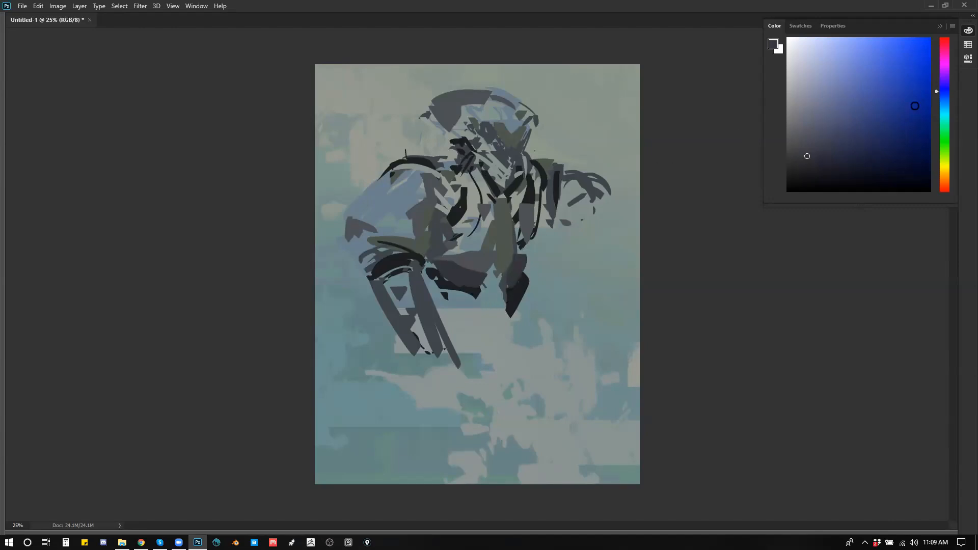
drag(937, 93, 937, 86)
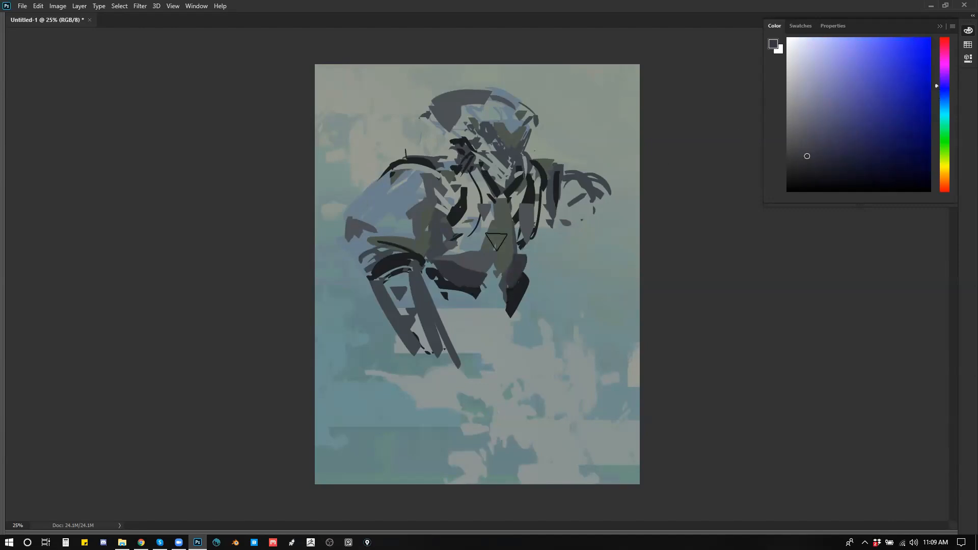
drag(807, 156, 819, 165)
mouse_move(435, 180)
mouse_down()
mouse_move(456, 192)
mouse_move(448, 212)
mouse_up()
mouse_move(423, 250)
mouse_down()
mouse_move(397, 241)
mouse_move(419, 253)
mouse_up()
drag(368, 223, 409, 247)
click(423, 236)
mouse_move(340, 227)
mouse_down()
mouse_move(357, 267)
mouse_move(340, 233)
mouse_move(360, 246)
mouse_up()
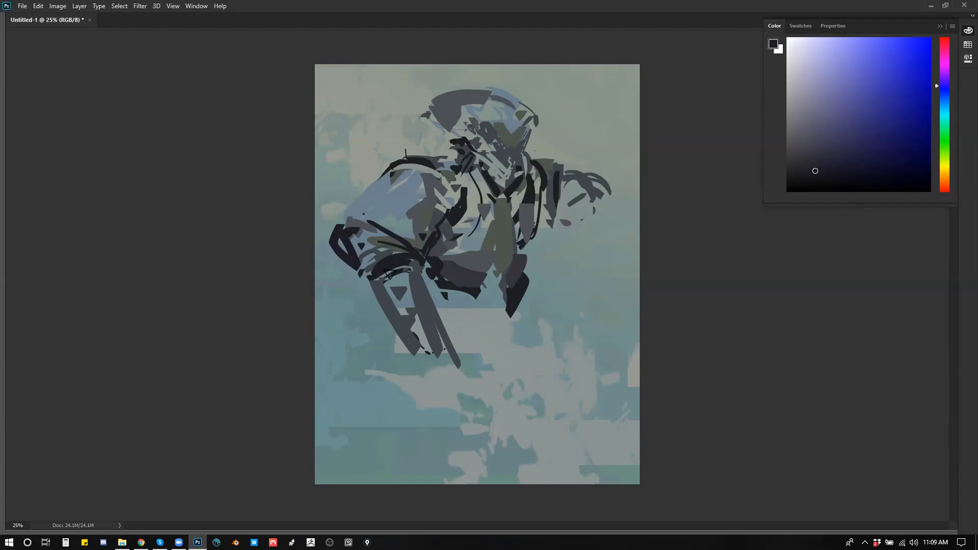
key(ctrl+shift+h)
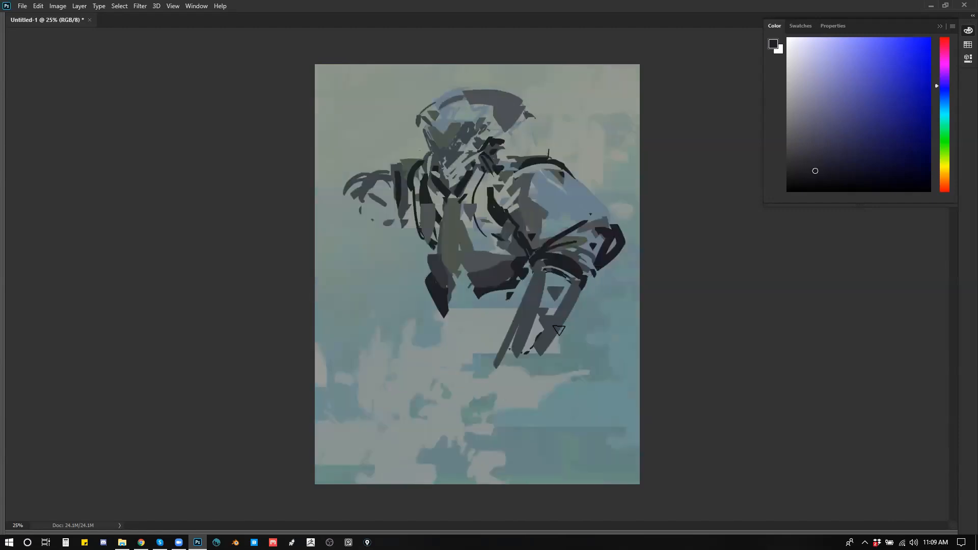
Step: Darken the forearm's outer edge and far shoulder, add a dark shape behind the neck, and flip the canvas horizontally
drag(569, 312, 533, 377)
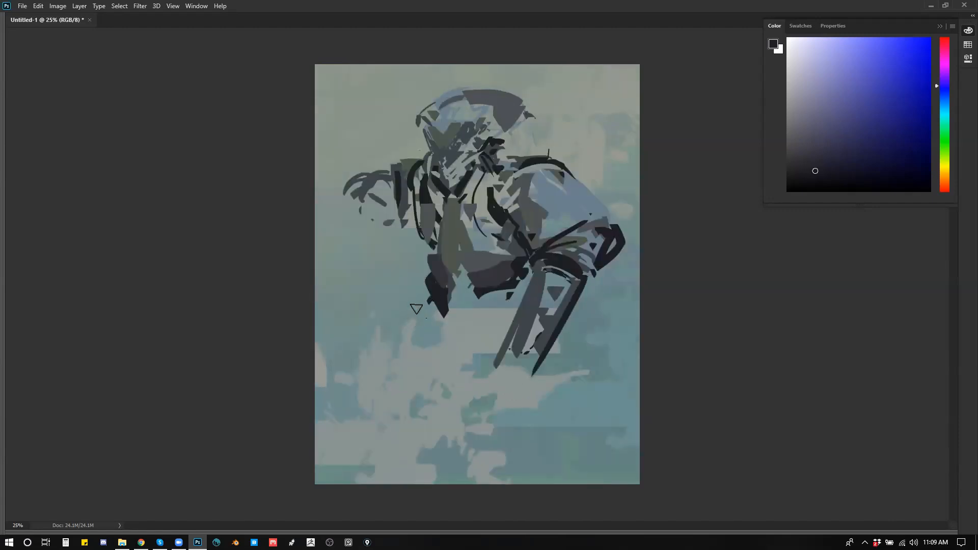
mouse_move(342, 198)
mouse_down()
mouse_move(386, 185)
mouse_move(354, 185)
mouse_move(385, 172)
mouse_up()
click(346, 199)
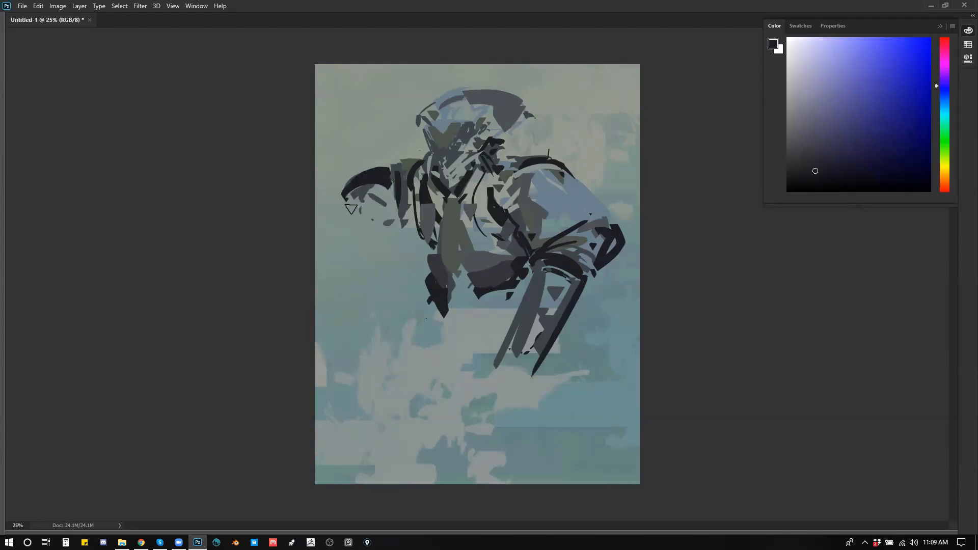
mouse_move(346, 218)
mouse_down()
mouse_move(379, 200)
mouse_move(361, 199)
mouse_move(367, 193)
mouse_move(380, 210)
mouse_up()
mouse_move(550, 138)
mouse_down()
mouse_move(543, 127)
mouse_move(541, 152)
mouse_move(559, 162)
mouse_up()
key(F2)
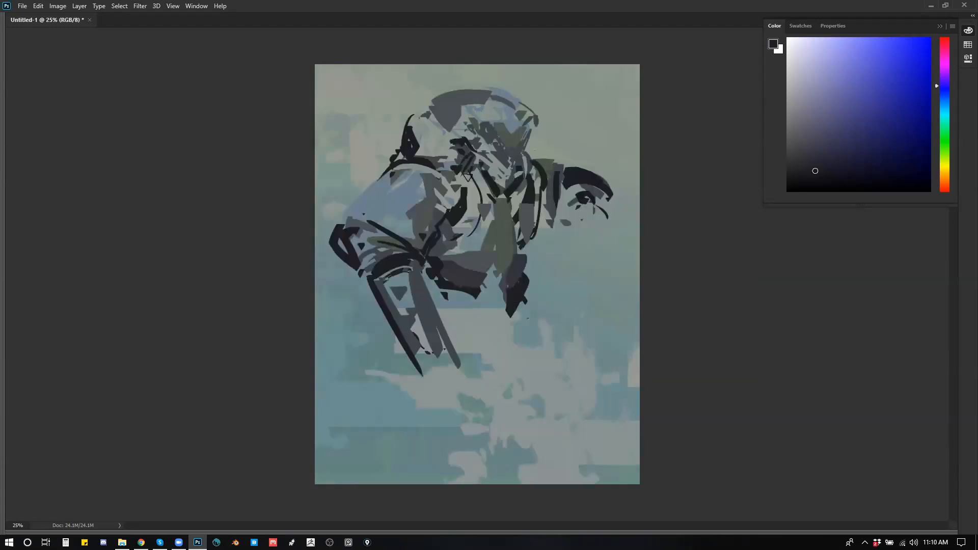
Step: Add dark accents to the face and collar, and rework the chest and jacket edge with sampled dark tones
mouse_move(451, 182)
mouse_down()
mouse_move(478, 176)
mouse_move(477, 191)
mouse_move(493, 186)
mouse_move(510, 153)
mouse_move(470, 123)
mouse_move(490, 155)
mouse_move(484, 135)
mouse_move(527, 149)
mouse_up()
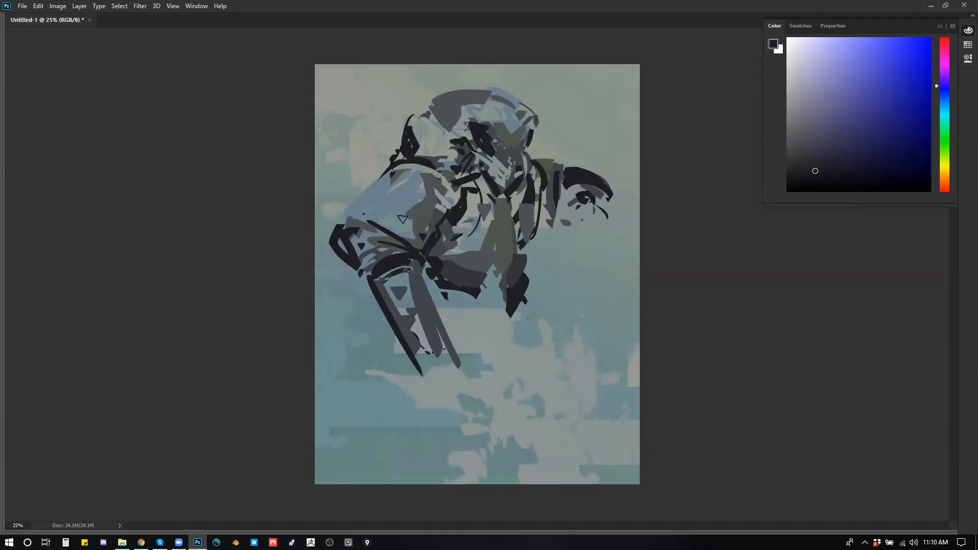
alt+click(440, 216)
drag(454, 202, 437, 226)
drag(536, 237, 532, 261)
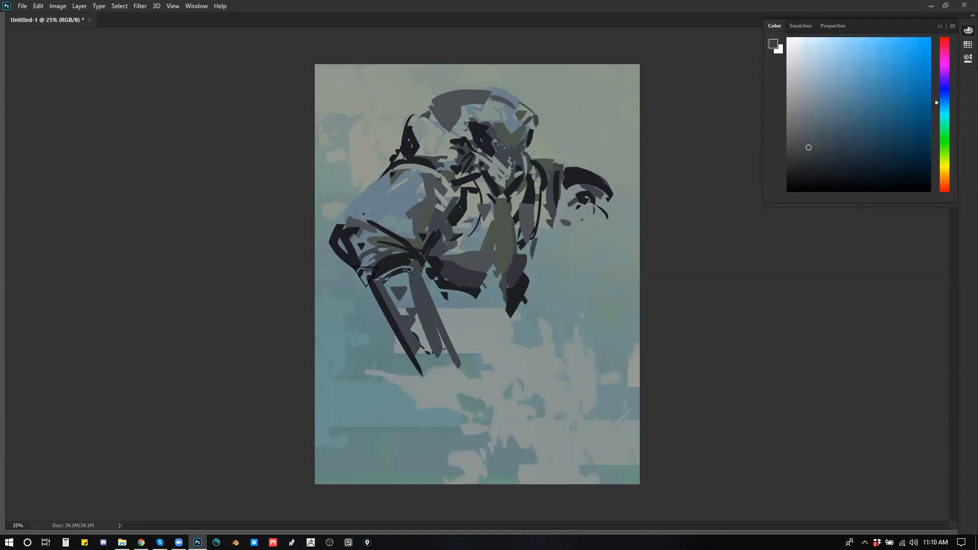
Step: Fill the near forearm with sampled near-black, and outline the near hand and hanging far arm with thin dark strokes
alt+click(378, 293)
drag(378, 286, 445, 367)
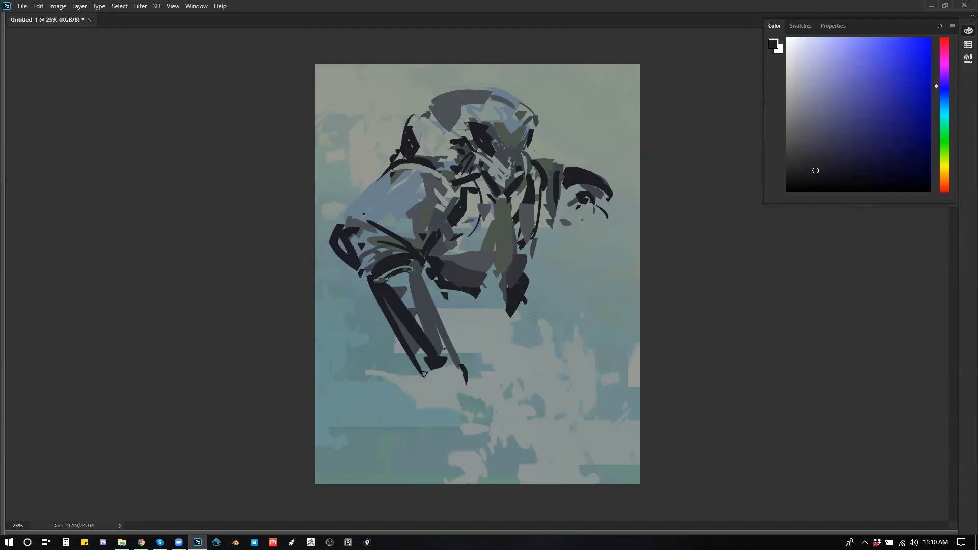
drag(421, 379, 444, 428)
drag(569, 228, 572, 267)
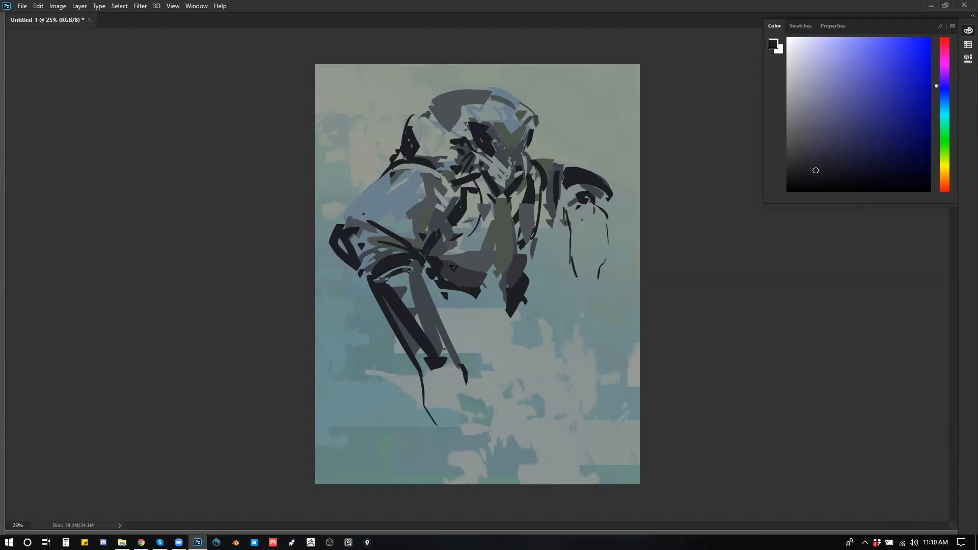
Step: Add near-black strokes along the jacket's lower edge, under the elbow and across the inner shoulder and neck
drag(463, 298, 433, 293)
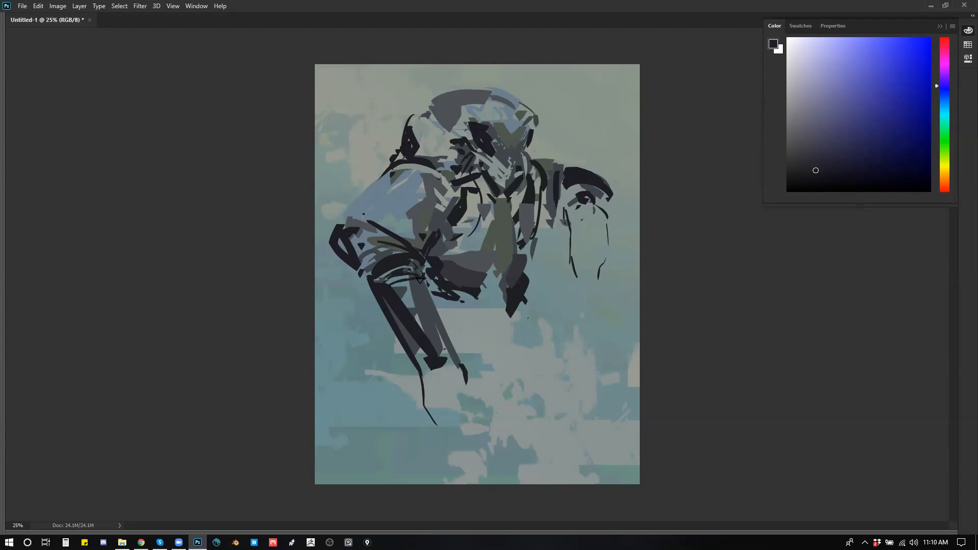
drag(431, 177, 449, 205)
drag(432, 161, 454, 186)
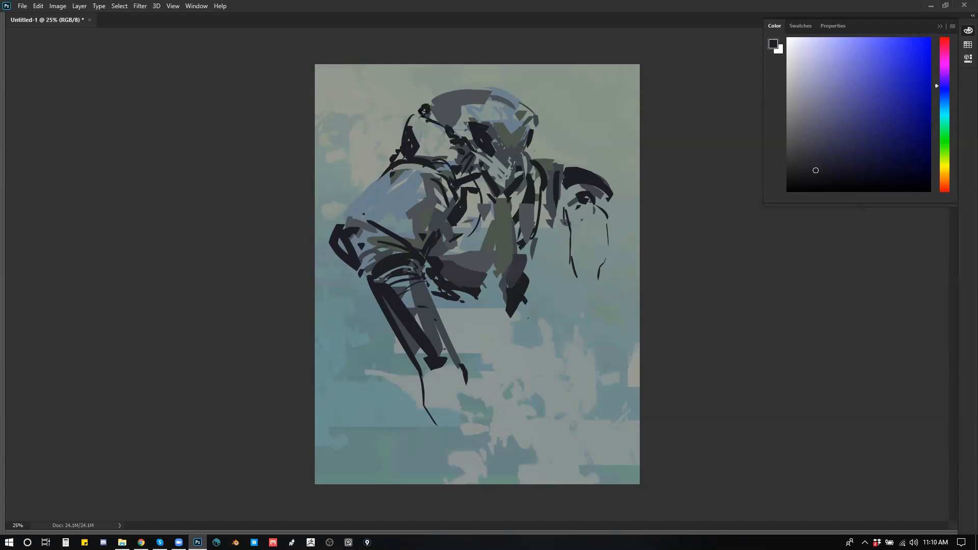
Step: Refine the area behind the neck and the face with sampled light grey and blue-grey strokes
alt+click(439, 129)
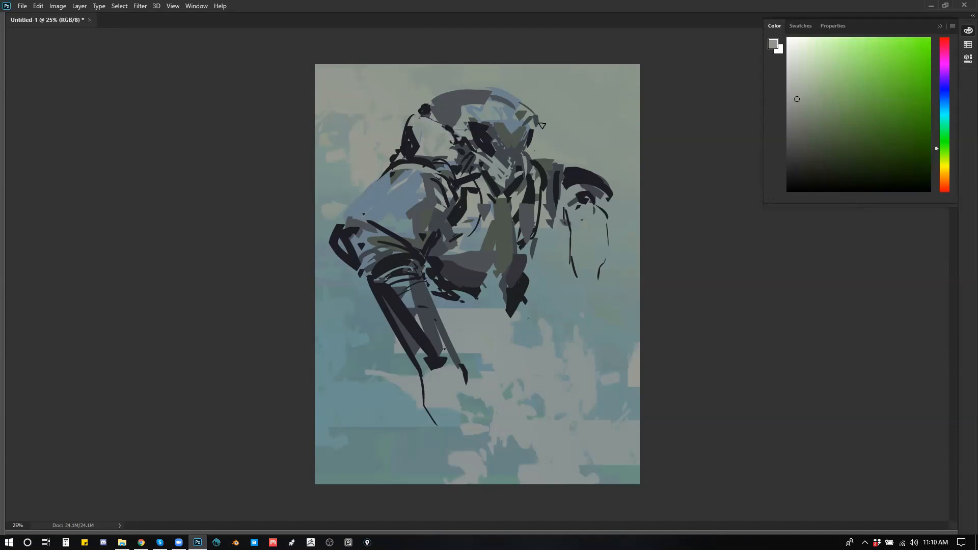
alt+click(512, 116)
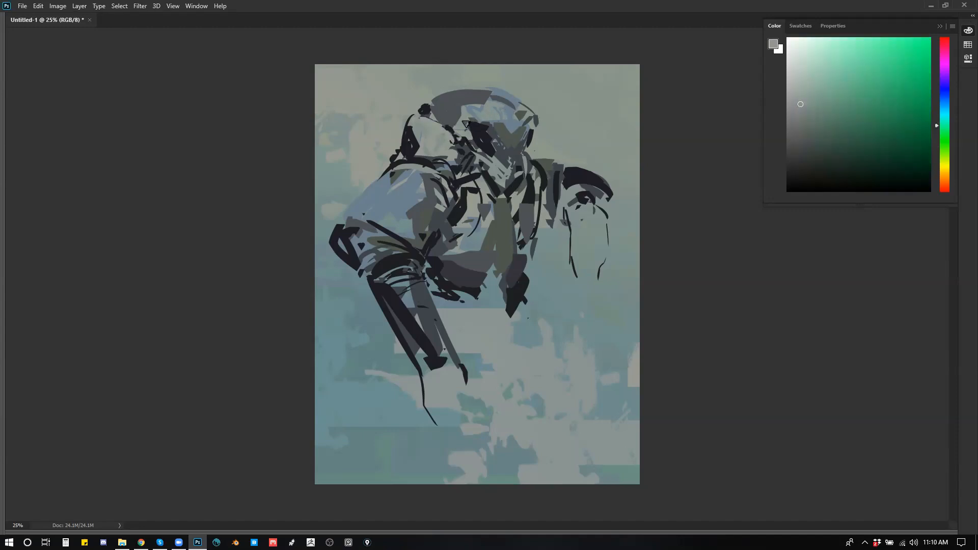
alt+click(471, 148)
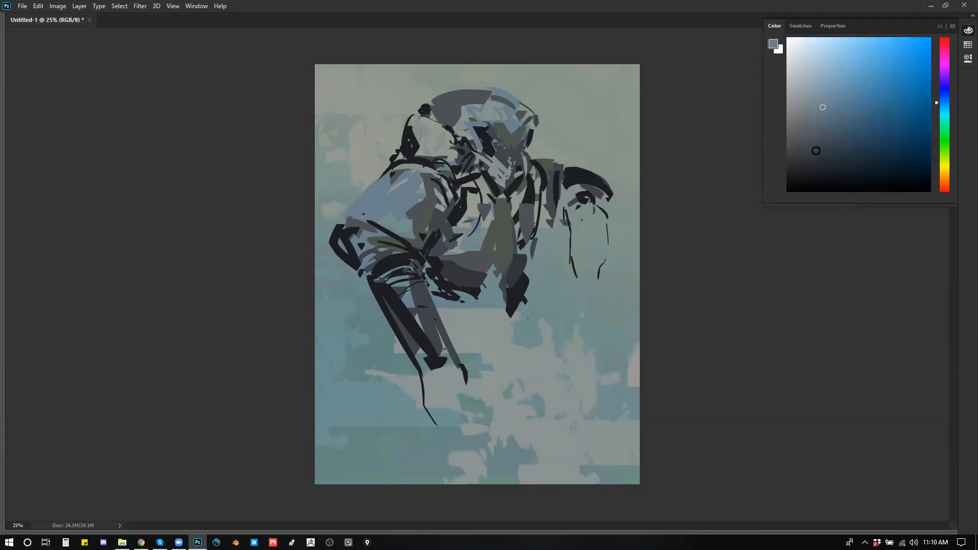
Step: Mix a muted teal-grey, undo a trial stroke on the near shoulder, and paint the shape behind the neck
click(826, 142)
drag(940, 103, 937, 112)
drag(826, 126, 820, 137)
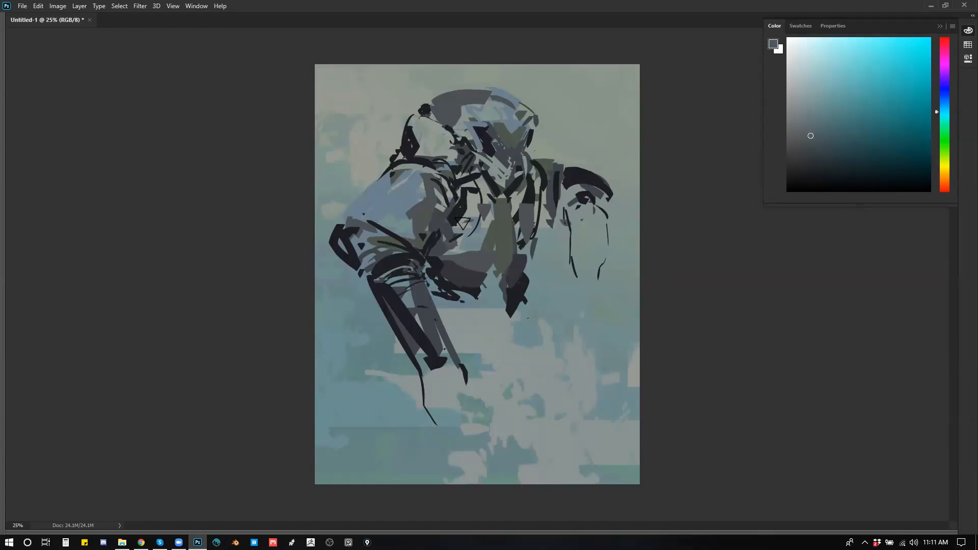
mouse_move(367, 200)
mouse_down()
mouse_move(356, 238)
mouse_move(390, 176)
mouse_up()
key(ctrl+z)
drag(414, 121, 419, 141)
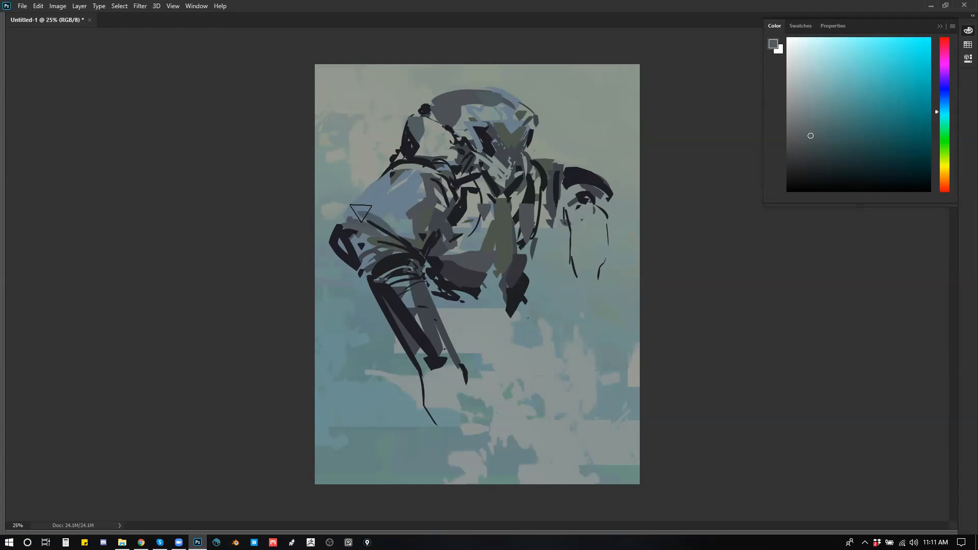
Step: Undo trial grey strokes on both shoulders and repaint the top of the far shoulder in teal-grey
drag(348, 218, 395, 173)
key(ctrl+z)
drag(538, 159, 574, 165)
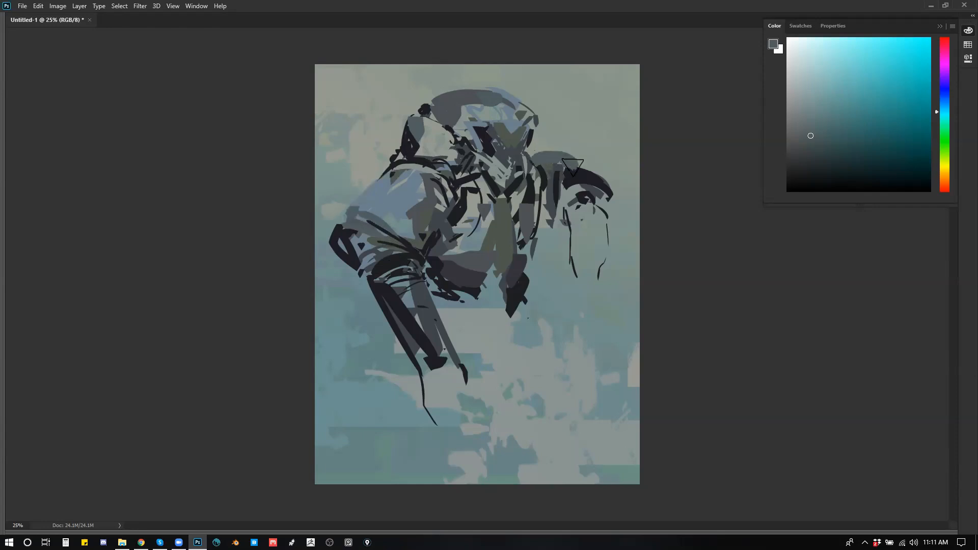
key(ctrl+z)
key(ctrl+z)
drag(544, 161, 572, 174)
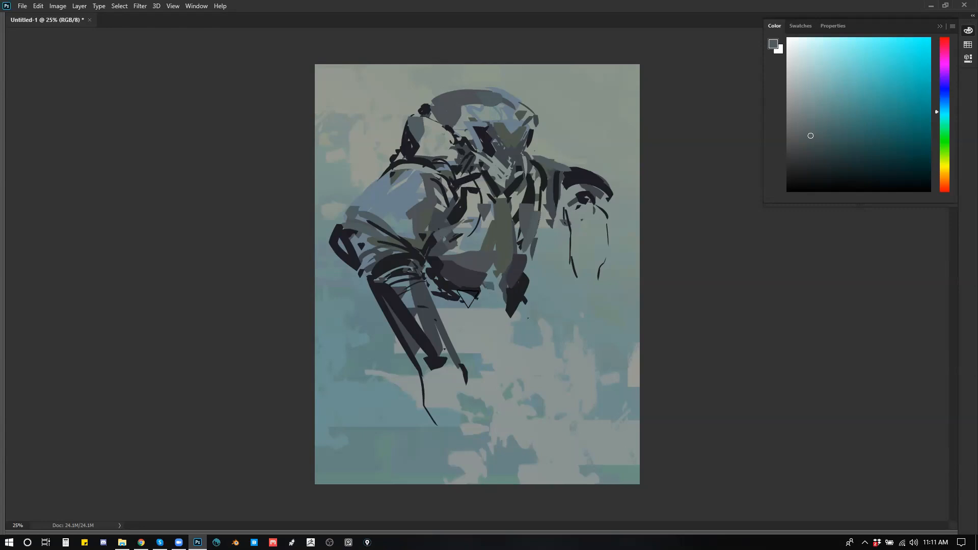
Step: Darken the jacket's ragged lower edge and the near forearm with near-black strokes and small dabs
alt+click(484, 299)
mouse_move(505, 295)
mouse_down()
mouse_move(443, 309)
mouse_move(500, 317)
mouse_move(461, 337)
mouse_move(449, 329)
mouse_move(502, 313)
mouse_up()
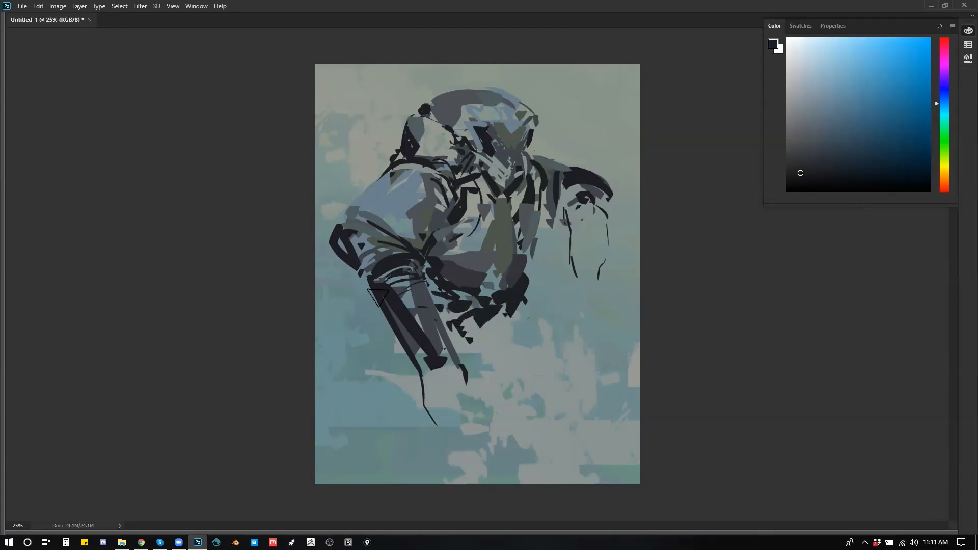
mouse_move(378, 298)
mouse_down()
mouse_move(367, 293)
mouse_move(426, 378)
mouse_up()
click(506, 314)
click(510, 325)
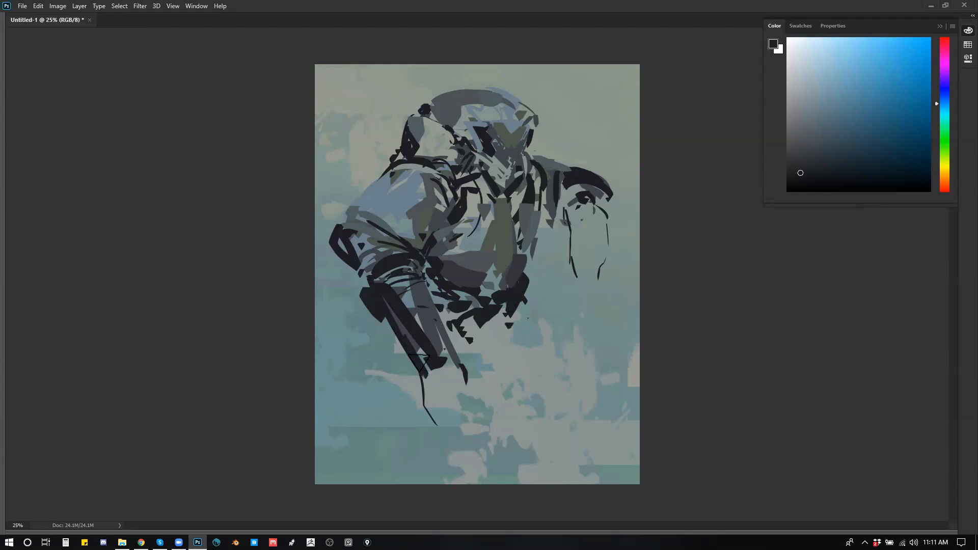
Step: Dab dark marks around the near hand and fill the far cuff and hanging forearm with near-black
click(436, 385)
click(455, 388)
mouse_move(571, 211)
mouse_down()
mouse_move(576, 278)
mouse_move(567, 195)
mouse_move(606, 192)
mouse_move(581, 165)
mouse_move(602, 181)
mouse_up()
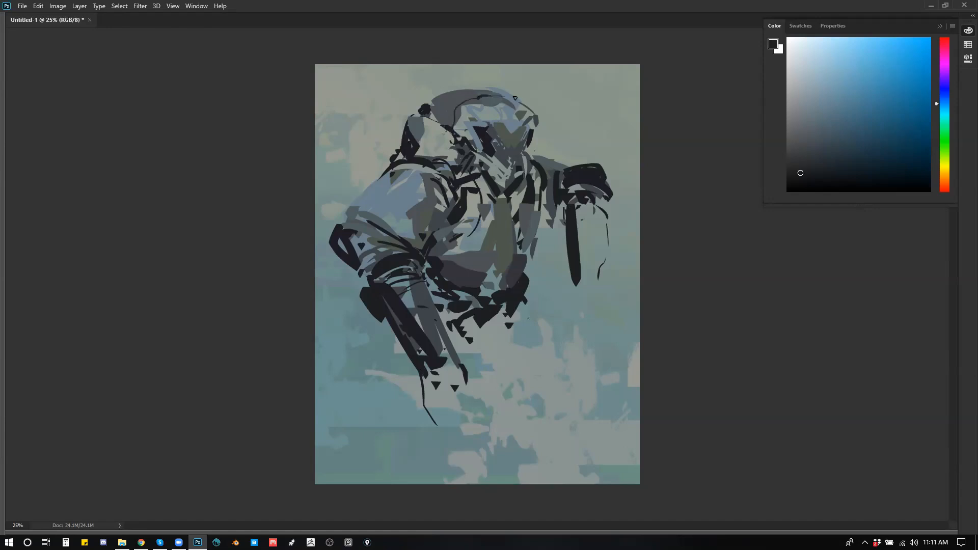
Step: Add dark strokes to the face and collar on the mirrored canvas, undo the last one, and flip back
key(ctrl+shift+h)
drag(471, 123, 428, 128)
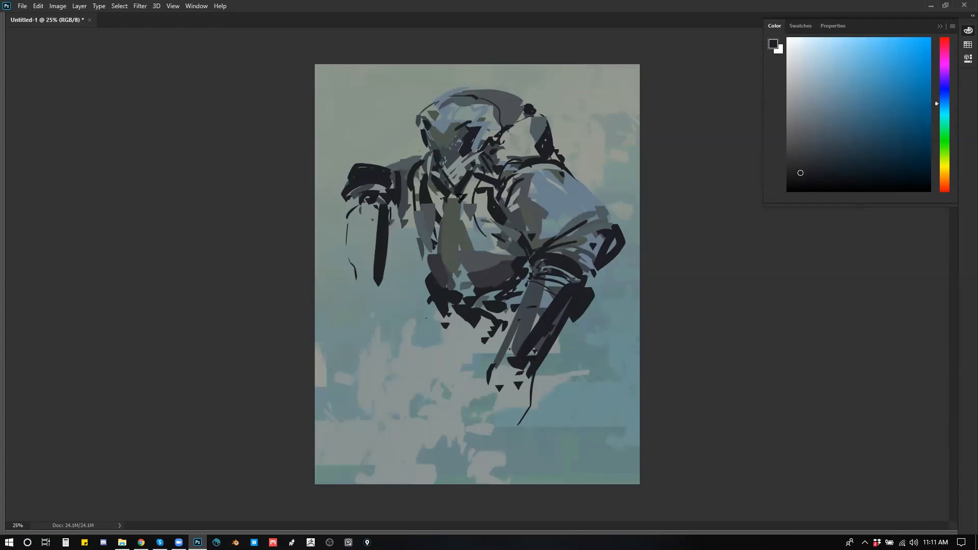
drag(443, 178, 462, 194)
key(ctrl+z)
key(ctrl+shift+h)
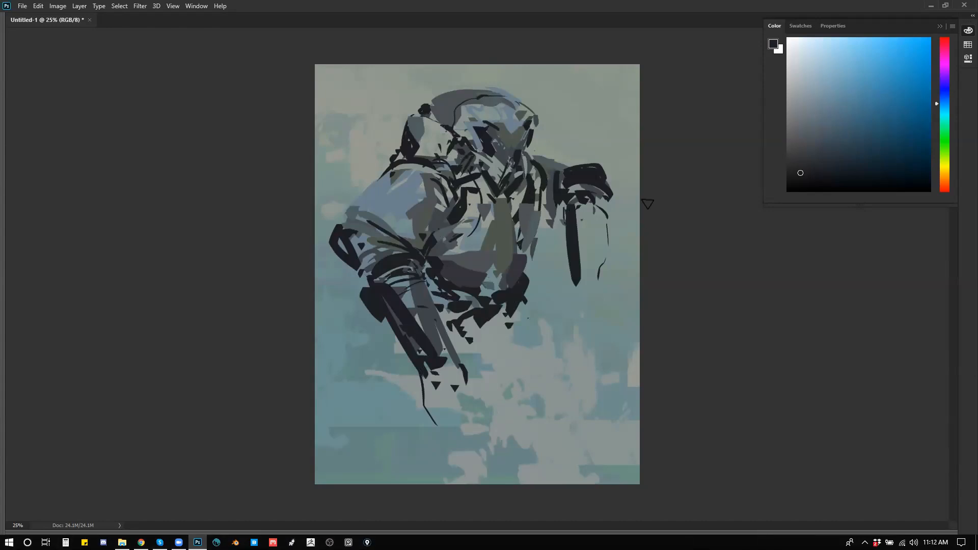
Step: Copy the near arm to a new layer, then move and rotate the copy outward with Free Transform
mouse_move(365, 168)
mouse_down()
mouse_move(416, 157)
mouse_move(464, 188)
mouse_move(460, 221)
mouse_move(427, 261)
mouse_move(466, 345)
mouse_move(475, 438)
mouse_move(372, 425)
mouse_move(341, 341)
mouse_move(365, 165)
mouse_up()
key(ctrl+j)
mouse_move(421, 228)
mouse_down()
mouse_move(420, 214)
mouse_move(408, 217)
mouse_up()
key(ctrl+t)
drag(478, 140, 487, 169)
mouse_move(419, 177)
mouse_down()
mouse_move(398, 185)
mouse_move(416, 177)
mouse_up()
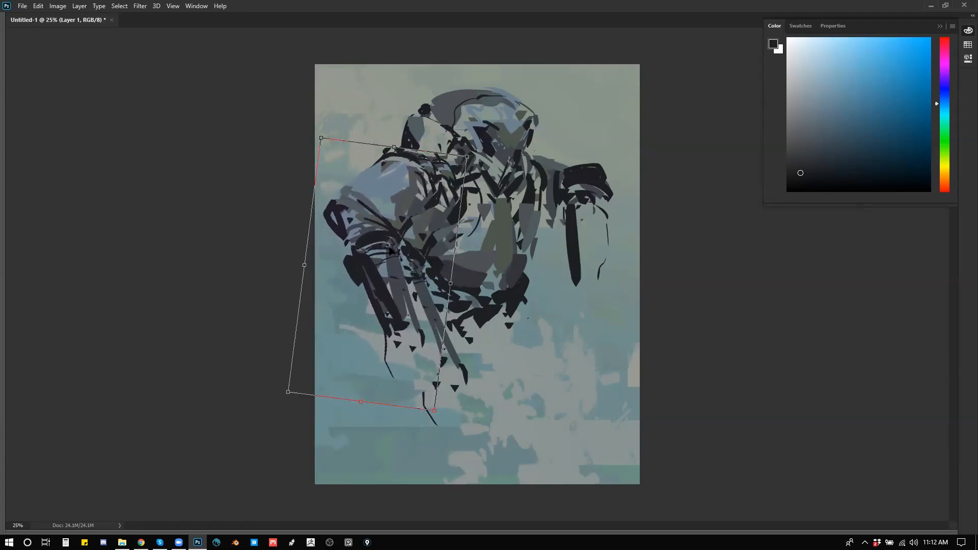
Step: Warp the copied arm so its sleeve and forearm blend with the torso, and apply the transform
right_click(354, 274)
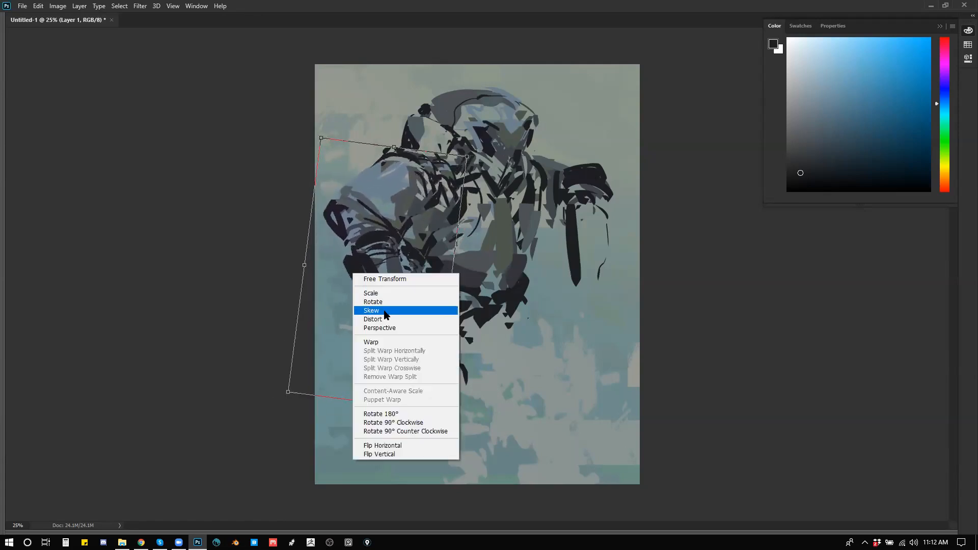
click(371, 338)
drag(391, 254, 409, 272)
drag(402, 233, 407, 237)
drag(423, 326, 443, 334)
mouse_move(433, 411)
mouse_down()
mouse_move(441, 373)
mouse_move(443, 388)
mouse_up()
drag(388, 312, 387, 320)
key(Return)
Step: Blend the copied arm into the torso with a dark armpit, a light grey waist stroke and dark grey jacket strokes
drag(415, 207, 418, 210)
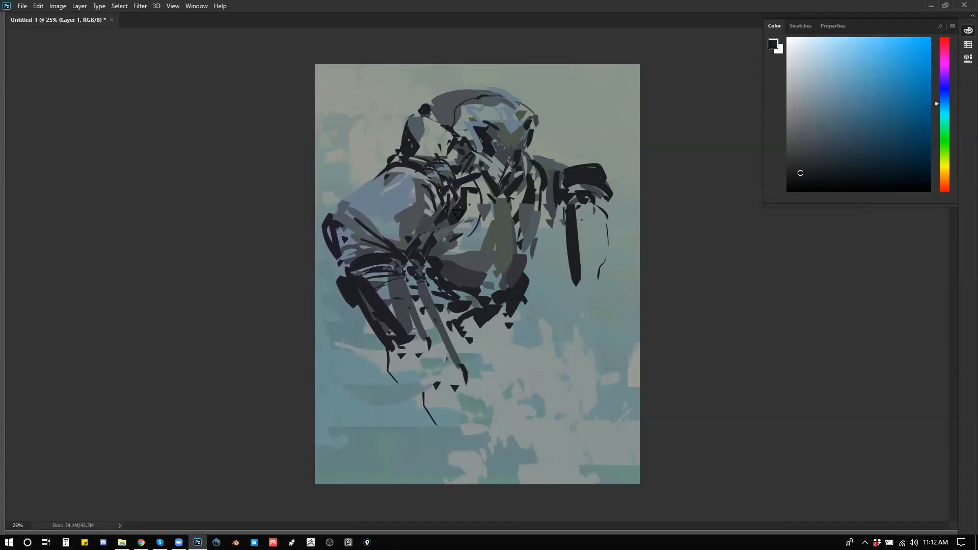
alt+click(447, 253)
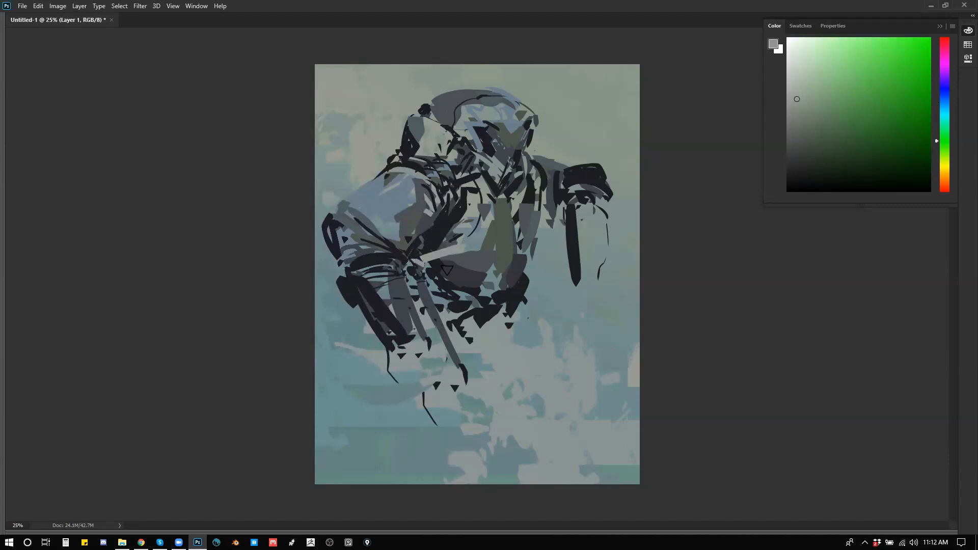
mouse_move(532, 234)
mouse_down()
mouse_move(532, 267)
mouse_move(515, 297)
mouse_move(518, 277)
mouse_move(539, 258)
mouse_move(515, 299)
mouse_move(539, 263)
mouse_up()
alt+click(514, 275)
mouse_move(473, 291)
mouse_down()
mouse_move(498, 305)
mouse_move(449, 288)
mouse_move(479, 309)
mouse_move(432, 278)
mouse_move(440, 262)
mouse_move(476, 250)
mouse_move(500, 275)
mouse_up()
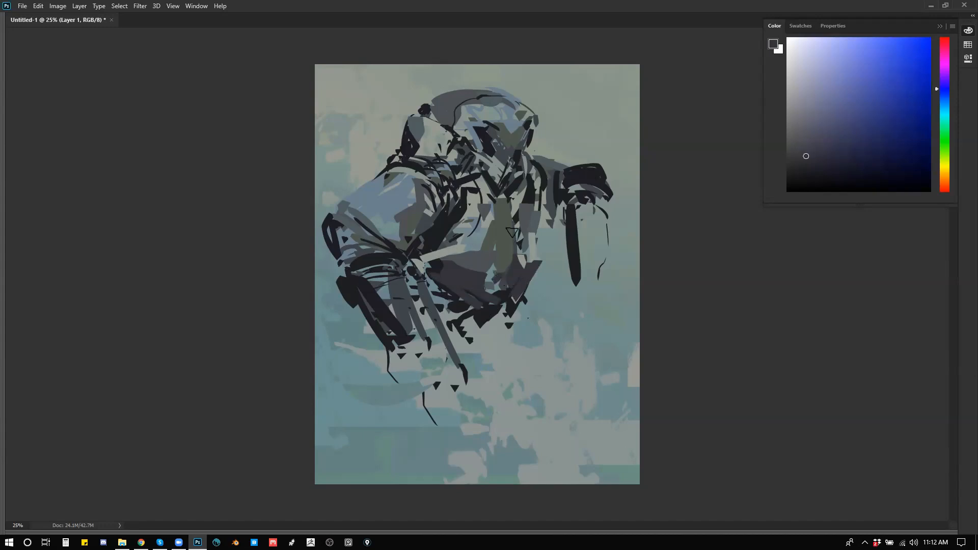
Step: Paint near-black shapes at the collar, behind the neck and beside the far cheek, and flip the canvas horizontally
alt+click(492, 186)
drag(515, 184, 527, 163)
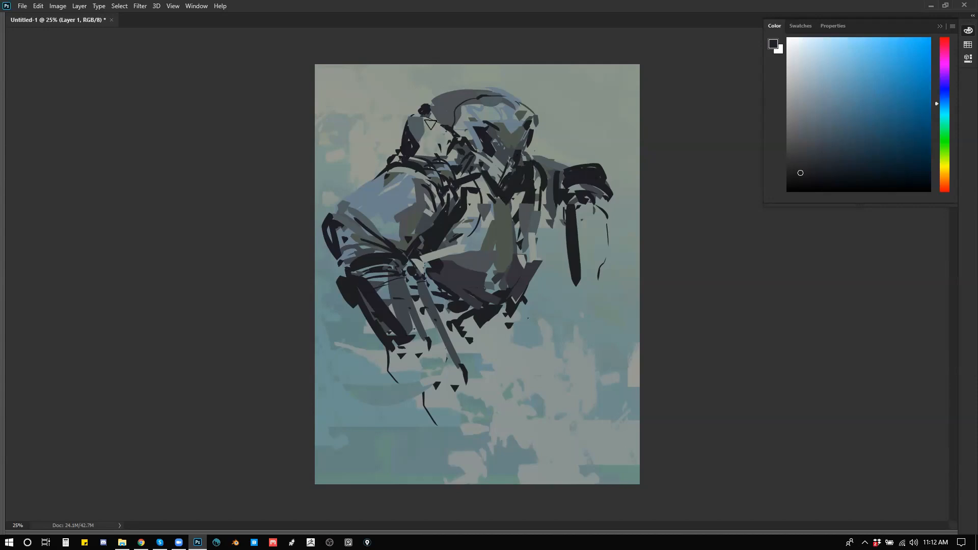
drag(428, 105, 411, 117)
drag(539, 139, 534, 187)
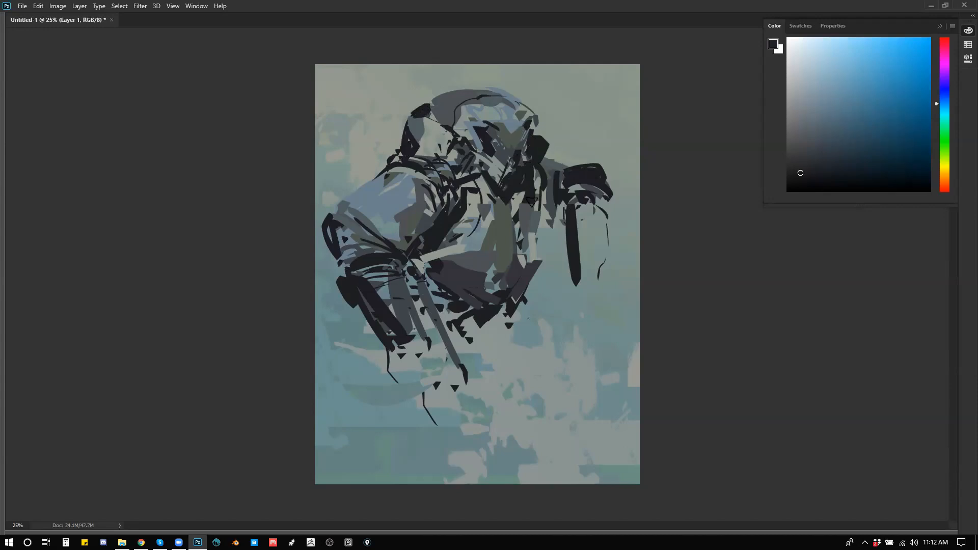
key(ctrl+f)
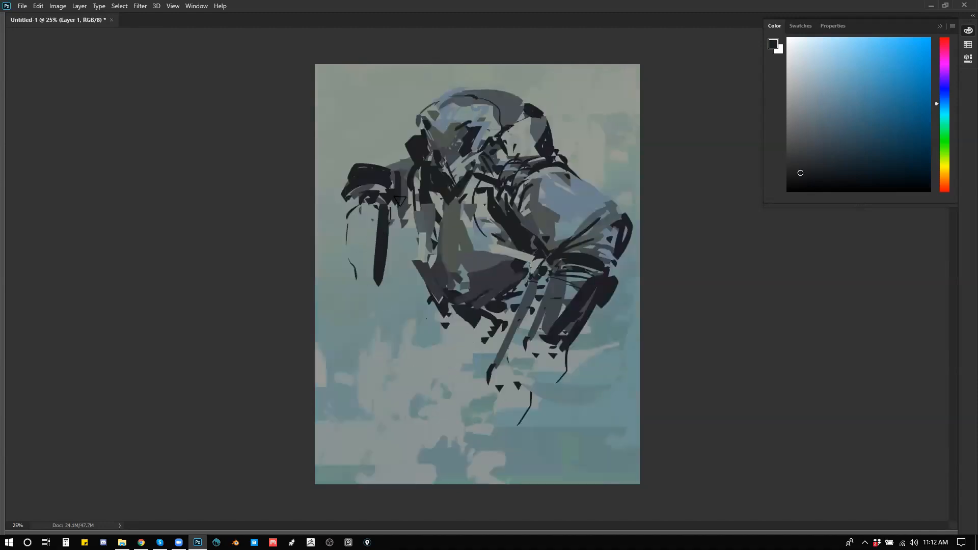
Step: Rework the far cuff with dark curved strokes, and lighten the near shoulder and far sleeve with sampled blue-grey
mouse_move(361, 220)
mouse_down()
mouse_move(384, 218)
mouse_move(376, 207)
mouse_move(344, 213)
mouse_move(341, 195)
mouse_move(336, 210)
mouse_move(352, 229)
mouse_up()
key(ctrl+z)
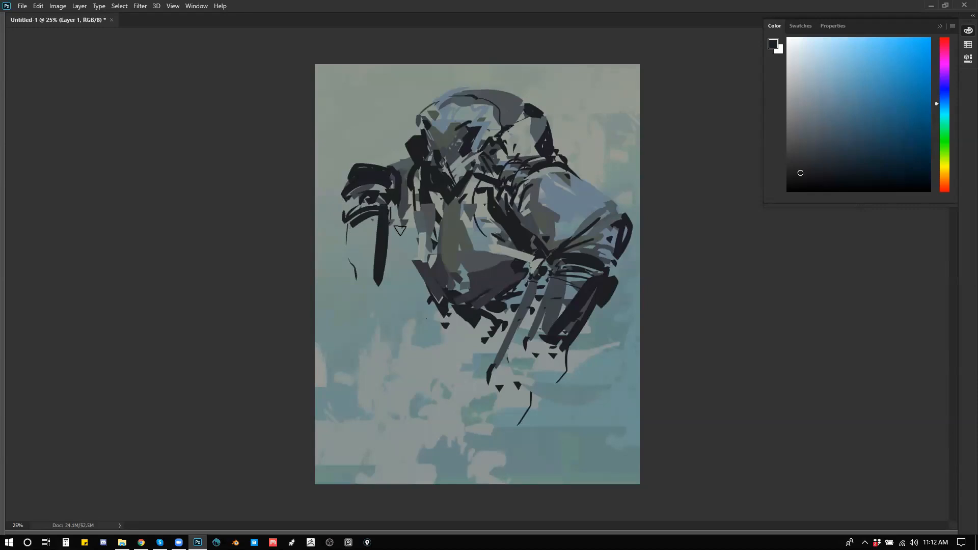
alt+click(565, 191)
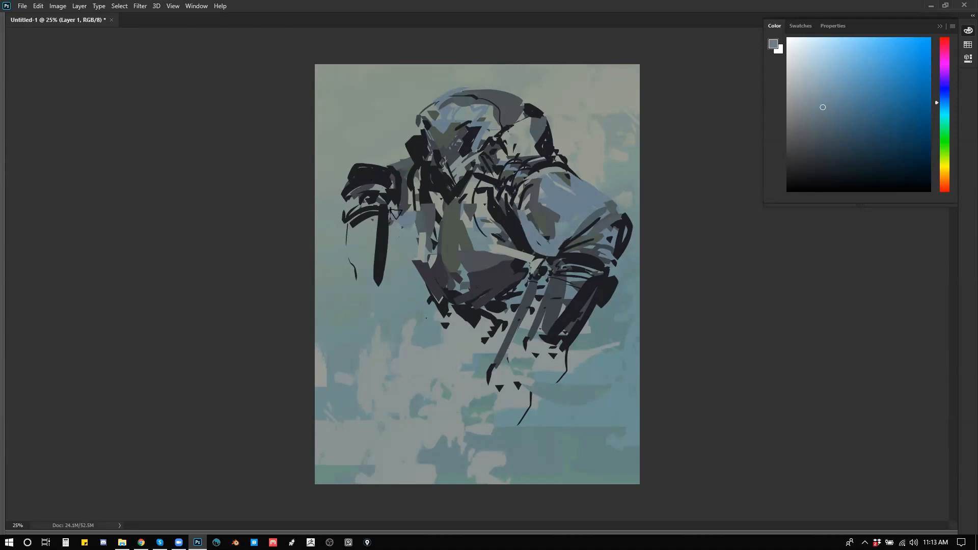
Step: Reset to default black, paint heavy strokes along the far sleeve's inner and lower edges, and flip the canvas
key(d)
drag(390, 220, 415, 224)
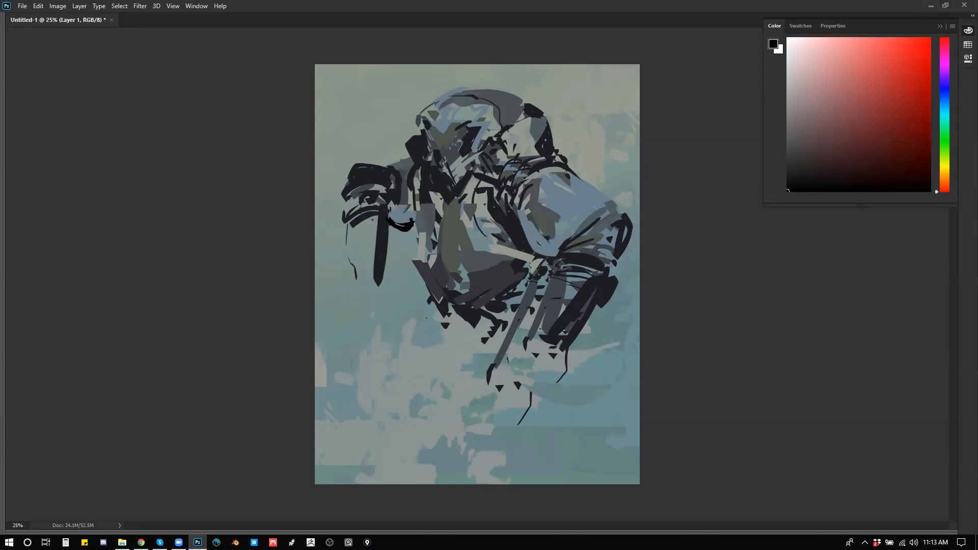
mouse_move(409, 174)
mouse_down()
mouse_move(391, 220)
mouse_move(399, 230)
mouse_move(382, 220)
mouse_move(412, 233)
mouse_move(406, 214)
mouse_up()
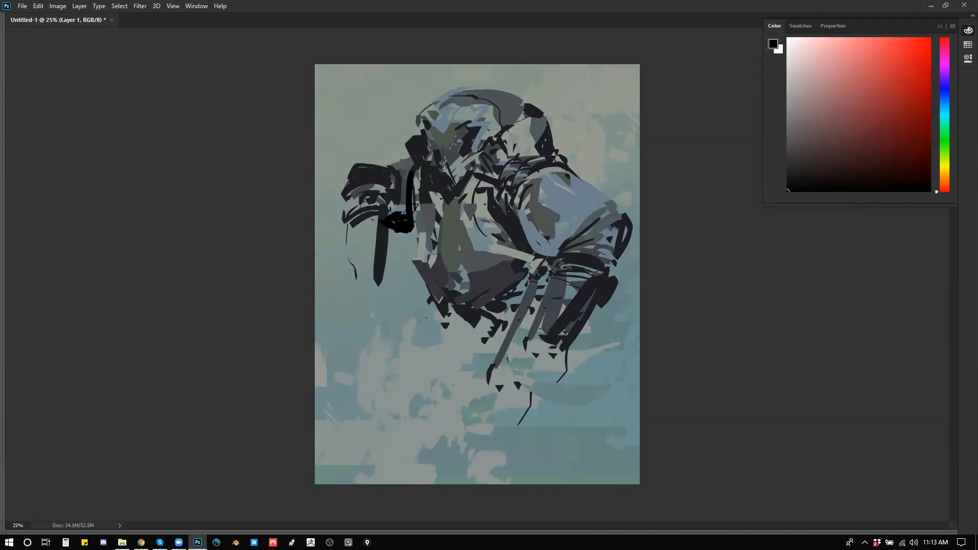
key(ctrl+shift+h)
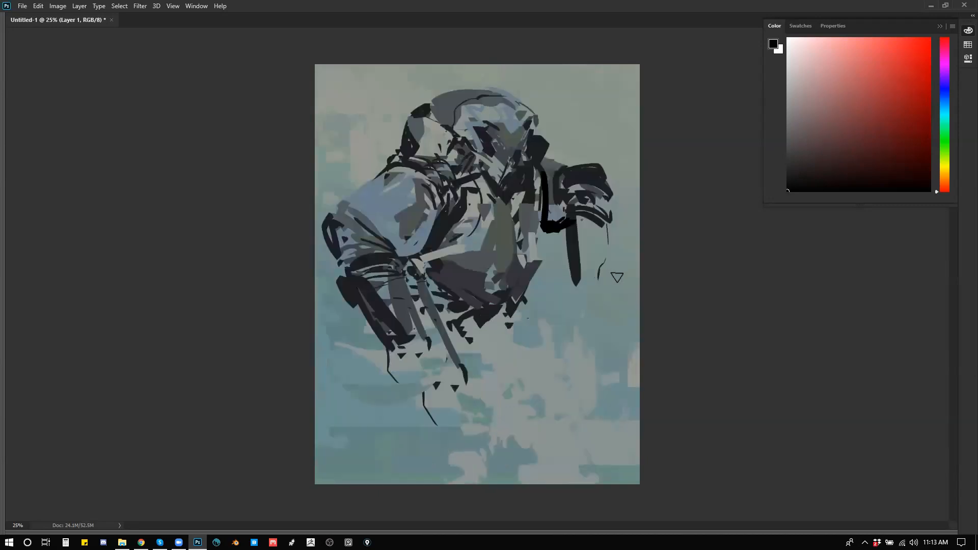
Step: Sample near-black from the jacket and block in the hips, the far thigh and its lower leg
alt+click(518, 283)
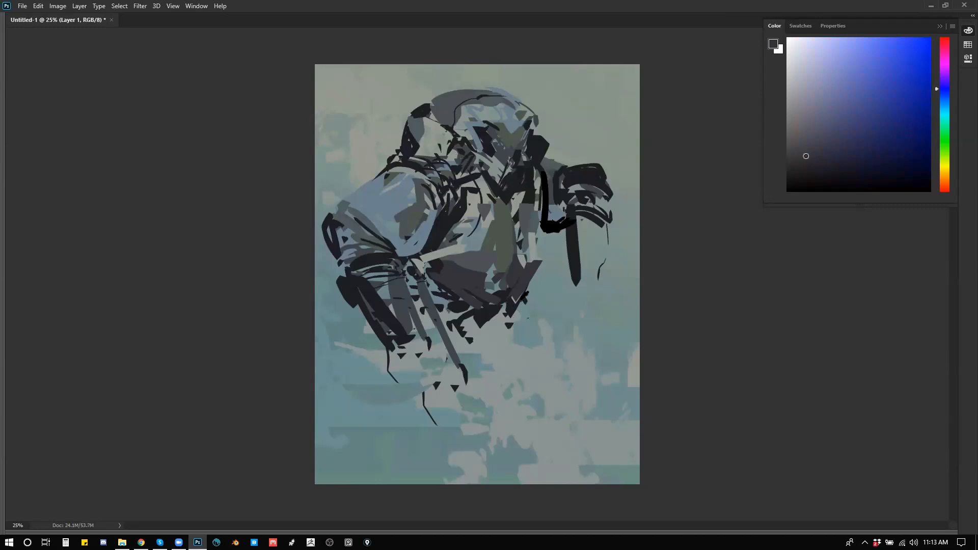
alt+click(523, 294)
alt+click(573, 279)
drag(529, 302, 569, 349)
mouse_move(571, 355)
mouse_down()
mouse_move(593, 363)
mouse_move(593, 383)
mouse_up()
click(539, 360)
drag(469, 334, 455, 341)
Step: Block in the near leg below the hips with long near-black strokes and dabs, and flip the canvas horizontally
mouse_move(433, 296)
mouse_down()
mouse_move(445, 321)
mouse_move(430, 325)
mouse_move(427, 346)
mouse_move(477, 349)
mouse_move(479, 399)
mouse_up()
click(423, 322)
click(429, 341)
click(470, 348)
mouse_move(482, 332)
mouse_down()
mouse_move(498, 404)
mouse_move(477, 417)
mouse_up()
drag(490, 374, 515, 348)
drag(522, 301, 502, 358)
key(ctrl+shift+h)
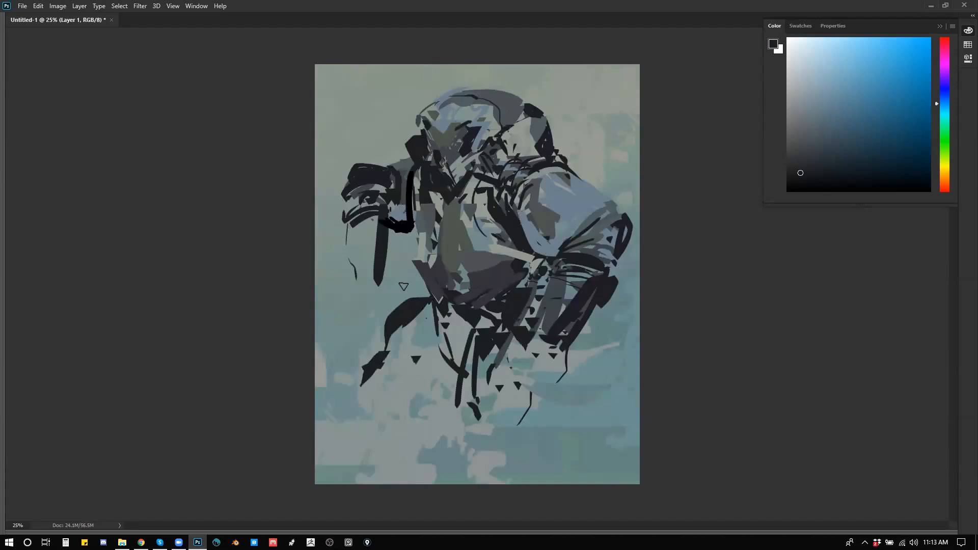
Step: Build up the far thigh and knee with dark strokes and fill the far foot as a solid near-black shape
mouse_move(394, 342)
mouse_down()
mouse_move(431, 315)
mouse_move(419, 323)
mouse_up()
mouse_move(406, 333)
mouse_down()
mouse_move(415, 322)
mouse_move(434, 332)
mouse_move(421, 337)
mouse_up()
drag(386, 366, 397, 356)
mouse_move(363, 386)
mouse_down()
mouse_move(389, 406)
mouse_move(350, 386)
mouse_move(341, 409)
mouse_move(376, 426)
mouse_up()
drag(395, 433, 373, 420)
key(e)
drag(347, 390, 376, 420)
click(399, 436)
drag(391, 373, 389, 390)
Step: Block in the near foot, the far hand and the near hand's long hanging fingers with near-black strokes
mouse_move(470, 416)
mouse_down()
mouse_move(472, 443)
mouse_move(463, 423)
mouse_move(446, 451)
mouse_up()
mouse_move(334, 249)
mouse_down()
mouse_move(346, 204)
mouse_move(349, 245)
mouse_move(372, 244)
mouse_move(351, 242)
mouse_move(306, 277)
mouse_move(351, 321)
mouse_move(368, 274)
mouse_move(380, 312)
mouse_move(349, 319)
mouse_up()
drag(517, 342, 498, 448)
mouse_move(554, 353)
mouse_down()
mouse_move(525, 452)
mouse_move(540, 435)
mouse_up()
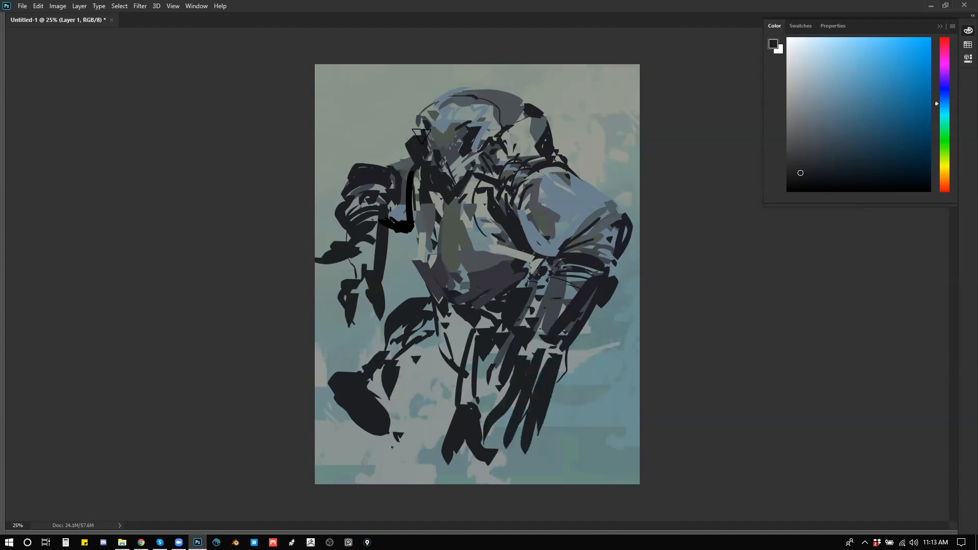
Step: Flip the canvas horizontally and add thin dark lines across the chest and waist
key(ctrl+shift+h)
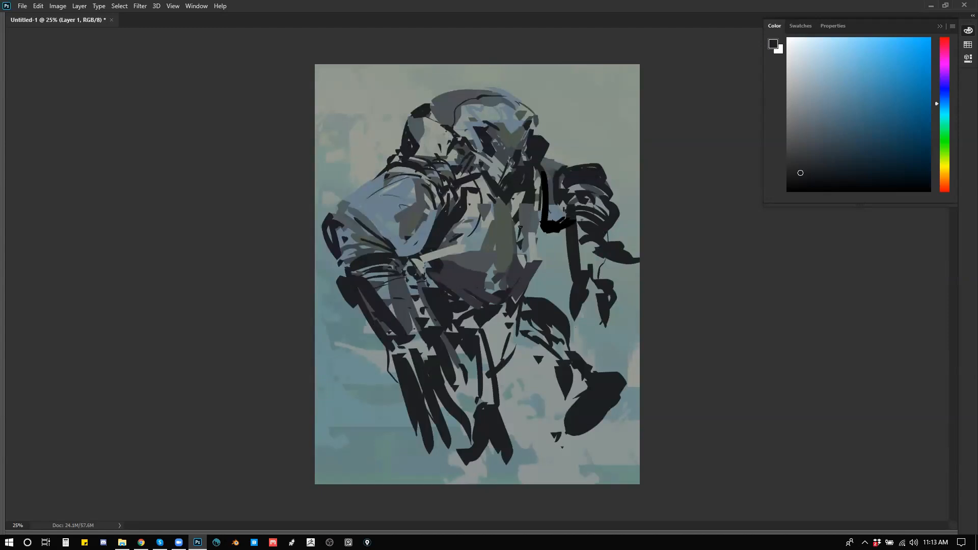
drag(465, 242, 443, 245)
drag(437, 251, 463, 253)
Step: Mix a saturated dark blue, enlarge the brush, and paint it across the hip, jacket lapel and far upper arm
click(850, 152)
click(800, 174)
drag(801, 173, 868, 158)
key(])
key(])
key(])
key(])
key(])
key(])
key(])
key(])
mouse_move(469, 319)
mouse_down()
mouse_move(421, 274)
mouse_move(488, 333)
mouse_move(437, 293)
mouse_up()
key(ctrl+z)
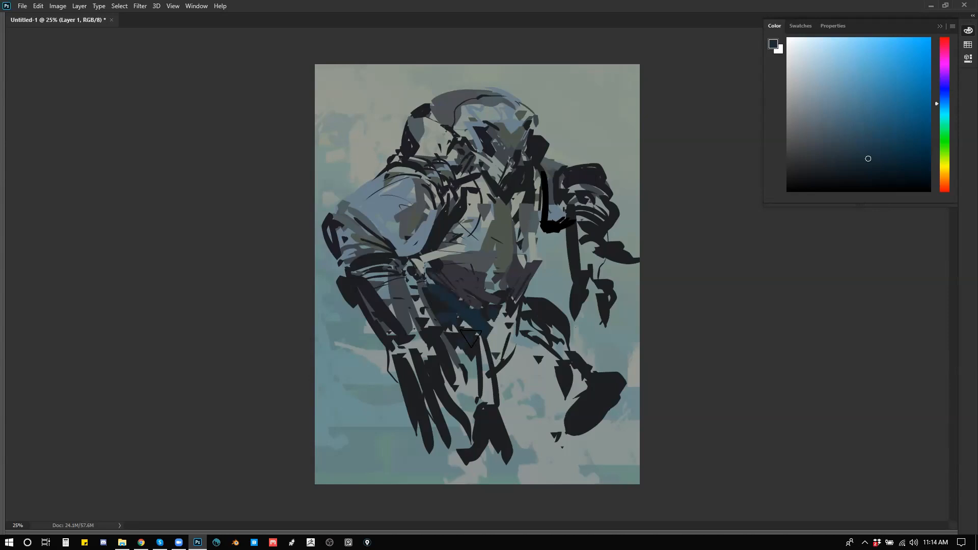
drag(465, 205, 461, 219)
drag(542, 179, 545, 210)
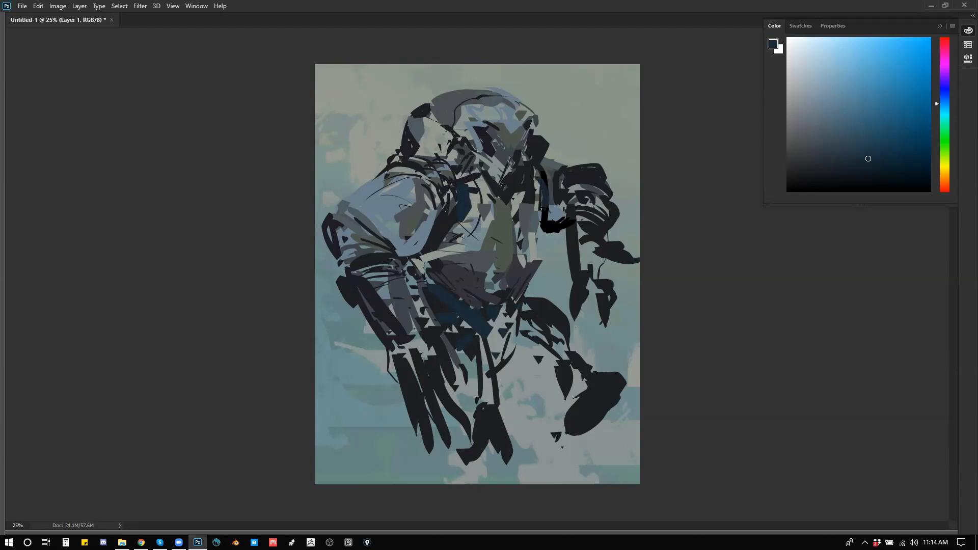
Step: Flip the canvas horizontally, adjust the zoom to show the whole figure, and bring back the hidden panels
key(ctrl+minus)
key(ctrl+shift+h)
key(z)
click(486, 274)
click(486, 274)
key(Tab)
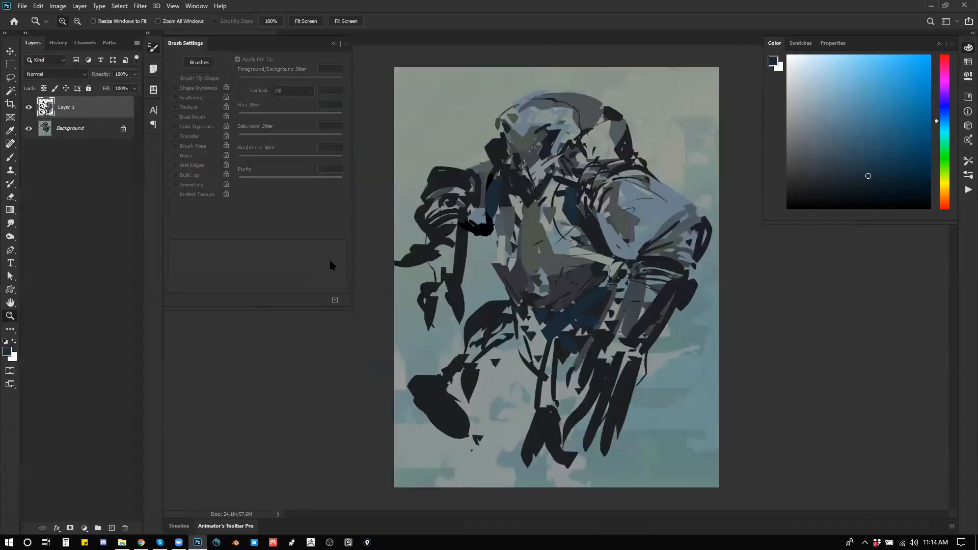
Step: Create a new layer above the painting and fill it with default black using the Paint Bucket
key(ctrl+shift+alt+n)
key(g)
alt+click(452, 105)
key(ctrl+shift+alt+n)
key(ctrl+z)
key(shift+g)
key(d)
click(452, 129)
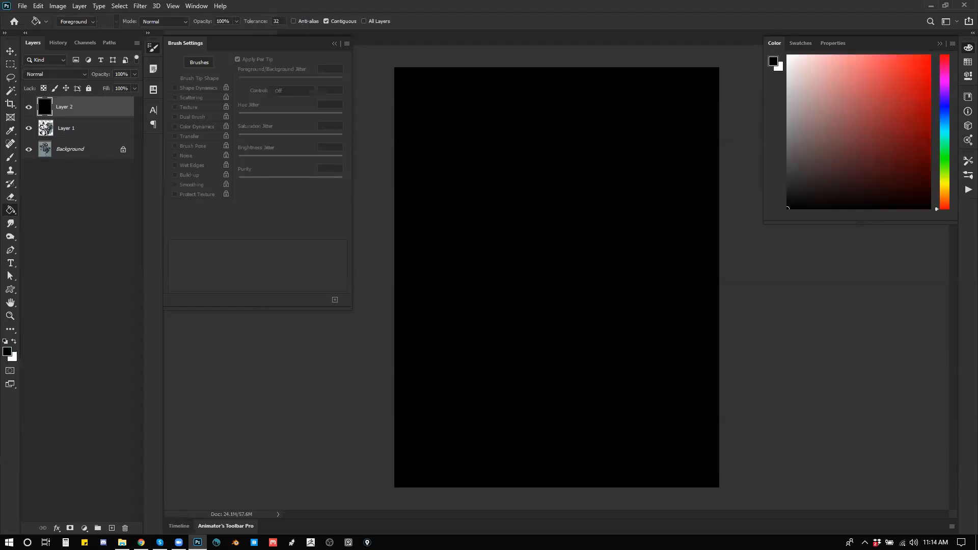
Step: Paint angular head, shoulder and arm shapes in white with an enlarged brush across the upper part of the black layer
key(b)
key(x)
key(bracketleft)
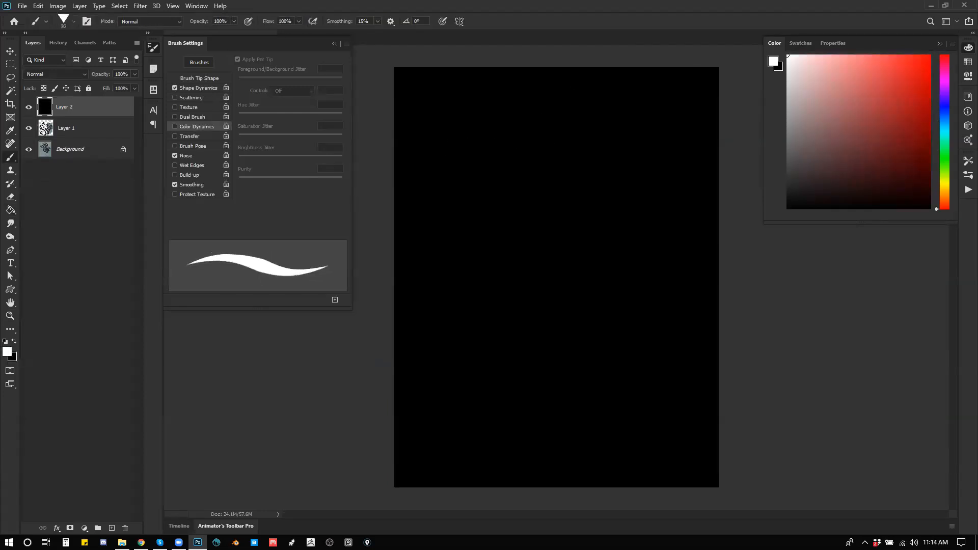
key(x)
key(x)
key(bracketright)
key(bracketright)
key(bracketright)
key(bracketright)
key(bracketright)
key(bracketright)
key(bracketright)
key(bracketright)
key(bracketright)
key(bracketright)
key(bracketright)
key(bracketright)
mouse_move(573, 98)
mouse_down()
mouse_move(535, 117)
mouse_move(525, 136)
mouse_move(586, 109)
mouse_move(591, 130)
mouse_up()
drag(551, 154, 566, 148)
mouse_move(522, 150)
mouse_down()
mouse_move(540, 143)
mouse_move(535, 187)
mouse_up()
drag(594, 155, 617, 157)
mouse_move(592, 144)
mouse_down()
mouse_move(620, 144)
mouse_move(632, 166)
mouse_up()
drag(540, 151, 501, 158)
drag(500, 153, 489, 176)
drag(501, 184, 505, 183)
drag(622, 127, 654, 114)
drag(647, 145, 648, 165)
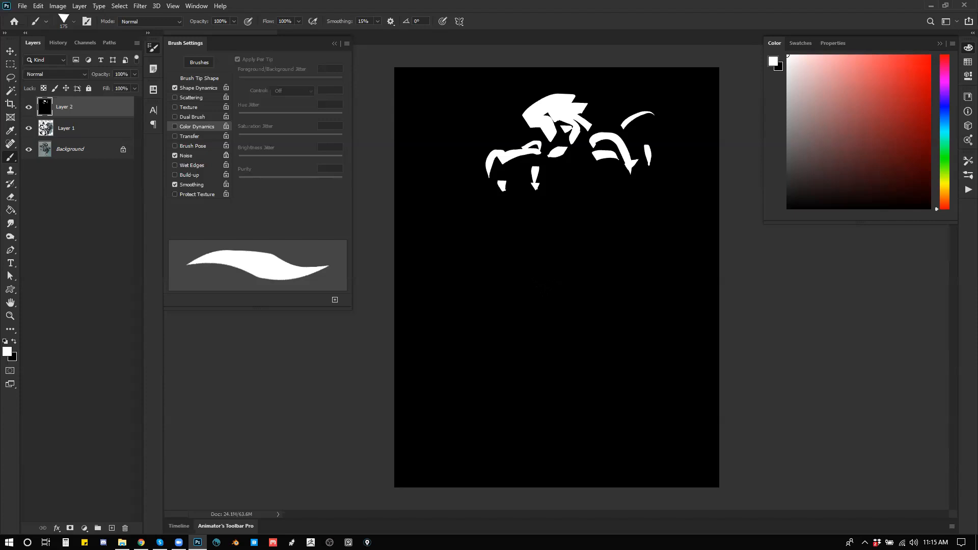
alt+click(655, 151)
Step: Cover the white shapes with black using a much larger brush, and lighten the whole layer to light grey with Hue/Saturation
key(bracketright)
key(bracketright)
key(bracketright)
key(bracketright)
key(bracketright)
key(bracketright)
key(bracketright)
key(bracketright)
key(bracketright)
key(bracketright)
drag(597, 86, 518, 254)
key(ctrl+u)
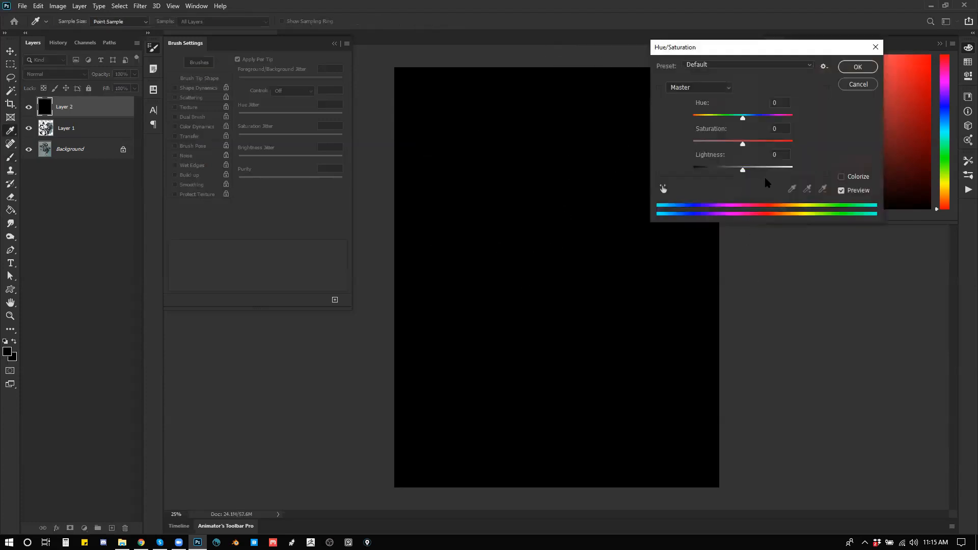
click(780, 169)
click(858, 67)
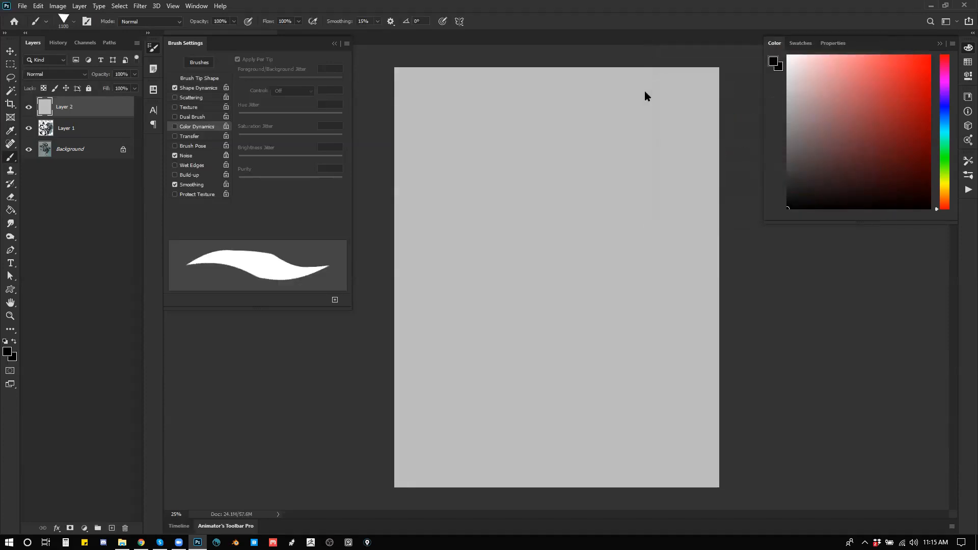
Step: Hand-letter "Ref" in black with a 50 px brush near the top of the canvas, with an arrow leading to its right
key(bracketleft)
key(bracketleft)
key(bracketleft)
key(bracketleft)
key(bracketleft)
key(bracketleft)
key(bracketleft)
key(bracketleft)
key(bracketleft)
key(bracketleft)
key(bracketleft)
key(bracketleft)
key(bracketleft)
key(bracketleft)
key(bracketleft)
key(bracketleft)
key(bracketleft)
key(bracketleft)
key(bracketleft)
drag(425, 84, 423, 94)
drag(417, 154, 417, 162)
mouse_move(422, 85)
mouse_down()
mouse_move(421, 124)
mouse_move(448, 145)
mouse_up()
drag(450, 135, 468, 145)
drag(498, 81, 489, 144)
mouse_move(470, 116)
mouse_down()
mouse_move(502, 112)
mouse_move(556, 114)
mouse_up()
drag(549, 109, 551, 129)
drag(549, 107, 551, 130)
Step: Sketch a loose cluster of short strokes beside the arrow as placeholder references
mouse_move(581, 89)
mouse_down()
mouse_move(581, 104)
mouse_move(589, 90)
mouse_up()
drag(588, 101, 603, 102)
click(608, 101)
drag(587, 122, 609, 127)
click(640, 123)
mouse_move(620, 119)
mouse_down()
mouse_move(640, 125)
mouse_move(587, 147)
mouse_move(627, 136)
mouse_up()
click(589, 149)
Step: Draw an arrow down from Ref to a handwritten "Study", and sketch a small framed figure below it
mouse_move(520, 154)
mouse_down()
mouse_move(523, 203)
mouse_move(534, 195)
mouse_up()
mouse_move(490, 222)
mouse_down()
mouse_move(477, 246)
mouse_move(499, 247)
mouse_up()
mouse_move(490, 233)
mouse_down()
mouse_move(507, 230)
mouse_move(512, 244)
mouse_up()
drag(522, 213, 532, 245)
mouse_move(538, 231)
mouse_down()
mouse_move(532, 258)
mouse_move(560, 302)
mouse_move(570, 295)
mouse_up()
drag(577, 260, 612, 259)
mouse_move(619, 262)
mouse_down()
mouse_move(601, 288)
mouse_move(603, 316)
mouse_move(554, 331)
mouse_up()
drag(566, 337, 581, 333)
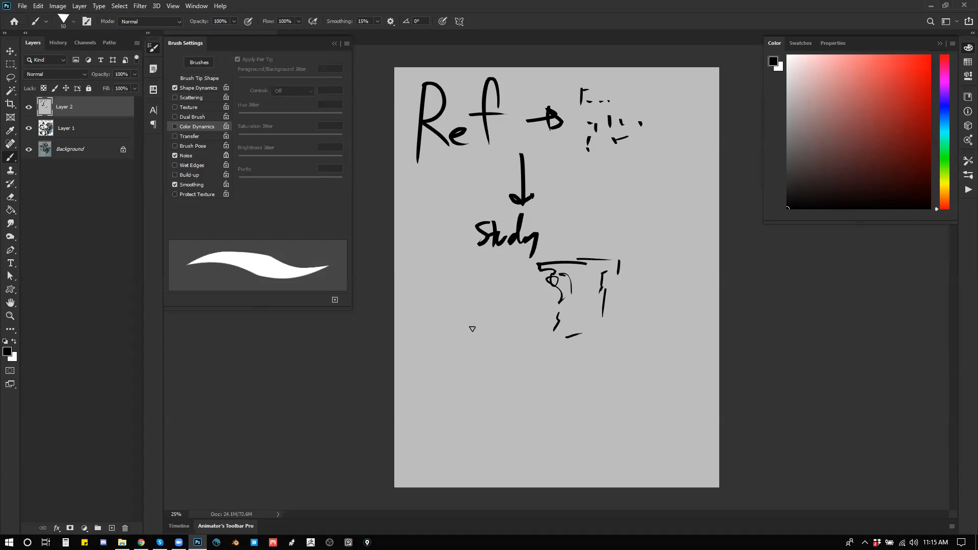
Step: Draw another downward arrow below Study and sketch a loose row of letter-like strokes at the bottom of the canvas
mouse_move(508, 351)
mouse_down()
mouse_move(497, 388)
mouse_move(520, 390)
mouse_up()
mouse_move(412, 446)
mouse_down()
mouse_move(424, 421)
mouse_move(431, 437)
mouse_up()
click(445, 467)
drag(423, 449, 458, 460)
drag(470, 447, 475, 463)
drag(482, 428, 479, 444)
drag(502, 449, 524, 421)
drag(546, 457, 533, 443)
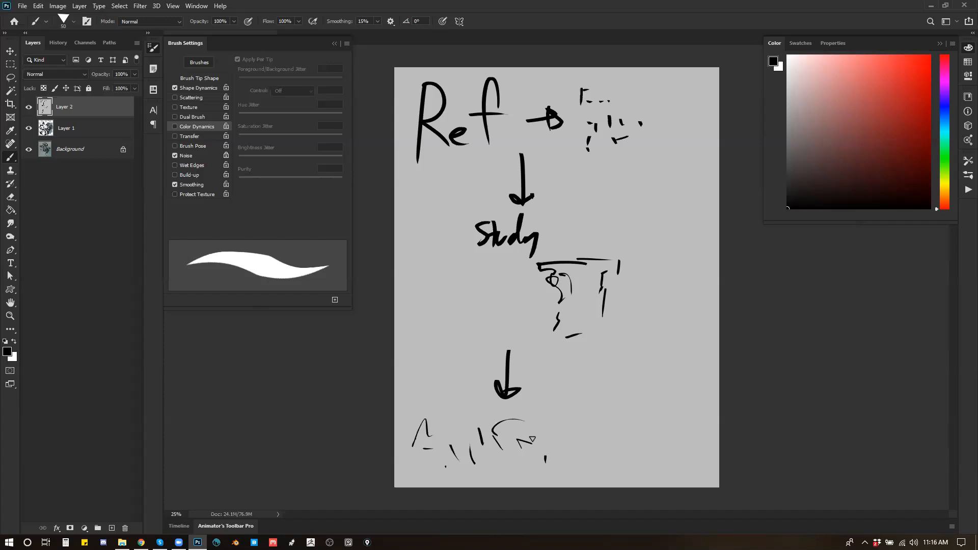
Step: Sample the light grey, create a new layer above the notes, and fill it with that grey
key(g)
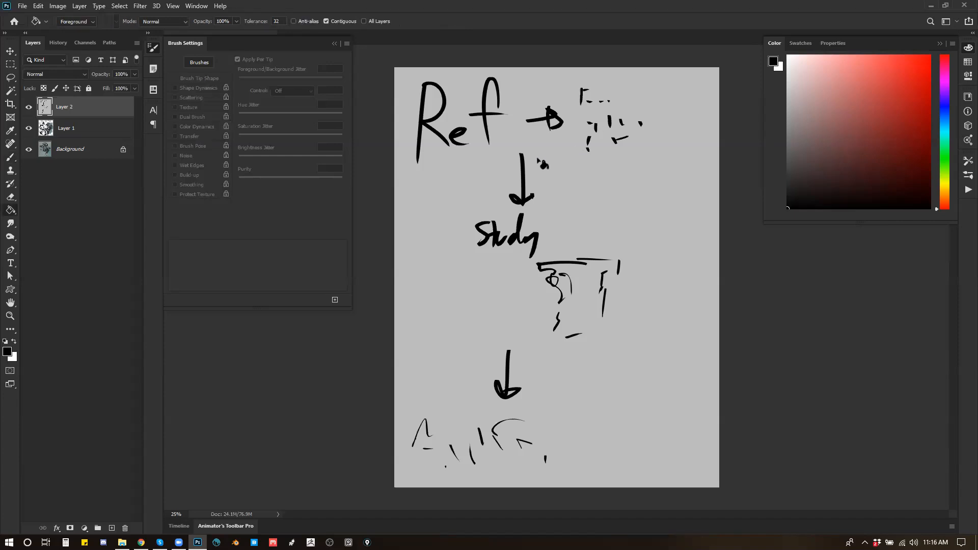
alt+click(577, 212)
key(ctrl+shift+alt+n)
click(550, 193)
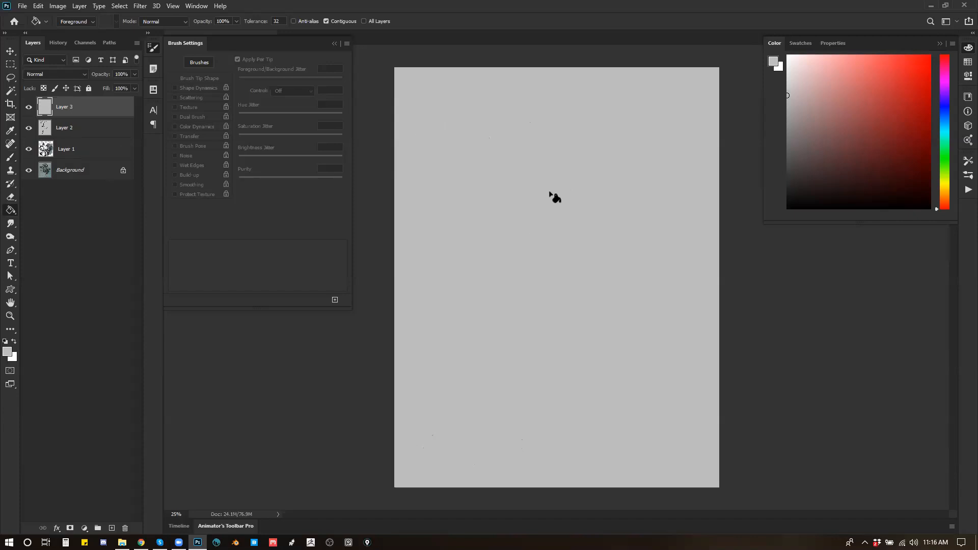
Step: Scribble loose black test strokes with a 40 px brush on the new grey layer and undo them
key(b)
key(z)
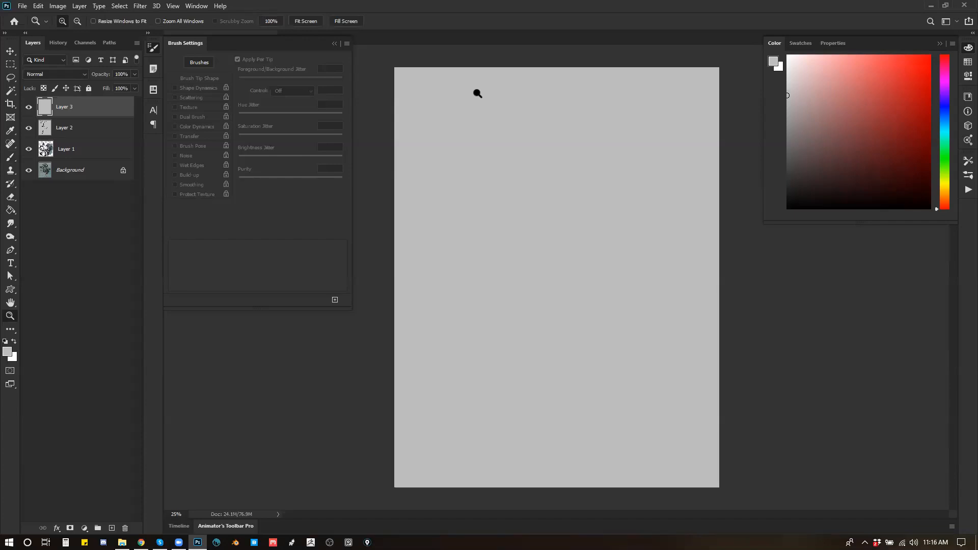
key(b)
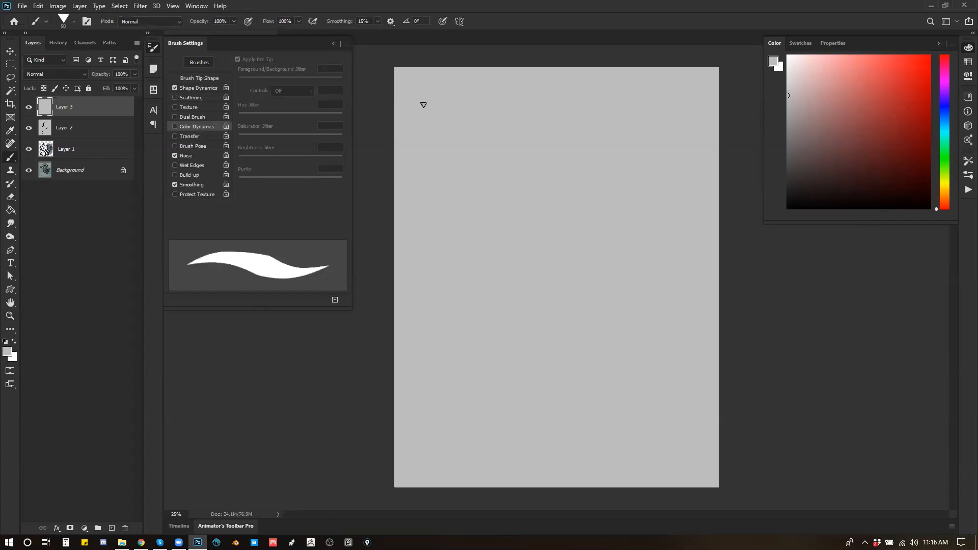
key(bracketleft)
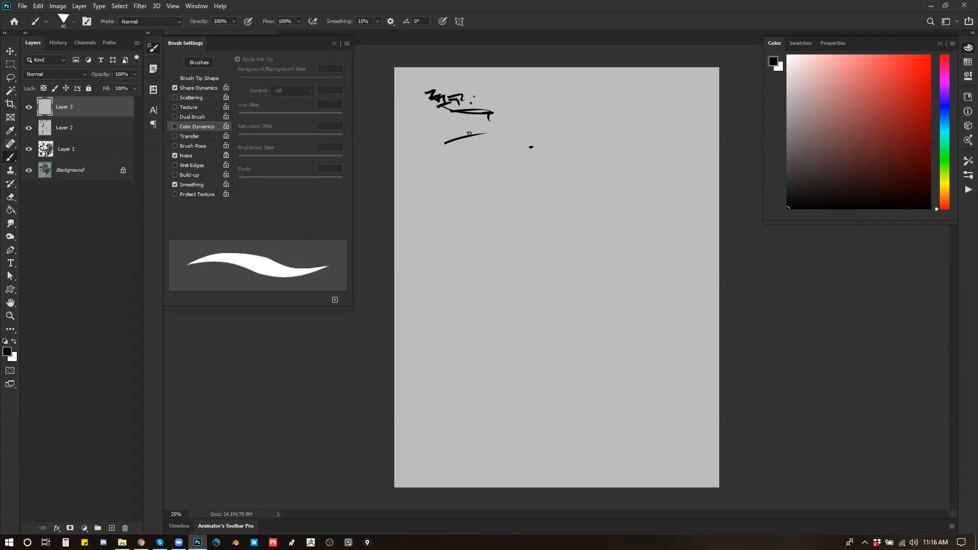
drag(559, 392, 529, 407)
mouse_move(669, 151)
mouse_down()
mouse_move(424, 391)
mouse_move(506, 75)
mouse_up()
key(ctrl+z)
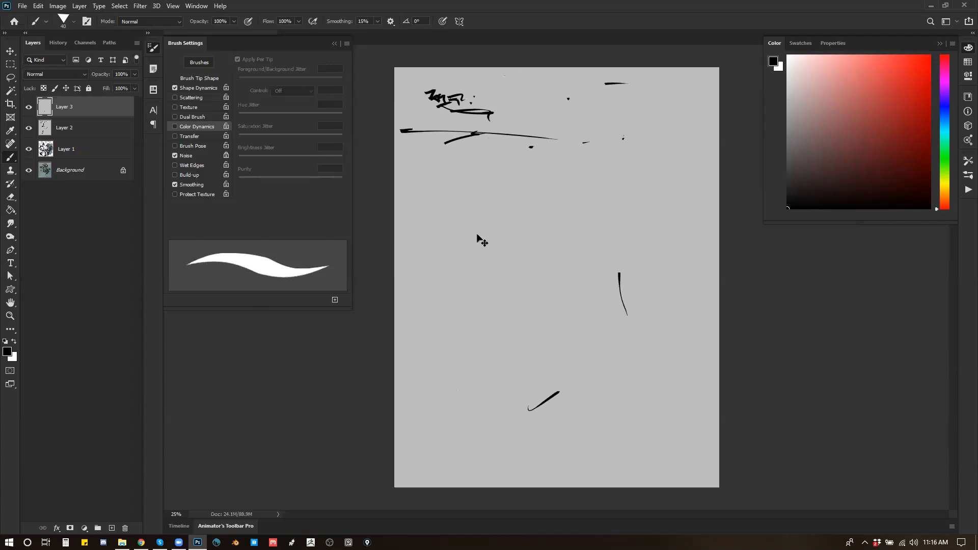
key(ctrl+z)
key(ctrl+z)
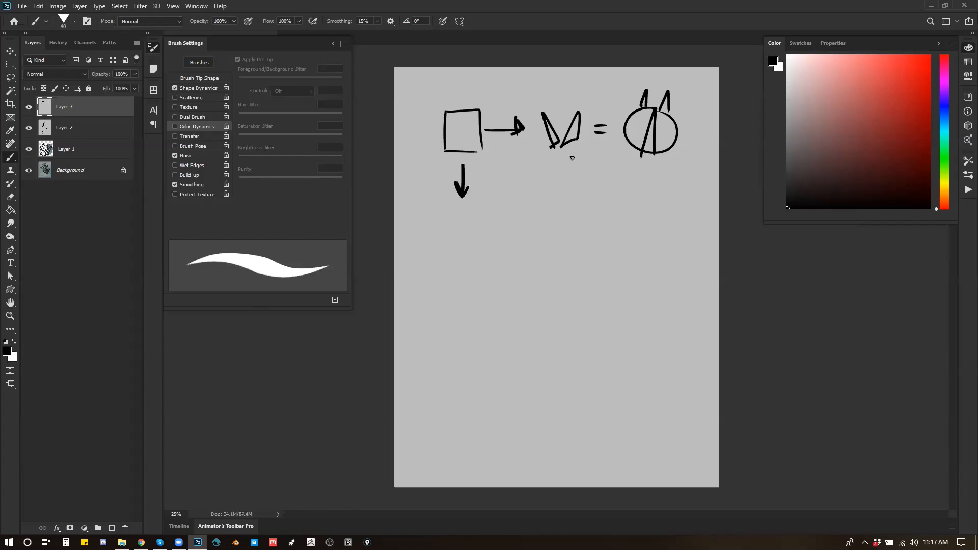
Step: Undo the diagram of the square, arrows, V shape and circle on the grey layer
key(ctrl+z)
key(ctrl+z)
key(ctrl+z)
key(ctrl+z)
key(ctrl+z)
key(ctrl+z)
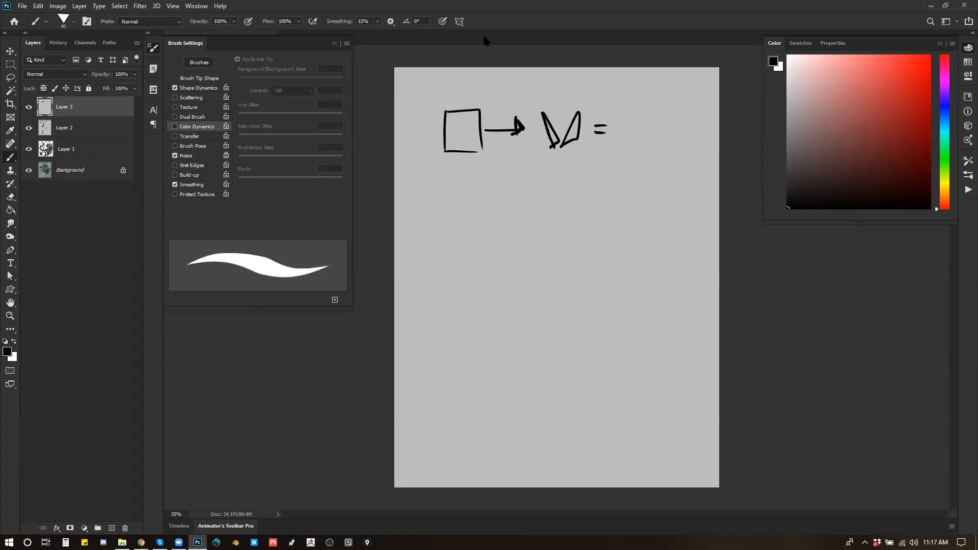
key(ctrl+z)
key(ctrl+z)
key(ctrl+z)
key(ctrl+z)
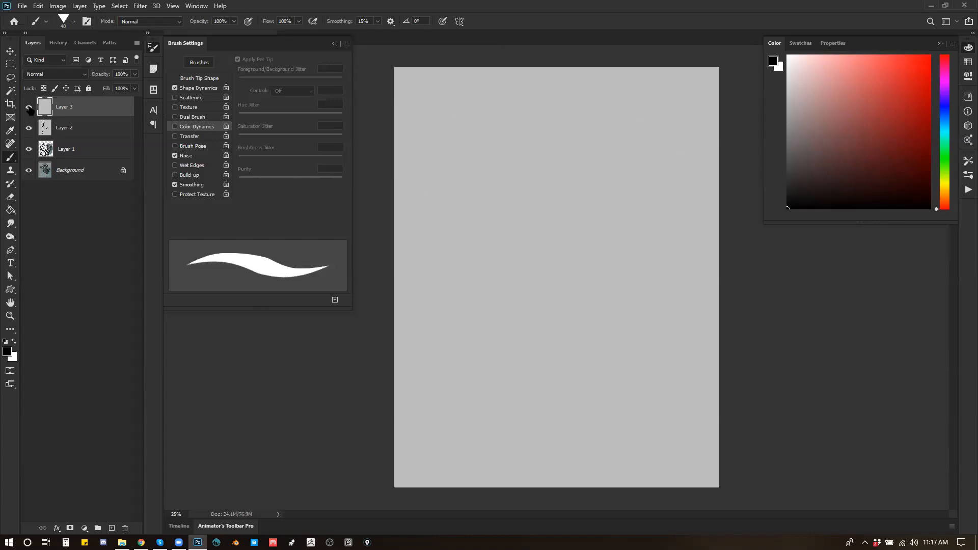
Step: Hide Layer 3 and Layer 2, and select Layer 1 with the soft textured 800 px brush from the Standard group
drag(29, 107, 28, 138)
click(94, 148)
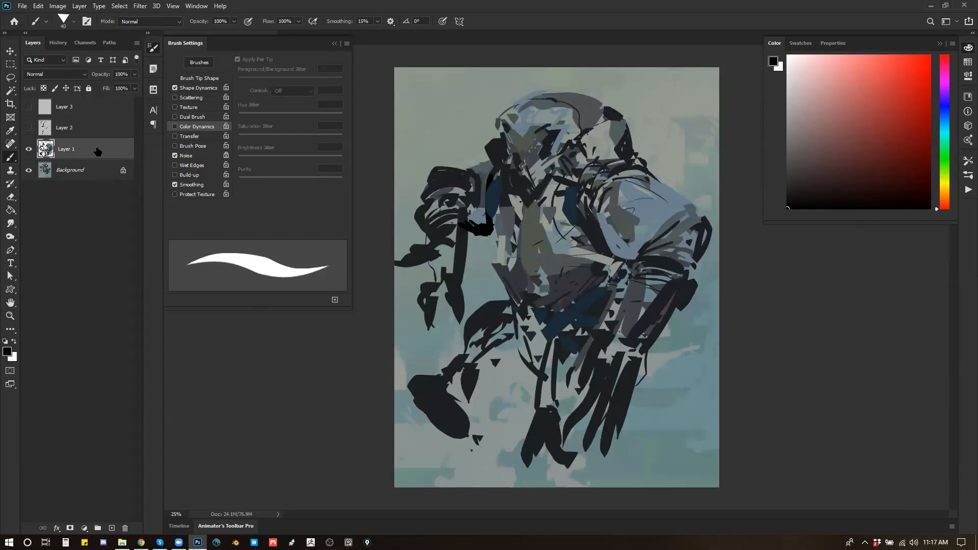
right_click(574, 223)
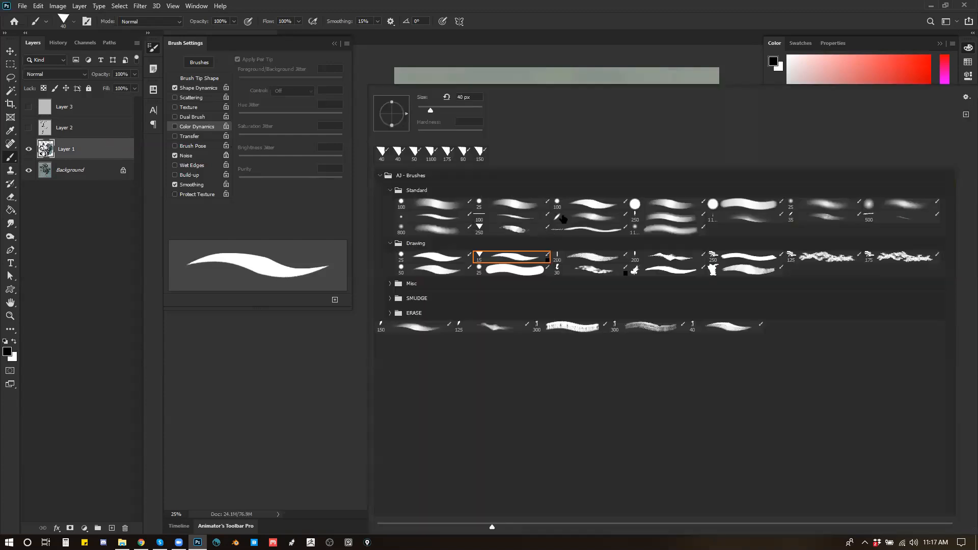
click(452, 227)
click(272, 341)
alt+click(644, 203)
drag(634, 249, 587, 287)
key(ctrl+z)
Step: Brush a soft black haze around the figure's feet and lower legs, enlarging the brush to 2000 px
key(d)
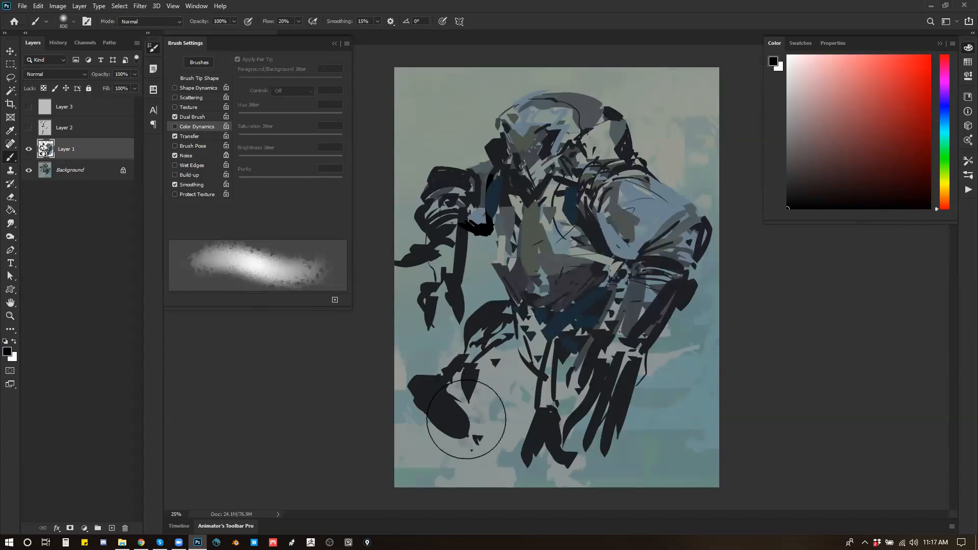
drag(465, 419, 479, 393)
key(])
key(])
key(])
key(])
key(])
key(])
key(])
key(])
key(])
key(])
key(])
key(])
key(])
mouse_move(538, 439)
mouse_down()
mouse_move(502, 410)
mouse_move(499, 390)
mouse_up()
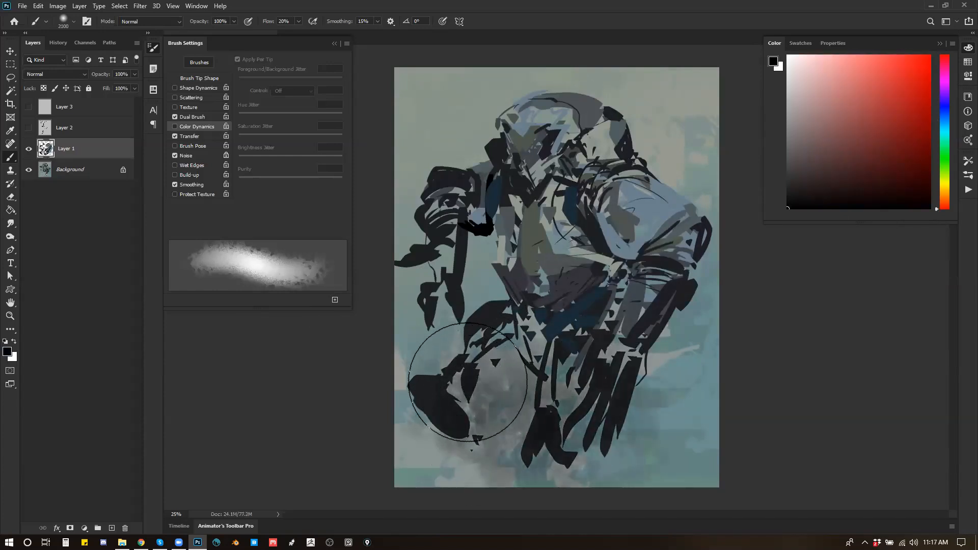
Step: Reduce the brush to 1000 px, brush sampled background grey softly over the raised arm, and flip the canvas horizontally
key(bracketleft)
key(bracketleft)
key(bracketleft)
key(bracketleft)
key(bracketleft)
key(bracketleft)
key(bracketleft)
key(bracketleft)
key(bracketleft)
key(bracketleft)
key(bracketleft)
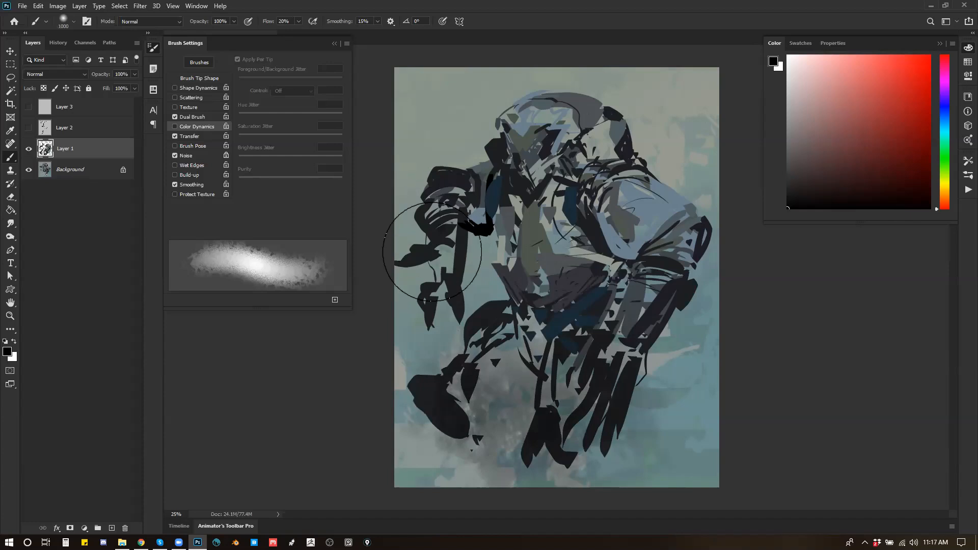
mouse_move(415, 316)
mouse_down()
mouse_move(401, 292)
mouse_move(394, 341)
mouse_move(415, 348)
mouse_up()
key(ctrl+z)
alt+click(465, 116)
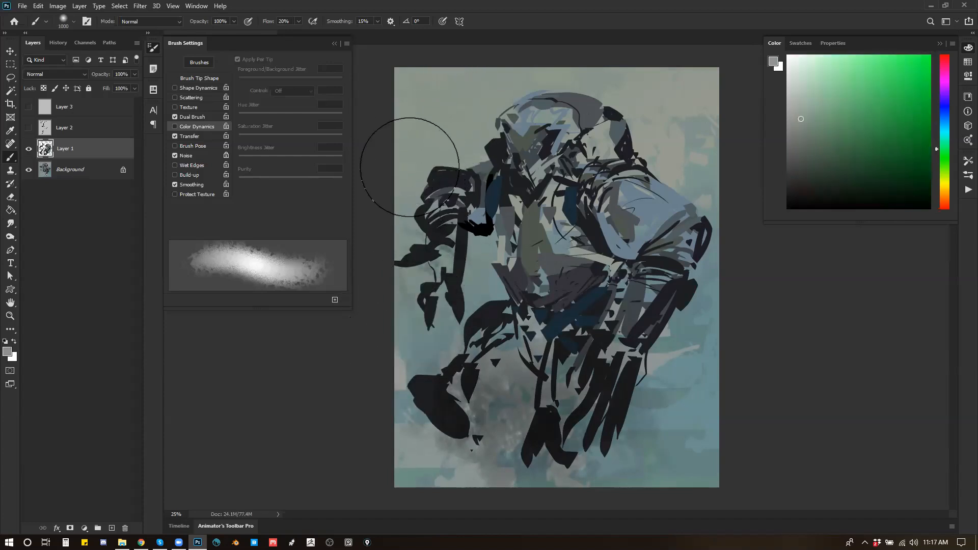
mouse_move(639, 149)
mouse_down()
mouse_move(611, 188)
mouse_move(614, 212)
mouse_up()
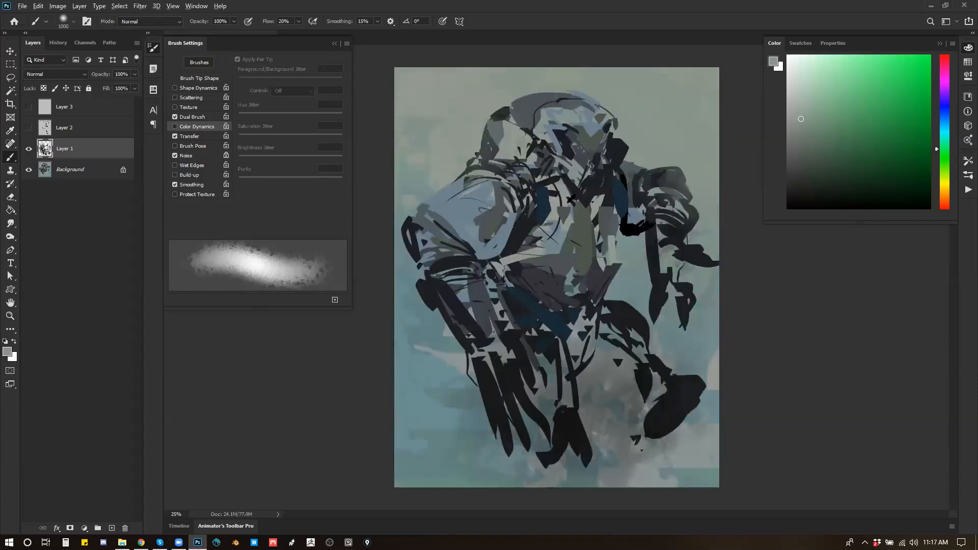
alt+click(570, 198)
drag(558, 191, 520, 192)
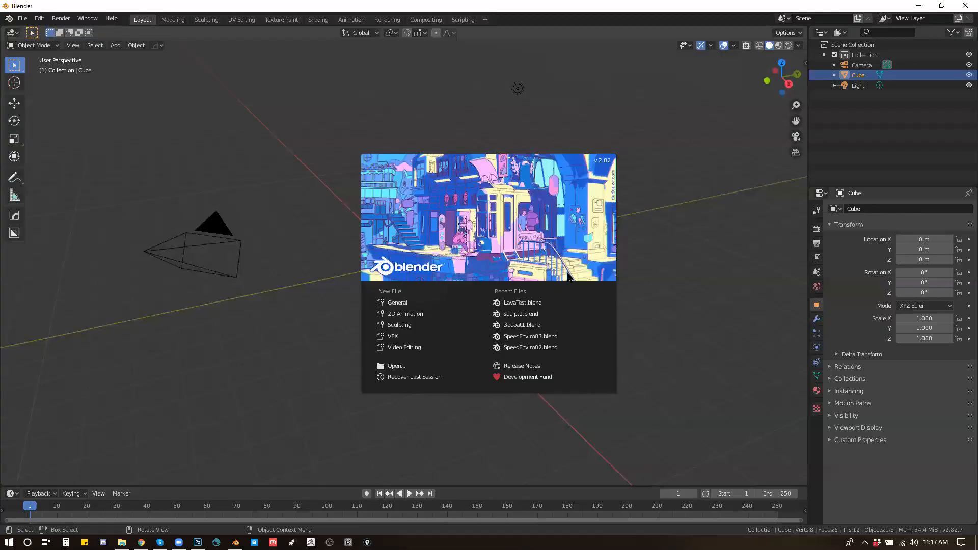
Step: Switch to Blender and dismiss its splash screen to work in the default cube scene
click(692, 285)
click(477, 280)
click(438, 259)
drag(471, 273, 486, 271)
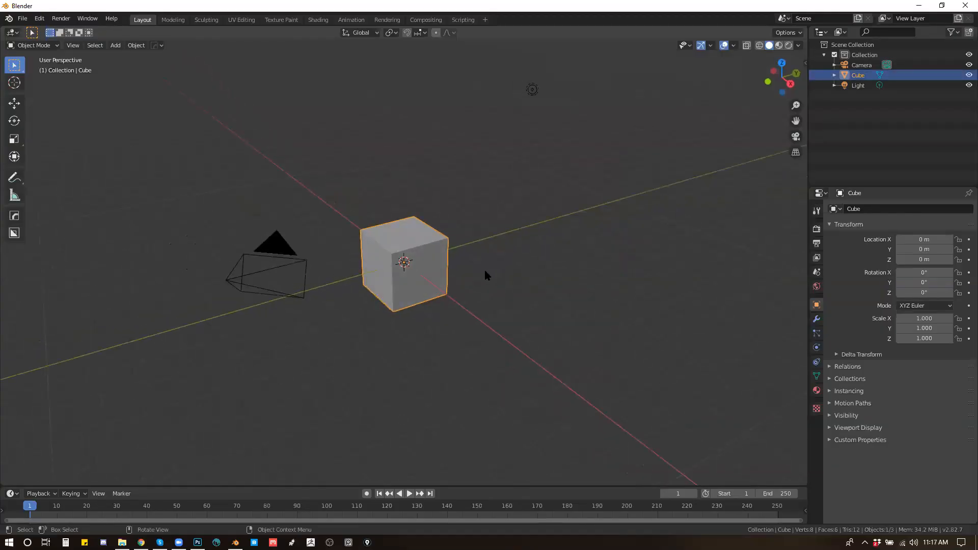
drag(455, 179, 424, 266)
drag(515, 243, 474, 254)
Step: Extrude the cube's top face upward into a tall column and scale that face down to taper it
key(Tab)
key(3)
click(410, 256)
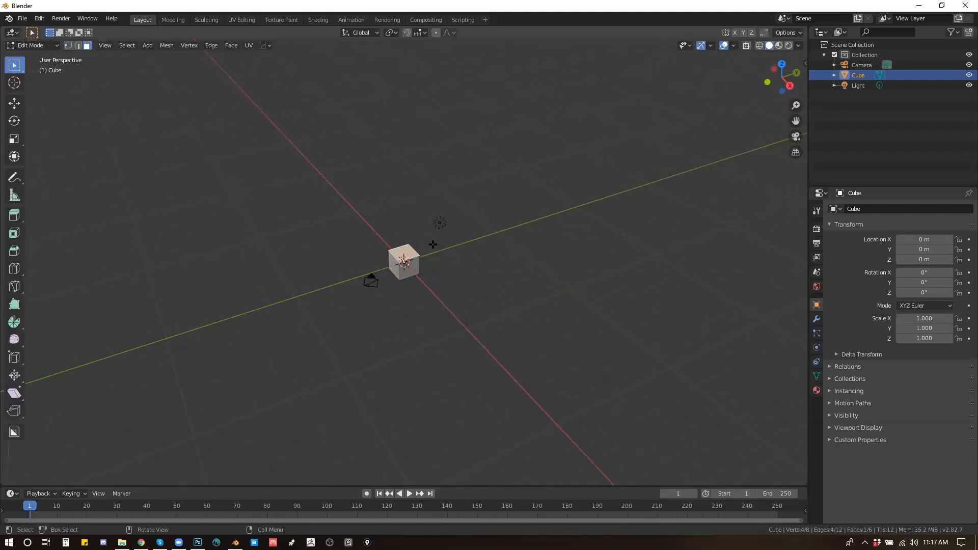
key(e)
click(439, 93)
key(s)
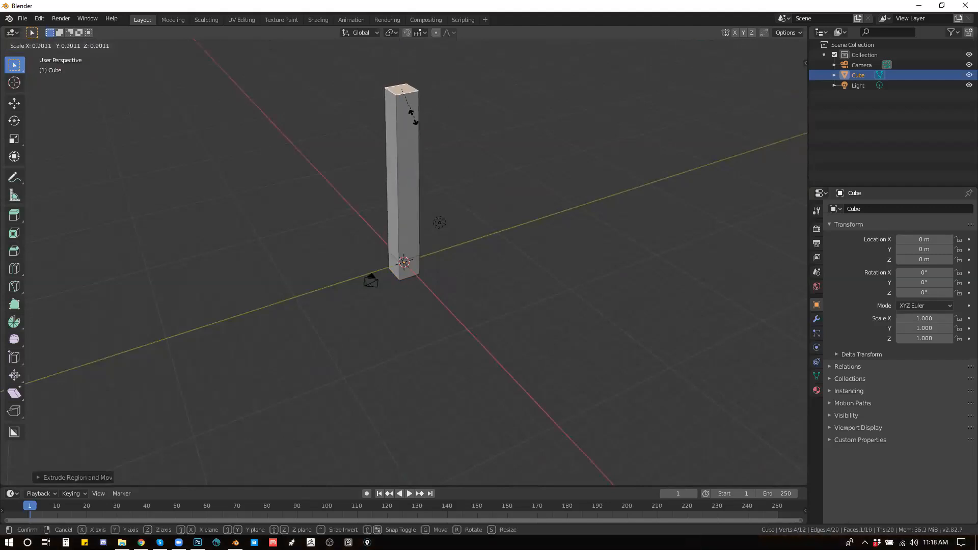
click(407, 107)
drag(486, 148, 464, 135)
Step: Duplicate the whole tapered column three times, spreading the copies out behind and beside the original
key(a)
key(shift+d)
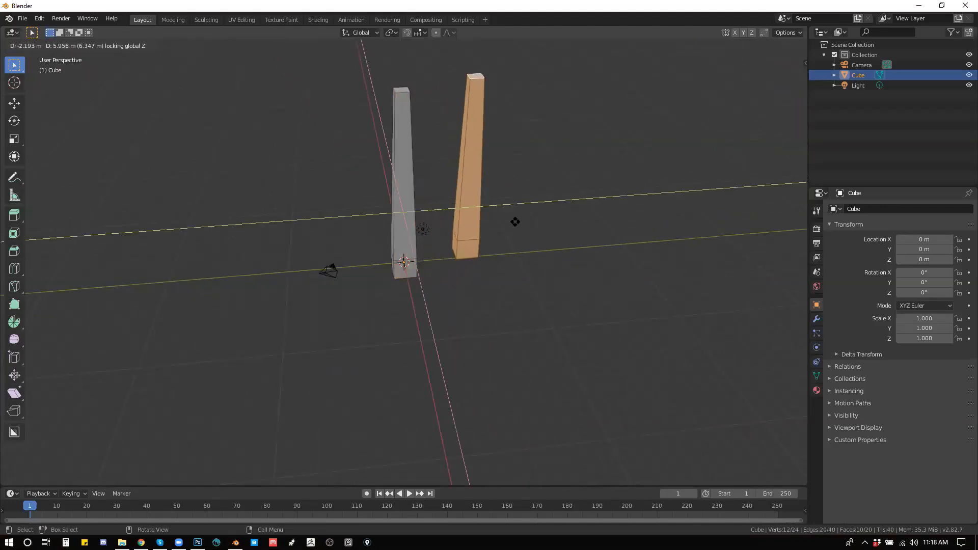
click(484, 222)
key(shift+d)
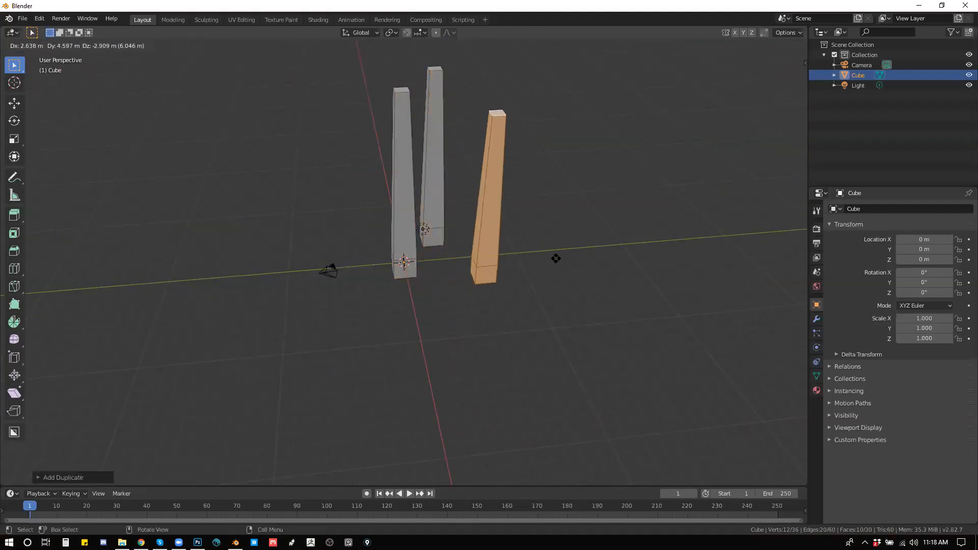
click(605, 270)
key(shift+d)
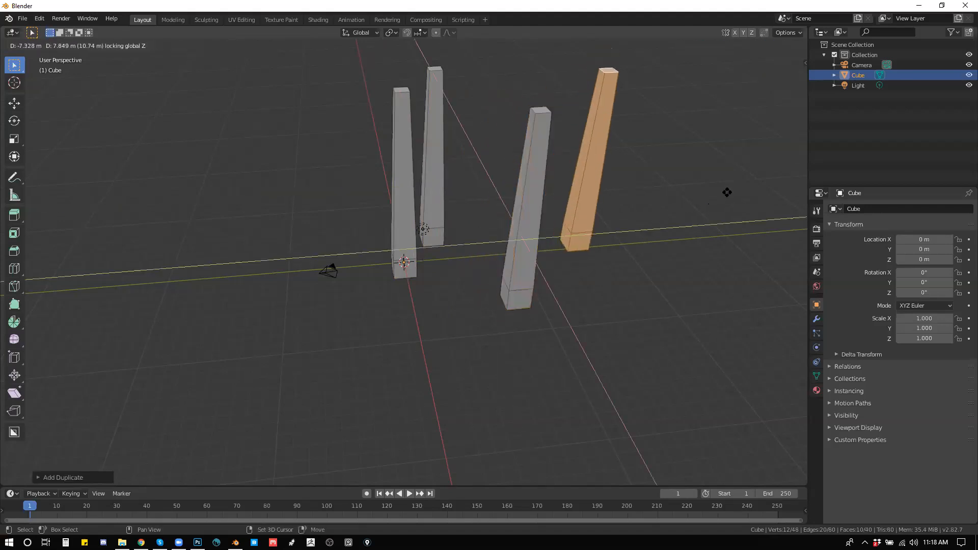
click(711, 148)
Step: Duplicate the column twice more on the ground plane, placing one copy in the foreground and one on the opposite far side
key(shift+d)
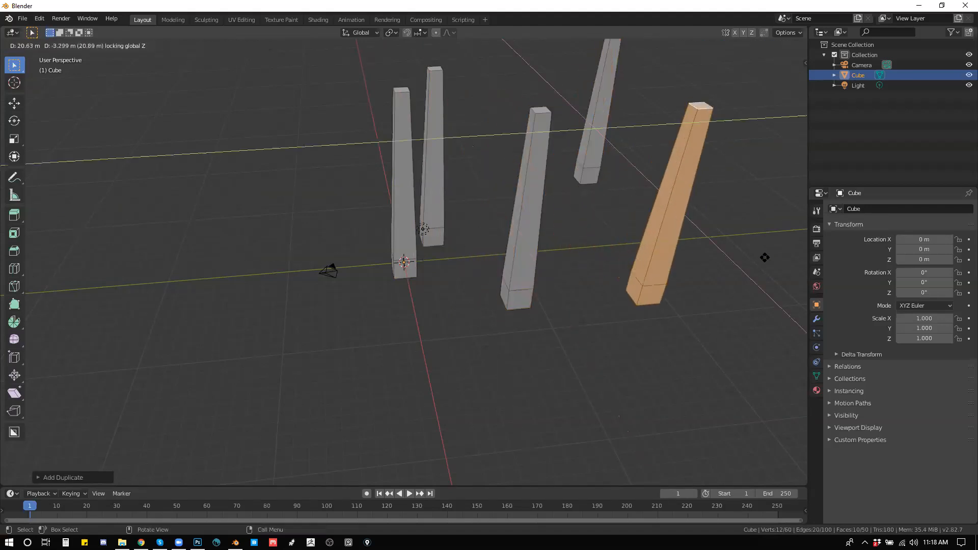
click(749, 354)
key(shift+d)
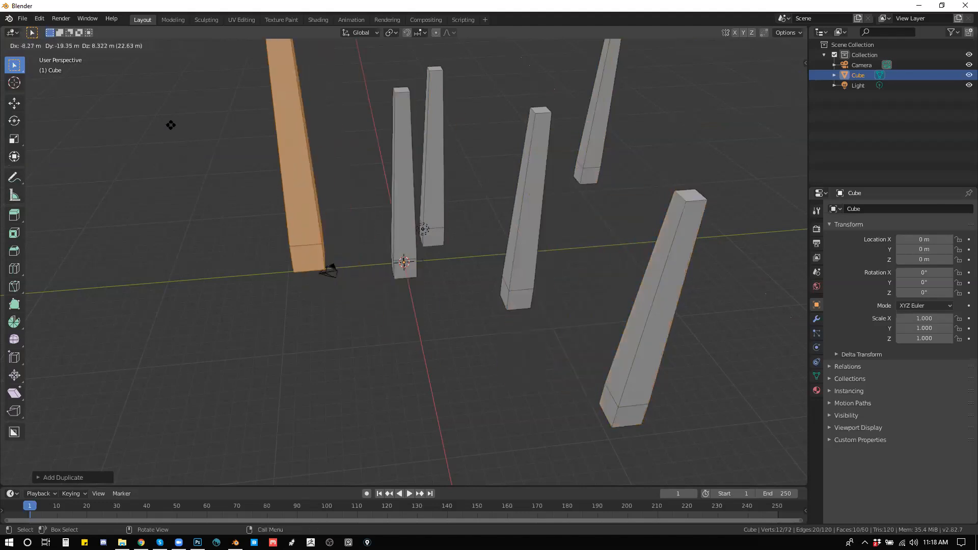
key(shift+x)
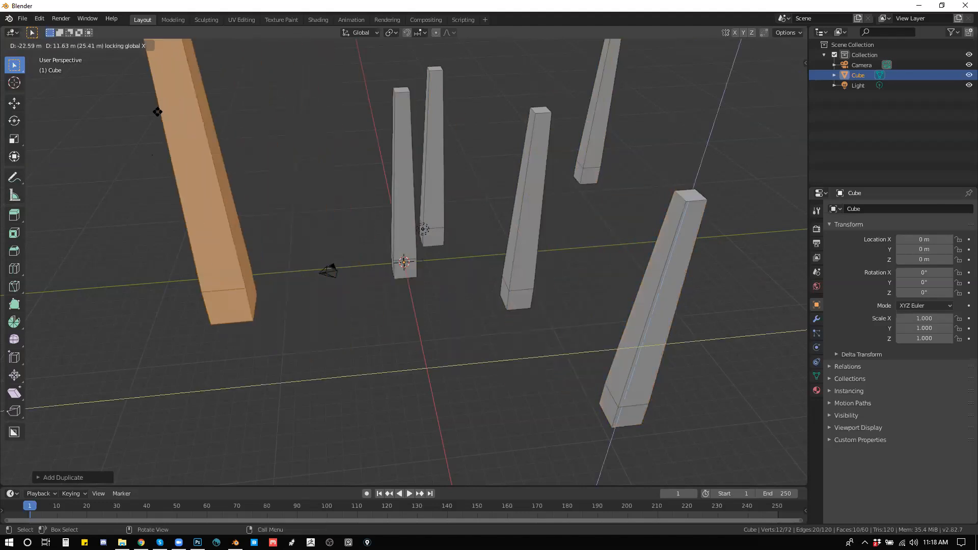
key(shift+z)
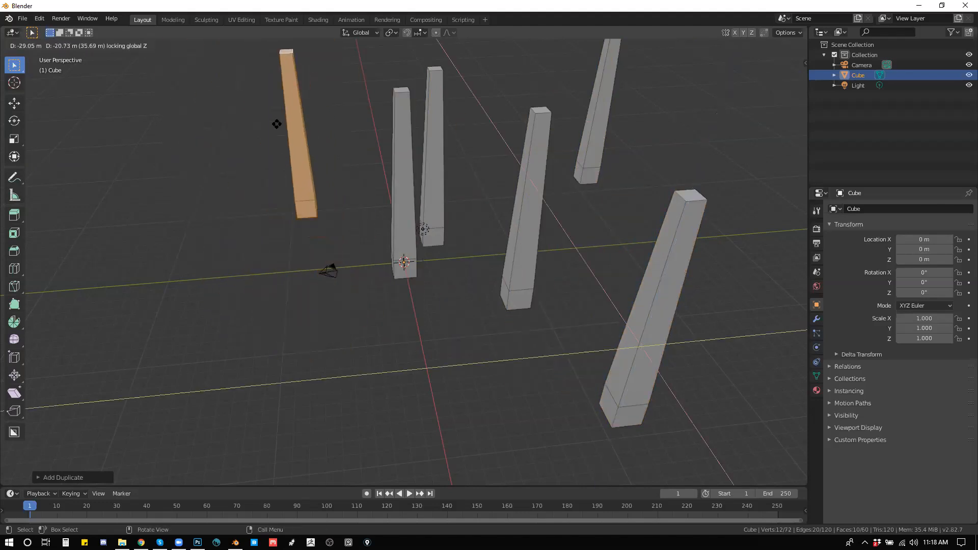
click(278, 127)
Step: Return the mesh of tapered columns from Edit Mode to Object Mode
drag(525, 119, 399, 181)
click(406, 183)
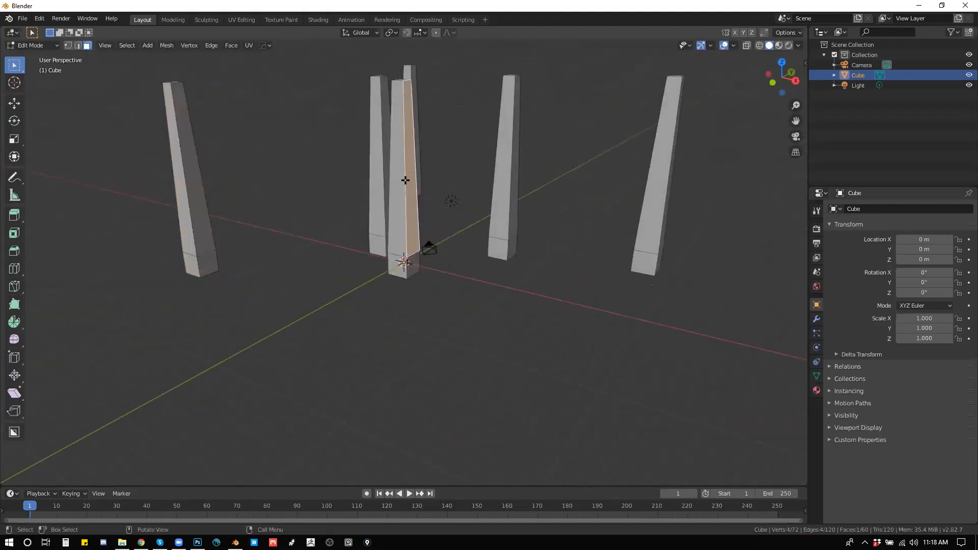
scroll(419, 180, down, 5)
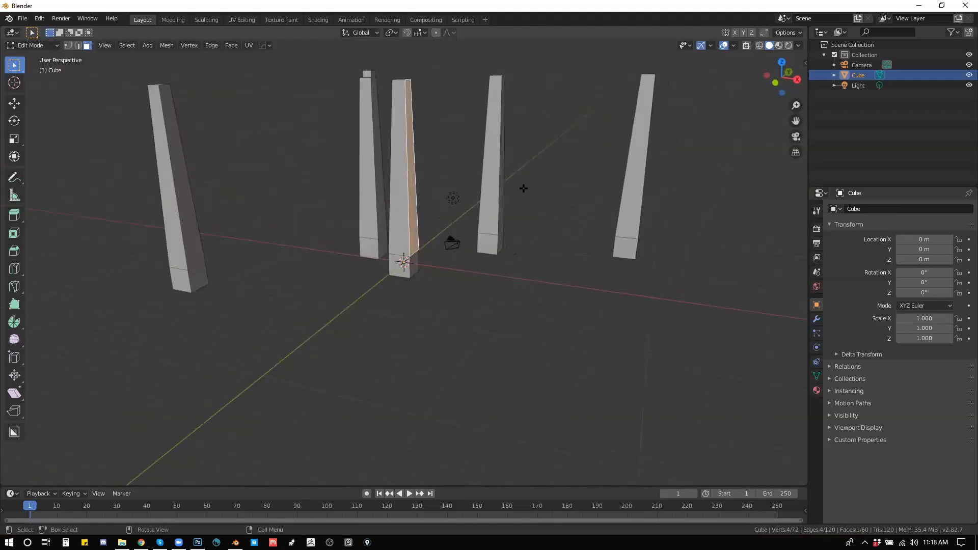
key(Tab)
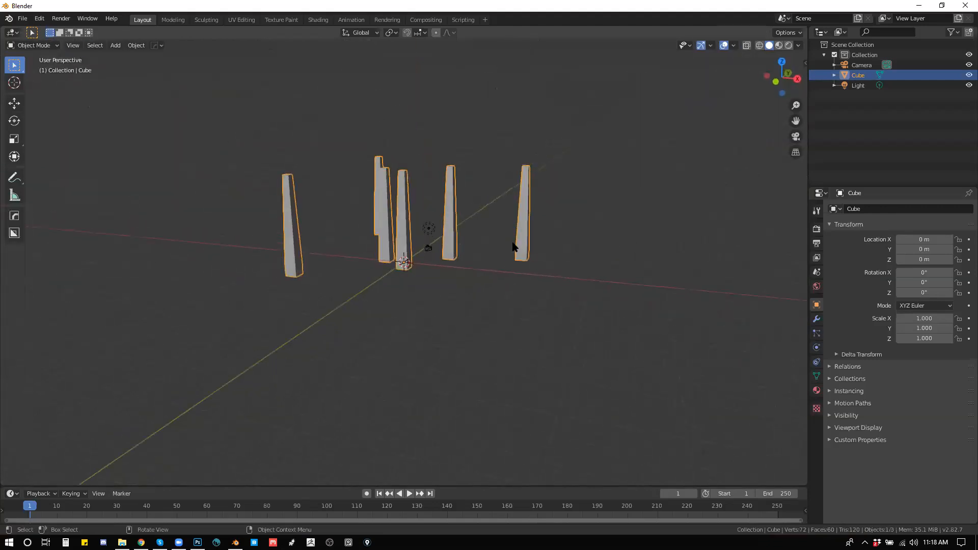
key(shift+a)
mouse_move(516, 243)
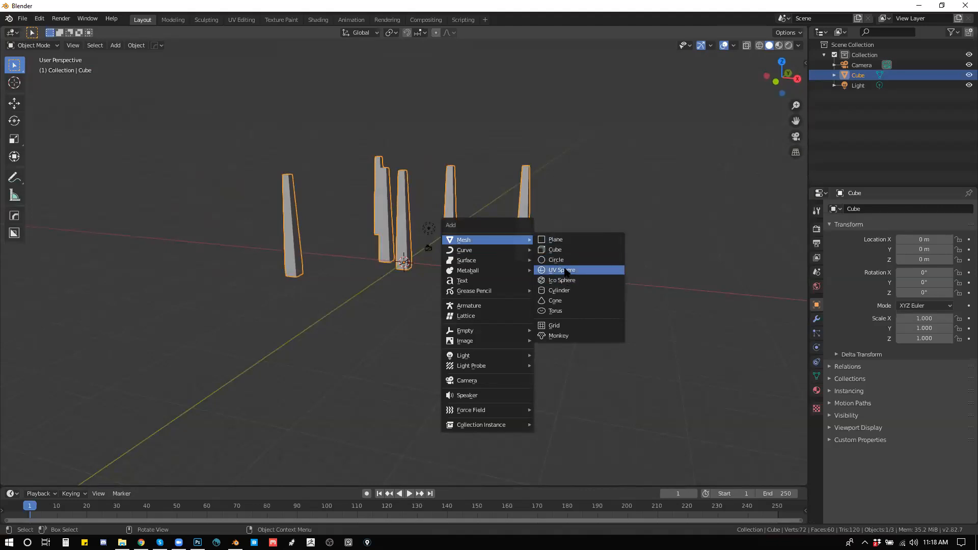
click(561, 249)
key(g)
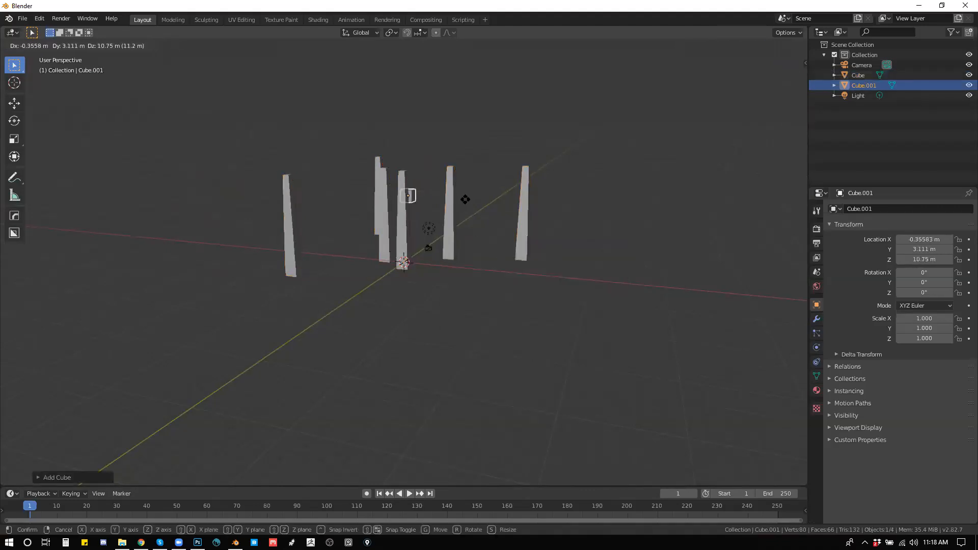
right_click(463, 203)
key(ctrl+z)
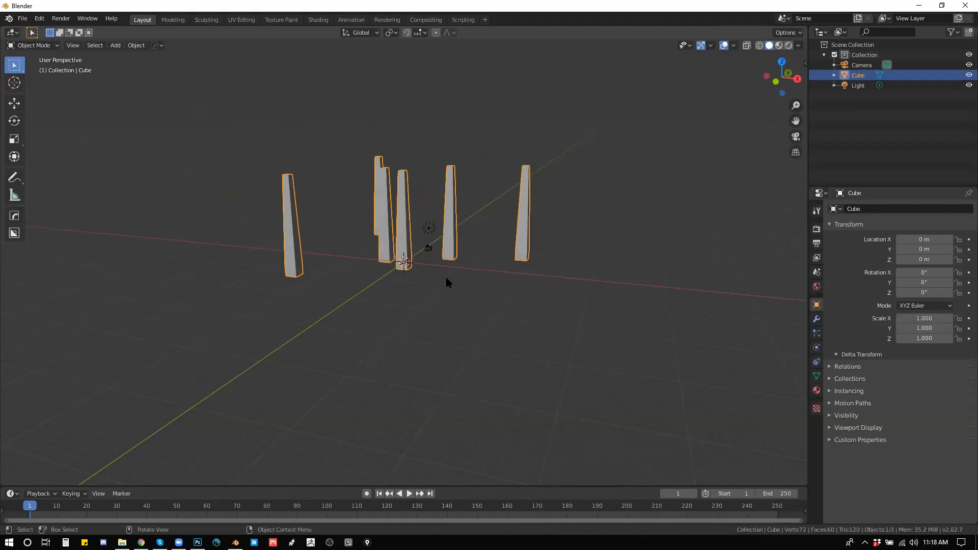
Step: Add a UV sphere, move it above the central columns and scale it up to about 4.3
key(shift+a)
mouse_move(453, 277)
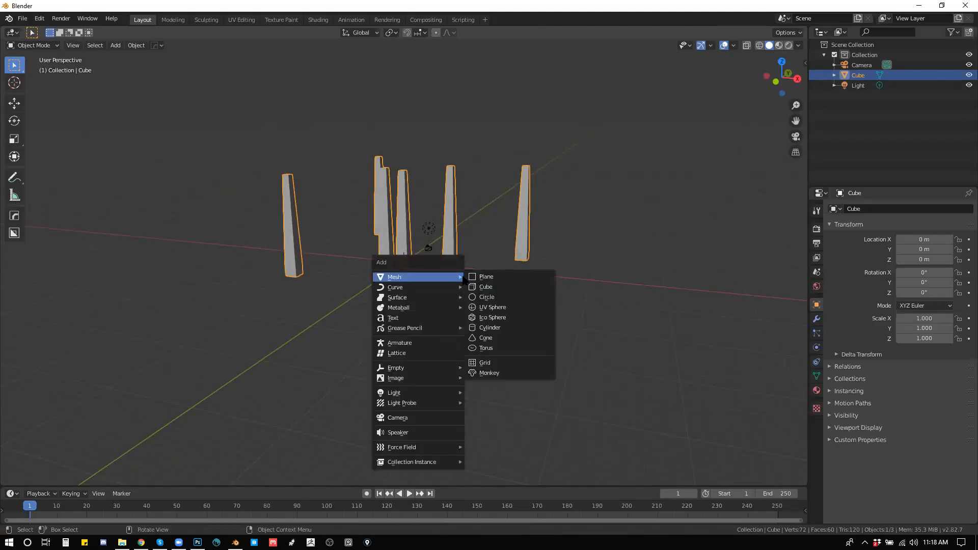
click(508, 308)
key(g)
click(448, 168)
key(s)
click(626, 156)
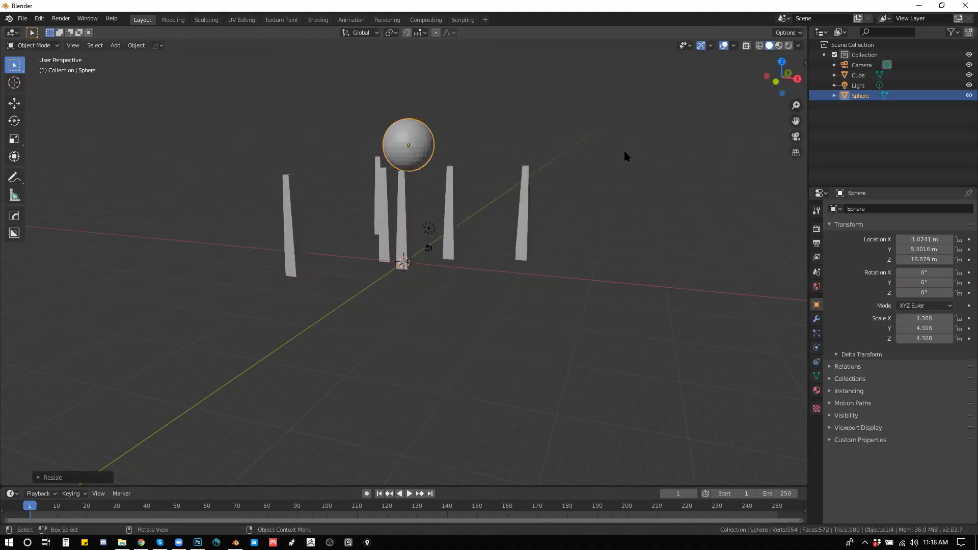
Step: Add a Boolean modifier to the columns mesh and pick the sphere as its object
click(817, 319)
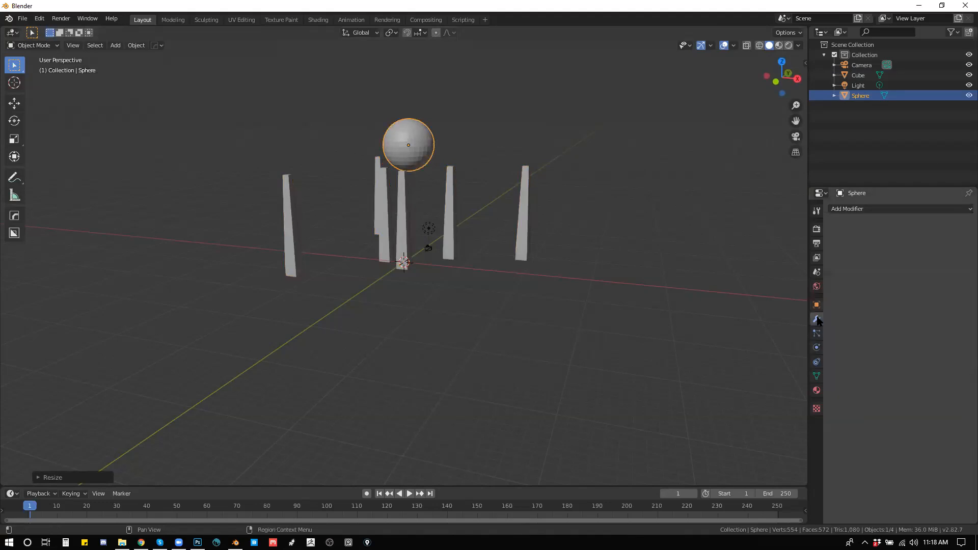
click(860, 210)
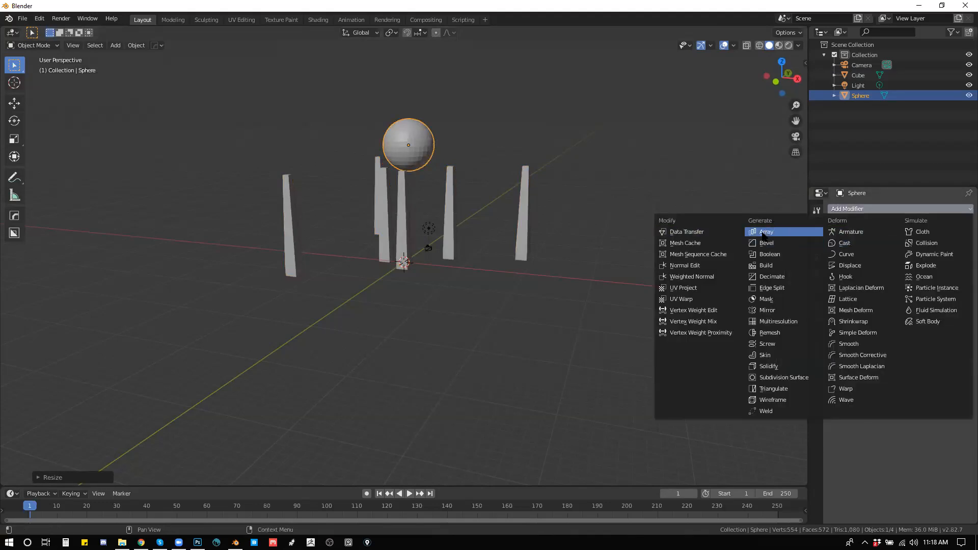
click(445, 210)
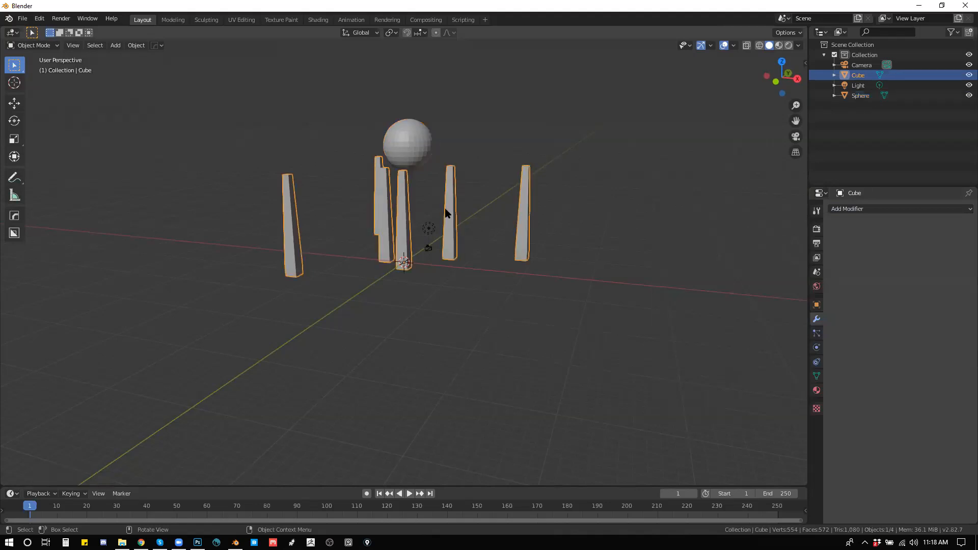
click(857, 209)
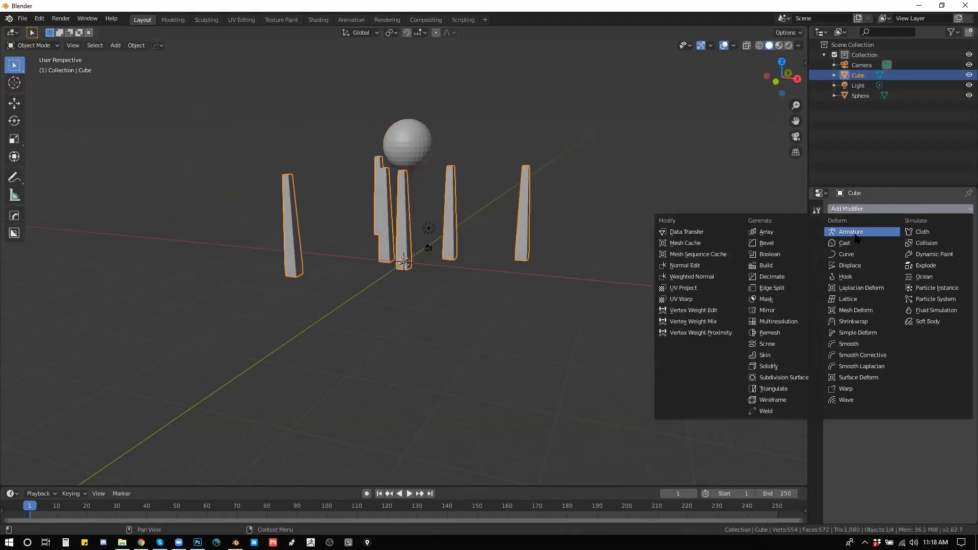
click(773, 255)
click(966, 265)
click(427, 149)
Step: Move the sphere across the column tops to test the Boolean cut, and park it just above the columns
click(406, 153)
key(g)
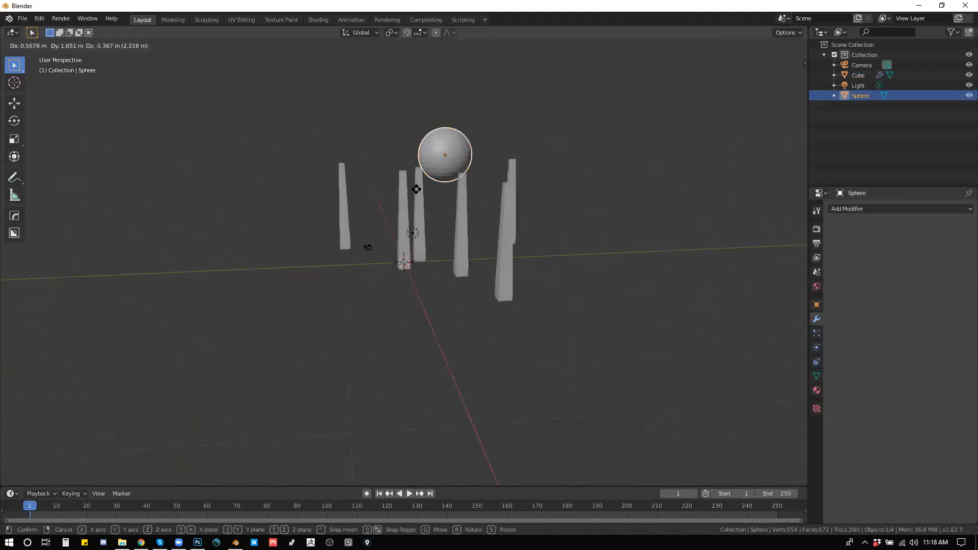
click(428, 162)
mouse_move(428, 159)
mouse_down()
mouse_move(492, 122)
mouse_move(526, 148)
mouse_move(442, 209)
mouse_move(451, 174)
mouse_move(423, 158)
mouse_up()
key(g)
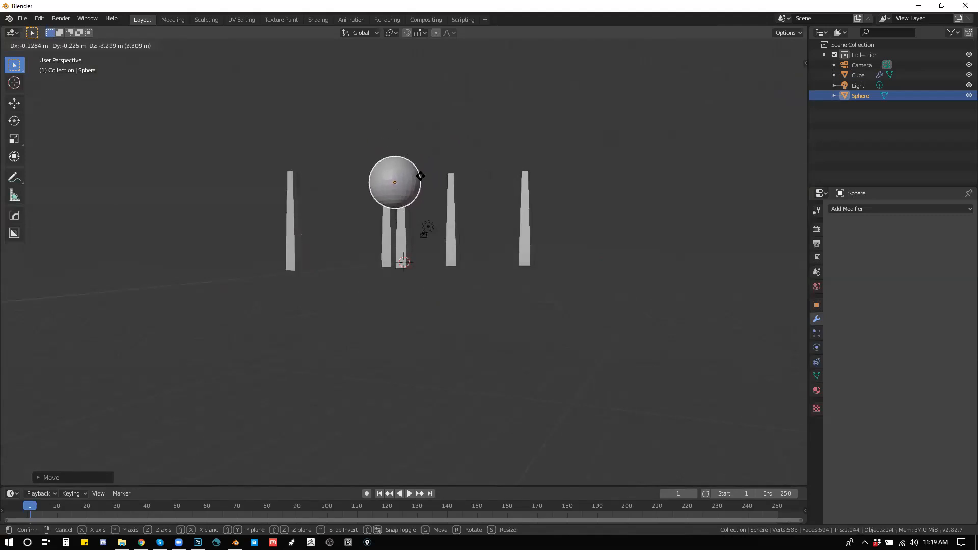
click(448, 122)
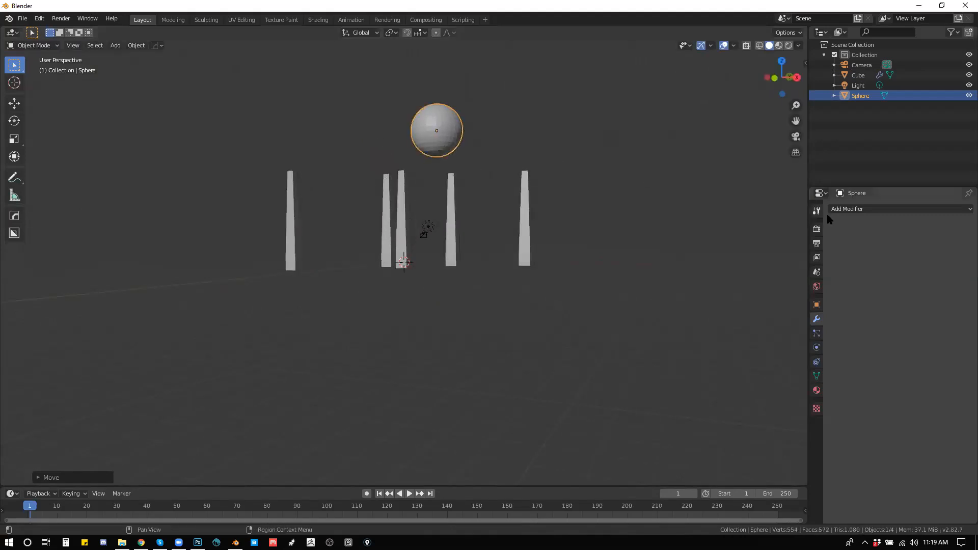
Step: Add a Displace modifier to the sphere with a new texture of type Musgrave
click(857, 209)
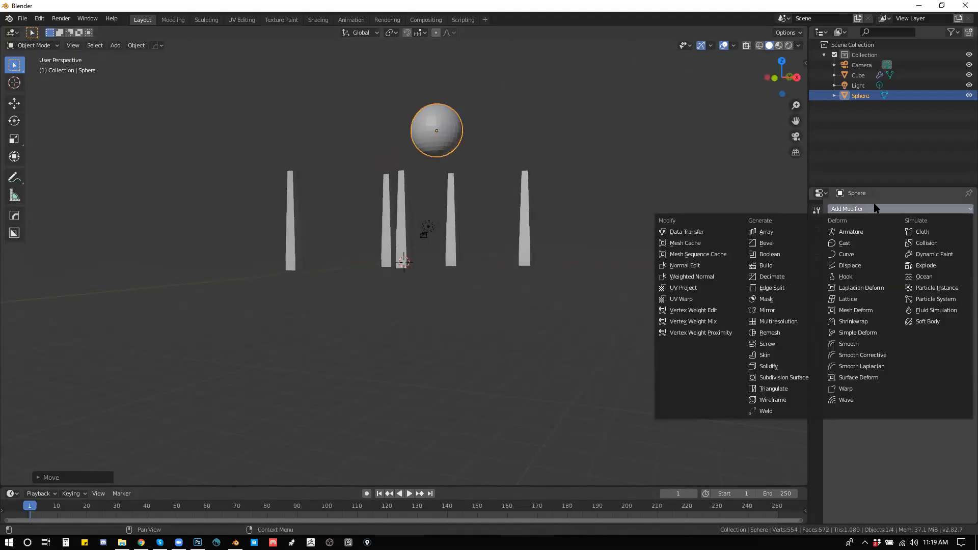
click(855, 266)
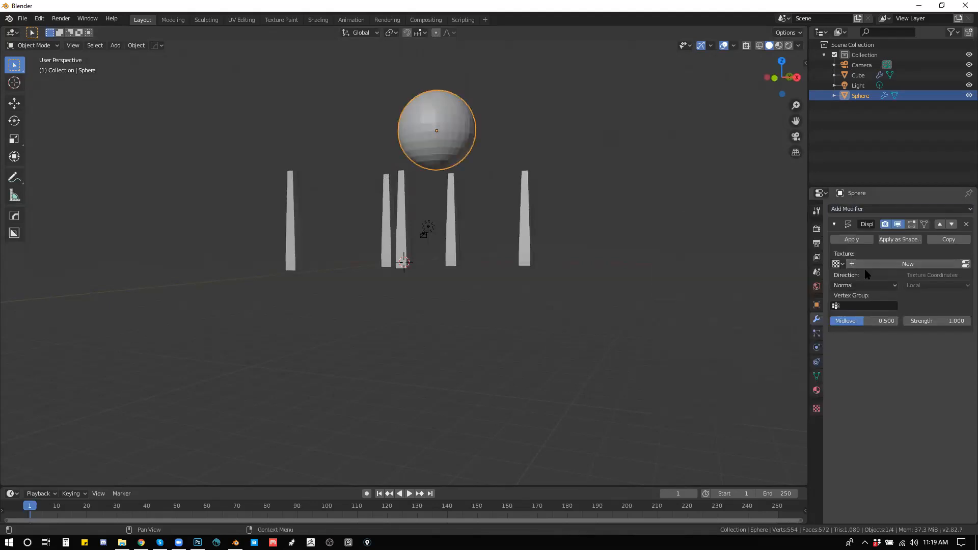
click(854, 264)
click(817, 409)
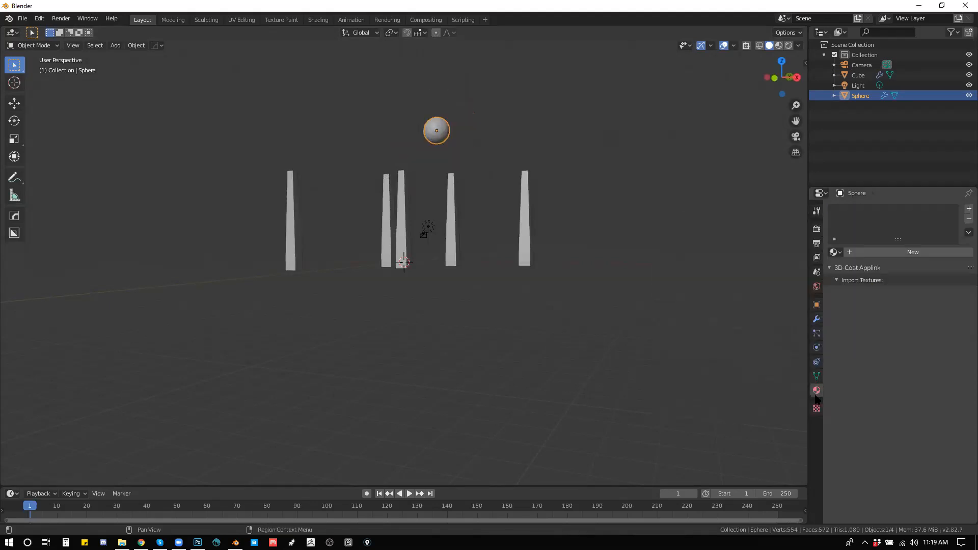
click(925, 239)
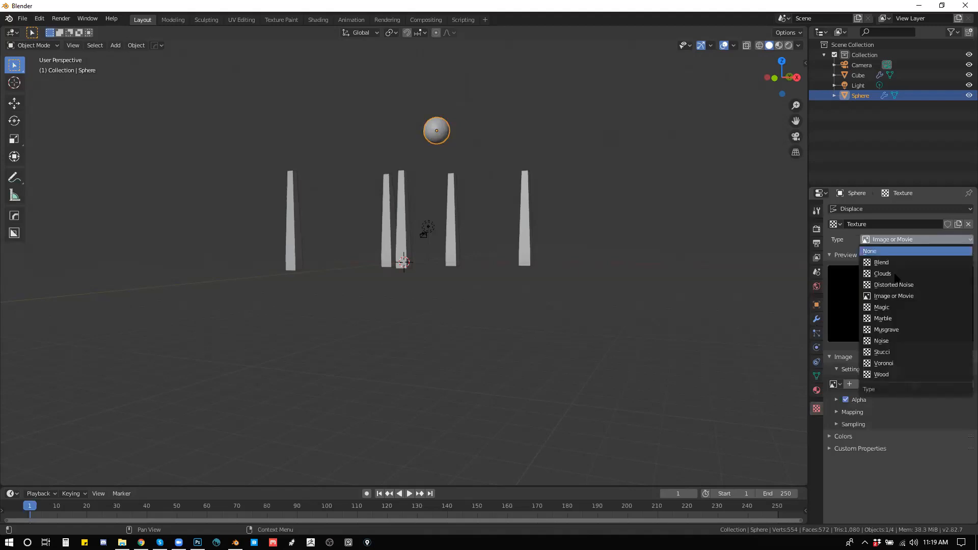
click(896, 329)
Step: Set the Musgrave texture's size to 0.62, nabla to 0.00, dimension to 1.01 and intensity to 0.37
drag(667, 248, 668, 268)
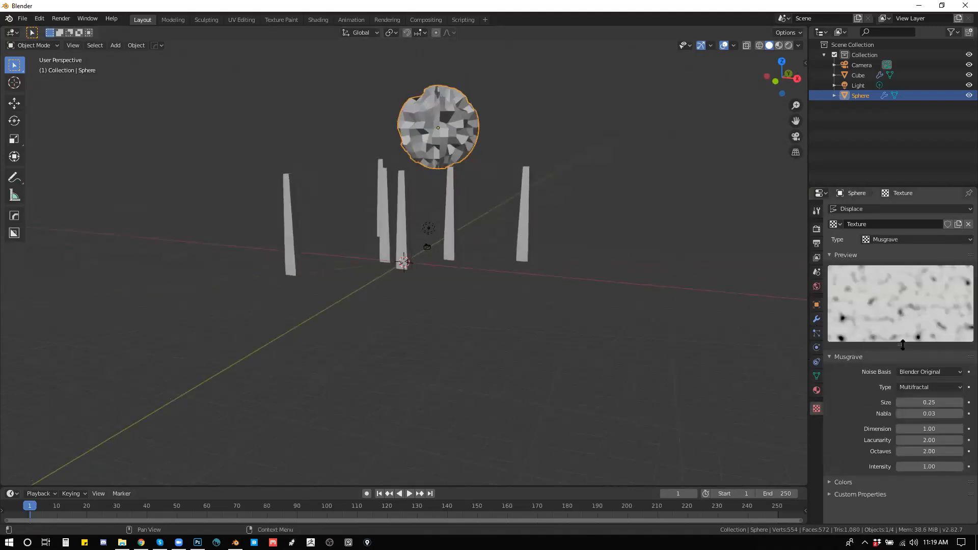
mouse_move(925, 404)
mouse_down()
mouse_move(939, 404)
mouse_move(921, 414)
mouse_up()
drag(930, 468, 900, 467)
drag(591, 256, 549, 270)
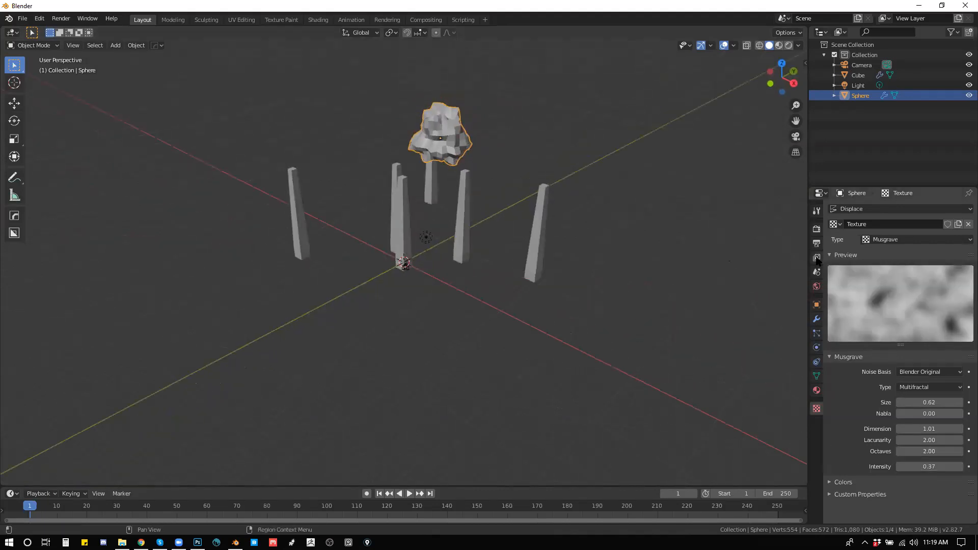
Step: Lower the displaced sphere onto the central column's top and scale it up to span the neighbouring columns
drag(511, 209, 508, 189)
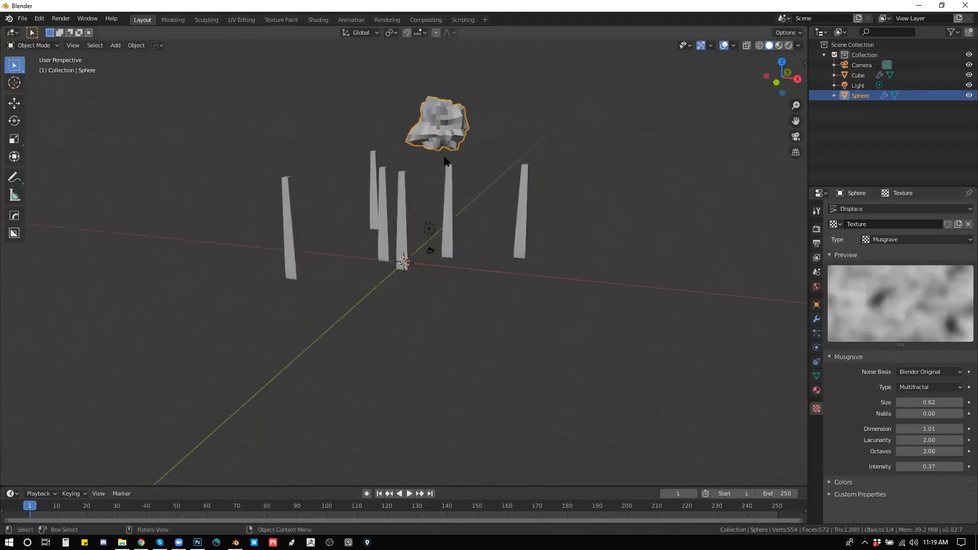
key(g)
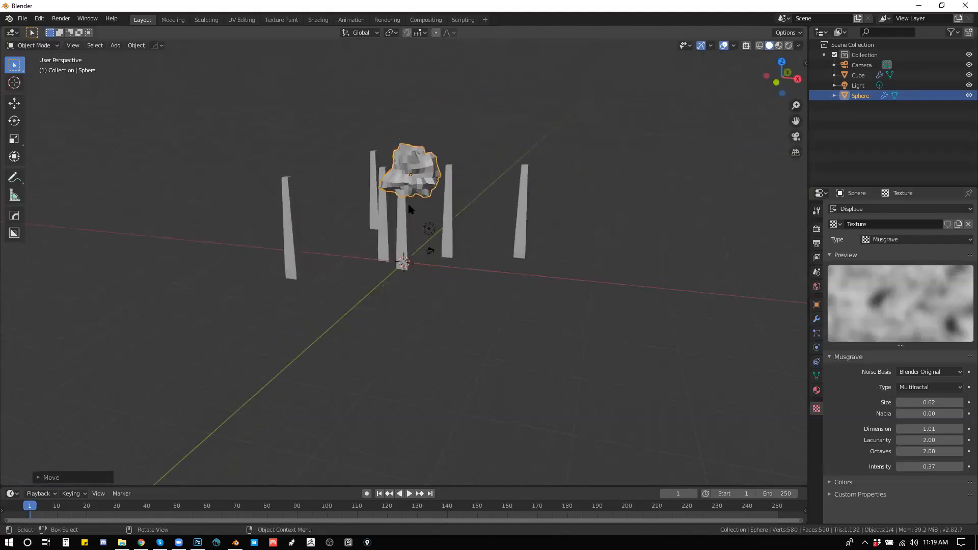
click(407, 202)
drag(482, 180, 529, 182)
key(s)
click(633, 223)
Step: Rotate the enlarged displaced sphere and reposition it so it overlaps the tops of the central columns
drag(633, 222, 452, 214)
key(g)
click(559, 208)
key(r)
click(511, 264)
key(g)
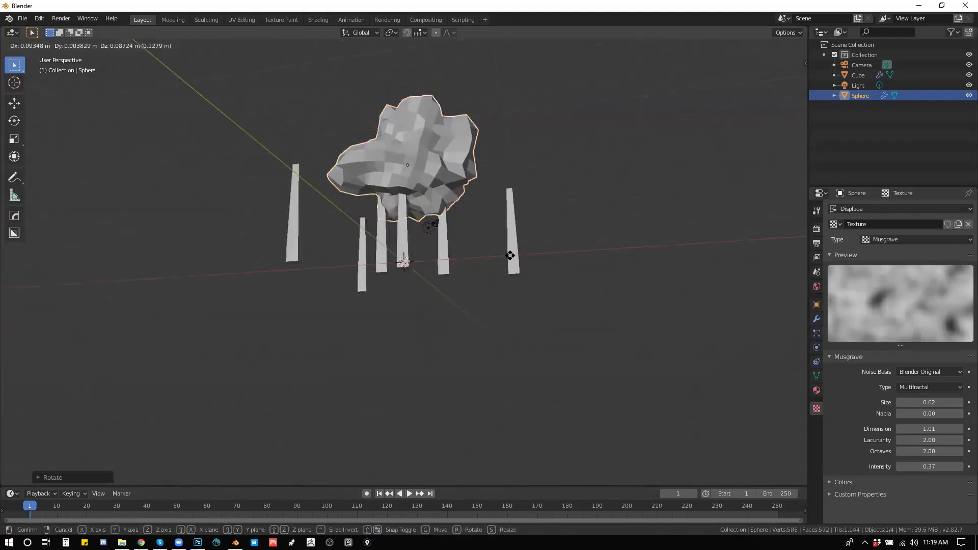
click(473, 257)
Step: Apply the Boolean Difference modifier on the columns mesh
click(446, 265)
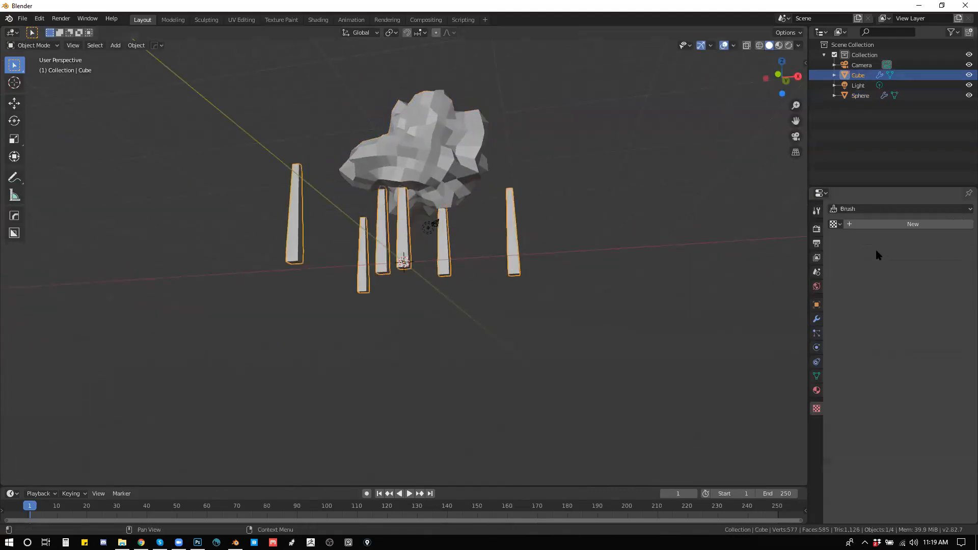
click(816, 319)
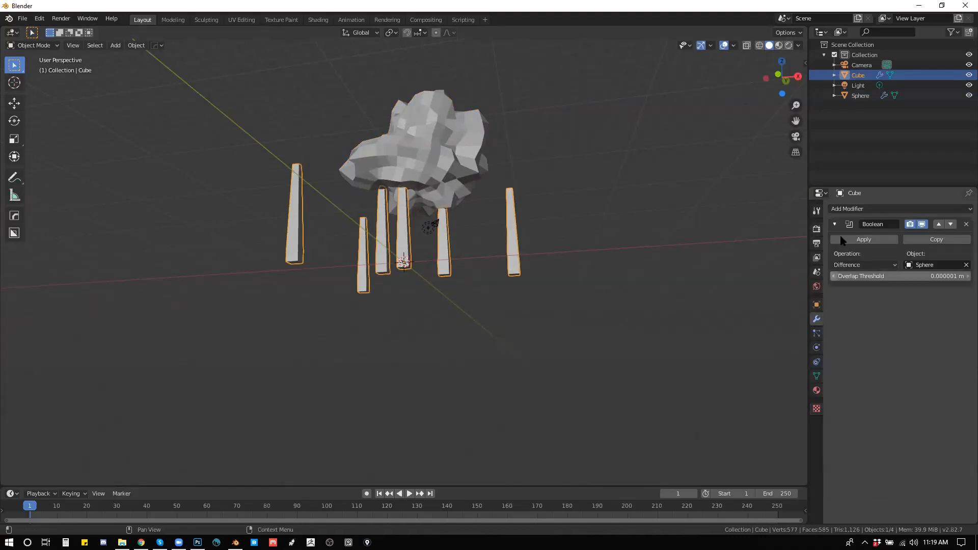
click(858, 237)
drag(518, 228, 499, 193)
Step: Move the displaced sphere aside, clear of the columns, and inspect the cut column tops
click(470, 151)
key(g)
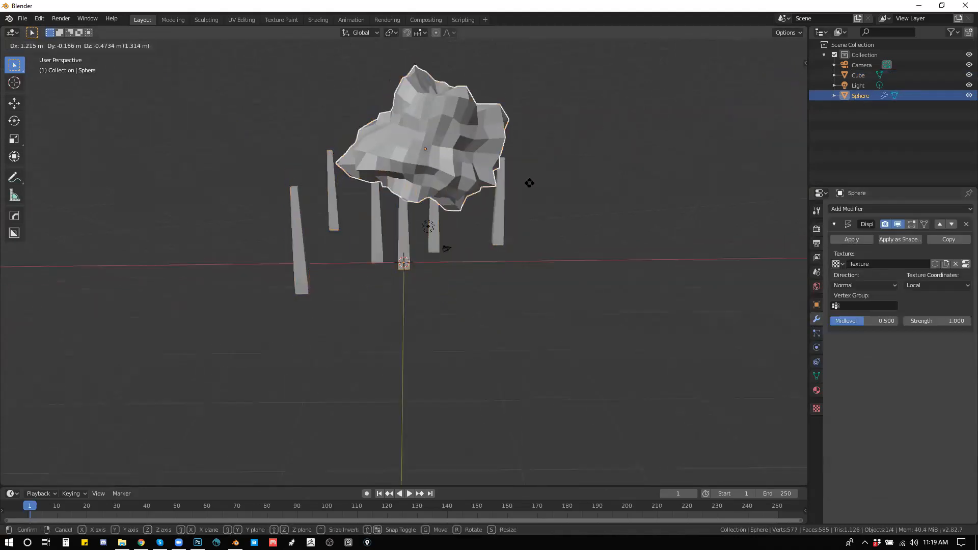
click(713, 166)
drag(502, 250, 493, 275)
drag(606, 247, 557, 188)
Step: Scale the displaced sphere down to roughly half size and position it over an outer column's top
key(s)
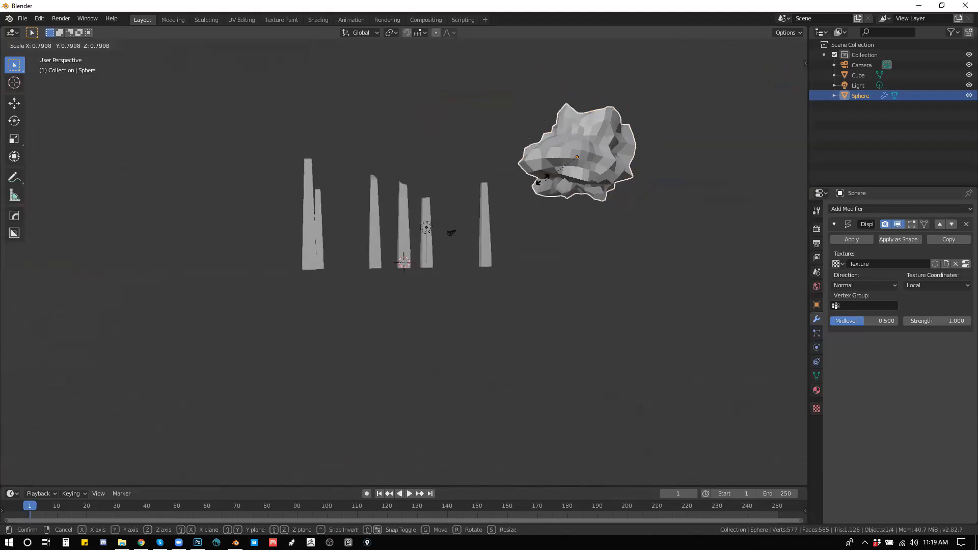
click(579, 180)
key(g)
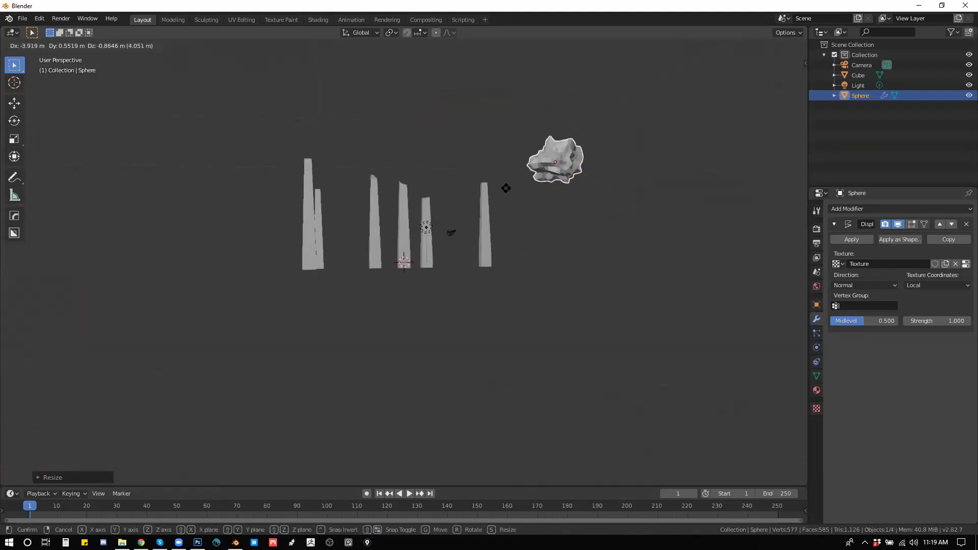
click(488, 196)
drag(557, 255, 592, 254)
key(g)
click(553, 239)
drag(537, 227, 580, 205)
key(g)
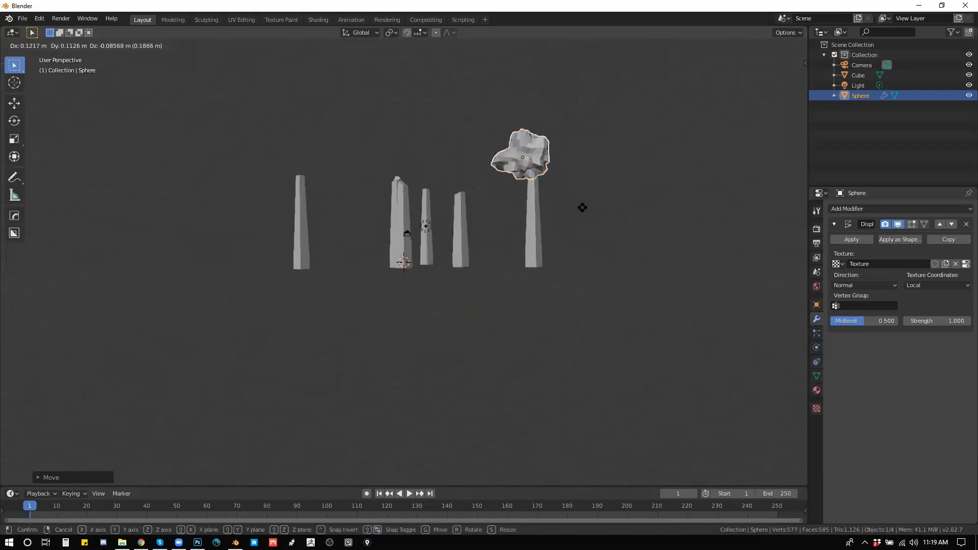
click(581, 207)
Step: Add another Boolean Difference modifier to the columns mesh using the sphere, and apply it
click(541, 225)
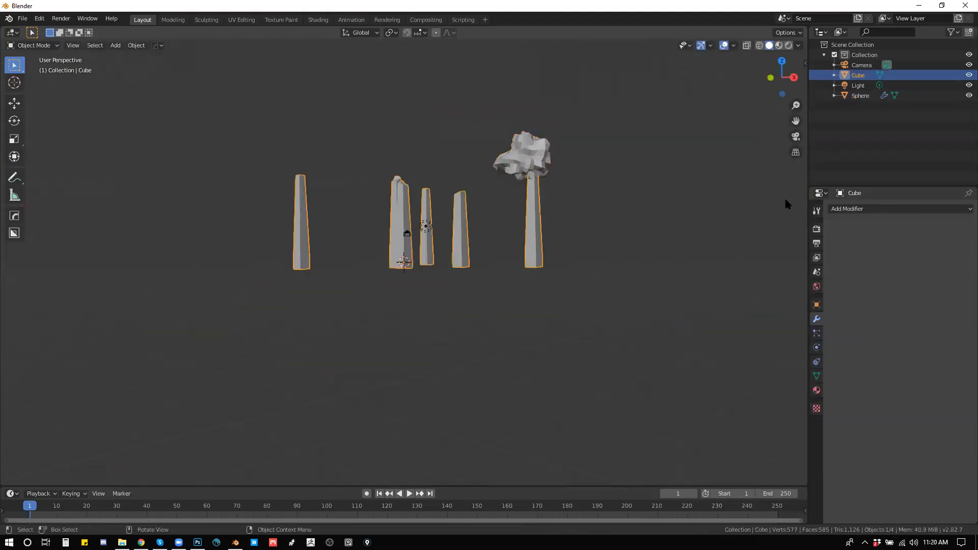
click(857, 210)
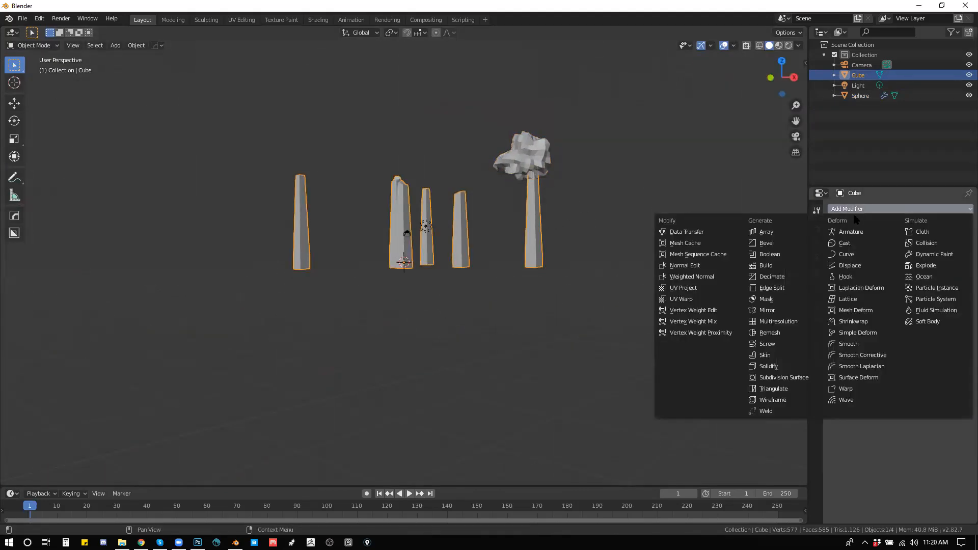
click(771, 255)
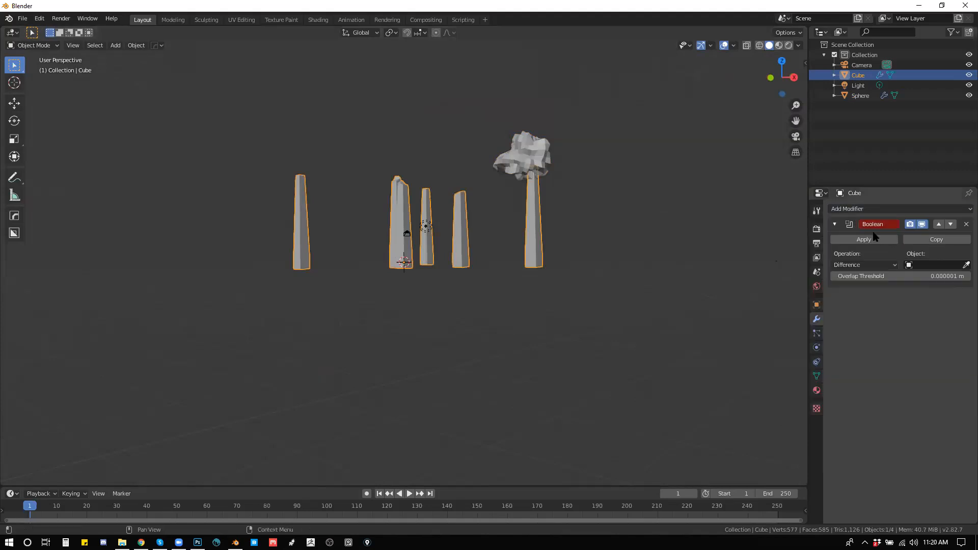
click(540, 160)
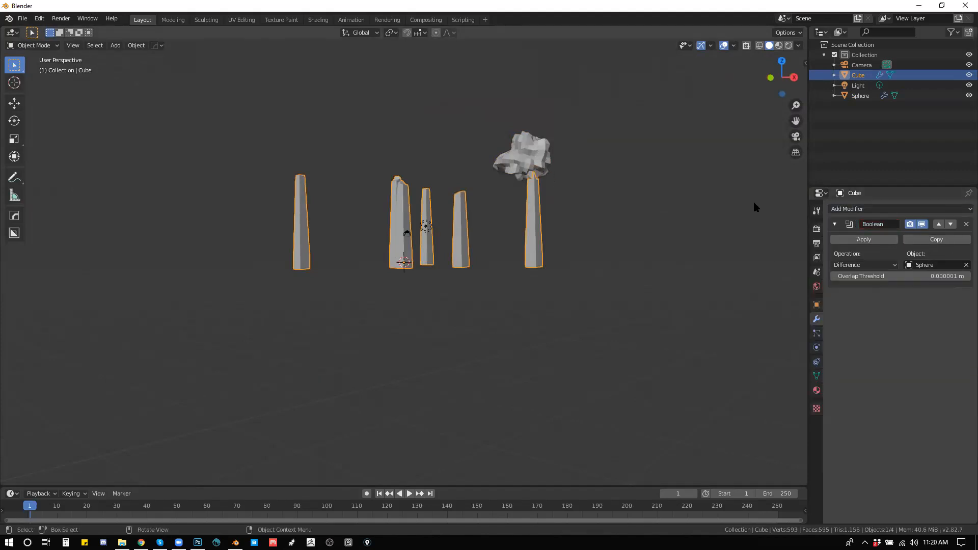
click(864, 240)
Step: Move the displaced sphere away from the column it just cut and over to another outer column
click(528, 156)
drag(465, 180, 436, 197)
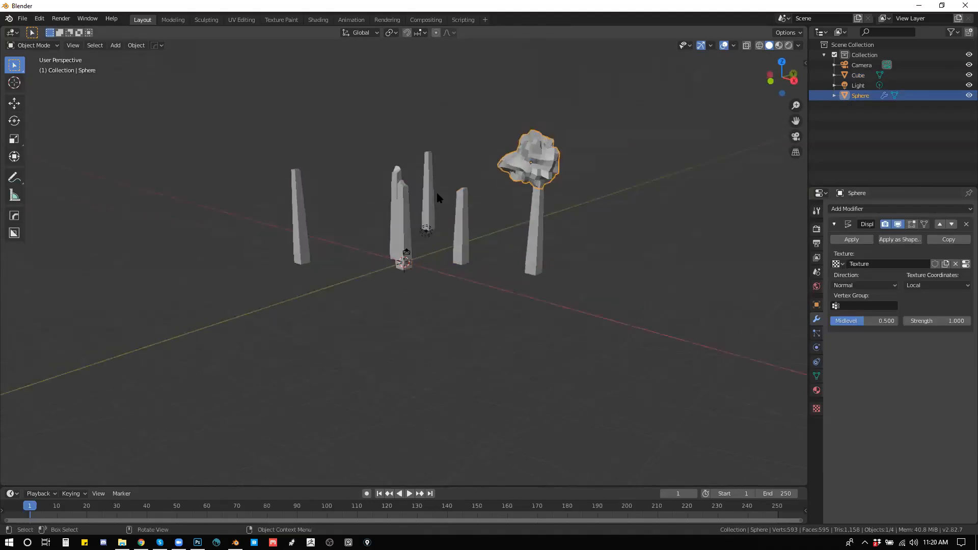
key(g)
click(193, 203)
drag(268, 192, 500, 251)
key(g)
click(398, 328)
Step: Enlarge the displaced sphere and position it so that it overlaps the side and top of the outer column
key(s)
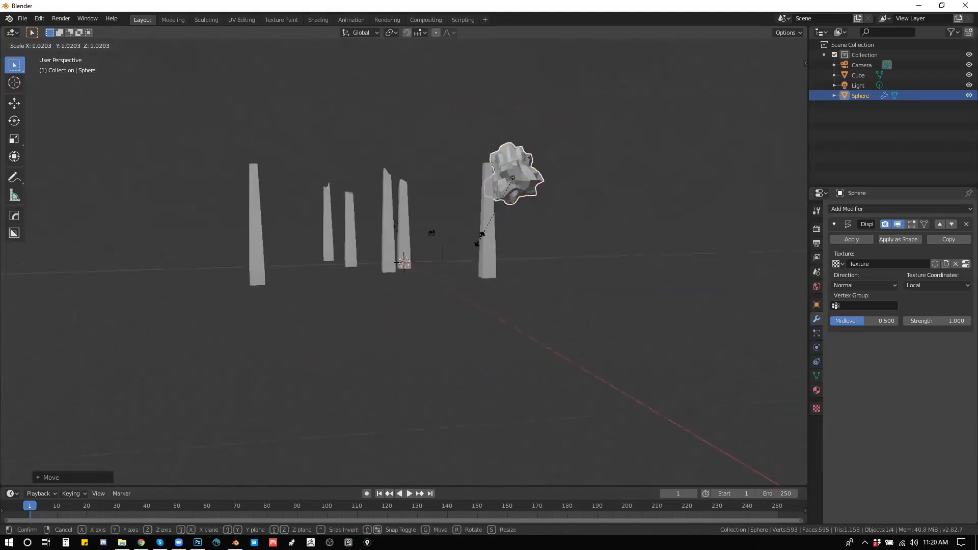
click(628, 162)
key(g)
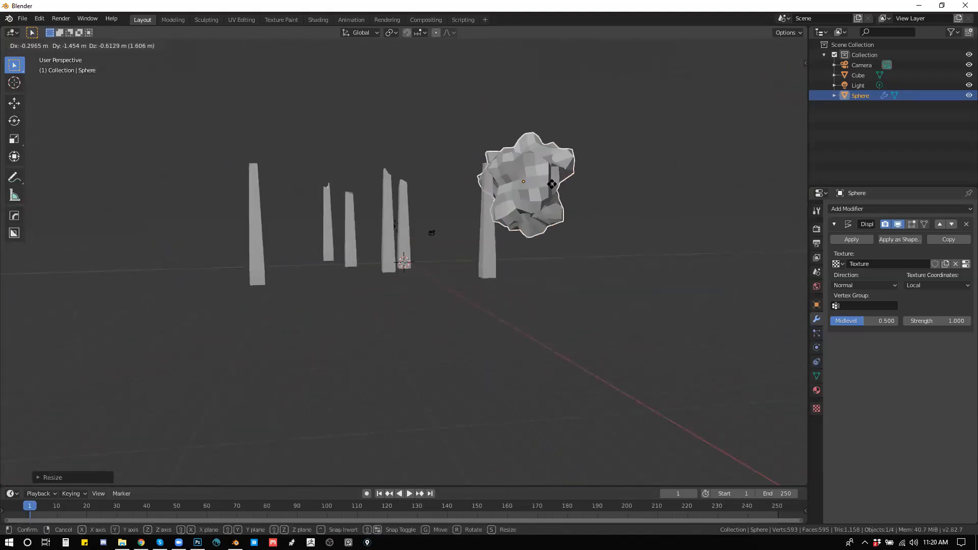
click(547, 190)
drag(548, 190, 631, 234)
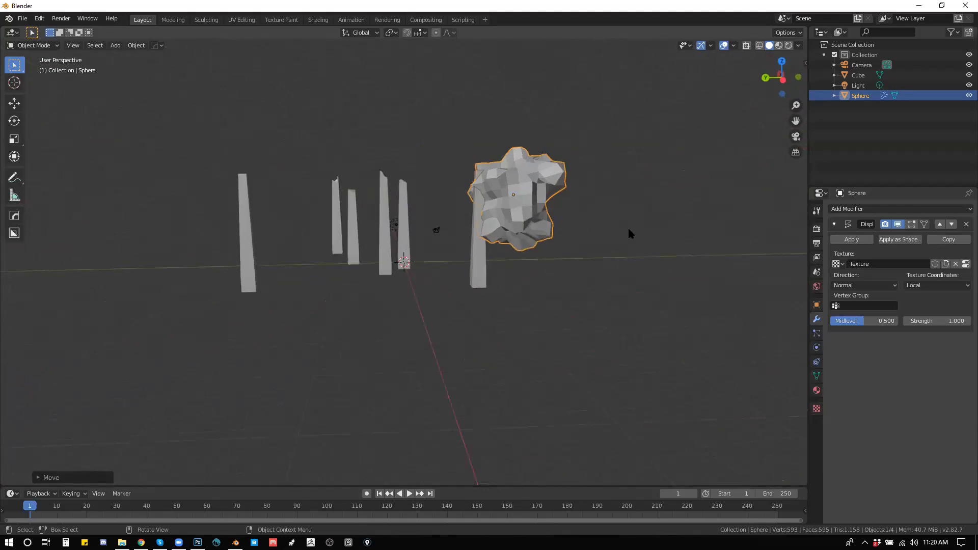
Step: Add a Boolean Difference modifier to the columns mesh with the enlarged sphere as its object, and apply it
click(486, 270)
click(858, 210)
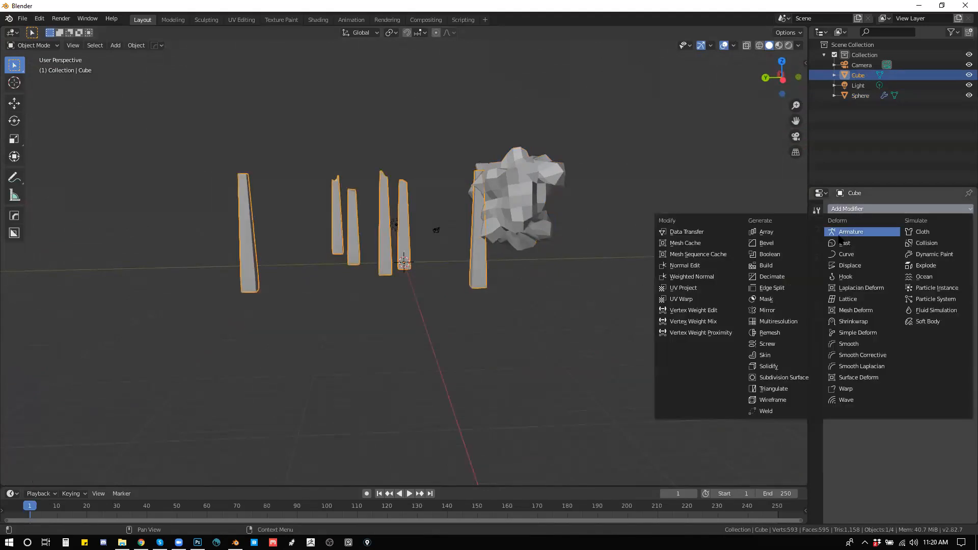
click(771, 254)
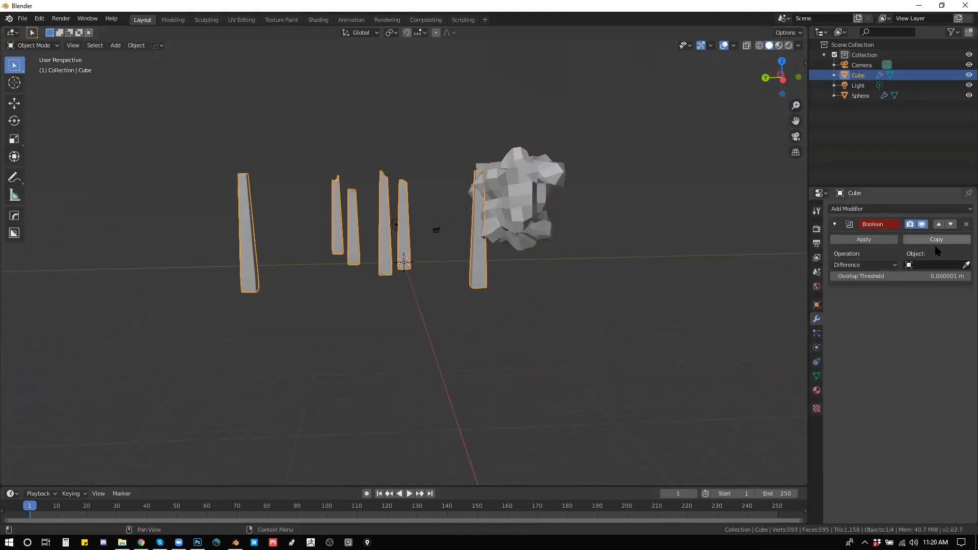
click(517, 211)
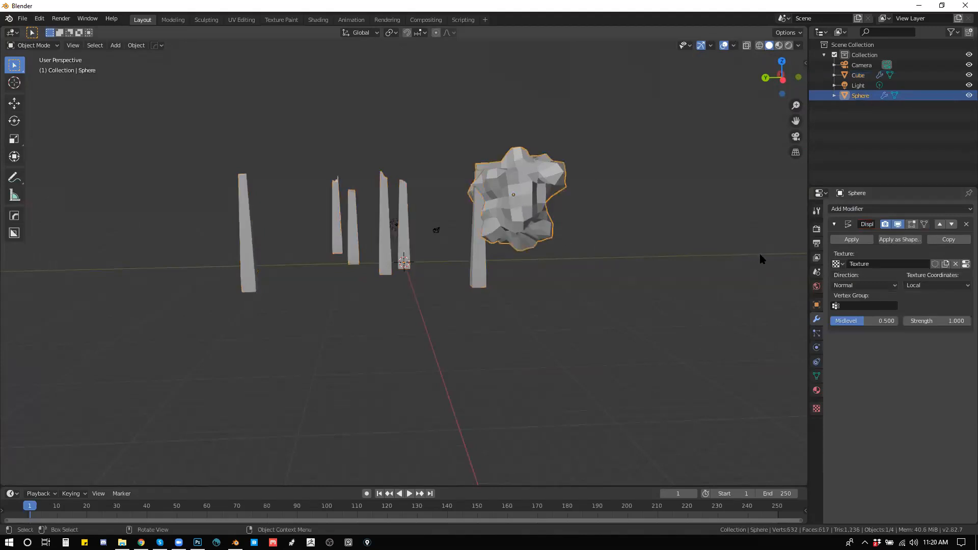
click(481, 272)
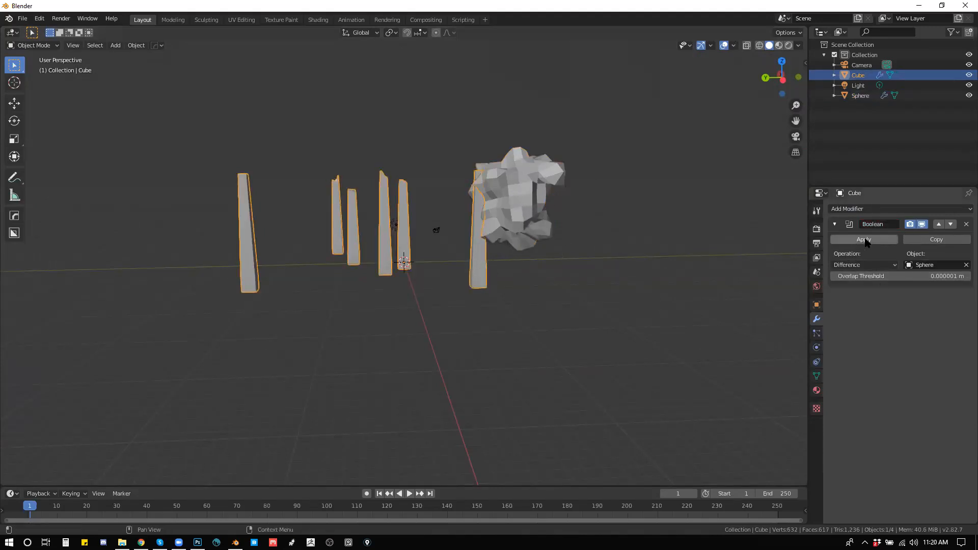
click(867, 243)
Step: Move the displaced sphere off the freshly cut column and hide it
drag(548, 229, 470, 215)
click(470, 215)
key(g)
click(613, 175)
drag(493, 248, 415, 224)
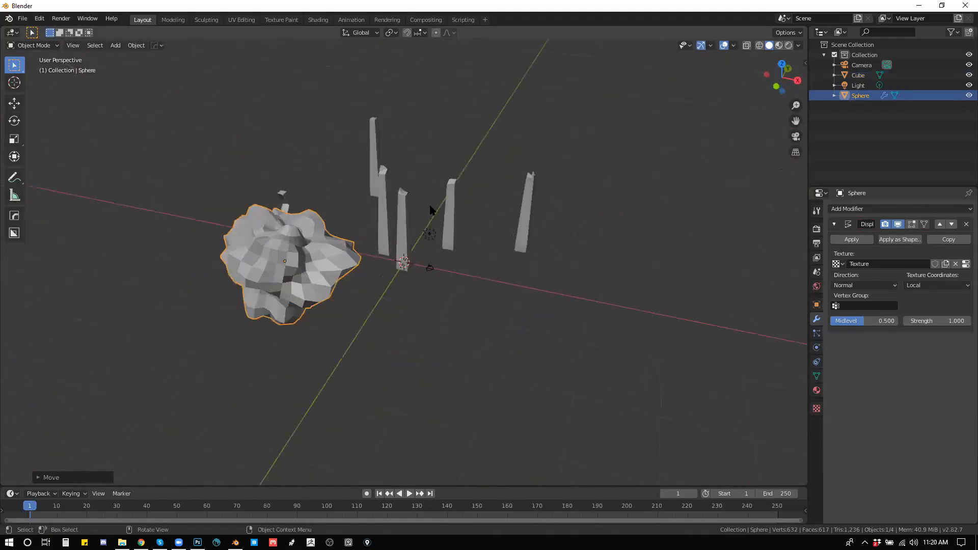
key(h)
Step: Duplicate the columns mesh, place the copy farther back on the ground plane and rotate it
click(402, 217)
drag(403, 216, 524, 275)
scroll(526, 296, down, 3)
key(shift+d)
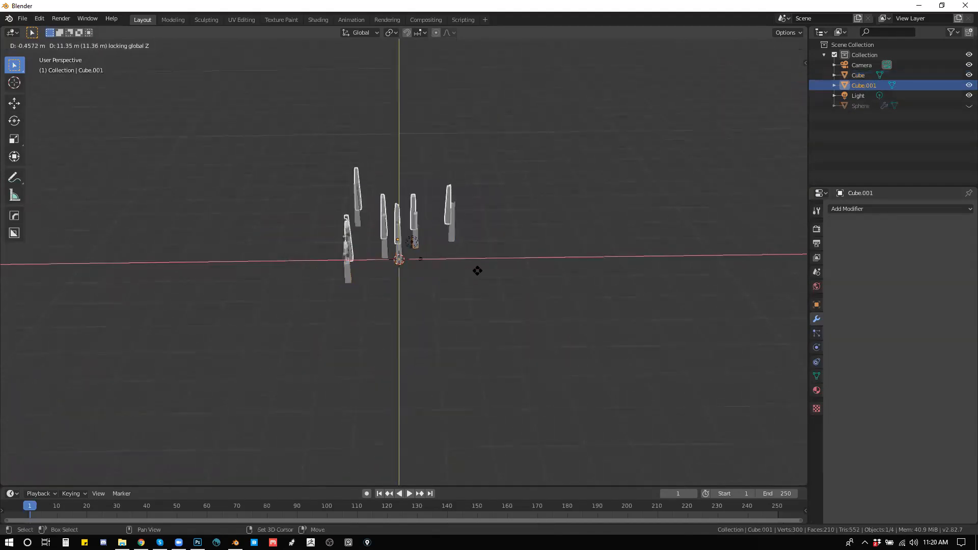
click(600, 211)
key(r)
click(513, 237)
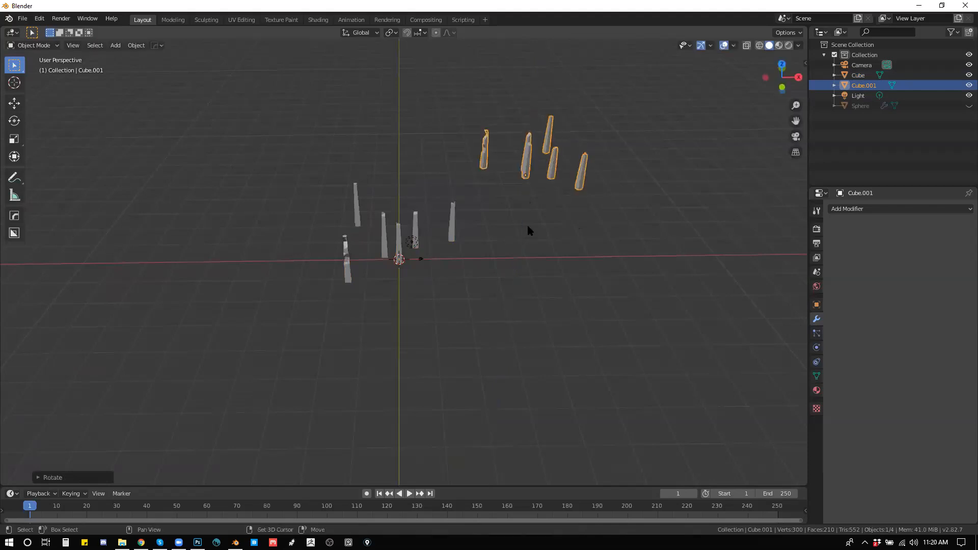
Step: Duplicate the copied column group again, rotate it about Z and move it along the ground to the opposite side of the scene
key(shift+d)
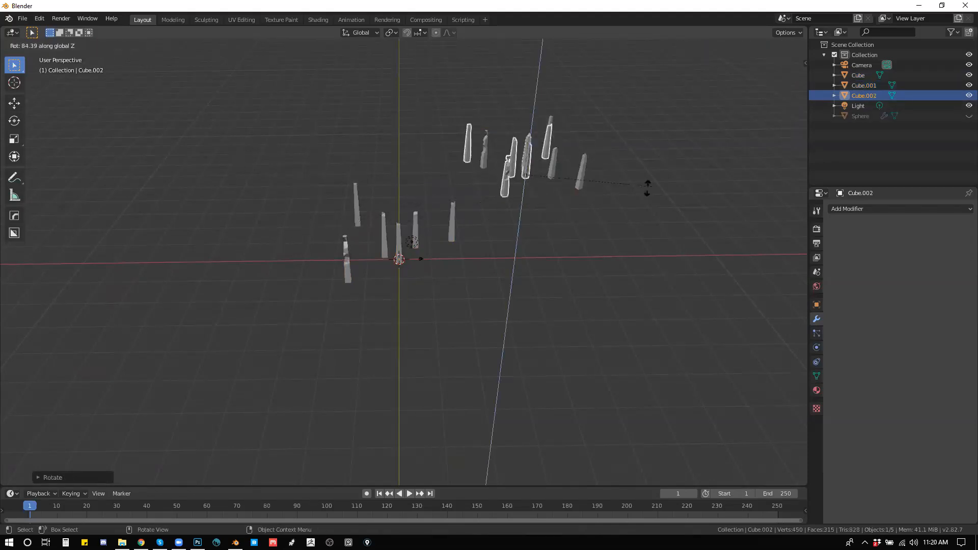
key(g)
key(shift+z)
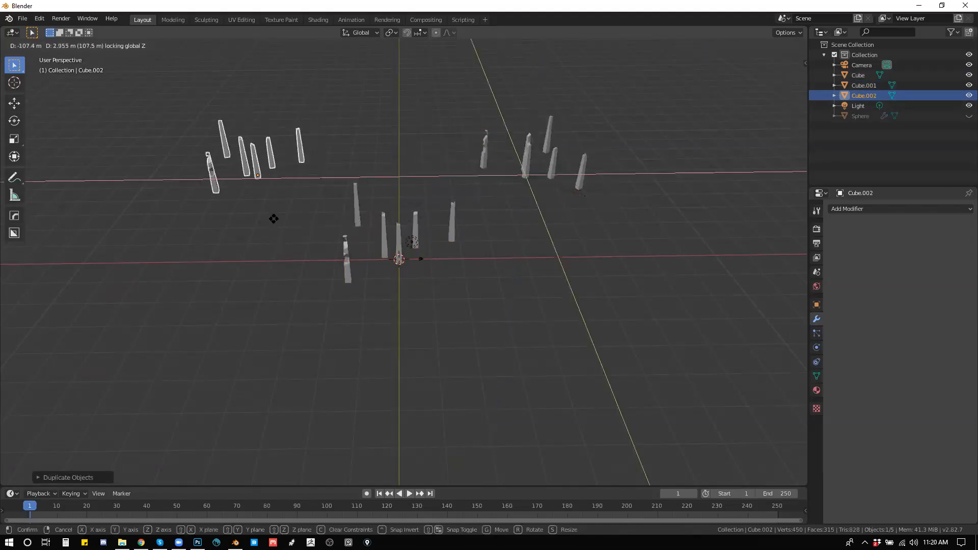
click(396, 234)
Step: Select both copied column groups and duplicate them farther back, keeping them at ground height
shift+click(483, 160)
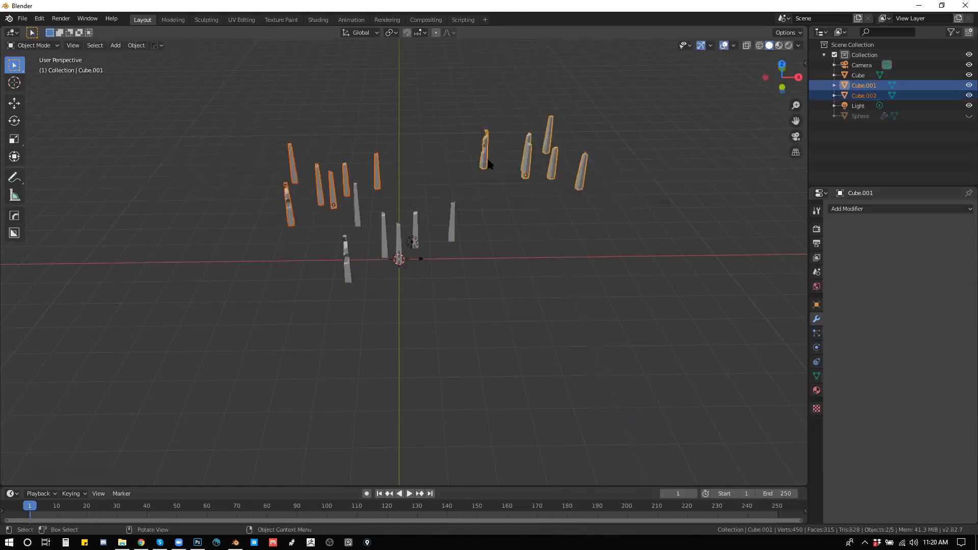
key(shift+d)
key(shift+z)
click(536, 140)
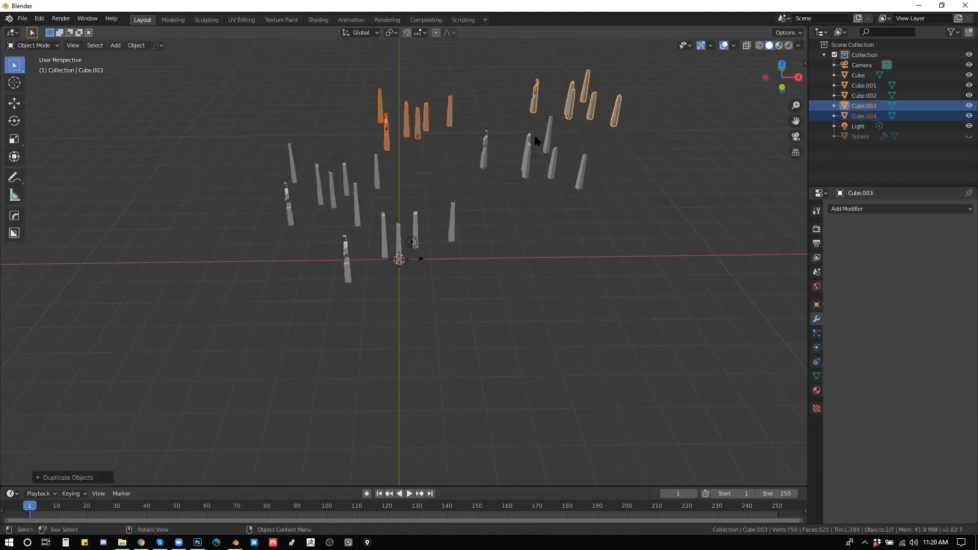
Step: Duplicate the two rear column groups once more and rotate the new copies about Z among the other columns
key(shift+d)
drag(596, 196, 571, 197)
key(r)
key(z)
click(510, 148)
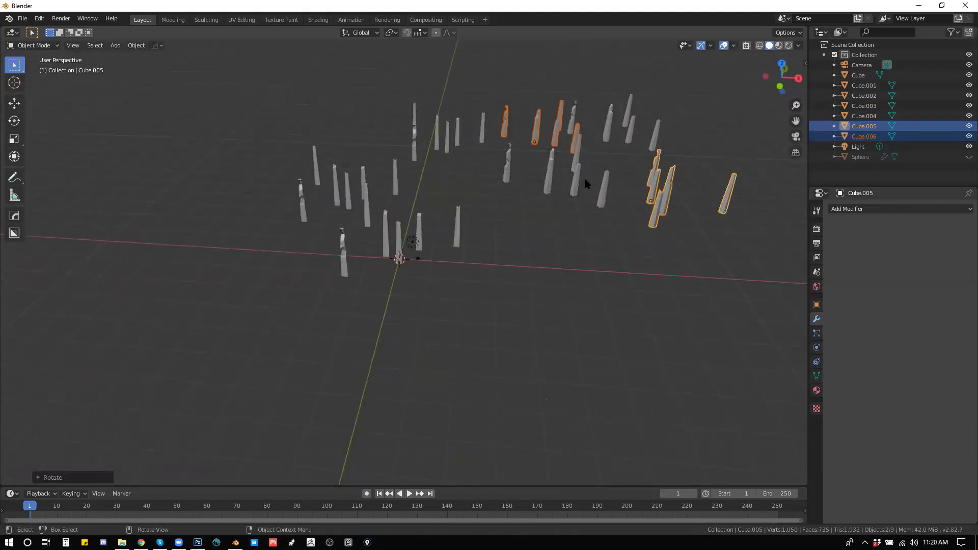
Step: Select all six duplicated column groups and randomize their locations with Randomize Transform
click(864, 86)
shift+click(866, 137)
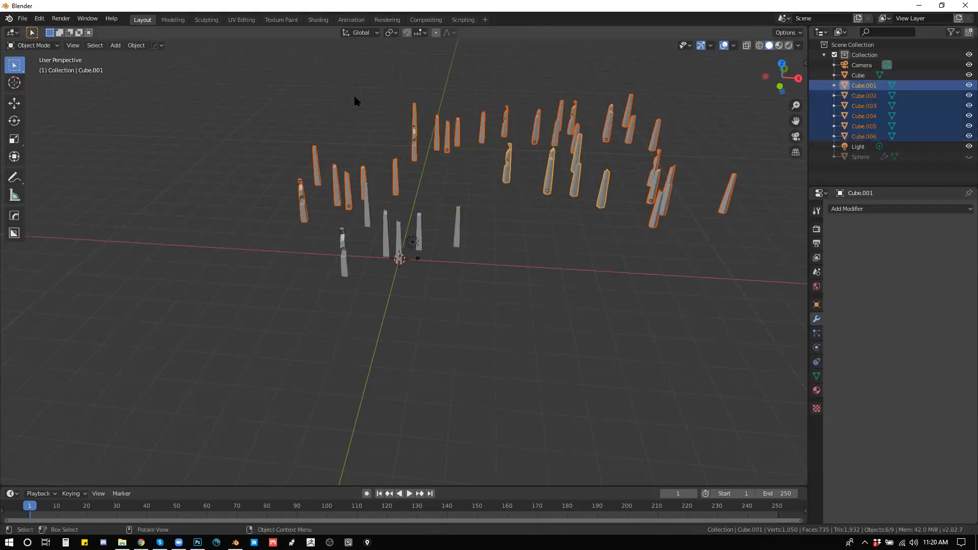
click(136, 46)
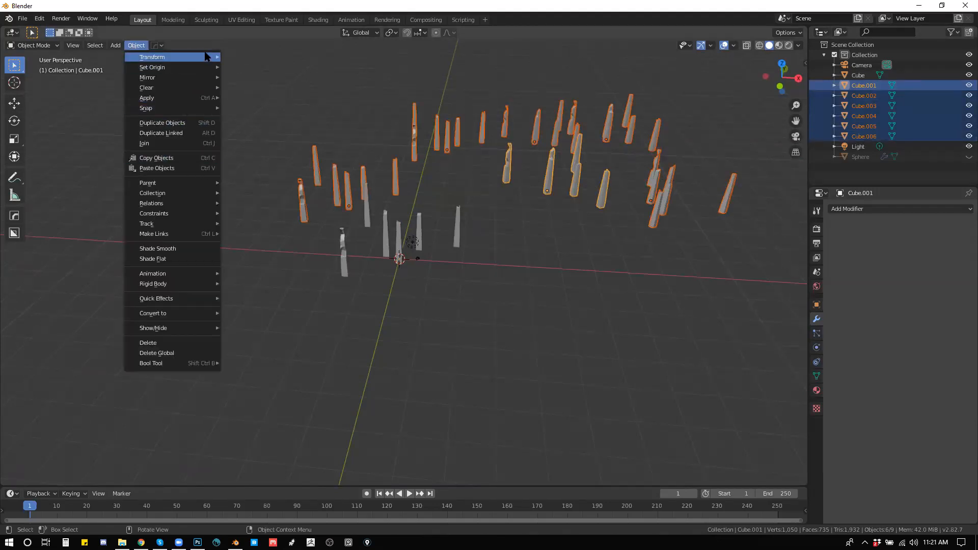
mouse_move(206, 58)
click(272, 179)
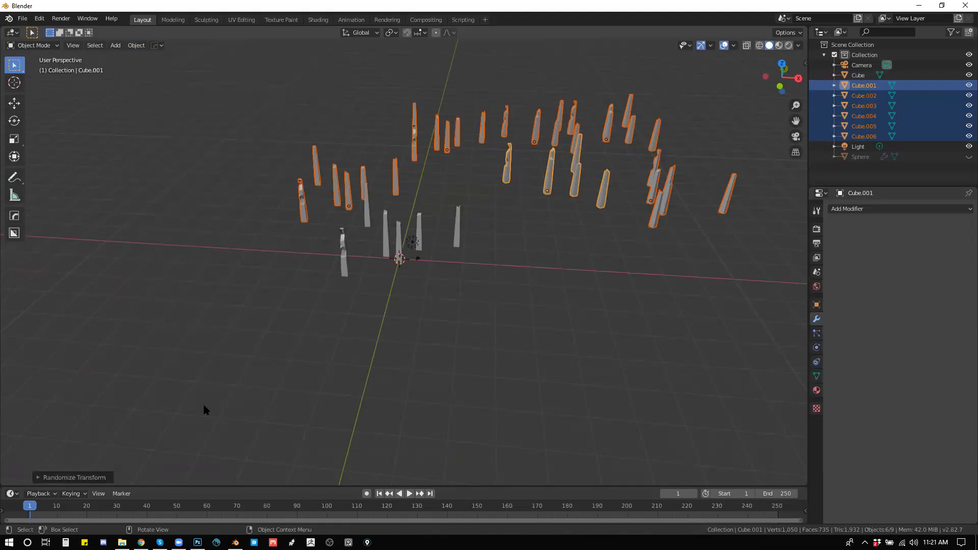
click(55, 478)
drag(126, 357, 147, 371)
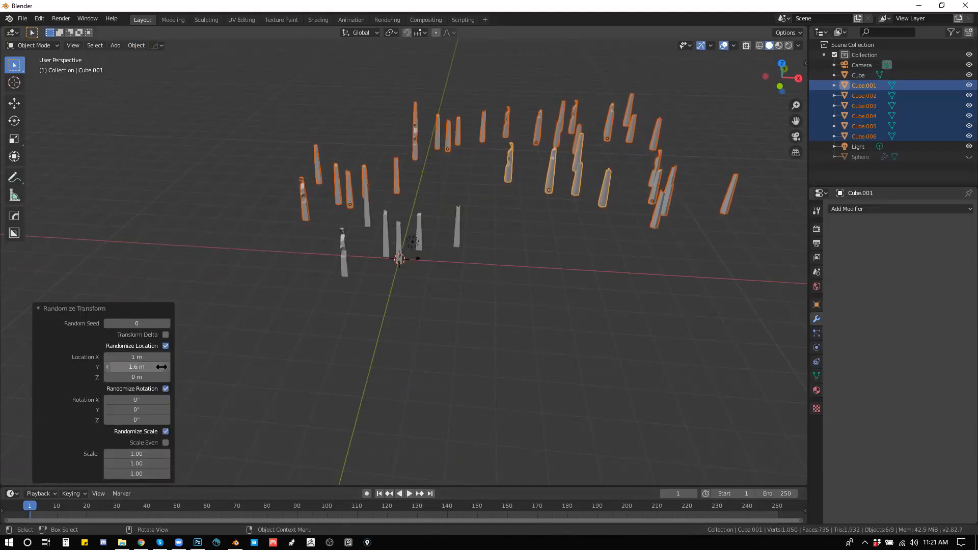
text(15)
key(Return)
key(ctrl+z)
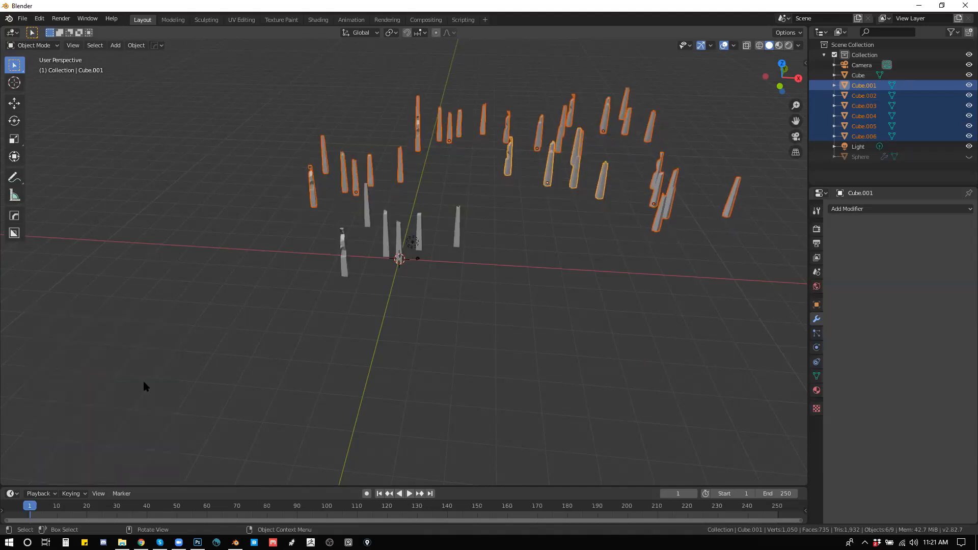
Step: Move the six duplicated column groups along the ground plane, closer to the original columns
drag(521, 217, 491, 245)
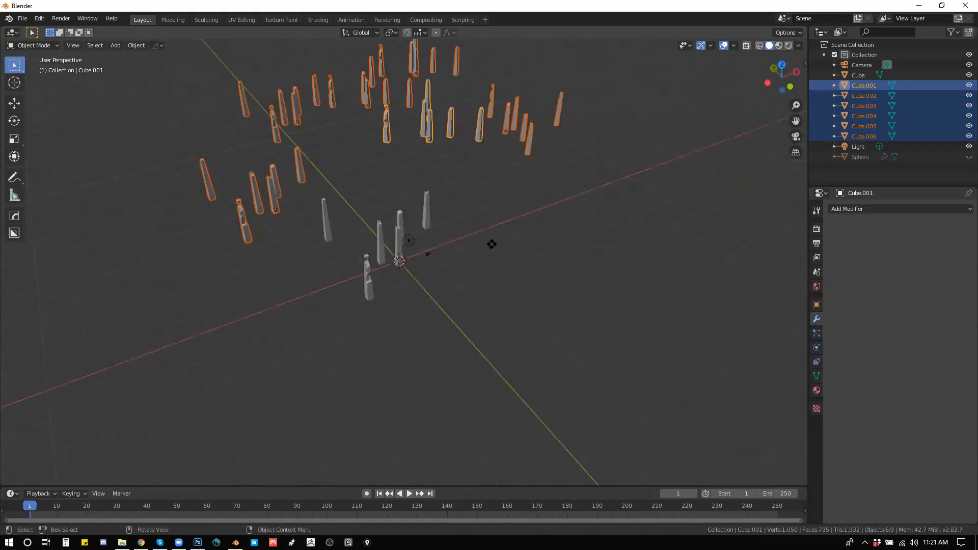
key(g)
key(shift+z)
click(519, 296)
Step: Reposition the single column group Cube.005 closer to the others, raising it about 6.44 m
drag(473, 245, 441, 202)
click(636, 141)
drag(636, 140, 492, 155)
click(672, 250)
key(g)
click(631, 252)
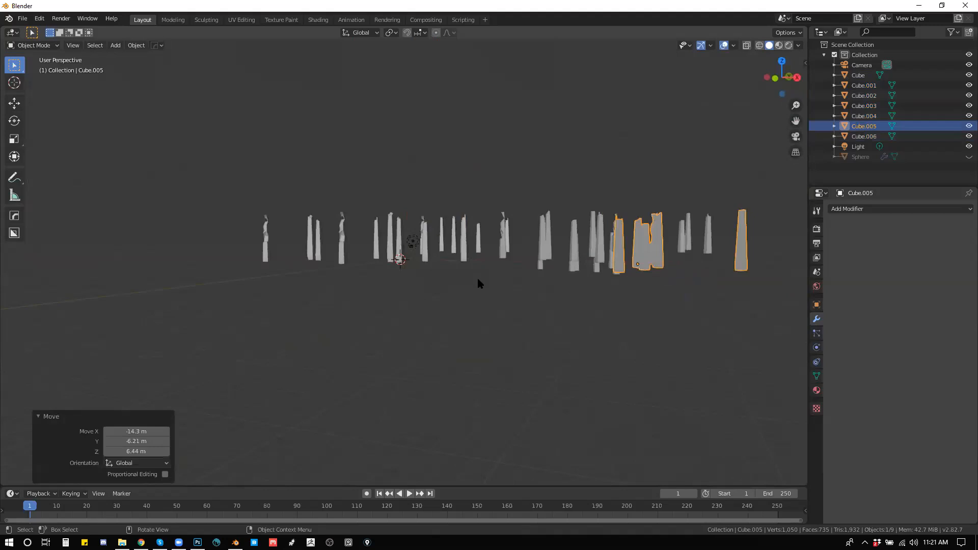
Step: Add a plane at the world origin and scale it up into a large ground surface
drag(478, 279, 501, 300)
key(shift+a)
mouse_move(501, 299)
click(534, 297)
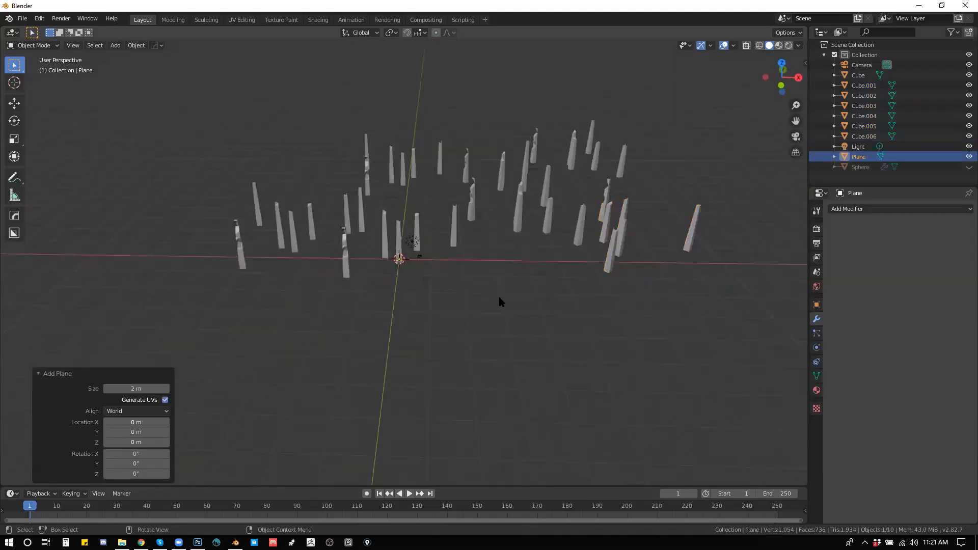
key(s)
click(633, 239)
key(s)
click(646, 222)
Step: Move the ground plane about 25.8 m in X and 22 m in Y, and enlarge it by a factor of about 1.769
key(g)
key(shift+z)
click(583, 206)
key(s)
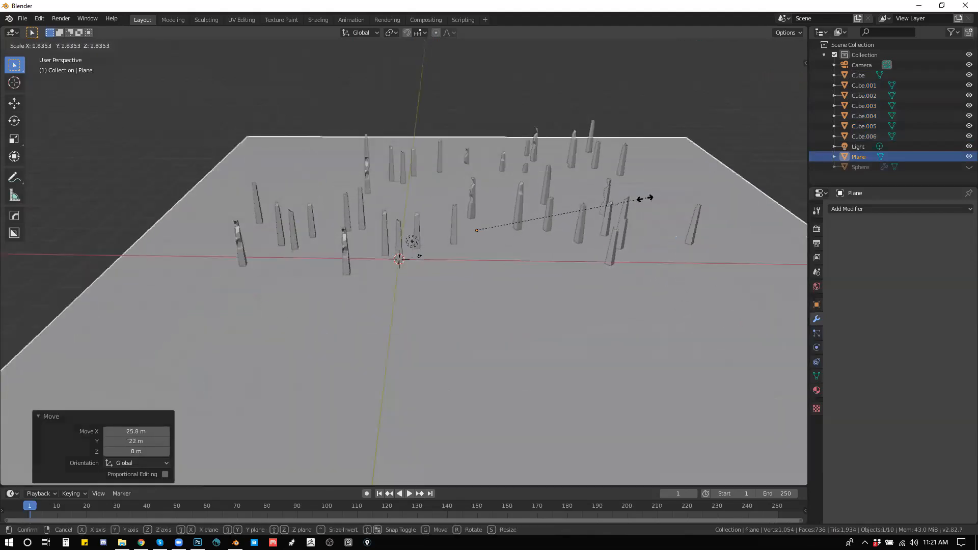
click(539, 196)
Step: Switch the viewport to rendered shading and frame the columns from close to ground level
mouse_move(537, 192)
mouse_down()
mouse_move(505, 179)
mouse_move(534, 191)
mouse_move(516, 210)
mouse_move(530, 196)
mouse_up()
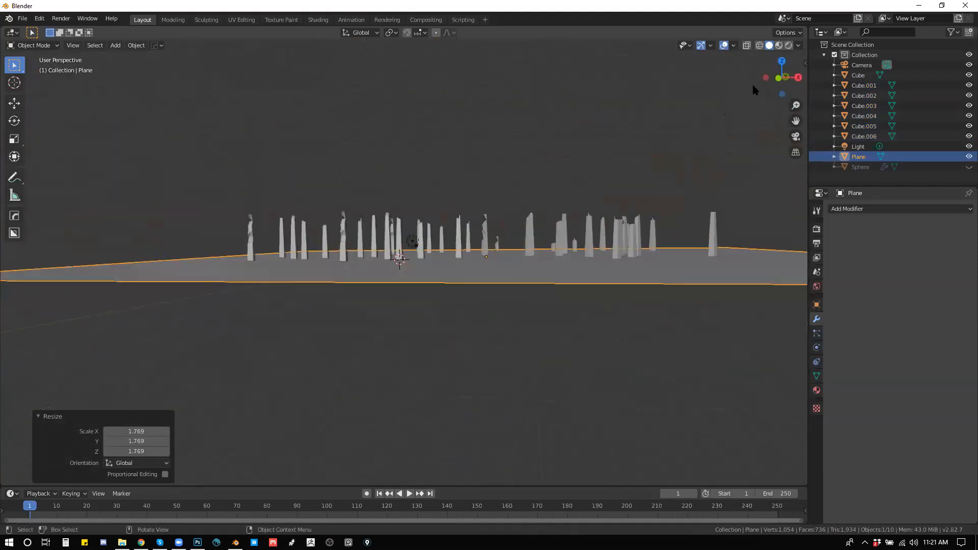
click(789, 46)
scroll(466, 196, up, 5)
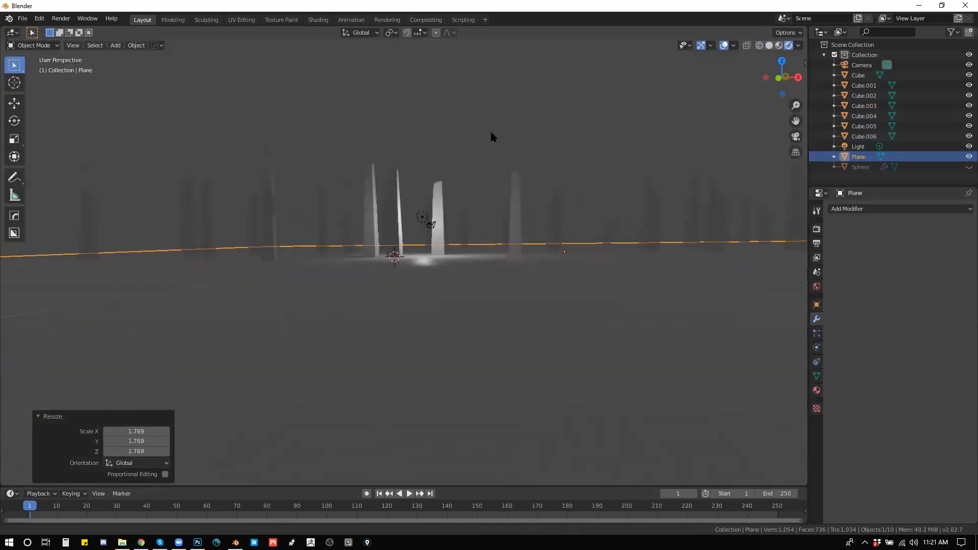
drag(496, 130, 458, 220)
Step: Move the light about 9.6 m in X, 0.948 m in Y and 8.15 m in Z, above the columns
click(400, 259)
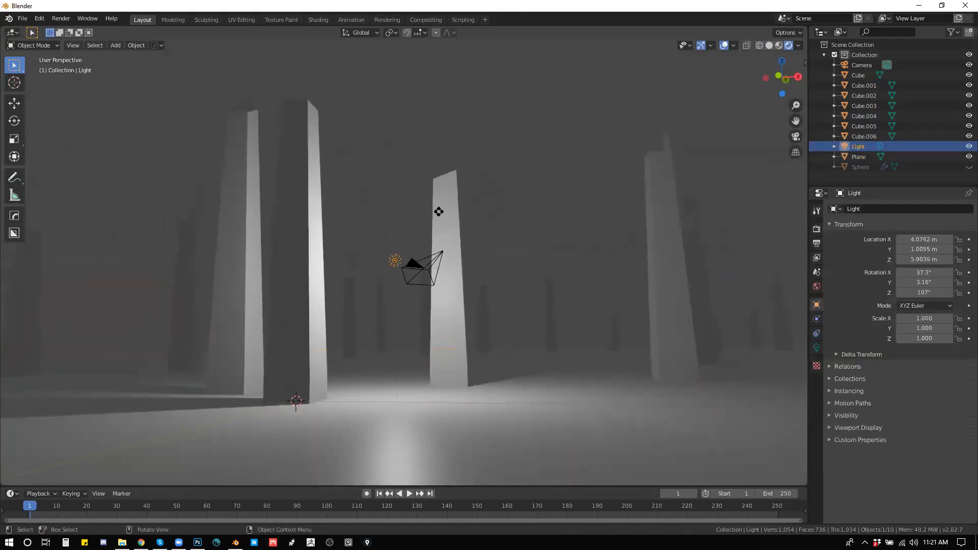
key(g)
click(631, 40)
mouse_move(469, 146)
mouse_down()
mouse_move(512, 156)
mouse_move(352, 158)
mouse_move(491, 148)
mouse_move(483, 147)
mouse_up()
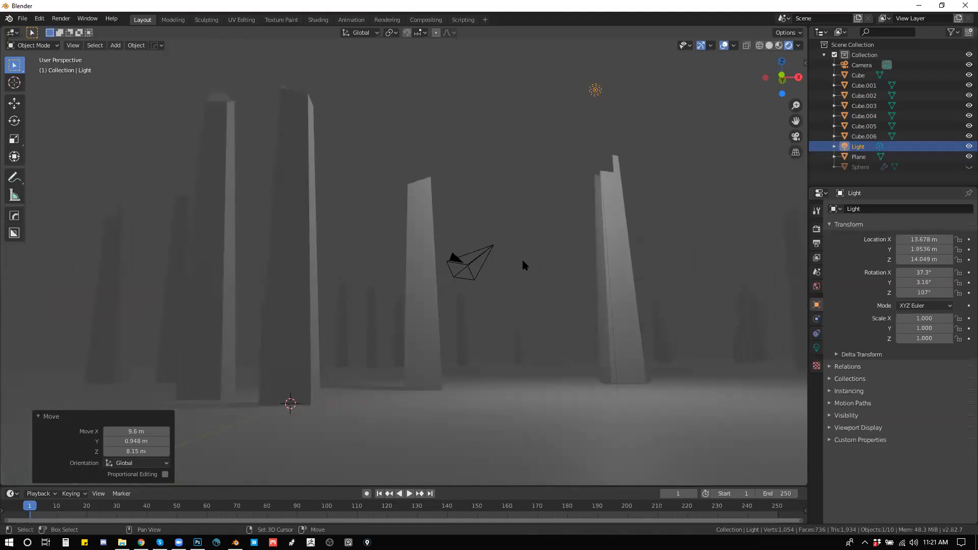
Step: Walk through the rendered scene near ground level to examine the lit and silhouetted columns from varied viewpoints as possible compositions
key(shift+grave)
key(w)
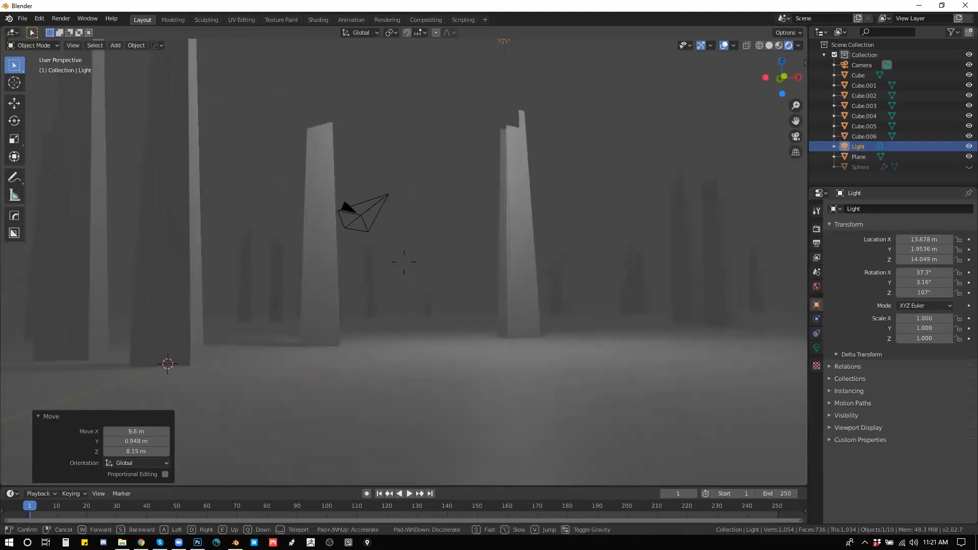
key(w)
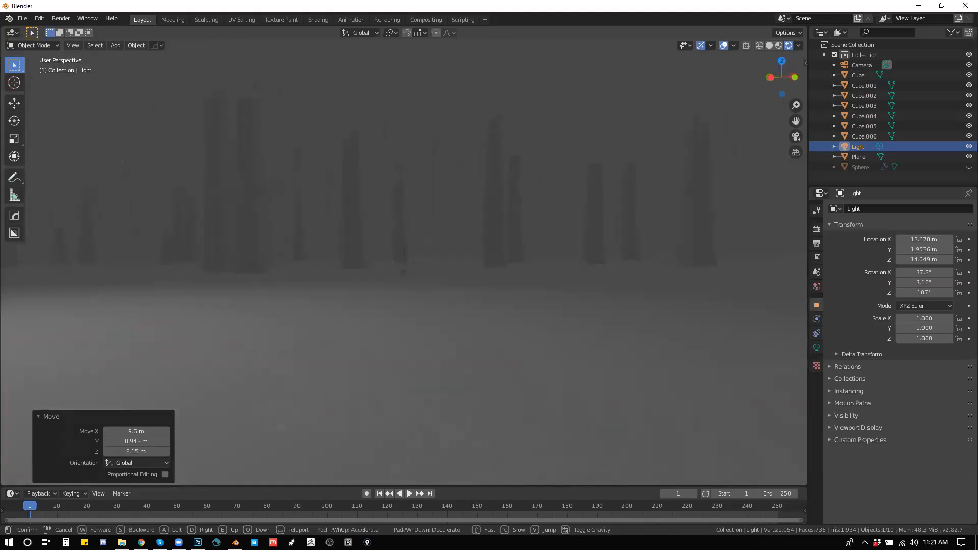
key(w)
key(s)
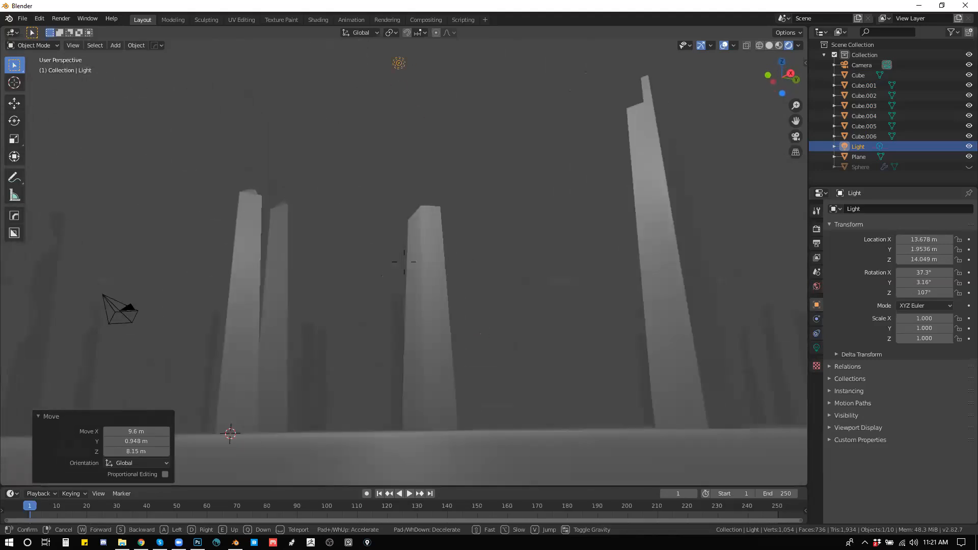
key(s)
key(d)
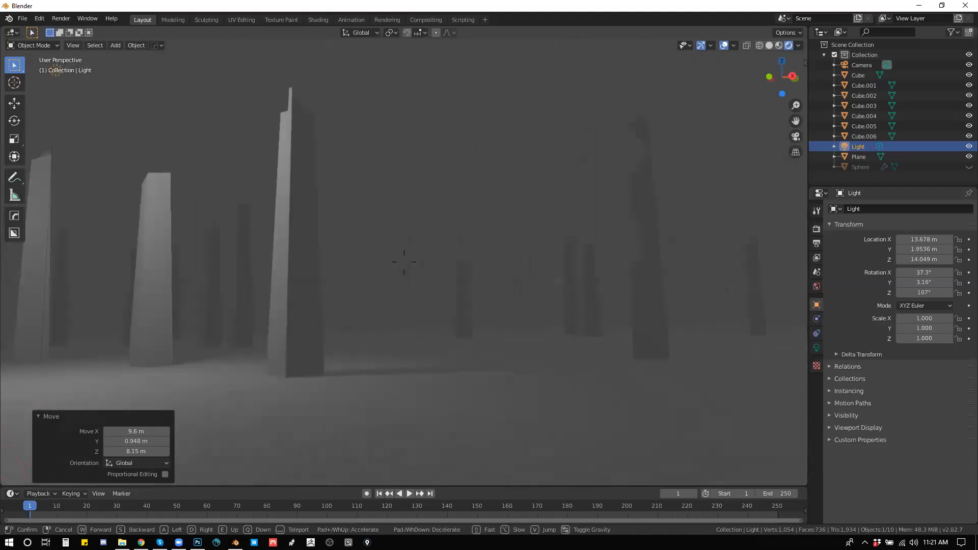
key(d)
key(a)
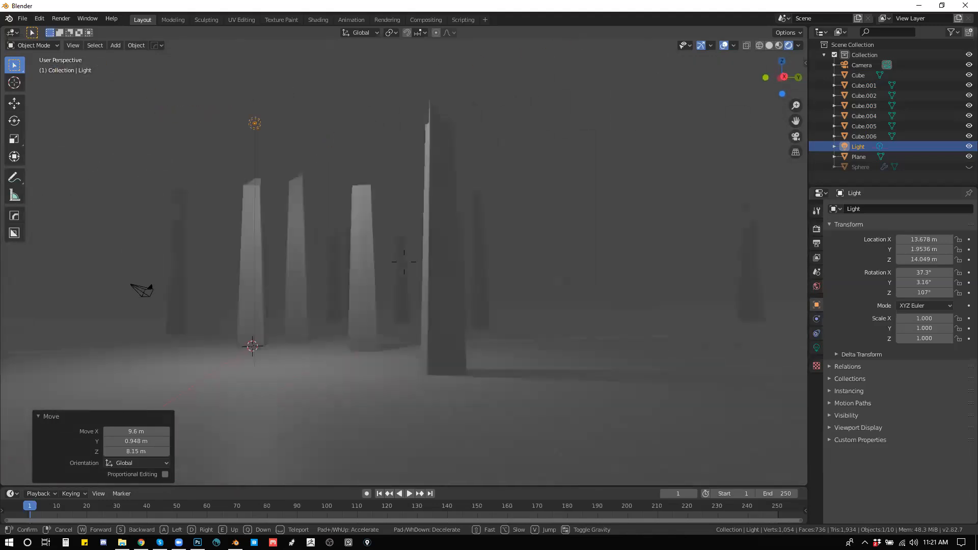
key(a)
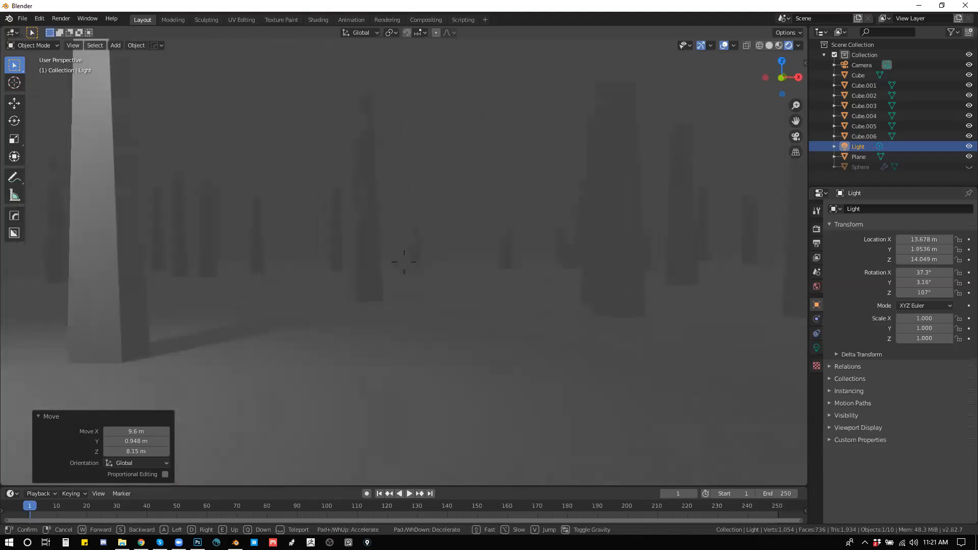
key(a)
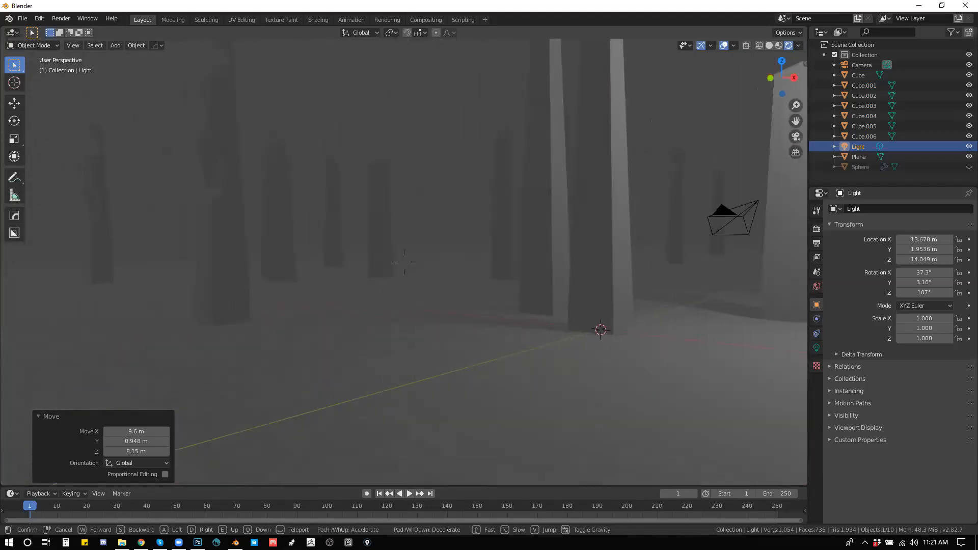
key(s)
key(a)
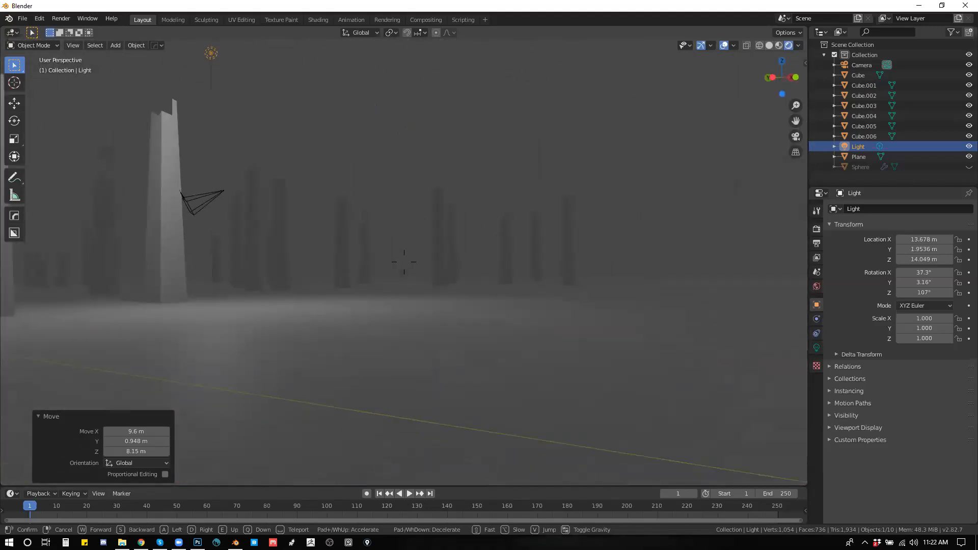
key(w)
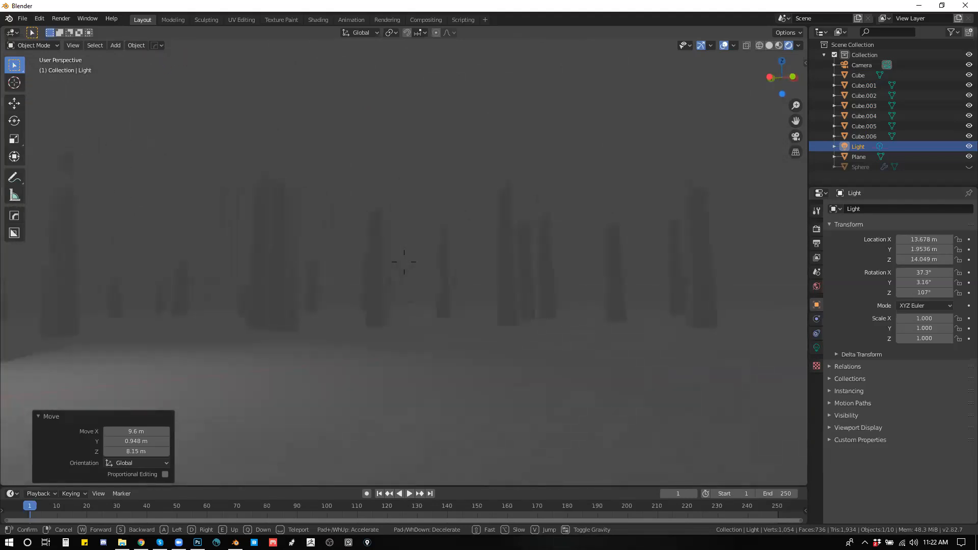
key(d)
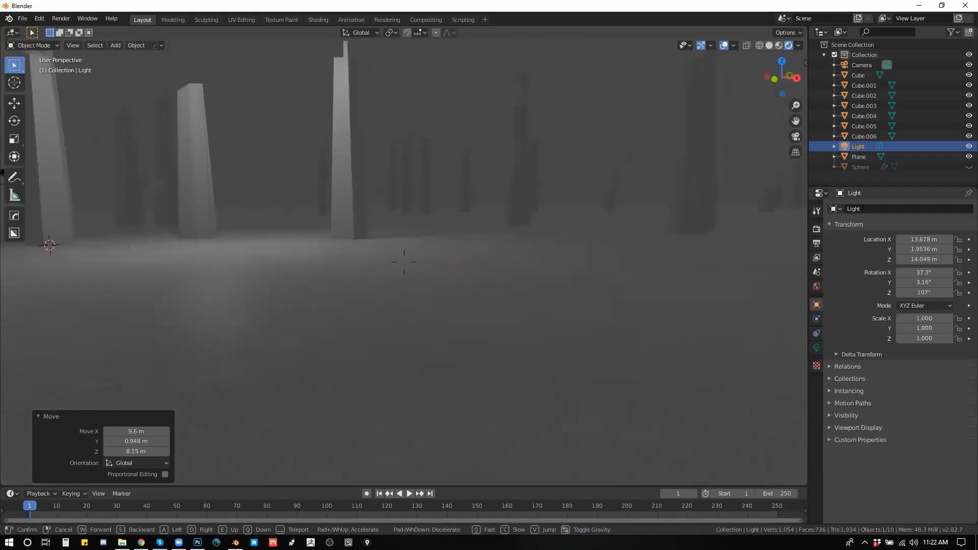
key(d)
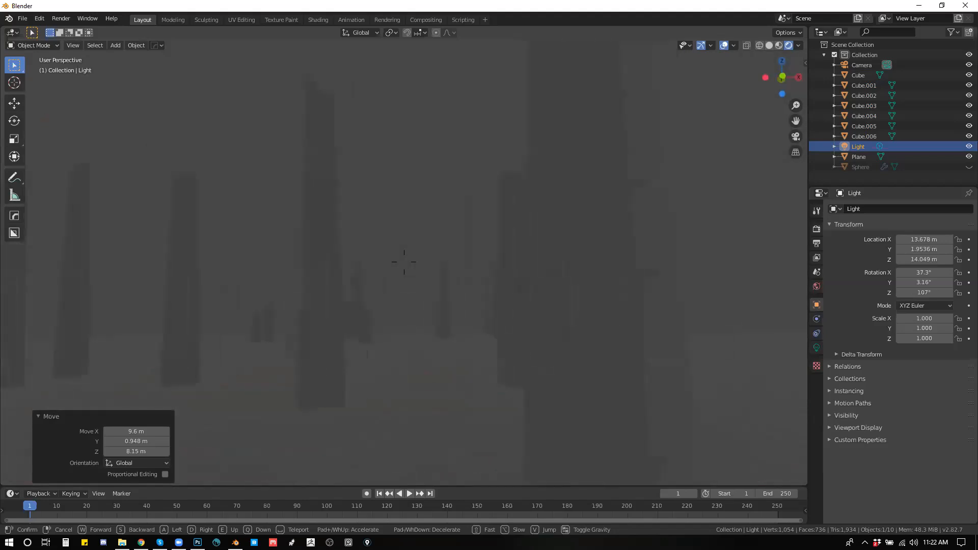
key(d)
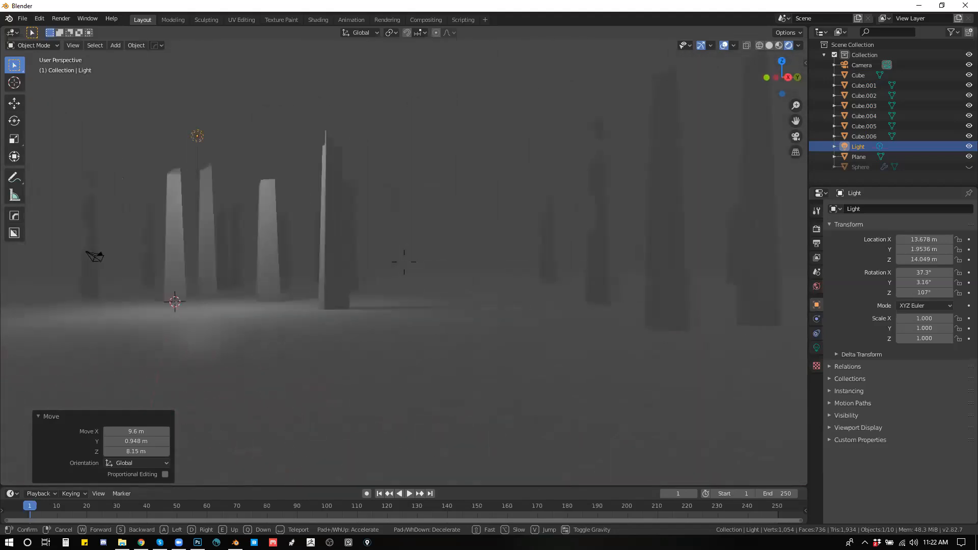
key(d)
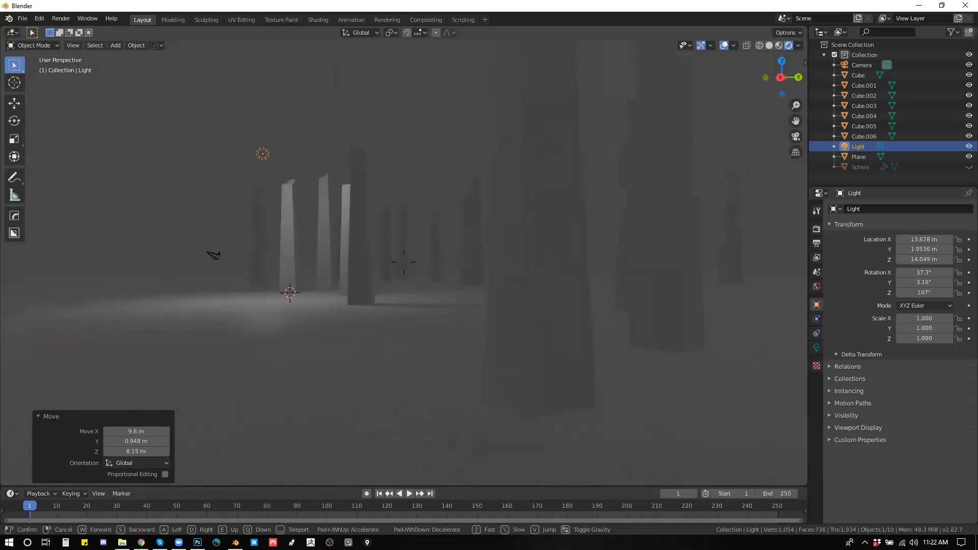
key(w)
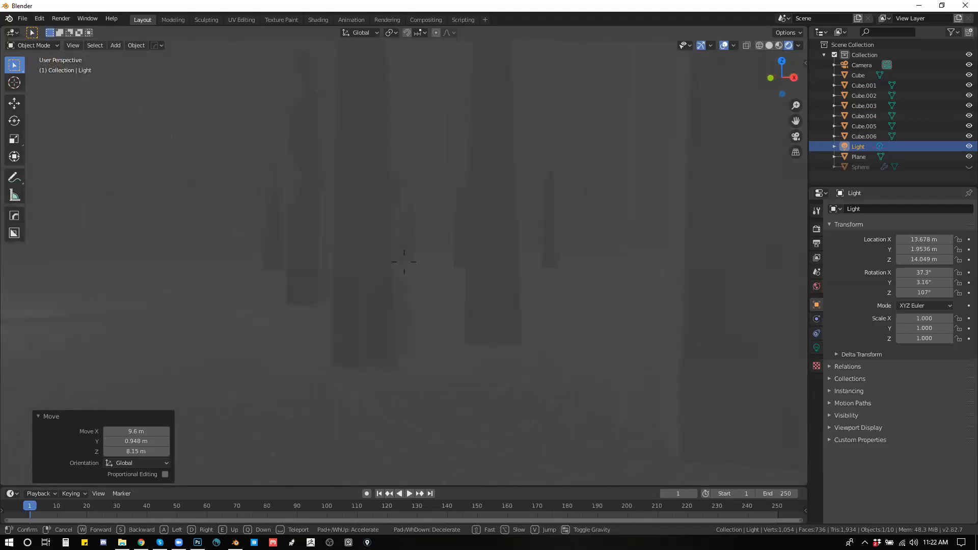
key(a)
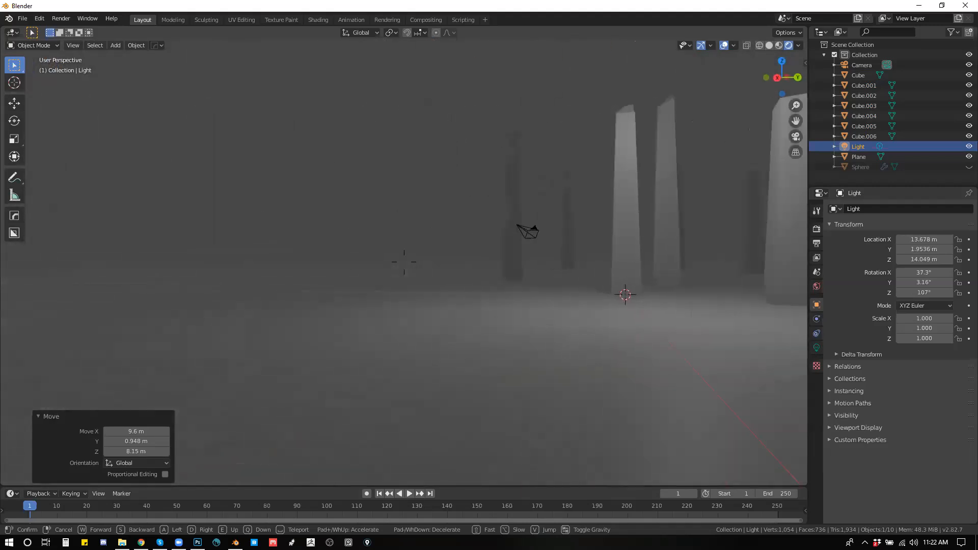
key(a)
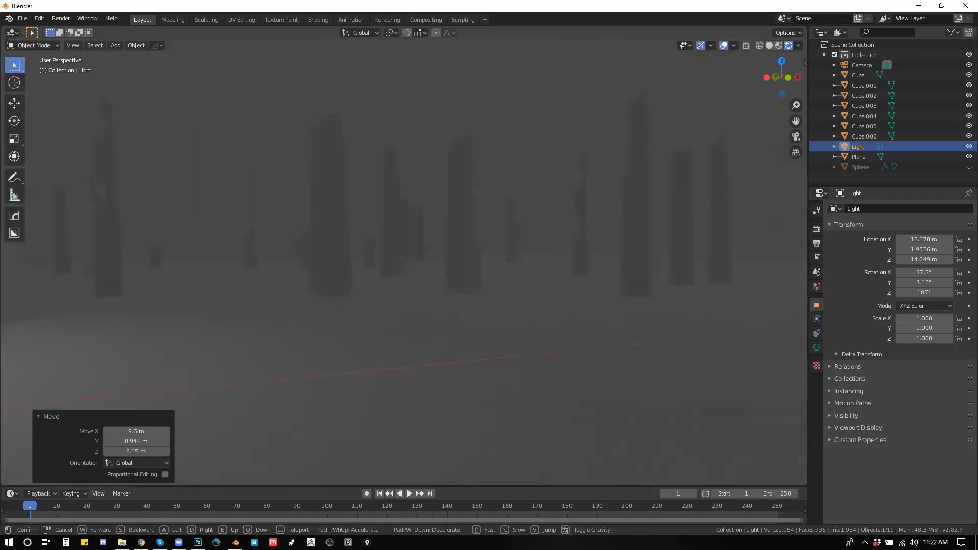
key(a)
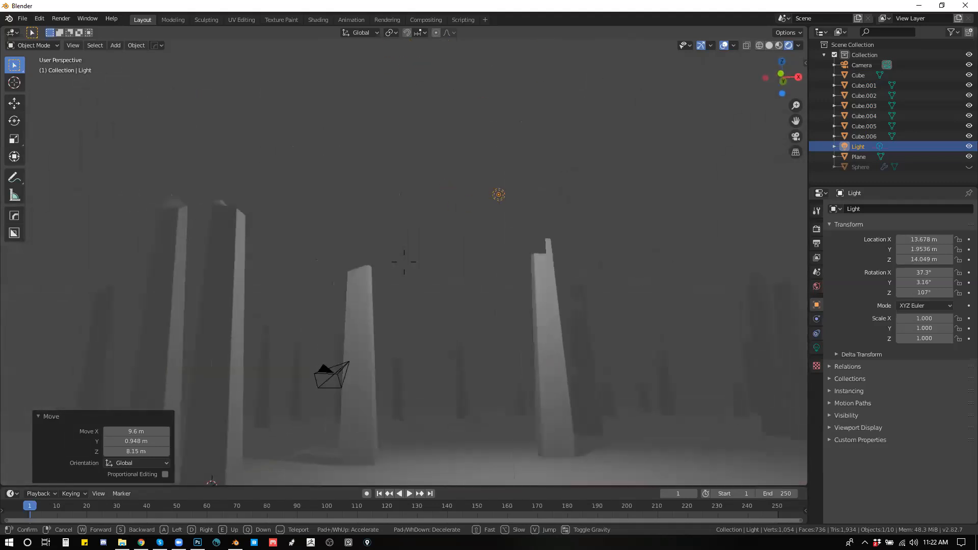
key(d)
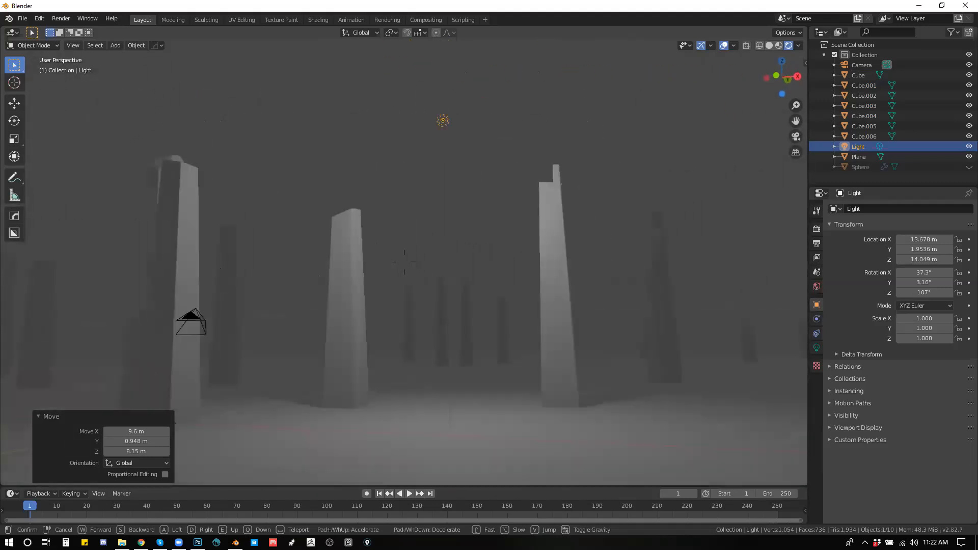
click(476, 218)
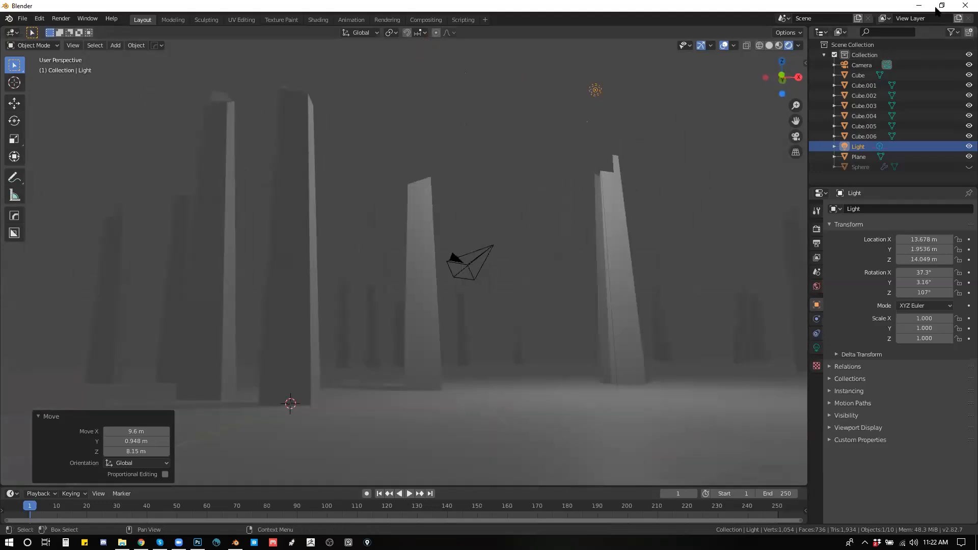
Step: Switch to the Photoshop figure painting and stamp the robotpencil text brush in grey across the figure's chest
click(964, 7)
click(529, 285)
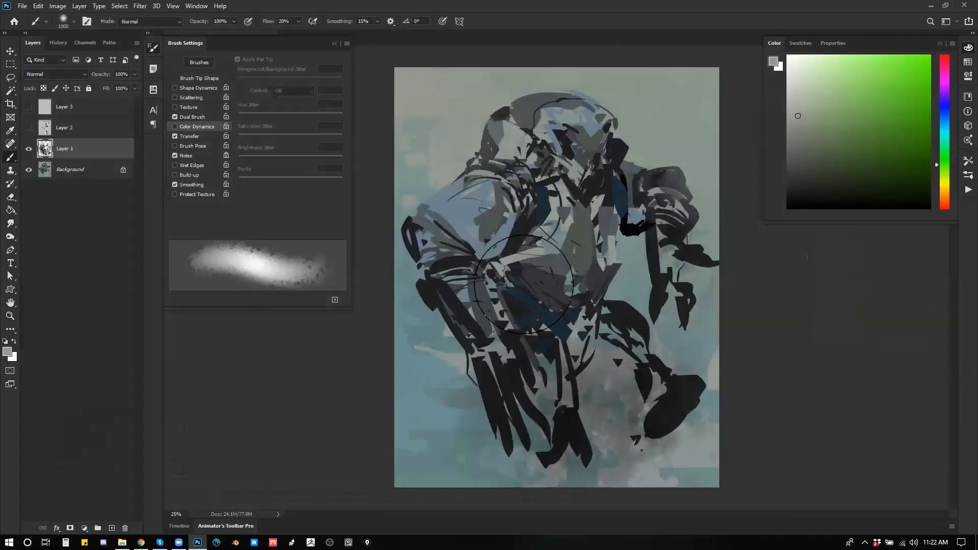
mouse_move(495, 179)
mouse_down()
mouse_move(488, 198)
mouse_move(484, 173)
mouse_up()
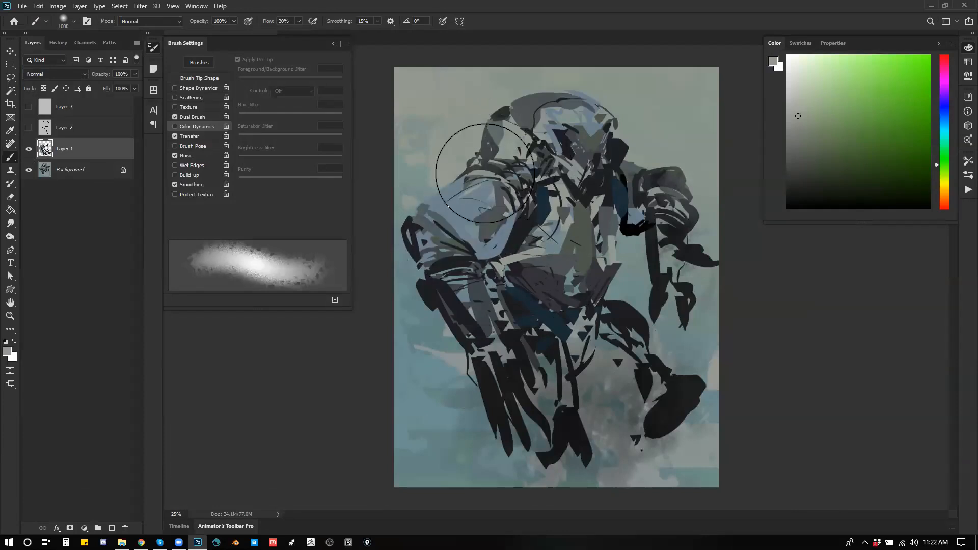
right_click(524, 182)
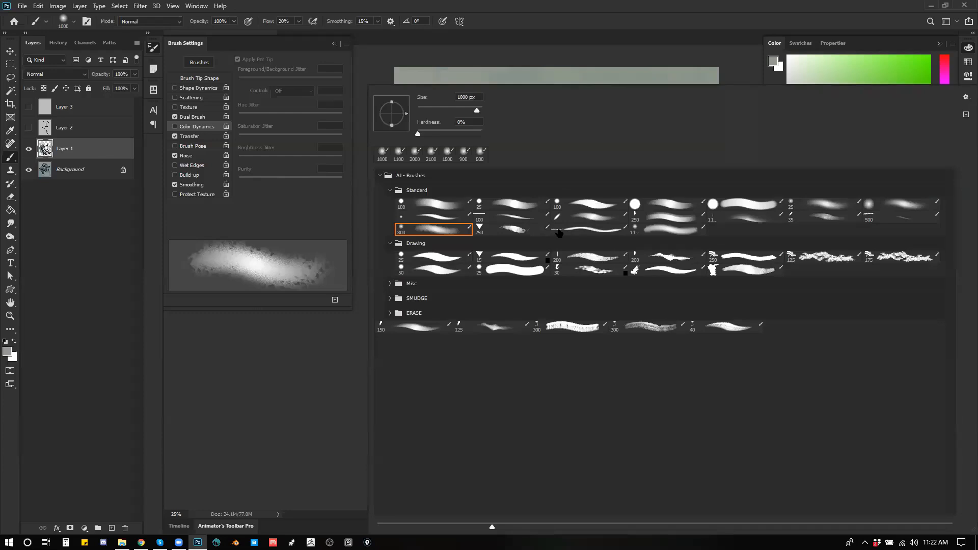
double_click(585, 231)
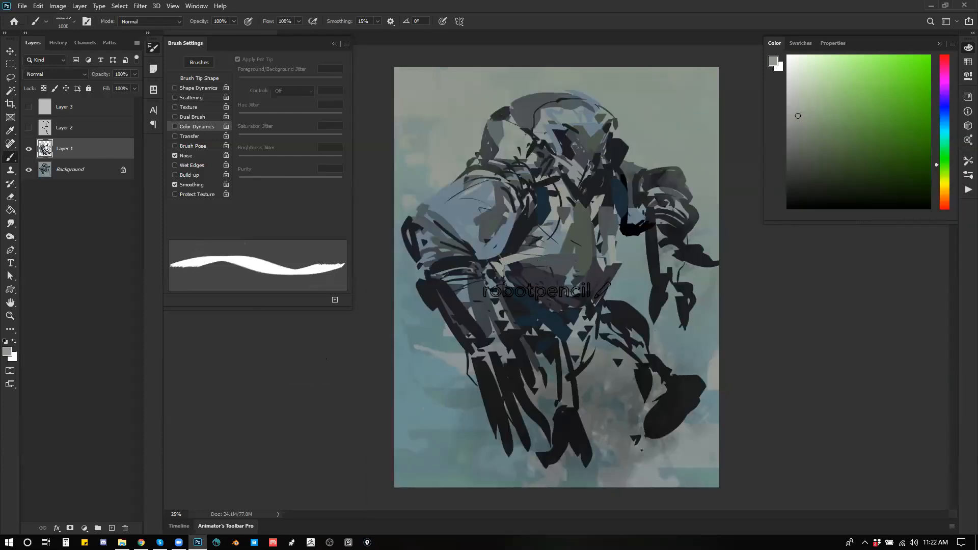
key(ctrl+z)
alt+click(563, 250)
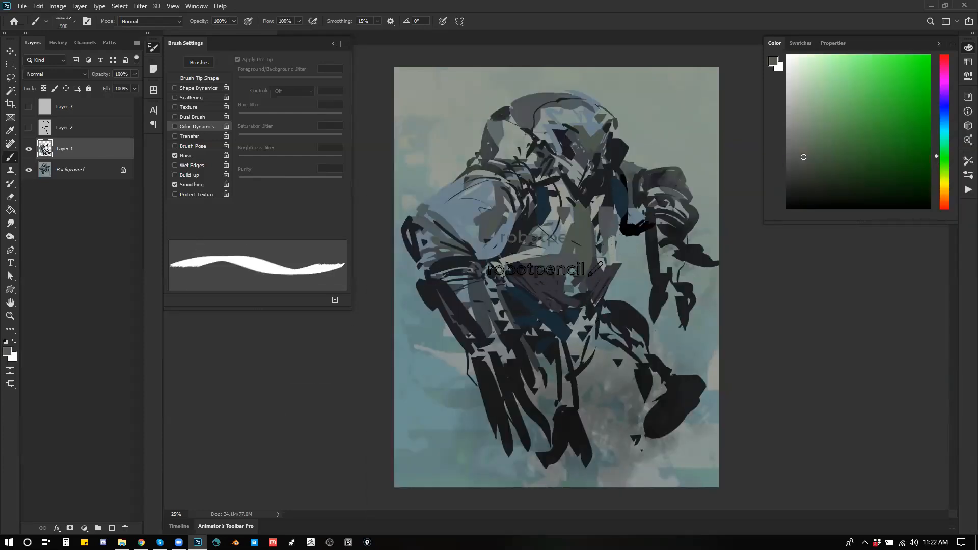
Step: Sample colours from the painting and add light blue strokes over the chest text and grey shapes around the hood and shoulder
alt+click(554, 224)
drag(550, 224, 525, 257)
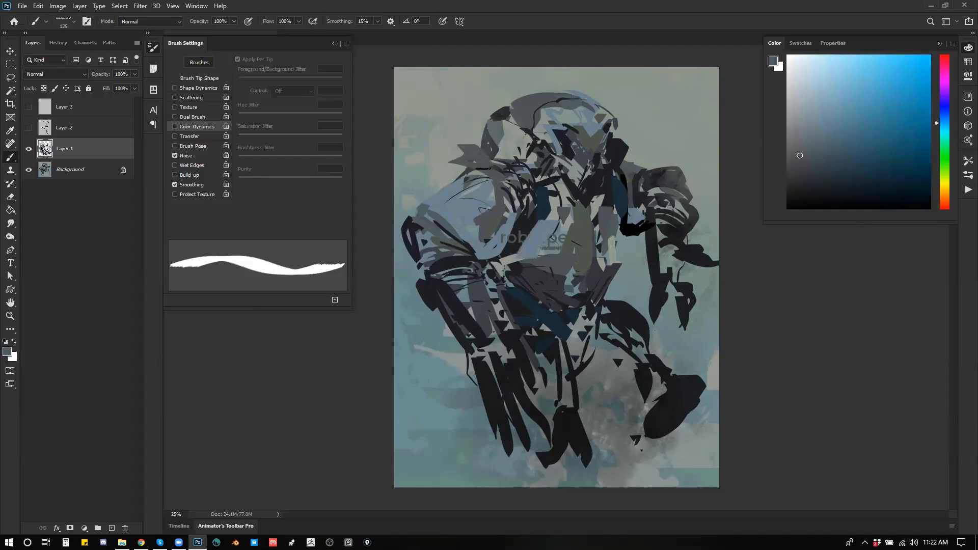
alt+click(507, 138)
drag(496, 121, 491, 148)
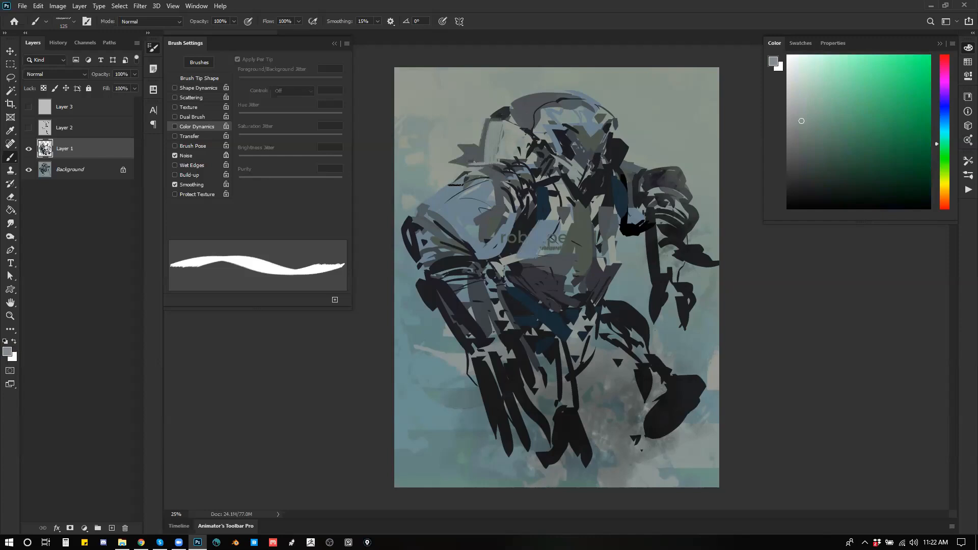
Step: Flip the painting horizontally and merge it into the background, keeping a duplicate of the merged image on a layer above
key(ctrl+shift+h)
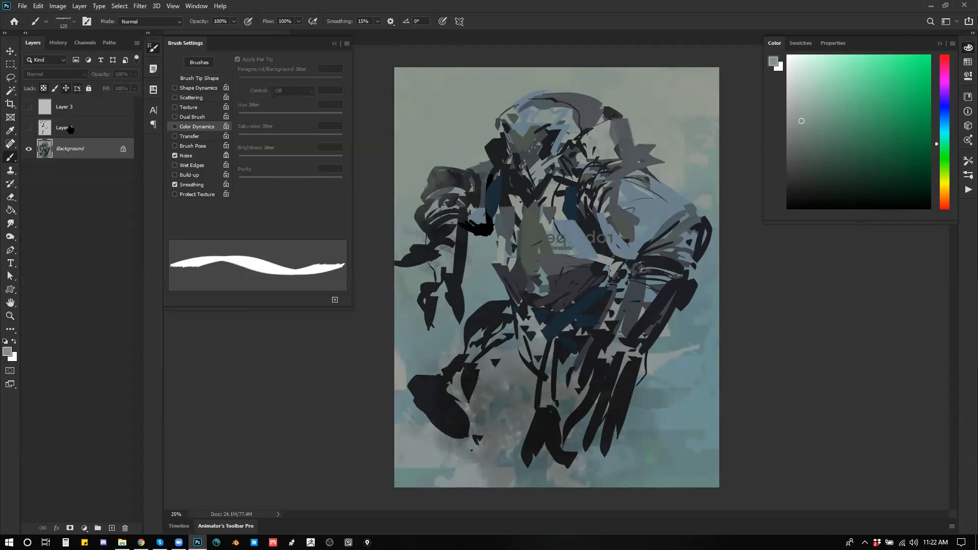
key(ctrl+e)
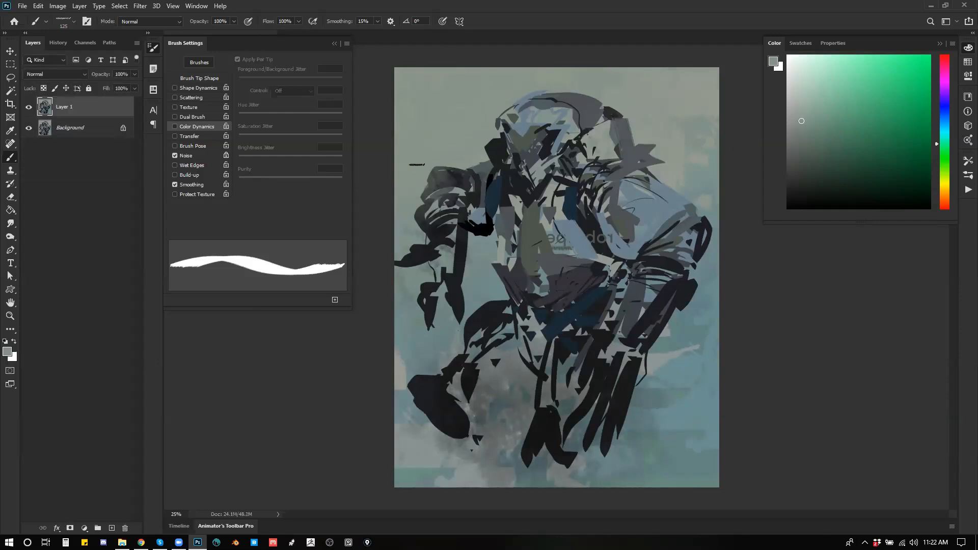
Step: Lasso the figure's head, copy it to a new layer, and transform it to sit slightly smaller and lower
key(l)
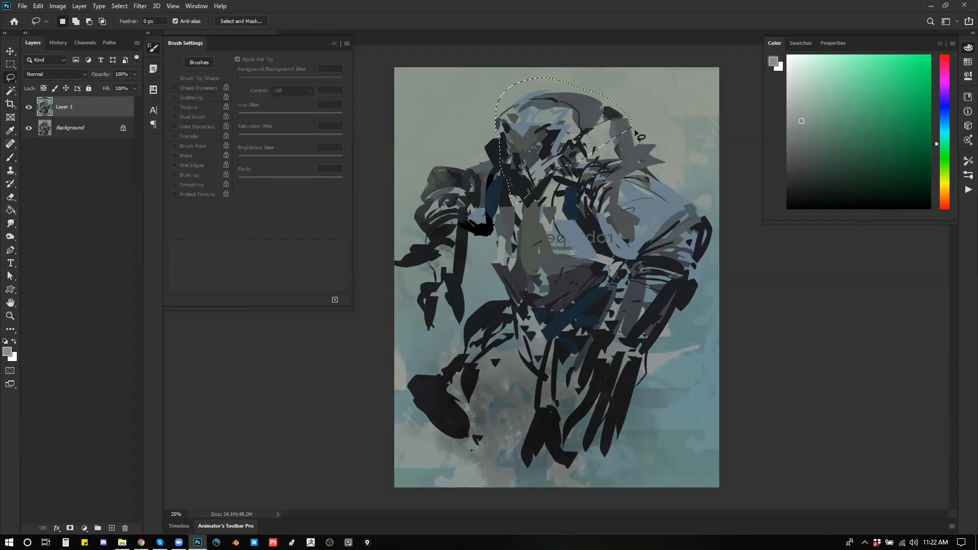
drag(633, 78, 611, 97)
drag(581, 104, 566, 84)
drag(625, 76, 609, 59)
drag(530, 117, 538, 132)
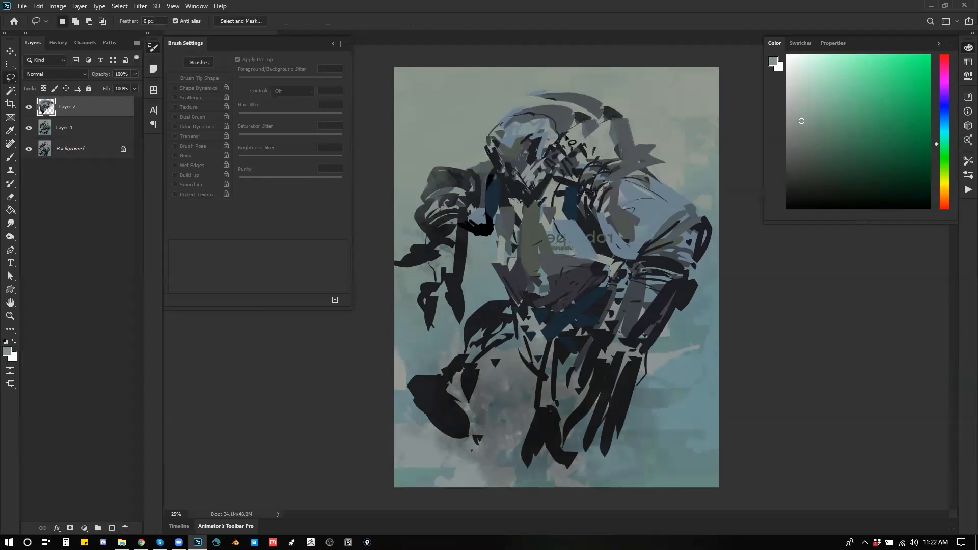
Step: Sample a dark grey and paint shadow strokes onto the hood behind the head
key(b)
alt+click(582, 108)
mouse_move(585, 108)
mouse_down()
mouse_move(573, 132)
mouse_move(618, 104)
mouse_move(590, 103)
mouse_move(569, 143)
mouse_up()
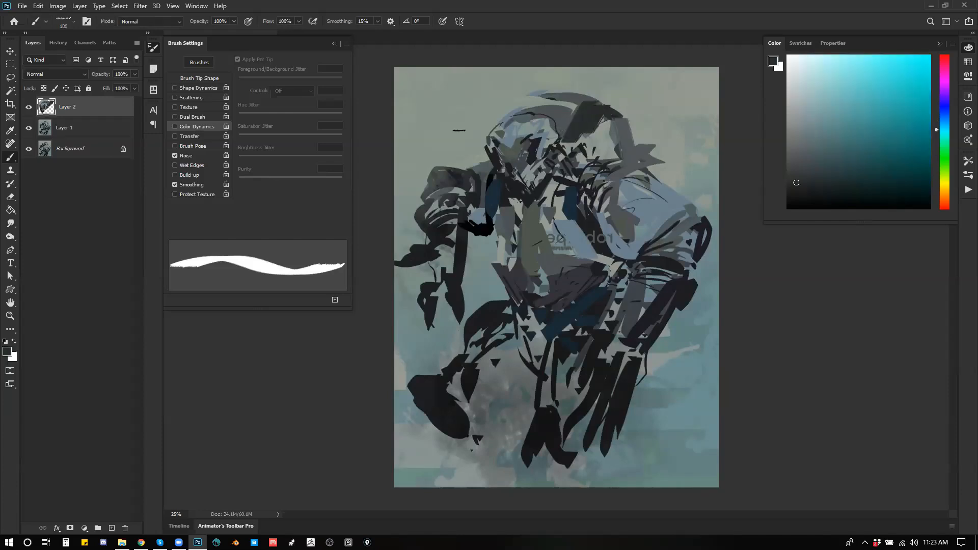
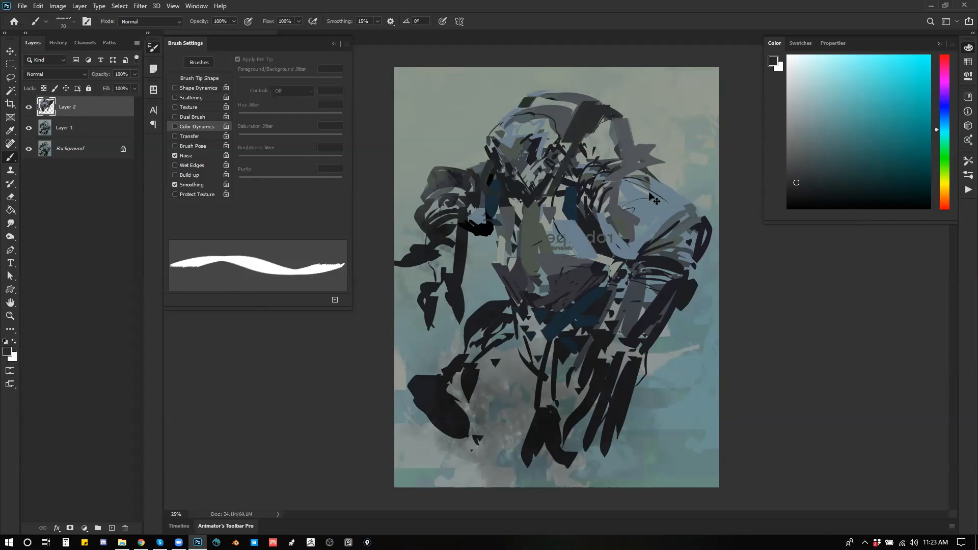
Step: Flip the painting horizontally, choose a soft textured brush, and blend dark blue strokes over the figure's chest and waist
key(ctrl+f)
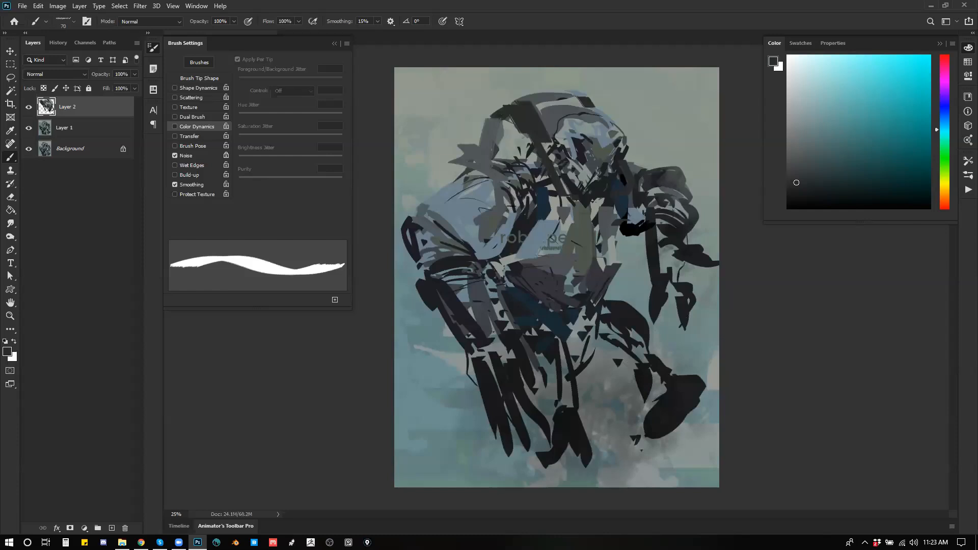
right_click(551, 250)
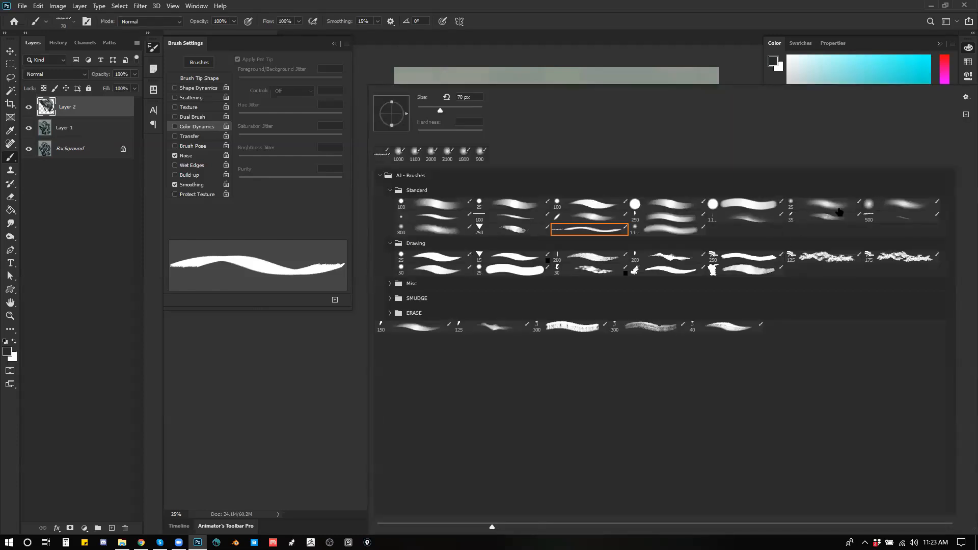
click(749, 216)
click(356, 298)
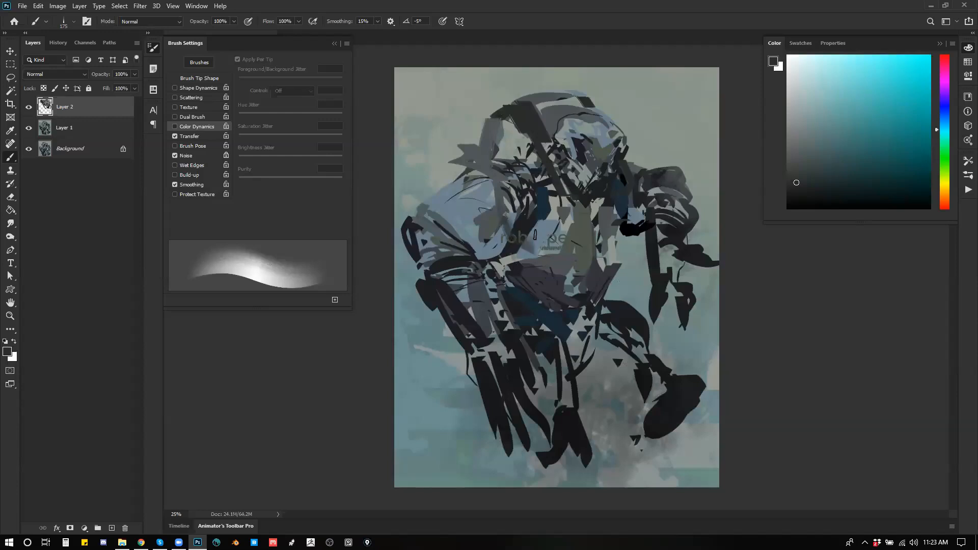
alt+click(537, 208)
drag(557, 253, 618, 219)
drag(588, 256, 560, 268)
drag(493, 272, 509, 281)
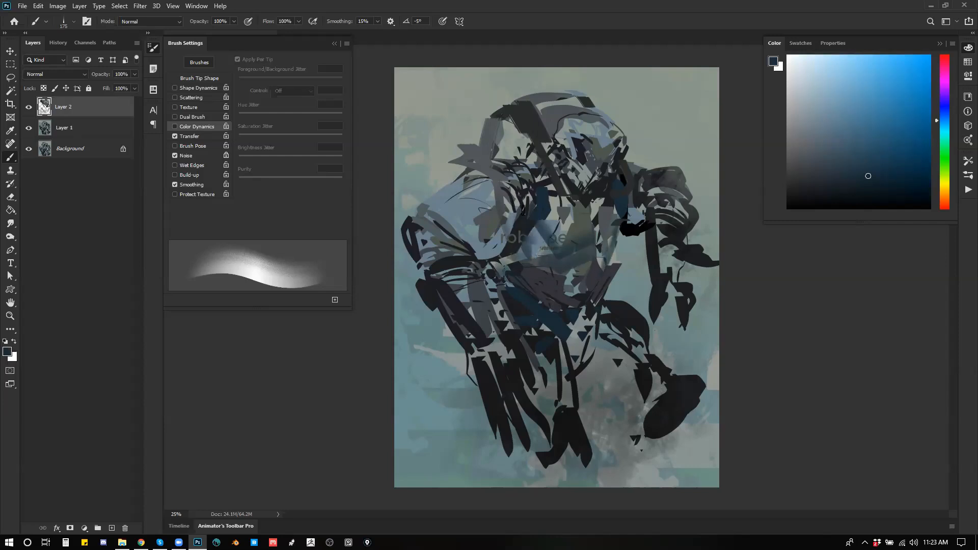
Step: Sample a blue-grey to soften the near shoulder, then flip the painting horizontally and brush light strokes over the hood behind the head
alt+click(453, 198)
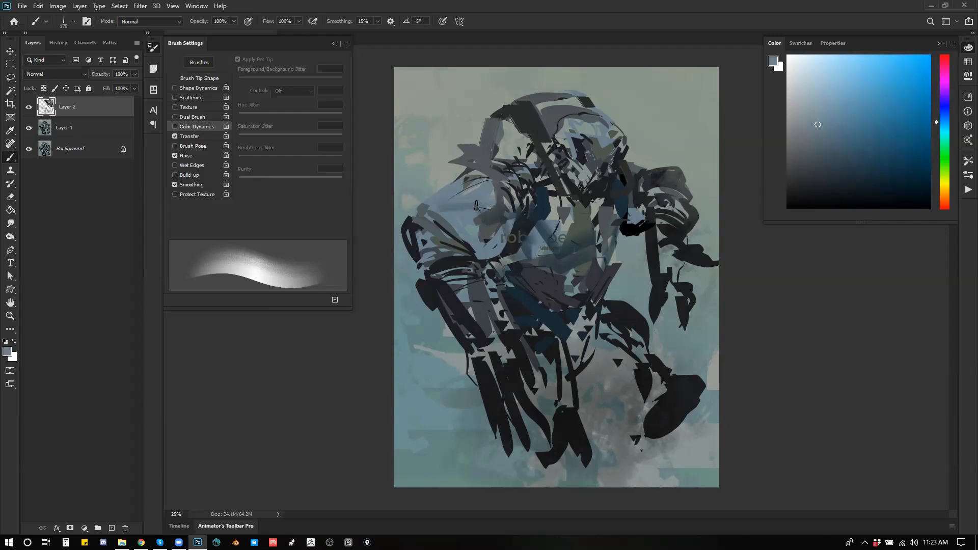
mouse_move(509, 206)
mouse_down()
mouse_move(522, 188)
mouse_move(515, 194)
mouse_up()
key(ctrl+shift+h)
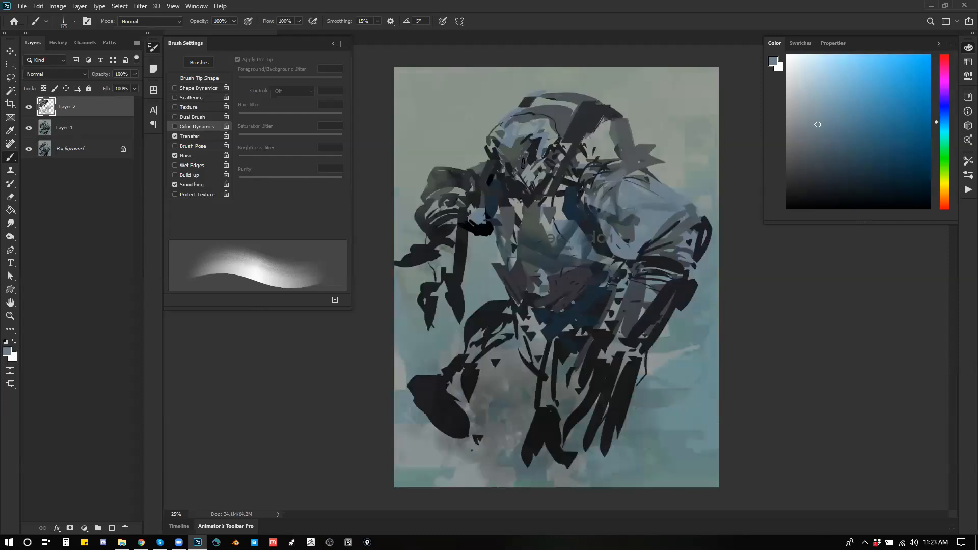
key(bracketright)
key(bracketright)
key(bracketright)
drag(597, 124, 565, 172)
mouse_move(624, 131)
mouse_down()
mouse_move(583, 158)
mouse_move(616, 165)
mouse_up()
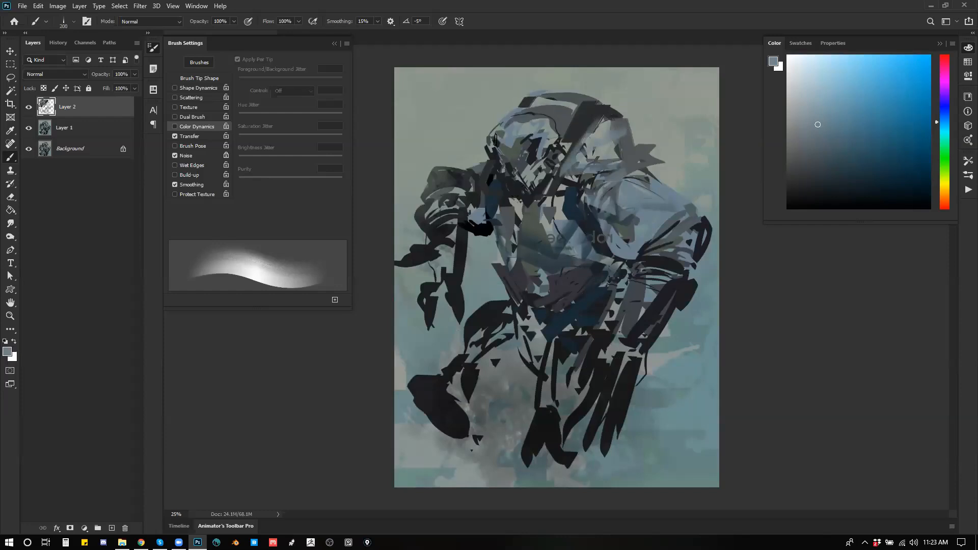
Step: Brush soft grey-green strokes across the top and side of the figure's head
key(d)
mouse_move(523, 119)
mouse_down()
mouse_move(510, 141)
mouse_move(528, 123)
mouse_move(555, 120)
mouse_up()
alt+click(516, 143)
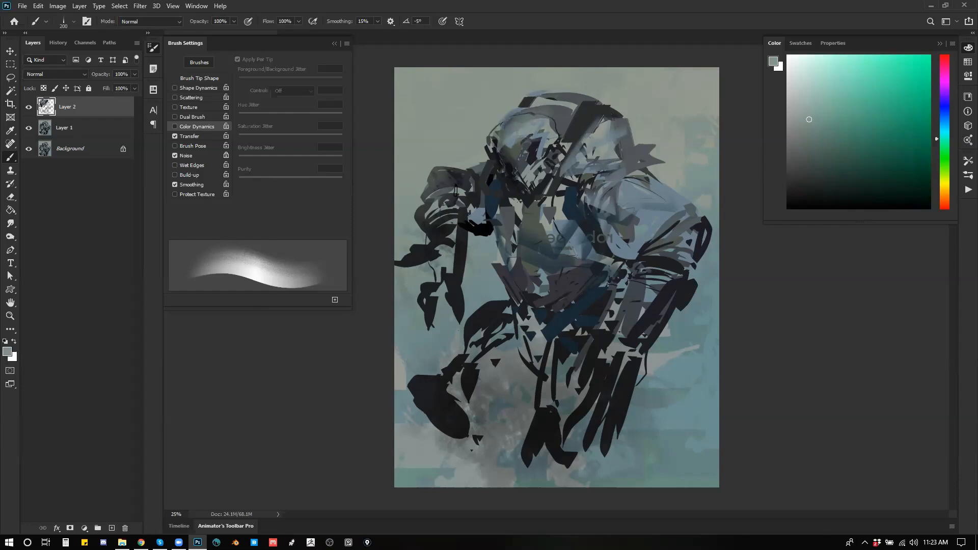
Step: Shade the far arm, torso, thighs and feet with soft black strokes, enlarging the brush to 500 px
key(d)
drag(484, 192, 490, 248)
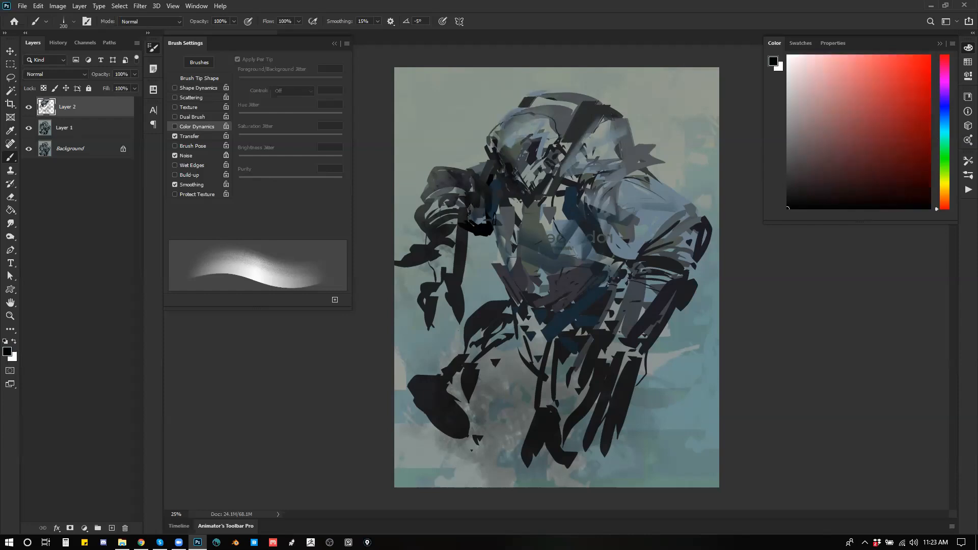
mouse_move(491, 252)
mouse_down()
mouse_move(526, 310)
mouse_move(511, 302)
mouse_move(491, 316)
mouse_move(471, 364)
mouse_move(515, 349)
mouse_move(514, 381)
mouse_move(539, 352)
mouse_move(538, 367)
mouse_move(471, 407)
mouse_up()
key(bracketright)
key(bracketright)
key(bracketright)
key(bracketright)
drag(493, 368, 479, 431)
mouse_move(547, 358)
mouse_down()
mouse_move(544, 454)
mouse_move(567, 463)
mouse_up()
click(624, 427)
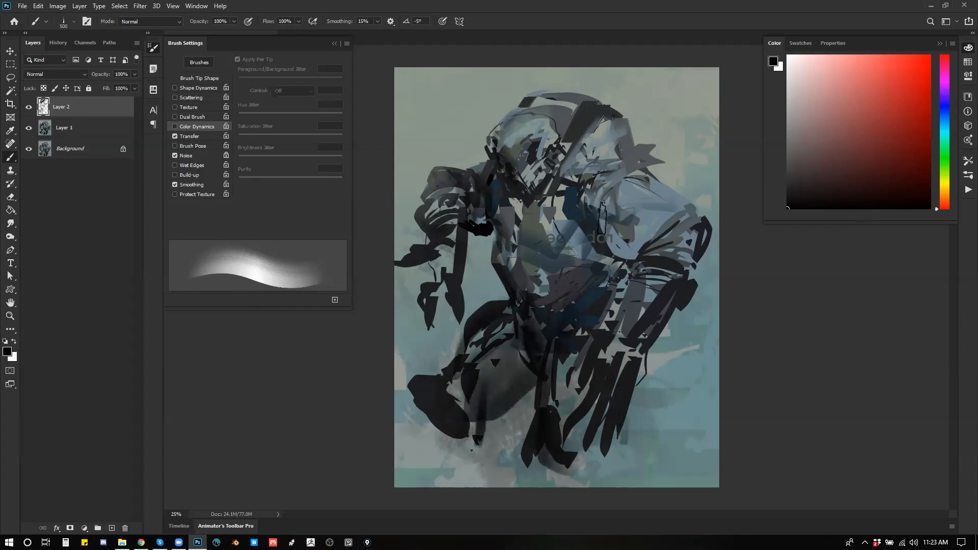
drag(661, 228, 658, 317)
Step: Flip the painting horizontally, sample a grey-green, and paint broad mist over the ground, the feet and the hanging hand
key(ctrl+shift+h)
drag(467, 354, 462, 361)
key(ctrl+z)
alt+click(456, 360)
alt+click(455, 360)
drag(415, 442, 667, 445)
key(bracketright)
key(bracketright)
key(bracketright)
key(bracketright)
key(bracketright)
key(bracketright)
key(bracketright)
key(bracketright)
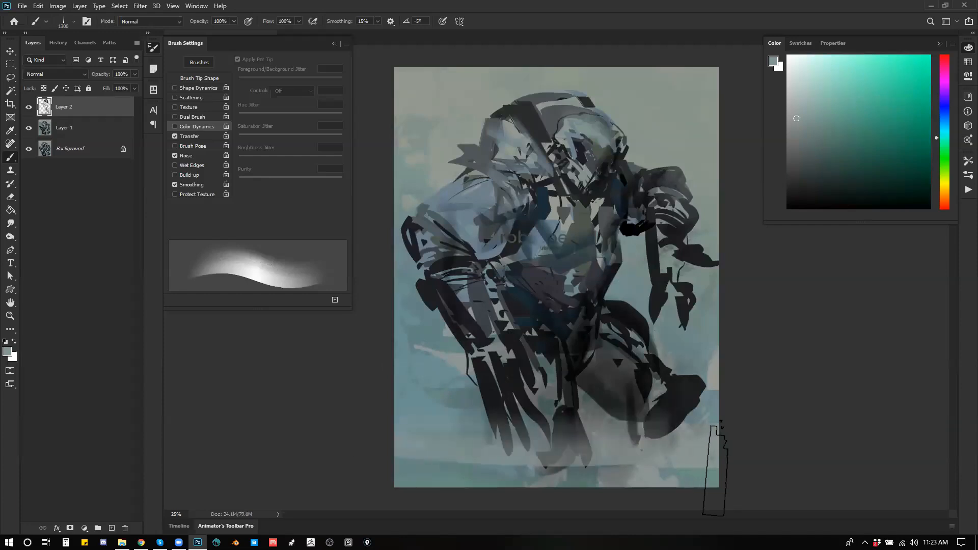
drag(710, 472, 570, 433)
key(bracketright)
key(bracketright)
key(bracketright)
key(bracketright)
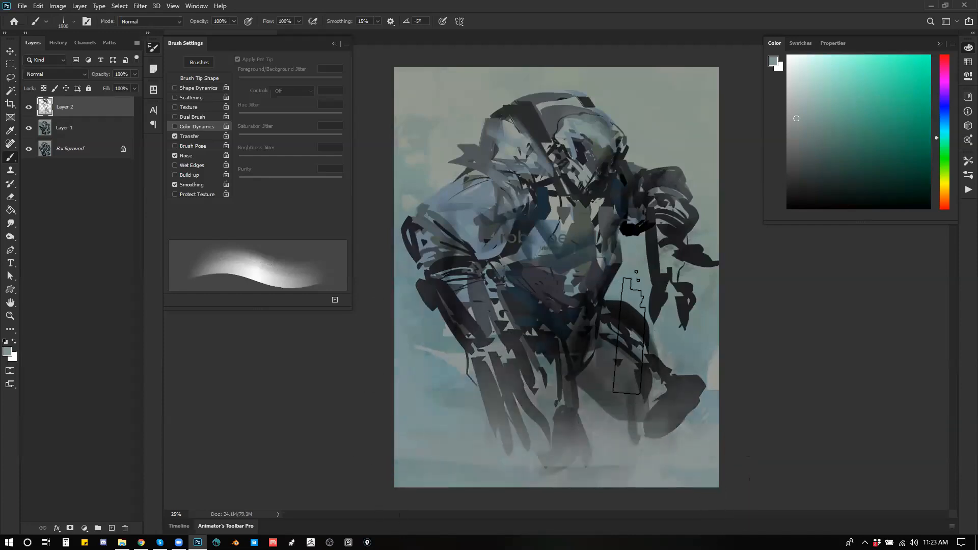
key(bracketleft)
key(bracketleft)
key(bracketleft)
key(bracketleft)
key(bracketleft)
key(bracketleft)
Step: Set the brush to white in Color Dodge mode and merge the painted layer into the one below
key(d)
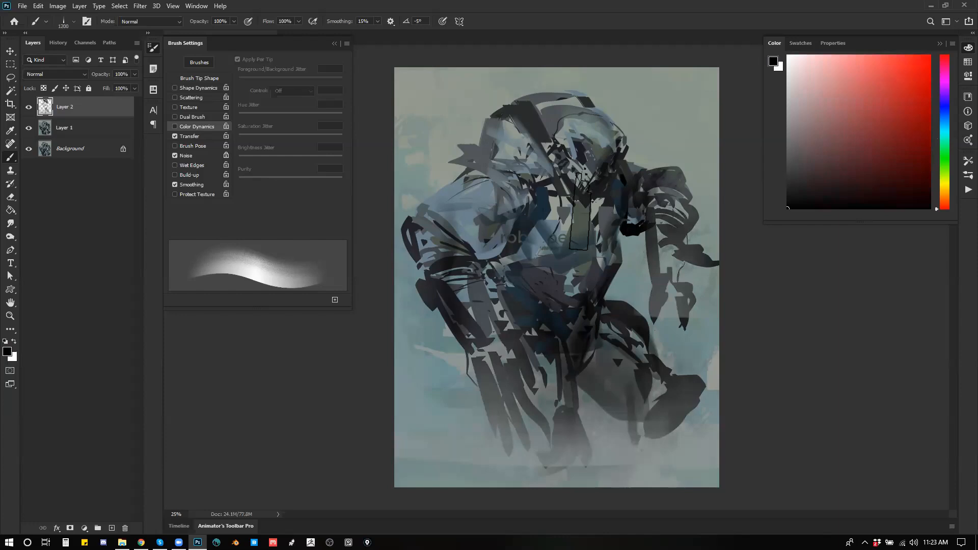
key(bracketleft)
alt+click(433, 122)
key(shift+alt+d)
key(d)
key(x)
key(ctrl+e)
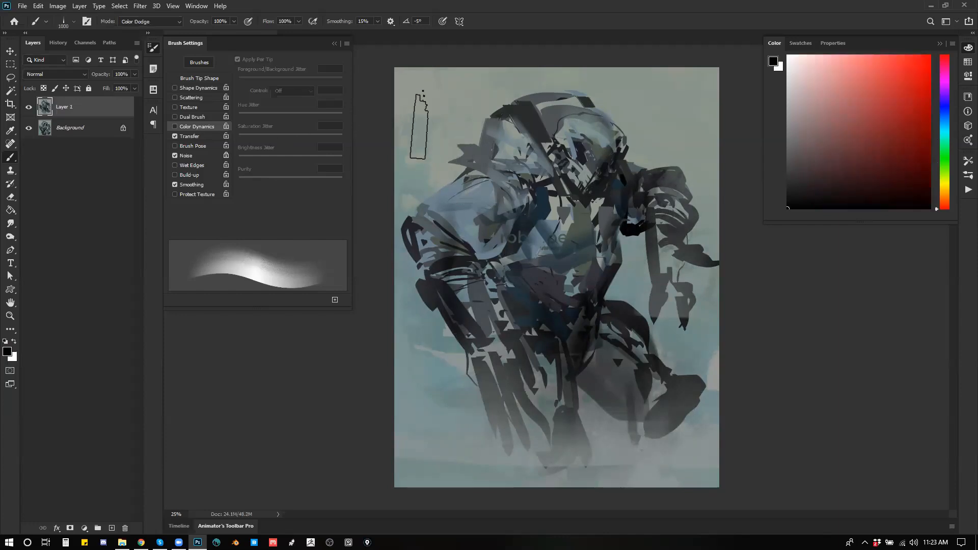
Step: Dodge soft white light patches into the background on both sides of the figure, undoing unwanted strokes
mouse_move(446, 122)
mouse_down()
mouse_move(440, 163)
mouse_move(399, 191)
mouse_up()
key(ctrl+z)
drag(392, 331, 399, 392)
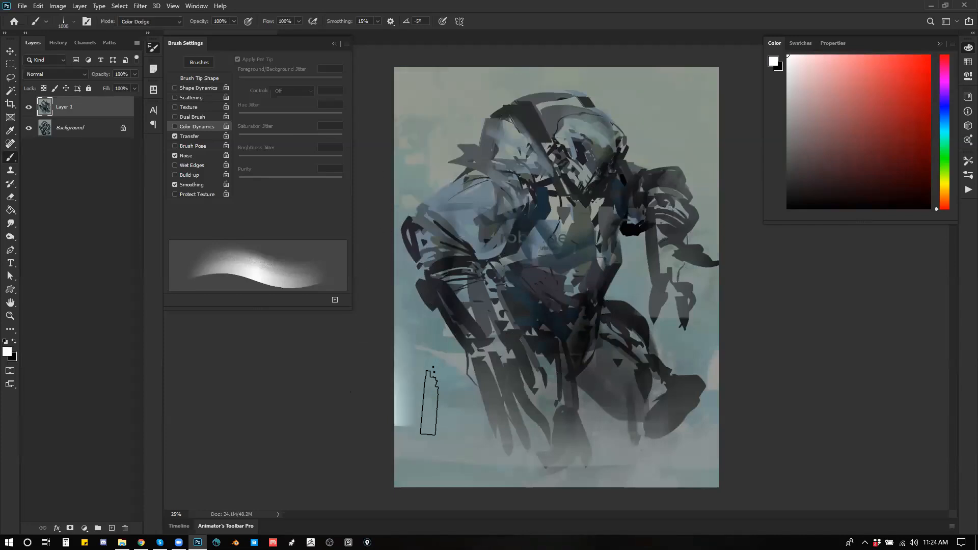
drag(430, 358, 461, 364)
drag(409, 319, 439, 320)
key(bracketleft)
drag(639, 287, 673, 289)
drag(676, 339, 714, 348)
mouse_move(713, 149)
mouse_down()
mouse_move(685, 148)
mouse_move(717, 109)
mouse_up()
key(ctrl+z)
mouse_move(402, 147)
mouse_down()
mouse_move(439, 163)
mouse_move(450, 145)
mouse_up()
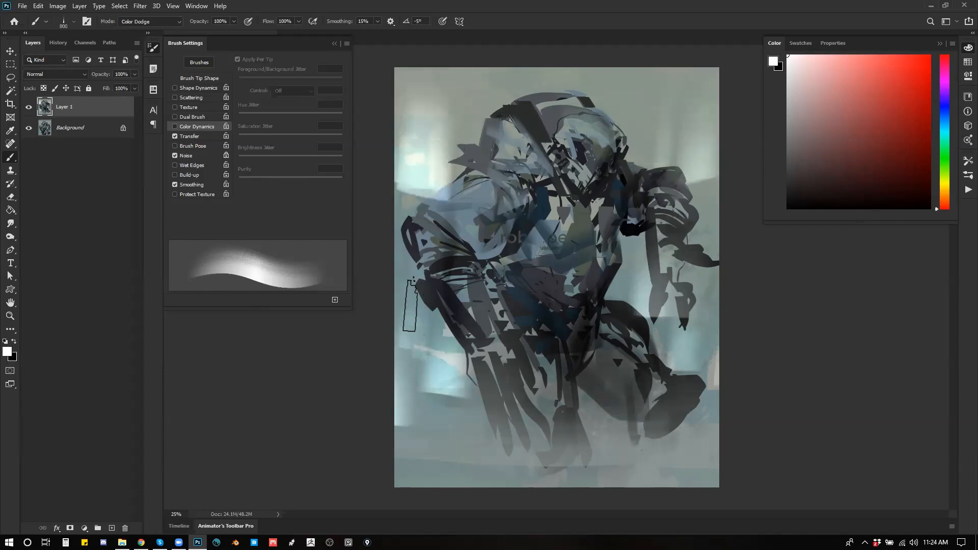
Step: Sample a pale teal and dodge a brighter cyan glow into the background beside both arms
key(bracketleft)
alt+click(436, 334)
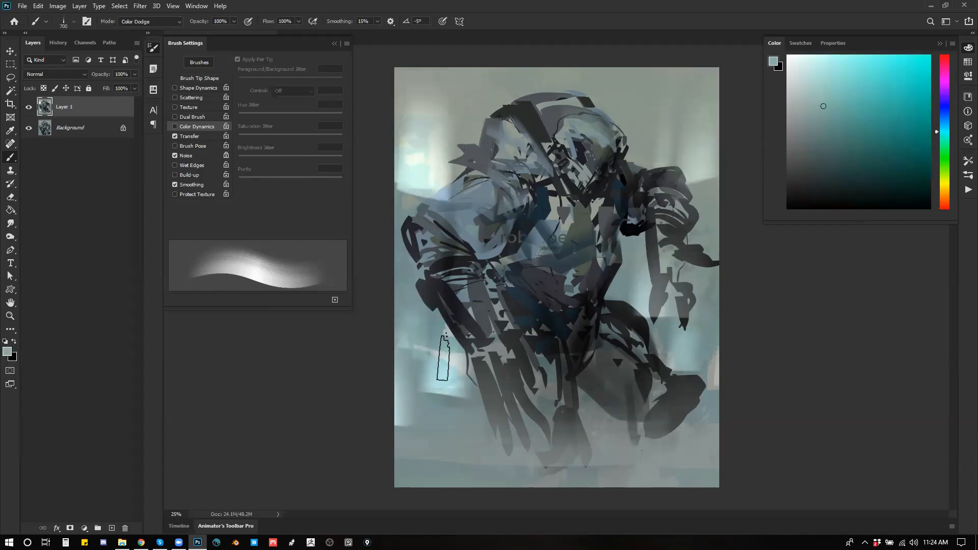
key(bracketleft)
mouse_move(356, 347)
mouse_down()
mouse_move(461, 375)
mouse_move(422, 412)
mouse_move(352, 444)
mouse_up()
drag(673, 286, 764, 281)
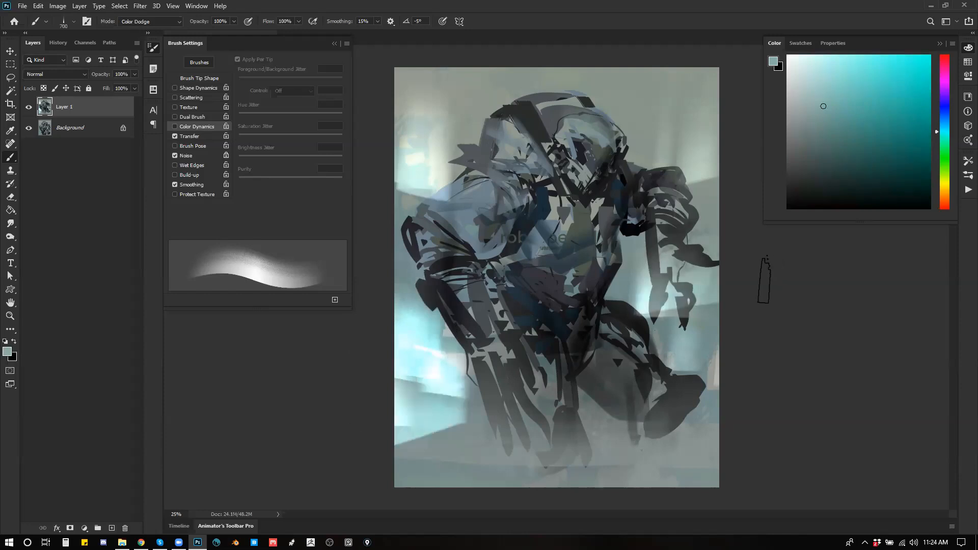
drag(682, 173, 713, 255)
mouse_move(423, 277)
mouse_down()
mouse_move(429, 315)
mouse_move(361, 270)
mouse_up()
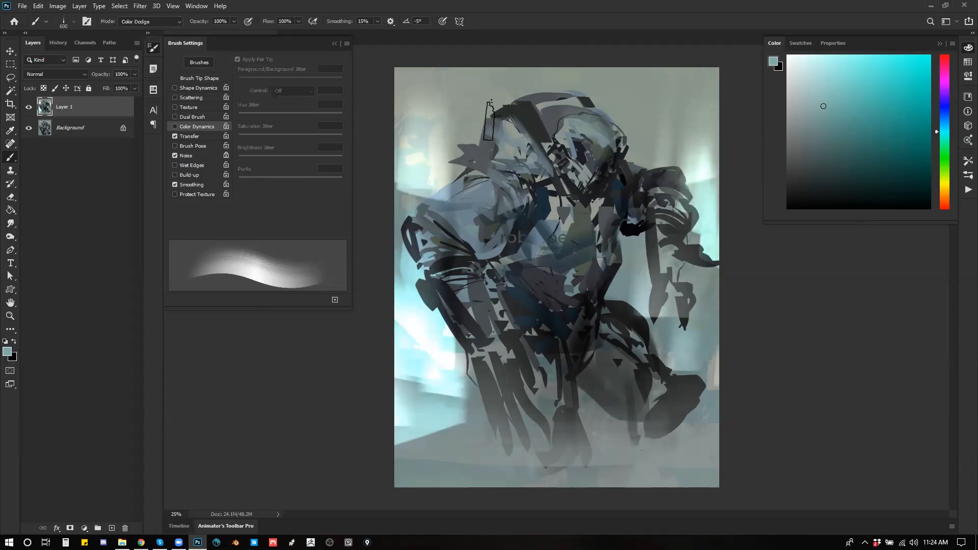
Step: Undo the last stroke, pick a saturated teal, and glaze it over the figure's legs in Overlay mode
key(bracketleft)
key(bracketleft)
key(bracketleft)
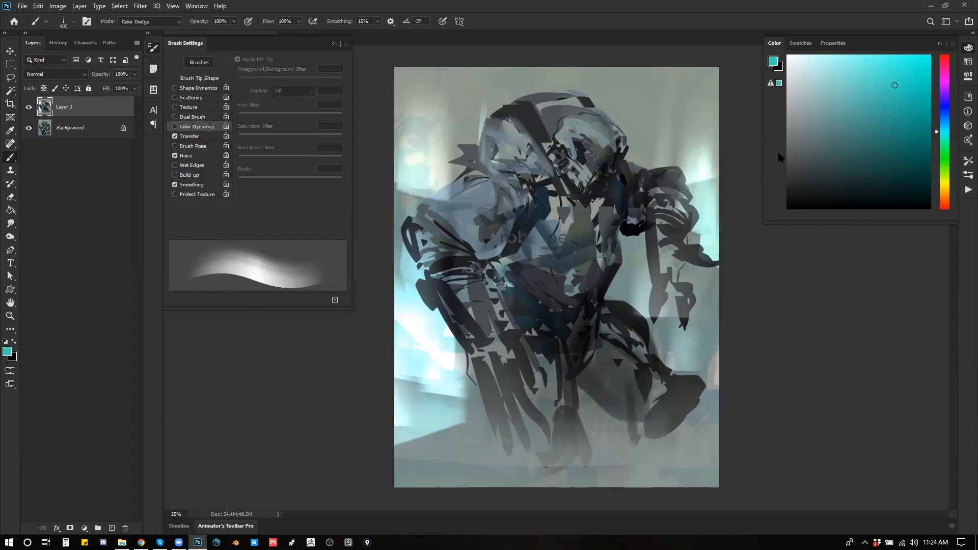
key(ctrl+z)
key(bracketright)
mouse_move(541, 459)
mouse_down()
mouse_move(553, 441)
mouse_move(519, 421)
mouse_move(490, 351)
mouse_up()
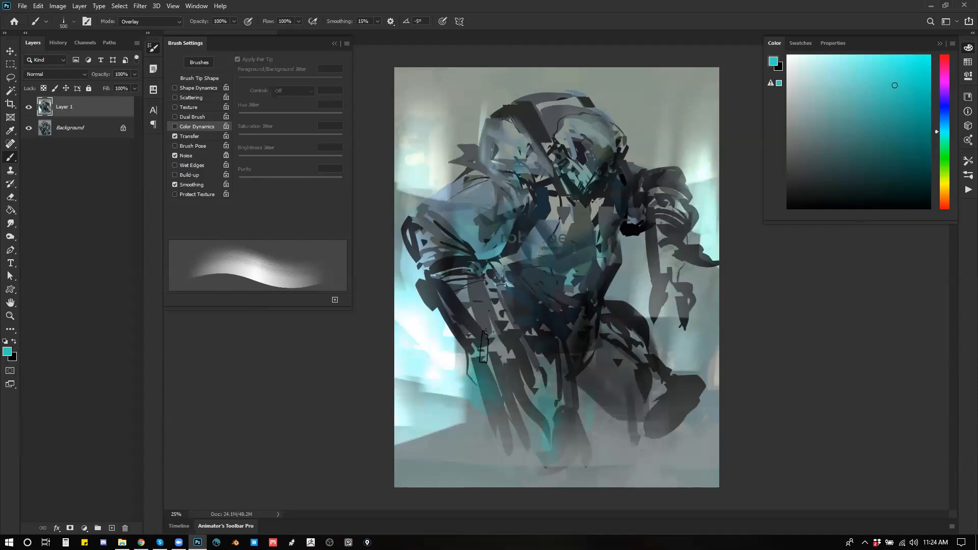
mouse_move(668, 403)
mouse_down()
mouse_move(607, 406)
mouse_move(676, 432)
mouse_up()
Step: Flip the painting horizontally and glaze teal over the hanging arm, near forearm, legs and head, varying the brush size
key(ctrl+shift+h)
key(bracketright)
key(bracketright)
key(bracketright)
key(bracketright)
key(bracketright)
key(bracketright)
drag(450, 288, 452, 219)
key(bracketleft)
drag(451, 254, 456, 351)
key(bracketleft)
key(bracketleft)
key(bracketleft)
key(bracketleft)
key(bracketleft)
drag(611, 346, 592, 414)
drag(647, 321, 588, 434)
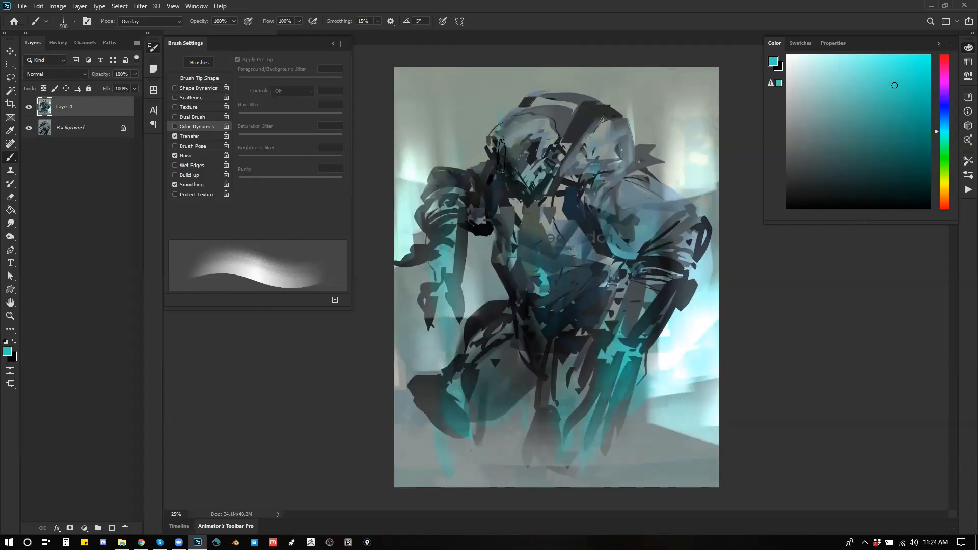
drag(520, 154, 541, 99)
Step: Choose a light orange and glaze it over the figure's face in Overlay mode
drag(942, 158, 942, 176)
click(848, 72)
click(943, 197)
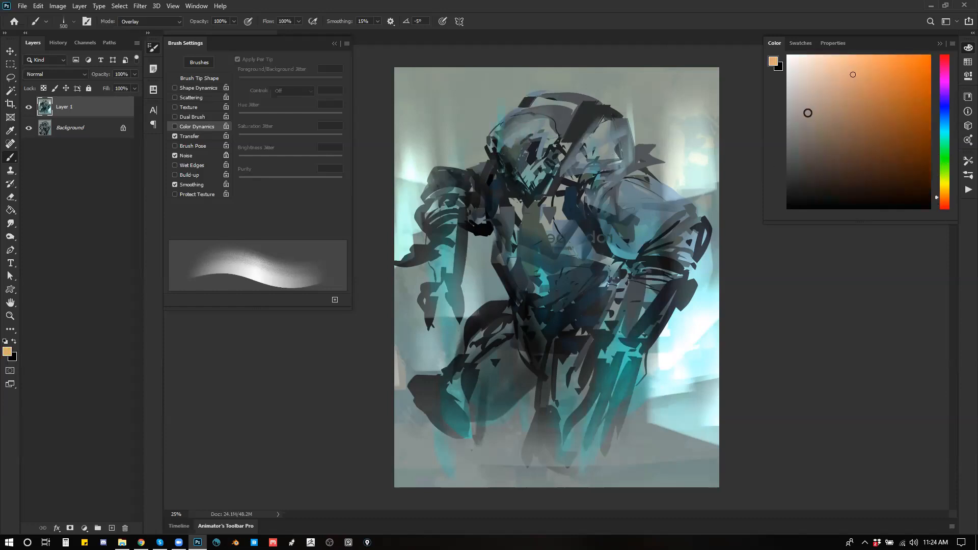
drag(504, 141, 530, 185)
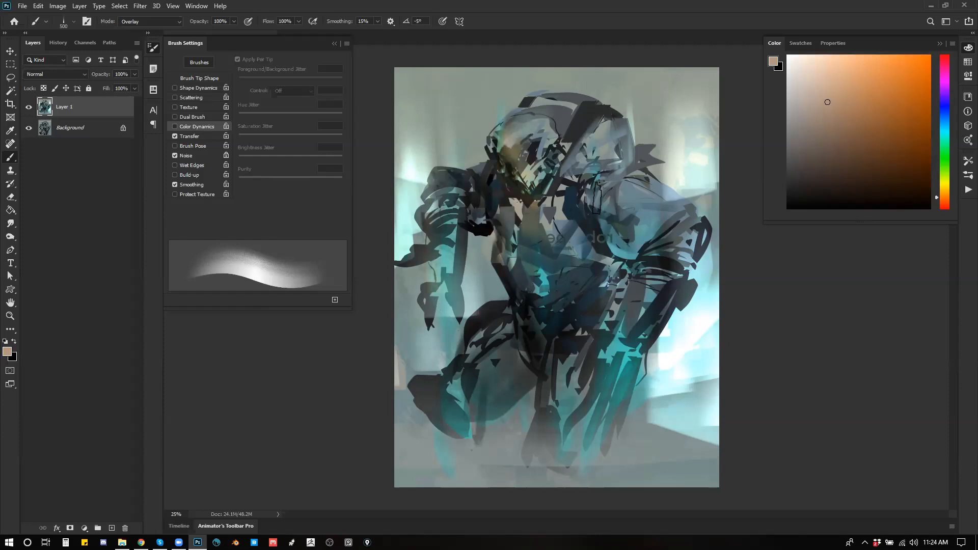
Step: Glaze a muted peach tone over the near forearm, the bent leg and the background beside the hanging arm
drag(646, 264, 627, 326)
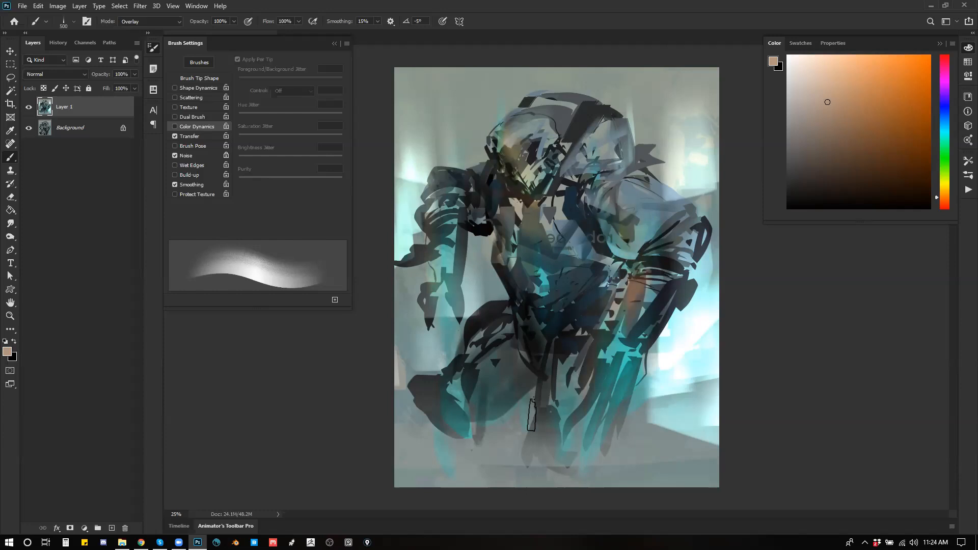
mouse_move(442, 407)
mouse_down()
mouse_move(548, 359)
mouse_move(542, 324)
mouse_up()
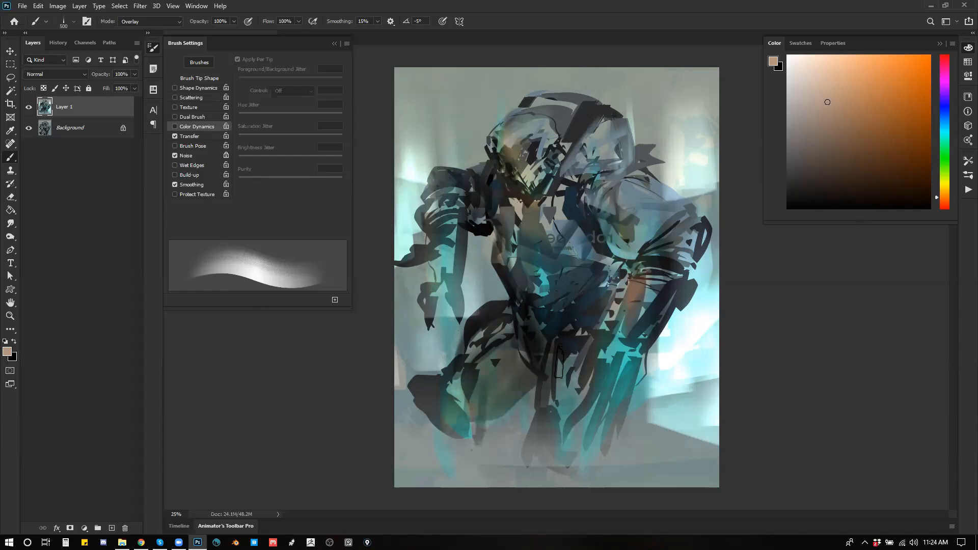
mouse_move(421, 285)
mouse_down()
mouse_move(463, 300)
mouse_move(383, 350)
mouse_move(398, 383)
mouse_up()
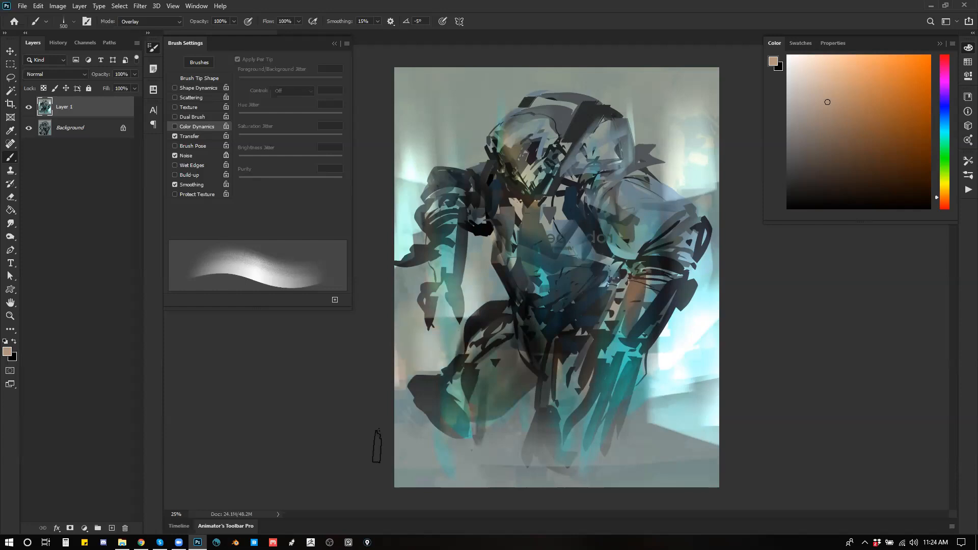
Step: Pick a dark reddish brown and glaze it across the ground and lower background with a brush enlarged to 2000 px
drag(408, 443, 570, 456)
click(949, 202)
mouse_move(431, 425)
mouse_down()
mouse_move(615, 469)
mouse_move(697, 465)
mouse_up()
key(])
mouse_move(654, 438)
mouse_down()
mouse_move(704, 420)
mouse_move(740, 429)
mouse_move(456, 450)
mouse_move(407, 411)
mouse_move(385, 425)
mouse_up()
key(])
key(])
key(])
key(])
key(])
key(])
key(])
key(])
drag(371, 375, 400, 346)
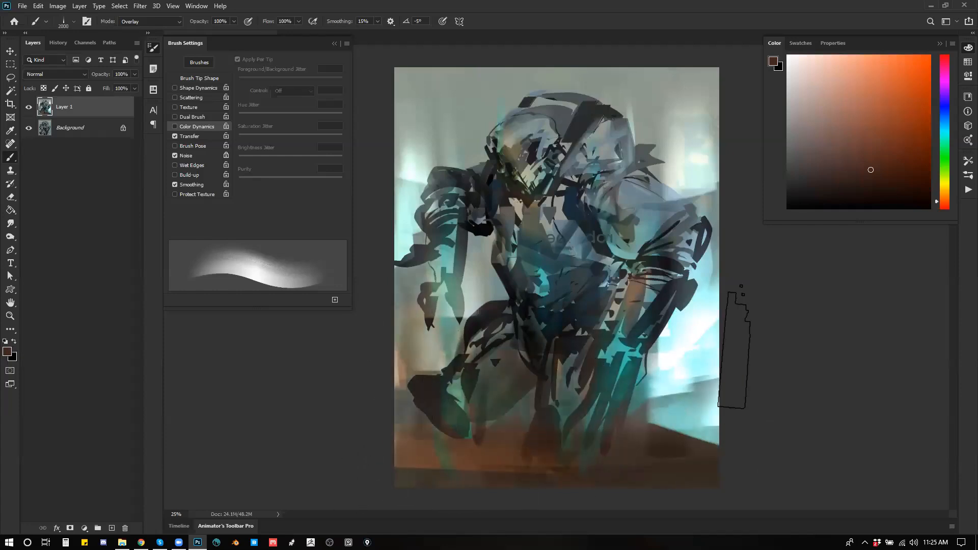
key(])
Step: Flip the painting horizontally and add two duplicates of the painted layer above it
key(ctrl+f)
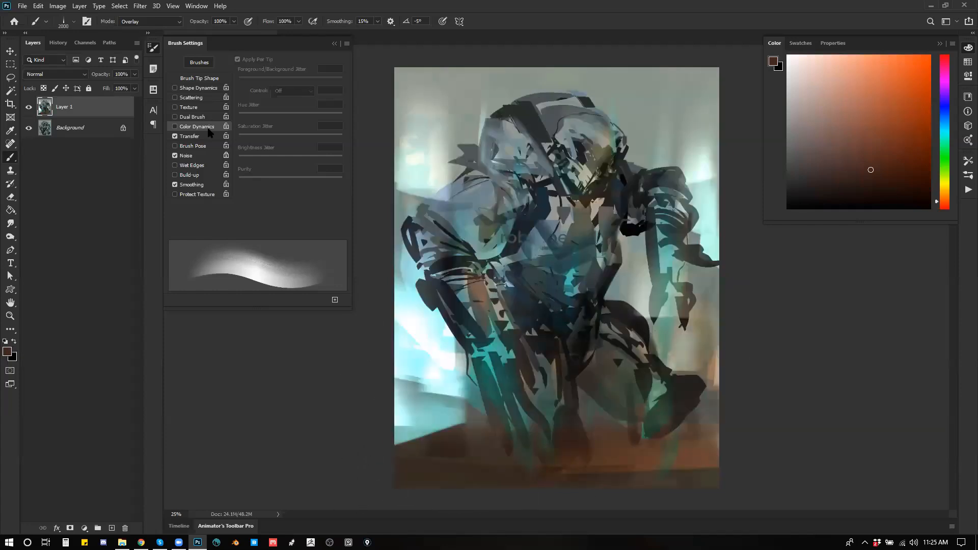
key(ctrl+j)
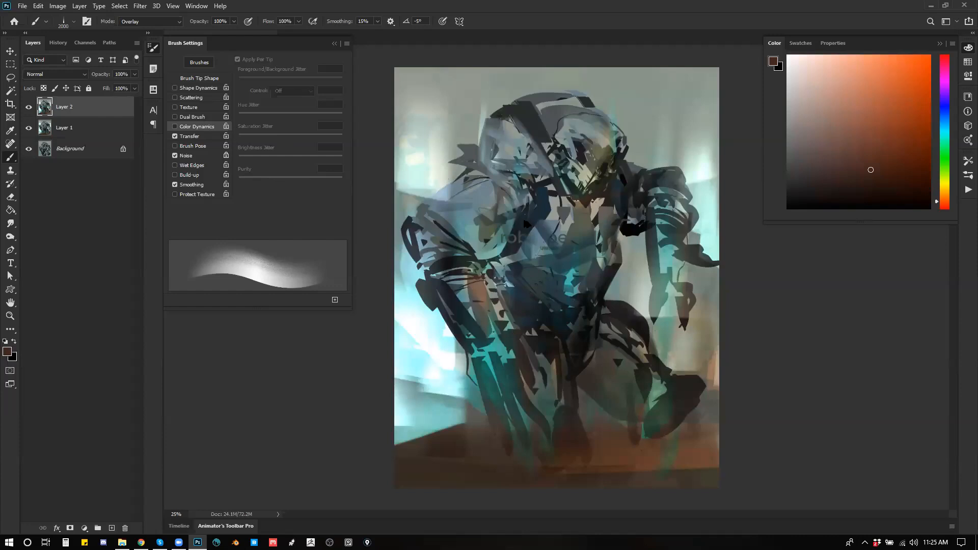
key(ctrl+j)
Step: Set the top copy's blend mode to Screen, then rotate and reposition it across the canvas with Free Transform
click(79, 76)
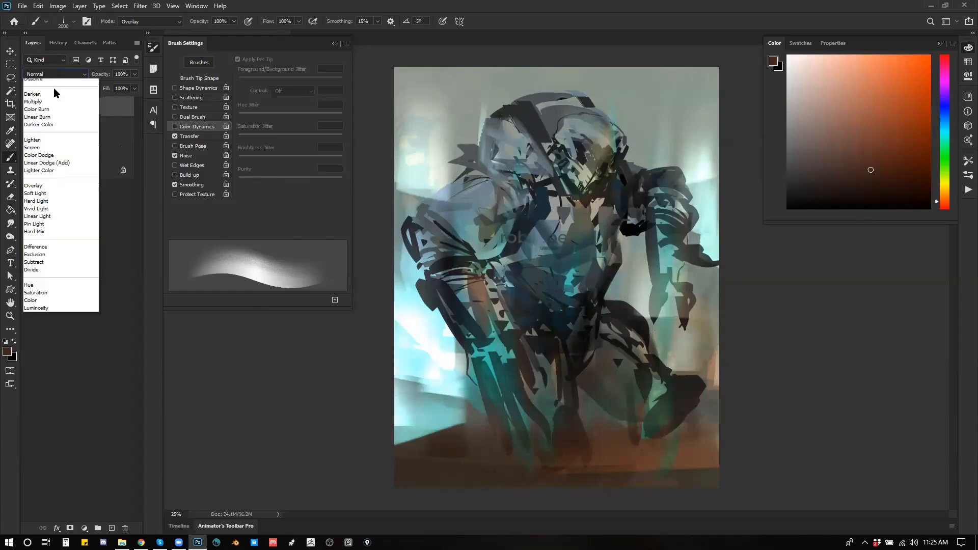
click(56, 98)
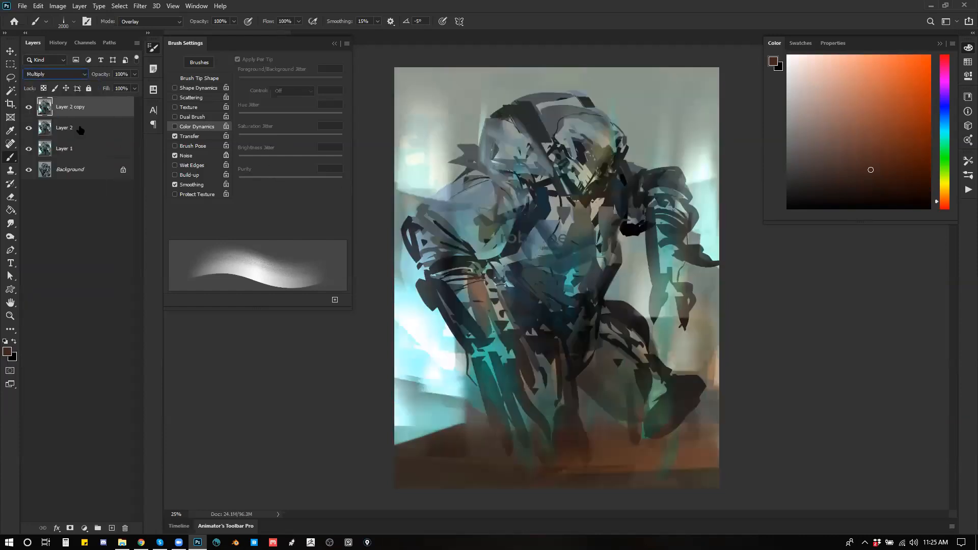
key(Down)
key(Down)
key(Down)
key(Down)
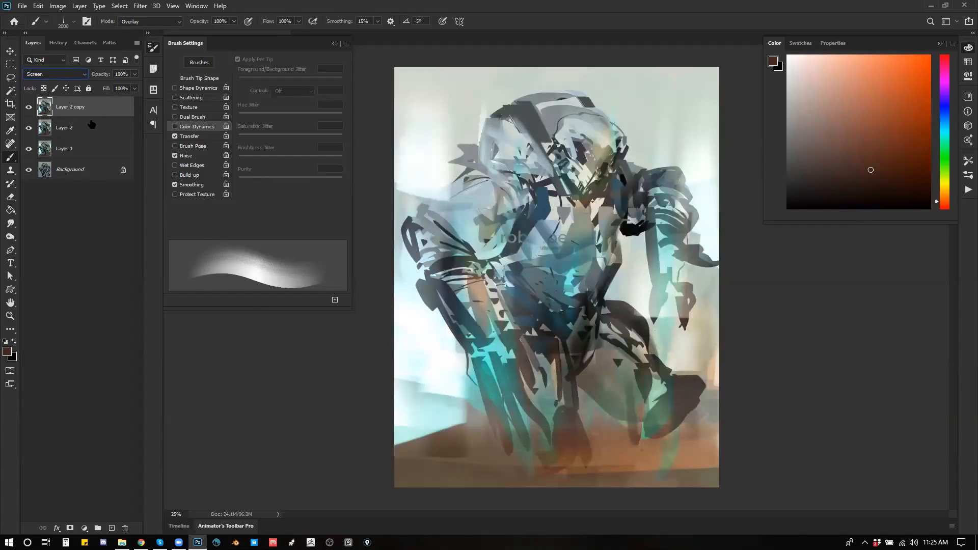
key(ctrl+t)
drag(730, 53, 544, 373)
drag(694, 197, 676, 366)
mouse_move(645, 436)
mouse_down()
mouse_move(655, 458)
mouse_move(731, 485)
mouse_move(696, 371)
mouse_move(670, 354)
mouse_up()
key(Return)
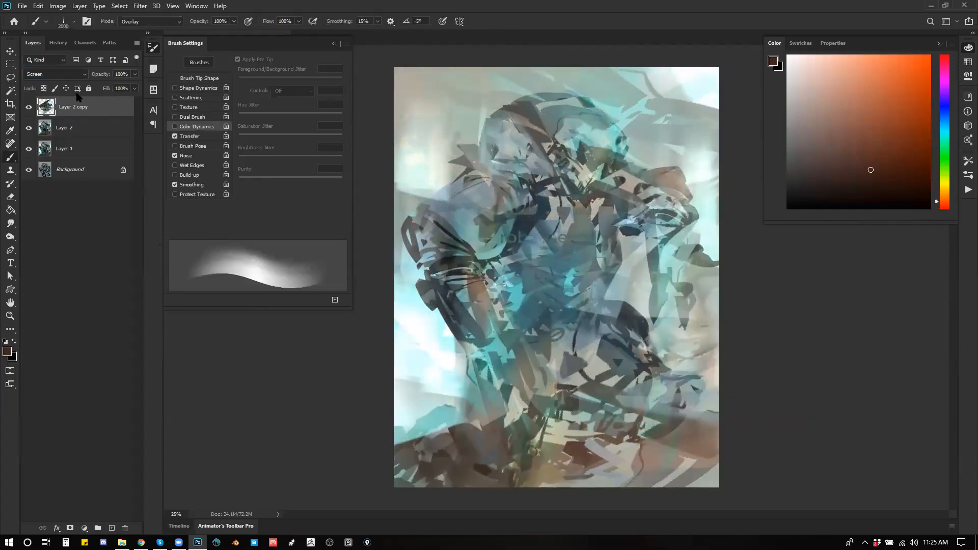
Step: Try Multiply on the rotated copy and change its blend mode to Lighten
click(70, 77)
click(70, 77)
scroll(45, 65, up, 8)
scroll(44, 62, down, 4)
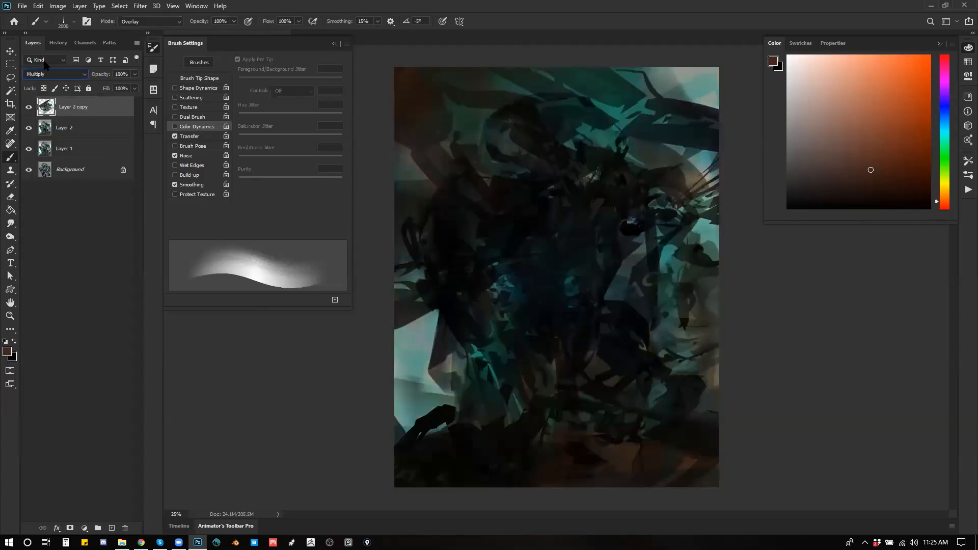
scroll(45, 64, down, 3)
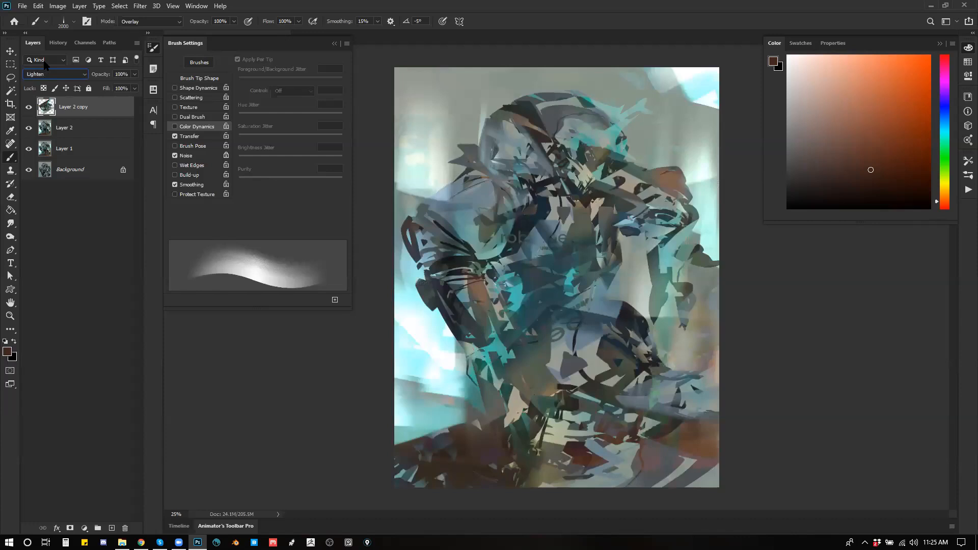
Step: Try Color Dodge, Lighter Color and Hard Light on the rotated copy and set its blend mode to Pin Light
scroll(45, 63, down, 1)
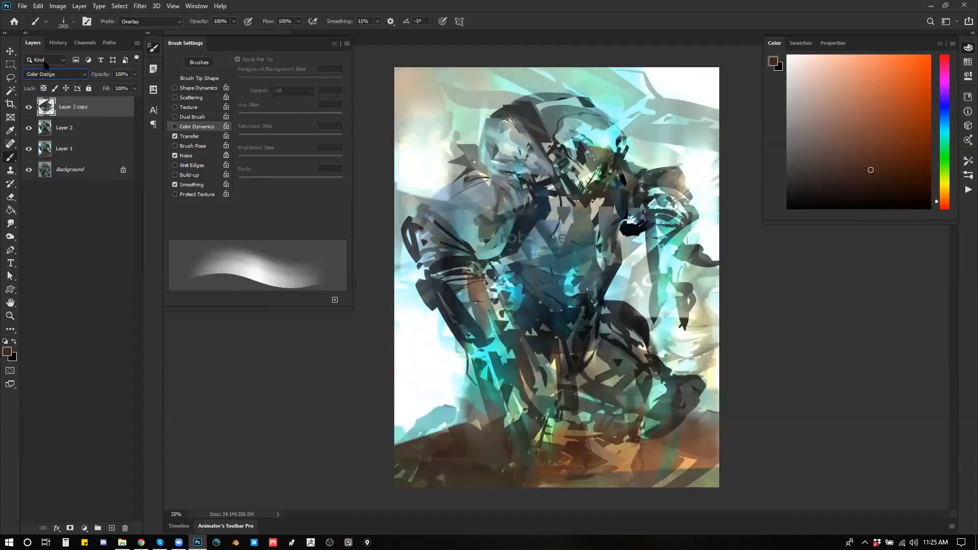
scroll(45, 64, down, 1)
scroll(45, 64, down, 2)
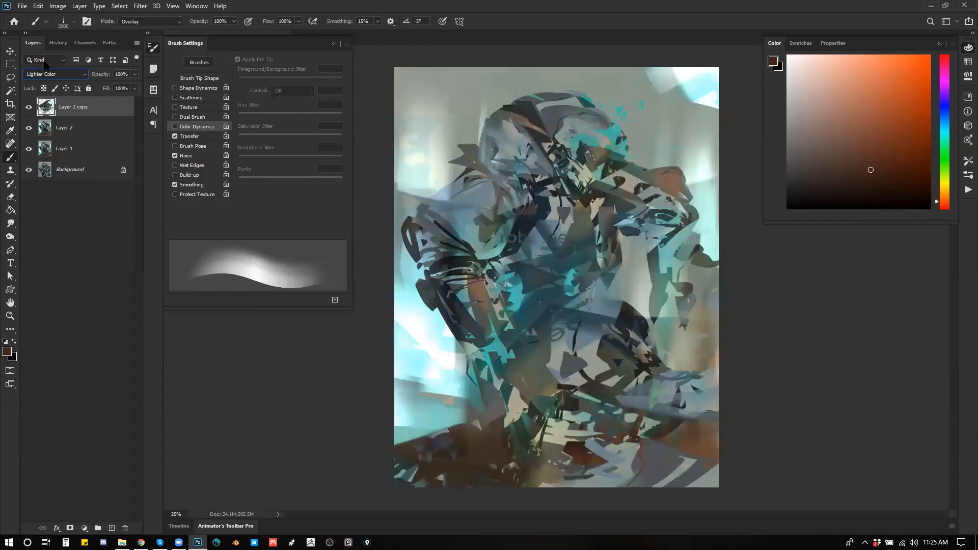
scroll(45, 64, up, 1)
scroll(45, 63, down, 3)
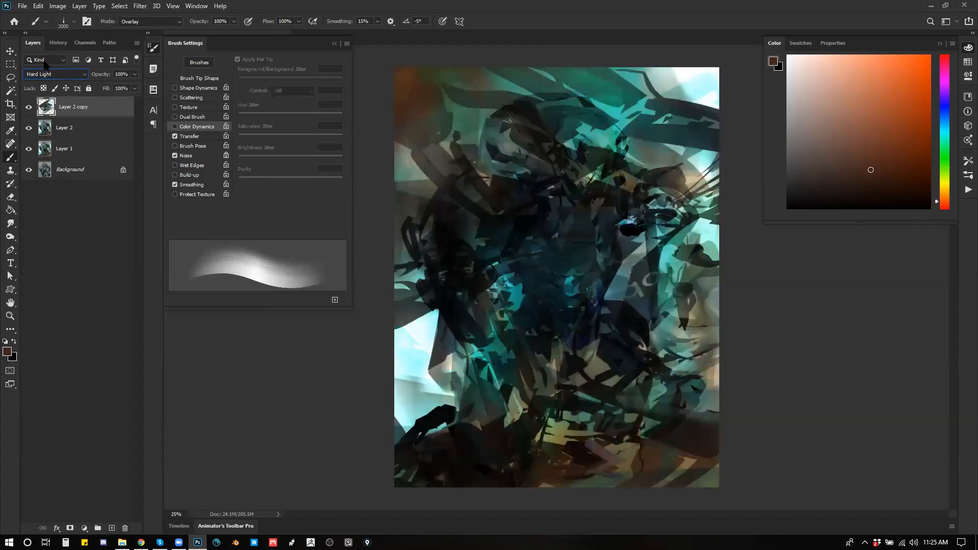
scroll(46, 65, down, 4)
scroll(46, 65, up, 2)
scroll(45, 64, down, 2)
scroll(46, 64, up, 1)
scroll(45, 64, down, 1)
scroll(45, 63, up, 1)
Step: Hide the interface panels, then rotate and reposition the Pin Light copy over the upper part of the figure with Free Transform
key(Tab)
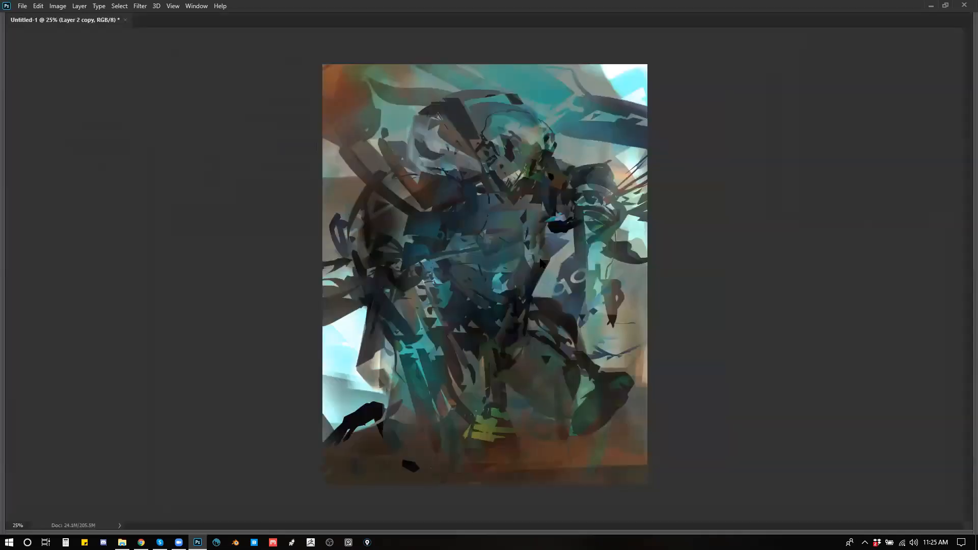
drag(800, 113, 616, 81)
drag(621, 132, 614, 103)
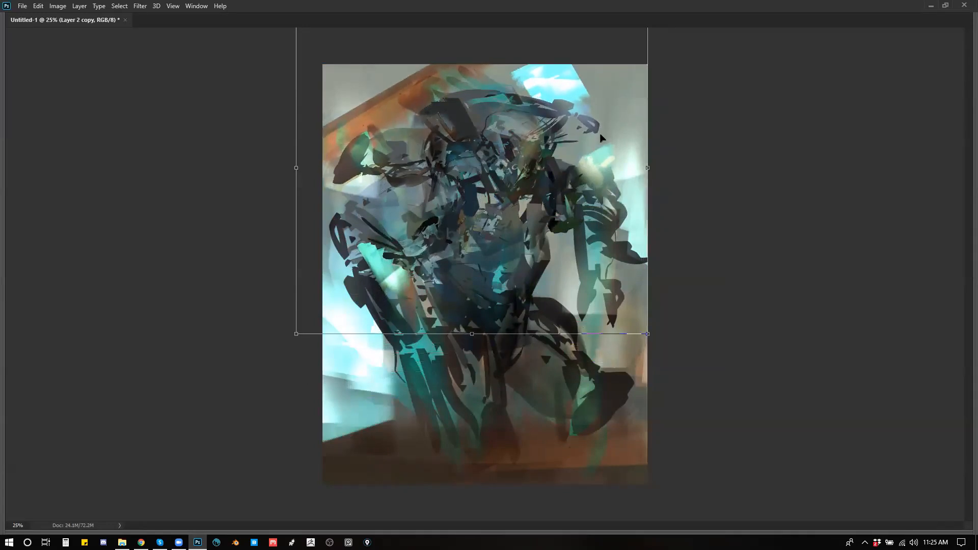
key(Return)
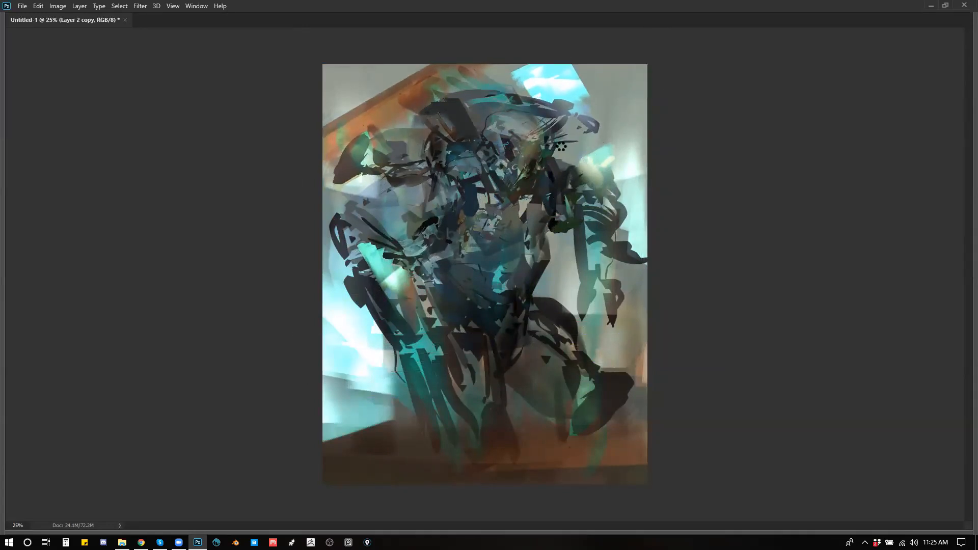
Step: Warp the Pin Light copy so its shapes bend around the figure's head and shoulders
key(ctrl+t)
right_click(483, 151)
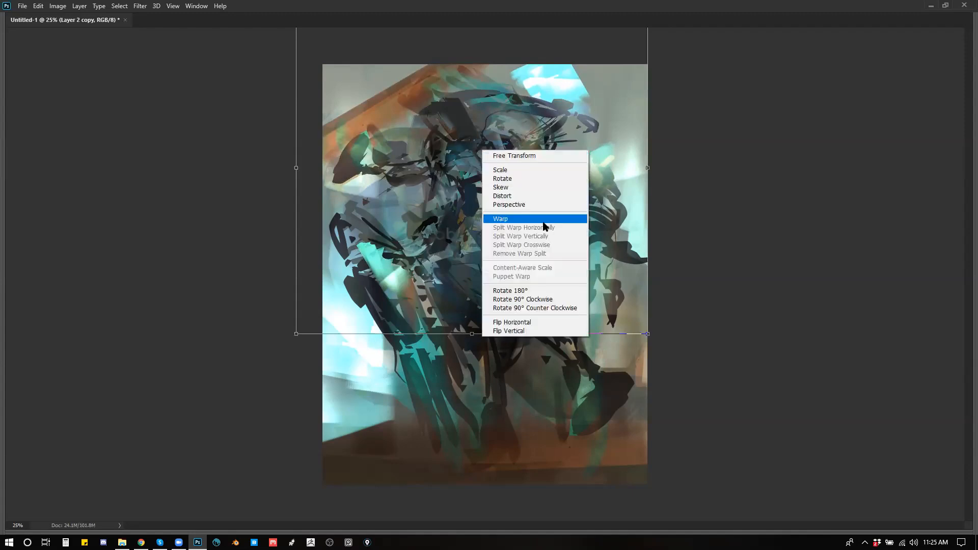
click(507, 221)
drag(380, 97, 338, 54)
drag(560, 120, 620, 409)
key(Return)
Step: Duplicate the warped copy, then transform and shift the duplicate so its texture covers the figure's legs and the lower background
key(ctrl+j)
key(ctrl+t)
drag(714, 189, 548, 163)
drag(660, 278, 771, 227)
drag(825, 267, 710, 127)
drag(639, 218, 560, 252)
drag(794, 153, 429, 245)
drag(725, 206, 555, 153)
drag(562, 357, 628, 314)
drag(838, 176, 656, 130)
drag(880, 142, 887, 173)
mouse_move(738, 207)
mouse_down()
mouse_move(781, 249)
mouse_move(769, 290)
mouse_up()
key(Return)
mouse_move(579, 342)
mouse_down()
mouse_move(586, 288)
mouse_move(571, 331)
mouse_up()
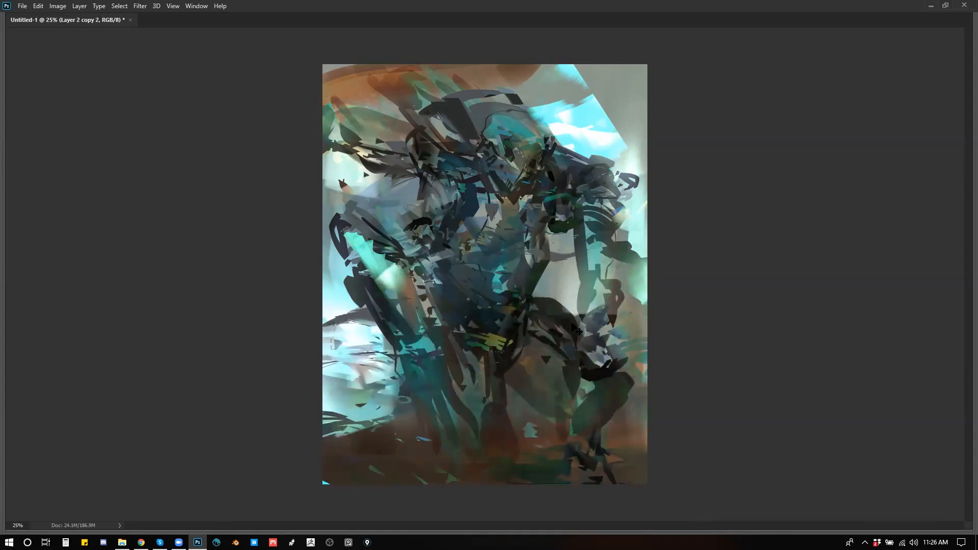
mouse_move(586, 347)
mouse_down()
mouse_move(551, 293)
mouse_move(591, 325)
mouse_move(495, 347)
mouse_up()
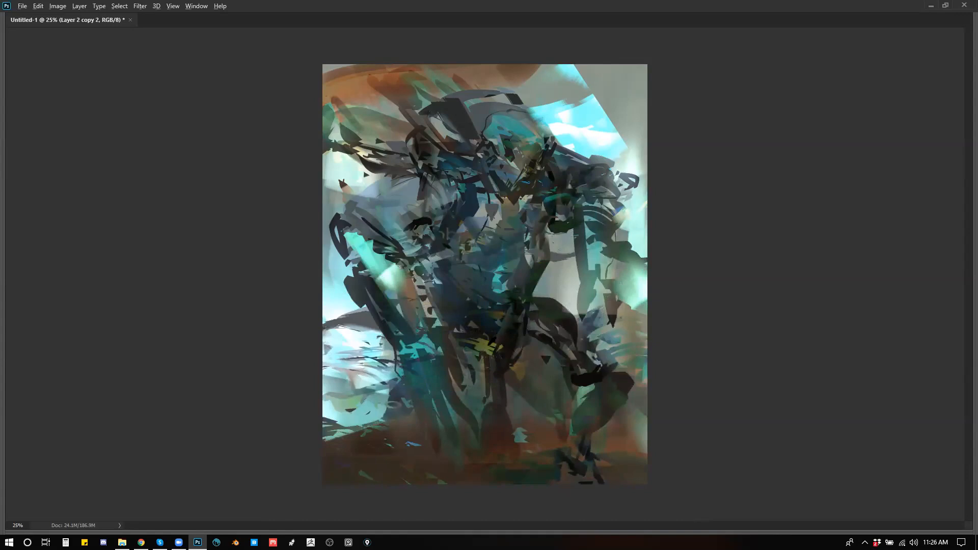
Step: Sample olive from the patch at the waist and glaze it over the background at the canvas's left edge with a 400 px brush
drag(320, 356, 407, 383)
key(bracketleft)
key(bracketleft)
key(bracketleft)
key(bracketleft)
alt+click(468, 356)
key(ctrl+z)
key(bracketleft)
key(bracketleft)
mouse_move(362, 329)
mouse_down()
mouse_move(373, 340)
mouse_move(392, 335)
mouse_up()
Step: Bring back the panels, merge the two texture copies and set the merged layer's blend mode to Pin Light
key(Tab)
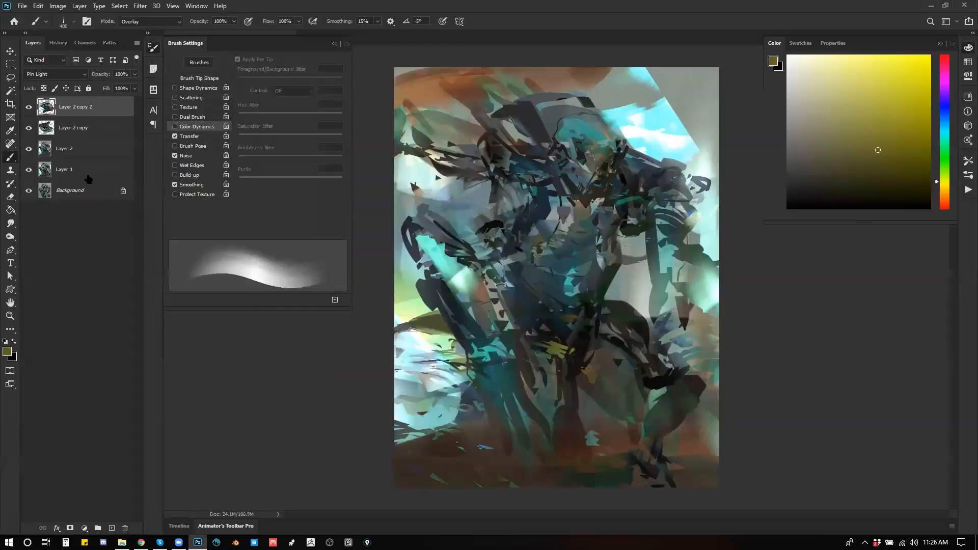
click(55, 74)
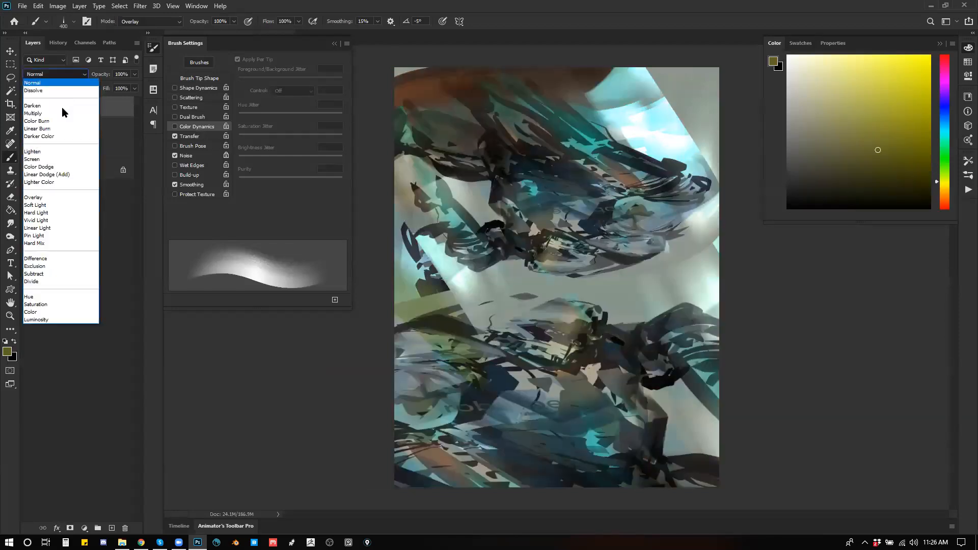
click(53, 236)
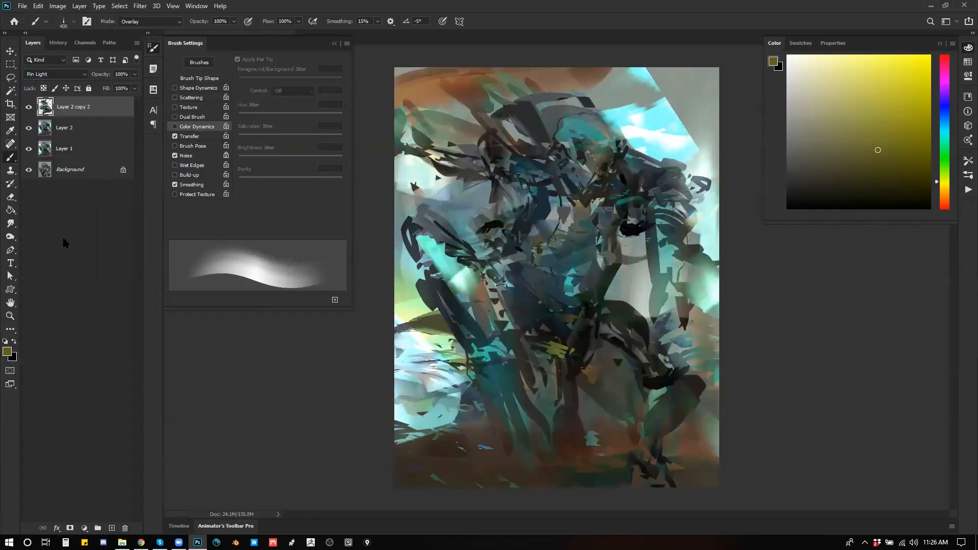
Step: Partly erase the merged texture over the background and around the figure with a textured eraser at 40% opacity, undoing the last strokes
key(e)
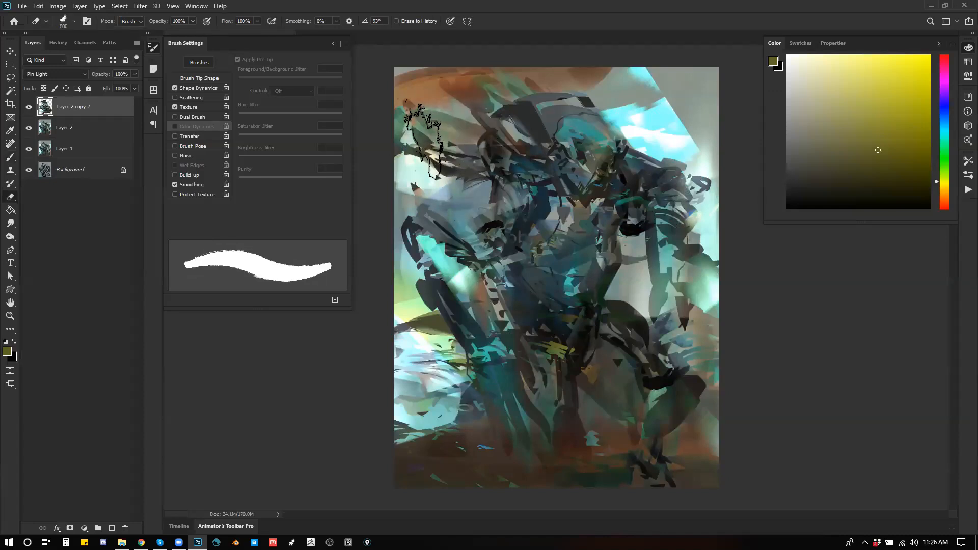
key(4)
drag(422, 148, 480, 121)
mouse_move(418, 122)
mouse_down()
mouse_move(437, 86)
mouse_move(677, 99)
mouse_move(663, 184)
mouse_up()
mouse_move(452, 269)
mouse_down()
mouse_move(406, 348)
mouse_move(480, 417)
mouse_up()
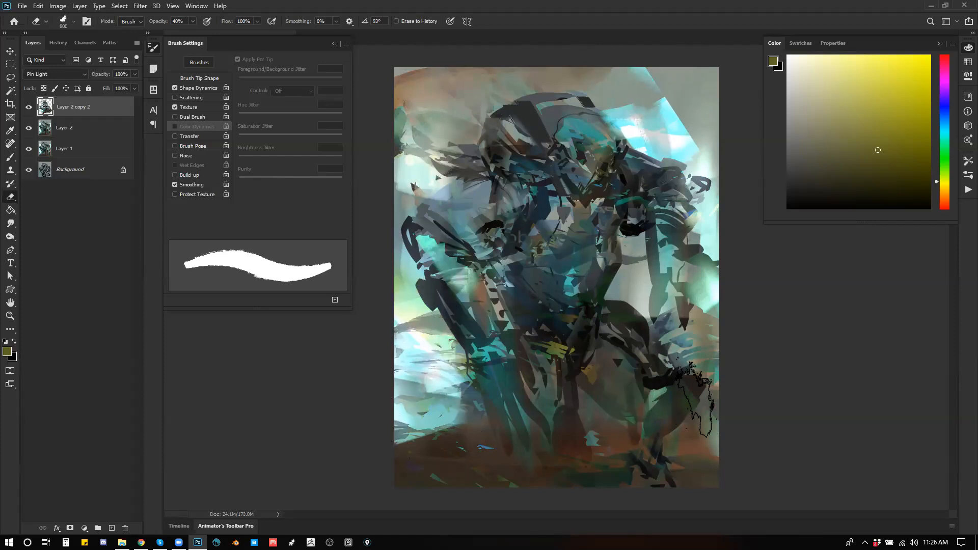
mouse_move(710, 87)
mouse_down()
mouse_move(688, 87)
mouse_move(618, 131)
mouse_move(642, 93)
mouse_move(326, 116)
mouse_up()
drag(400, 152, 538, 151)
key(ctrl+z)
key(ctrl+z)
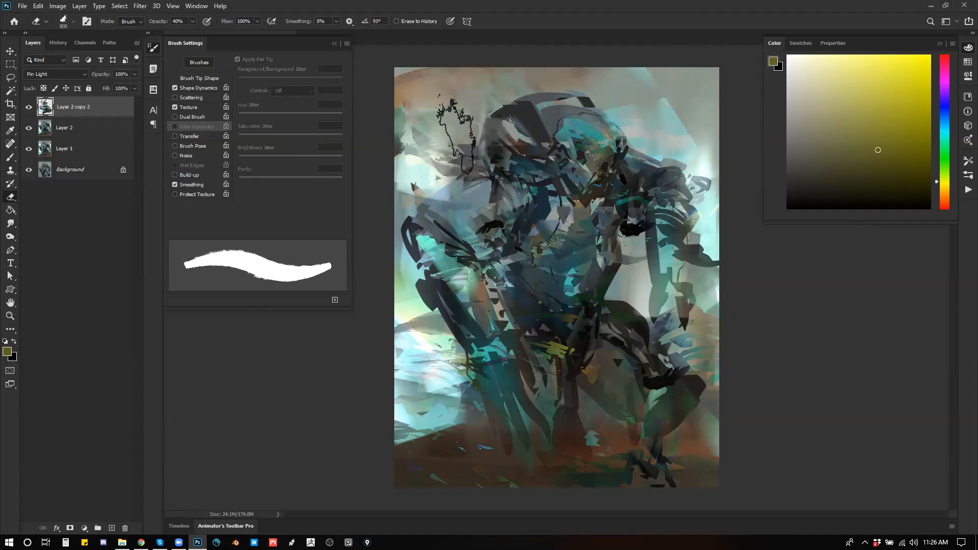
Step: Choose the jagged 200 px brush from the Drawing group, sample teal from the painting, reduce the brush to 175 px and flip the painting horizontally
key(b)
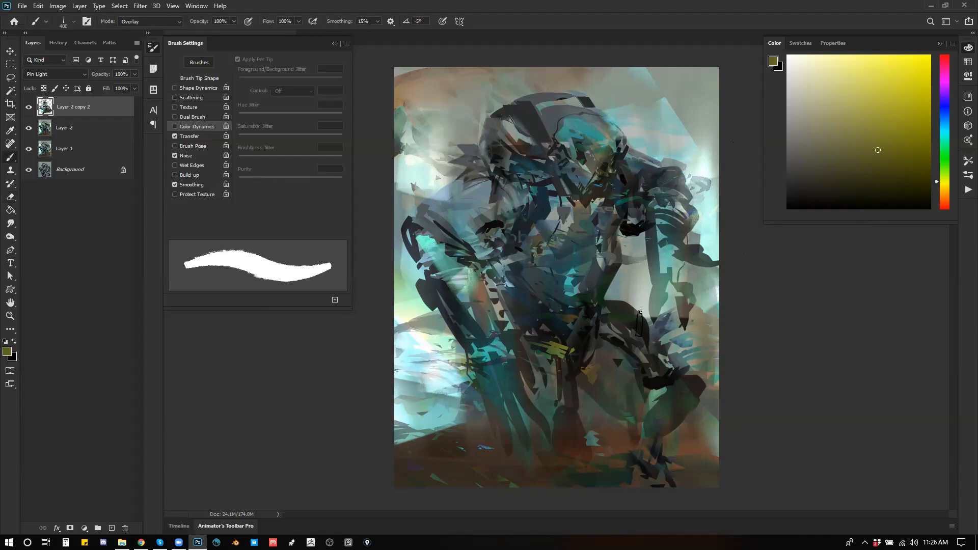
right_click(807, 278)
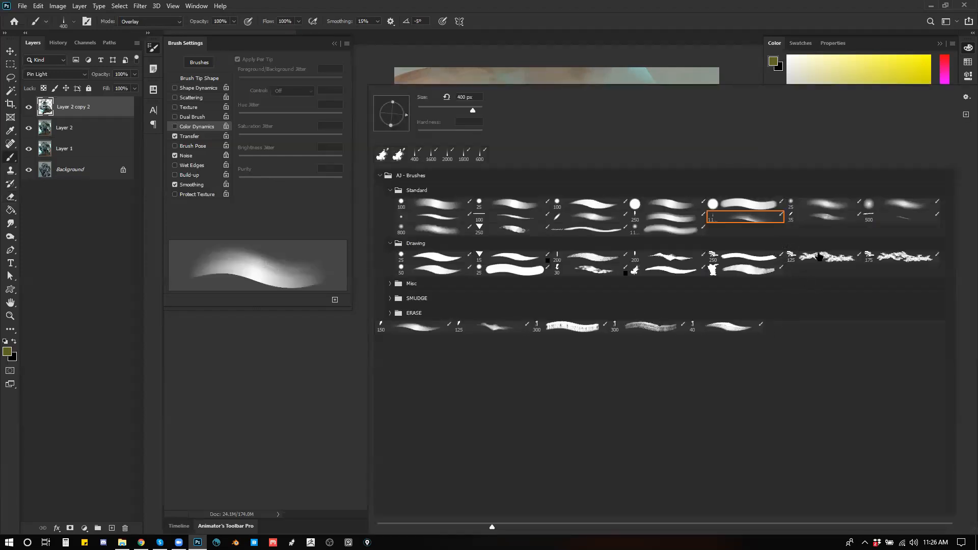
click(682, 258)
click(295, 425)
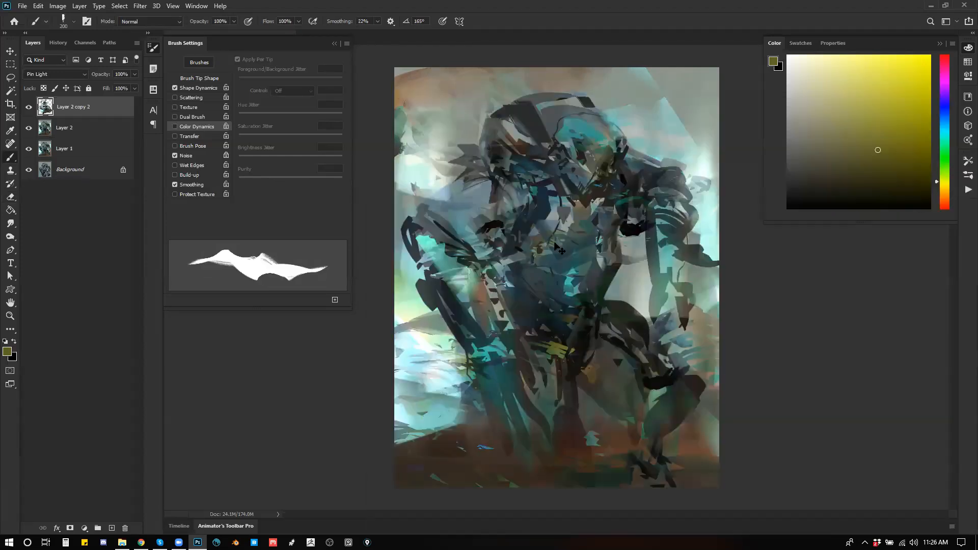
alt+click(516, 133)
key([)
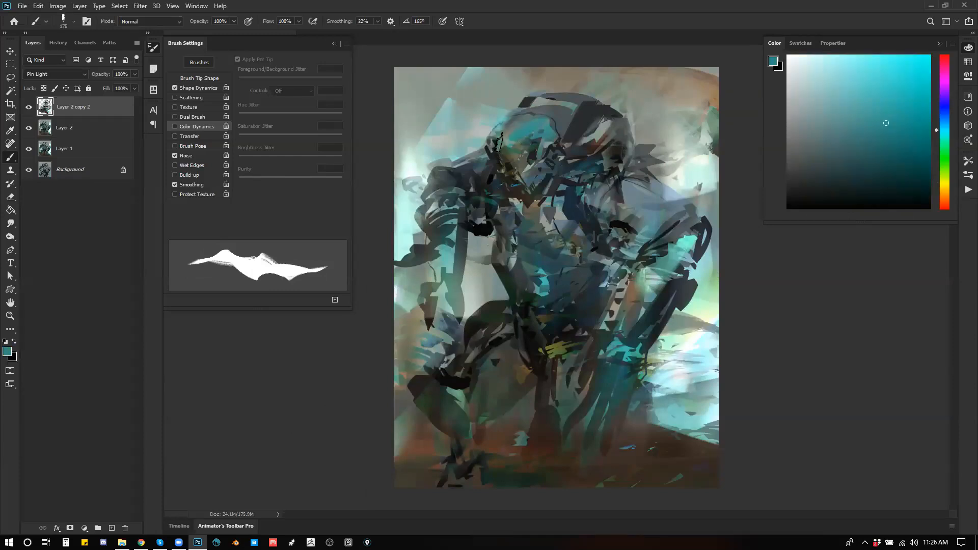
Step: Stamp the visible painting onto a new layer and merge it with the texture copy and Layer 2
key(ctrl+alt+shift+e)
shift+click(84, 153)
key(ctrl+e)
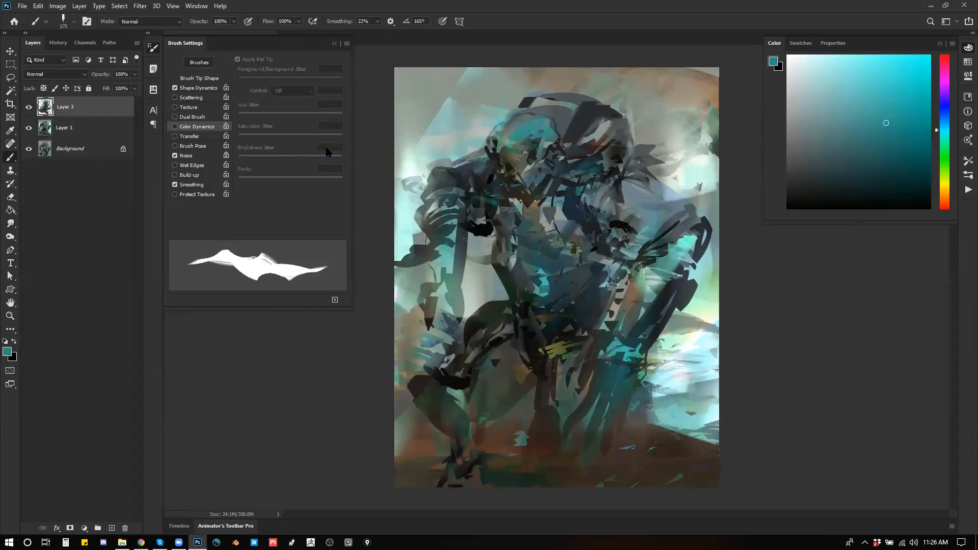
Step: Paint teal strokes over the crown of the head and touch up the face with colours sampled from it
key([)
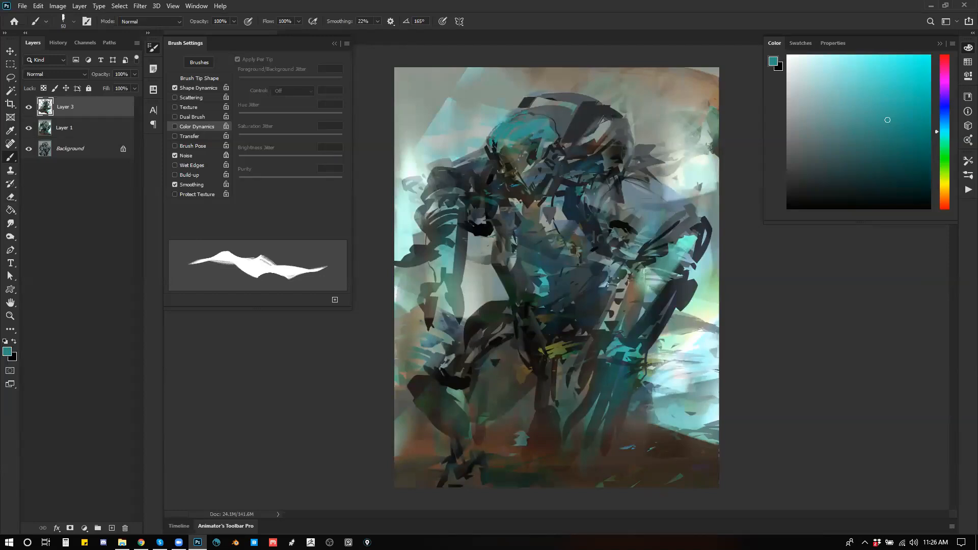
alt+click(523, 152)
key(bracketright)
key(bracketright)
key(bracketright)
key(bracketright)
key(bracketright)
key(bracketright)
key(bracketright)
key(bracketright)
key(bracketright)
key(bracketright)
key(bracketright)
key(bracketright)
drag(501, 159, 511, 176)
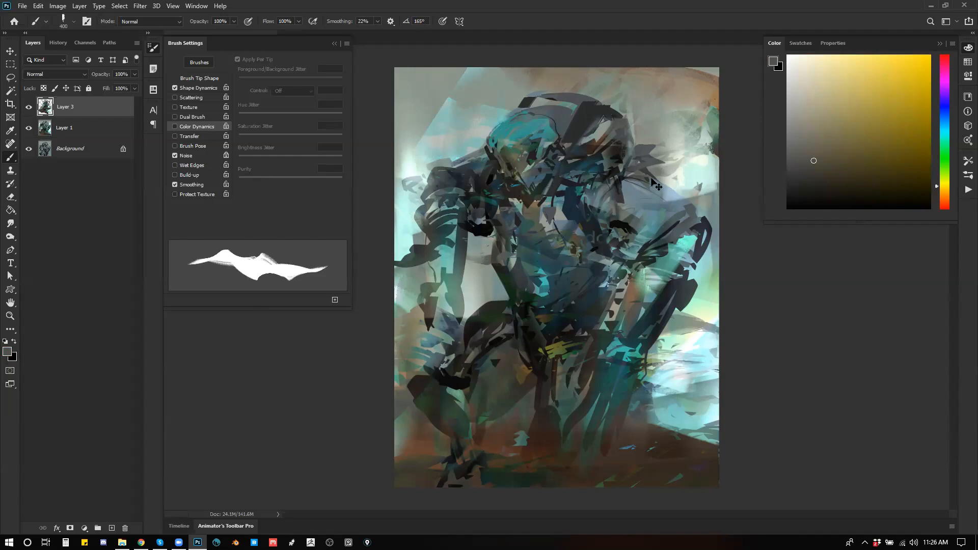
Step: Flip the painting back and paint black strokes beside the jaw with a 90 px brush
key(h)
key(d)
key(bracketleft)
key(bracketleft)
key(bracketleft)
key(bracketleft)
key(bracketleft)
key(bracketleft)
key(bracketleft)
mouse_move(619, 170)
mouse_down()
mouse_move(622, 198)
mouse_move(615, 186)
mouse_up()
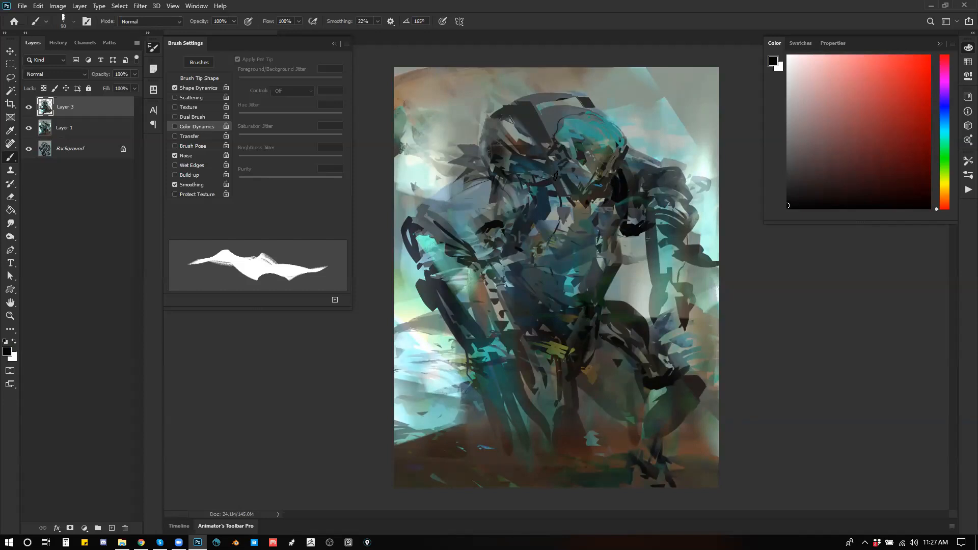
Step: Sample a light grey and paint angular strokes along the neck and upper chest, enlarging the brush to 125 px
alt+click(555, 184)
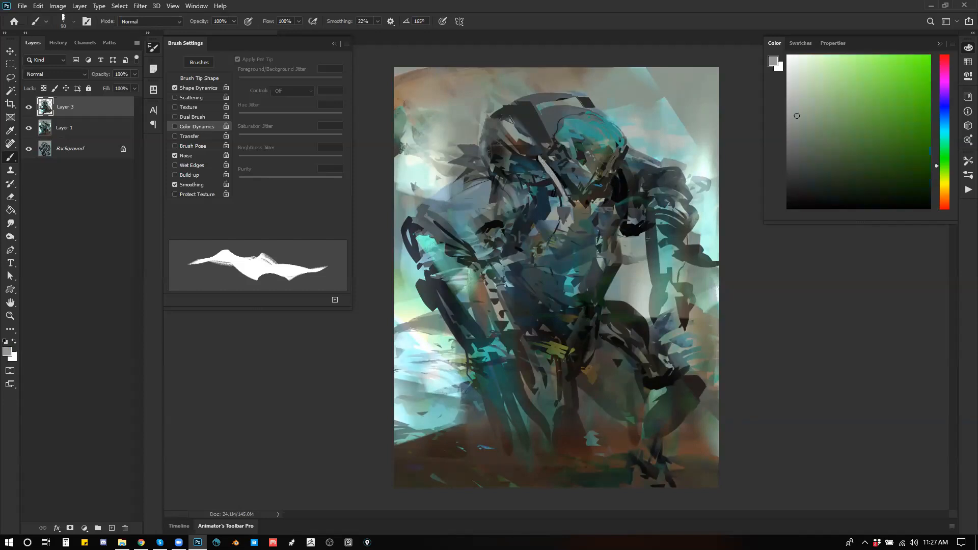
alt+click(557, 207)
drag(555, 184, 536, 172)
key(bracketright)
alt+click(545, 219)
alt+click(546, 203)
drag(544, 210, 521, 234)
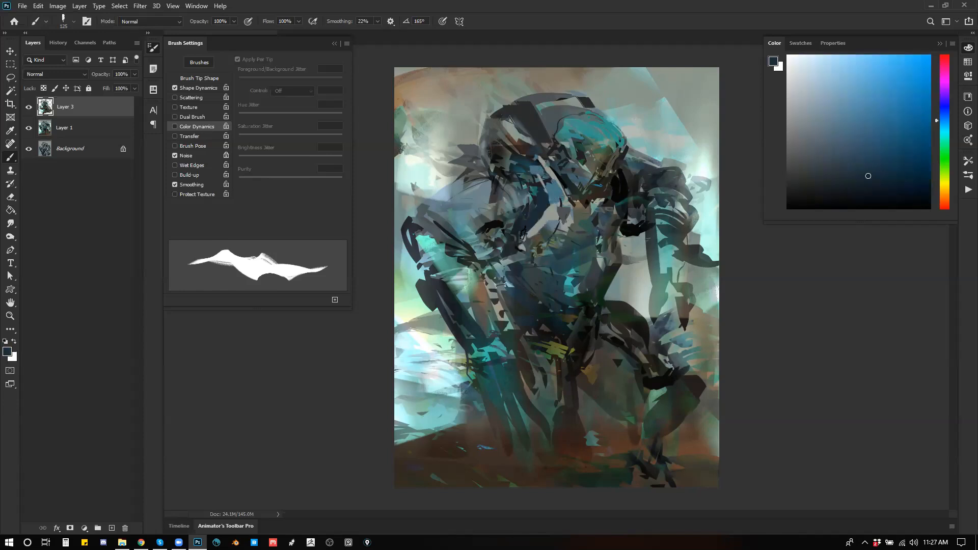
Step: Reset the colour to black and deepen the shadows along the chest's edge, under the bent arm and down the waist
key(d)
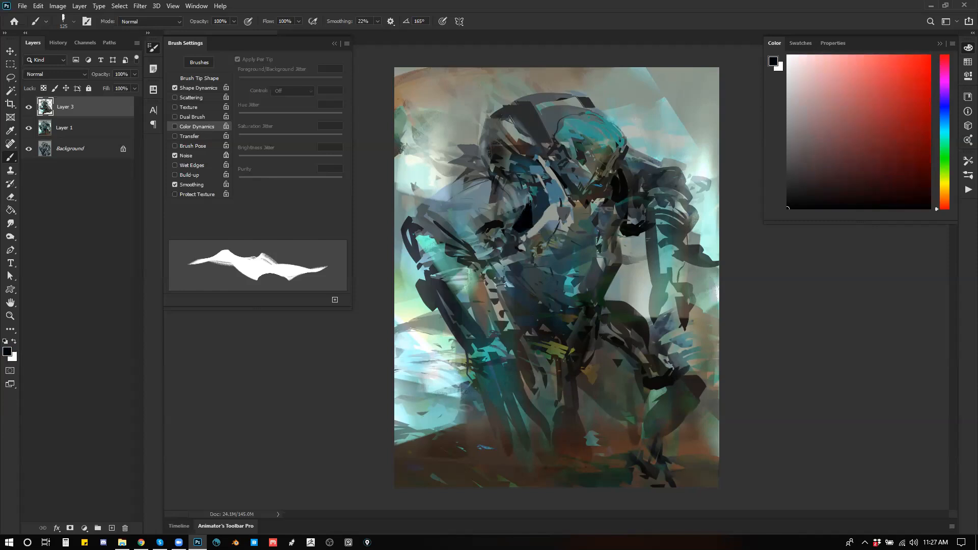
alt+click(622, 218)
mouse_move(618, 234)
mouse_down()
mouse_move(619, 269)
mouse_move(601, 299)
mouse_up()
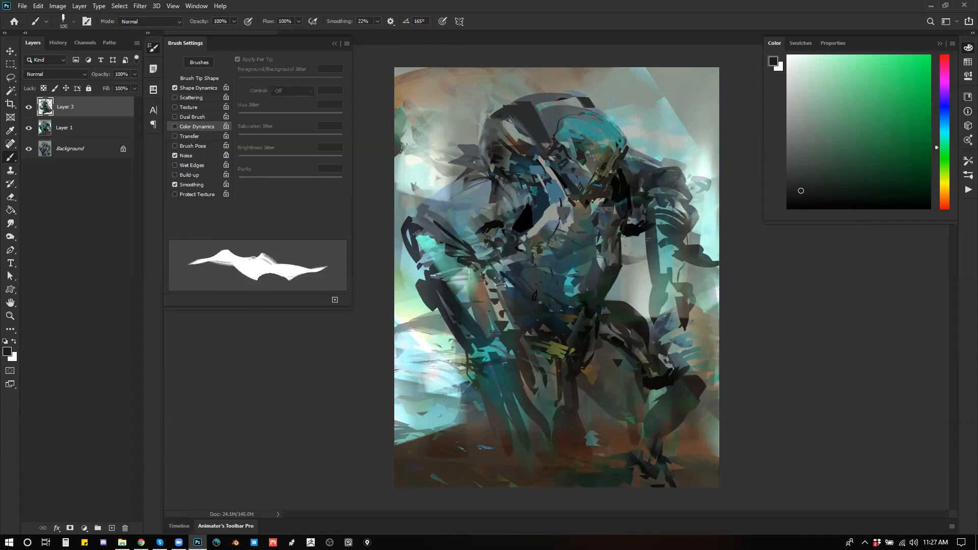
drag(499, 263, 524, 290)
key(d)
drag(500, 250, 471, 264)
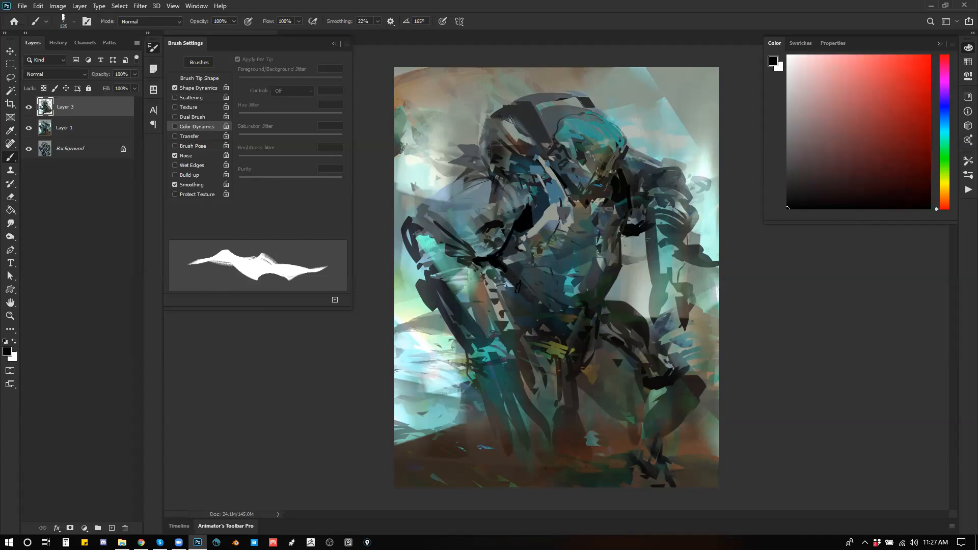
mouse_move(490, 281)
mouse_down()
mouse_move(538, 331)
mouse_move(530, 307)
mouse_move(540, 308)
mouse_move(485, 278)
mouse_move(504, 301)
mouse_up()
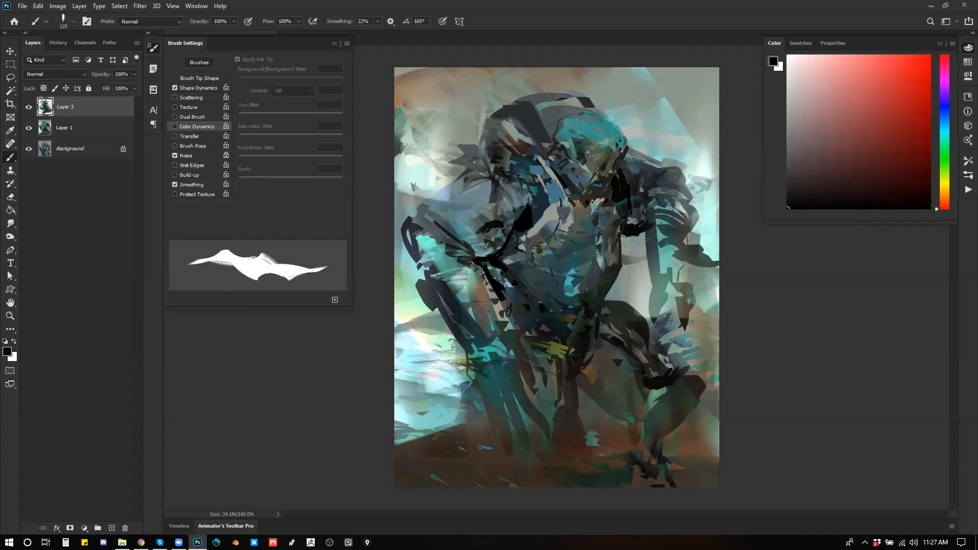
Step: Sample colours from the arm and block in both forearms with muted green strokes, enlarging the brush to 200 px
alt+click(426, 255)
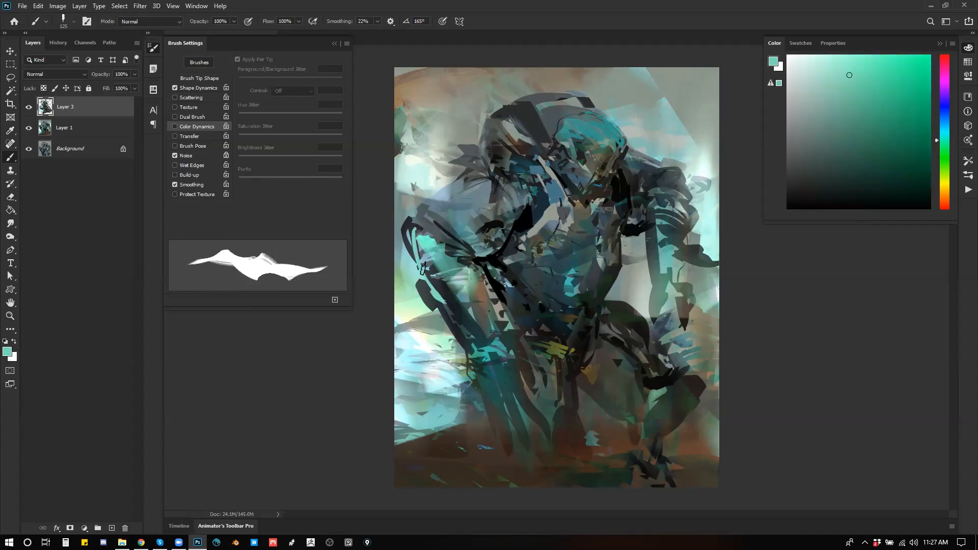
alt+click(450, 309)
alt+click(449, 305)
key(bracketright)
mouse_move(412, 230)
mouse_down()
mouse_move(452, 314)
mouse_move(432, 243)
mouse_move(458, 241)
mouse_move(463, 314)
mouse_move(507, 359)
mouse_up()
key(bracketright)
alt+click(458, 296)
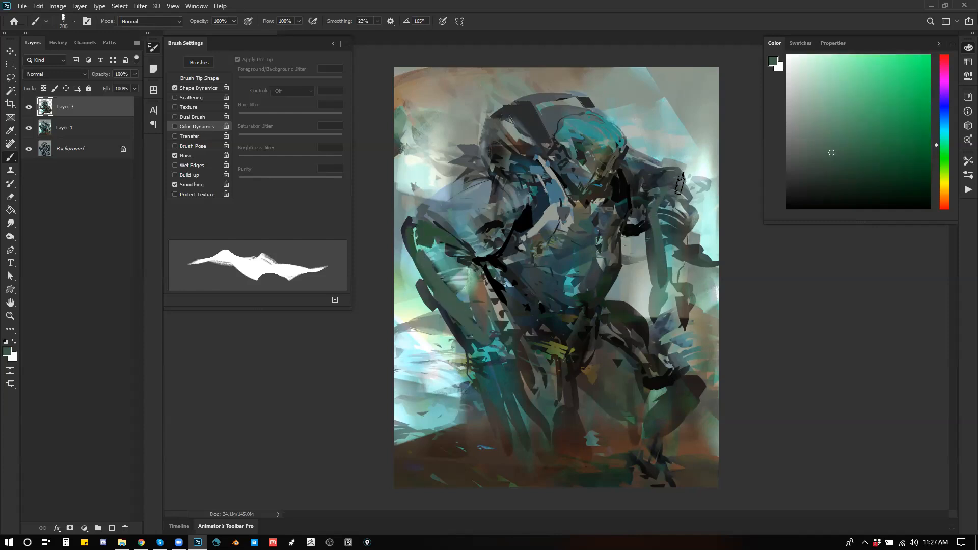
mouse_move(668, 191)
mouse_down()
mouse_move(690, 223)
mouse_move(682, 273)
mouse_move(691, 242)
mouse_move(680, 279)
mouse_up()
mouse_move(681, 243)
mouse_down()
mouse_move(687, 296)
mouse_move(669, 266)
mouse_up()
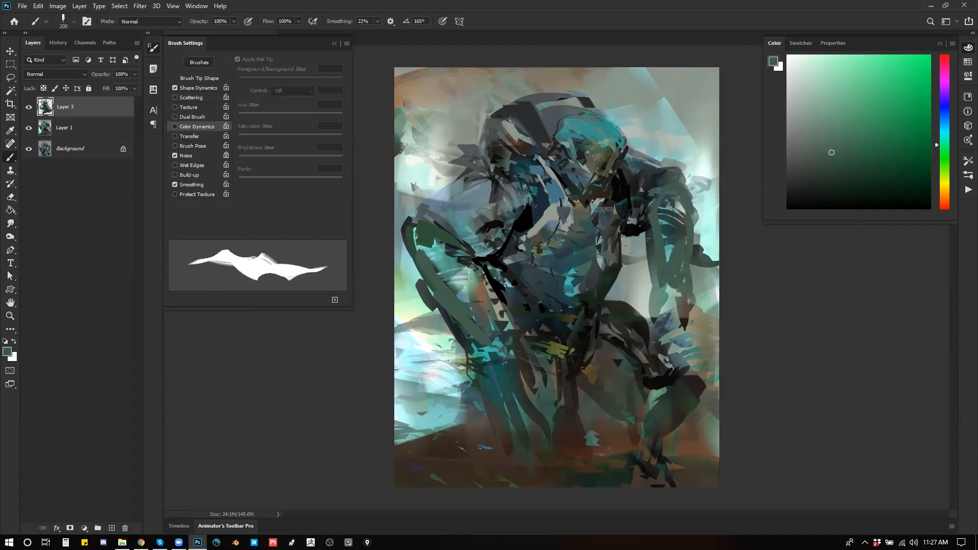
Step: Sample a pale blue-grey and define the shoulder above the bent arm with pale and mid-grey strokes using a 90 px brush
alt+click(468, 188)
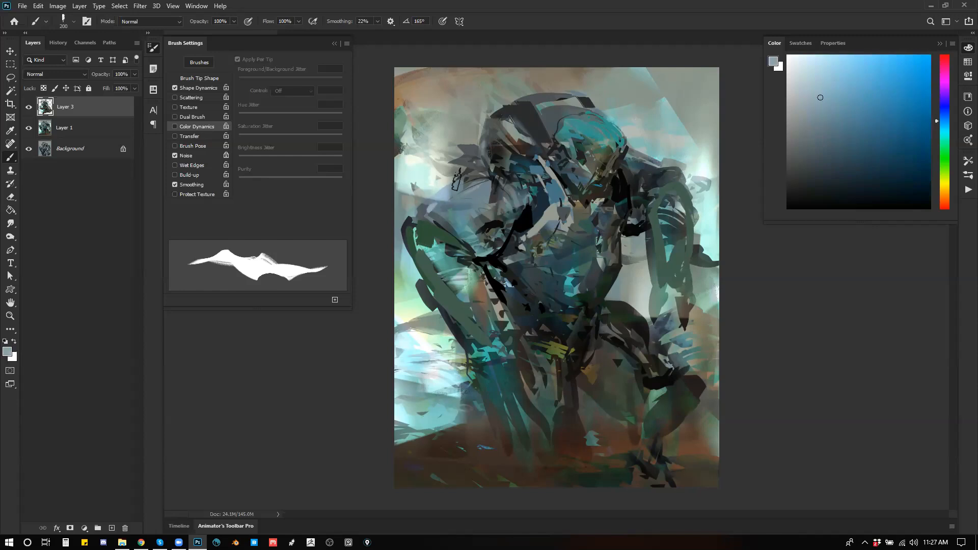
key(bracketleft)
key(bracketleft)
key(bracketleft)
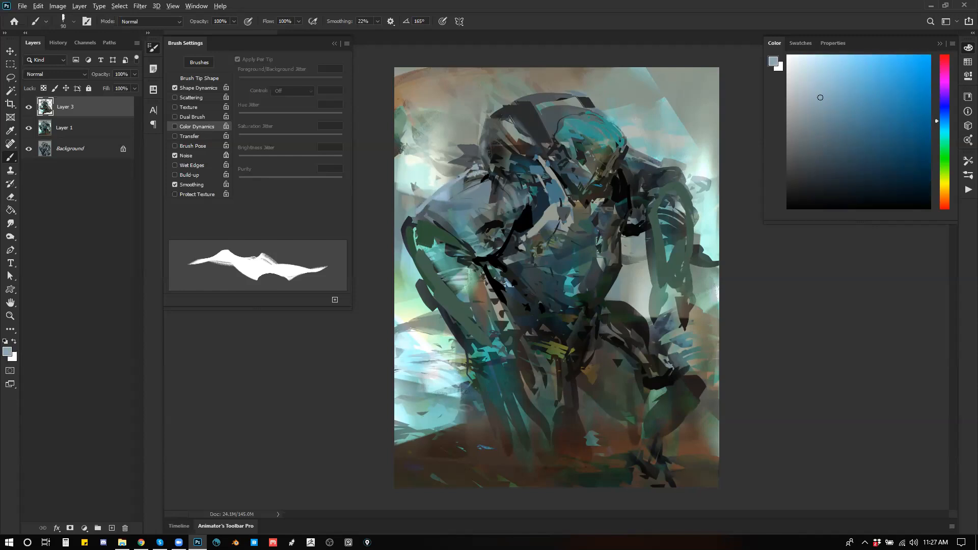
alt+click(475, 174)
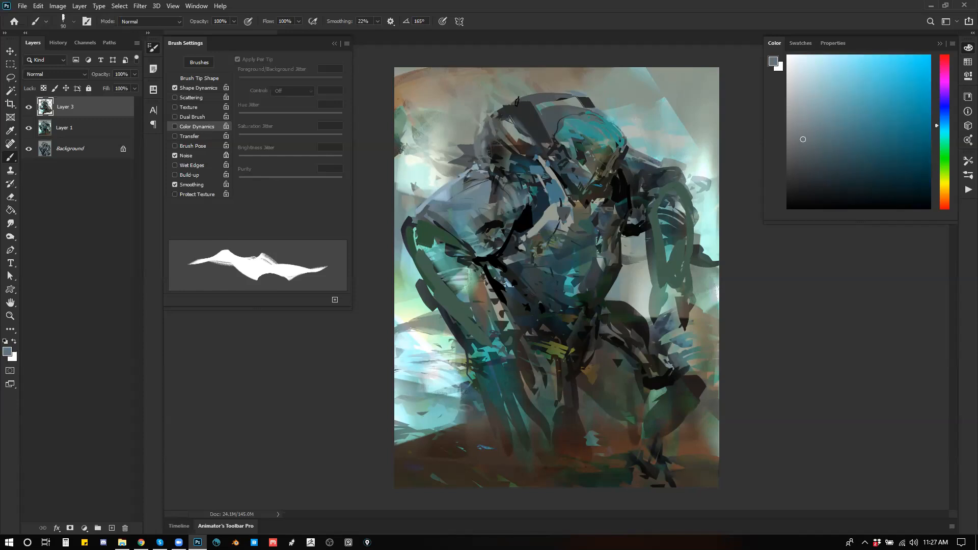
Step: Reset the colour to black and outline the bent arm's shoulder, neck and head, adding sampled dark blue strokes down the chest
alt+click(454, 182)
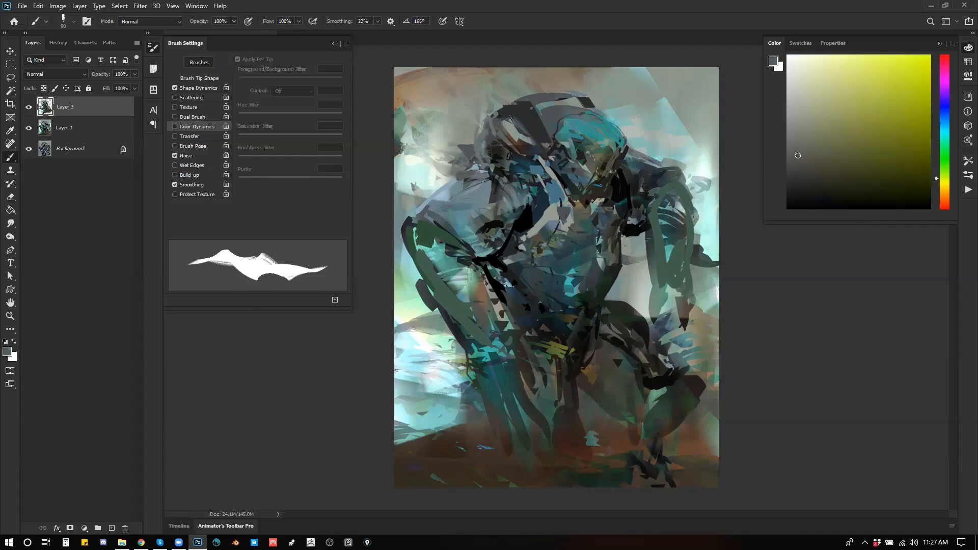
key(d)
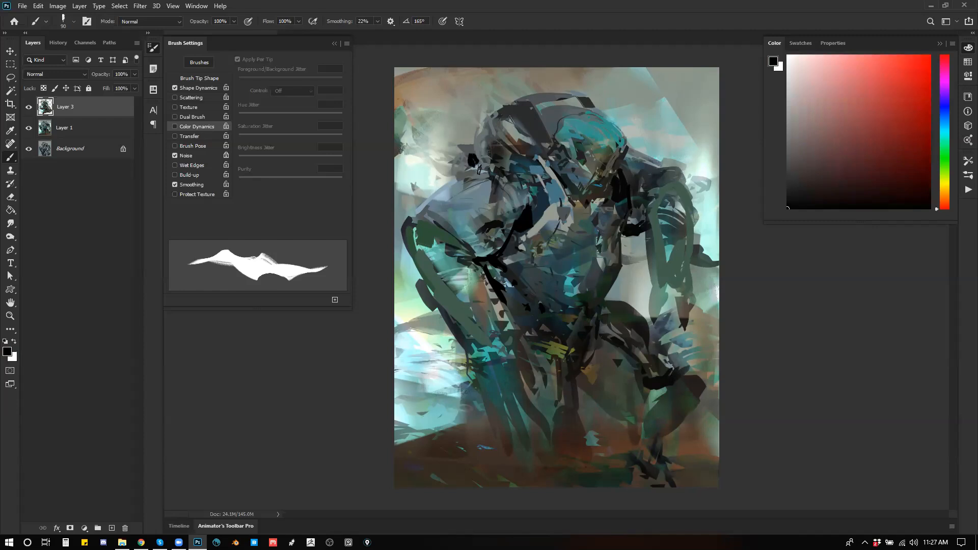
mouse_move(532, 195)
mouse_down()
mouse_move(541, 155)
mouse_move(546, 194)
mouse_up()
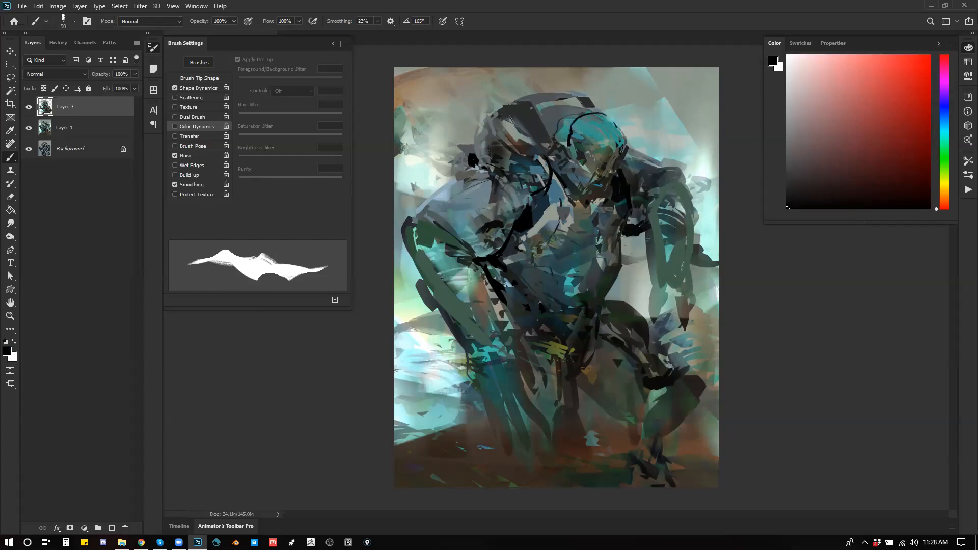
alt+click(545, 202)
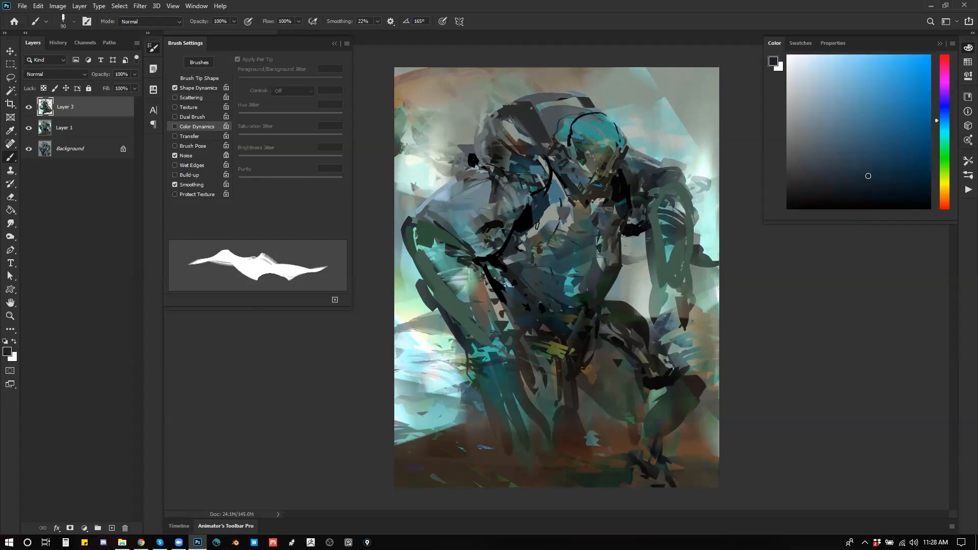
drag(546, 213, 512, 244)
Step: Mirror the canvas, refine the jaw, neck and chest with teal, black and dark grey strokes at 70 px, and mirror it back
key(ctrl+shift+h)
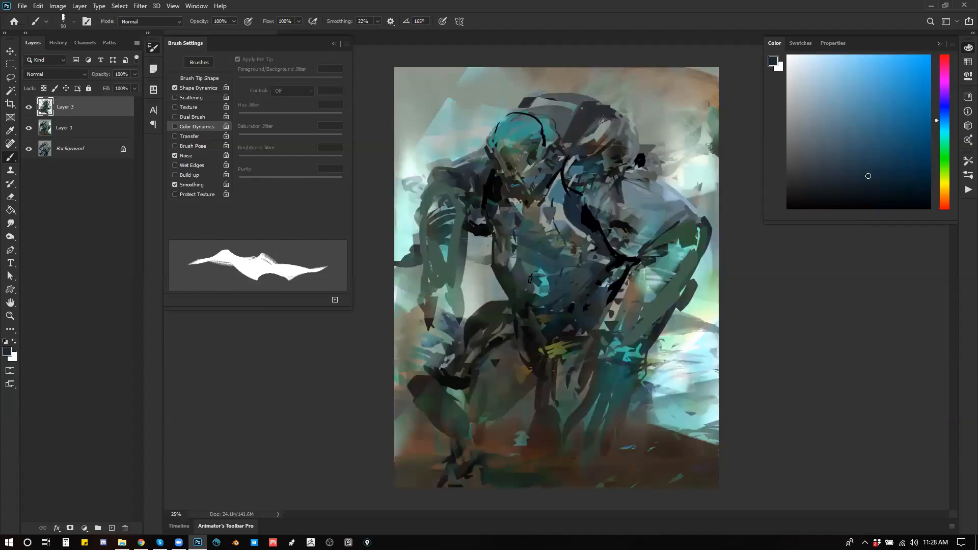
alt+click(544, 288)
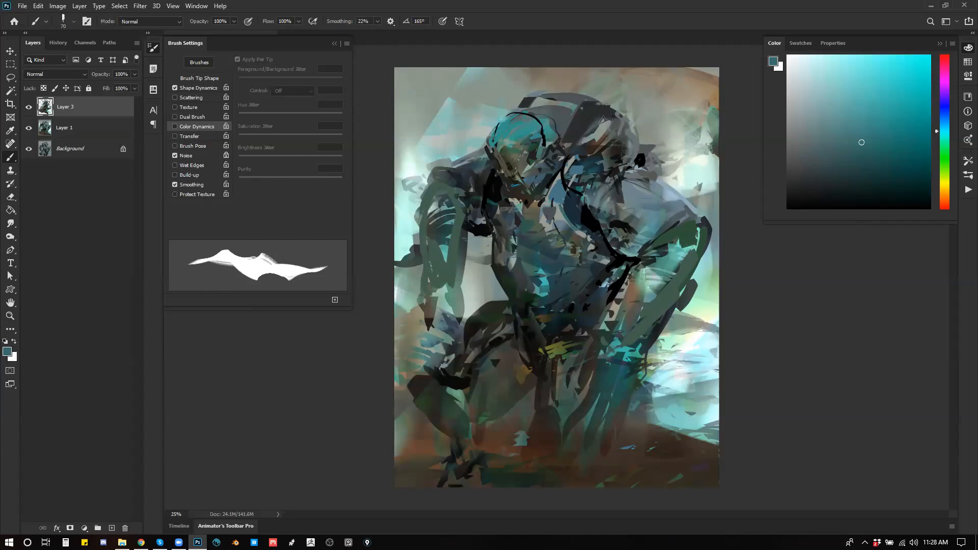
key(d)
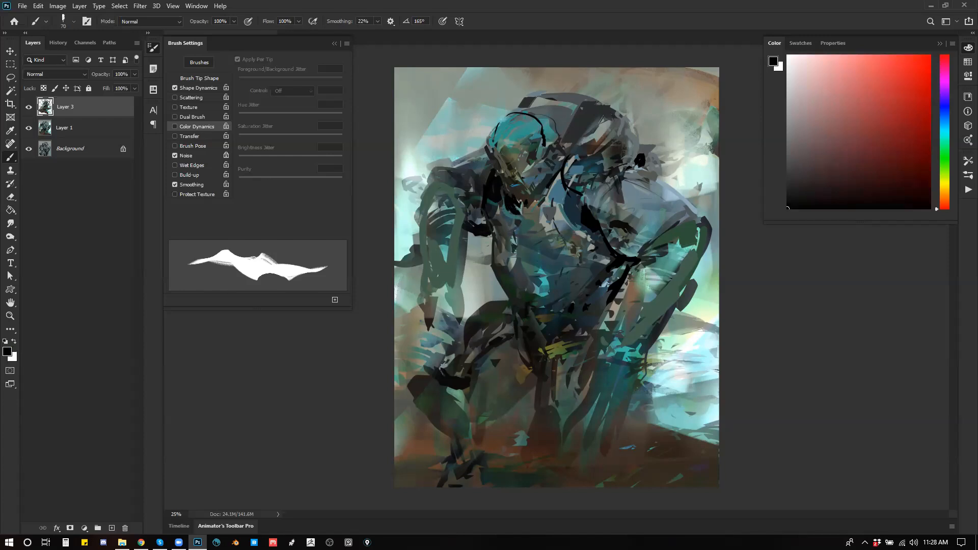
alt+click(516, 182)
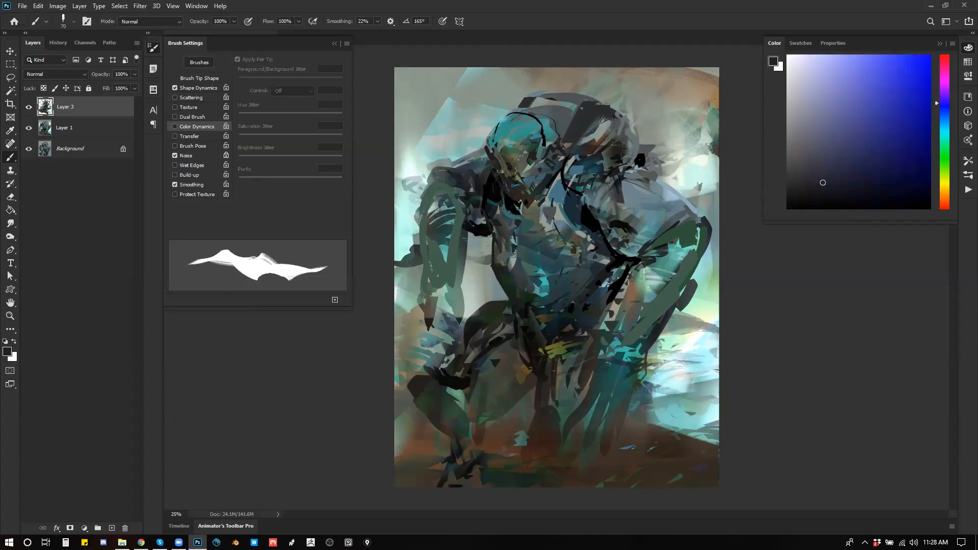
alt+click(545, 166)
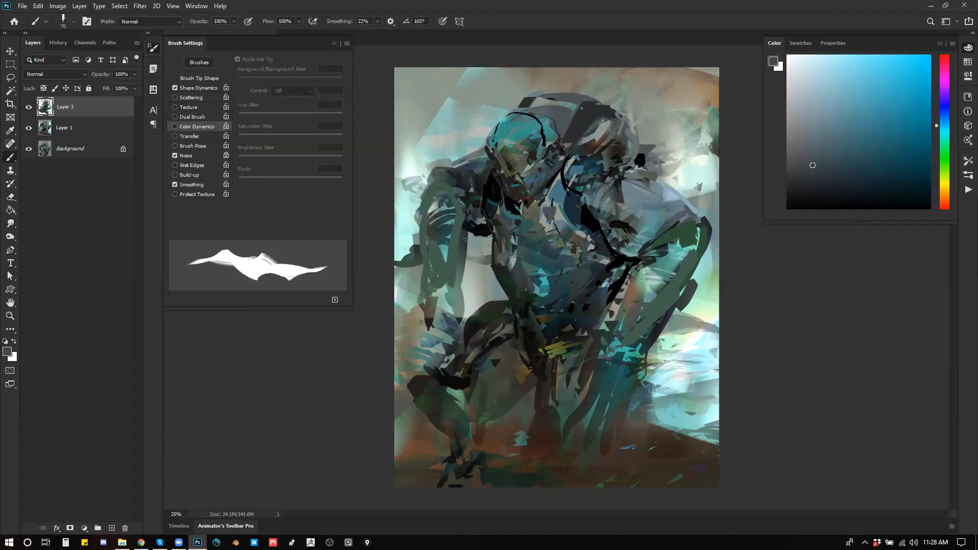
key(ctrl+f)
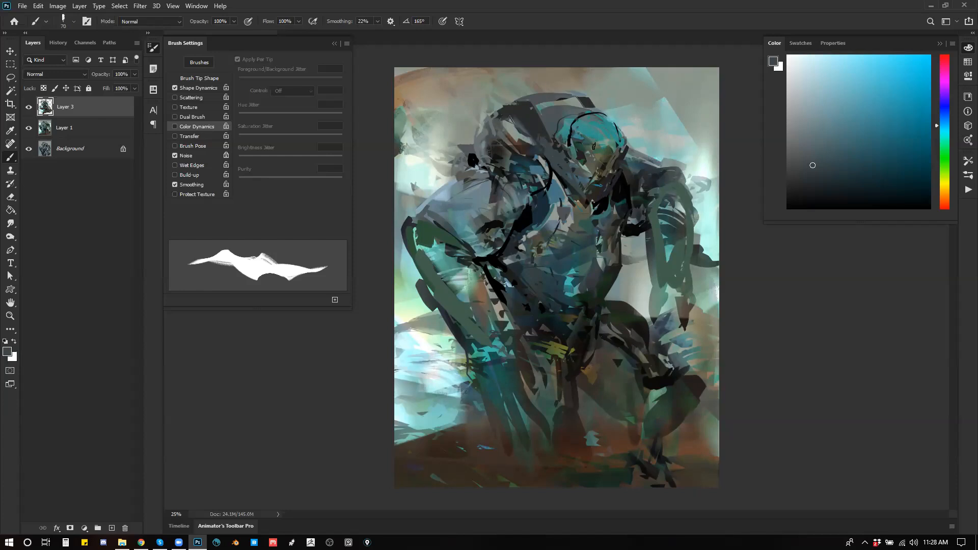
Step: Refine the face and jaw with black, olive-grey and dark green-grey strokes, varying the brush between 45 and 100 px
key([)
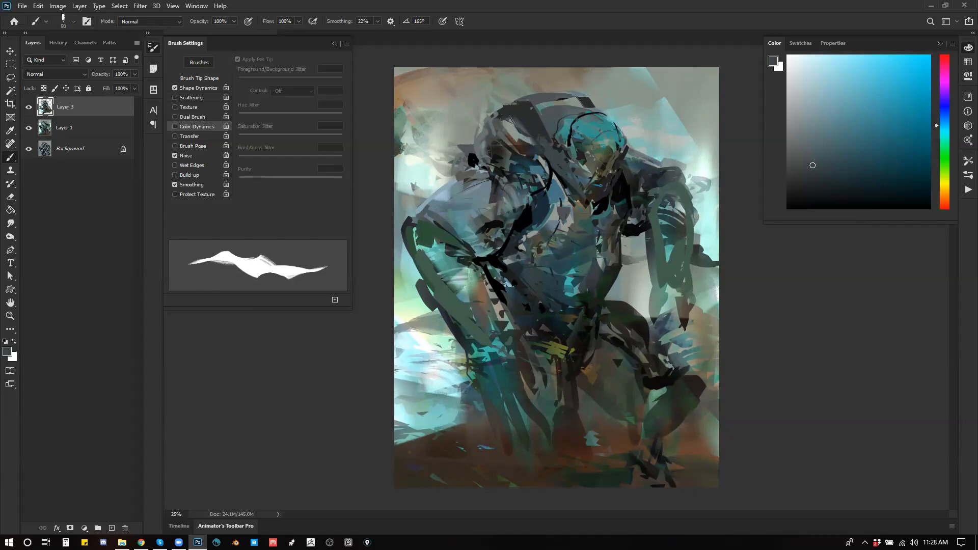
key(d)
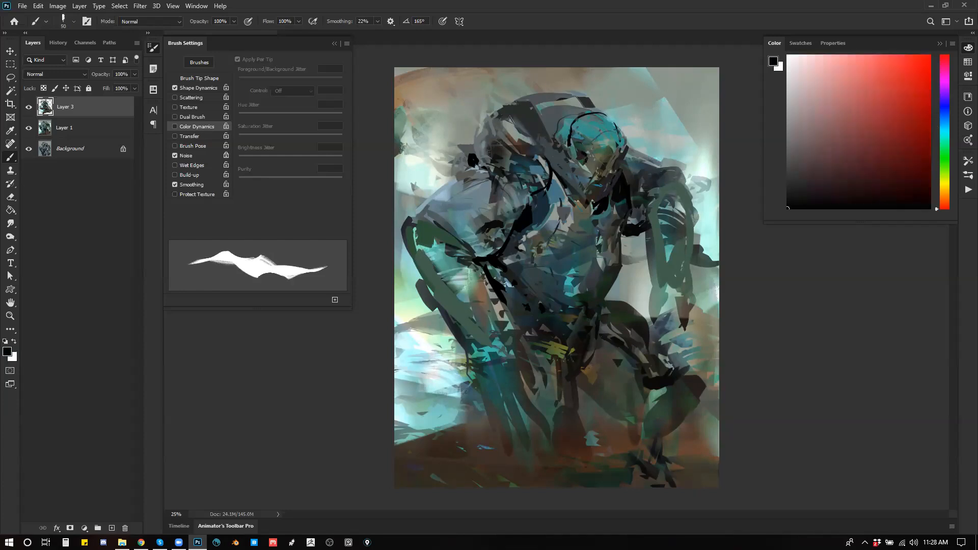
alt+click(591, 159)
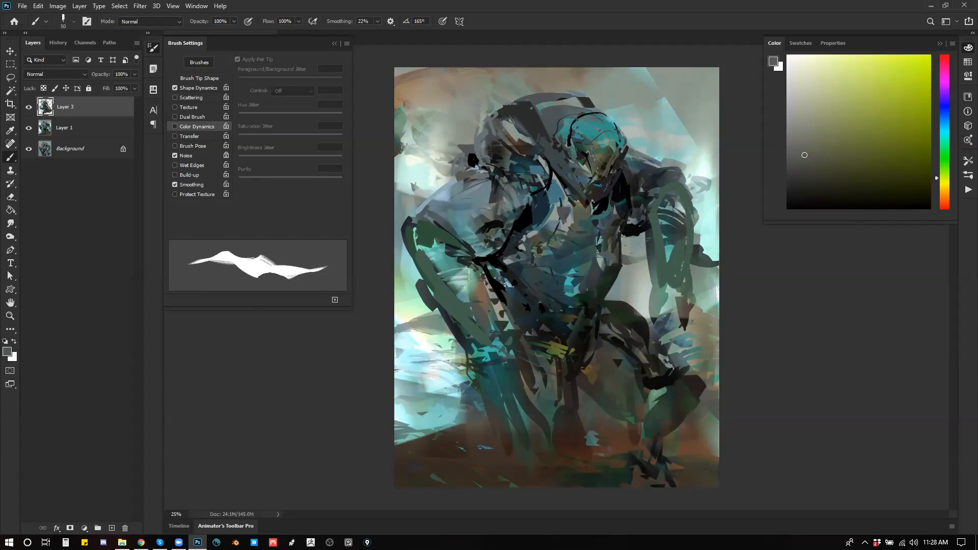
alt+click(611, 153)
key(bracketright)
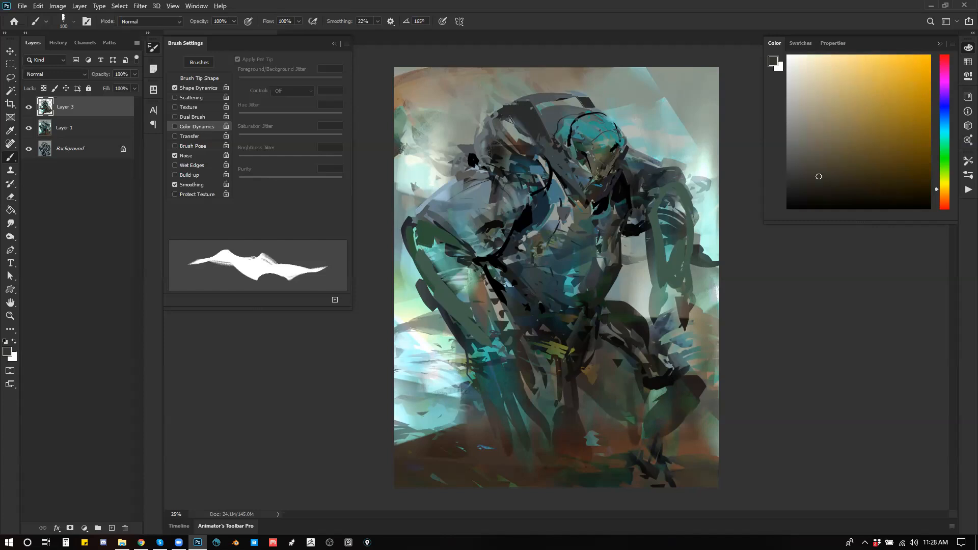
alt+click(613, 150)
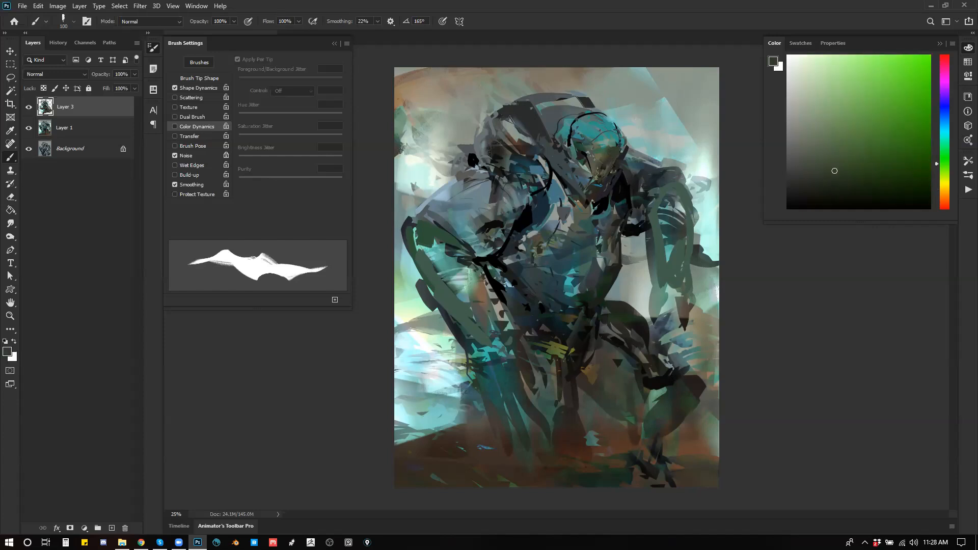
key(bracketleft)
key(bracketleft)
key(bracketleft)
key(bracketleft)
key(bracketleft)
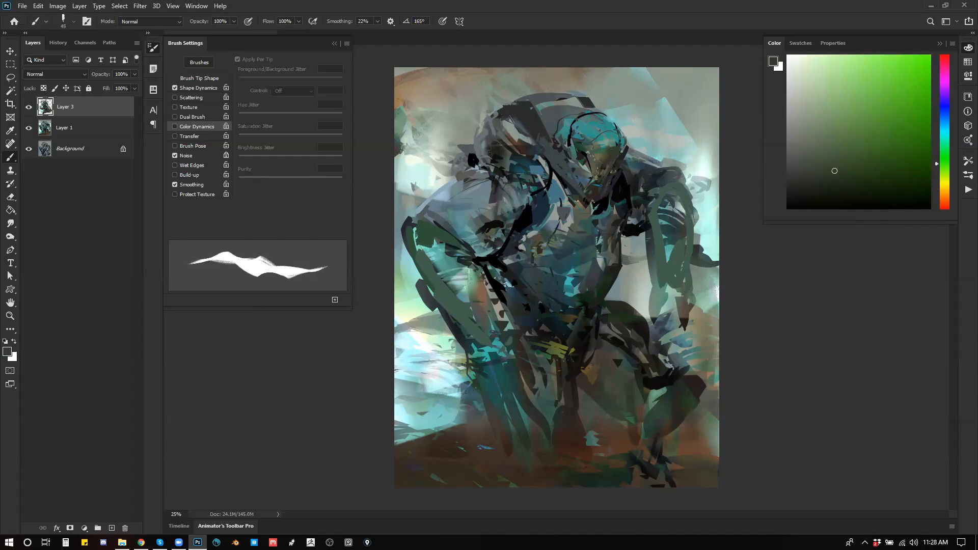
Step: Sample a dark blue-grey, repaint the hunched back and neck at 200 px, mirror the canvas and paint the straight arm's shoulder at 175 px
alt+click(560, 159)
key(bracketright)
key(bracketright)
key(bracketright)
key(bracketright)
key(bracketright)
key(bracketright)
key(bracketright)
key(bracketright)
key(bracketright)
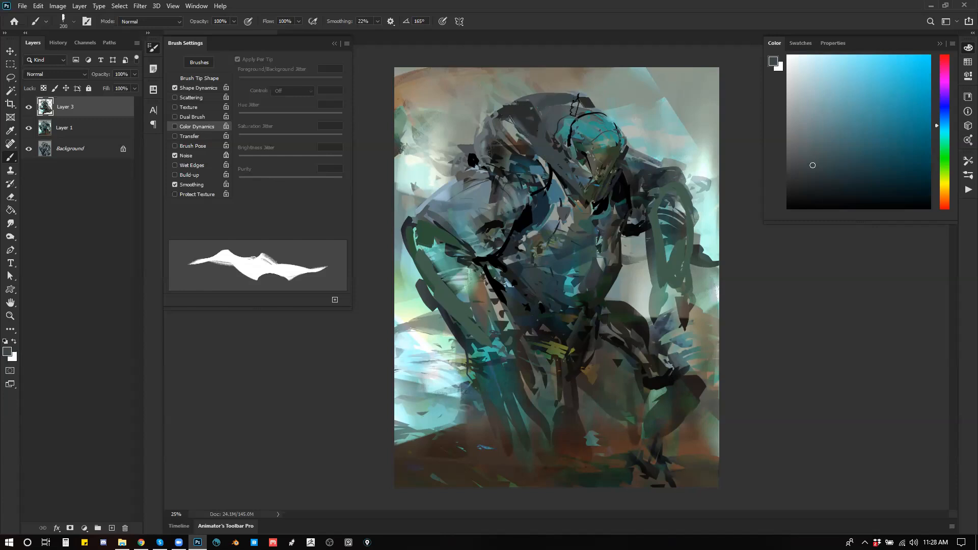
key(ctrl+shift+h)
key(bracketleft)
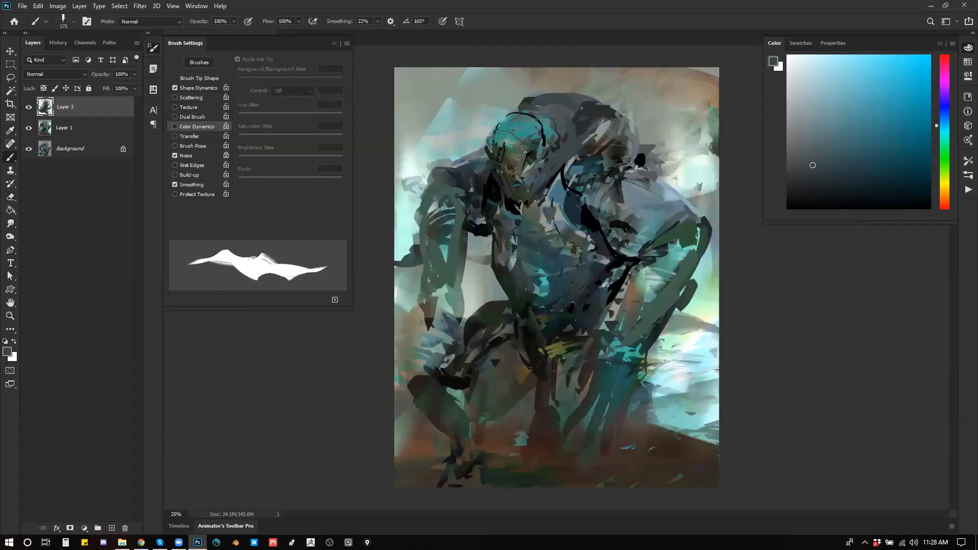
mouse_move(459, 167)
mouse_down()
mouse_move(483, 153)
mouse_move(432, 179)
mouse_up()
Step: Enlarge the brush and lay broad dark grey strokes over the bent arm's shoulder and in toward the chest
key(bracketright)
key(bracketright)
key(bracketright)
key(bracketright)
drag(639, 171, 671, 202)
mouse_move(630, 174)
mouse_down()
mouse_move(661, 184)
mouse_move(605, 186)
mouse_move(577, 197)
mouse_move(576, 215)
mouse_up()
Step: Reset the colour to black and deepen the lines along the chest, waist sides and the straight arm's armpit with a 150 px brush
key(d)
key(bracketleft)
drag(583, 180, 570, 210)
key(bracketleft)
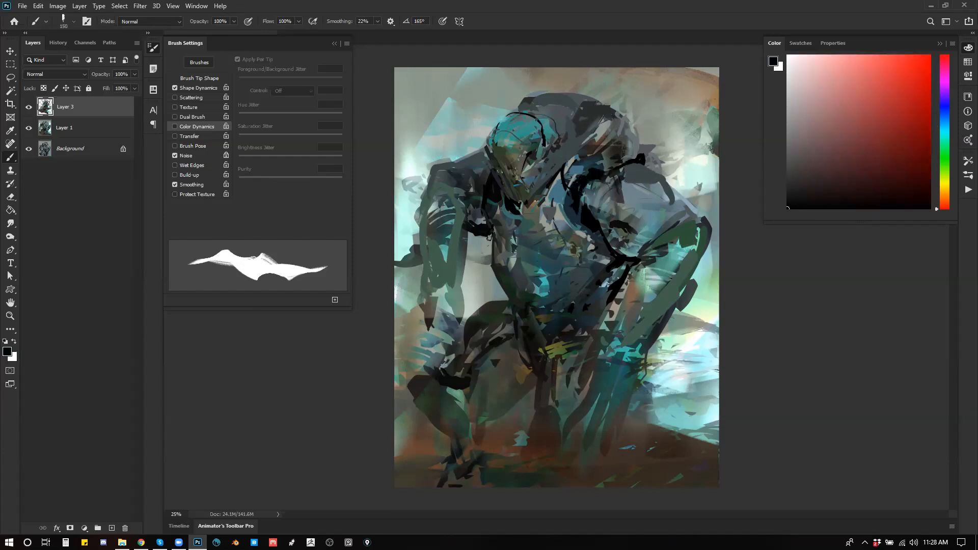
mouse_move(492, 254)
mouse_down()
mouse_move(527, 321)
mouse_move(495, 321)
mouse_move(511, 347)
mouse_up()
drag(599, 291, 566, 338)
drag(462, 234, 453, 184)
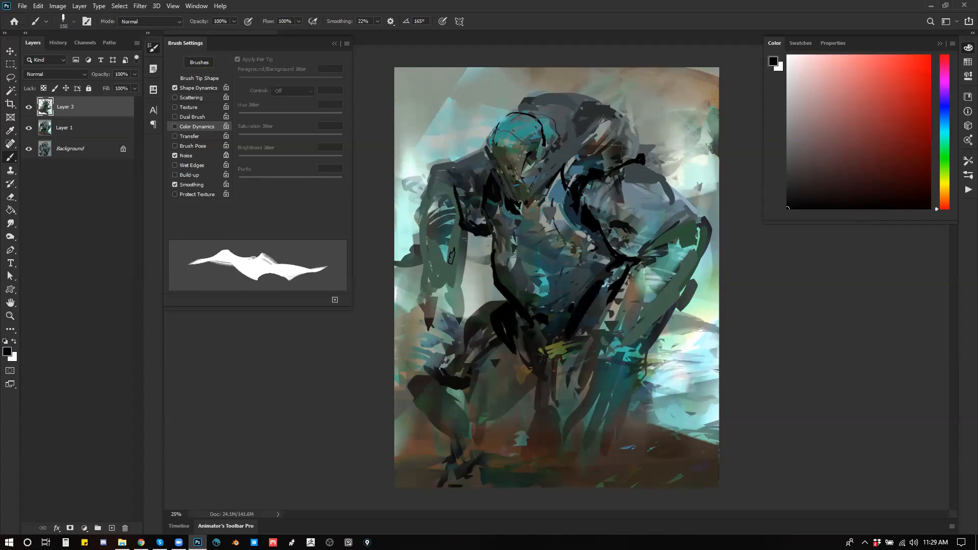
Step: Paint black bands across both forearms and along the straight arm's inner edge, and mirror the canvas back
mouse_move(465, 233)
mouse_down()
mouse_move(456, 305)
mouse_move(460, 289)
mouse_move(442, 269)
mouse_move(459, 279)
mouse_up()
mouse_move(603, 332)
mouse_down()
mouse_move(626, 351)
mouse_move(637, 345)
mouse_up()
drag(658, 325, 643, 334)
key(z)
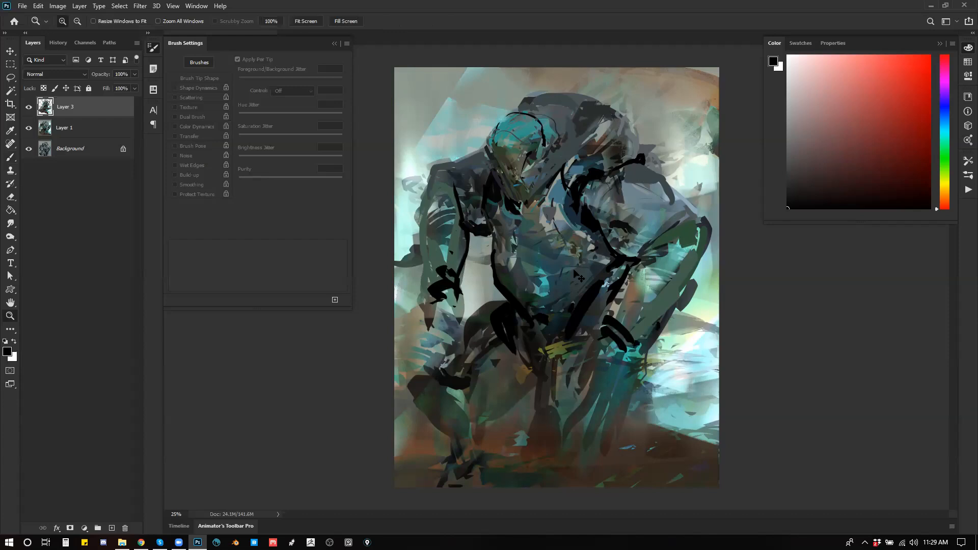
key(ctrl+shift+h)
Step: Switch to Blender, dismiss the splash screen and delete the default cube
key(alt+Tab)
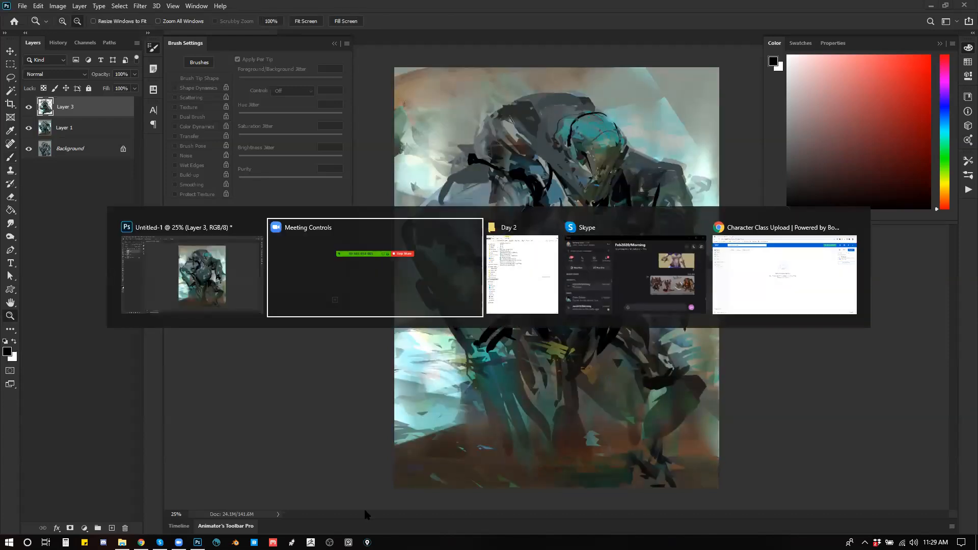
click(236, 542)
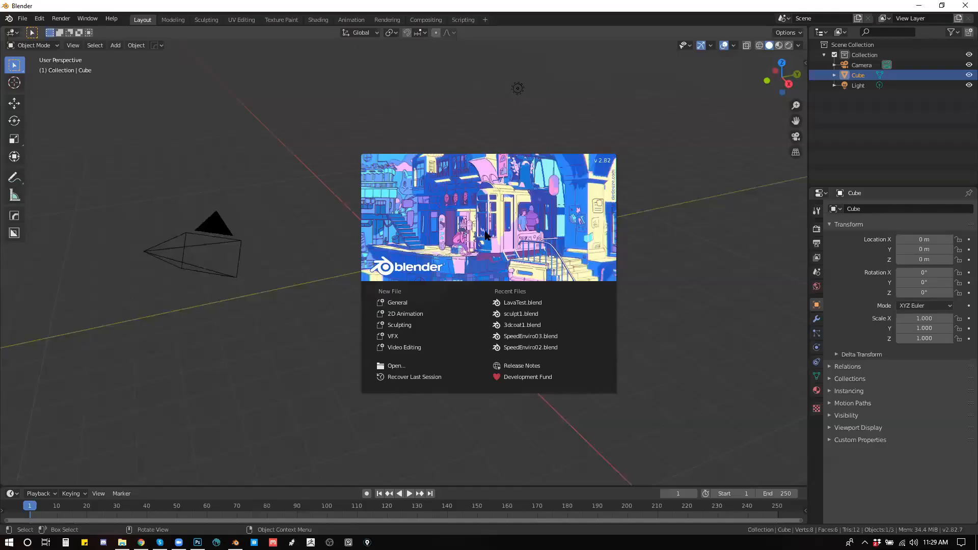
click(592, 143)
drag(500, 263, 558, 296)
key(x)
click(412, 225)
Step: Add a UV sphere mesh at the scene origin
key(shift+a)
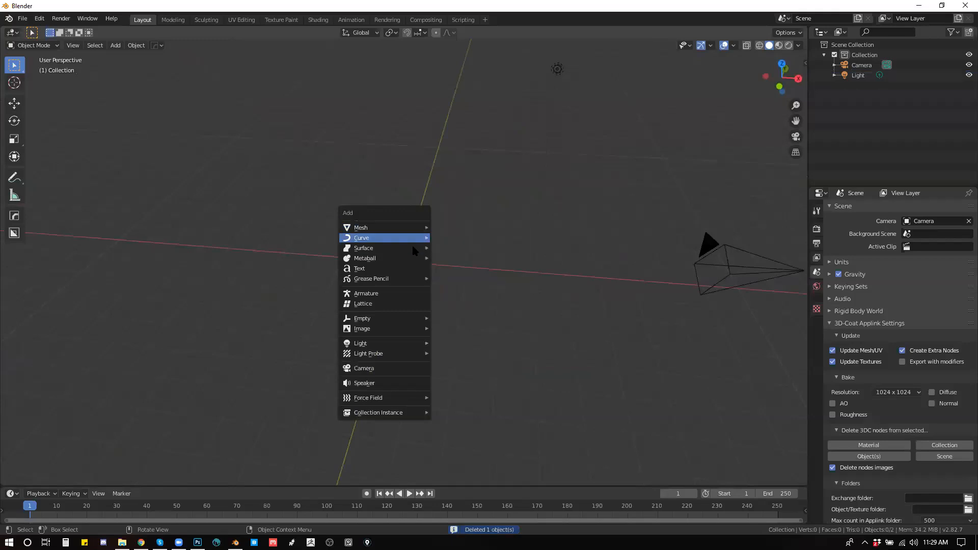
mouse_move(419, 229)
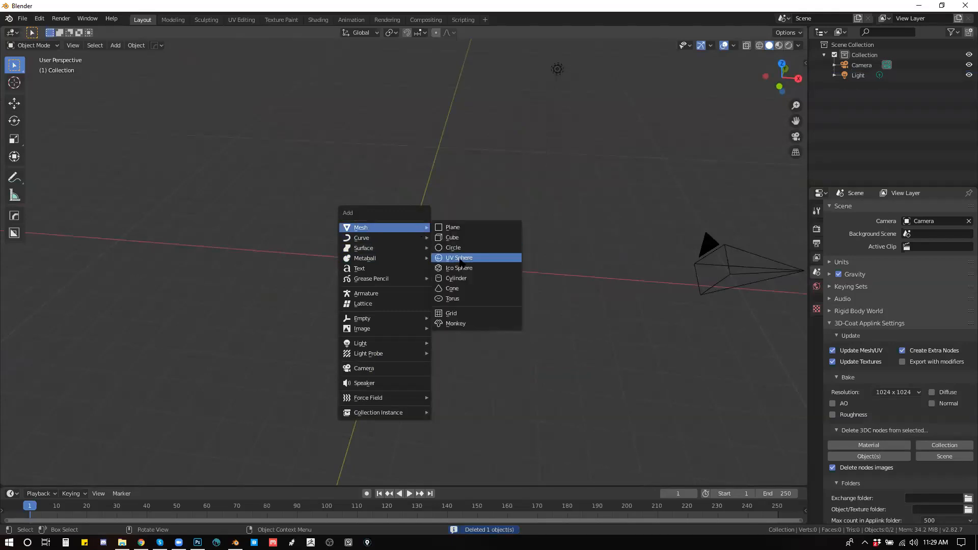
click(459, 258)
drag(477, 281, 478, 276)
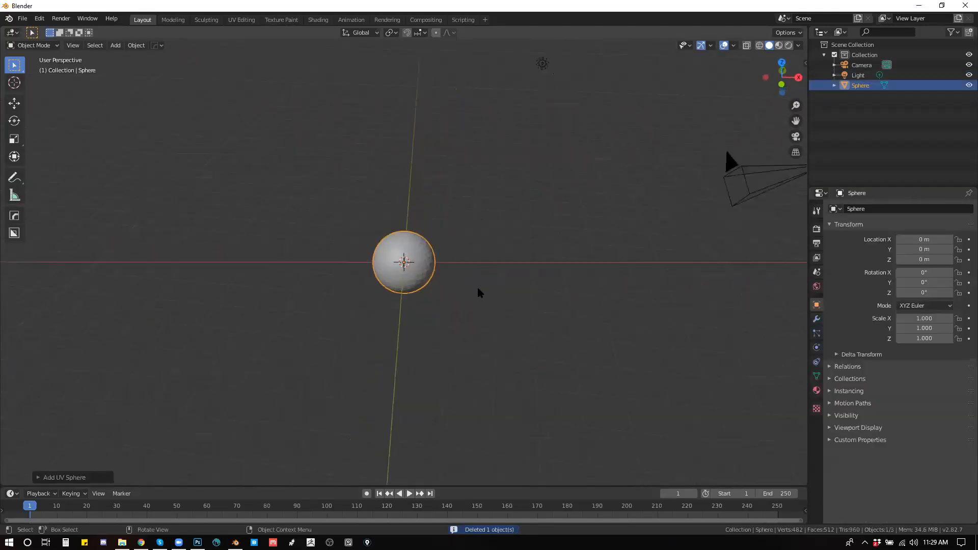
scroll(478, 276, up, 2)
Step: Enlarge the timeline area, turn it into a Shader Editor and restore the 3D viewport above it
drag(448, 485, 447, 306)
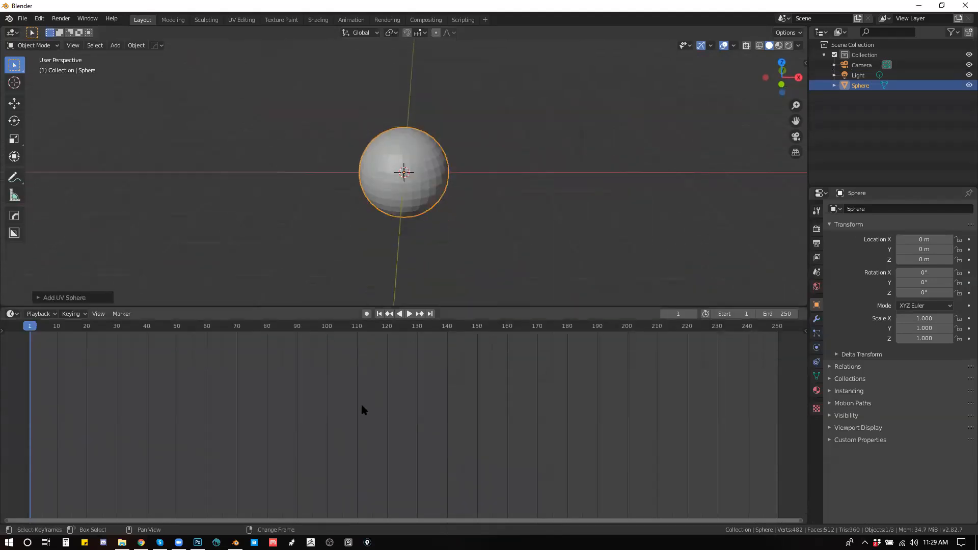
key(shift+F3)
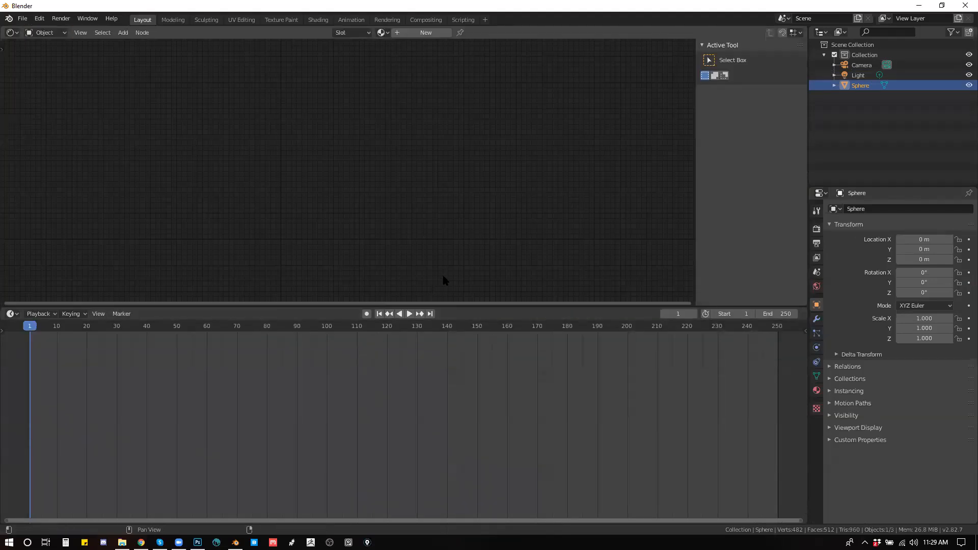
key(shift+F3)
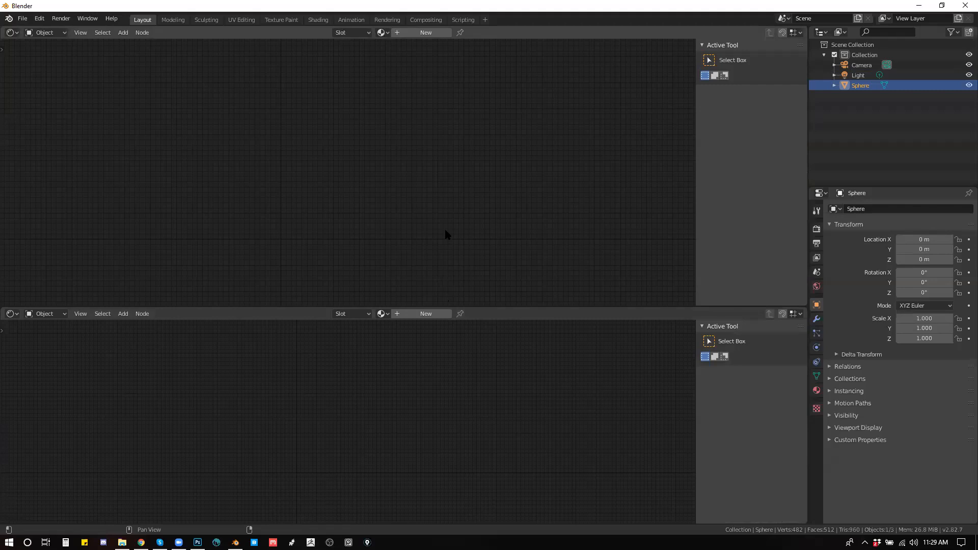
key(shift+F5)
Step: Switch the 3D viewport to rendered shading and shade the sphere smooth
drag(584, 213, 565, 214)
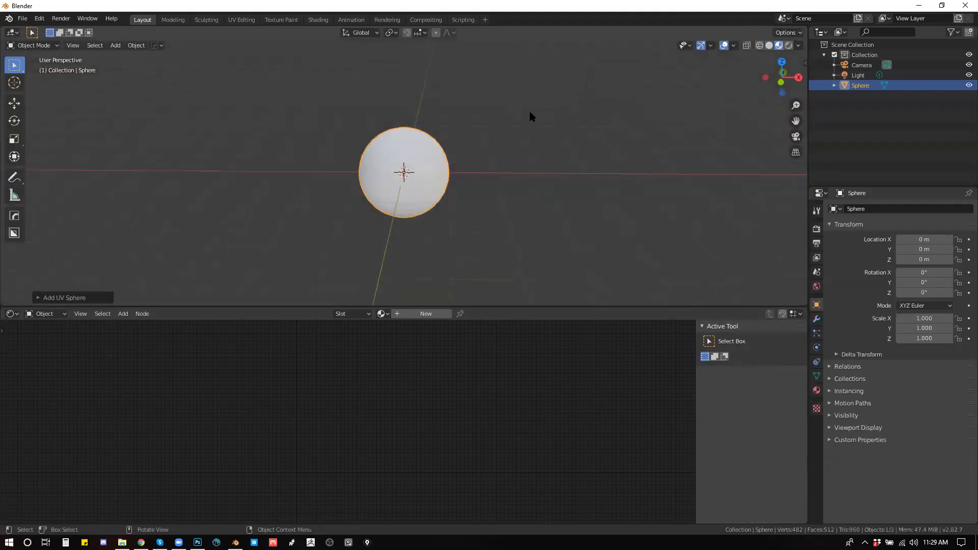
scroll(528, 136, up, 2)
drag(527, 138, 525, 169)
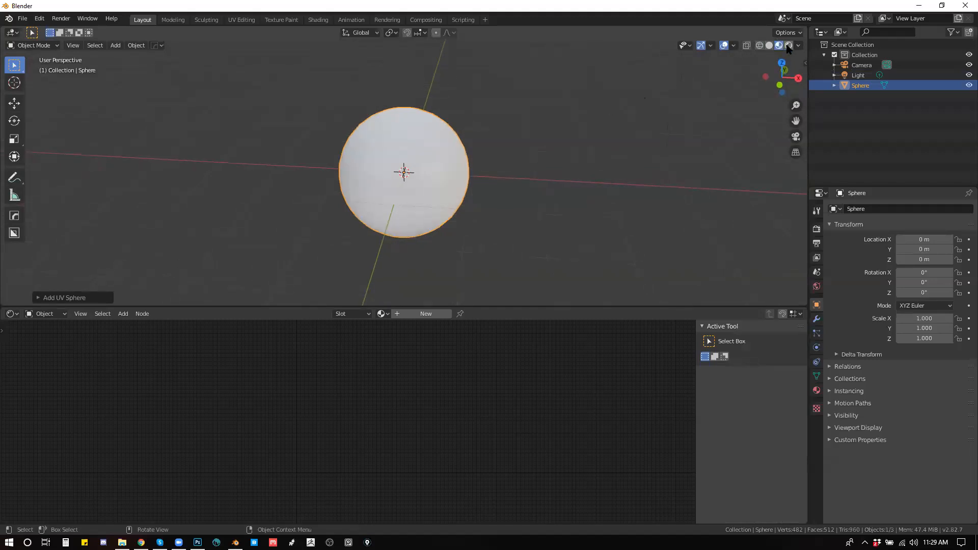
click(788, 45)
mouse_move(535, 162)
mouse_down()
mouse_move(538, 133)
mouse_move(525, 136)
mouse_up()
right_click(463, 138)
click(458, 136)
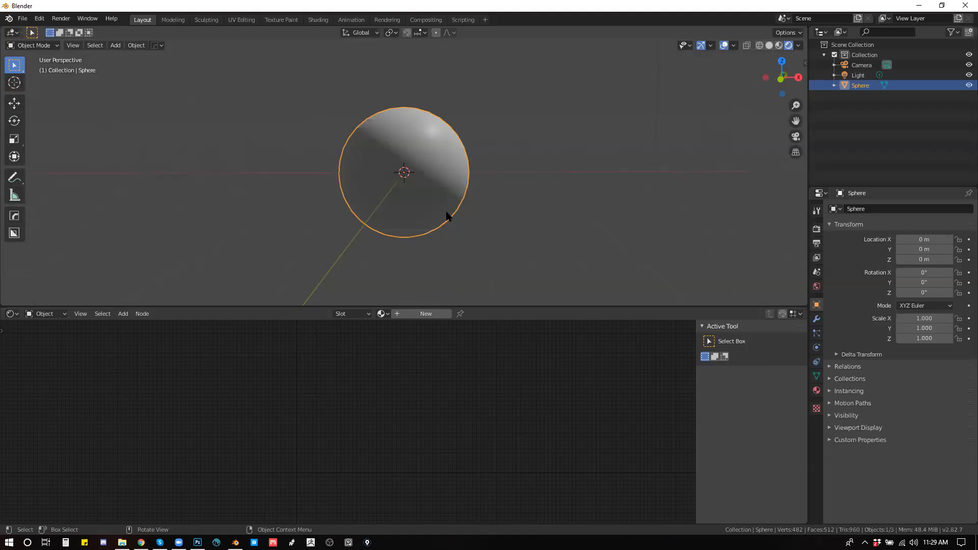
Step: Create a new material for the sphere and bring its nodes into view in the Shader Editor
click(816, 391)
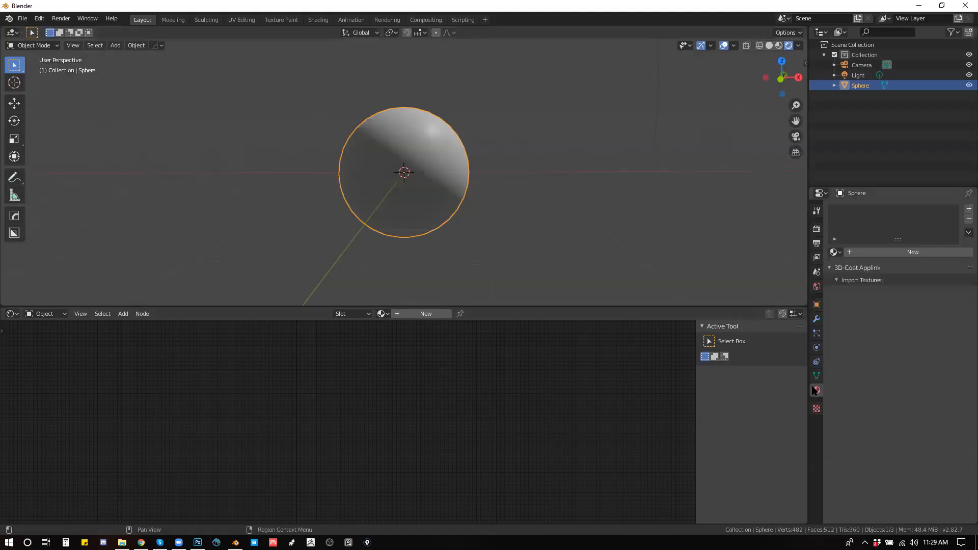
click(848, 252)
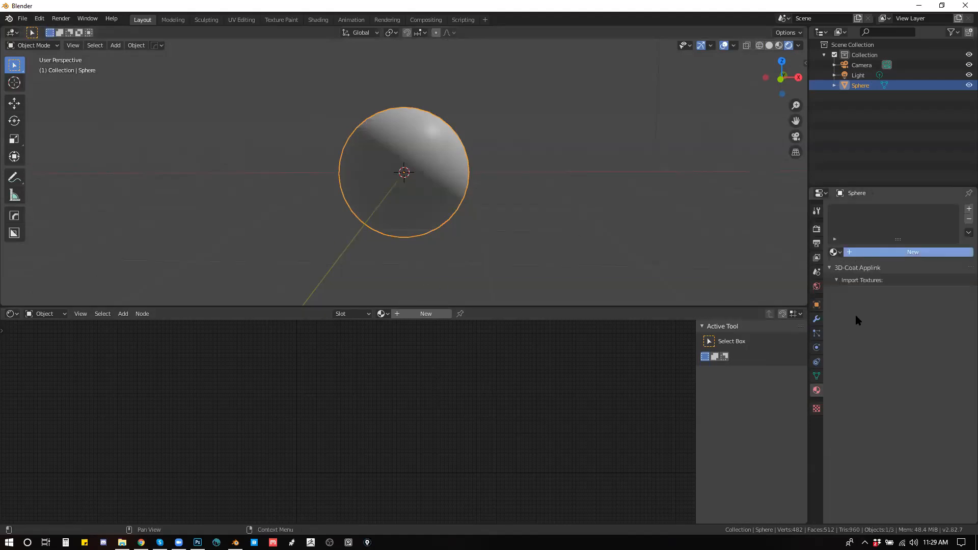
drag(467, 400, 545, 350)
scroll(475, 418, up, 7)
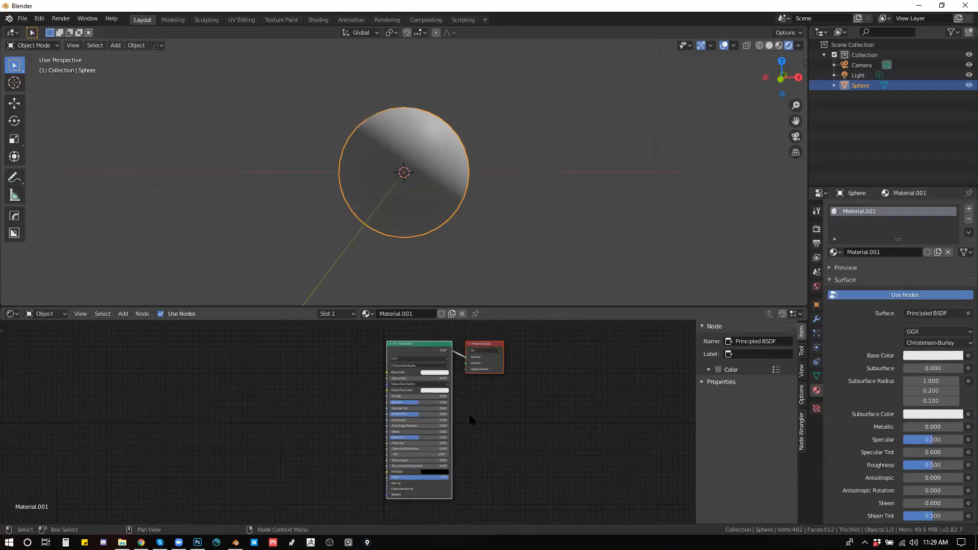
Step: Enlarge the Shader Editor, then separate the Principled BSDF from the Material Output and remove the link between them
drag(515, 431, 518, 458)
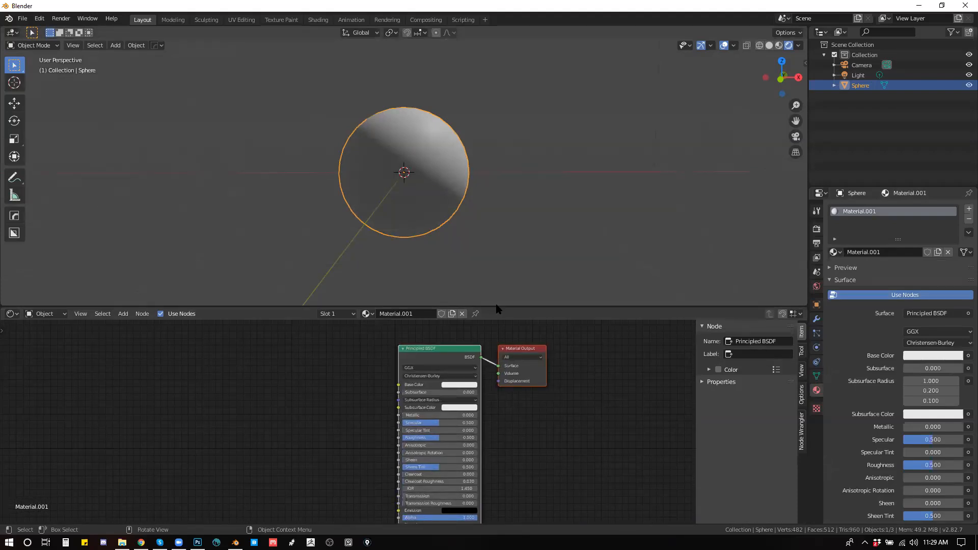
drag(498, 307, 500, 263)
drag(354, 352, 310, 379)
drag(451, 316, 356, 316)
click(428, 326)
drag(429, 316, 516, 317)
drag(443, 347, 447, 319)
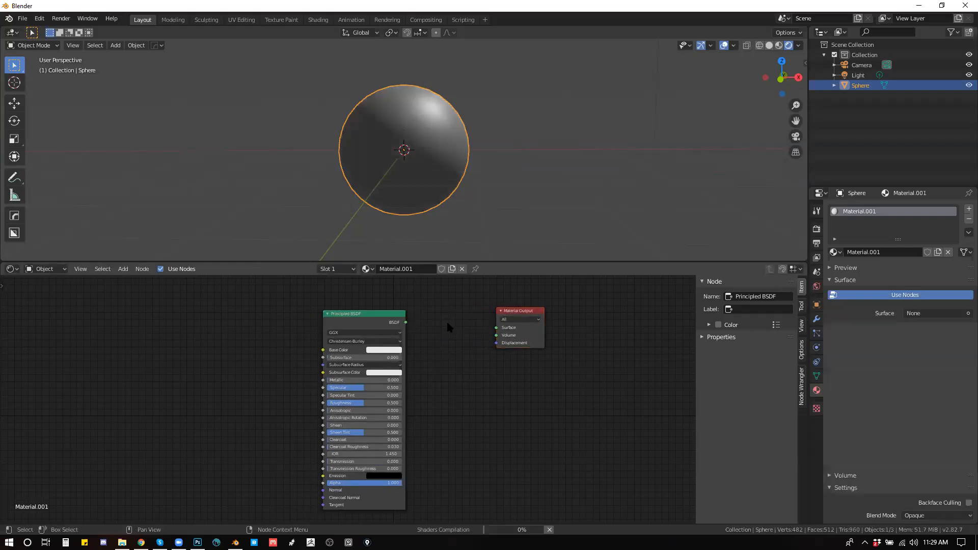
Step: Add an Emission node and place it below the Principled BSDF node
drag(448, 384, 453, 363)
key(shift+a)
click(453, 365)
text(emiss)
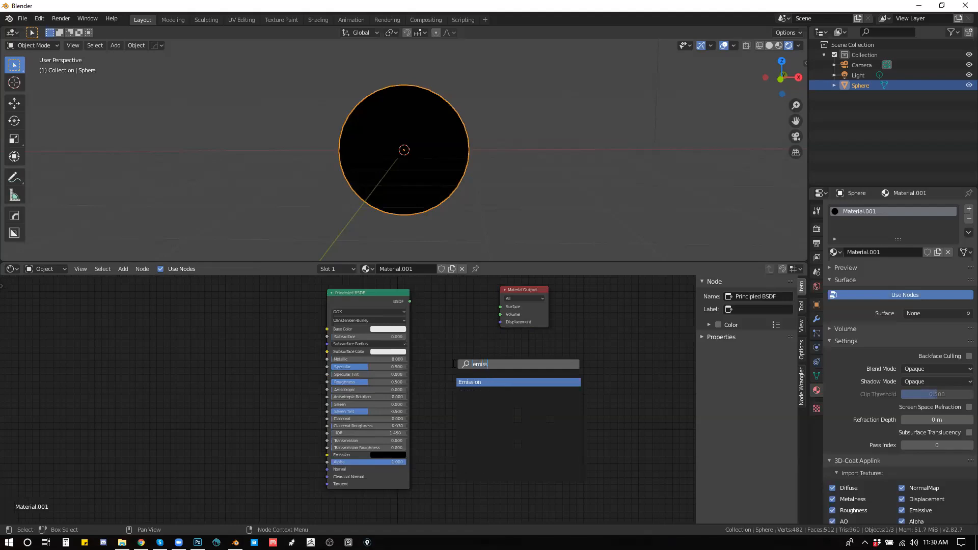
key(Return)
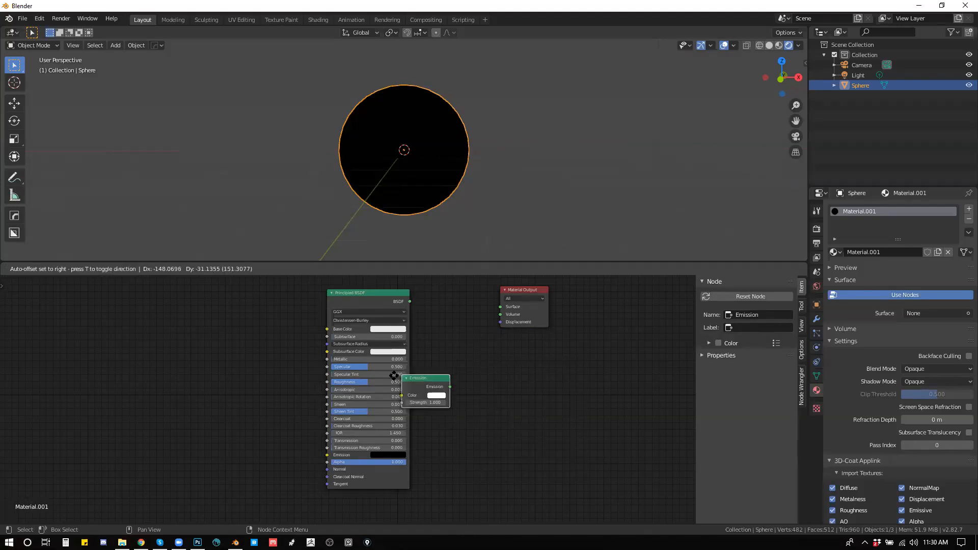
click(369, 502)
Step: Add a Mix Shader node combining the Principled BSDF and Emission shaders and feeding the Material Output's surface
drag(406, 511, 463, 373)
key(shift+a)
click(464, 373)
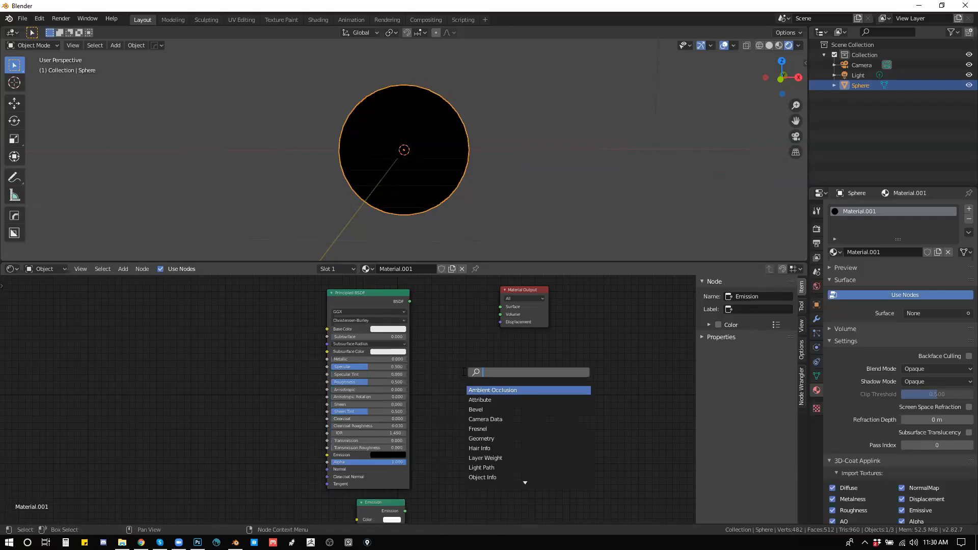
text(sha)
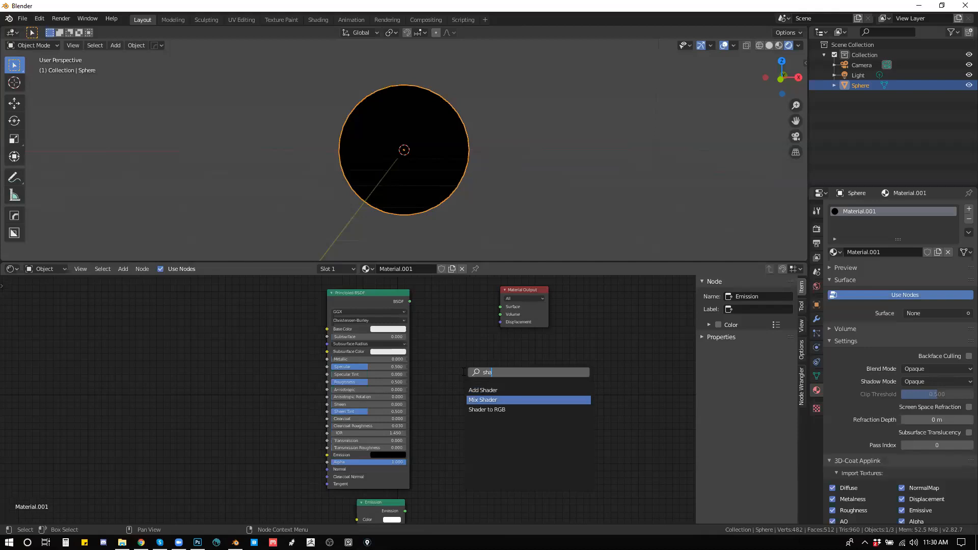
click(482, 400)
click(423, 312)
drag(409, 302, 466, 303)
drag(406, 512, 500, 307)
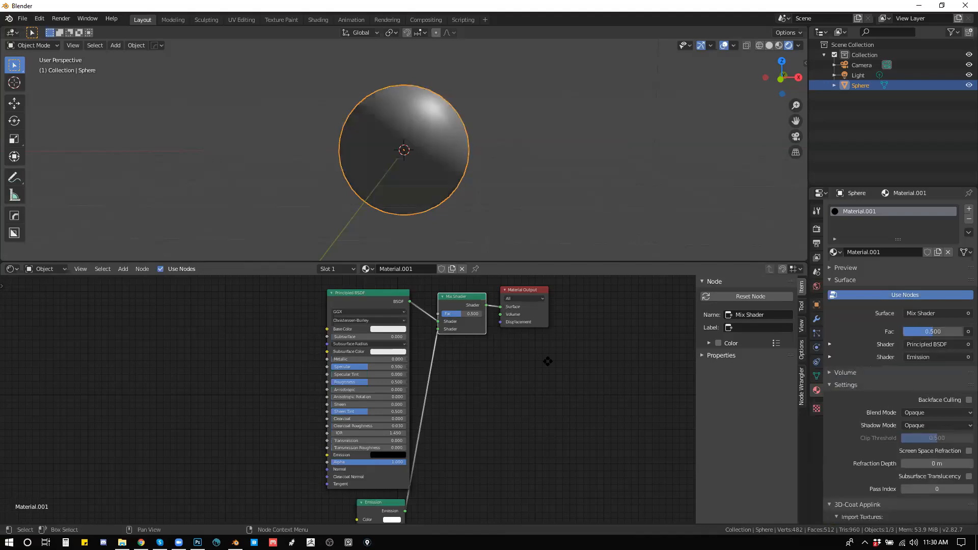
Step: Rearrange the Mix Shader, Material Output and Emission nodes to leave more space around the Principled BSDF
drag(502, 344, 492, 302)
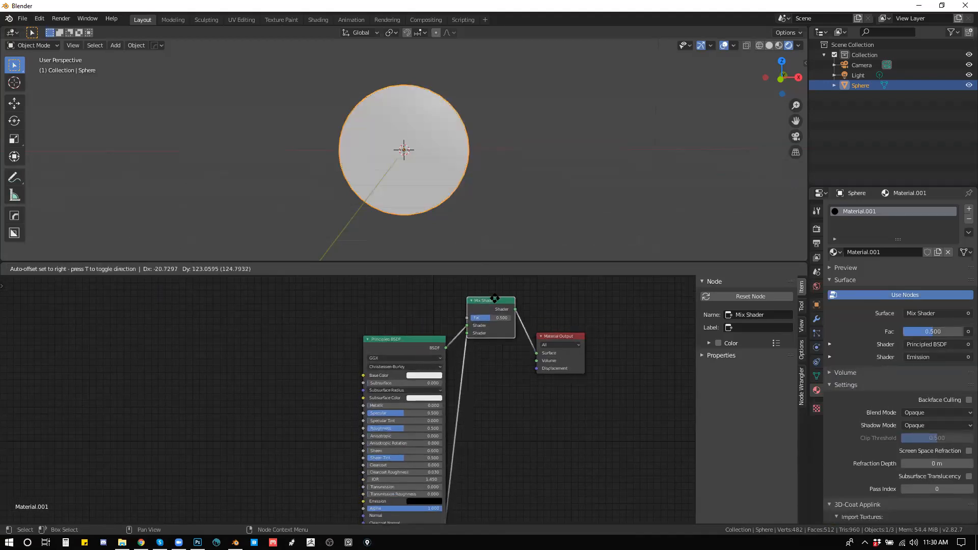
click(559, 337)
drag(559, 336, 573, 334)
drag(555, 405, 540, 327)
drag(407, 473, 419, 472)
drag(462, 469, 492, 521)
drag(513, 424, 542, 474)
Step: Add a ColorRamp node driving the Mix Shader's factor and move its black stop to position 0.450
key(shift+a)
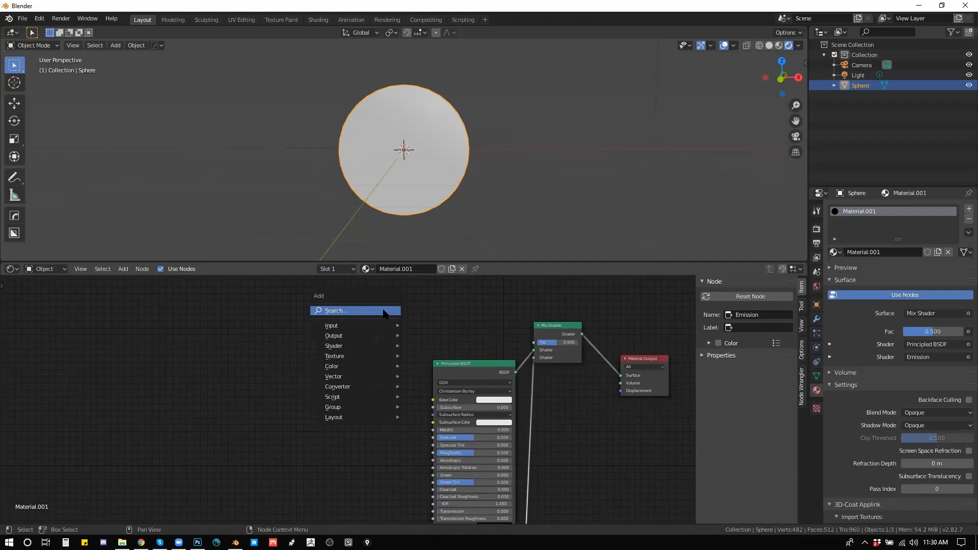
click(384, 311)
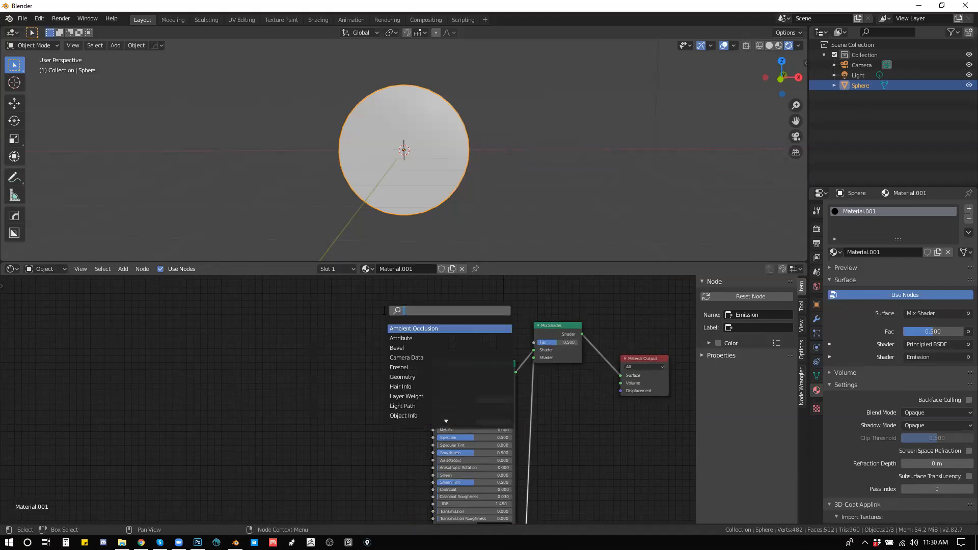
text(c)
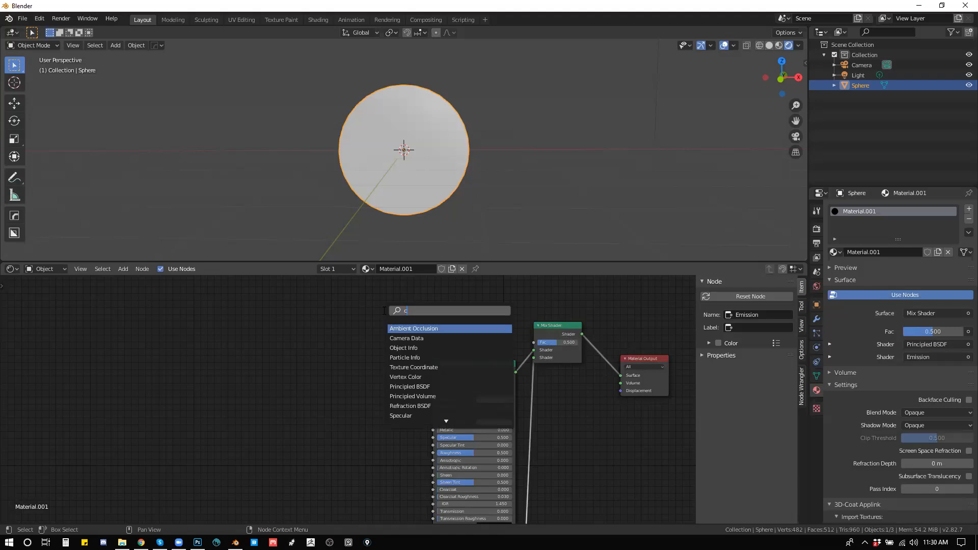
text(olorr)
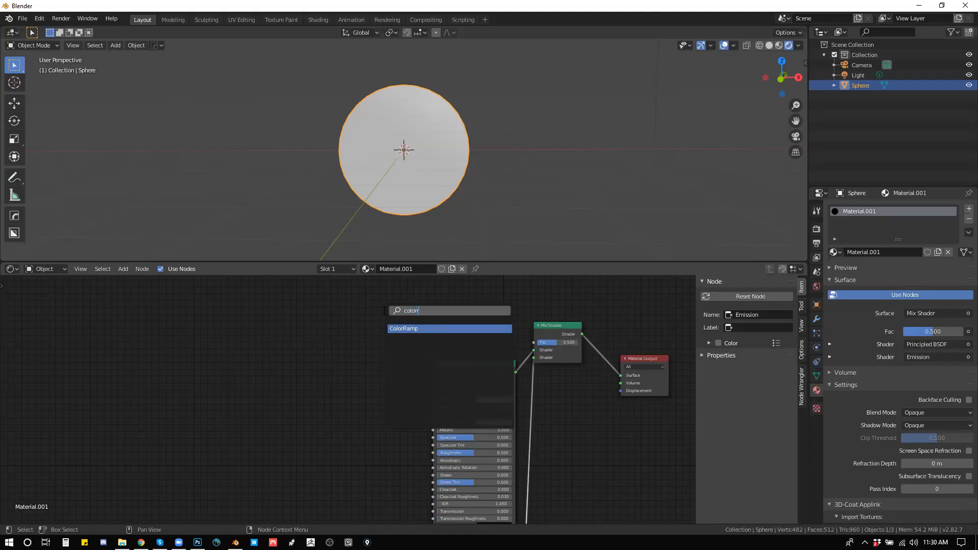
key(Return)
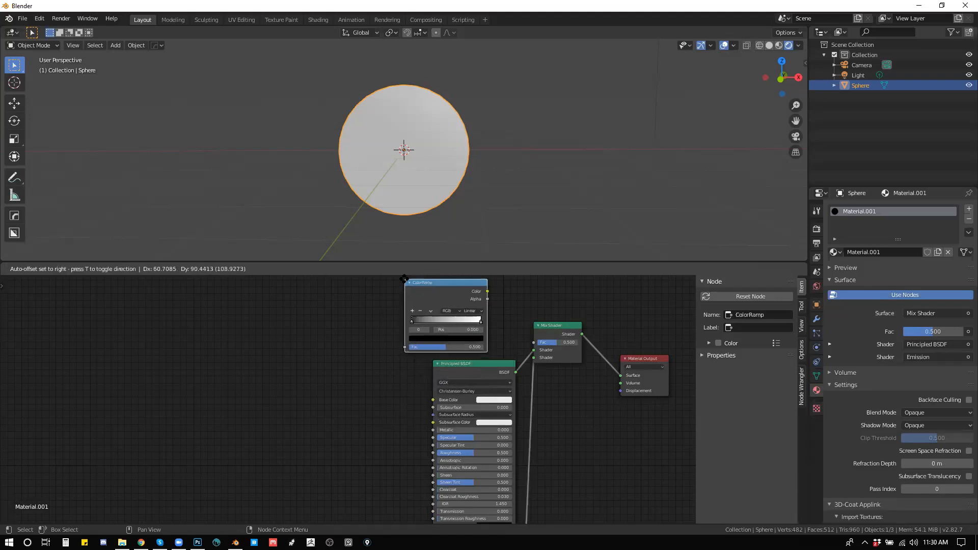
click(394, 280)
drag(477, 291, 533, 342)
drag(401, 321, 433, 325)
Step: Add a Noise Texture node before the ColorRamp and connect its Color output to the ramp's factor
drag(349, 350, 388, 373)
key(shift+a)
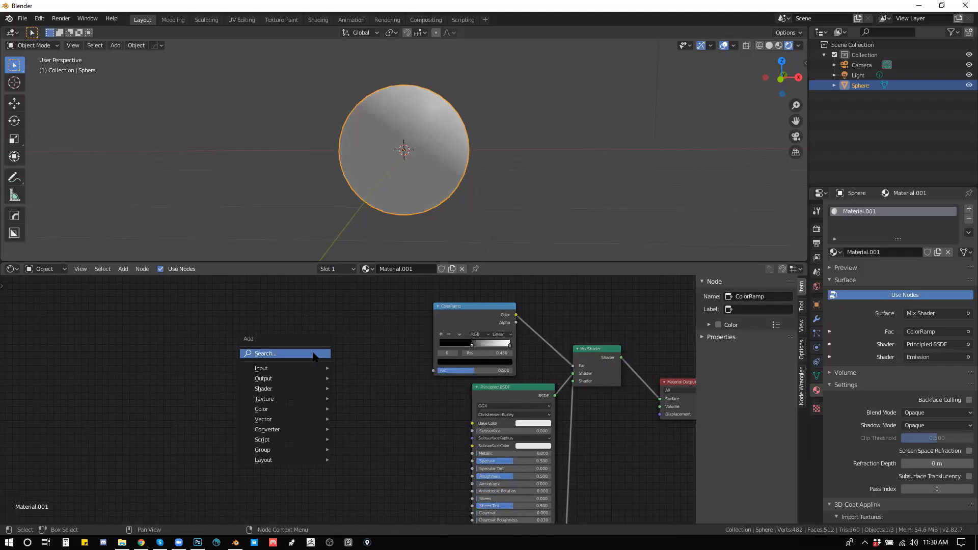
click(313, 354)
text(nois)
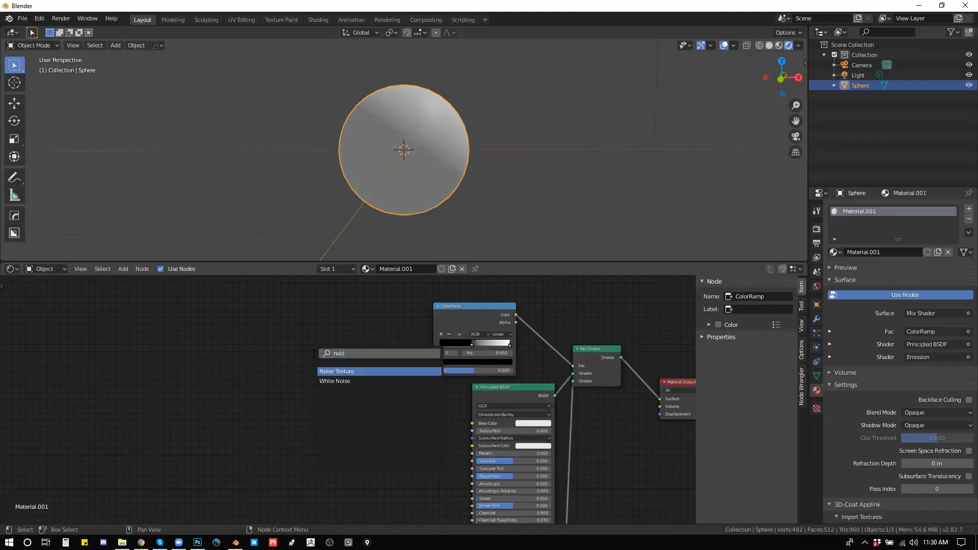
key(Return)
click(316, 338)
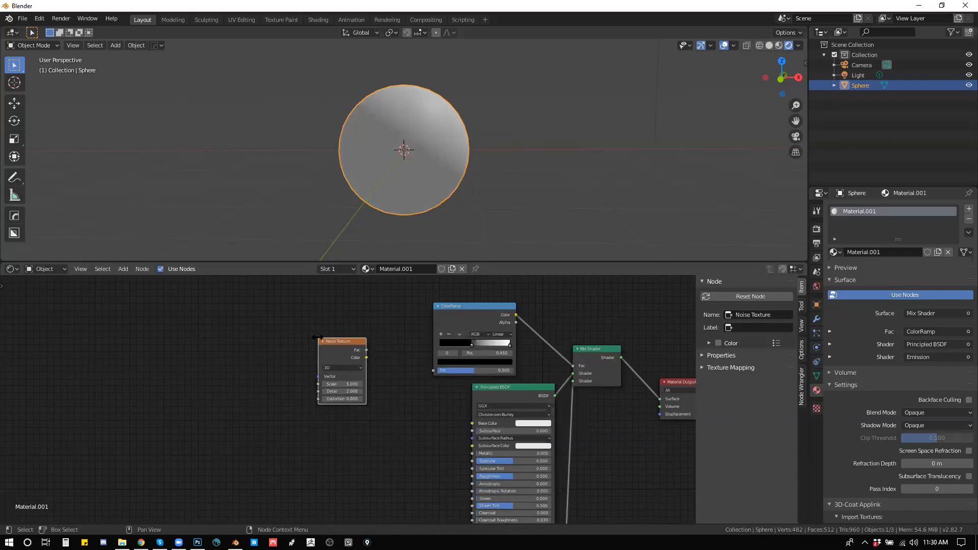
mouse_move(367, 359)
mouse_down()
mouse_move(427, 381)
mouse_move(433, 370)
mouse_up()
mouse_move(341, 345)
mouse_down()
mouse_move(382, 347)
mouse_move(373, 358)
mouse_up()
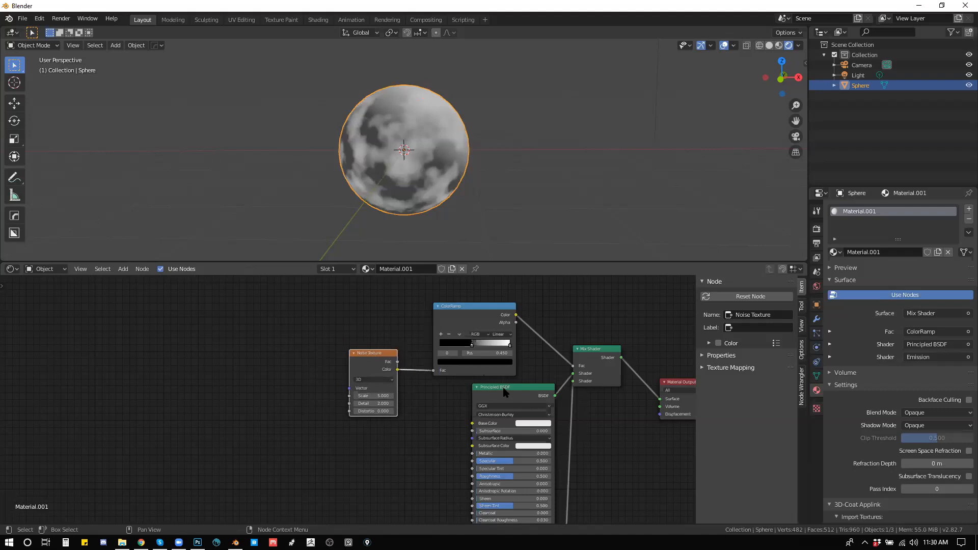
Step: Darken the Principled BSDF's base color to a near-black brown
drag(504, 391, 481, 307)
click(507, 342)
mouse_move(525, 277)
mouse_down()
mouse_move(516, 291)
mouse_move(551, 292)
mouse_up()
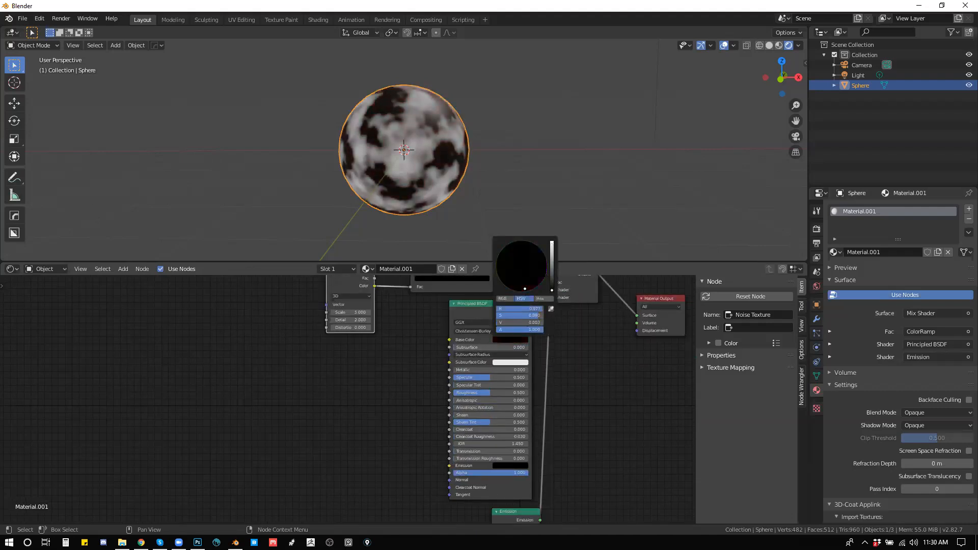
Step: Set the Emission node's color to a light orange
scroll(550, 372, down, 5)
click(533, 453)
click(532, 454)
mouse_move(552, 397)
mouse_down()
mouse_move(538, 396)
mouse_move(539, 385)
mouse_move(537, 393)
mouse_up()
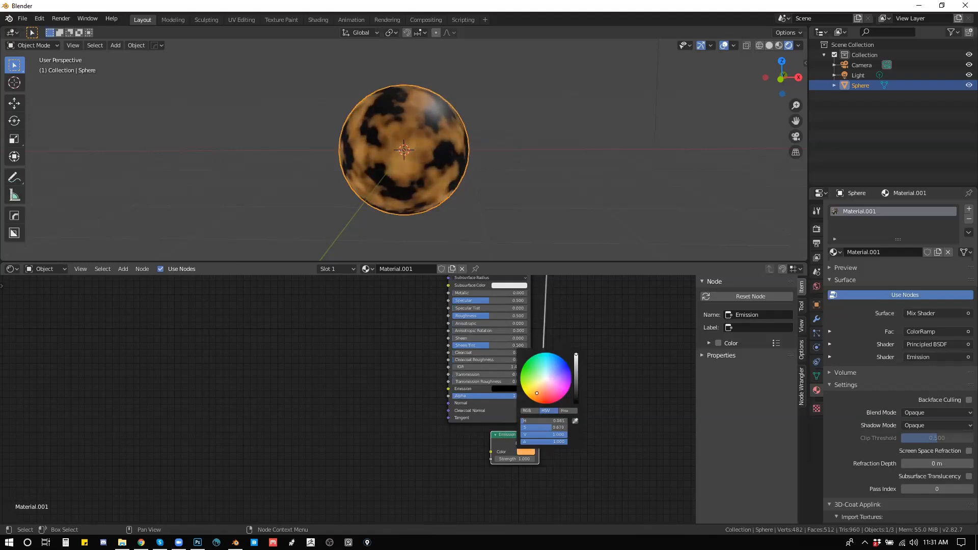
Step: Enable Bloom in the Eevee render settings and raise the Emission node's strength for a strong glow
click(816, 287)
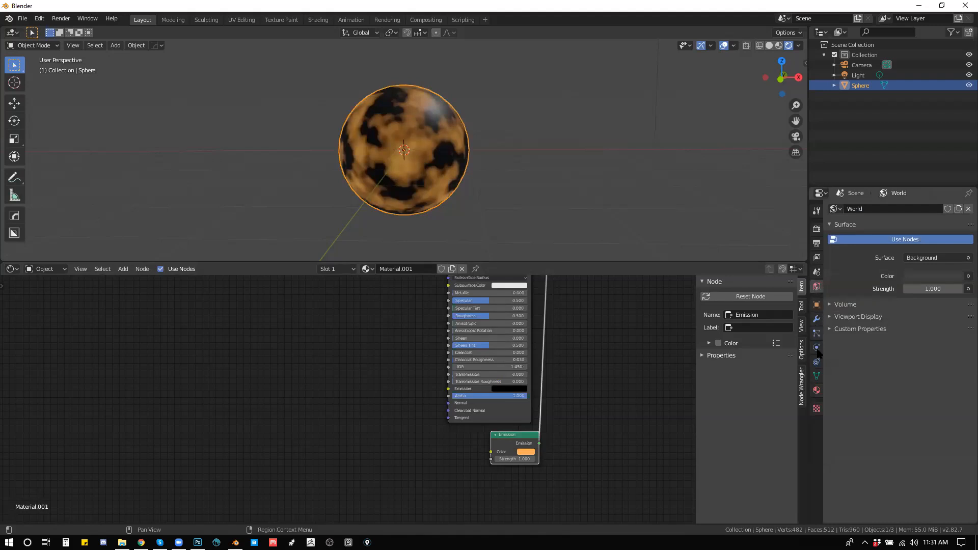
click(817, 391)
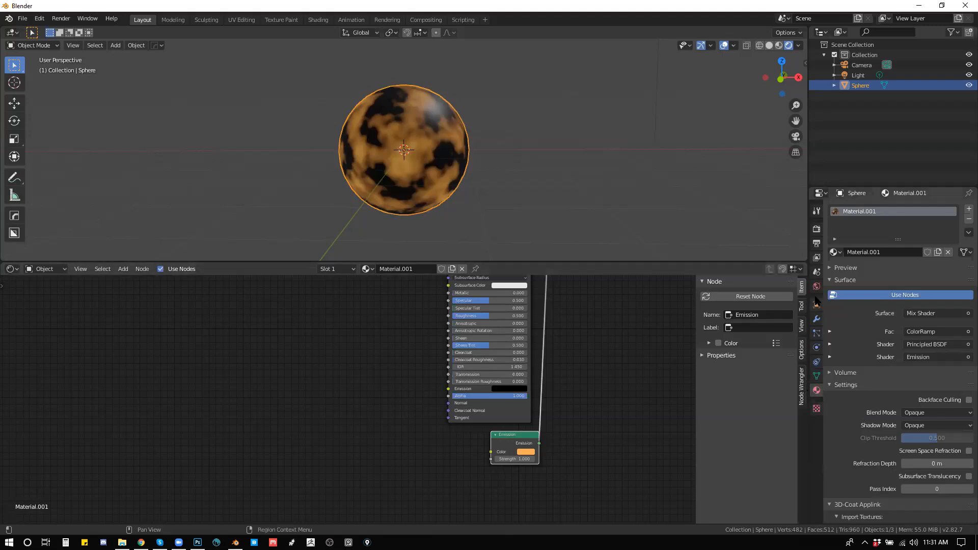
click(817, 229)
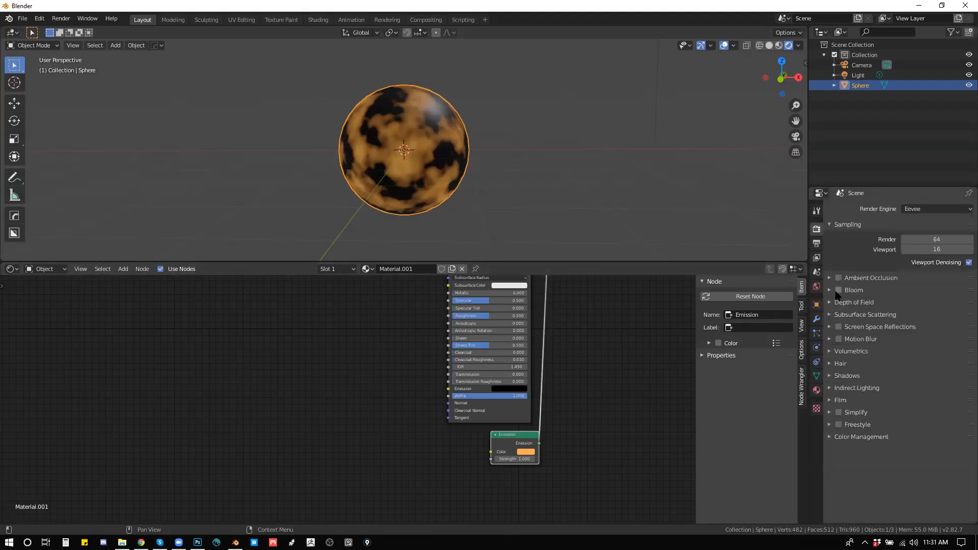
click(833, 291)
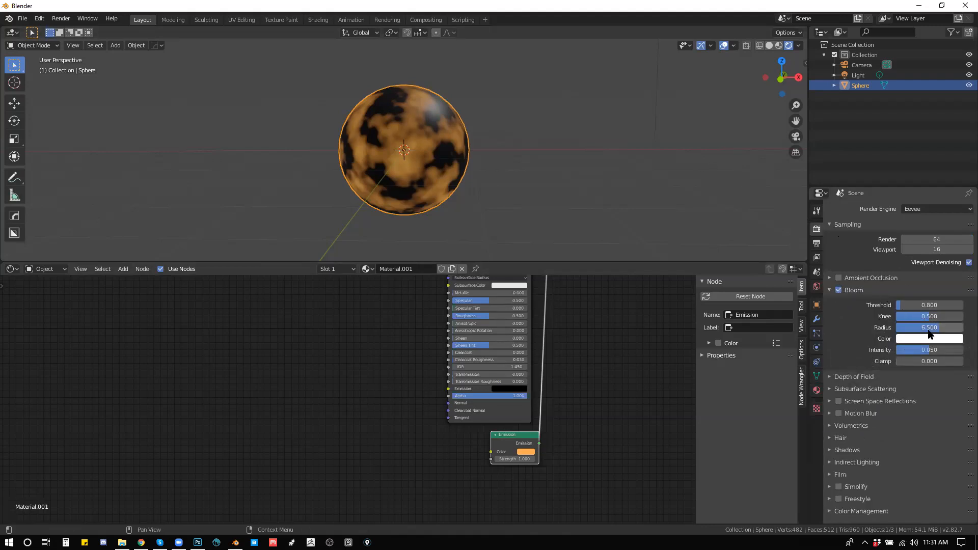
click(527, 459)
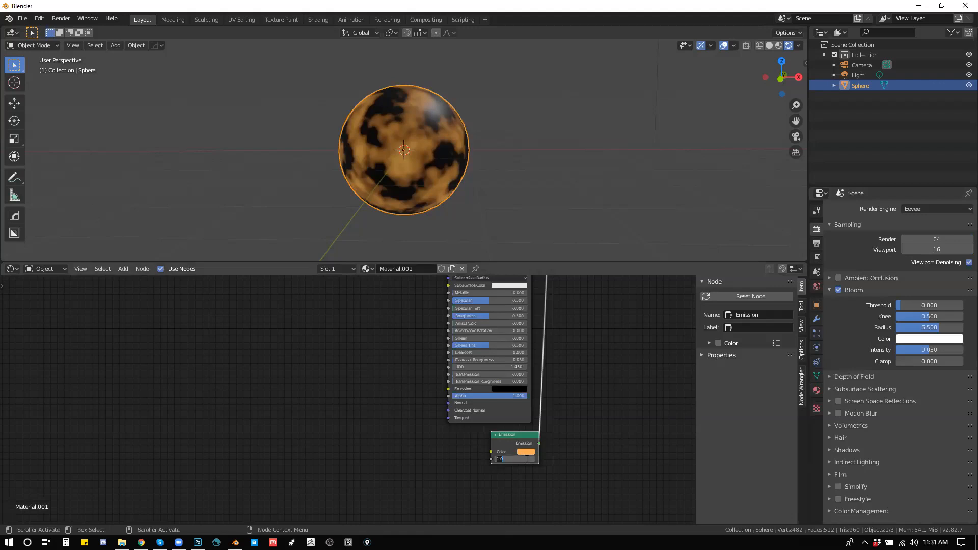
key(Return)
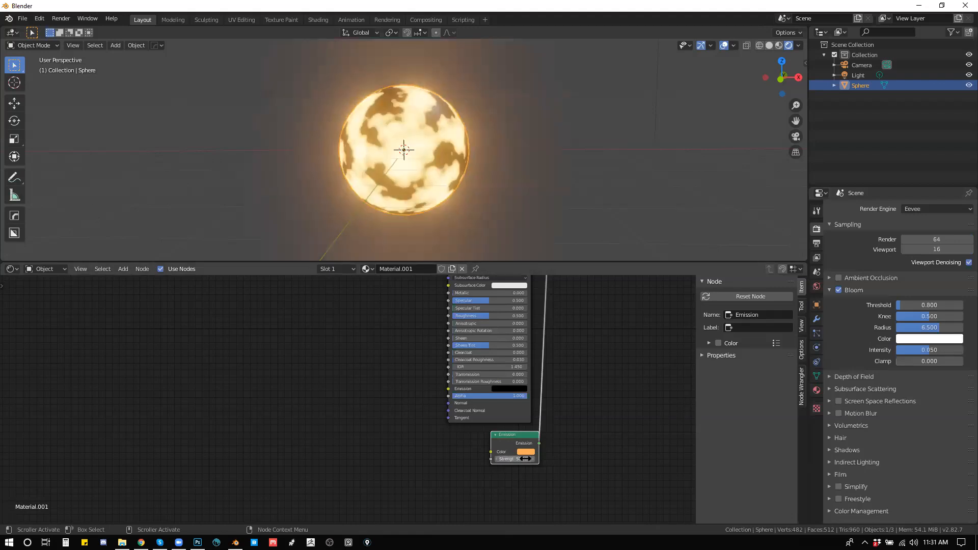
Step: Add Texture Coordinate and Mapping nodes to the Noise Texture and feed the Mapping vector from Object coordinates
drag(566, 391, 547, 443)
drag(378, 347, 439, 379)
click(405, 353)
key(ctrl+t)
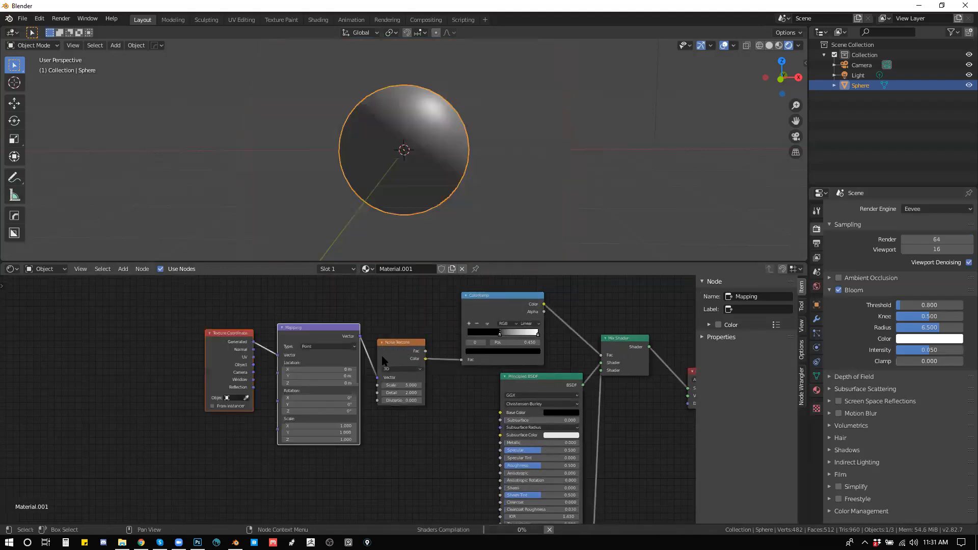
right_click(261, 357)
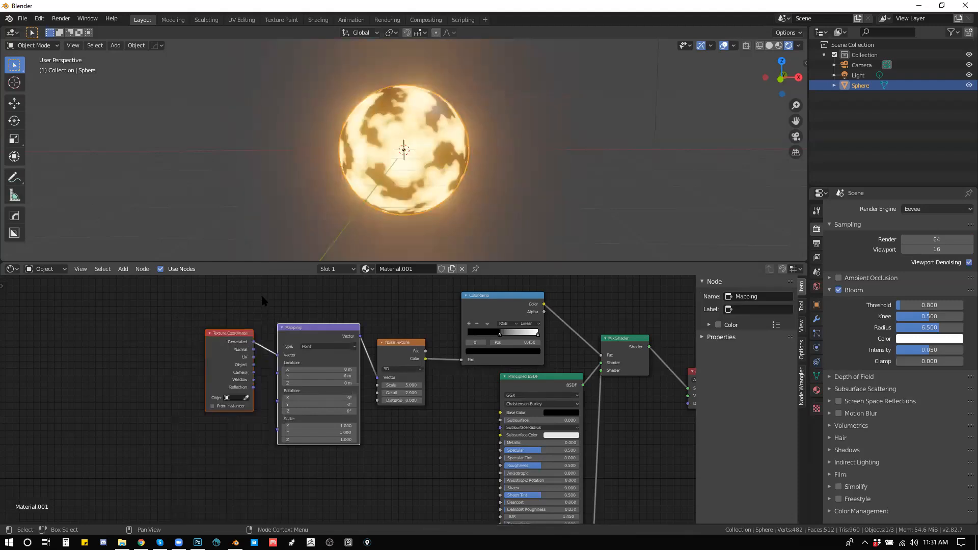
drag(266, 363, 272, 323)
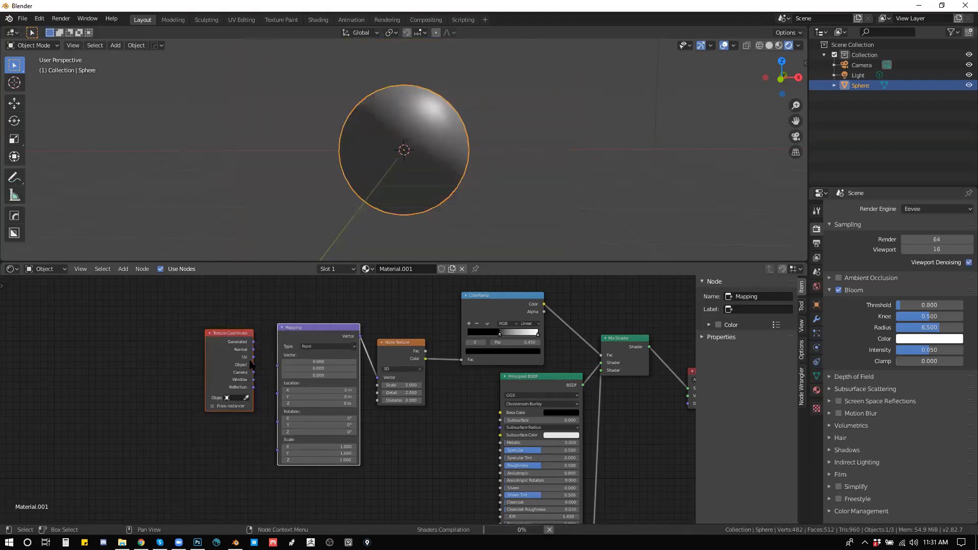
drag(254, 364, 278, 364)
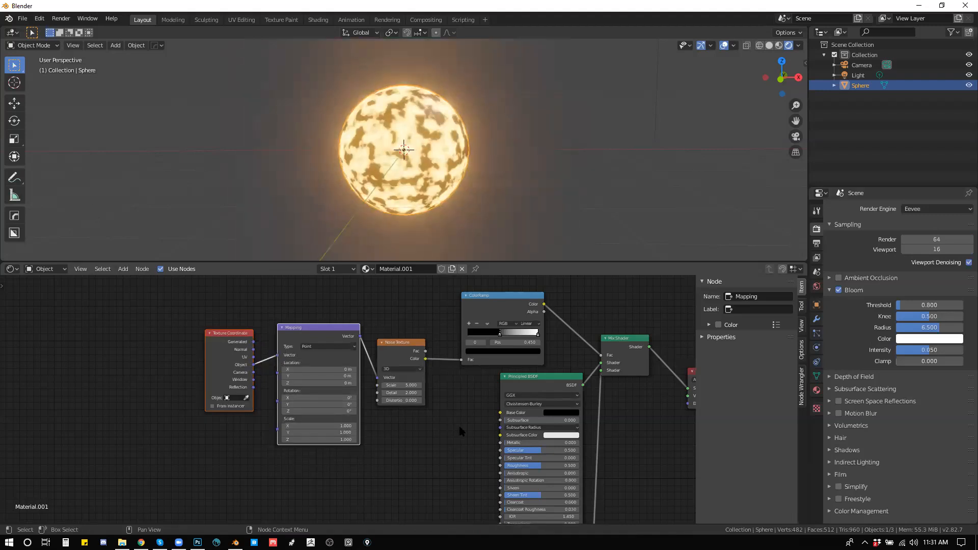
Step: Move the Mapping and Texture Coordinate nodes farther away from the Noise Texture node
drag(488, 409, 566, 393)
drag(291, 302, 379, 342)
key(g)
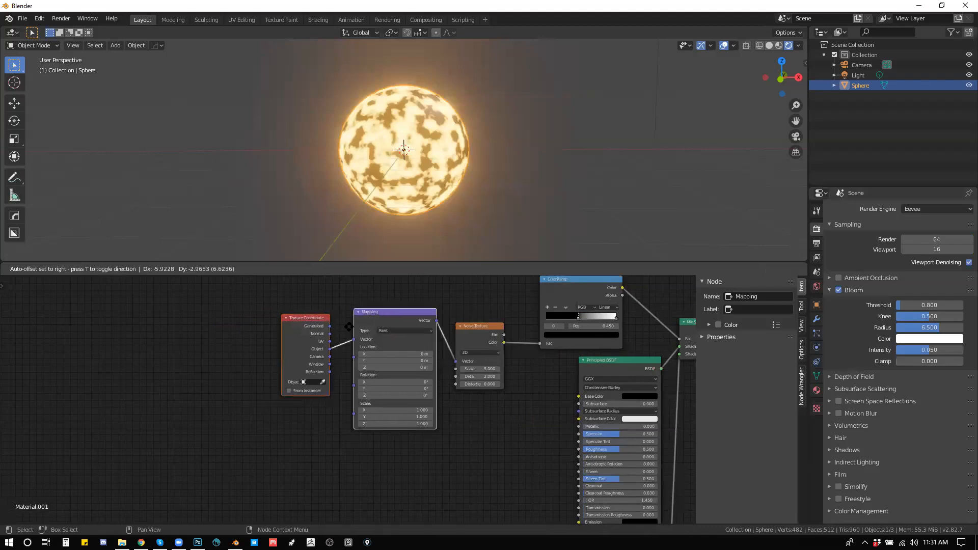
click(309, 334)
drag(240, 331, 247, 321)
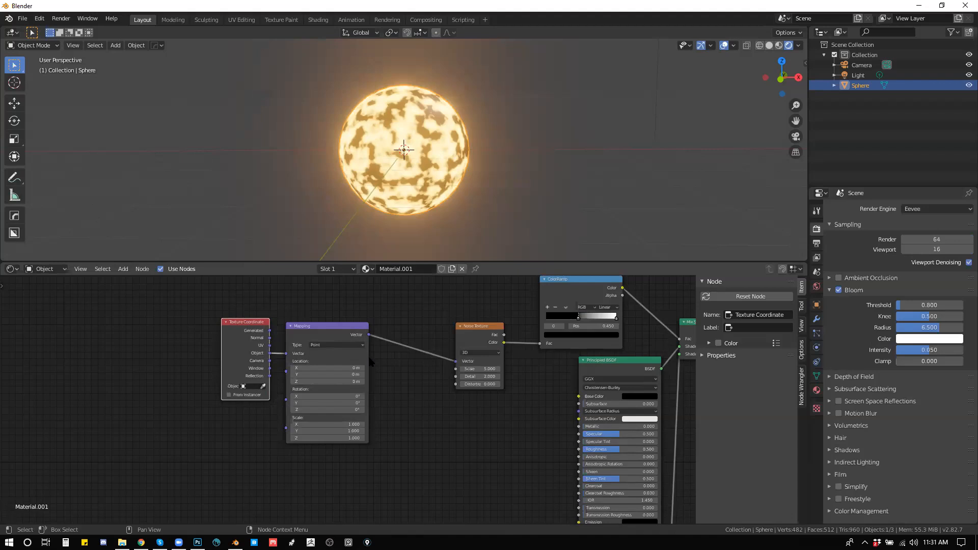
Step: Set the Noise Texture's detail to 16 and its scale to 2.6
drag(347, 384, 333, 386)
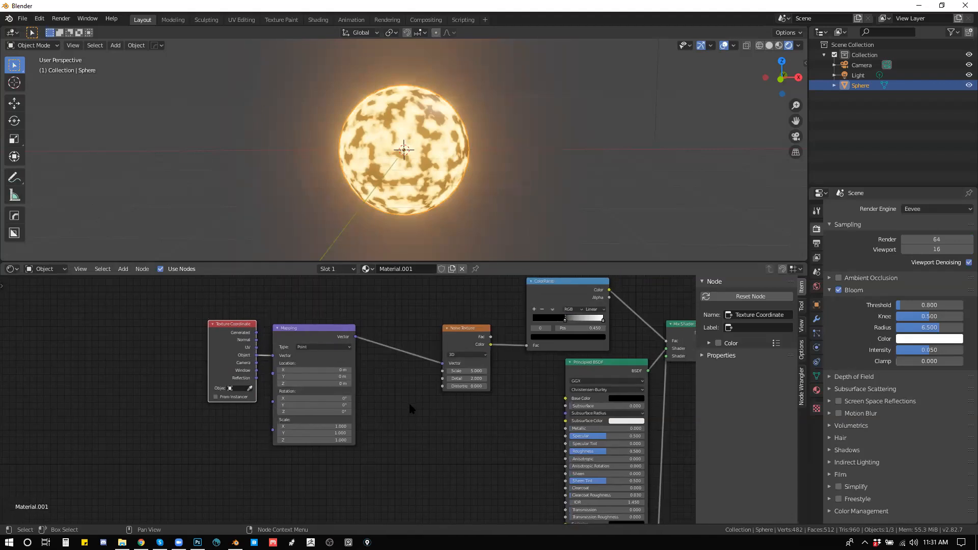
drag(466, 378, 502, 379)
drag(465, 370, 423, 371)
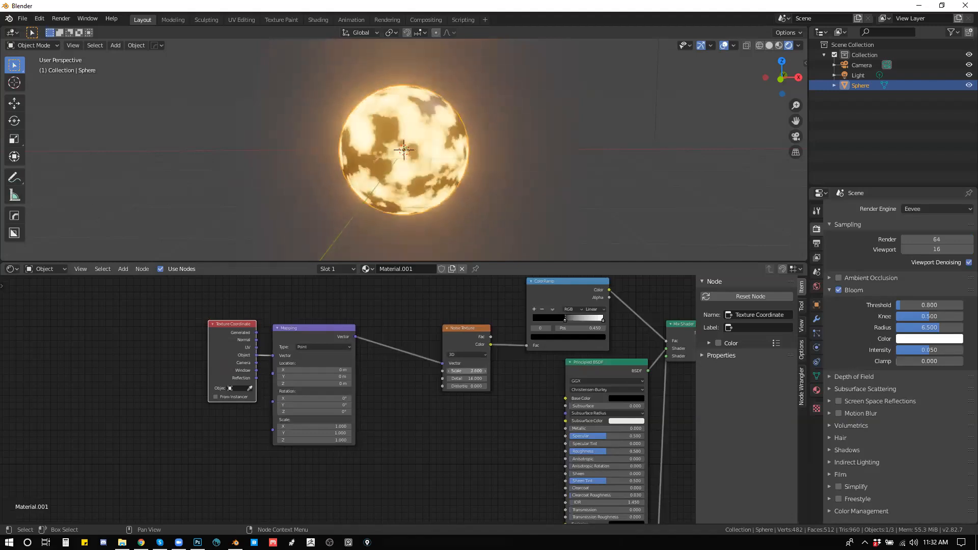
Step: Add a Bump node to the material and place it below the Noise Texture, beside the Principled BSDF
drag(483, 424, 408, 395)
key(shift+a)
click(414, 413)
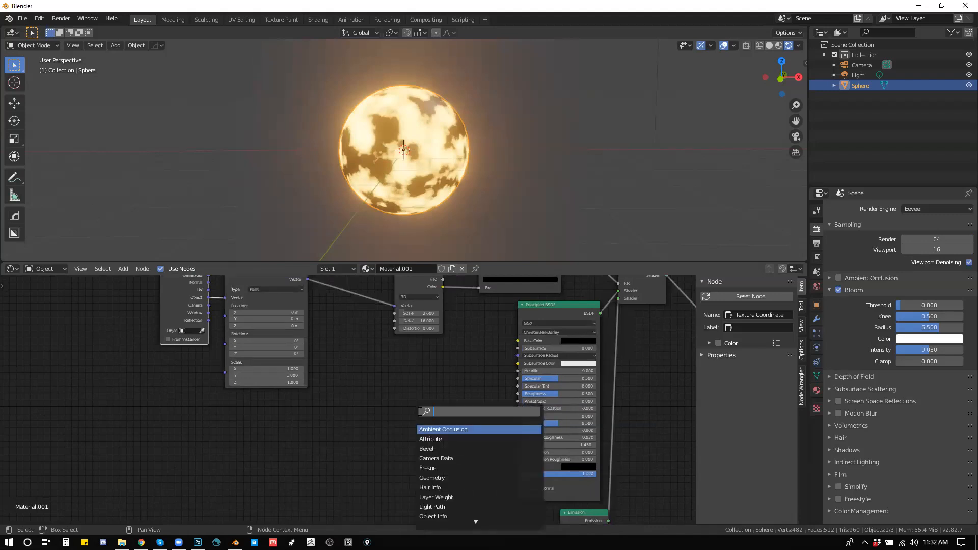
text(bimp)
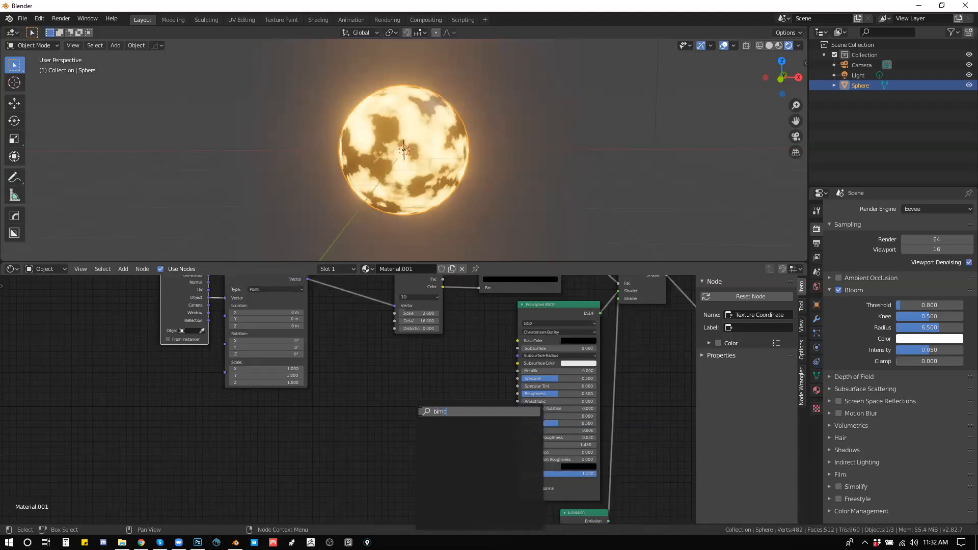
key(BackSpace)
key(BackSpace)
key(BackSpace)
text(ump)
key(Return)
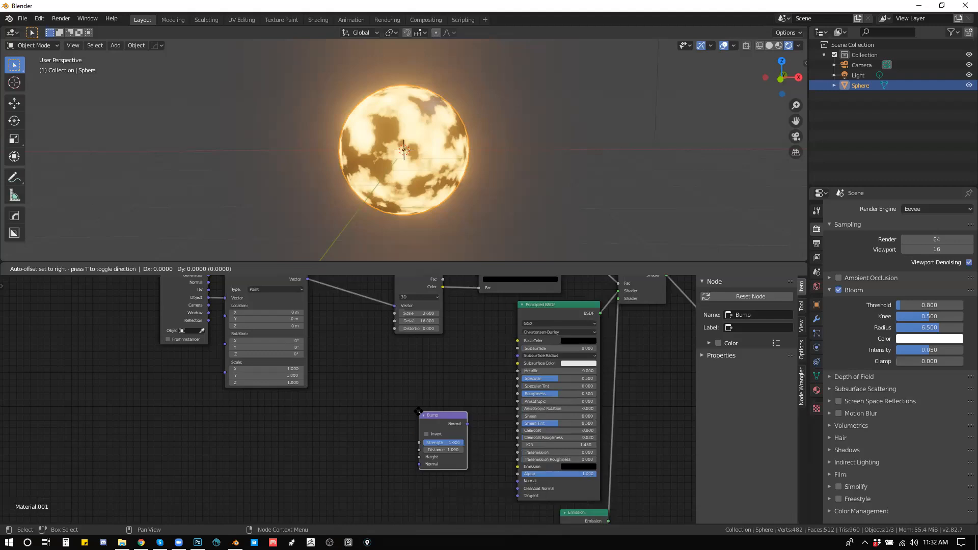
click(415, 411)
drag(441, 409, 447, 439)
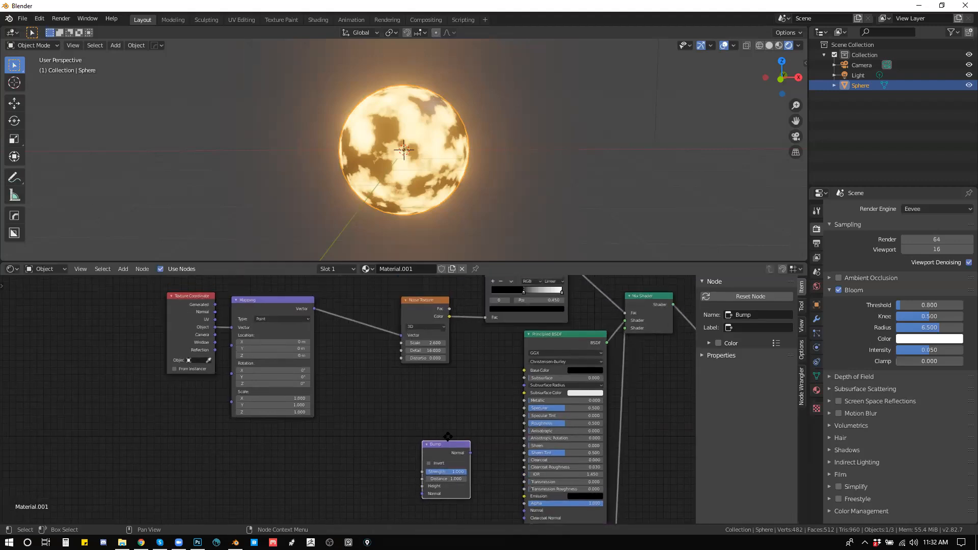
drag(441, 402, 452, 397)
Step: Duplicate the Noise Texture, feed its Color into the Bump's Height, and connect the Bump's Normal to the Principled BSDF's Normal
click(424, 326)
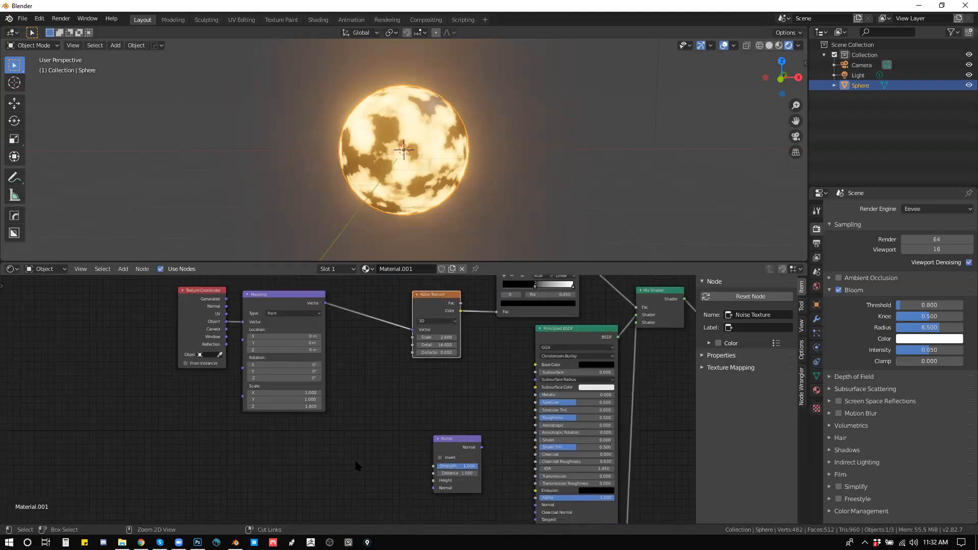
key(shift+d)
click(391, 455)
drag(392, 460, 358, 419)
drag(451, 421, 504, 478)
drag(359, 393, 367, 437)
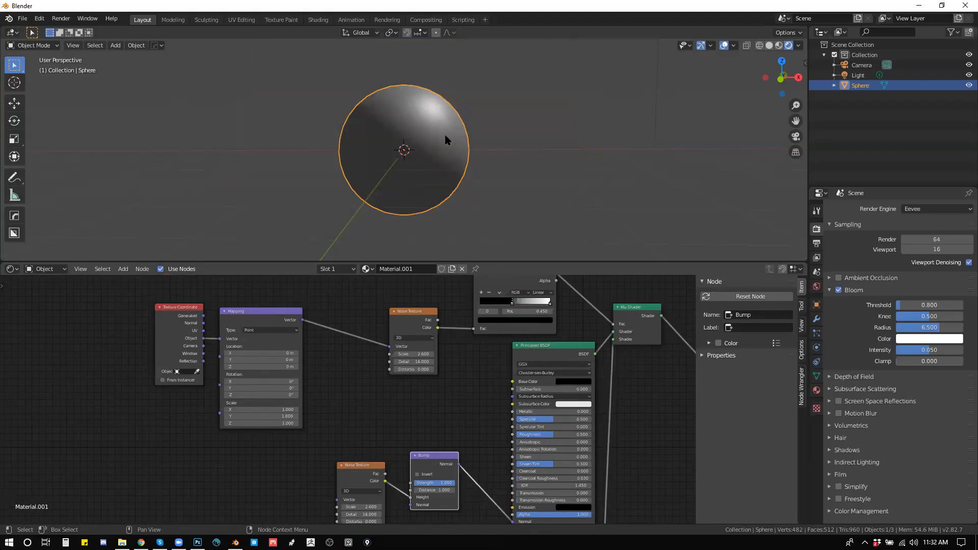
drag(432, 135, 458, 157)
Step: Duplicate the original Noise Texture and insert the copy on the link between the Mapping node and the Noise Texture
click(401, 312)
key(shift+d)
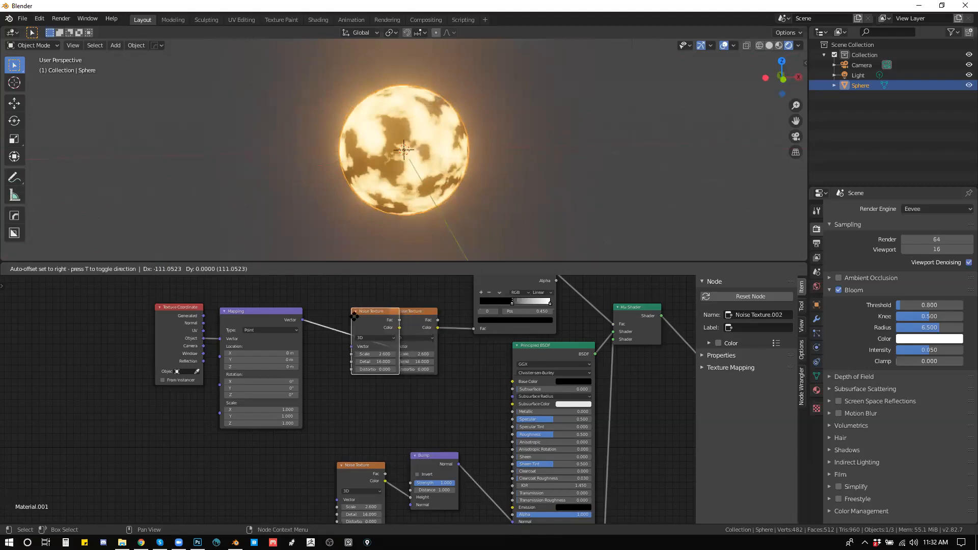
click(374, 329)
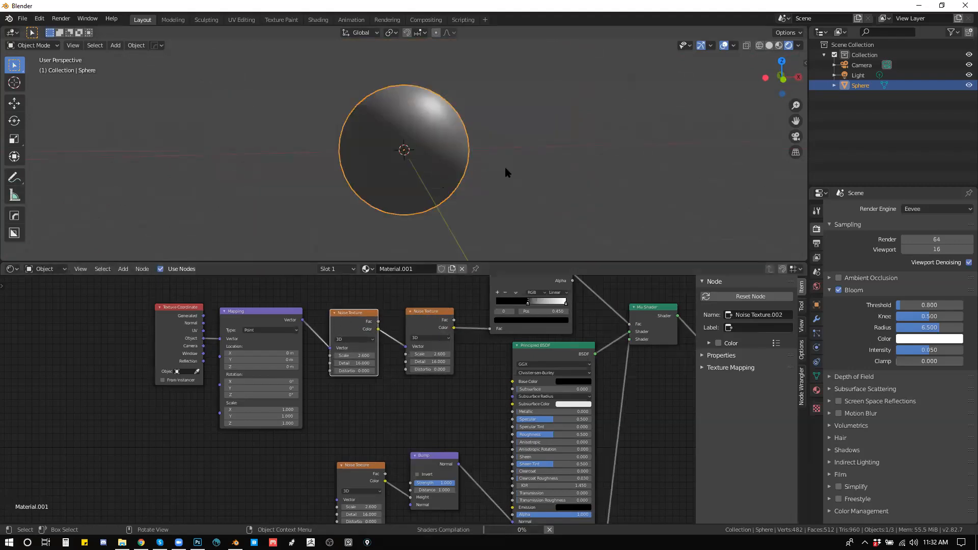
Step: Shift the ColorRamp's black stop to position 0.541 to shrink the glowing areas on the sphere
drag(510, 166, 484, 155)
scroll(466, 167, up, 4)
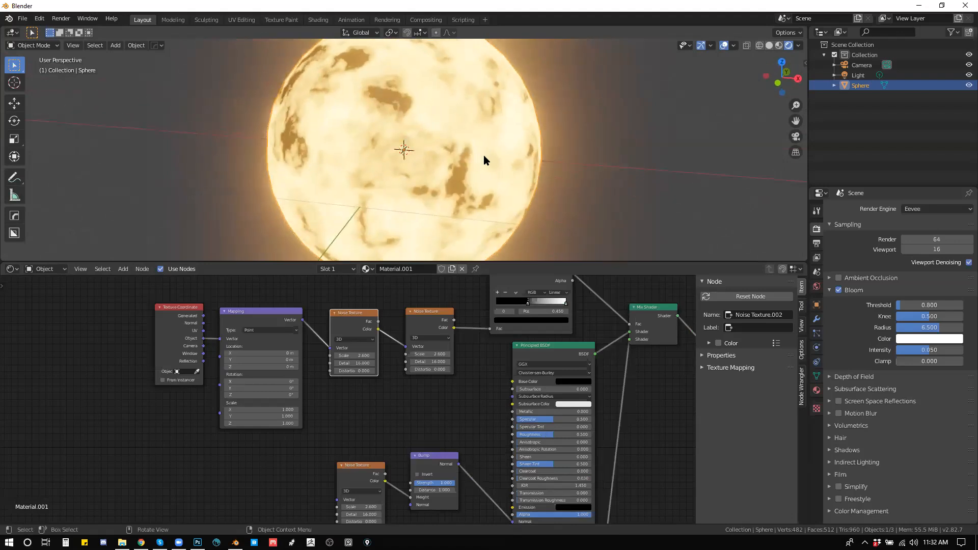
scroll(490, 188, up, 5)
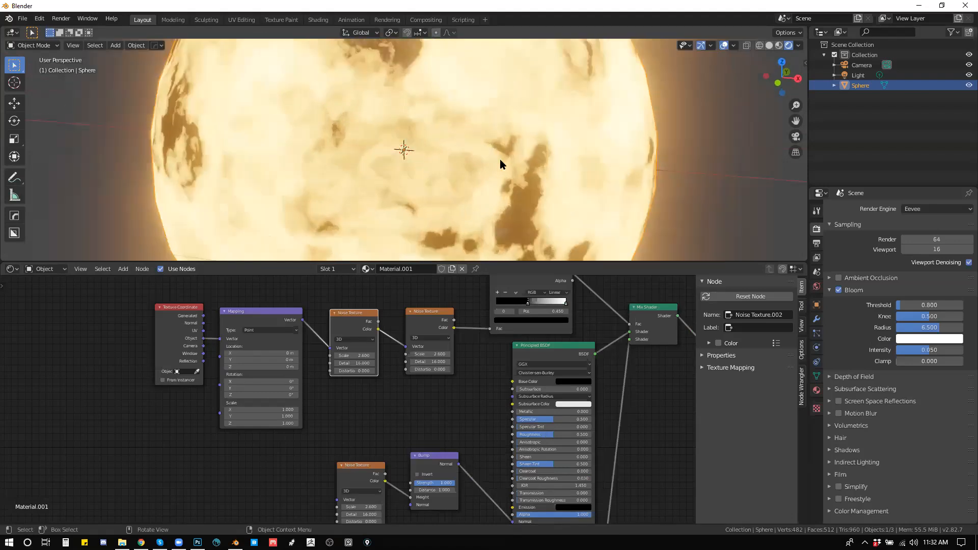
drag(532, 175, 478, 170)
scroll(470, 167, up, 5)
scroll(469, 168, down, 5)
scroll(469, 168, down, 5)
drag(402, 393, 270, 429)
drag(371, 405, 420, 399)
drag(445, 340, 458, 357)
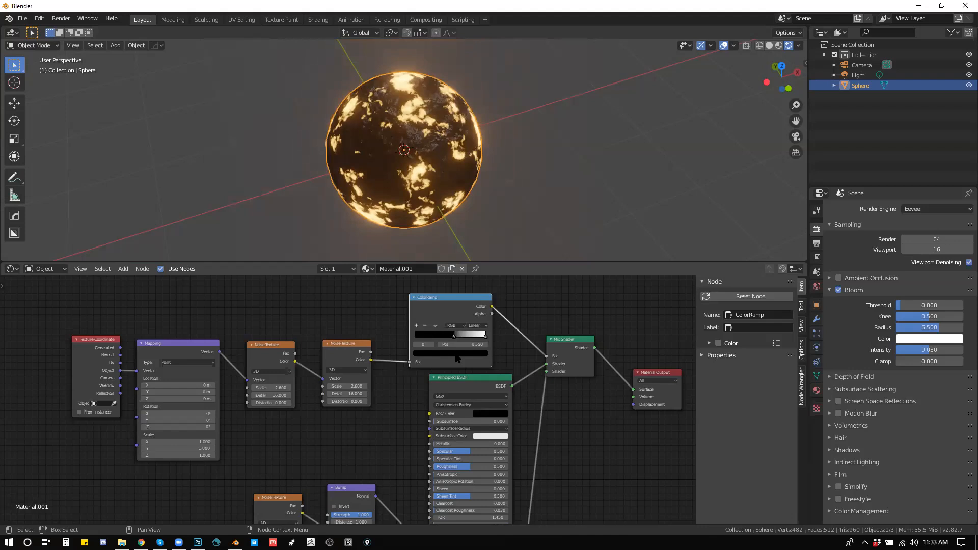
drag(583, 447, 578, 442)
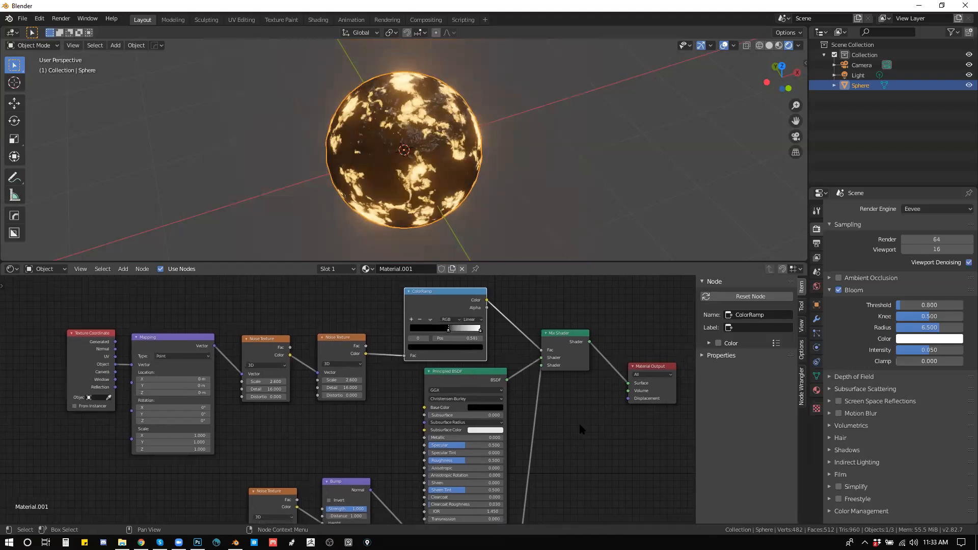
Step: Fine-tune the orange color of the Emission node
drag(521, 197, 481, 157)
scroll(481, 157, up, 1)
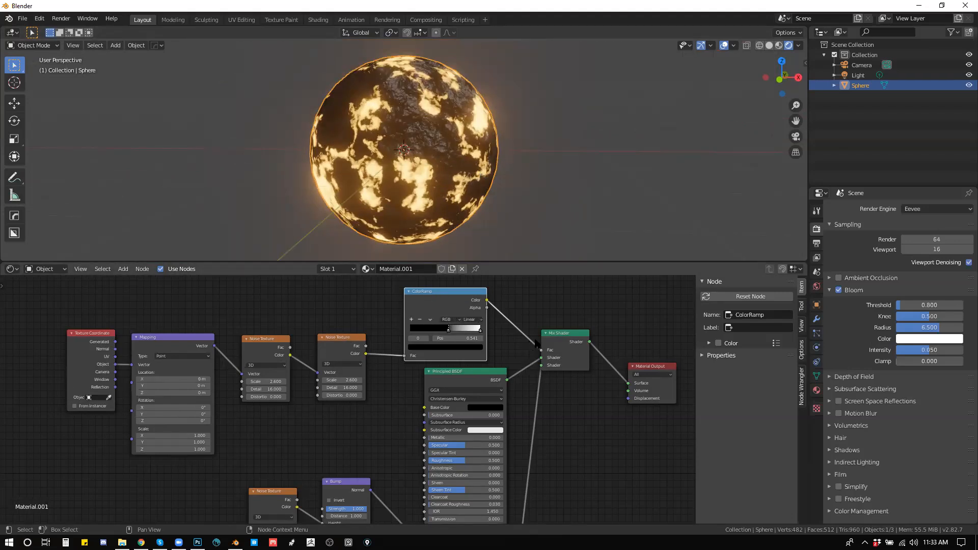
drag(560, 339, 484, 306)
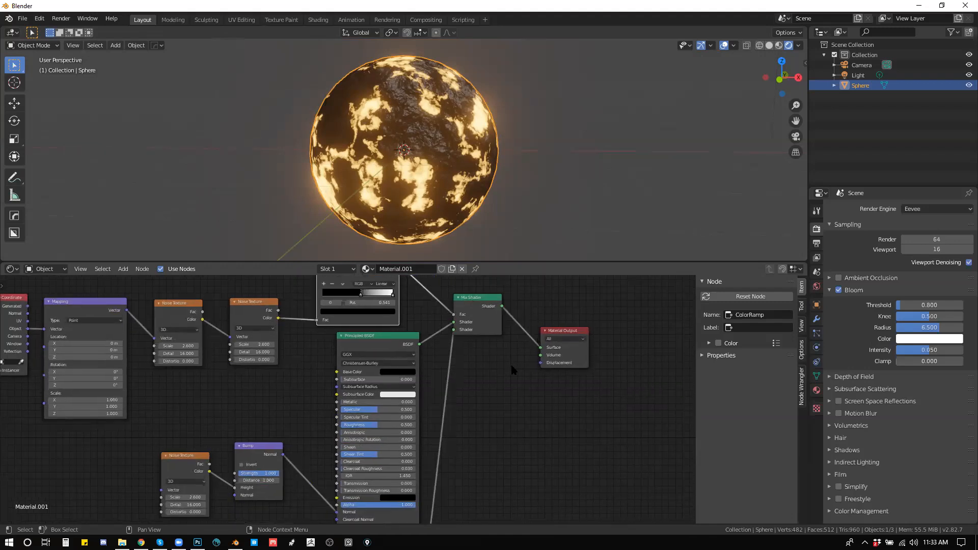
drag(511, 365, 488, 359)
click(373, 331)
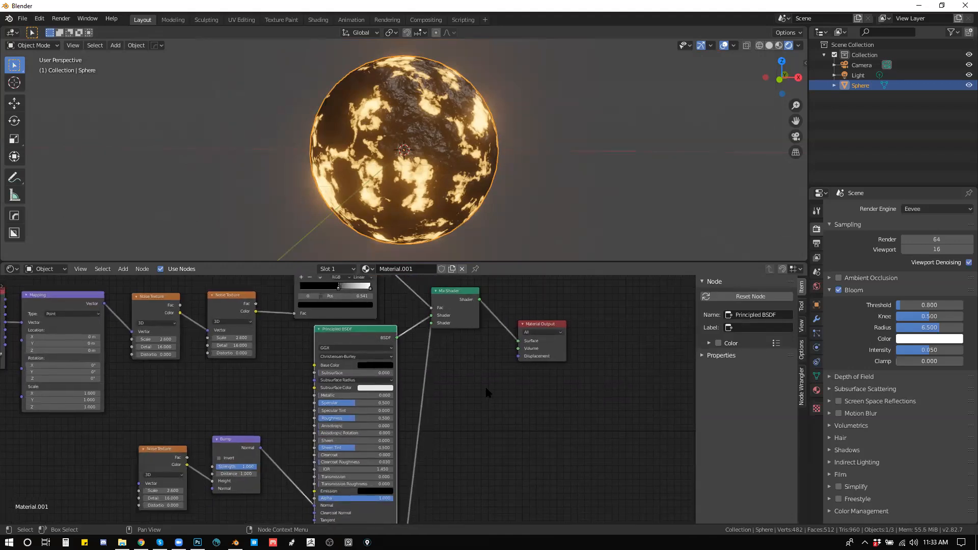
scroll(482, 388, down, 2)
drag(440, 466, 487, 415)
click(373, 411)
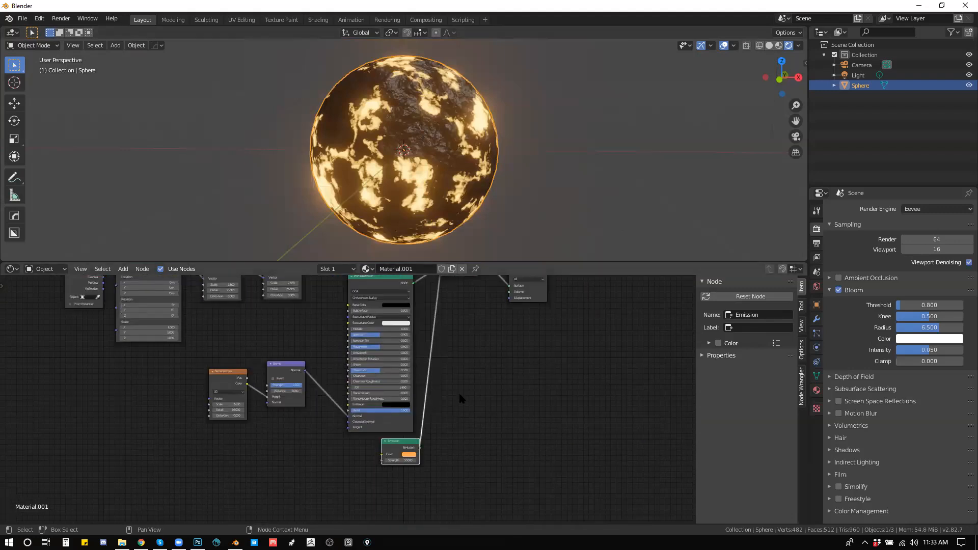
click(410, 454)
mouse_move(418, 408)
mouse_down()
mouse_move(410, 390)
mouse_move(423, 383)
mouse_move(417, 410)
mouse_up()
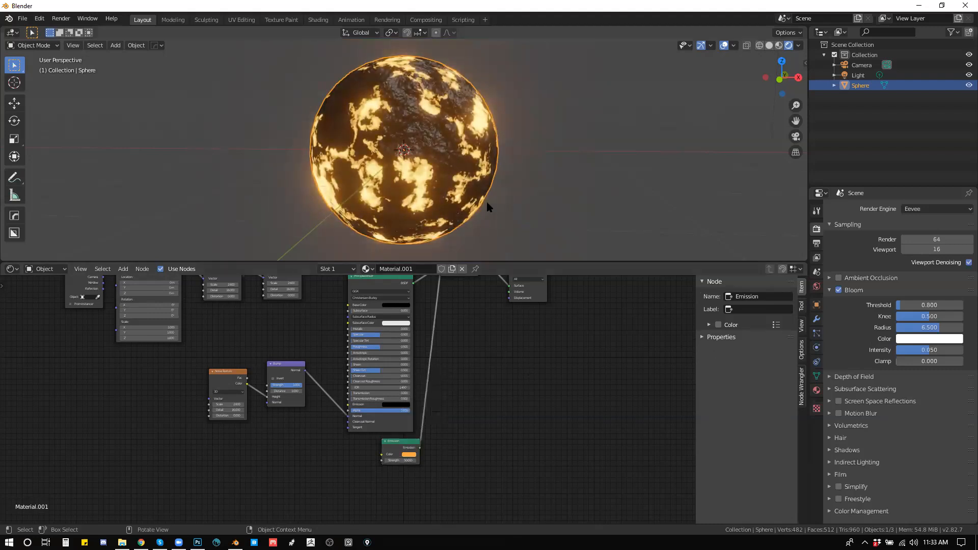
scroll(499, 229, down, 2)
drag(243, 358, 320, 404)
click(249, 376)
text(10)
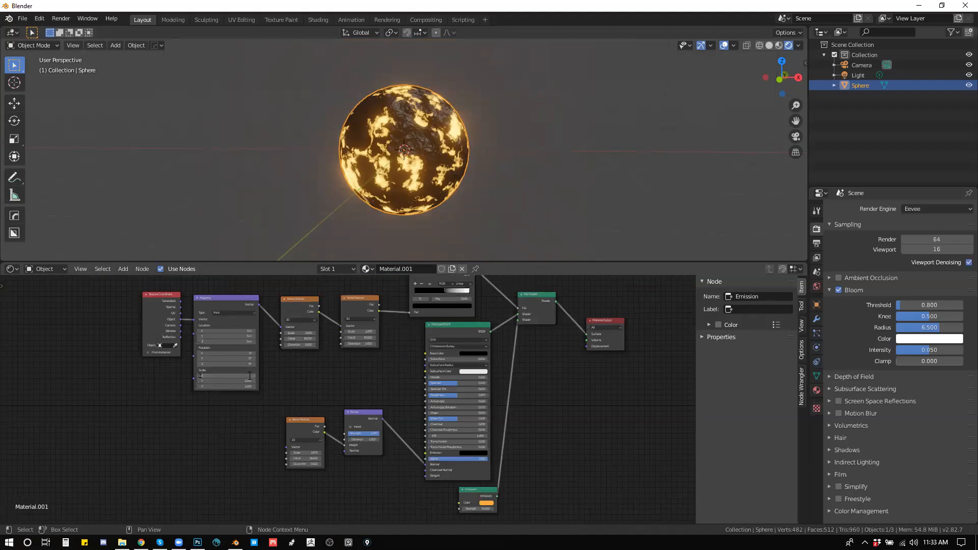
click(370, 357)
drag(371, 357, 346, 398)
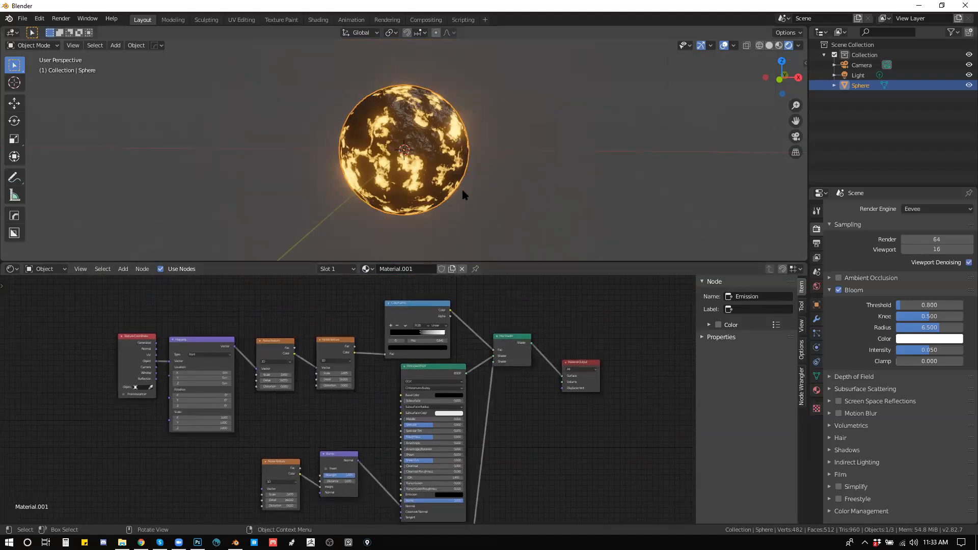
Step: Deselect the sphere, add a plane mesh, and move it beside the sphere
scroll(464, 193, down, 3)
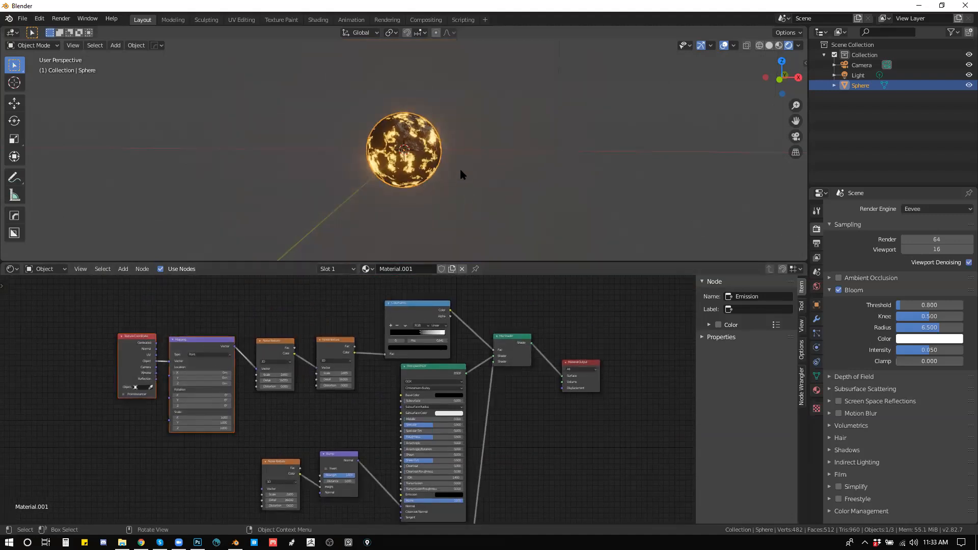
key(alt+a)
key(shift+a)
key(Escape)
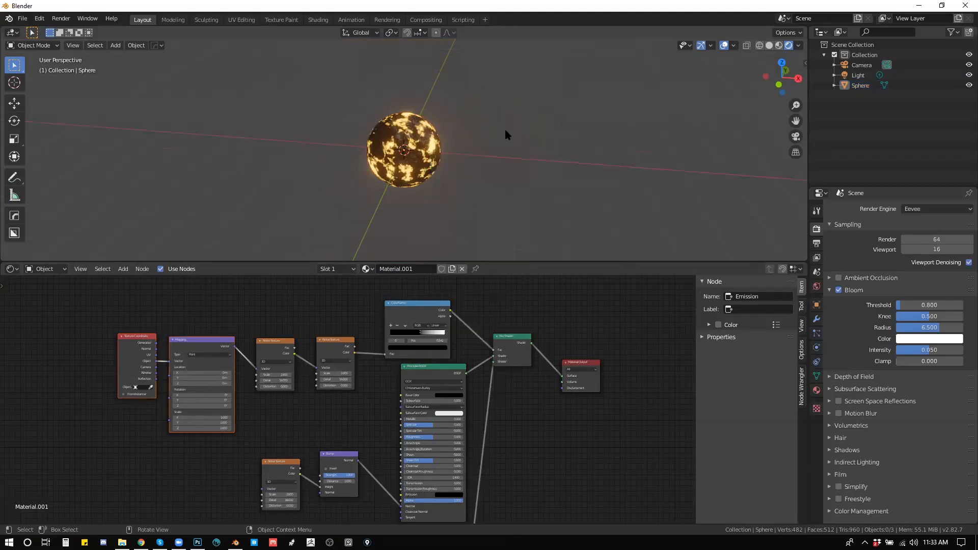
key(Tab)
key(Tab)
key(shift+a)
mouse_move(500, 166)
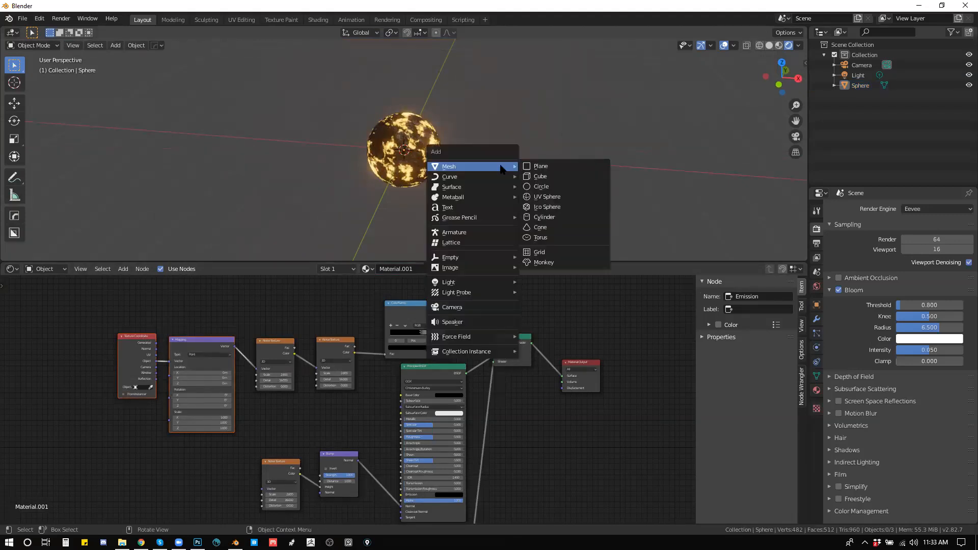
click(539, 166)
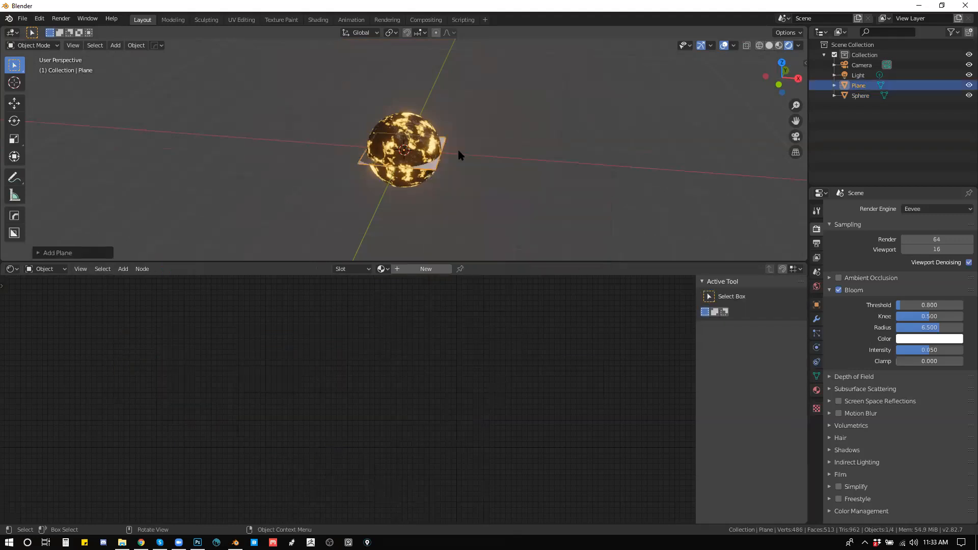
key(g)
click(557, 154)
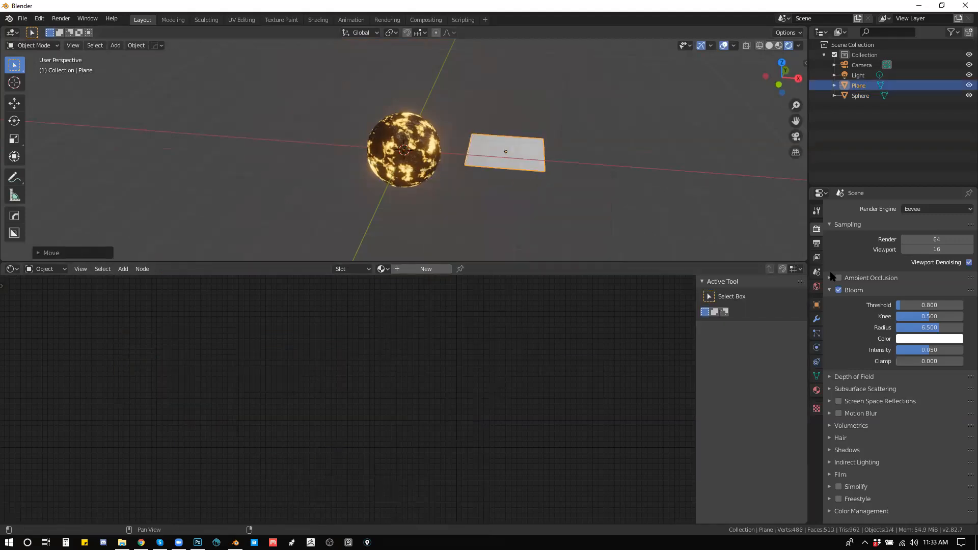
Step: Assign the existing Material.001 to the plane
click(816, 390)
click(836, 252)
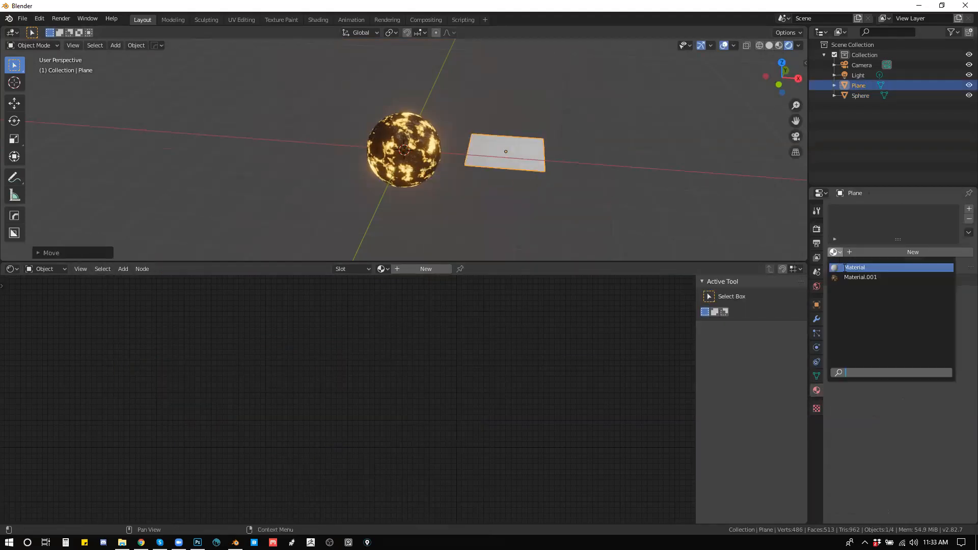
click(866, 275)
drag(600, 57, 471, 139)
click(480, 136)
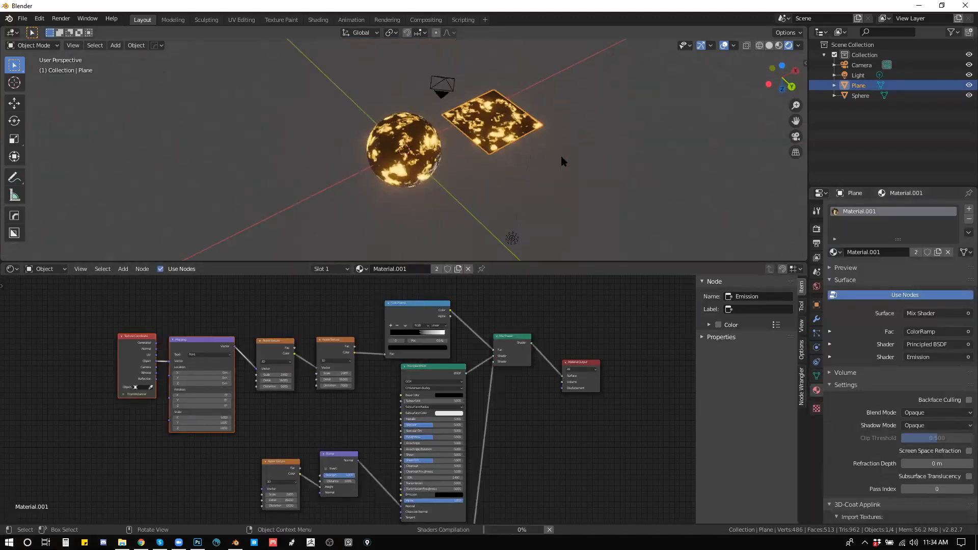
scroll(533, 156, up, 2)
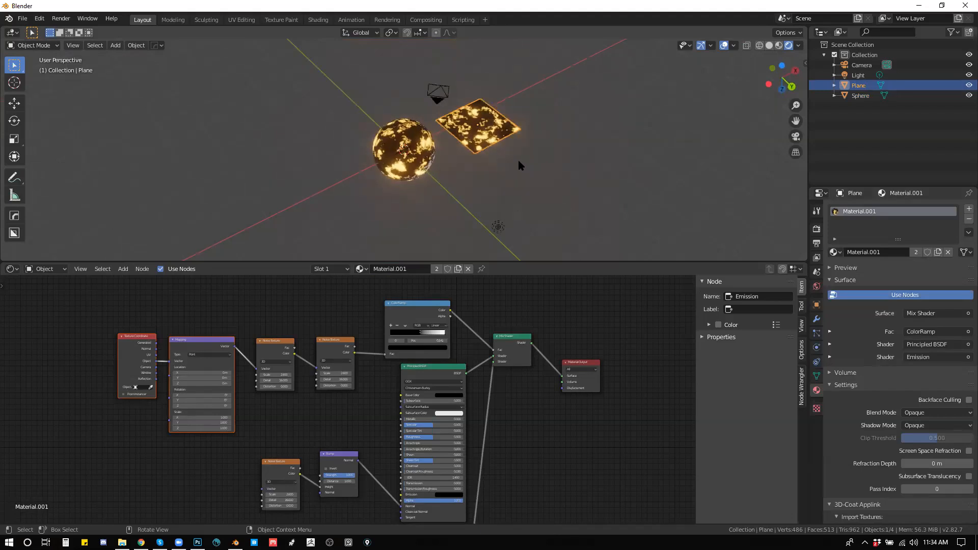
Step: Extrude one edge of the plane four times in Edit Mode to form a long bent strip
key(Tab)
click(532, 138)
key(2)
click(533, 142)
drag(595, 163, 443, 133)
key(e)
click(524, 153)
key(e)
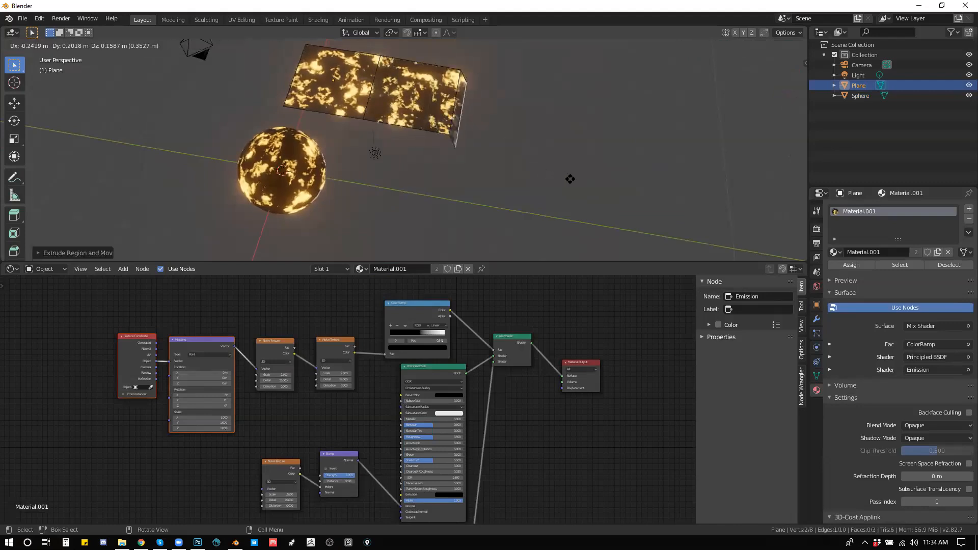
click(665, 181)
key(e)
click(743, 191)
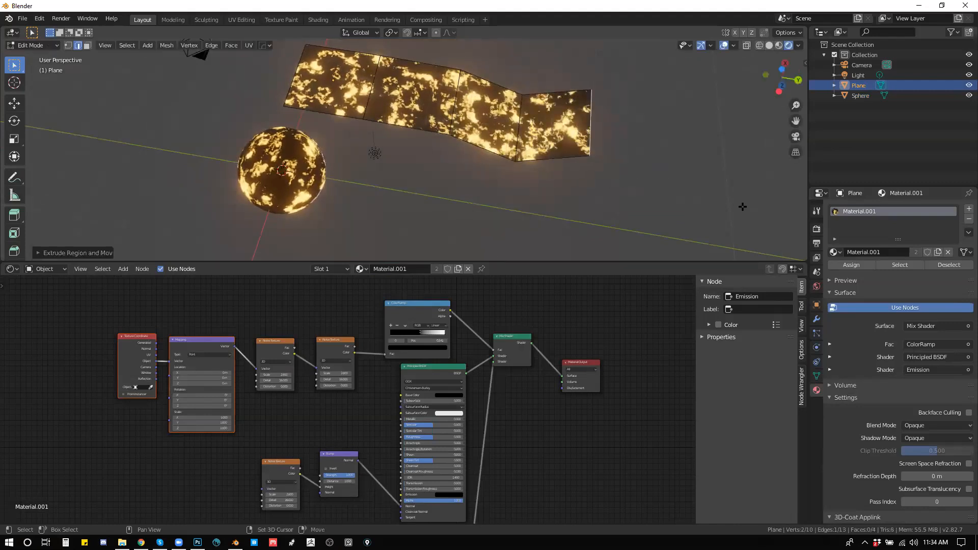
key(e)
click(725, 196)
Step: Extrude a branch from the strip's side edge in three segments, narrowing the first segment's end, and return to Object Mode
drag(725, 196, 502, 139)
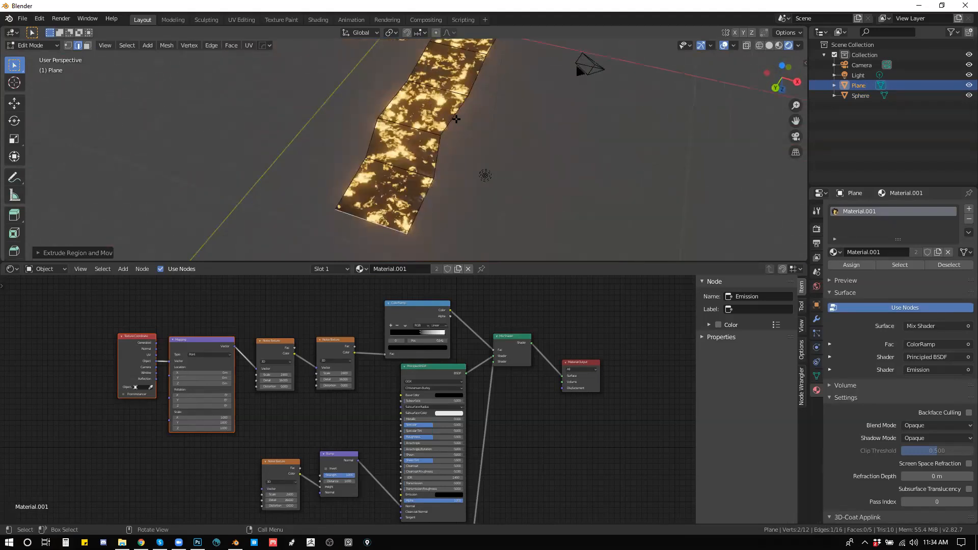
key(e)
click(544, 149)
drag(550, 163, 519, 176)
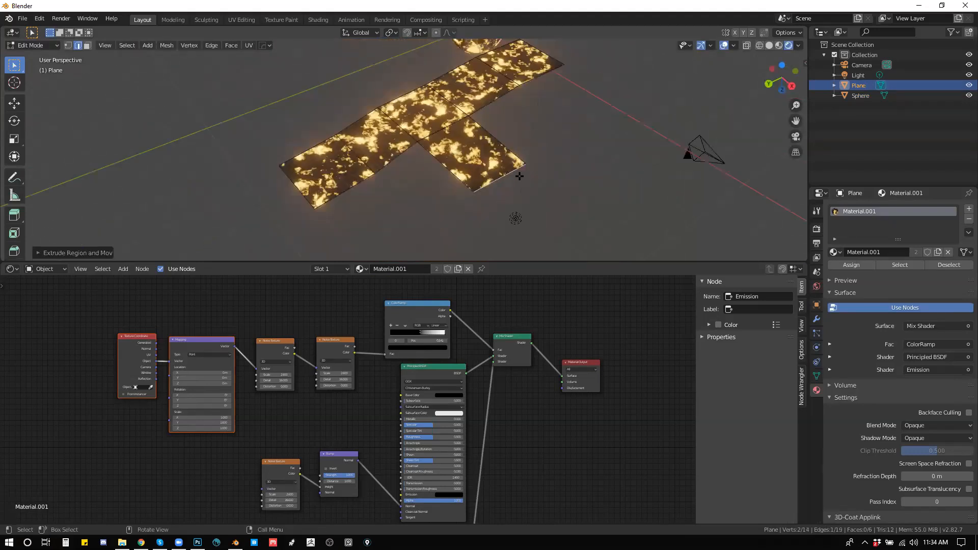
key(s)
click(521, 186)
key(e)
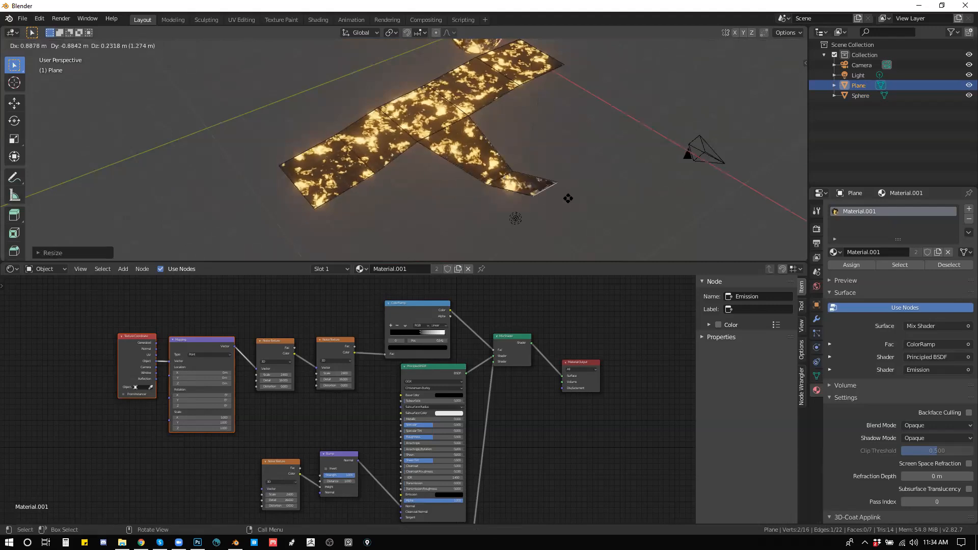
click(570, 203)
drag(596, 205, 657, 182)
key(e)
click(686, 124)
drag(519, 142, 556, 157)
key(Tab)
click(544, 163)
Step: Maximize the 3D viewport and examine the glowing material across the extended plane and the sphere
key(ctrl+space)
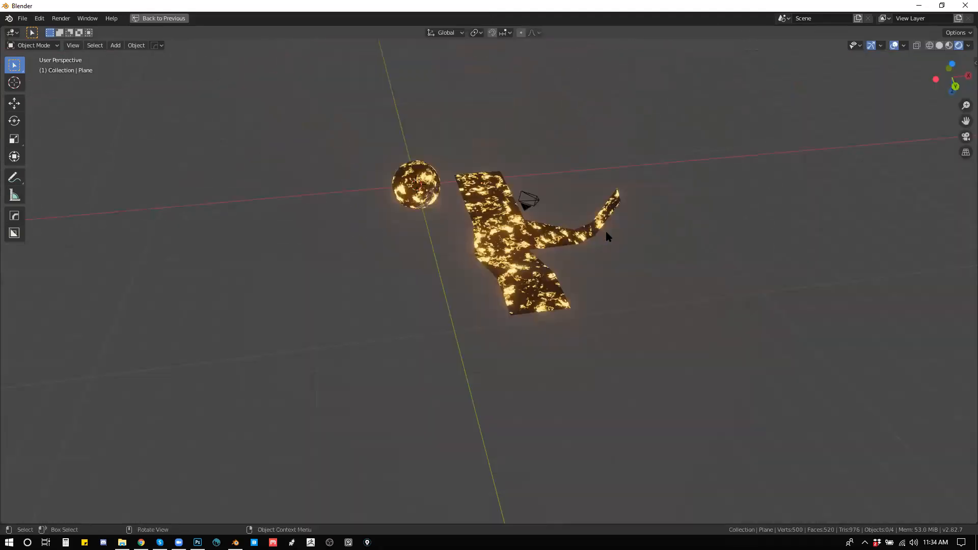
scroll(606, 234, up, 8)
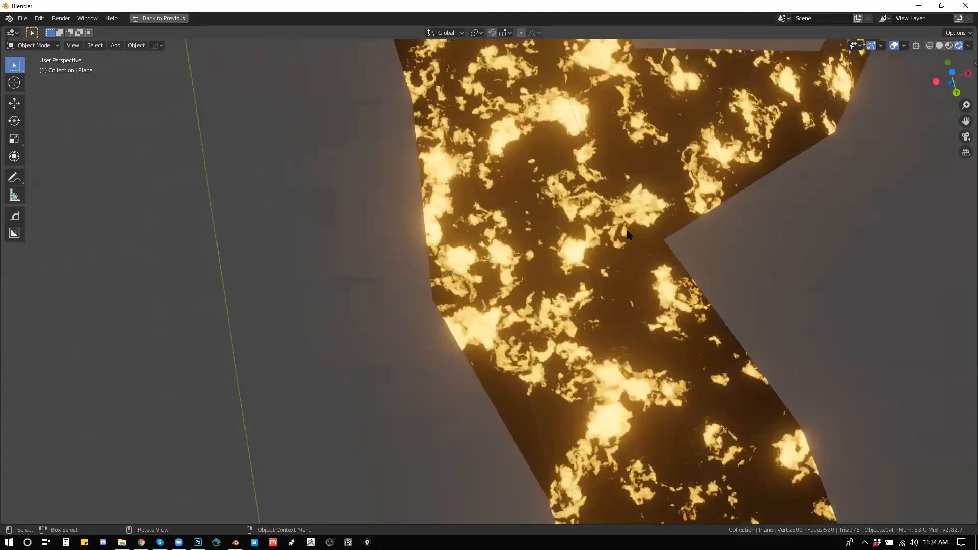
scroll(628, 235, up, 3)
scroll(631, 235, down, 9)
drag(631, 235, 462, 263)
scroll(569, 216, up, 6)
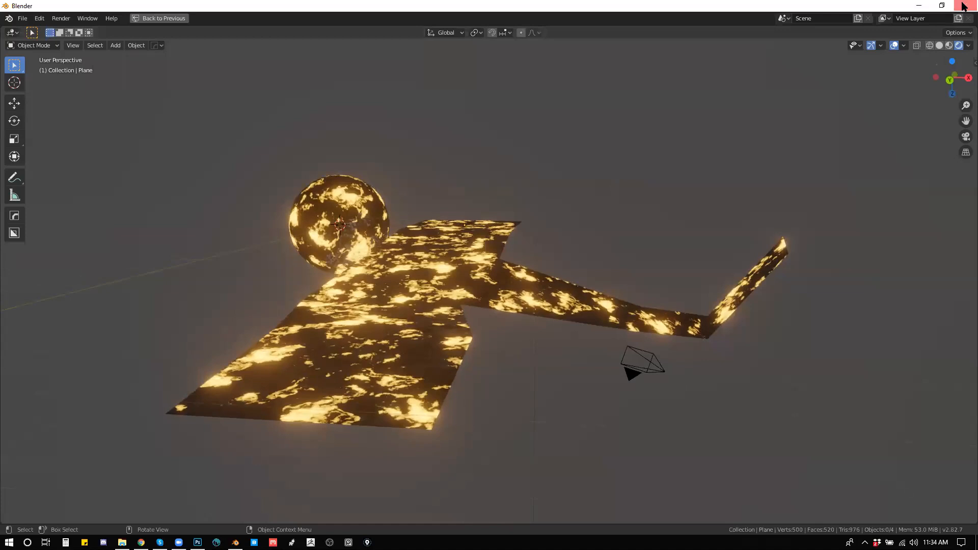
Step: Close Blender without saving the scene and return to the Photoshop painting
click(965, 5)
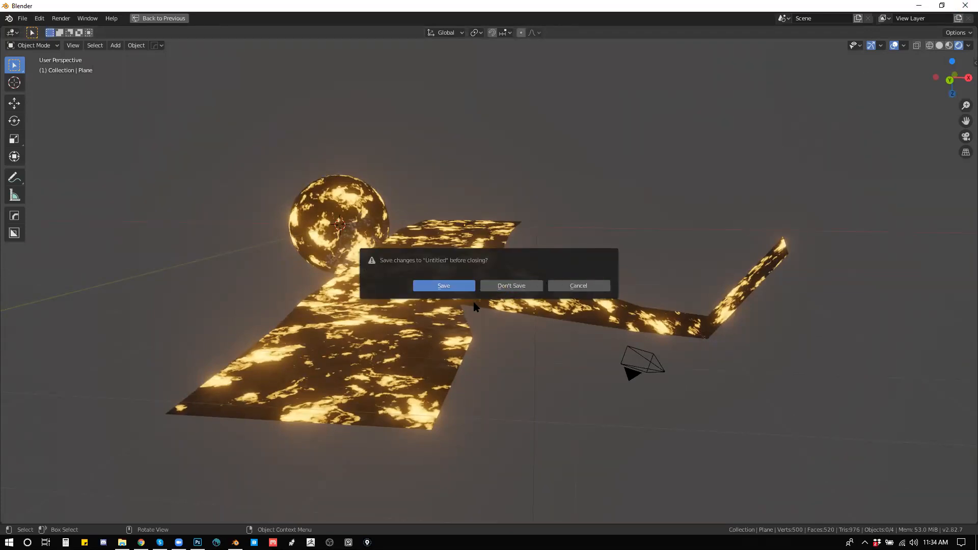
click(493, 286)
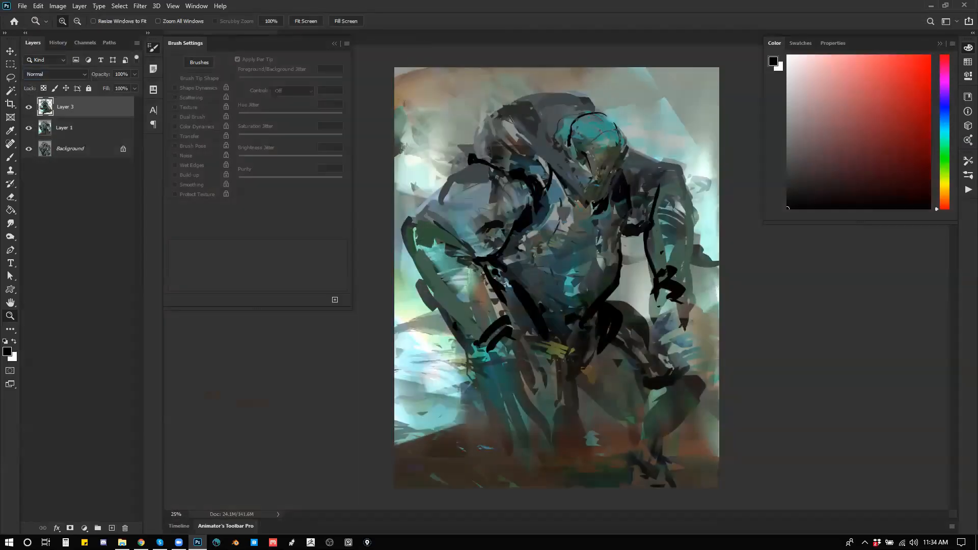
Step: Flip the canvas horizontally and paint black accents just behind the figure's head with a 100 px brush
click(617, 159)
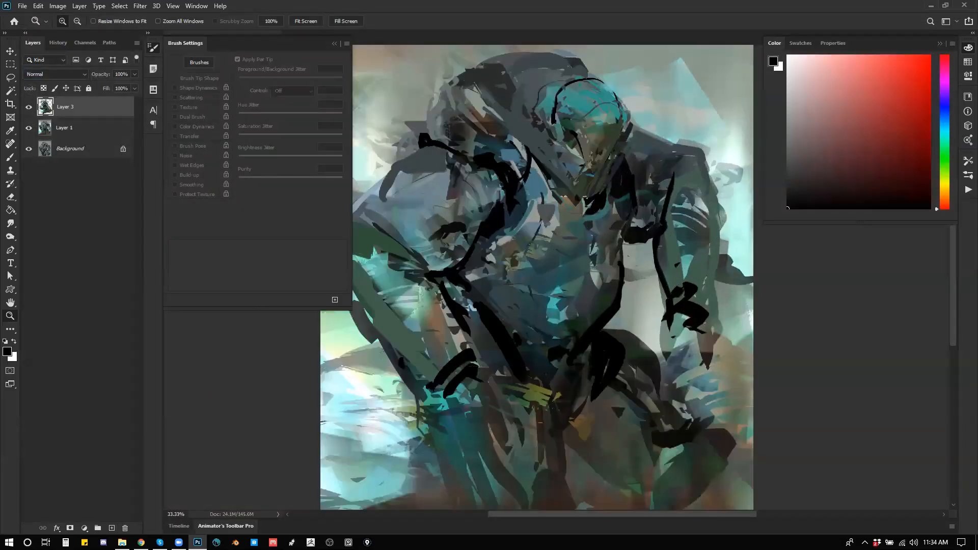
drag(618, 159, 668, 102)
key(ctrl+shift+h)
alt+click(617, 193)
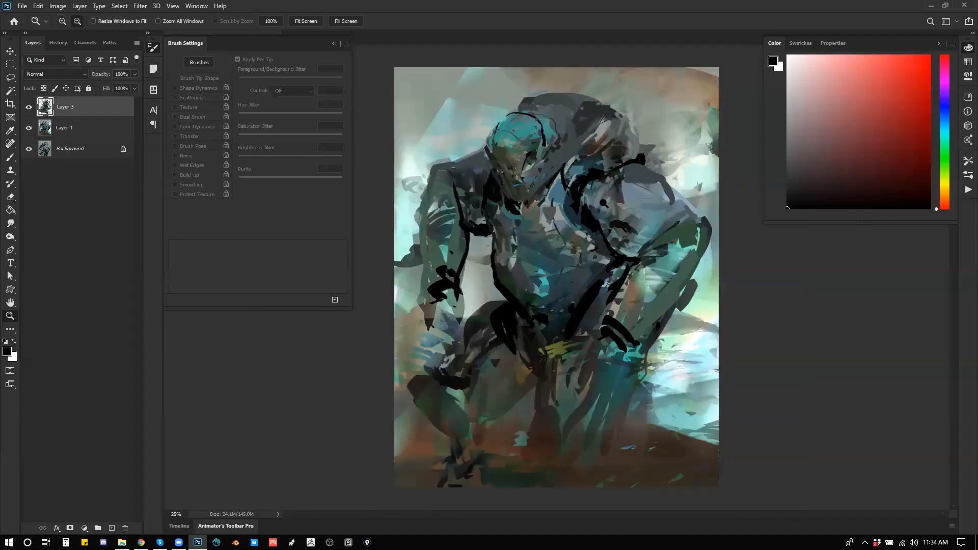
key(b)
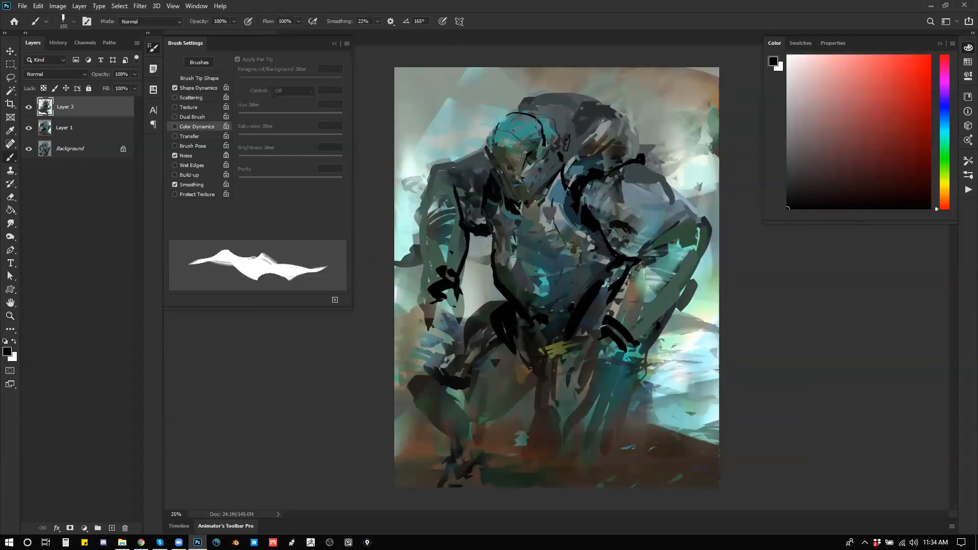
key([)
mouse_move(557, 128)
mouse_down()
mouse_move(579, 134)
mouse_move(568, 122)
mouse_up()
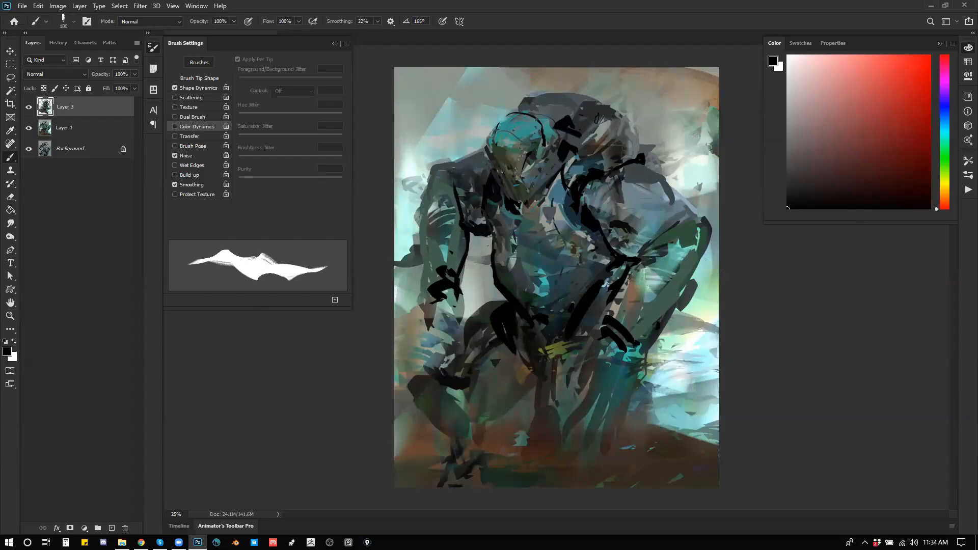
Step: Flip the canvas back and paint black and dark brown strokes across the hunched upper back
key(ctrl+shift+h)
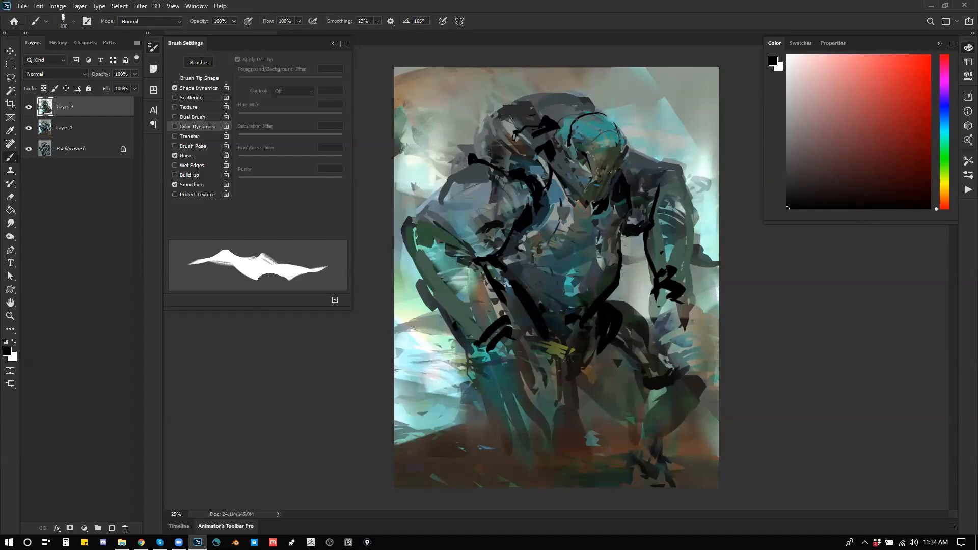
drag(521, 121, 495, 140)
drag(484, 129, 491, 145)
alt+click(479, 142)
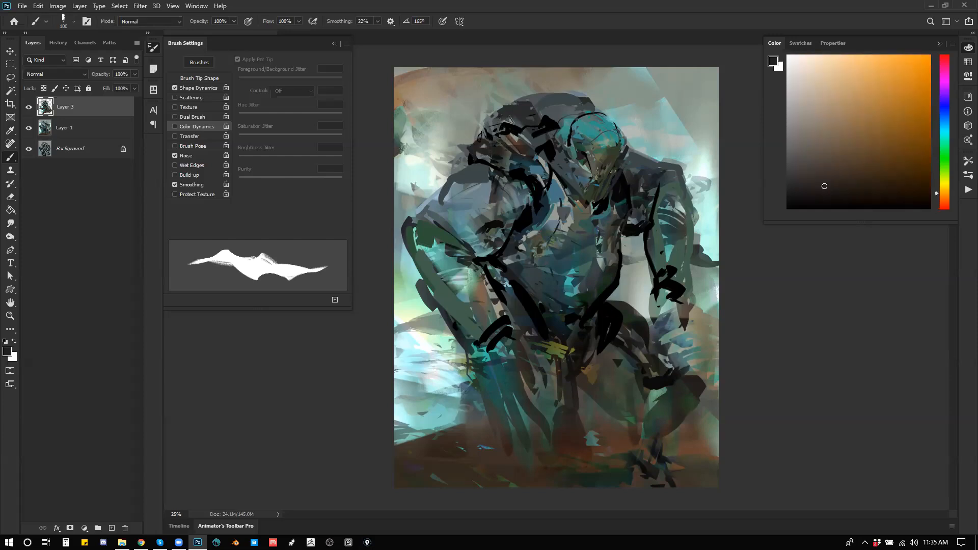
drag(488, 122, 479, 141)
Step: Rework the head's outline and the area below it with dark blue-gray and muted green strokes
drag(593, 102, 632, 148)
alt+click(583, 137)
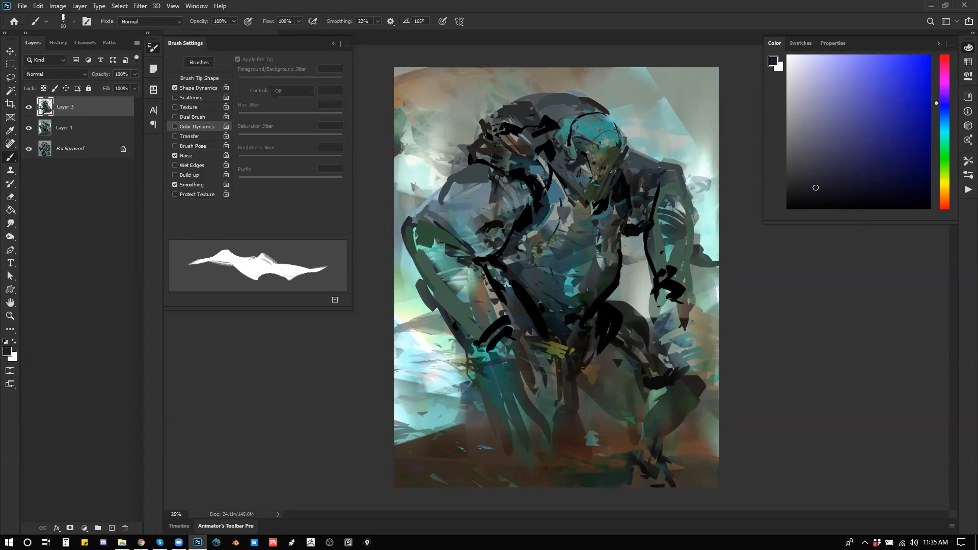
alt+click(575, 188)
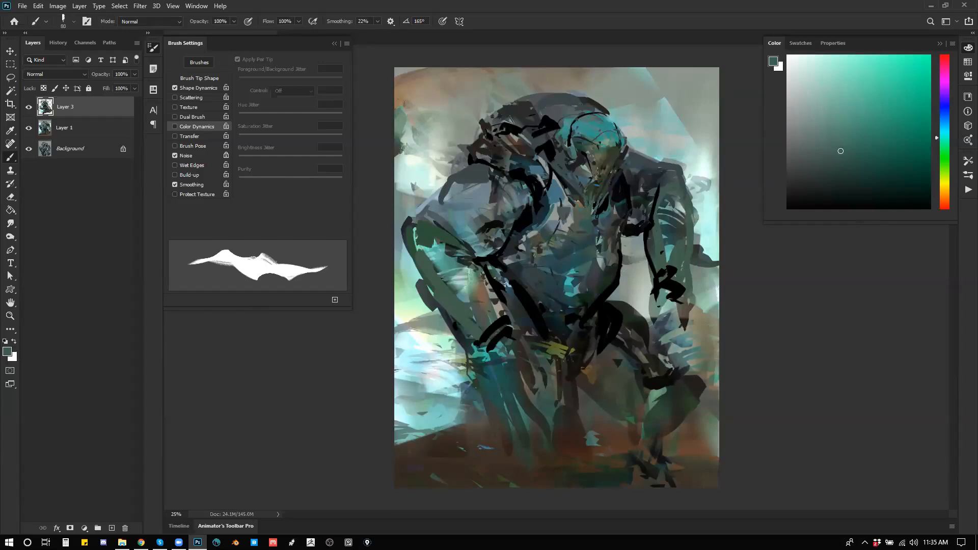
Step: Flip the canvas, restore black as the paint color, and build black and dark teal strokes under the jaw and neck
key(d)
key(ctrl+shift+h)
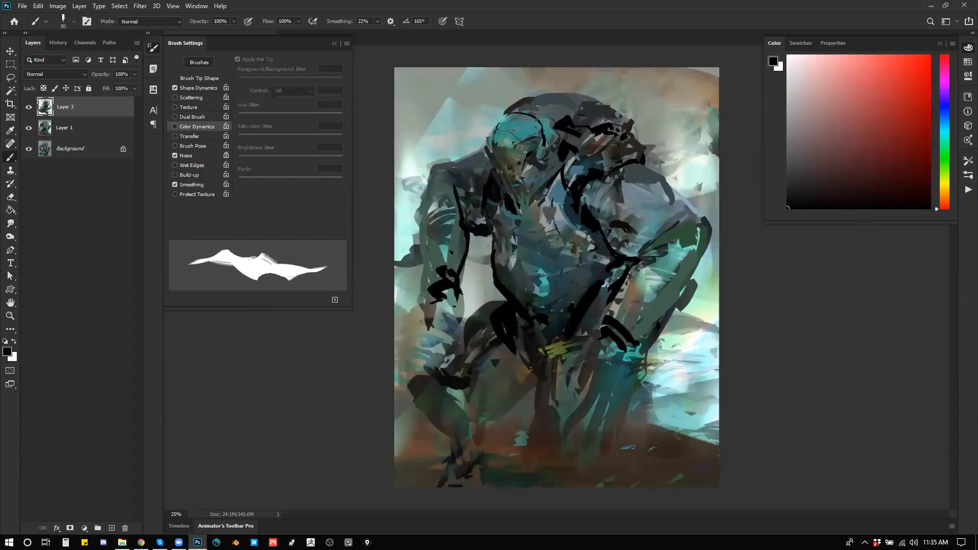
alt+click(494, 203)
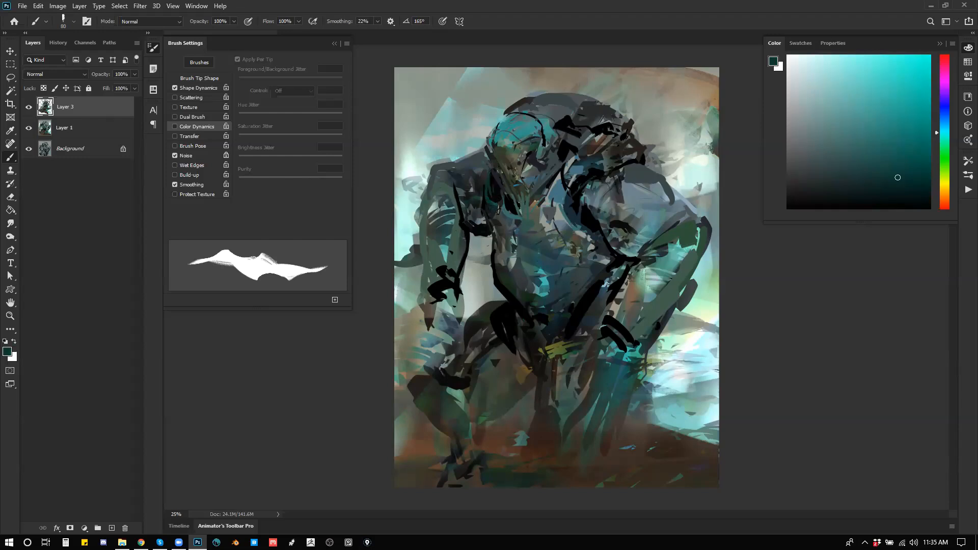
alt+click(502, 222)
alt+click(507, 213)
drag(488, 198, 502, 237)
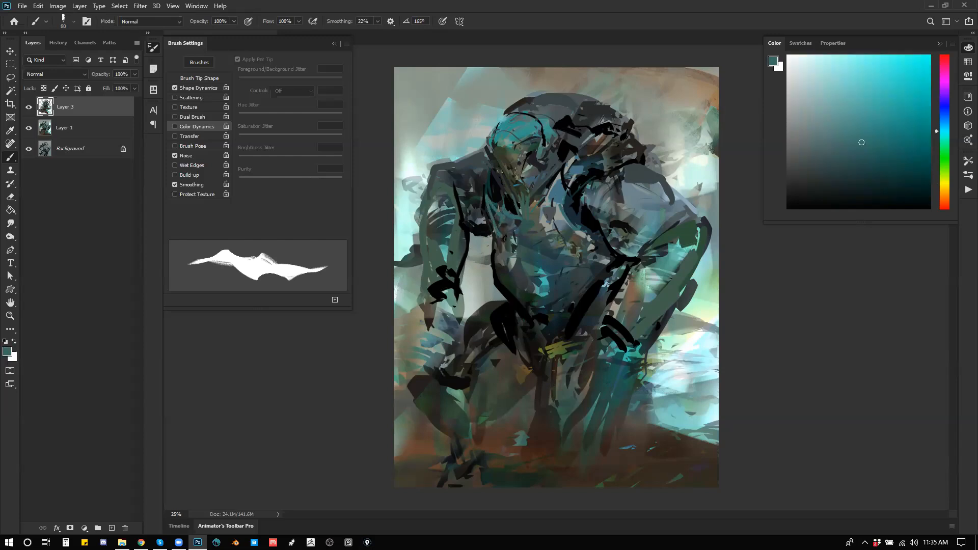
alt+click(501, 225)
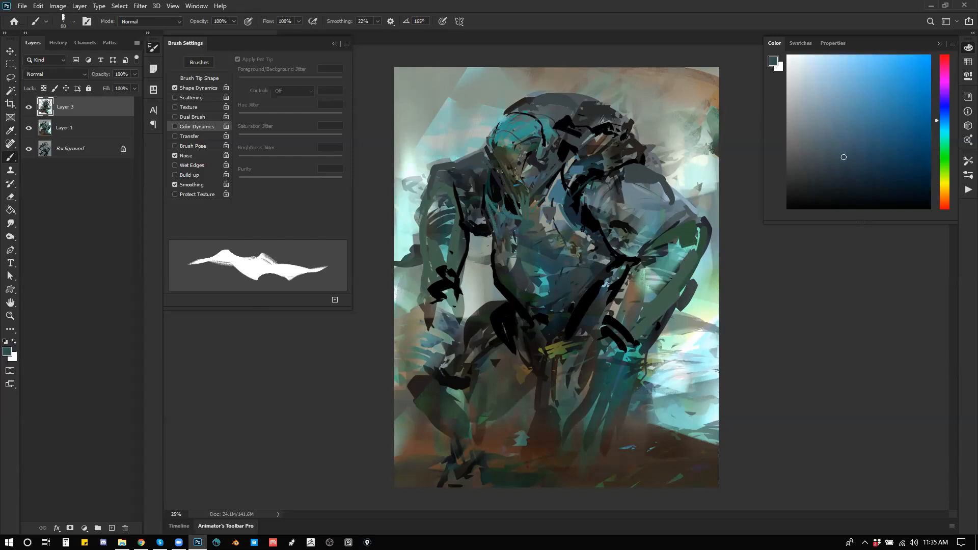
Step: Flip the canvas back, enlarge the brush to 100 px, and paint gray-blue strokes across the upper chest
key(ctrl+shift+h)
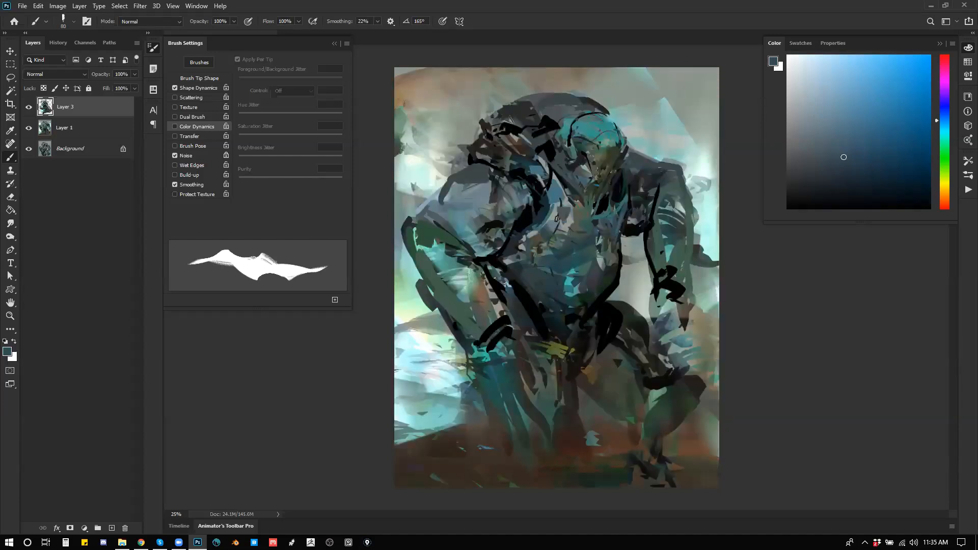
key(bracketright)
key(bracketright)
alt+click(546, 223)
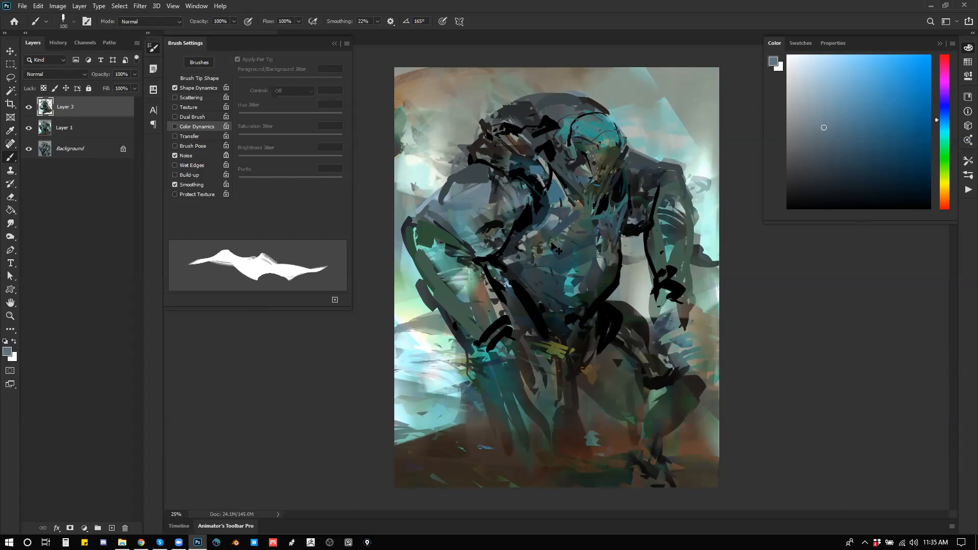
alt+click(553, 222)
Step: Sample gray-green and dark blue tones and paint over the large shoulder beside the upper back
alt+click(462, 188)
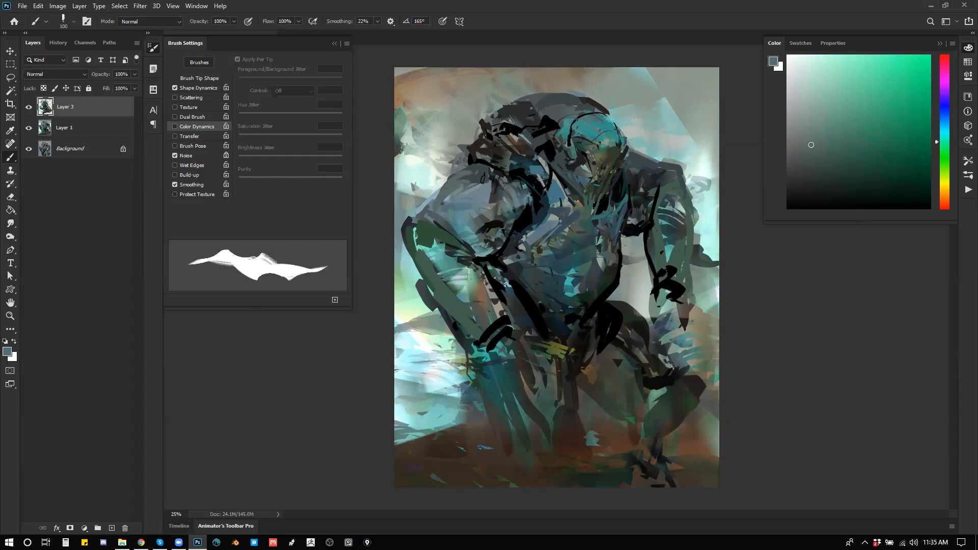
alt+click(479, 169)
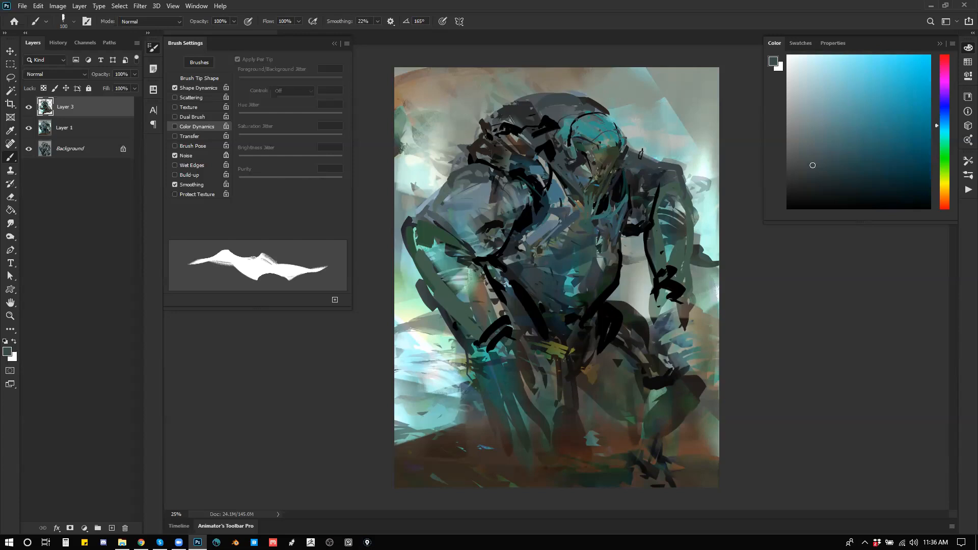
alt+click(470, 171)
alt+click(477, 168)
mouse_move(481, 166)
mouse_down()
mouse_move(454, 169)
mouse_move(444, 194)
mouse_up()
alt+click(468, 187)
Step: Switch to the 1100 px soft-edged standard brush, reduce its size, and glaze gray-green over the chest
right_click(583, 227)
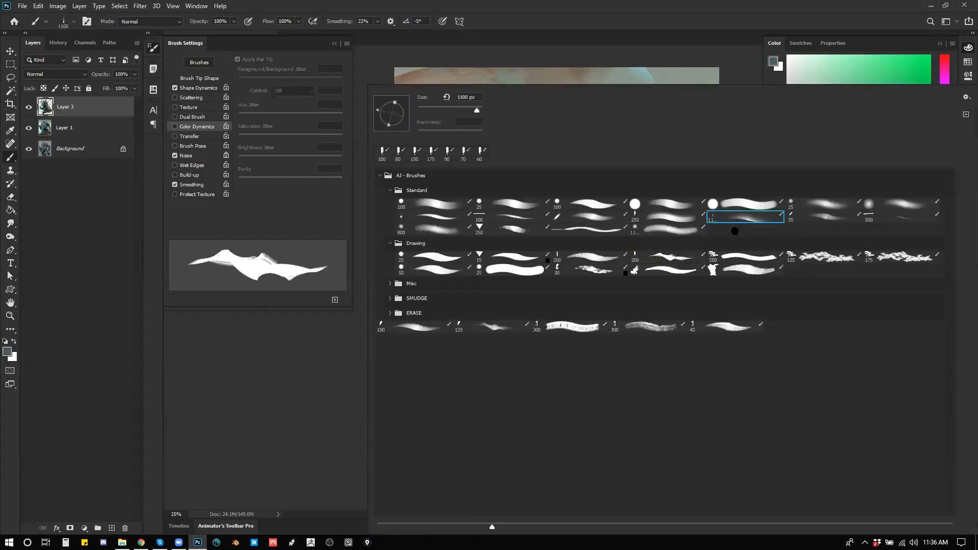
click(746, 219)
click(735, 40)
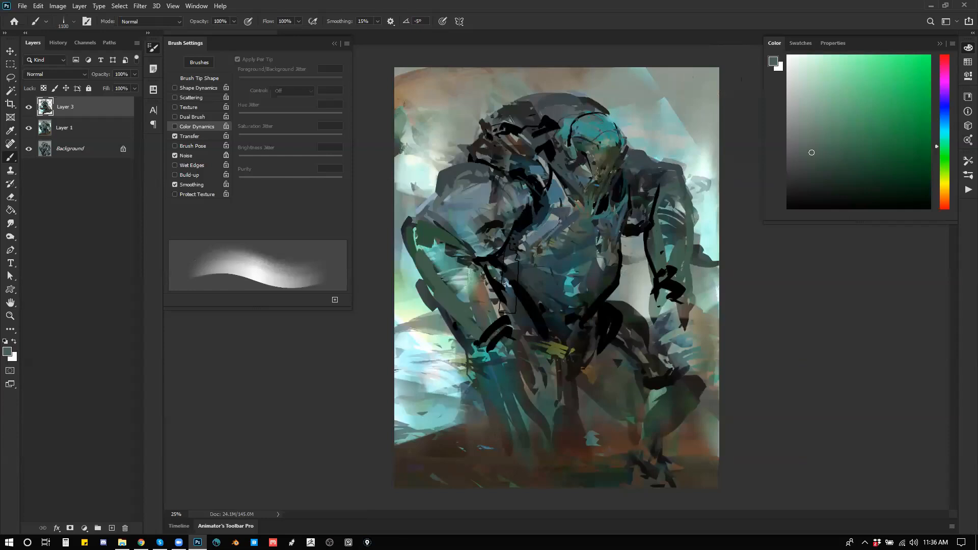
key([)
key([)
key([)
key([)
key([)
key([)
key([)
drag(518, 220, 534, 231)
Step: Restore black as the paint color, shrink the soft brush, and shade the top of the hunched back
key(d)
key([)
key([)
key([)
key([)
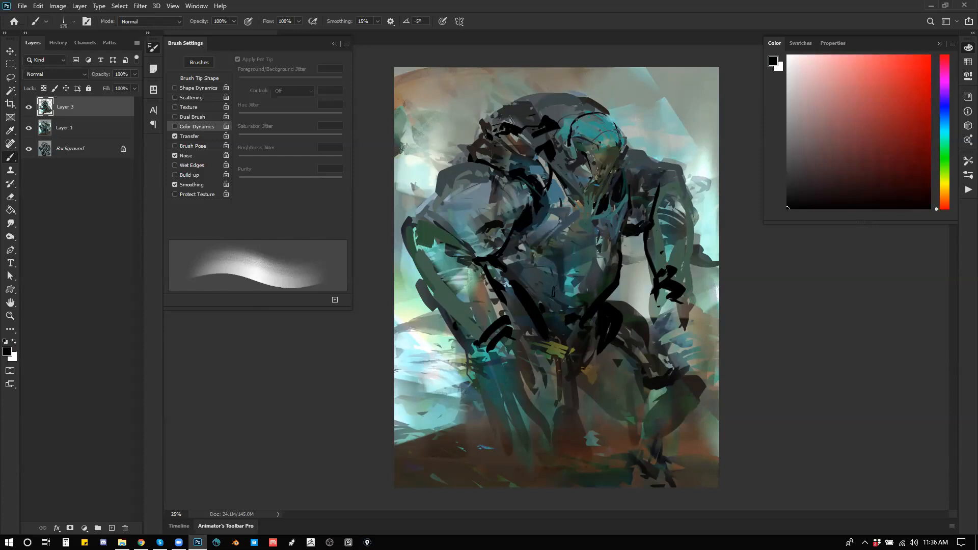
mouse_move(554, 117)
mouse_down()
mouse_move(520, 114)
mouse_move(560, 125)
mouse_move(580, 109)
mouse_move(600, 137)
mouse_up()
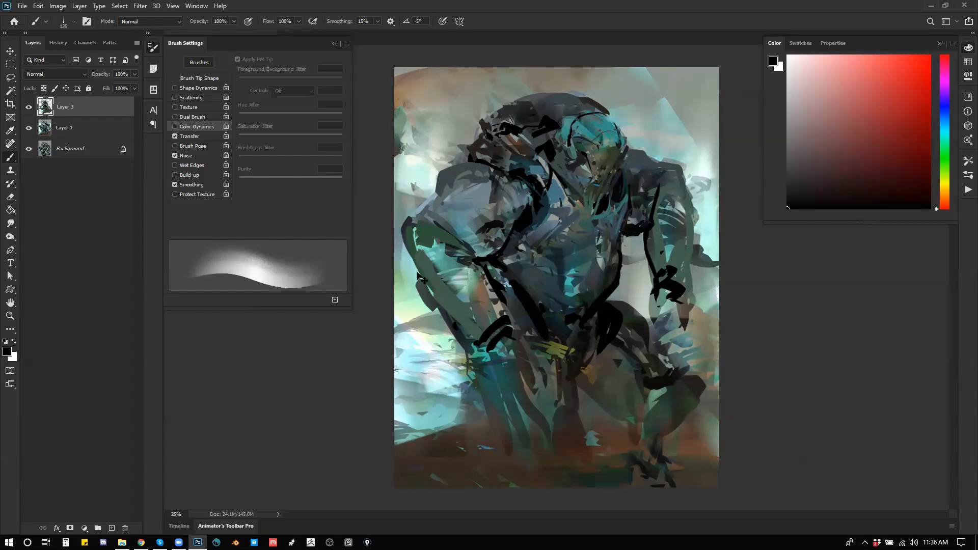
Step: Flip the canvas, undo a stroke over the face, and darken the upper back next to the head
key(ctrl+f)
mouse_move(500, 144)
mouse_down()
mouse_move(520, 173)
mouse_move(503, 173)
mouse_move(524, 170)
mouse_up()
key(ctrl+z)
drag(546, 119, 561, 114)
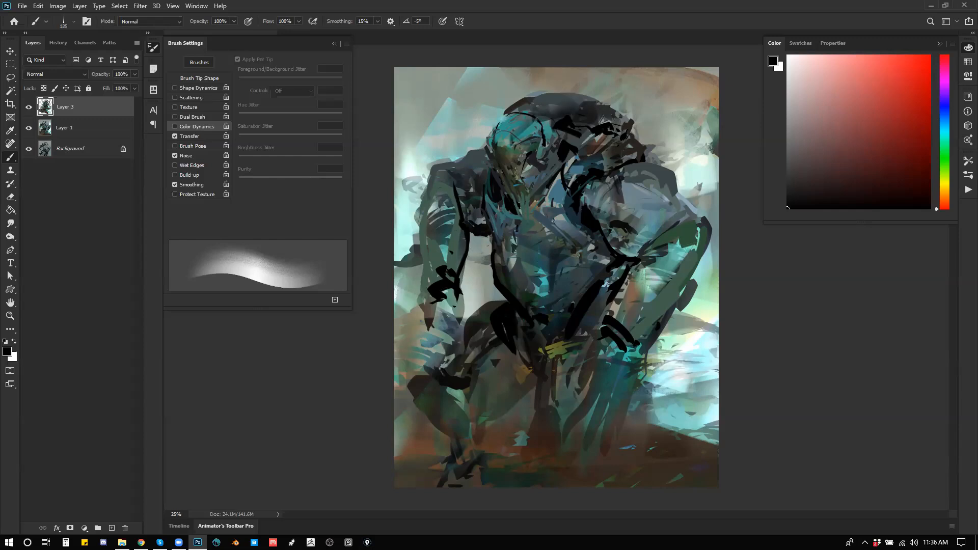
Step: Resize the soft brush, flip the canvas back, and shade the upper chest with black
key(bracketleft)
key(bracketleft)
key(bracketleft)
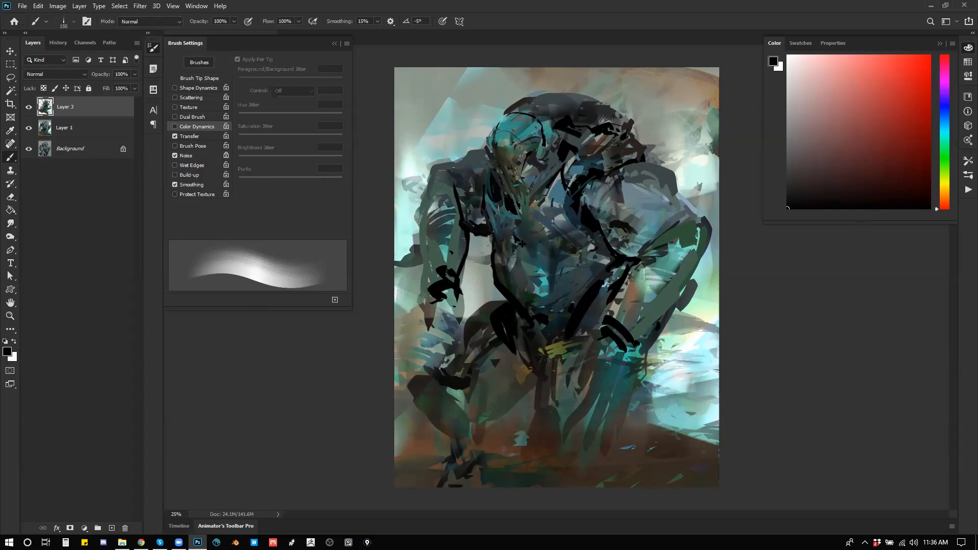
key(ctrl+f)
drag(547, 172, 573, 196)
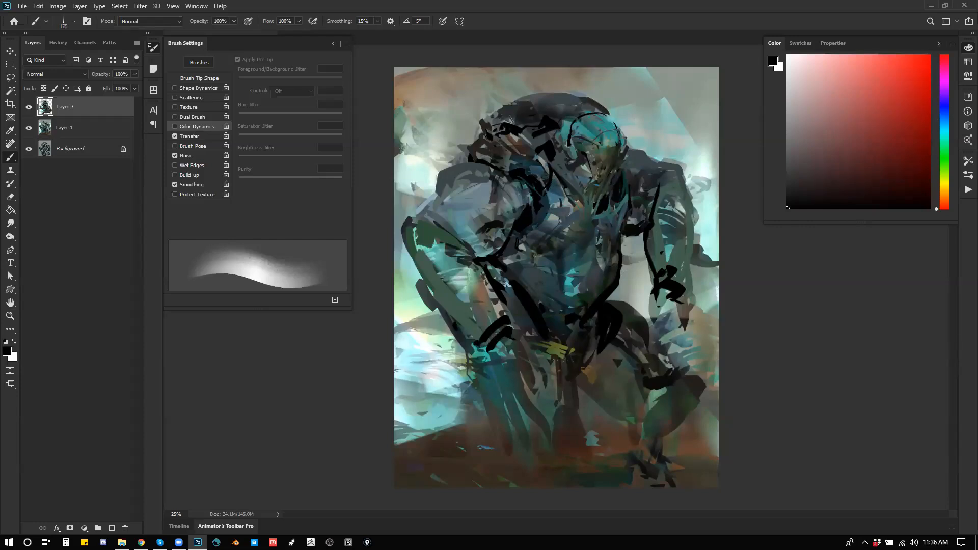
Step: Try a soft black shading stroke along the outer edge of the large shoulder, and undo the recent strokes
key(bracketleft)
key(ctrl+z)
drag(438, 176, 410, 218)
key(bracketleft)
key(bracketleft)
key(bracketleft)
key(ctrl+z)
key(ctrl+z)
Step: Sample dark brown from the ground and glaze it over the bright background with the soft brush at 800 px
alt+click(461, 441)
key(bracketright)
key(bracketright)
key(bracketright)
key(bracketright)
key(bracketright)
key(bracketright)
key(bracketright)
key(bracketright)
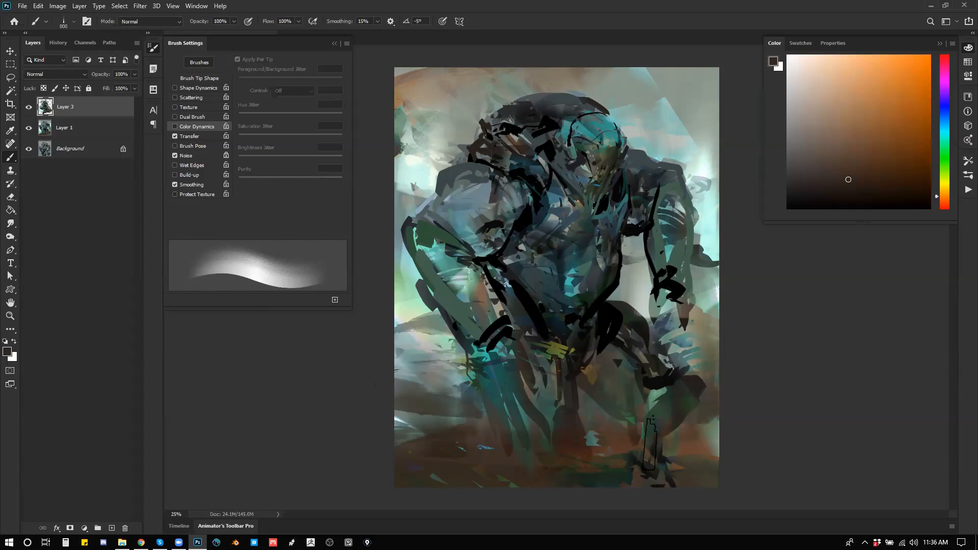
Step: Flip the canvas, sample slate blue from the torso, and paint it down the hanging forearm with a smaller brush
key(ctrl+shift+h)
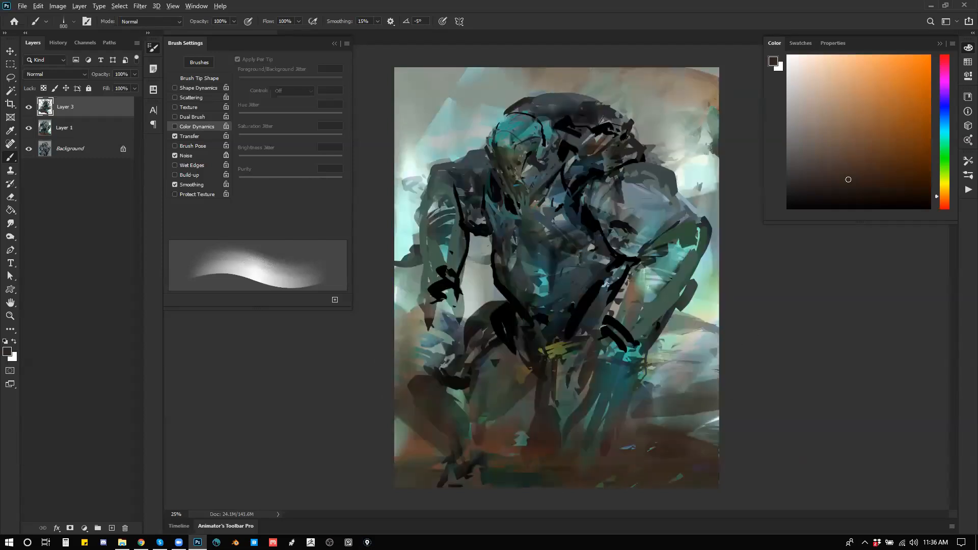
alt+click(538, 243)
key(bracketleft)
key(bracketleft)
key(bracketleft)
key(bracketleft)
mouse_move(448, 279)
mouse_down()
mouse_move(444, 318)
mouse_move(455, 297)
mouse_move(442, 370)
mouse_up()
Step: Reduce the brush to 80 px and paint slate blue strokes down the leg beneath the bent knee
key(bracketleft)
key(bracketleft)
key(bracketleft)
key(bracketleft)
key(bracketleft)
key(bracketleft)
key(bracketleft)
key(bracketleft)
key(bracketleft)
drag(597, 348, 589, 390)
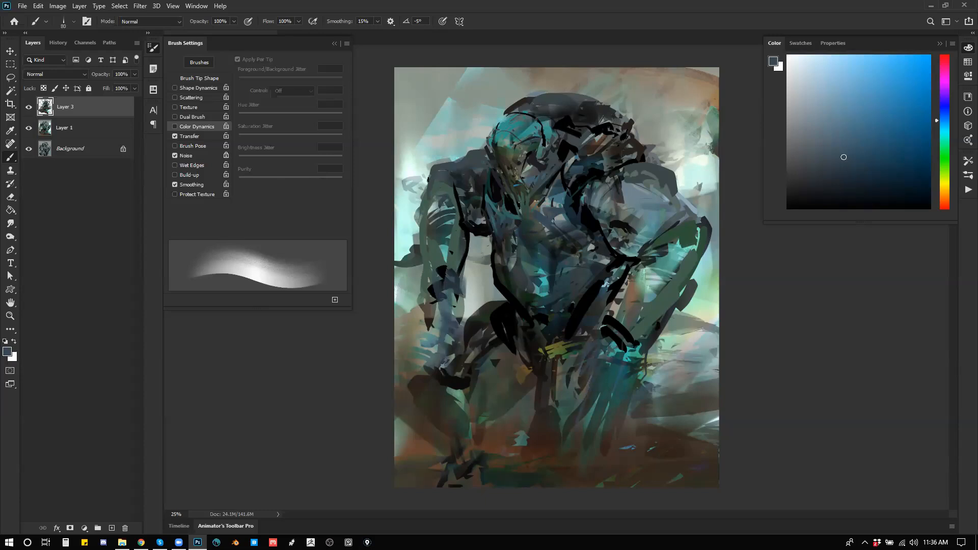
Step: Paint slate blue over the hanging arm's shoulder and the large shoulder's top edge, enlarging the brush to 300 px
drag(459, 170, 465, 203)
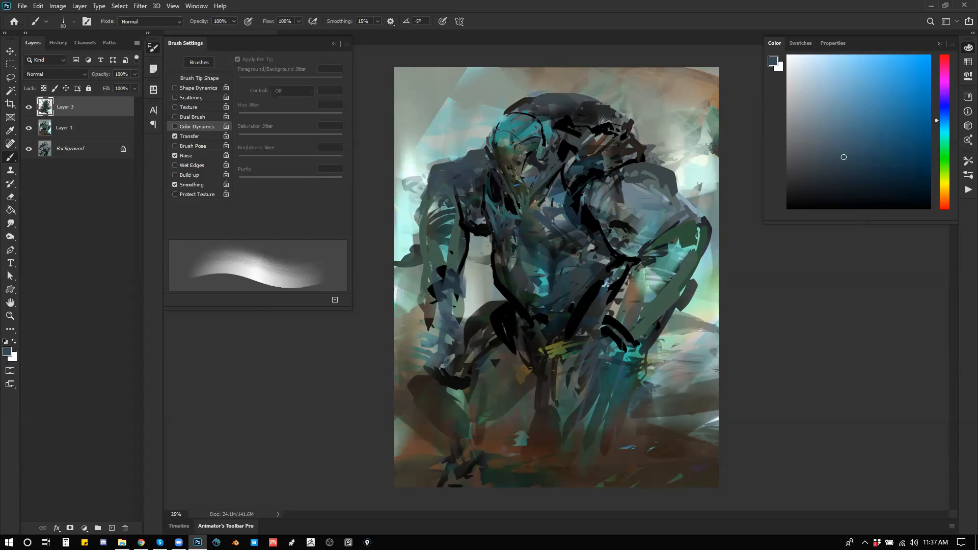
mouse_move(625, 166)
mouse_down()
mouse_move(601, 178)
mouse_move(613, 167)
mouse_up()
key(bracketright)
key(bracketright)
key(bracketright)
key(bracketright)
key(bracketright)
key(bracketright)
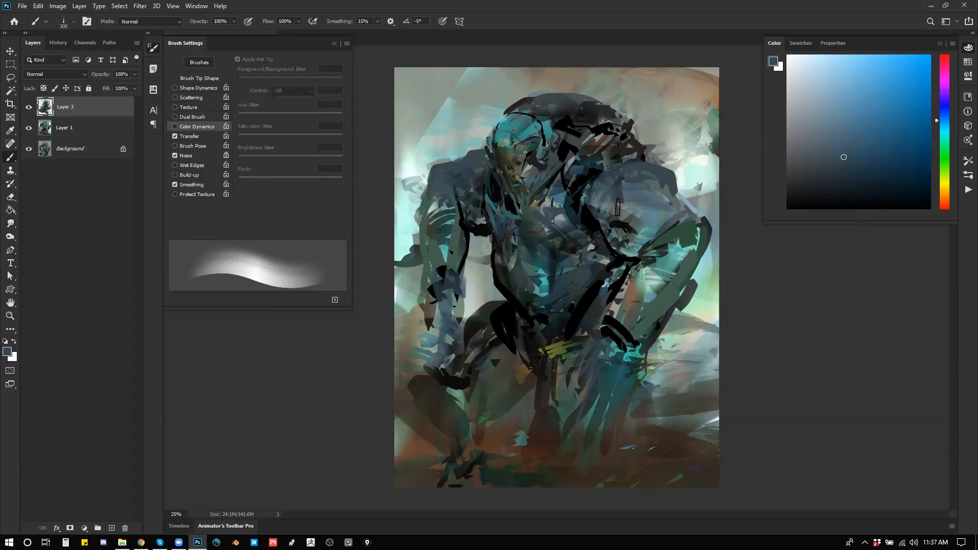
Step: Switch to the 250 px triangular textured brush, shrink it, and paint lighter gray-blue strokes from the chest to the upper back
right_click(531, 257)
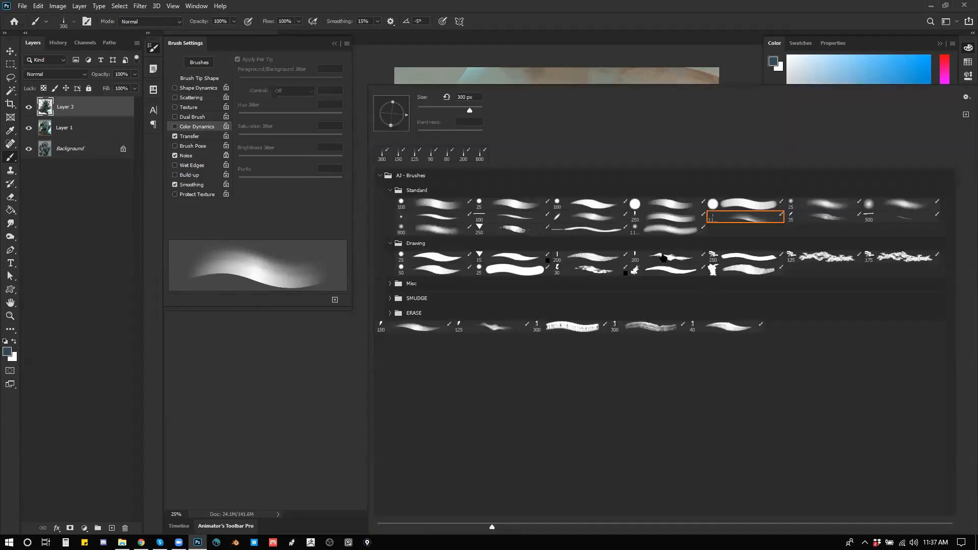
click(452, 227)
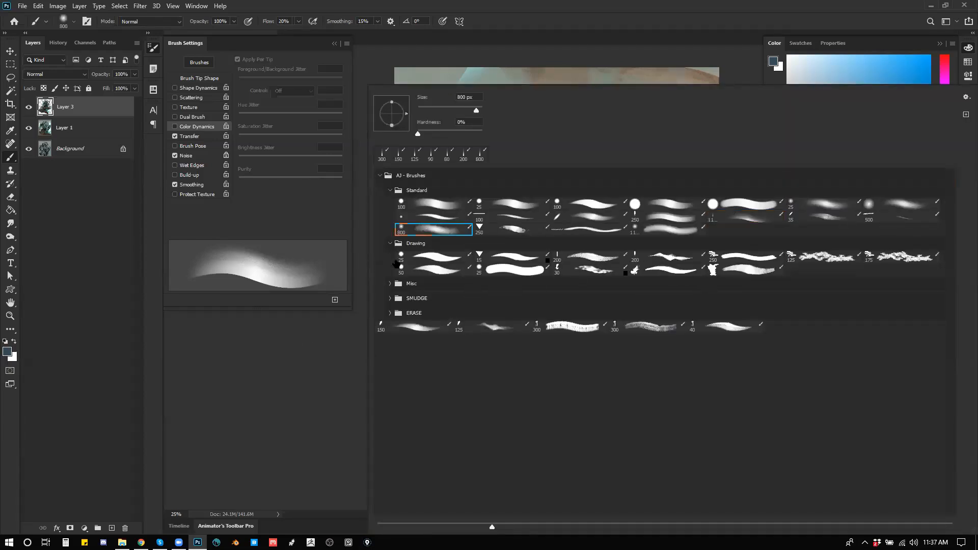
click(512, 231)
key(Return)
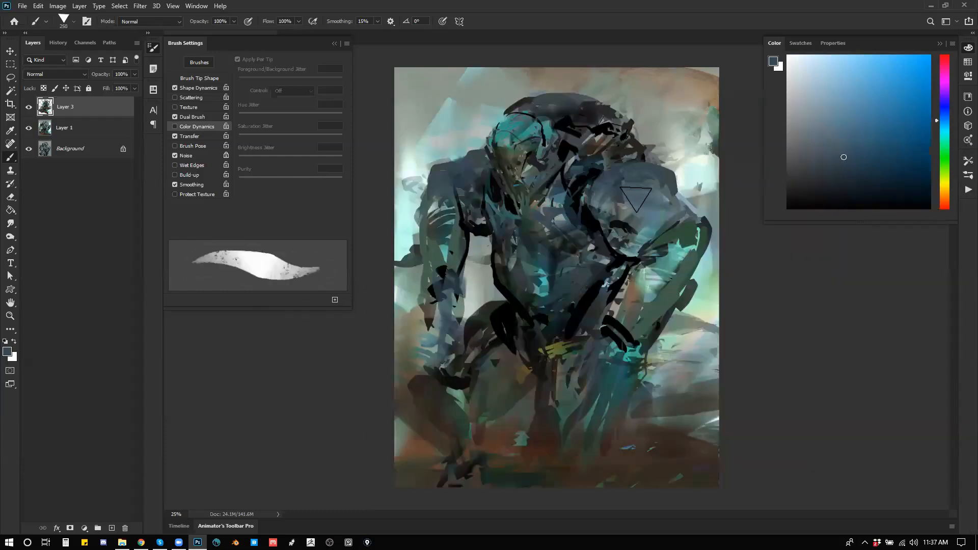
key(bracketleft)
key(bracketleft)
key(bracketleft)
key(bracketleft)
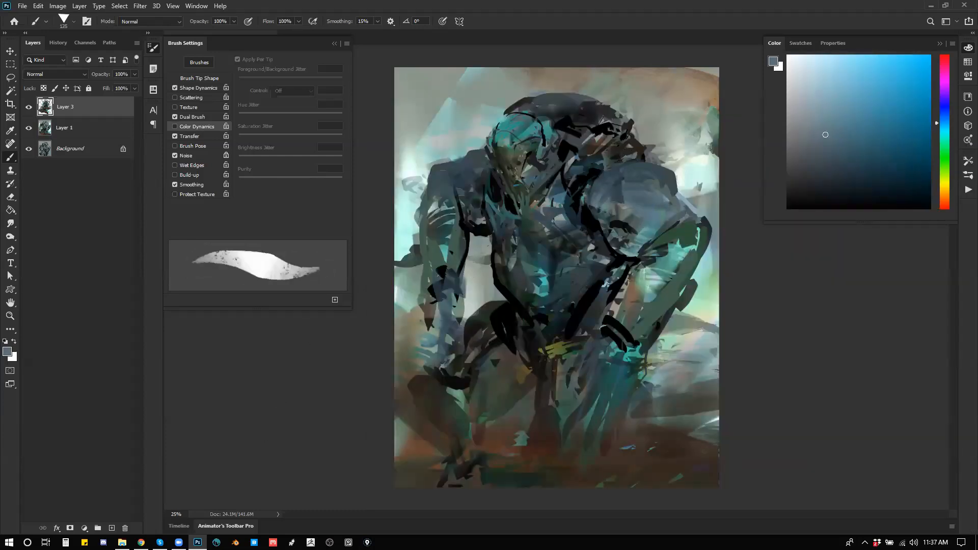
drag(552, 220, 613, 146)
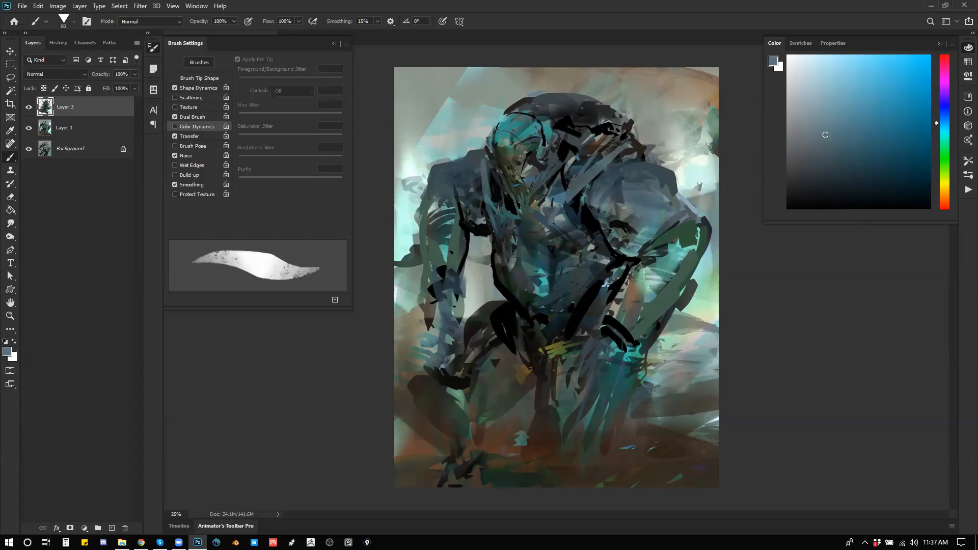
Step: Switch to the Mixer Brush, enlarge it, and blend the paint strokes across the chest and large shoulder, ending at 200 px
key(shift+b)
key(shift+b)
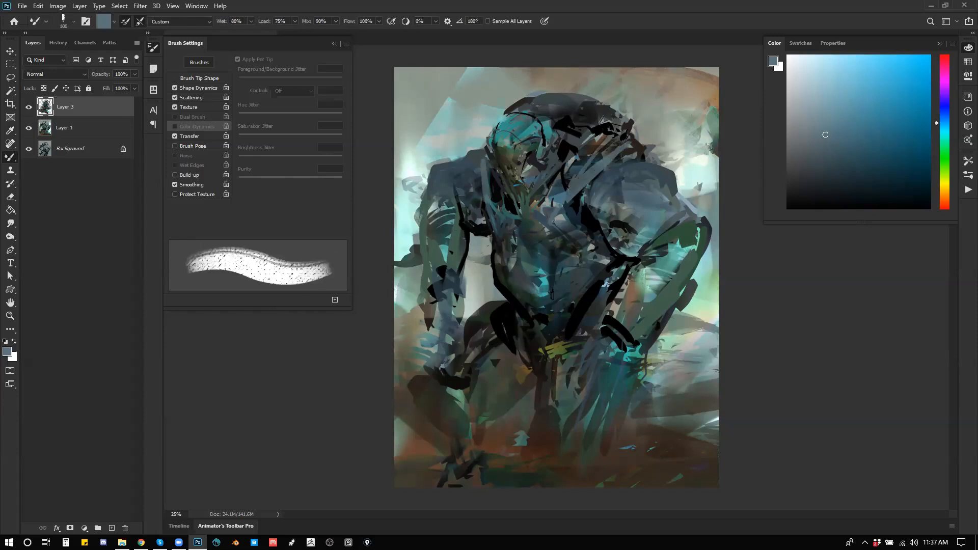
key(bracketright)
key(bracketright)
mouse_move(549, 262)
mouse_down()
mouse_move(578, 271)
mouse_move(580, 245)
mouse_move(556, 256)
mouse_move(553, 304)
mouse_move(586, 250)
mouse_up()
key(bracketleft)
mouse_move(608, 194)
mouse_down()
mouse_move(662, 157)
mouse_move(624, 177)
mouse_move(665, 177)
mouse_move(626, 192)
mouse_move(657, 218)
mouse_up()
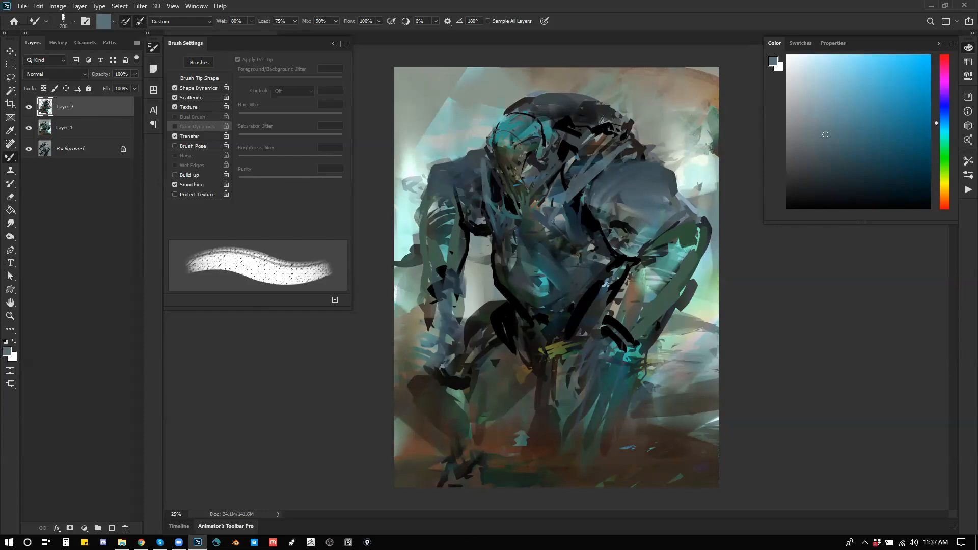
Step: Blend the strokes on the hanging arm's shoulder with a smaller mixer brush, reduce it to 125 px, and flip the canvas
key(bracketleft)
key(bracketleft)
drag(478, 169, 472, 185)
key(bracketleft)
key(ctrl+shift+h)
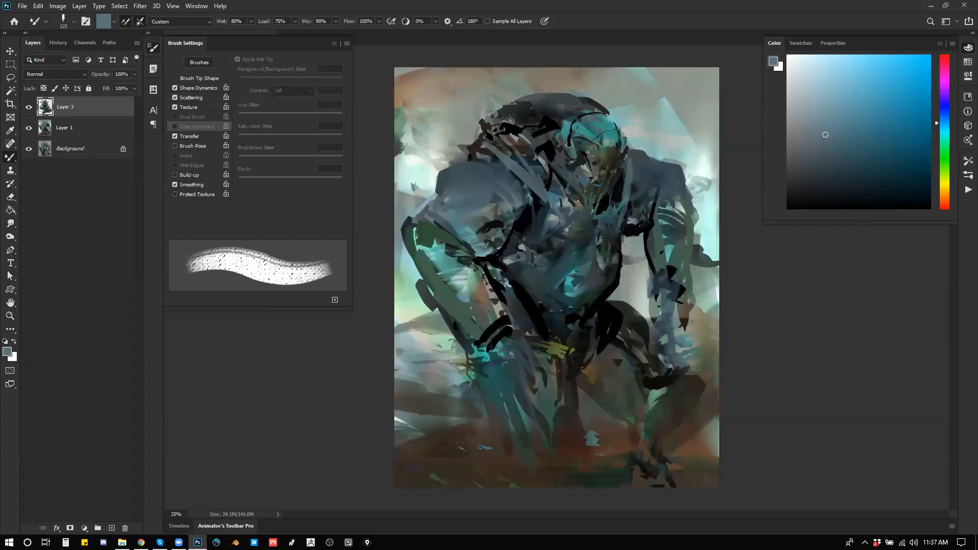
Step: Undo the trial blending on the upper back, enlarge the mixer brush to 250 px, and smooth the background beside the large shoulder
mouse_move(500, 134)
mouse_down()
mouse_move(467, 113)
mouse_move(444, 135)
mouse_move(490, 143)
mouse_move(481, 167)
mouse_up()
key(ctrl+z)
key(bracketright)
key(bracketright)
key(ctrl+z)
drag(406, 162, 479, 153)
mouse_move(407, 269)
mouse_down()
mouse_move(429, 334)
mouse_move(368, 322)
mouse_up()
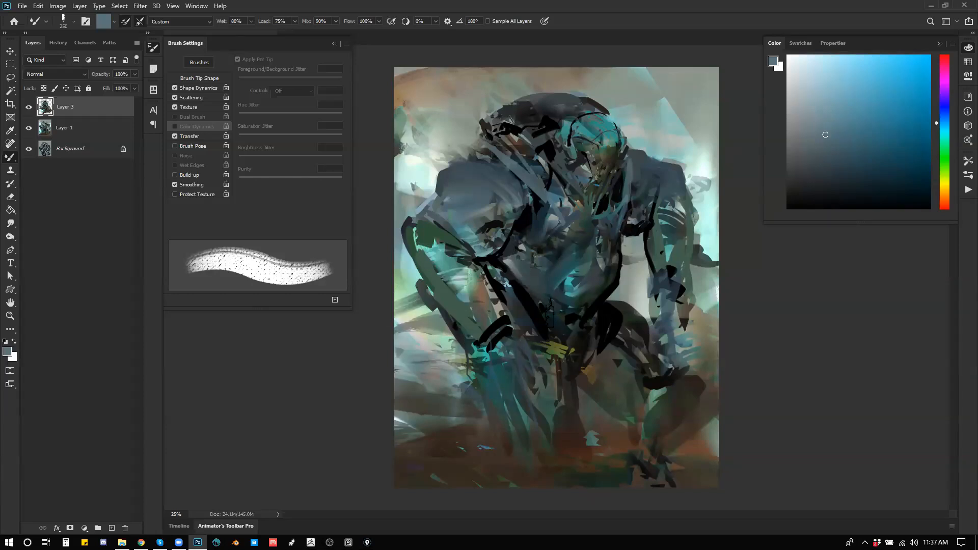
Step: Blend the chest and abdomen strokes at 250 px, flip the canvas, and soften the outlines along the bent arm
drag(495, 275, 551, 248)
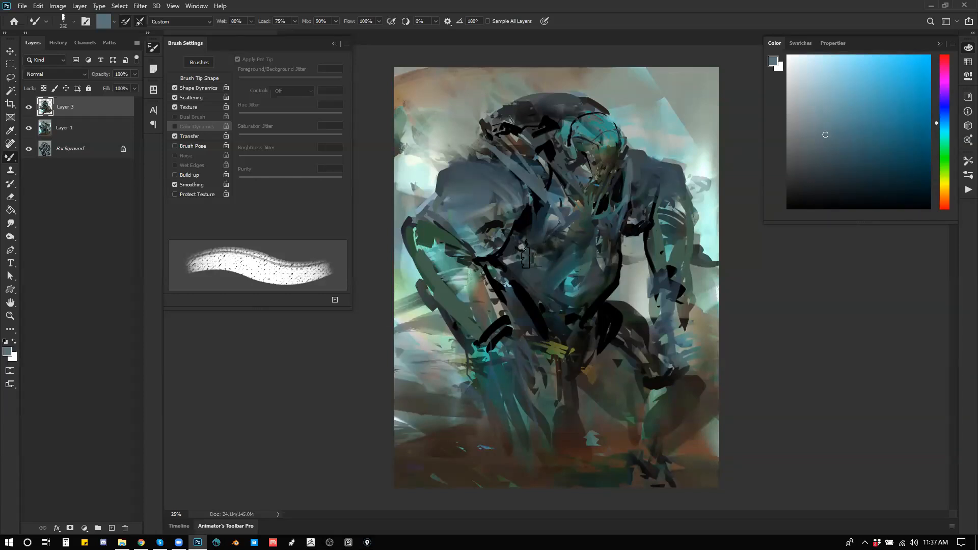
mouse_move(502, 269)
mouse_down()
mouse_move(556, 261)
mouse_move(533, 274)
mouse_move(558, 273)
mouse_up()
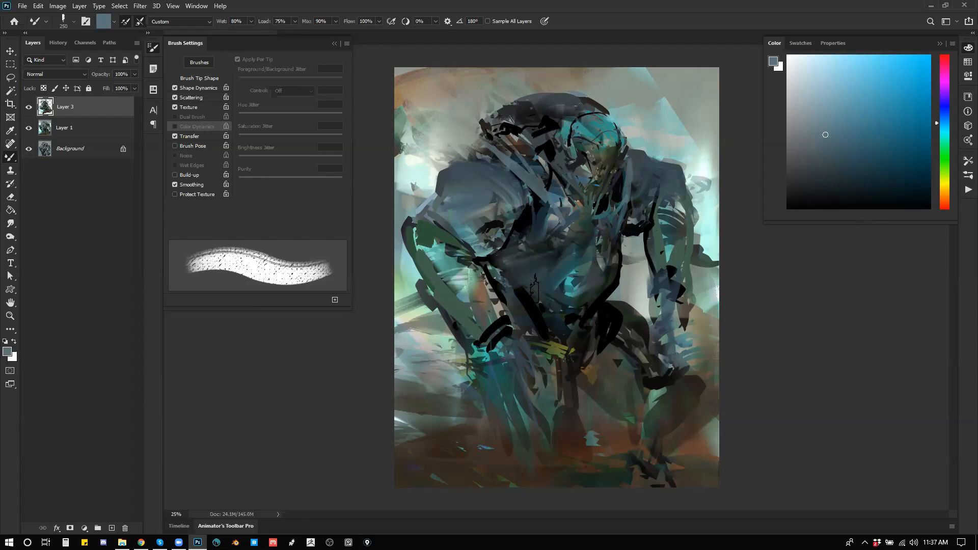
key(ctrl+f)
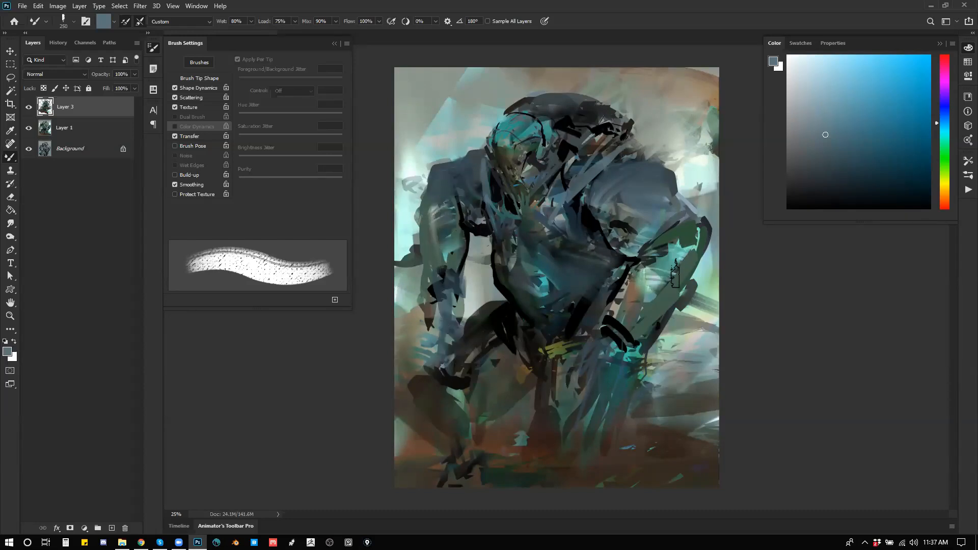
drag(642, 246, 631, 298)
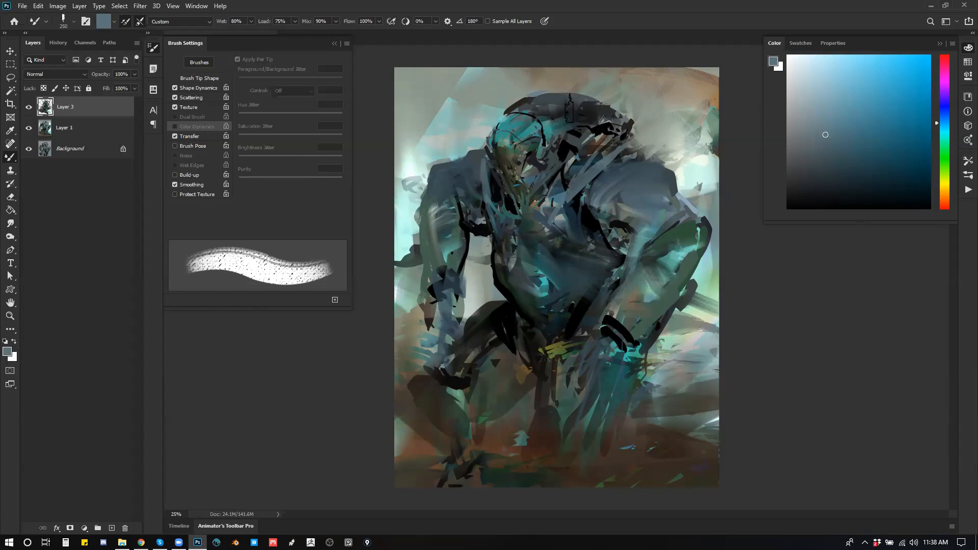
Step: Blend the dark top of the back, reduce the mixer brush to 175 px, flip the canvas, and blend the forehead
mouse_move(579, 115)
mouse_down()
mouse_move(525, 107)
mouse_move(584, 98)
mouse_move(602, 108)
mouse_move(508, 105)
mouse_move(597, 100)
mouse_move(551, 100)
mouse_up()
key([)
key([)
key(ctrl+shift+h)
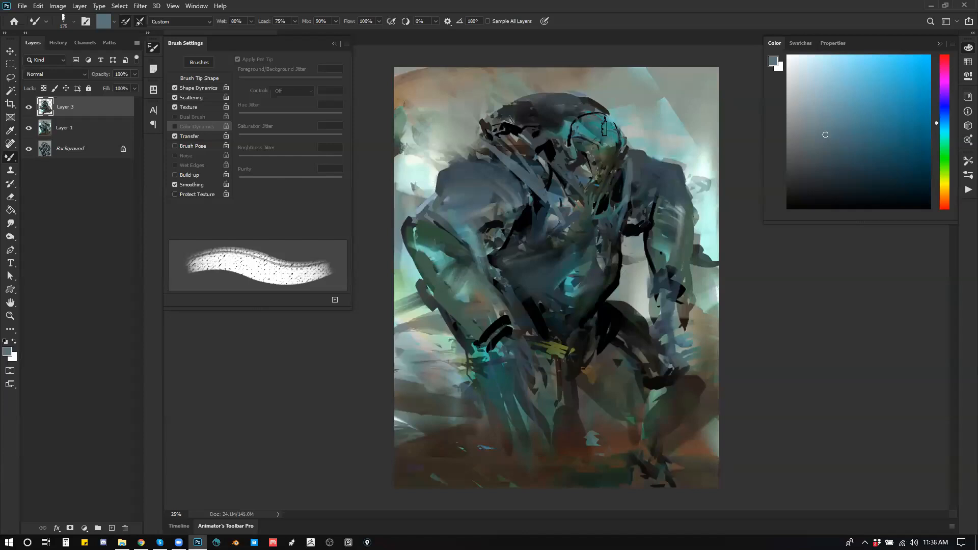
mouse_move(601, 121)
mouse_down()
mouse_move(553, 117)
mouse_move(614, 92)
mouse_move(584, 120)
mouse_up()
Step: Stamp all visible layers into a new top layer and blend the background around the back and shoulders with a 500 px mixer brush
key(ctrl+shift+alt+e)
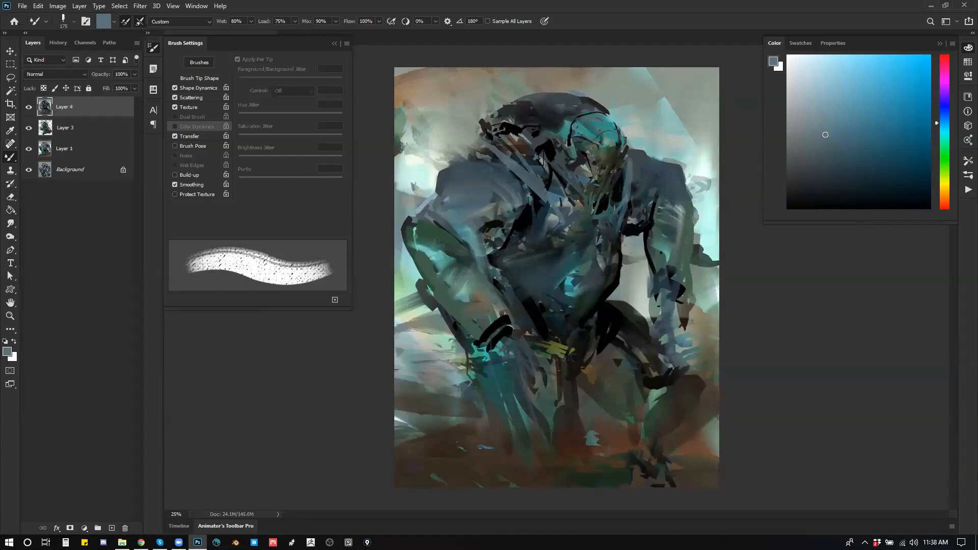
key(bracketright)
key(bracketright)
key(bracketright)
key(bracketright)
key(bracketright)
mouse_move(493, 147)
mouse_down()
mouse_move(404, 132)
mouse_move(488, 163)
mouse_up()
drag(394, 115, 482, 128)
mouse_move(432, 84)
mouse_down()
mouse_move(478, 115)
mouse_move(486, 177)
mouse_up()
drag(638, 173, 647, 143)
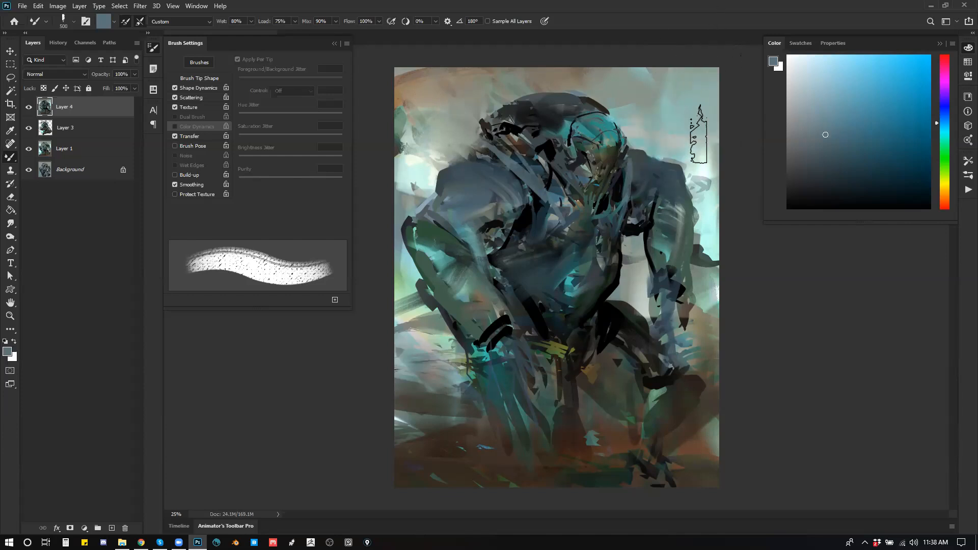
Step: Blend the gap between torso and hanging arm, reduce the brush to 175 px, soften the bent arm, and flip the canvas
mouse_move(633, 258)
mouse_down()
mouse_move(631, 319)
mouse_move(652, 321)
mouse_up()
key(bracketleft)
key(bracketleft)
key(bracketleft)
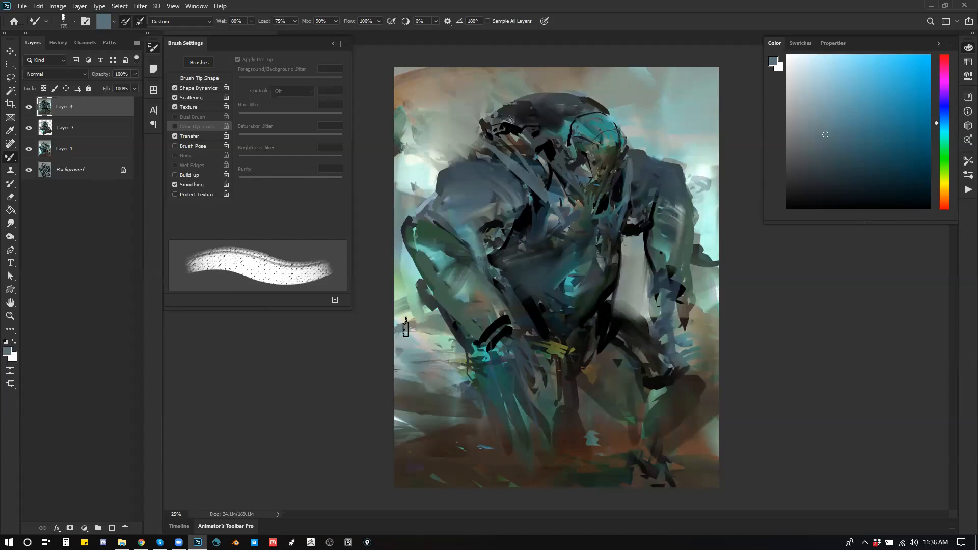
mouse_move(432, 264)
mouse_down()
mouse_move(416, 272)
mouse_move(415, 252)
mouse_up()
key(ctrl+shift+h)
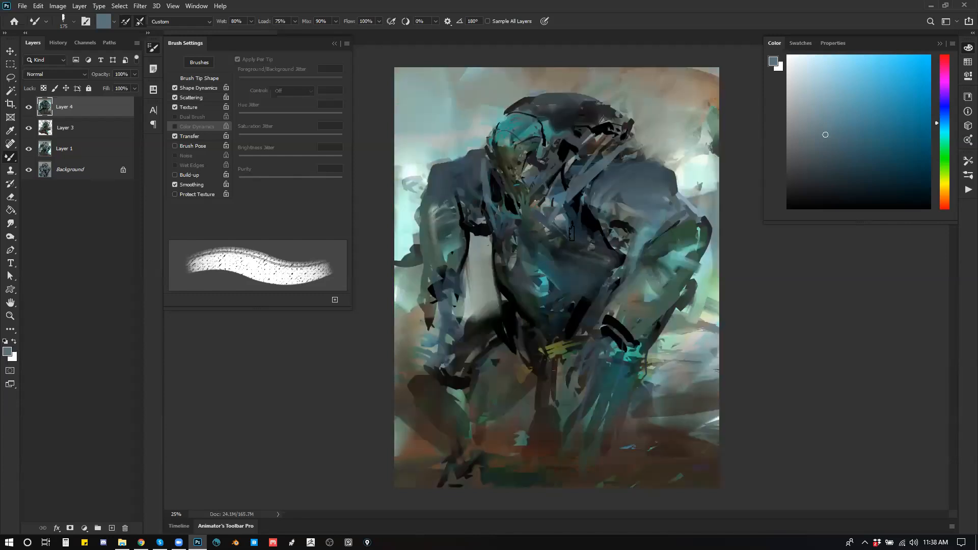
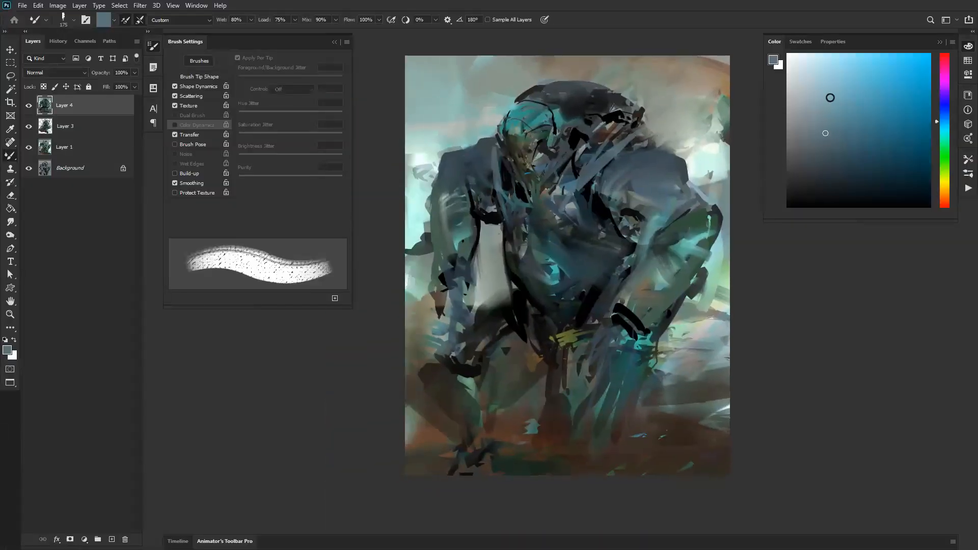
Step: Switch to a standard Brush preset and repaint the broad shoulder with sampled grey-blue tones, enlarging the brush to 175 px
right_click(532, 182)
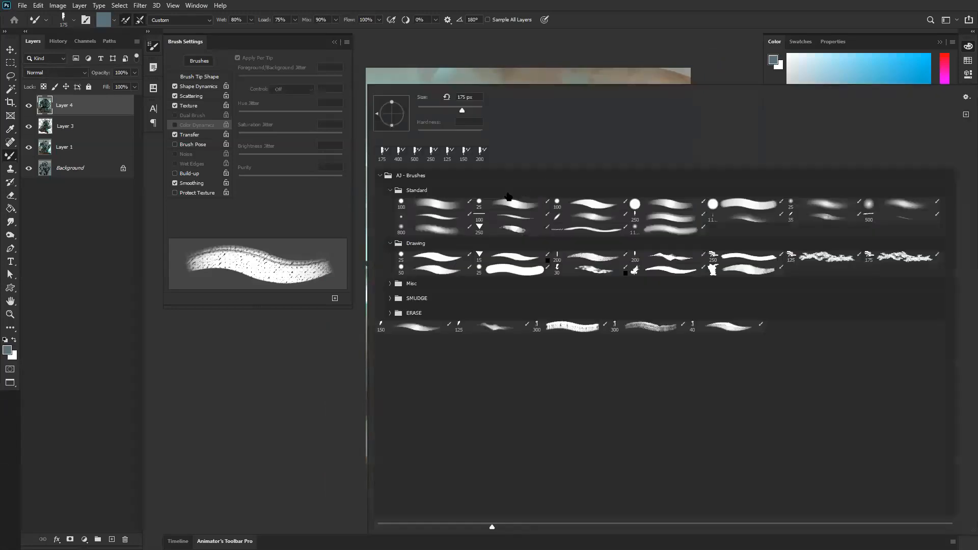
click(513, 221)
click(292, 382)
alt+click(583, 193)
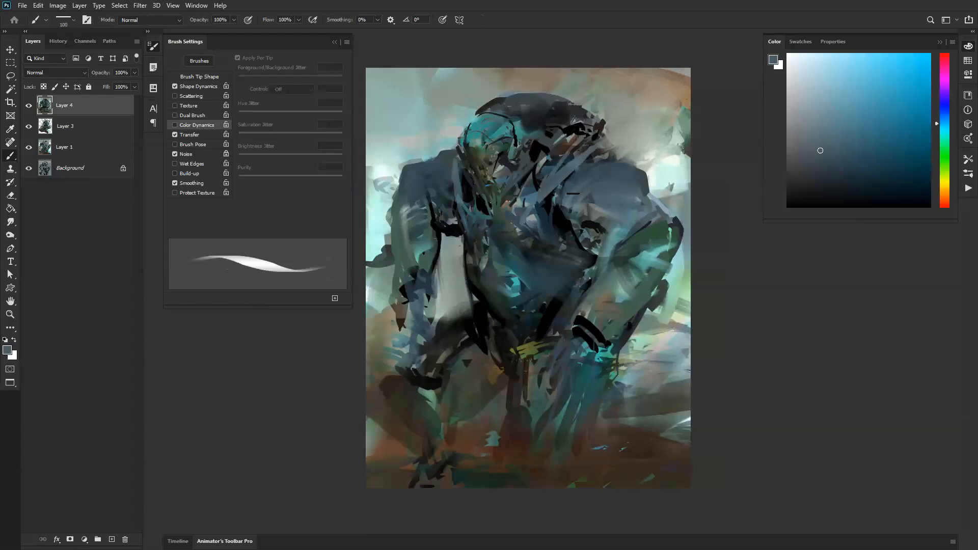
alt+click(586, 213)
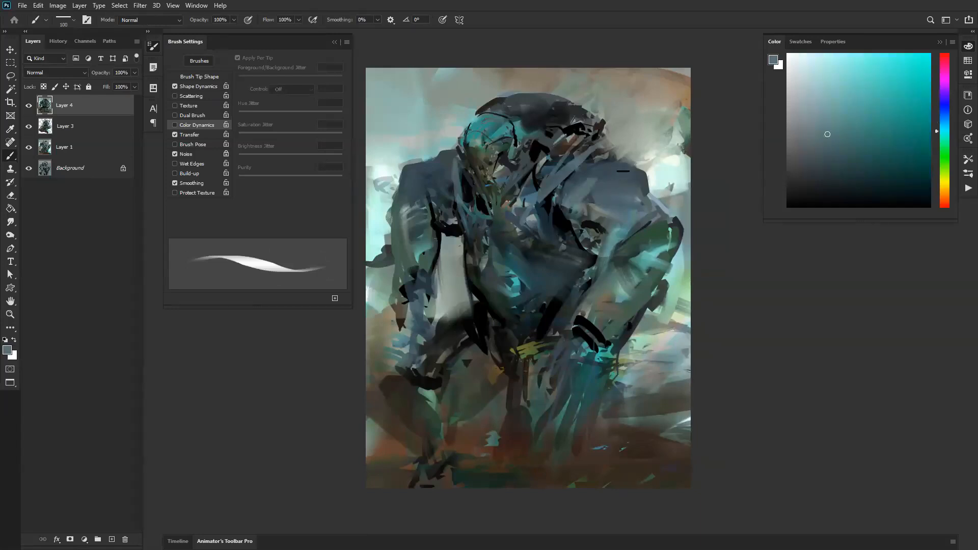
mouse_move(610, 173)
mouse_down()
mouse_move(588, 216)
mouse_move(607, 209)
mouse_move(602, 218)
mouse_up()
key(bracketright)
key(bracketright)
drag(633, 188, 620, 227)
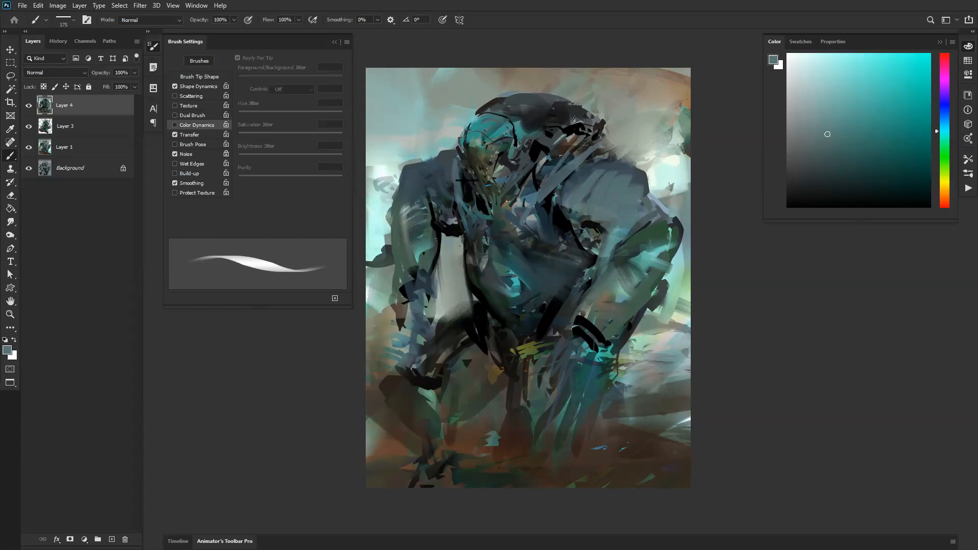
Step: Reduce the brush to 125 px and paint sampled tones on the hanging shoulder and along the bent arm
key(bracketleft)
key(bracketleft)
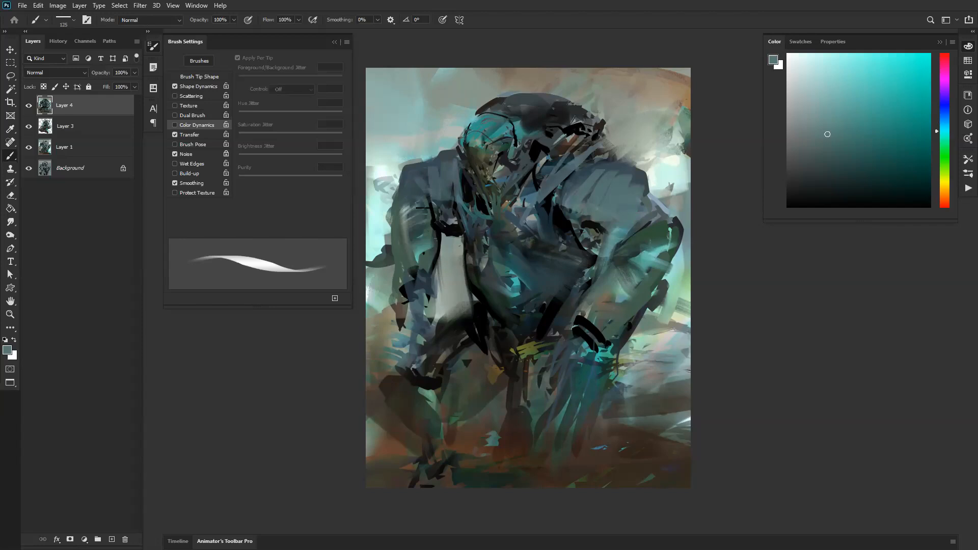
drag(406, 200, 418, 209)
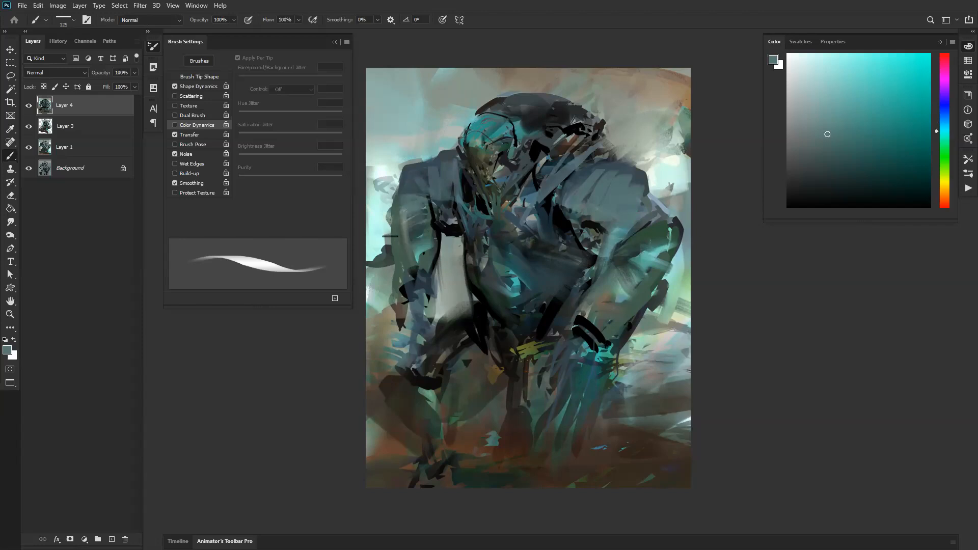
mouse_move(615, 250)
mouse_down()
mouse_move(657, 224)
mouse_move(605, 260)
mouse_up()
alt+click(676, 222)
mouse_move(652, 221)
mouse_down()
mouse_move(605, 252)
mouse_move(598, 283)
mouse_up()
Step: Darken both armpits with near-black strokes at 90 px and flip the canvas horizontally
alt+click(591, 225)
drag(585, 225, 601, 253)
mouse_move(571, 209)
mouse_down()
mouse_move(600, 223)
mouse_move(591, 215)
mouse_up()
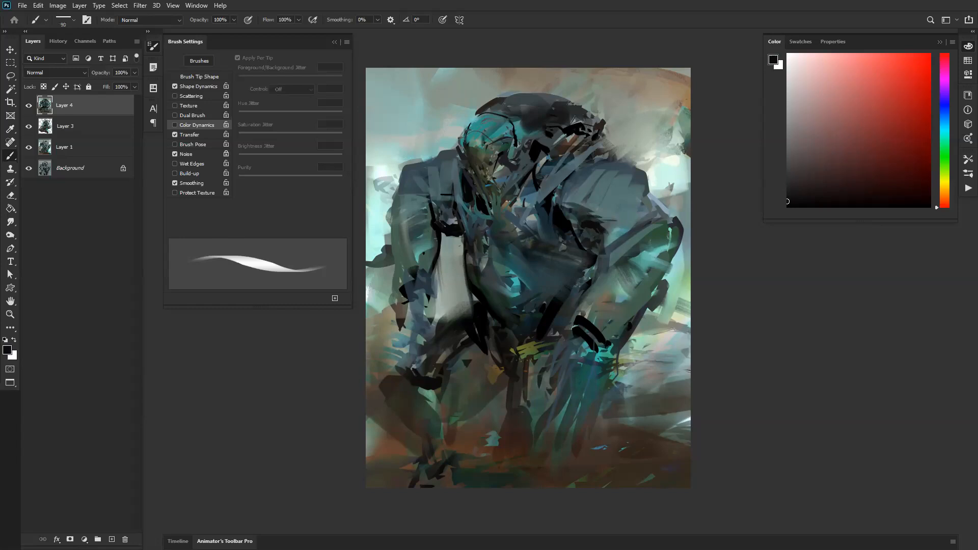
drag(433, 196, 450, 224)
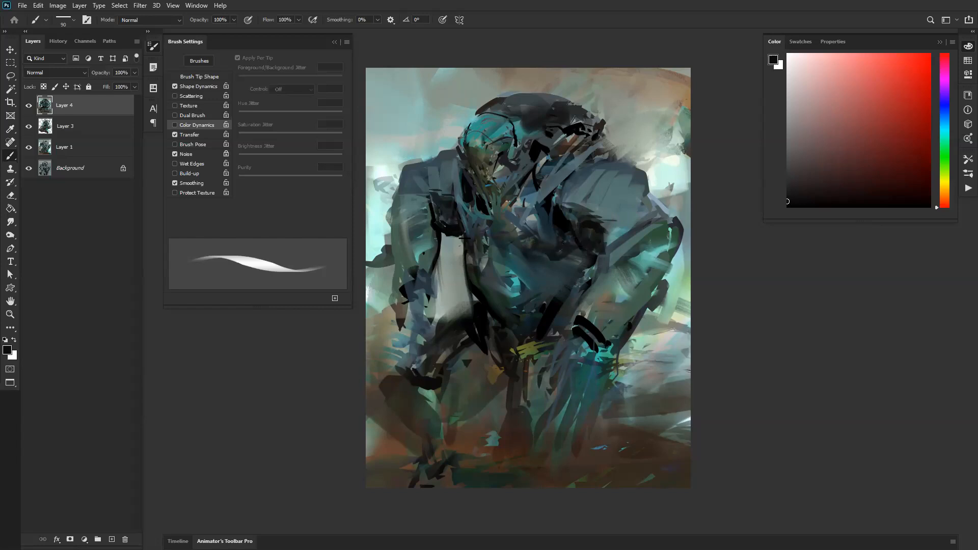
key(ctrl+shift+h)
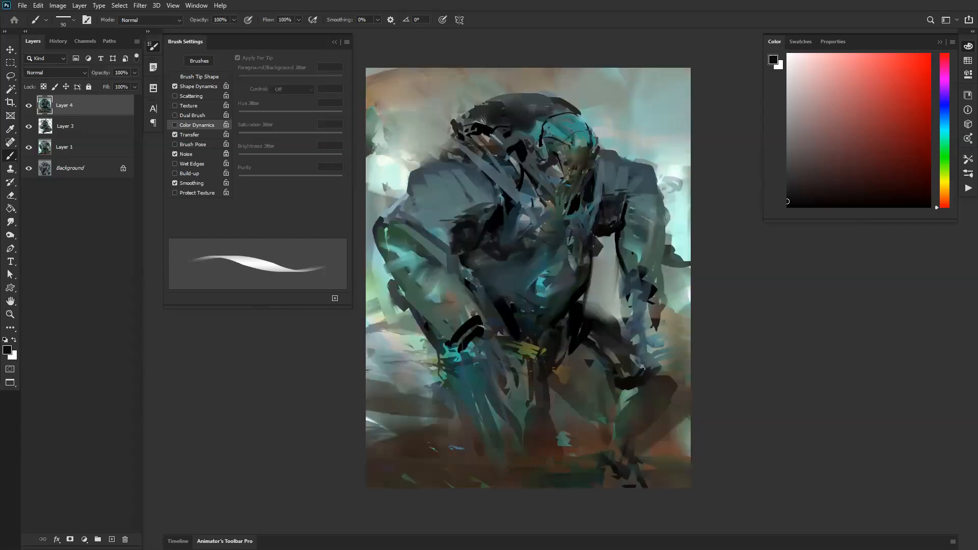
Step: Paint broad dark grey strokes across the top of the back with a 175 px brush, undoing one attempt, and extend them toward the shoulder
alt+click(519, 97)
drag(473, 95, 573, 97)
key(])
key(])
key(])
key(])
key(])
key(])
key(])
key(])
key(])
key(])
key(ctrl+z)
key([)
key([)
key([)
key([)
key([)
key([)
key([)
mouse_move(459, 122)
mouse_down()
mouse_move(410, 120)
mouse_move(476, 116)
mouse_move(467, 118)
mouse_move(500, 128)
mouse_up()
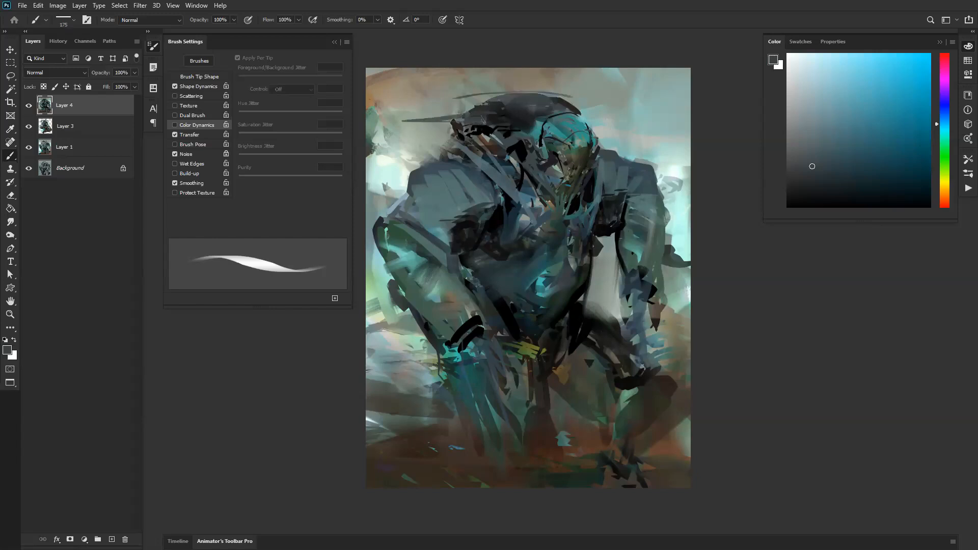
mouse_move(471, 141)
mouse_down()
mouse_move(456, 144)
mouse_move(477, 171)
mouse_up()
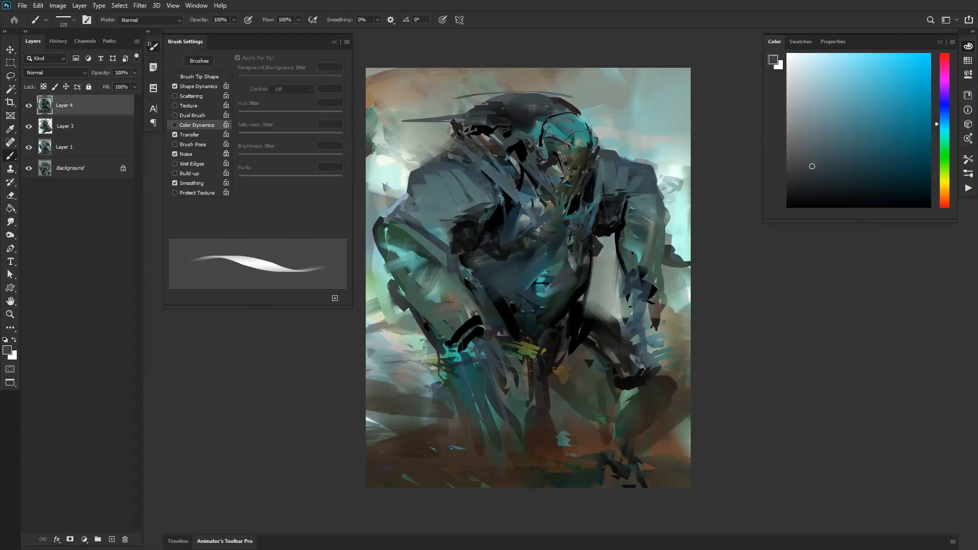
Step: Reset the foreground to black and paint dark diagonal shapes behind the bent forearm in the lower background at 175 px
key(d)
key([)
key([)
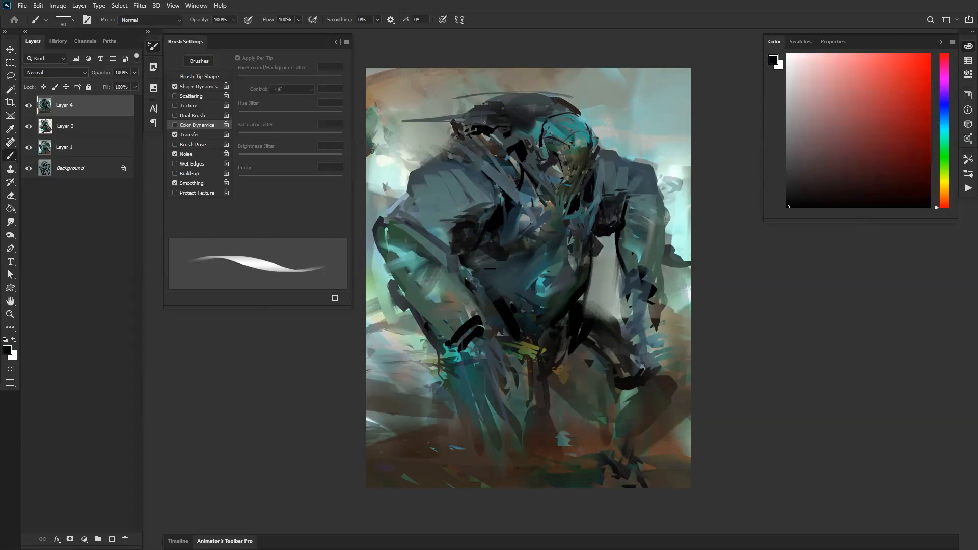
key(bracketright)
key([)
key([)
key([)
mouse_move(420, 329)
mouse_down()
mouse_move(393, 370)
mouse_move(394, 397)
mouse_move(426, 351)
mouse_up()
mouse_move(420, 335)
mouse_down()
mouse_move(361, 346)
mouse_move(376, 391)
mouse_up()
drag(365, 347, 383, 397)
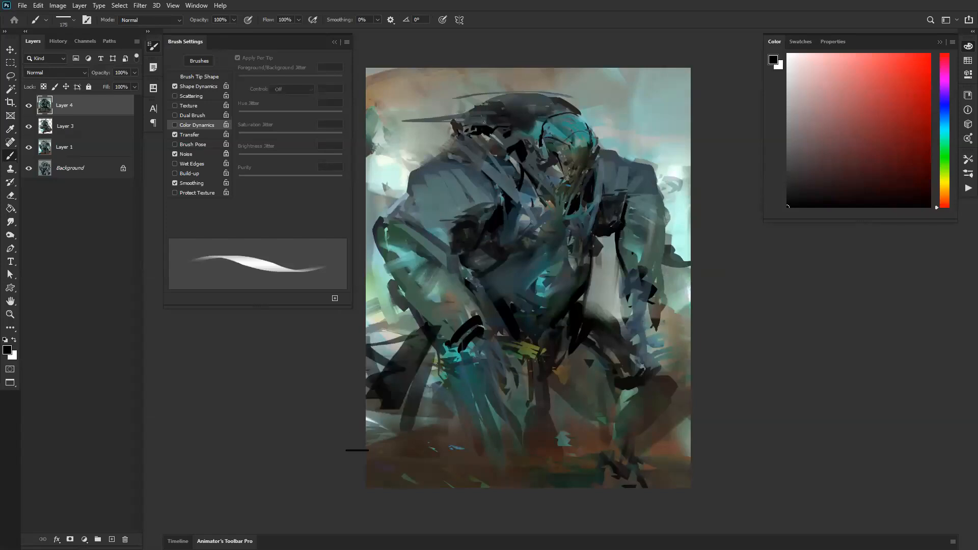
Step: Flip the canvas and block in the bent leg's thigh and knee with black strokes at 150 px
key(ctrl+shift+h)
key([)
key([)
mouse_move(478, 307)
mouse_down()
mouse_move(391, 415)
mouse_move(406, 424)
mouse_up()
key([)
drag(452, 349, 411, 404)
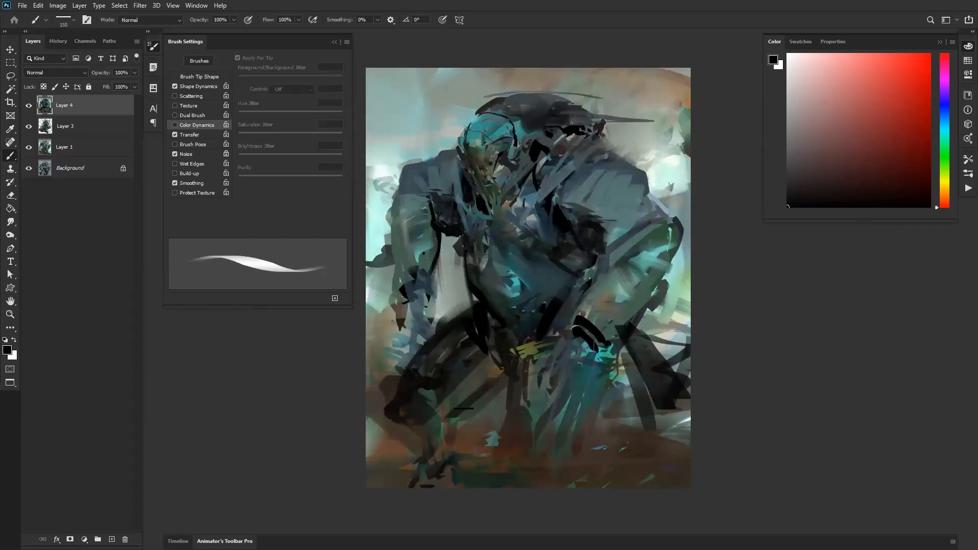
Step: Darken both hands, add dark spikes rising behind the shoulders at 150 px, and flip the canvas
key(bracketleft)
mouse_move(407, 311)
mouse_down()
mouse_move(407, 352)
mouse_move(419, 294)
mouse_move(426, 316)
mouse_up()
mouse_move(569, 353)
mouse_down()
mouse_move(564, 414)
mouse_move(580, 376)
mouse_move(594, 390)
mouse_move(598, 382)
mouse_move(598, 341)
mouse_up()
mouse_move(606, 124)
mouse_down()
mouse_move(604, 151)
mouse_move(623, 130)
mouse_move(667, 118)
mouse_move(627, 164)
mouse_move(681, 109)
mouse_move(633, 169)
mouse_up()
key(F2)
key(bracketleft)
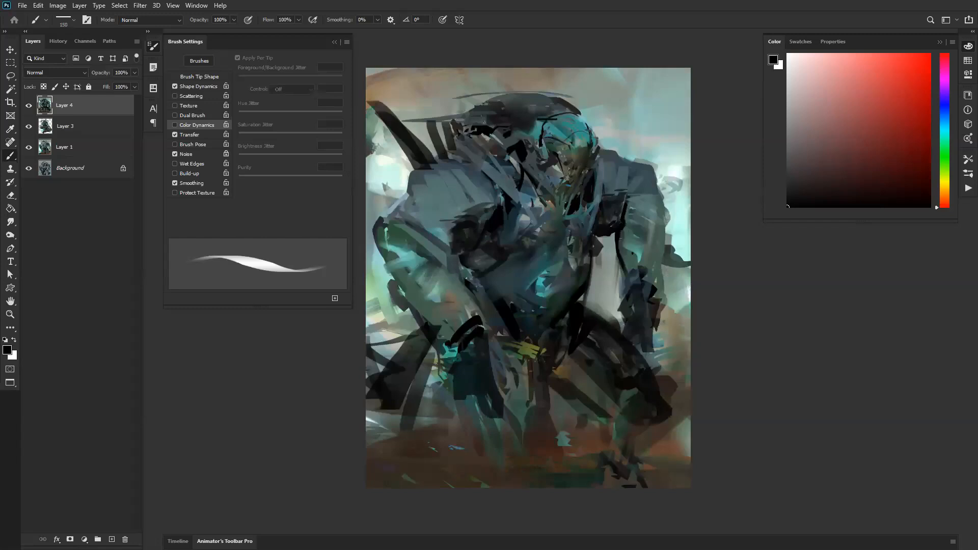
drag(607, 148, 631, 101)
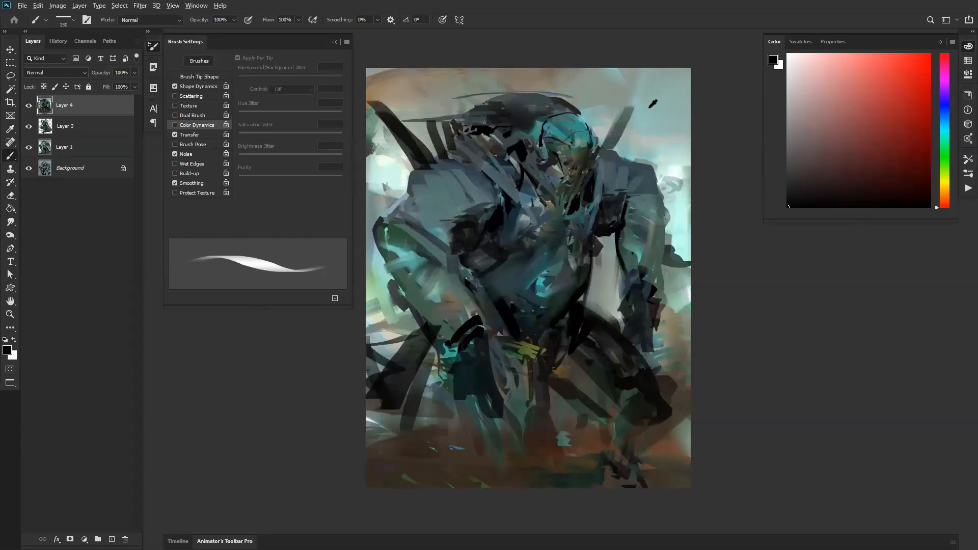
Step: Set the foreground to white and the brush mode to Color Dodge, try highlights on the chest and face, and undo them
alt+click(645, 109)
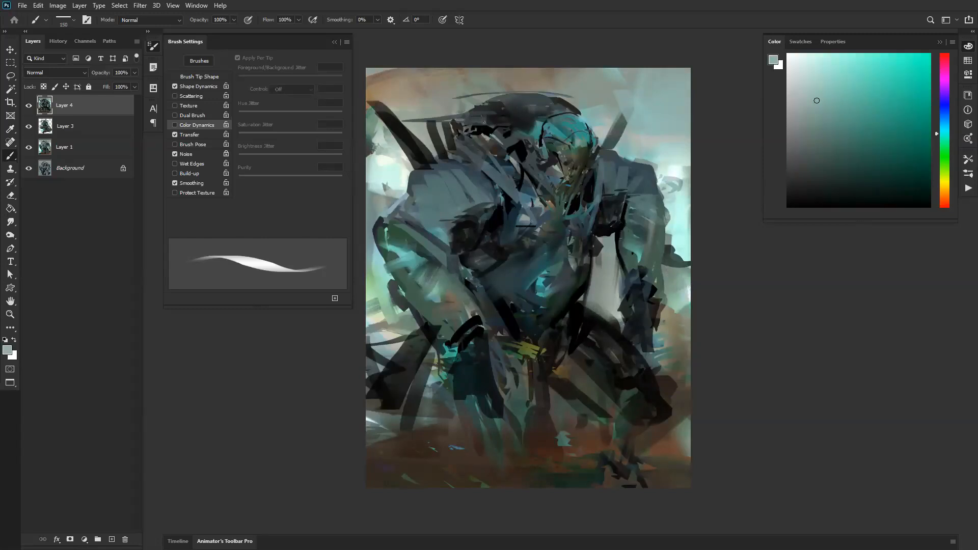
alt+click(539, 200)
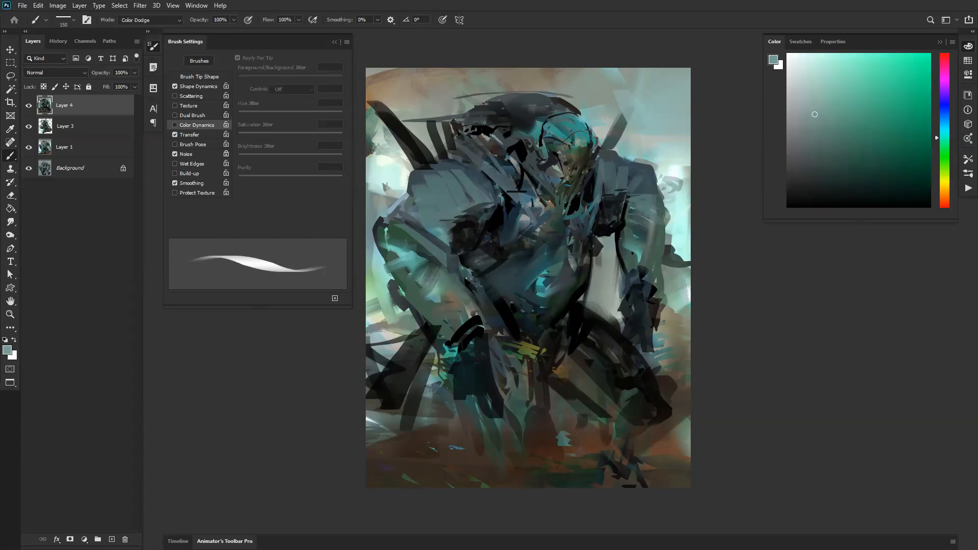
key(d)
key(x)
mouse_move(502, 184)
mouse_down()
mouse_move(523, 213)
mouse_move(524, 193)
mouse_move(509, 184)
mouse_up()
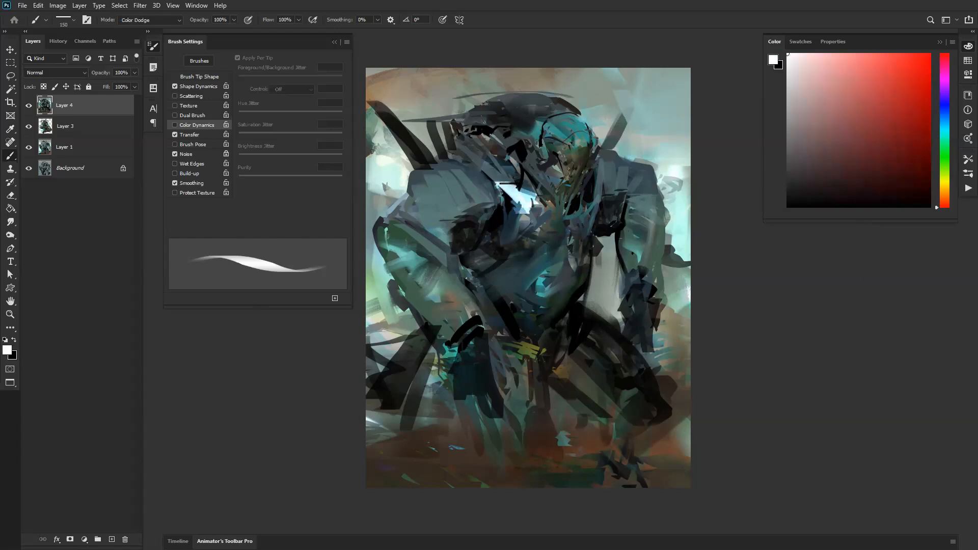
drag(557, 112, 560, 173)
key(ctrl+z)
key(ctrl+z)
Step: Dodge a soft glow over the chest and face with a greatly enlarged brush and undo the last stroke
key(])
key(])
key(])
key(])
key(])
key(])
key(])
key(])
key(])
key(])
key(])
mouse_move(483, 179)
mouse_down()
mouse_move(506, 220)
mouse_move(473, 218)
mouse_move(474, 189)
mouse_up()
mouse_move(533, 121)
mouse_down()
mouse_move(539, 168)
mouse_move(551, 163)
mouse_up()
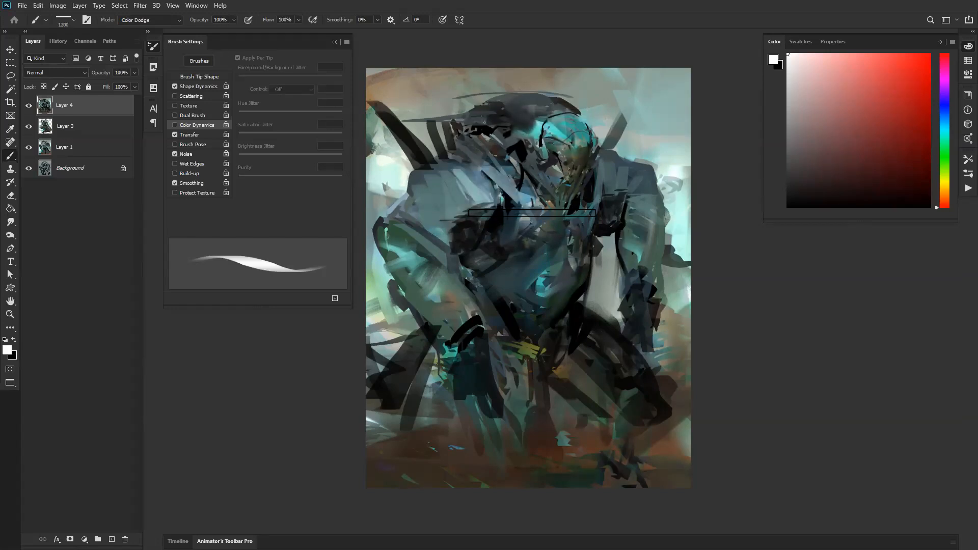
key(ctrl+z)
Step: Paint white Color Dodge highlights on the bent upper arm and the top of the shoulder with an 80 px brush
mouse_move(436, 224)
mouse_down()
mouse_move(446, 246)
mouse_move(433, 249)
mouse_up()
mouse_move(419, 210)
mouse_down()
mouse_move(426, 247)
mouse_move(439, 231)
mouse_up()
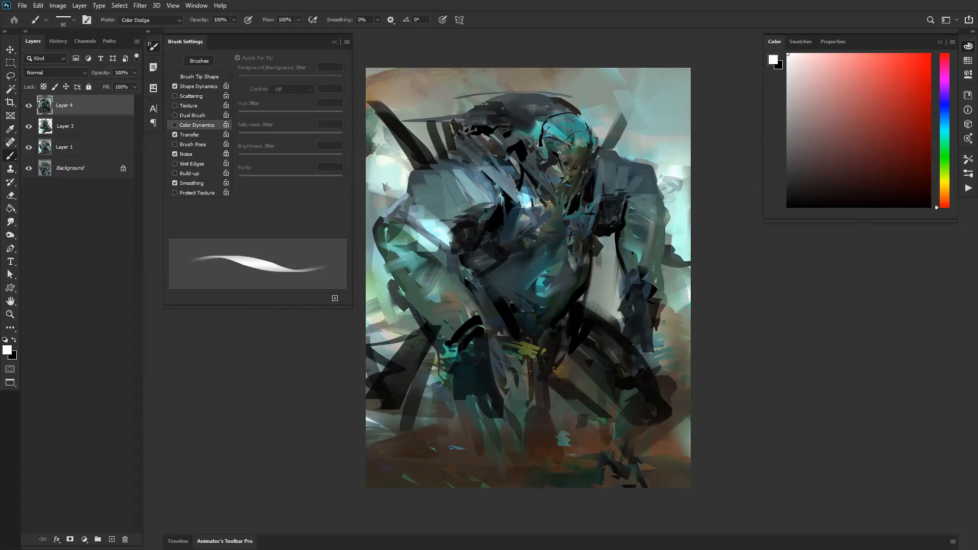
drag(472, 133, 454, 159)
drag(481, 136, 453, 159)
mouse_move(469, 136)
mouse_down()
mouse_move(450, 153)
mouse_move(465, 170)
mouse_up()
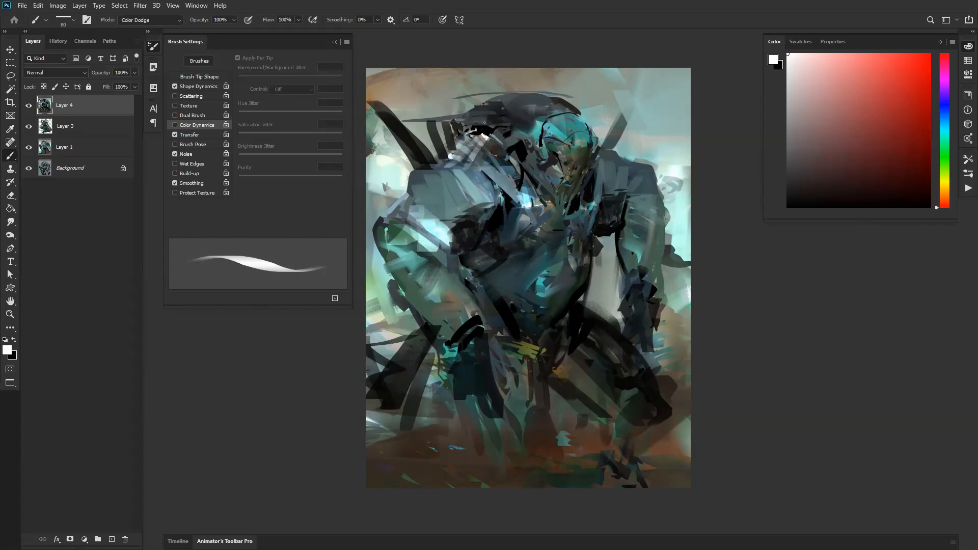
Step: Flip the canvas and brighten the teal patch on the abdomen with white Color Dodge strokes at 150 px
key(z)
alt+click(546, 259)
alt+click(546, 259)
alt+click(546, 258)
key(ctrl+shift+h)
click(543, 289)
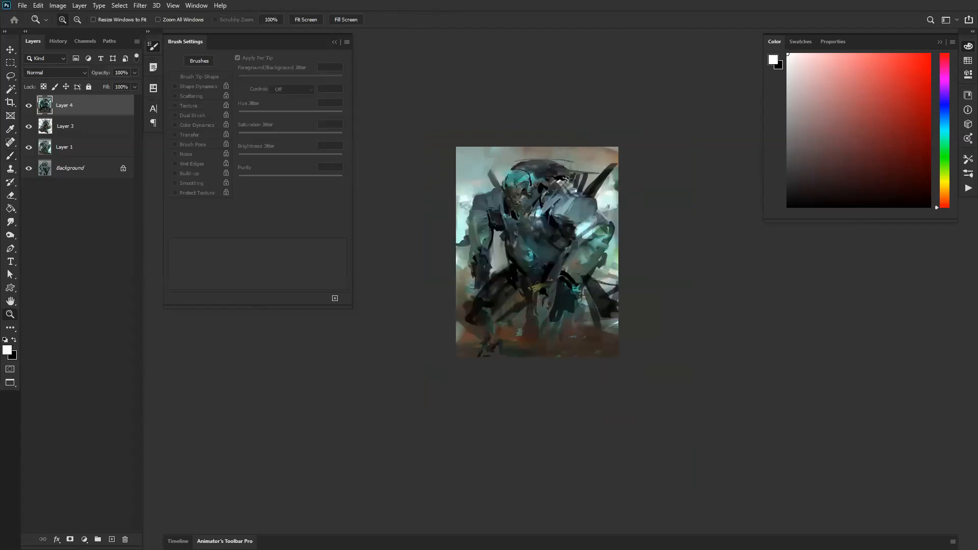
click(546, 264)
key(b)
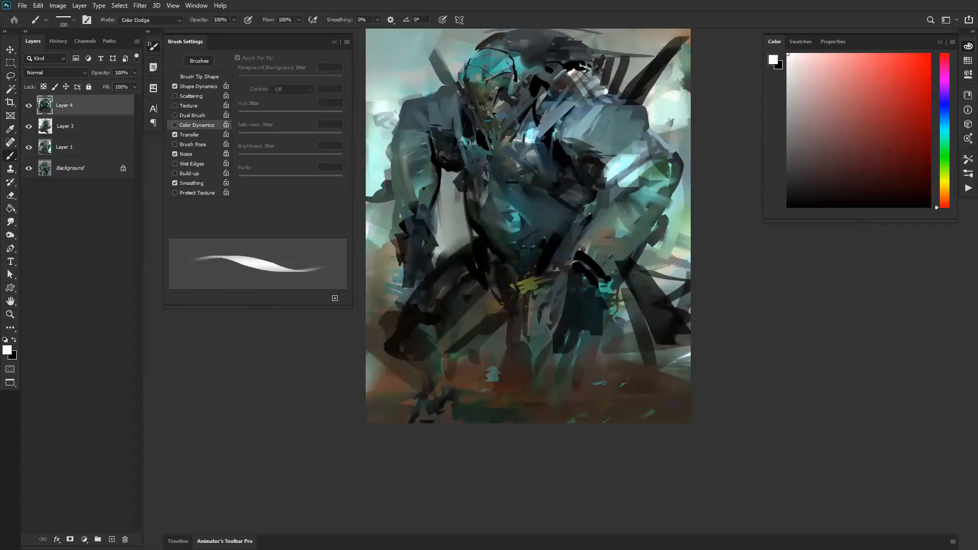
key(])
mouse_move(517, 194)
mouse_down()
mouse_move(550, 197)
mouse_move(514, 223)
mouse_move(497, 197)
mouse_move(518, 222)
mouse_move(536, 227)
mouse_up()
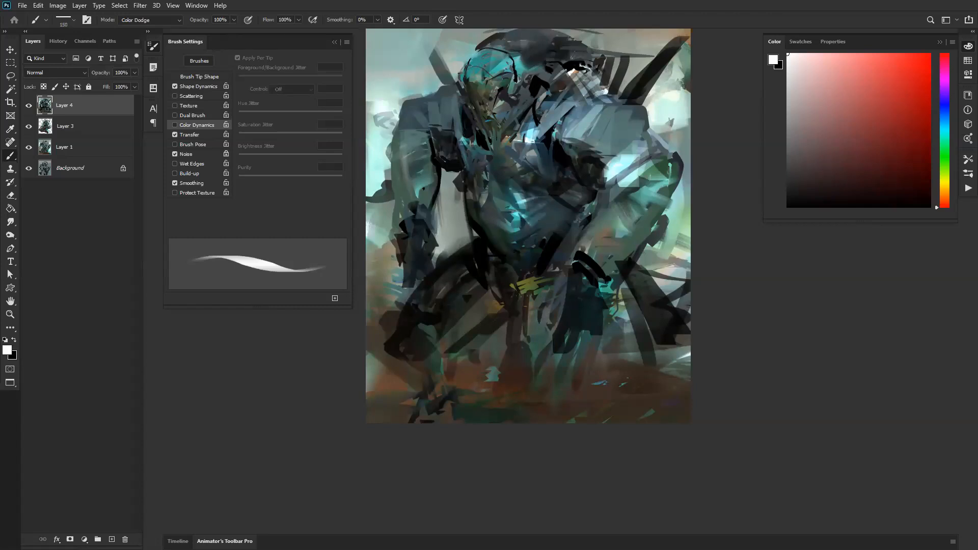
Step: Add smaller Color Dodge accents around the waist and chest, undoing a stroke beside the armpit, and flip the canvas
drag(482, 180, 446, 234)
key([)
drag(554, 159, 521, 193)
key(ctrl+z)
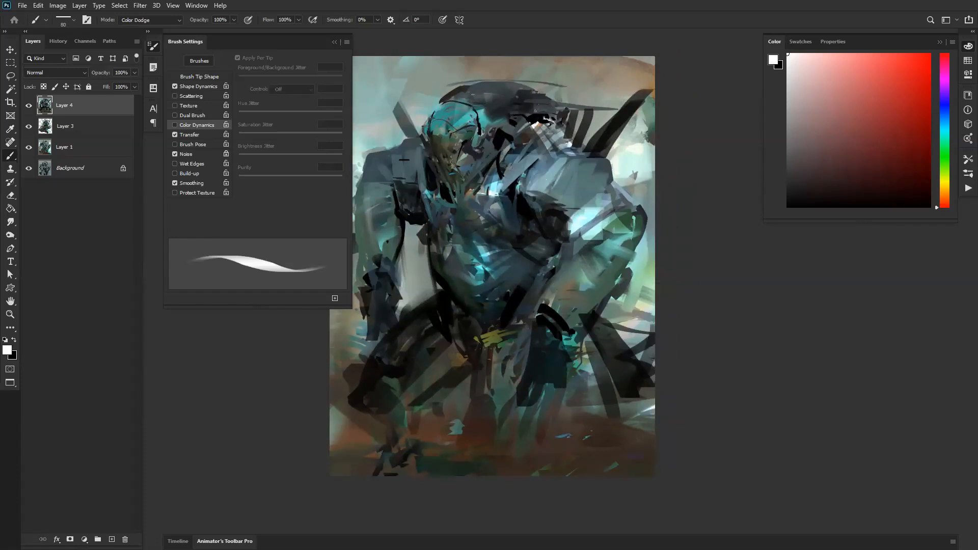
drag(472, 214, 543, 221)
key(ctrl+shift+h)
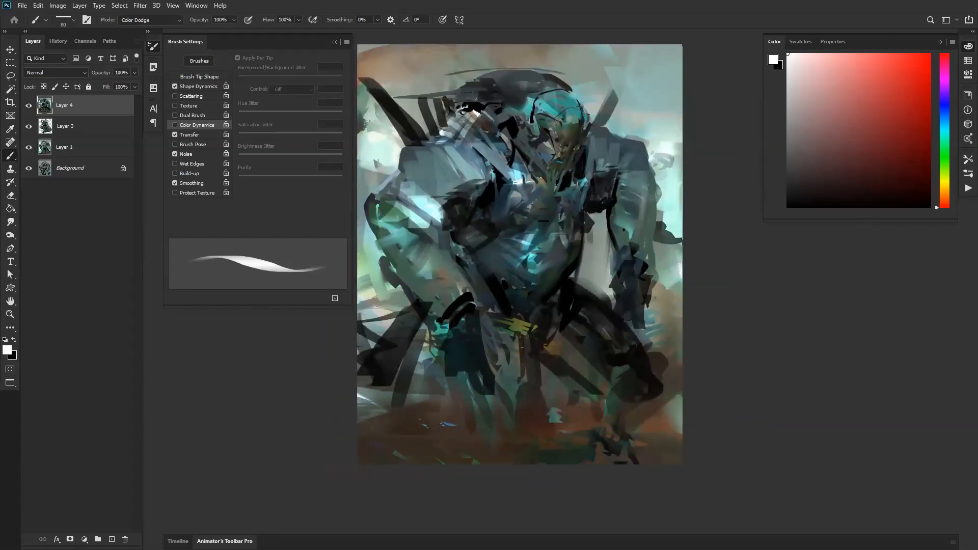
Step: Choose a light blue foreground and paint a 90 px Color Dodge rim highlight along the edge of the head, redoing it once
key(])
key(])
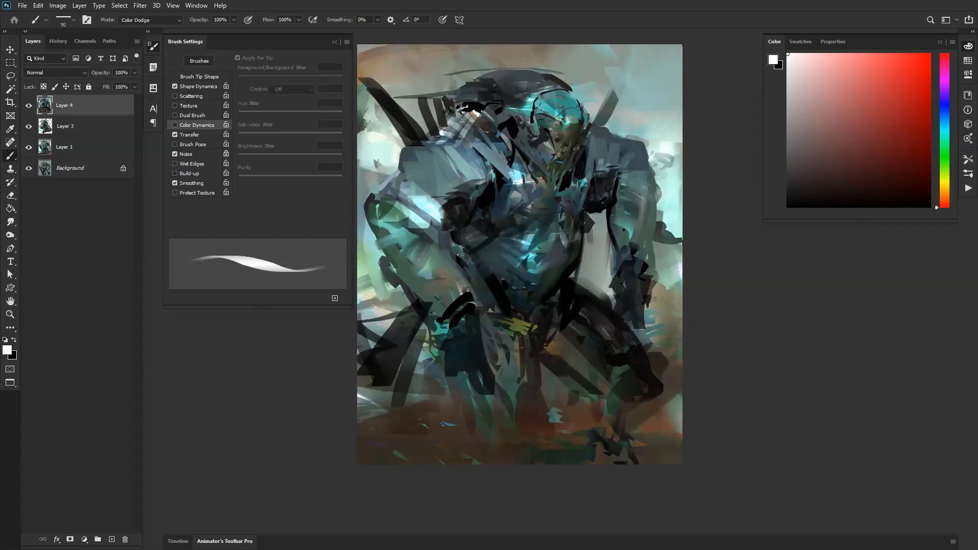
drag(909, 131, 898, 89)
click(945, 121)
click(852, 72)
drag(566, 92, 574, 129)
key(ctrl+z)
drag(570, 93, 577, 125)
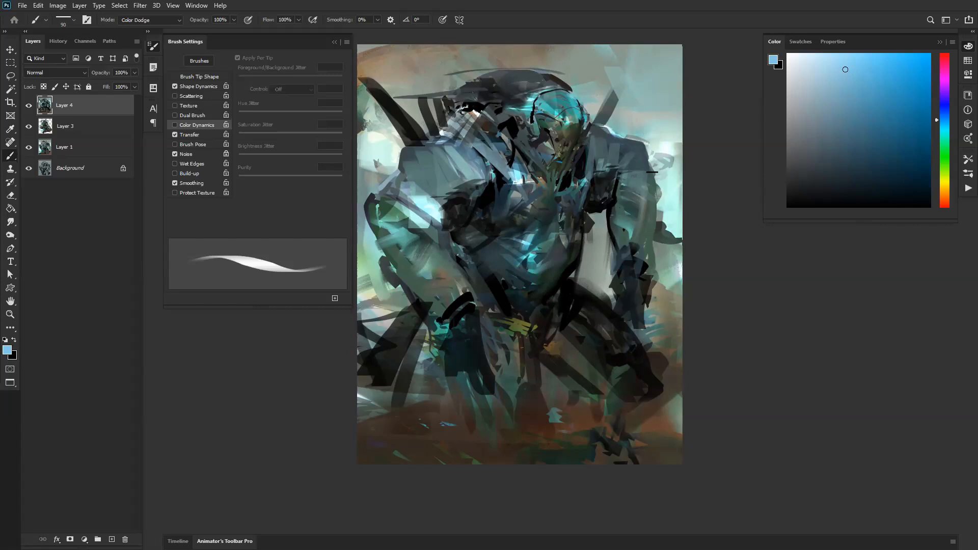
Step: Flip the canvas, dodge light blue highlights along the tops of the shoulders at 175 px, and flip it again
key(ctrl+shift+h)
key(bracketright)
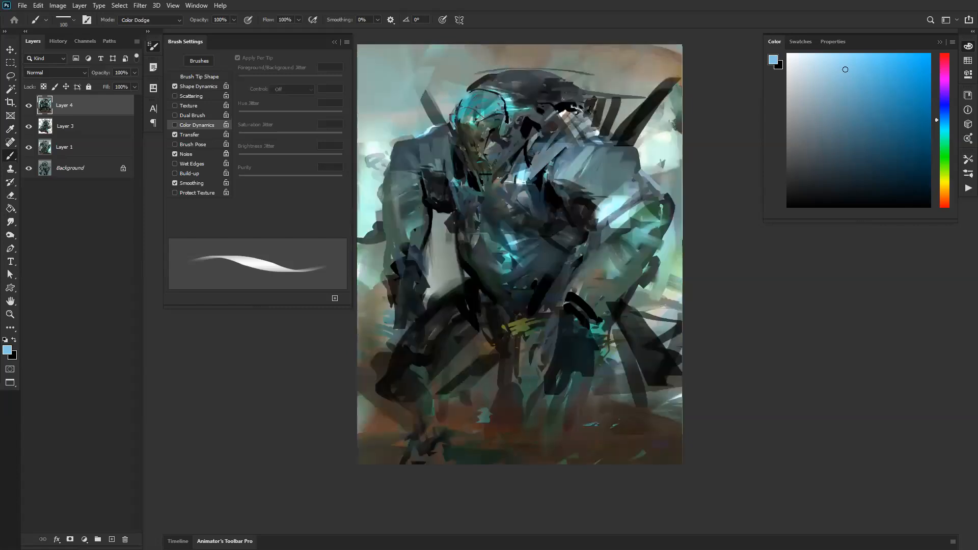
key(bracketright)
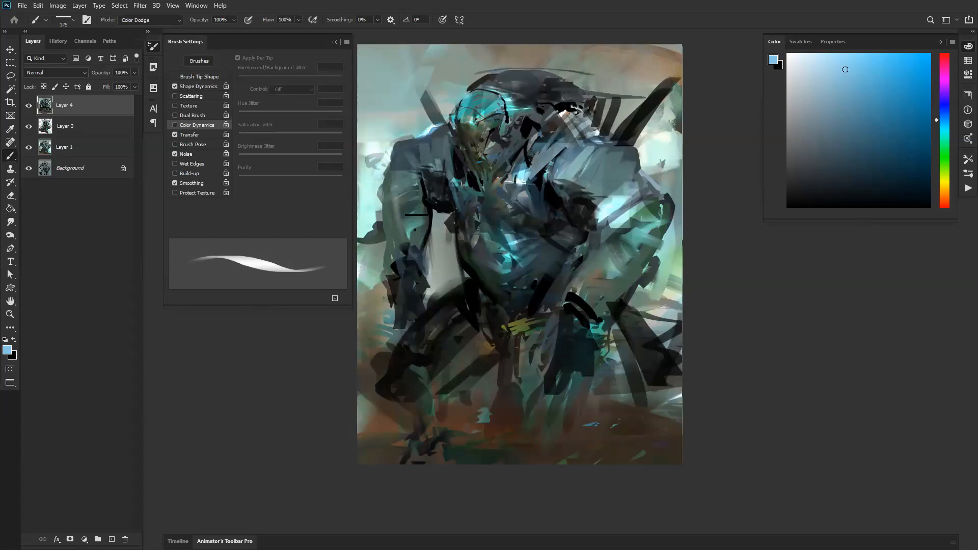
mouse_move(597, 136)
mouse_down()
mouse_move(591, 149)
mouse_move(634, 149)
mouse_up()
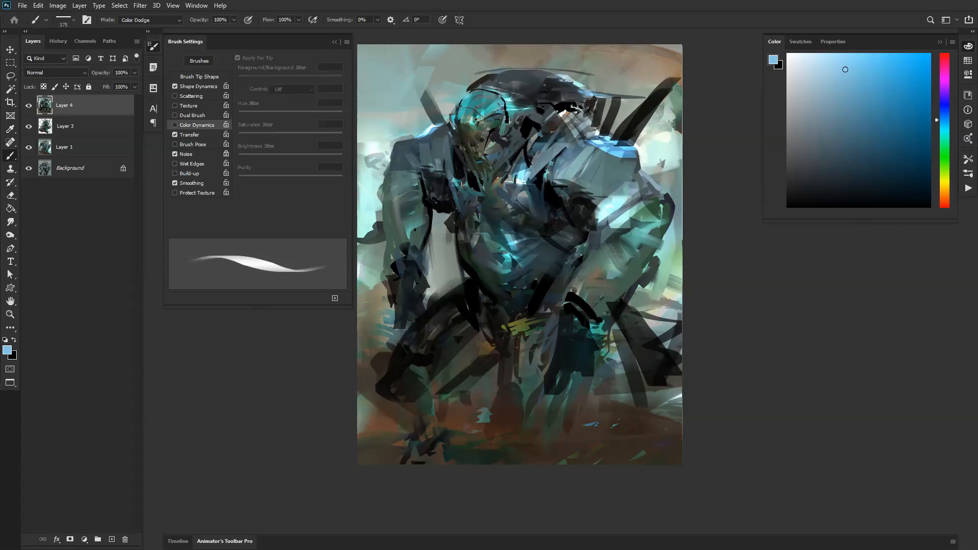
key(ctrl+shift+h)
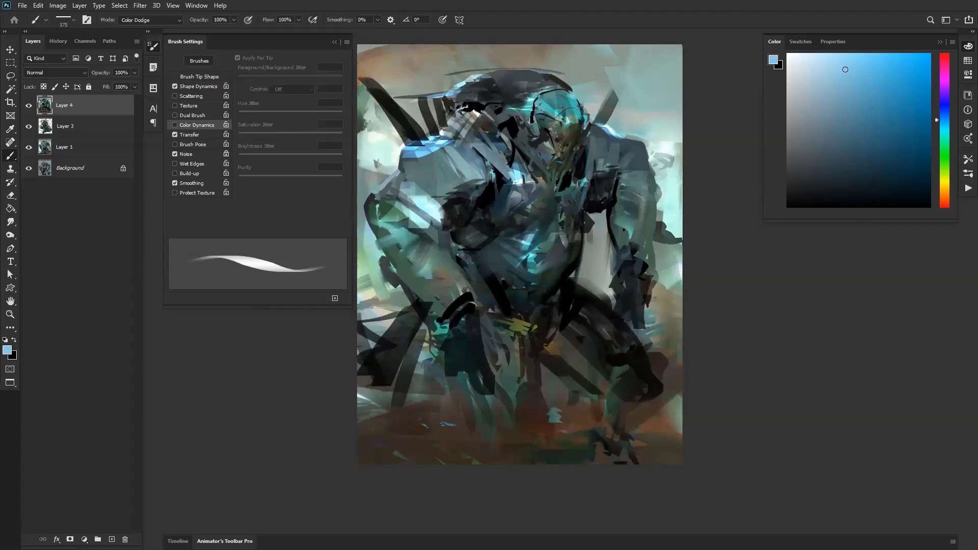
Step: Choose a light yellow-green foreground, try a Color Dodge stroke down the torso, enlarge the brush, and undo the stroke
click(945, 183)
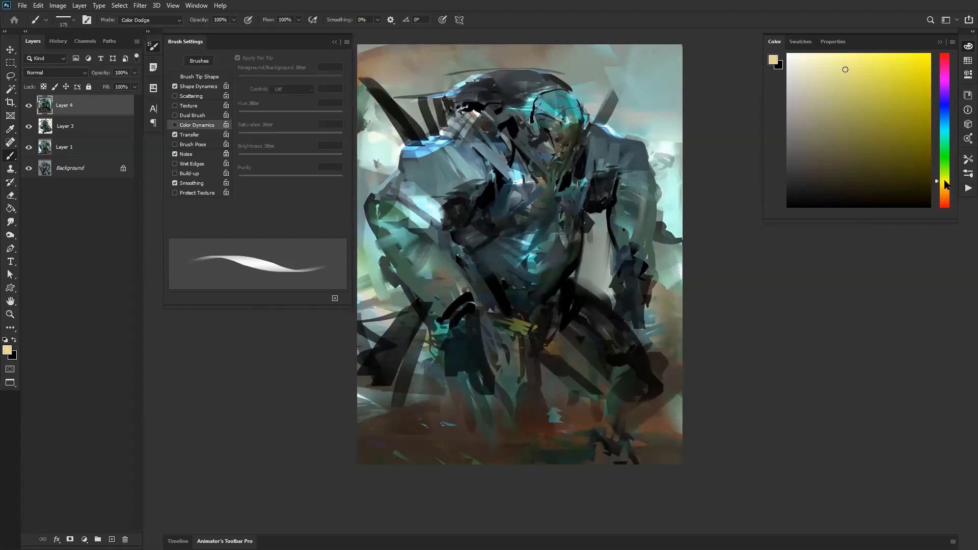
mouse_move(912, 129)
mouse_down()
mouse_move(894, 97)
mouse_move(860, 79)
mouse_up()
mouse_move(493, 239)
mouse_down()
mouse_move(491, 308)
mouse_move(517, 323)
mouse_up()
key(bracketright)
key(bracketright)
key(bracketright)
key(bracketright)
key(bracketright)
key(bracketright)
key(bracketright)
key(bracketright)
key(bracketright)
key(ctrl+z)
Step: Try large yellow-green Color Dodge strokes over the lower background, bent arm and hanging arm at 900 px, and undo
drag(421, 343, 388, 464)
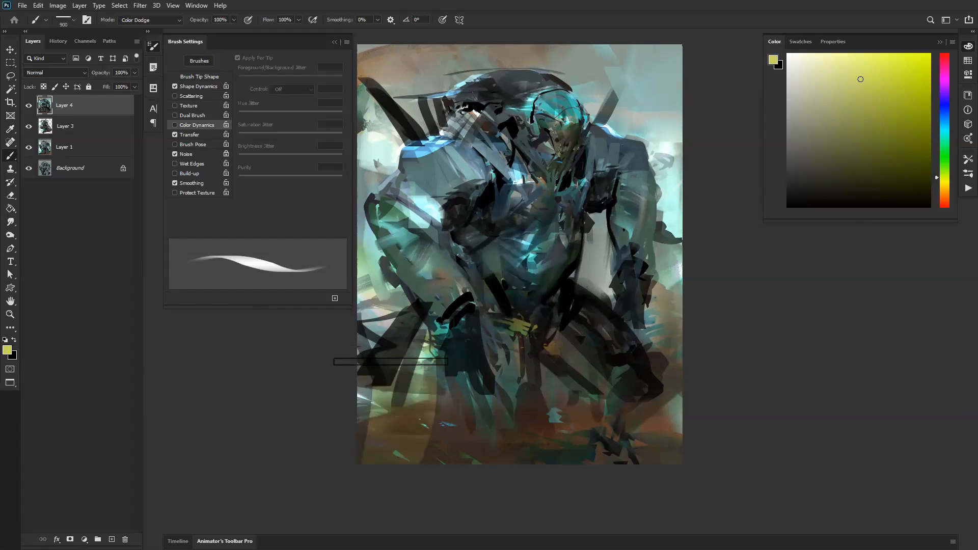
mouse_move(365, 303)
mouse_down()
mouse_move(489, 314)
mouse_move(518, 228)
mouse_up()
drag(664, 274, 591, 270)
key(ctrl+z)
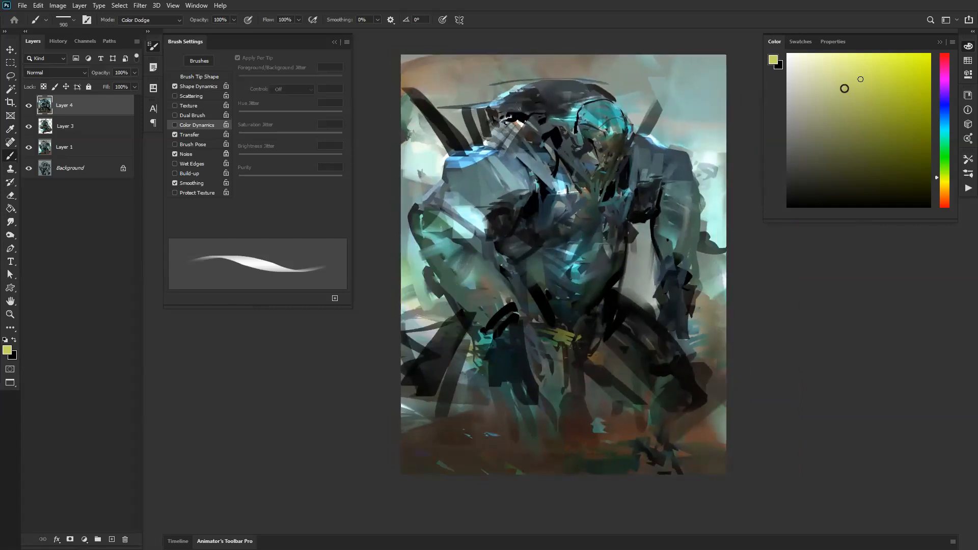
Step: Choose a pale grey-green foreground and brighten the background around the figure's sides and shoulders with Color Dodge strokes, reducing the brush to 500 px
drag(408, 316, 401, 245)
key(bracketleft)
key(bracketleft)
key(bracketleft)
mouse_move(654, 270)
mouse_down()
mouse_move(649, 303)
mouse_move(641, 245)
mouse_up()
key(bracketleft)
mouse_move(723, 305)
mouse_down()
mouse_move(723, 196)
mouse_move(722, 293)
mouse_up()
drag(721, 176, 720, 138)
drag(393, 128, 402, 192)
drag(430, 145, 440, 71)
mouse_move(448, 131)
mouse_down()
mouse_move(449, 77)
mouse_move(466, 101)
mouse_up()
mouse_move(469, 67)
mouse_down()
mouse_move(475, 128)
mouse_move(492, 91)
mouse_up()
drag(659, 130, 659, 87)
drag(658, 50, 662, 134)
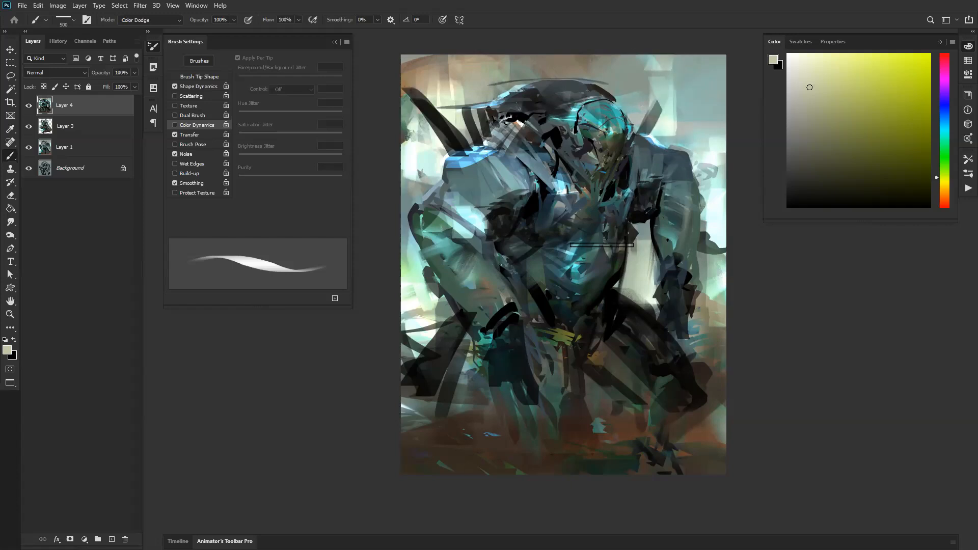
Step: Dodge pale strokes over the lower-left ground, reduce the brush to 200 px, and brighten the gap between the legs
drag(416, 449, 416, 408)
drag(465, 442, 465, 454)
key(bracketleft)
key(bracketleft)
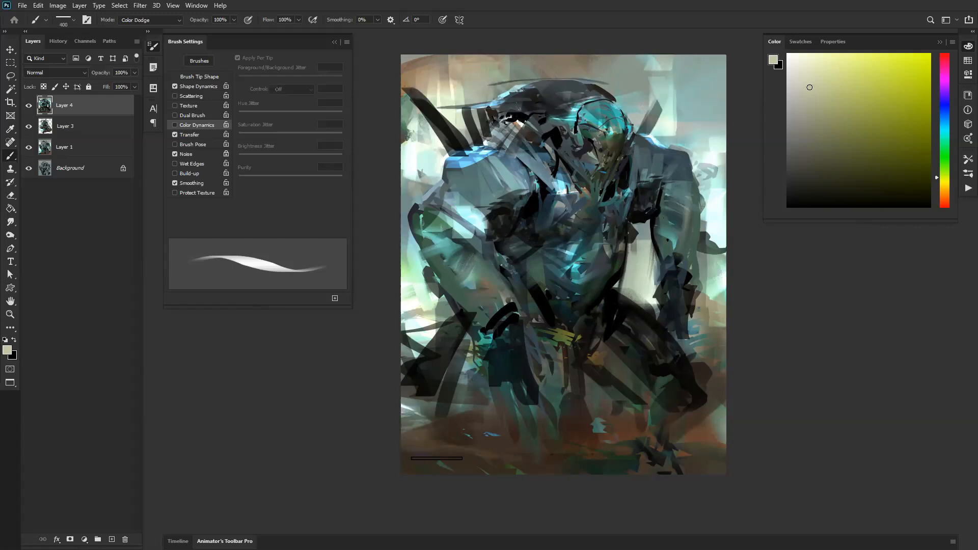
key(bracketleft)
key(bracketleft)
key(bracketleft)
key(bracketleft)
key(bracketleft)
key(bracketleft)
key(bracketleft)
key(bracketleft)
key(bracketleft)
key(bracketleft)
key(bracketleft)
key(bracketleft)
key(bracketright)
key(bracketright)
key(bracketright)
key(bracketright)
key(bracketright)
key(bracketright)
key(bracketright)
key(bracketright)
key(bracketright)
key(bracketright)
key(bracketright)
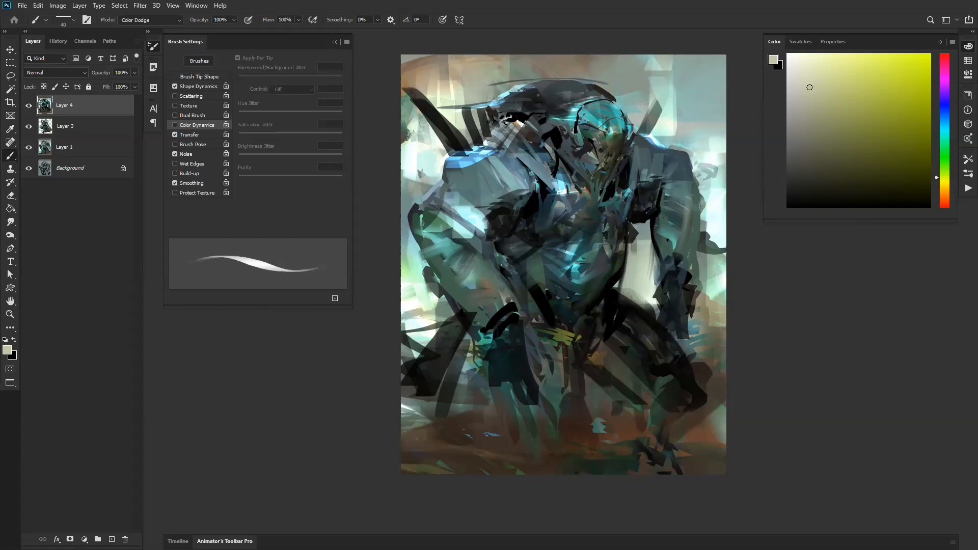
drag(597, 380, 606, 433)
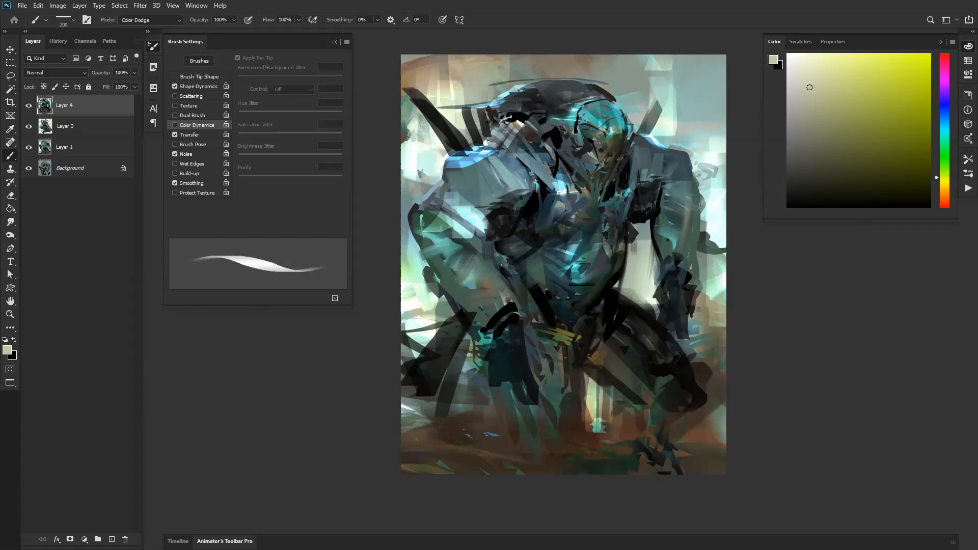
Step: Add pale Color Dodge highlights to the bent arm, hanging arm, chest, shoulder and top of the head at about 200 to 175 px
mouse_move(441, 248)
mouse_down()
mouse_move(476, 324)
mouse_move(469, 245)
mouse_up()
mouse_move(484, 281)
mouse_down()
mouse_move(467, 247)
mouse_move(502, 299)
mouse_move(474, 305)
mouse_up()
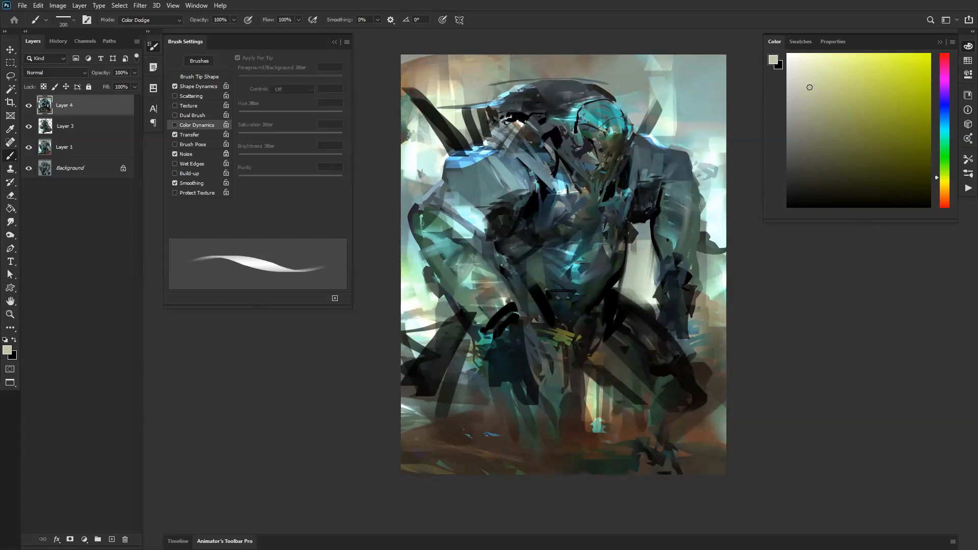
drag(673, 252, 679, 275)
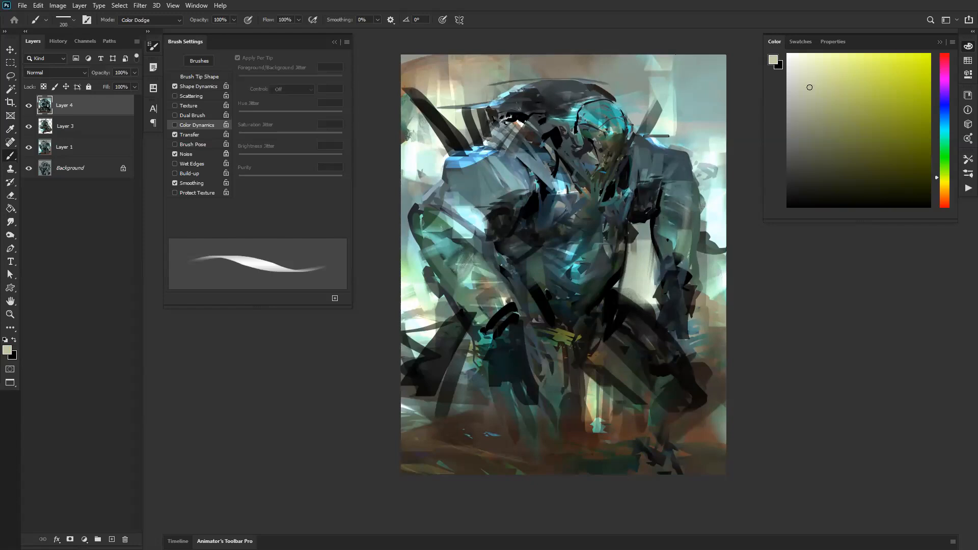
mouse_move(527, 182)
mouse_down()
mouse_move(549, 163)
mouse_move(561, 195)
mouse_up()
mouse_move(644, 138)
mouse_down()
mouse_move(640, 170)
mouse_move(663, 172)
mouse_up()
mouse_move(523, 90)
mouse_down()
mouse_move(530, 104)
mouse_move(561, 92)
mouse_move(580, 110)
mouse_move(597, 94)
mouse_up()
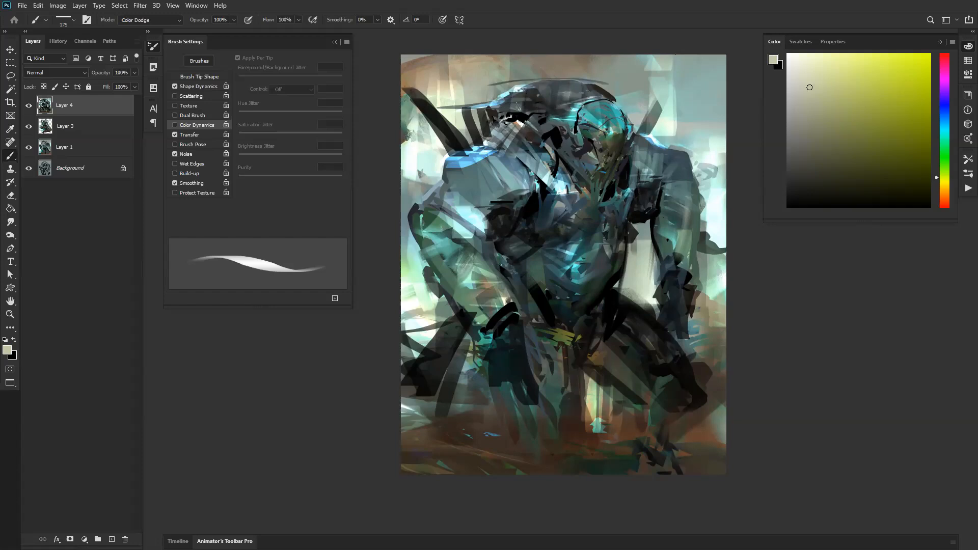
Step: Outline the torso from below the head to the groin with the Lasso and copy it to a new layer
key(ctrl+space)
ctrl+alt+click(498, 257)
ctrl+alt+click(498, 258)
ctrl+alt+click(497, 261)
ctrl+click(532, 276)
ctrl+click(532, 275)
ctrl+click(531, 276)
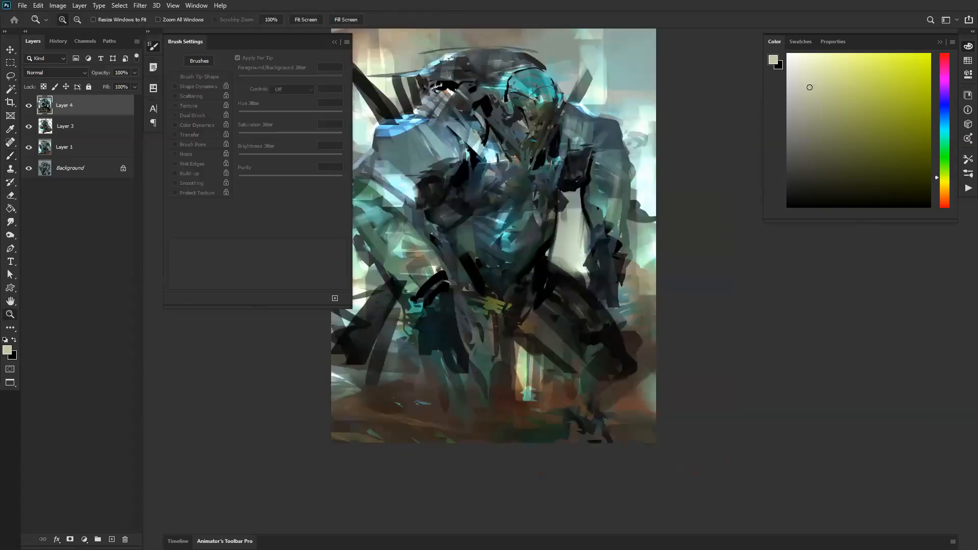
mouse_move(517, 202)
mouse_down()
mouse_move(595, 257)
mouse_move(646, 216)
mouse_move(629, 199)
mouse_move(554, 183)
mouse_move(548, 218)
mouse_move(516, 254)
mouse_move(571, 358)
mouse_move(644, 247)
mouse_up()
key(l)
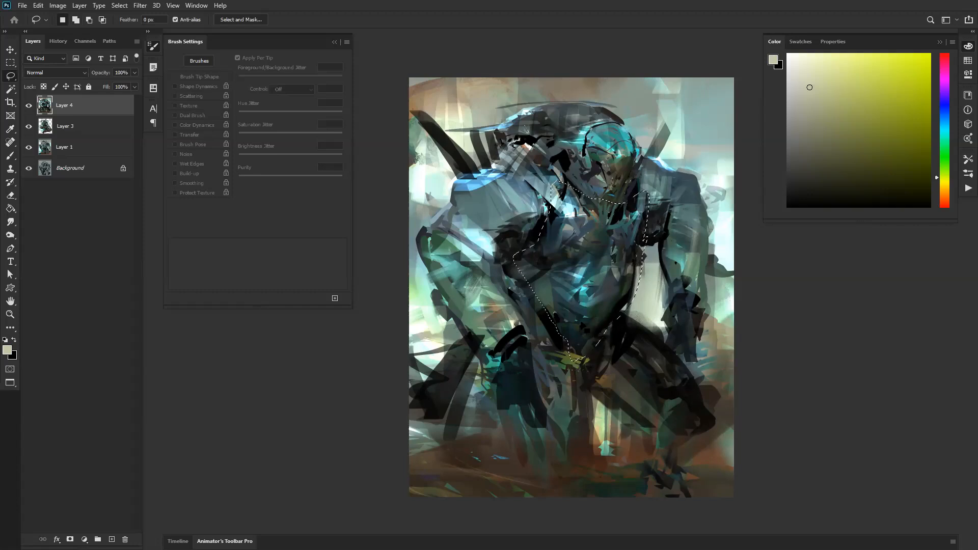
key(ctrl+j)
Step: Scale the copied torso to about 88%, rotate it slightly, and reposition it over the chest
key(ctrl+t)
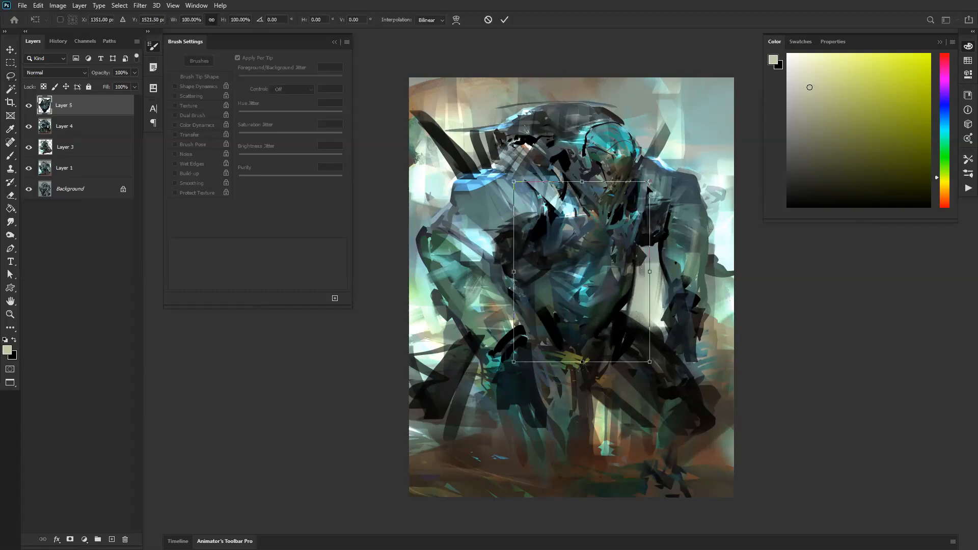
drag(648, 182, 633, 203)
drag(611, 229, 630, 230)
mouse_move(676, 201)
mouse_down()
mouse_move(671, 214)
mouse_move(665, 193)
mouse_up()
drag(610, 253, 608, 250)
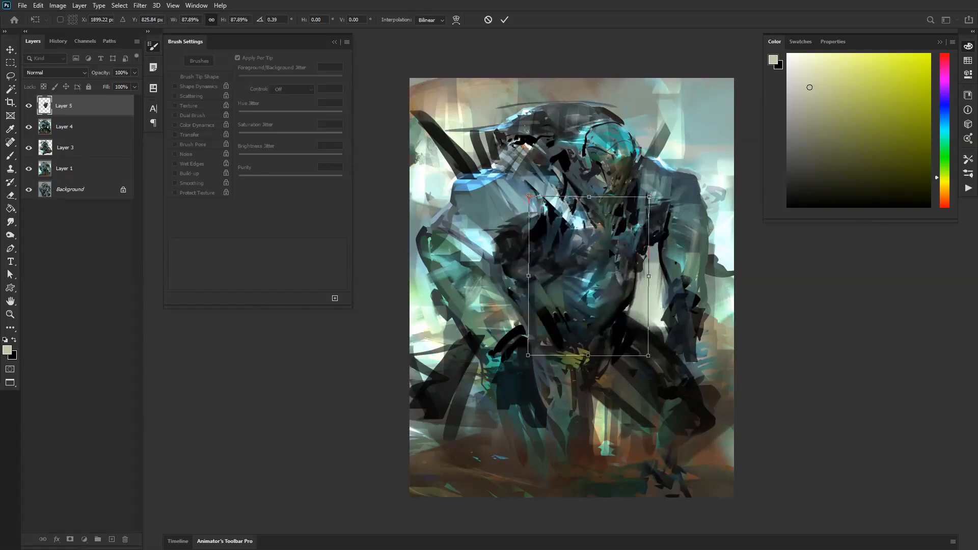
key(Return)
key(l)
key(b)
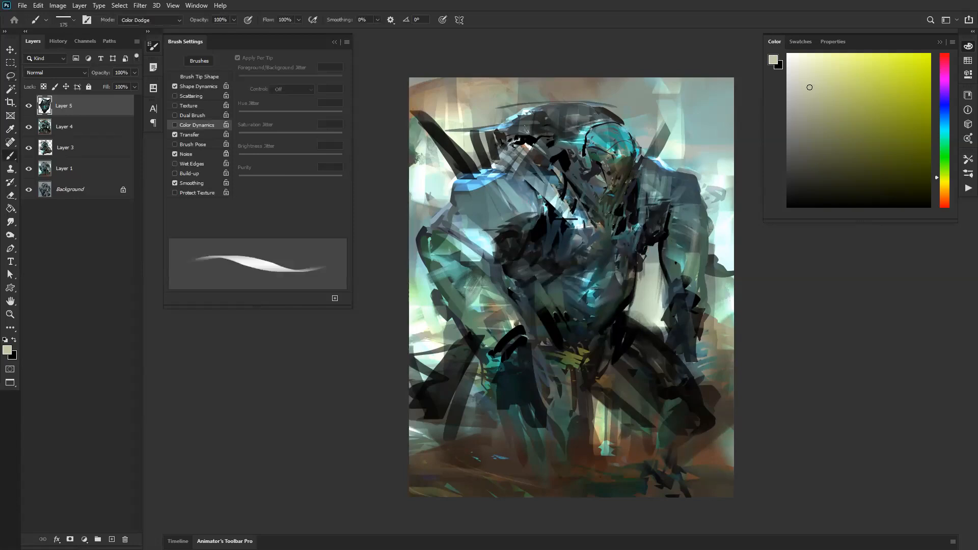
Step: Warp the copied torso, pulling its upper corner inward and stretching its lower edge down between the legs
key(ctrl+t)
right_click(591, 256)
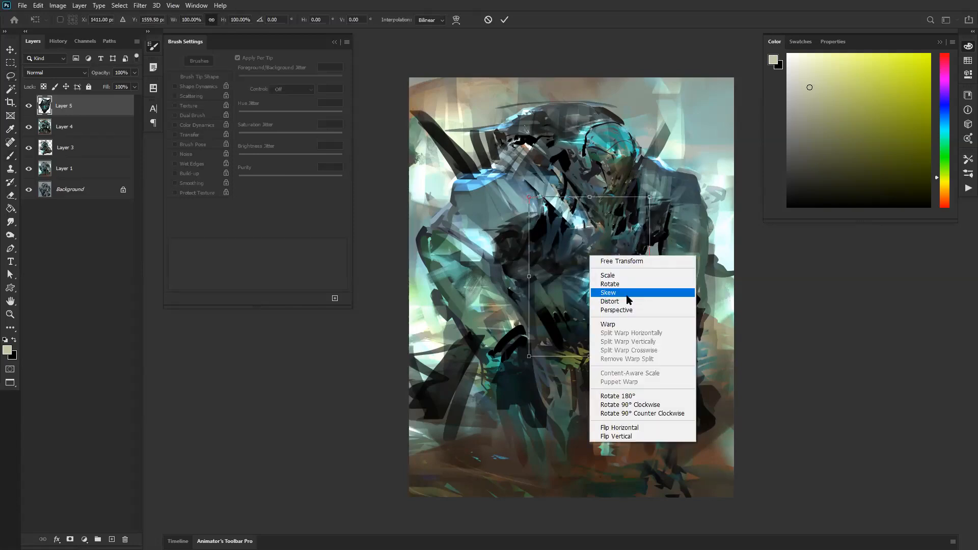
click(608, 324)
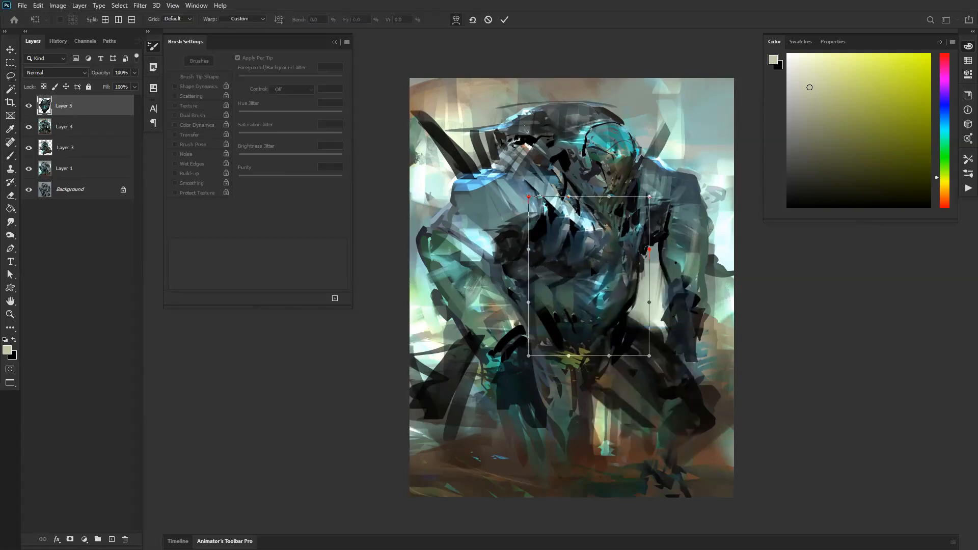
drag(649, 196, 637, 185)
drag(627, 259, 633, 260)
mouse_move(605, 316)
mouse_down()
mouse_move(593, 363)
mouse_move(610, 299)
mouse_up()
key(Return)
key(b)
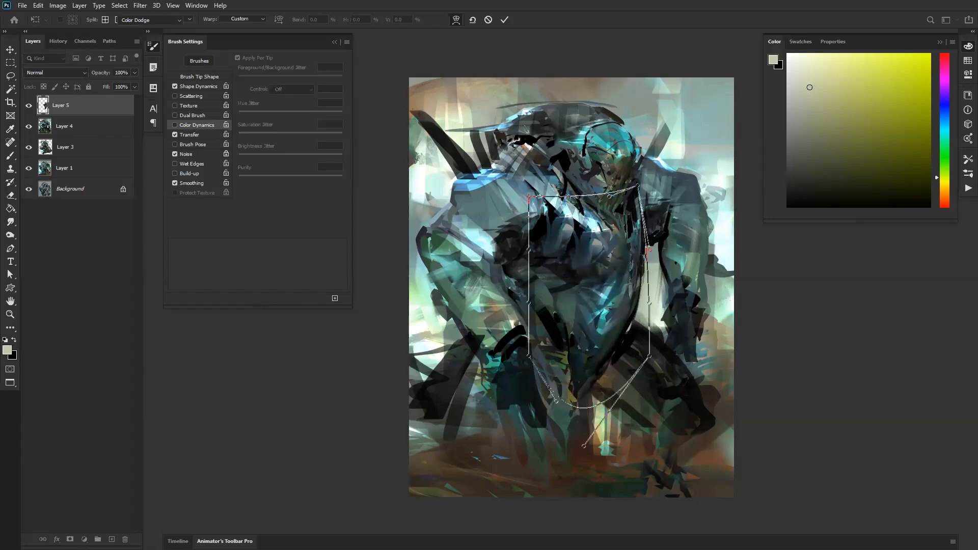
Step: Reset the foreground to black and paint 125 px dark strokes along the side of the abdomen beside the bent arm
key(d)
key(bracketleft)
key(bracketleft)
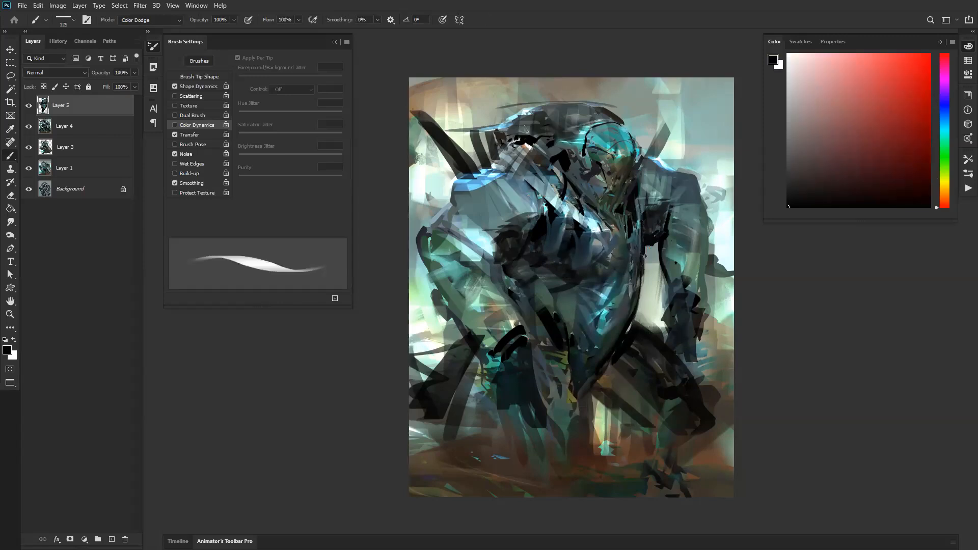
drag(533, 276, 547, 301)
mouse_move(518, 261)
mouse_down()
mouse_move(555, 318)
mouse_move(545, 302)
mouse_up()
drag(517, 308, 544, 297)
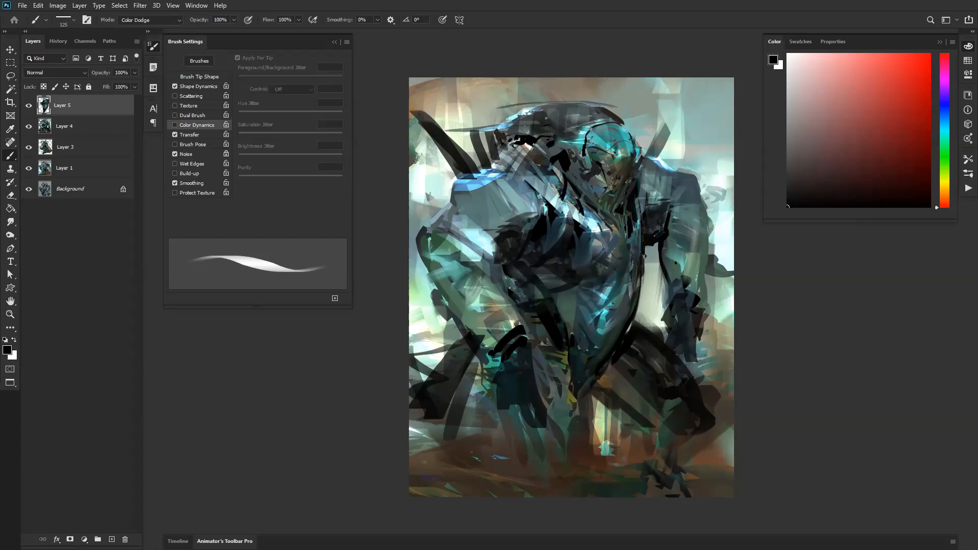
Step: Paint black strokes over the groin and planted hand, and enlarge the brush to darken the lower-left leg area
drag(572, 352, 573, 390)
drag(546, 346, 550, 399)
drag(490, 367, 499, 417)
drag(473, 362, 468, 389)
mouse_move(478, 363)
mouse_down()
mouse_move(456, 406)
mouse_move(486, 490)
mouse_up()
key(bracketright)
key(bracketright)
key(bracketright)
key(bracketright)
key(bracketright)
key(bracketright)
key(bracketright)
key(bracketright)
mouse_move(480, 392)
mouse_down()
mouse_move(437, 448)
mouse_move(442, 481)
mouse_up()
Step: Darken the bent leg's shin and foot with broad black strokes, reducing the brush to 175 px
mouse_move(640, 412)
mouse_down()
mouse_move(643, 436)
mouse_move(626, 483)
mouse_up()
key(bracketleft)
key(bracketleft)
key(bracketleft)
key(bracketleft)
key(bracketleft)
key(bracketleft)
drag(682, 428, 678, 462)
mouse_move(652, 493)
mouse_down()
mouse_move(685, 439)
mouse_move(633, 511)
mouse_move(601, 496)
mouse_up()
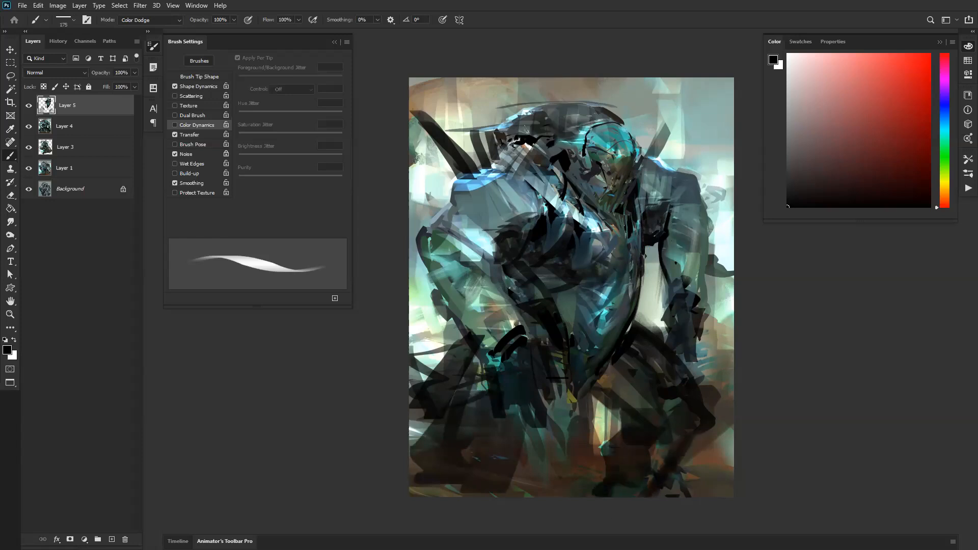
Step: Paint long vertical 175 px black strokes down from the groin between the legs
mouse_move(591, 383)
mouse_down()
mouse_move(586, 451)
mouse_move(574, 451)
mouse_up()
drag(566, 375, 561, 479)
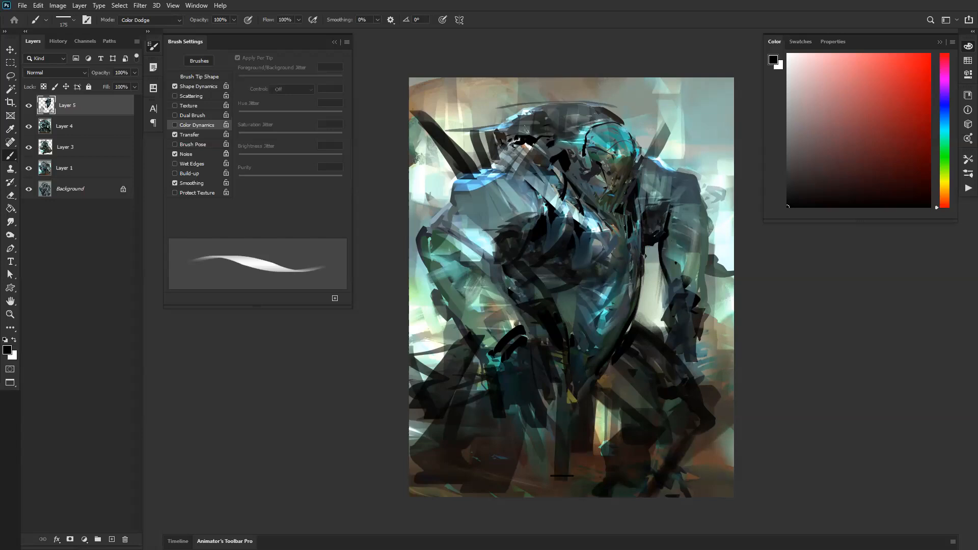
drag(558, 385, 546, 483)
drag(583, 395, 588, 481)
Step: Flip the canvas horizontally and define the bent arm's shoulder with a 60 px black stroke, then sample its grey-blue
key(ctrl+shift+h)
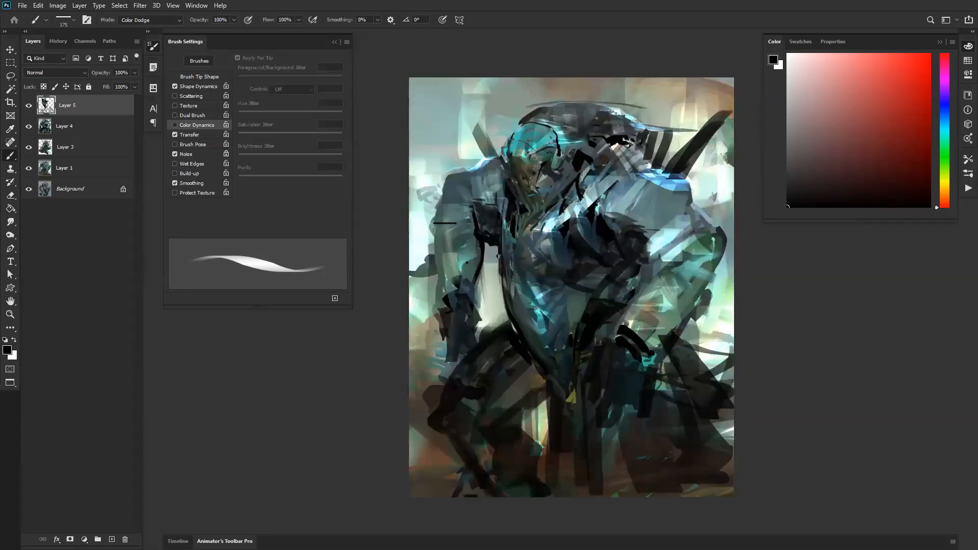
key(ctrl+z)
drag(673, 237, 648, 259)
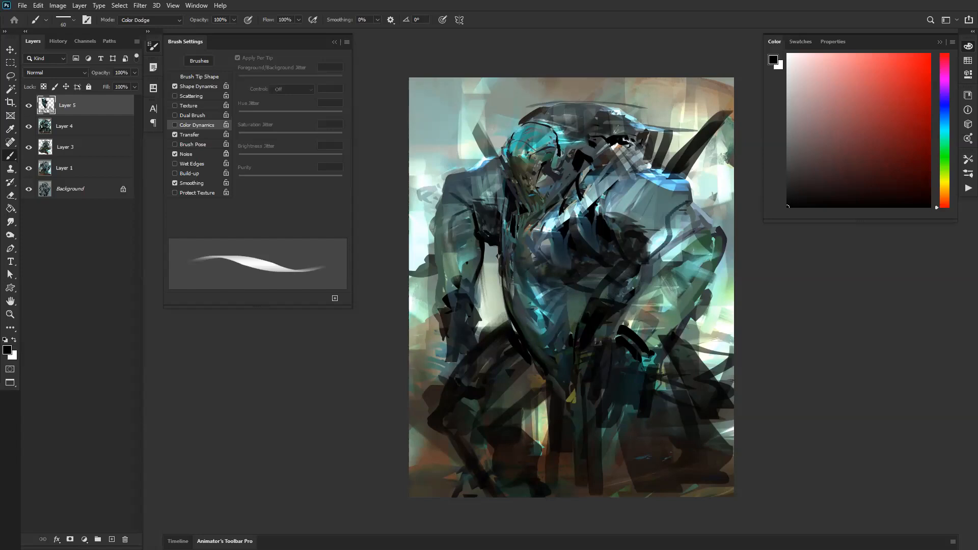
alt+click(683, 211)
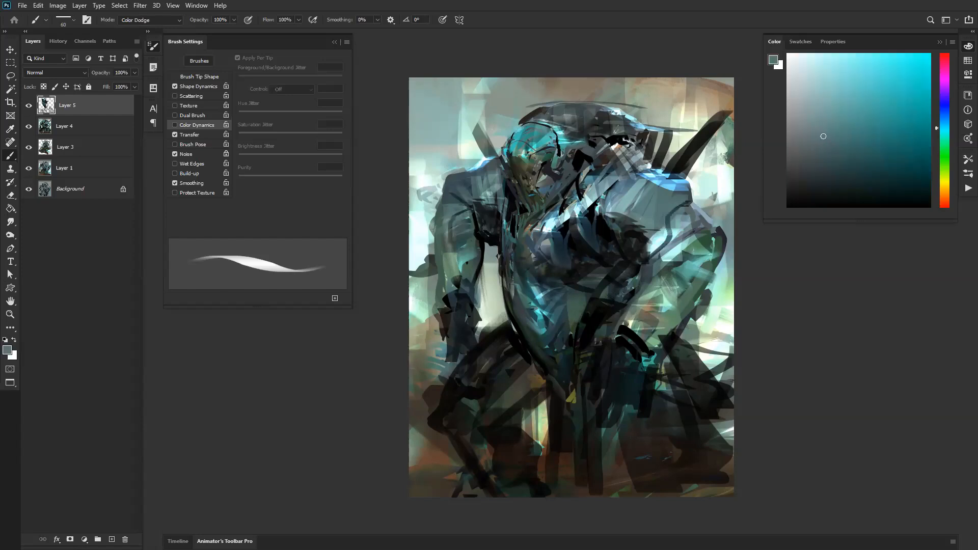
Step: Merge Layer 5 with Layer 4, sample a grey-teal from the shoulder, and dodge a highlight on the bent upper arm
shift+click(75, 132)
key(ctrl+e)
alt+click(683, 205)
drag(660, 245, 663, 250)
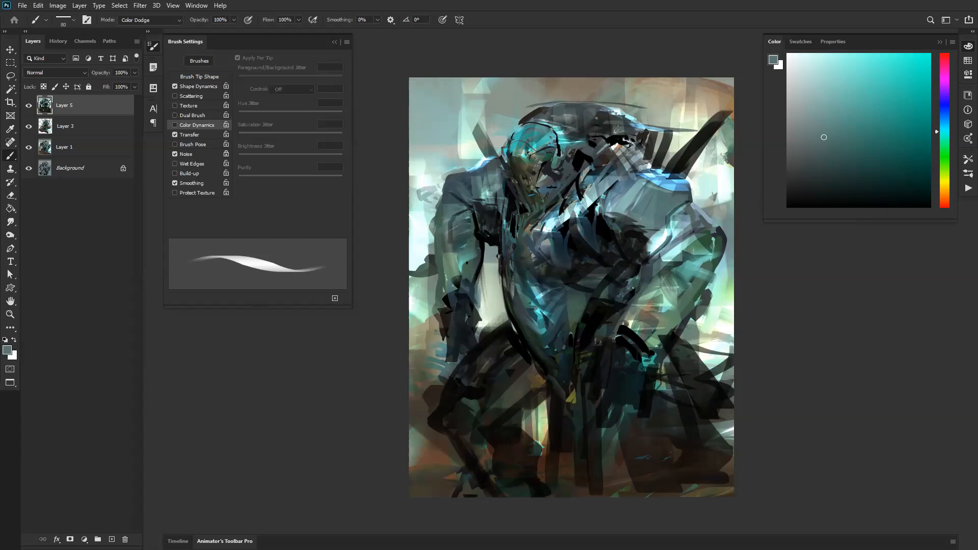
Step: Try a 175 px Color Dodge stroke on the crown behind the head, undo it, and flip the canvas horizontally
mouse_move(619, 108)
mouse_down()
mouse_move(595, 121)
mouse_move(603, 133)
mouse_move(579, 123)
mouse_up()
key(ctrl+z)
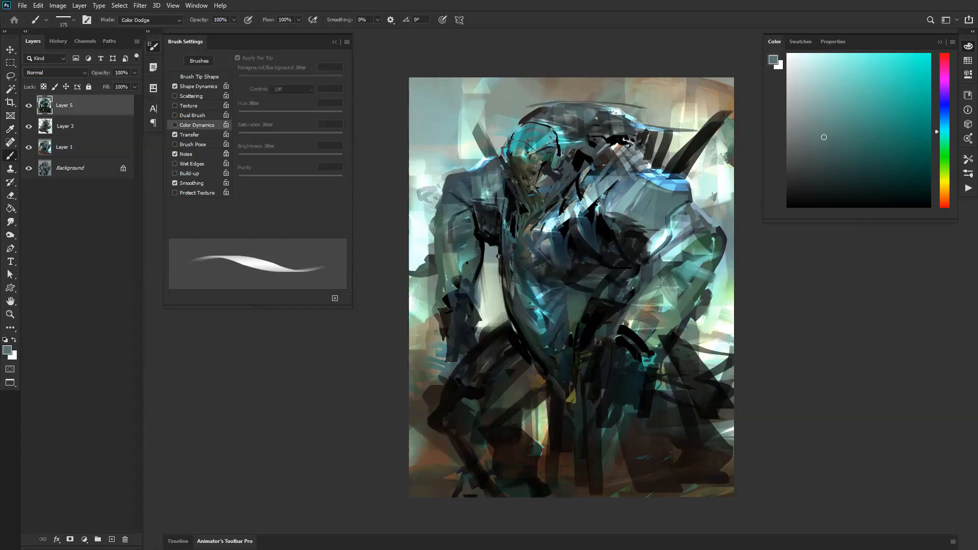
key(ctrl+f)
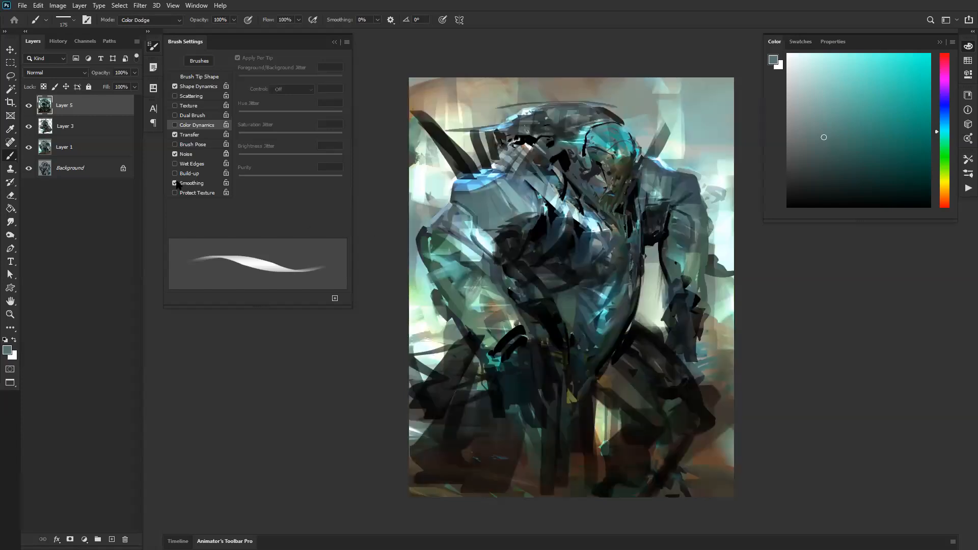
Step: Lasso the head, copy it to a new layer, and move the copy down toward the chest
key(l)
mouse_move(643, 139)
mouse_down()
mouse_move(627, 125)
mouse_move(582, 140)
mouse_move(586, 167)
mouse_move(622, 203)
mouse_move(640, 153)
mouse_up()
key(ctrl+j)
key(v)
mouse_move(591, 123)
mouse_down()
mouse_move(632, 151)
mouse_move(623, 170)
mouse_up()
Step: Scale the copied head to about 87%, rotate it about 3.8 degrees, and fit it over the original head
key(ctrl+t)
drag(653, 122, 644, 132)
drag(621, 152, 626, 144)
drag(676, 123, 678, 128)
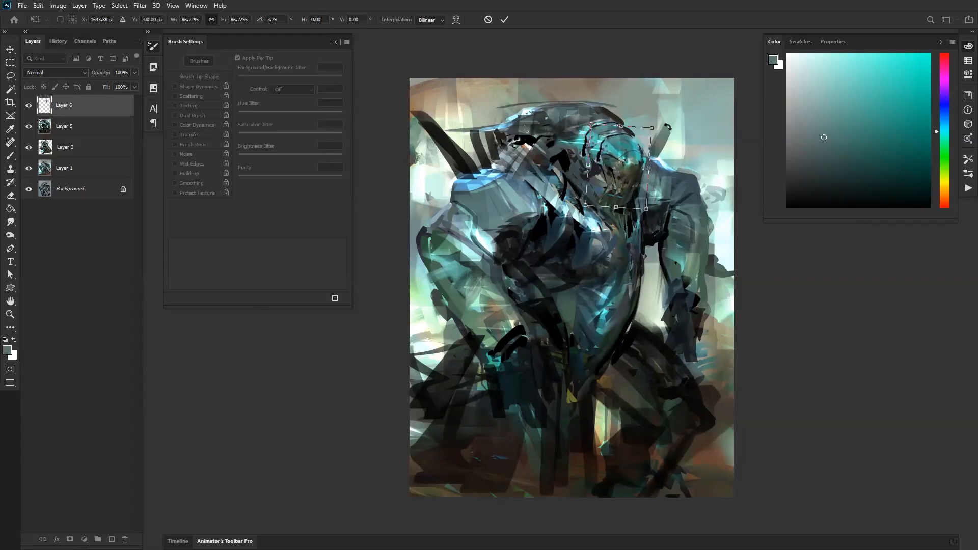
drag(628, 153, 624, 159)
key(Return)
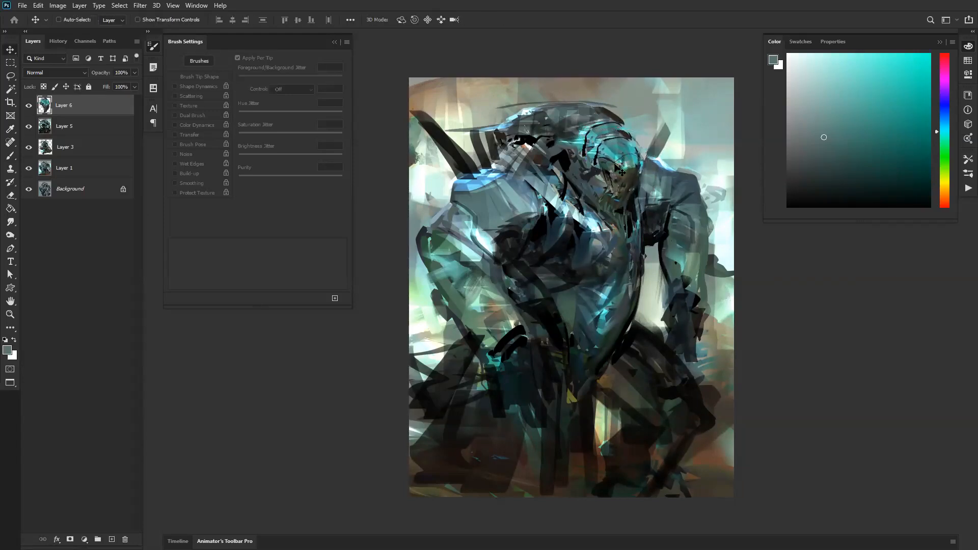
Step: Reset the colours and set a 100 px brush, then sample a dark blue-grey and paint over the neck behind the head
key(b)
key(d)
key(bracketleft)
key(bracketleft)
key(bracketleft)
key(bracketleft)
key(bracketleft)
key(bracketleft)
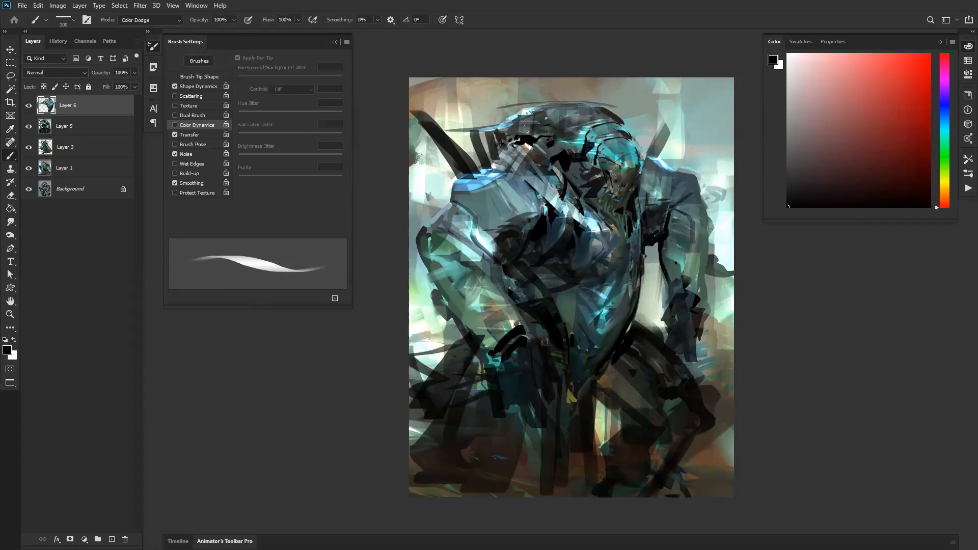
alt+click(575, 168)
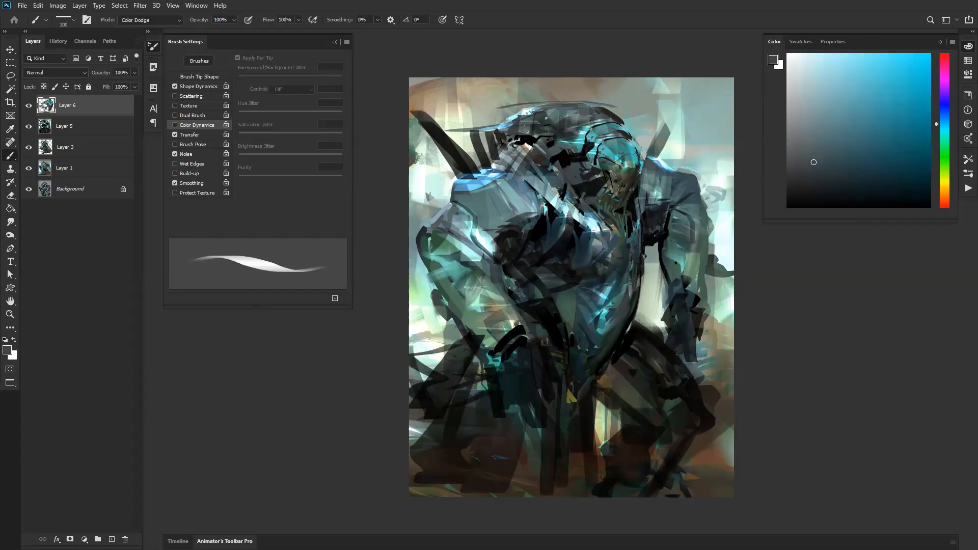
mouse_move(549, 136)
mouse_down()
mouse_move(550, 148)
mouse_move(575, 150)
mouse_up()
Step: Sample a muted grey-teal from the crown and paint over the chest, upper back and outer edge of the head
alt+click(566, 109)
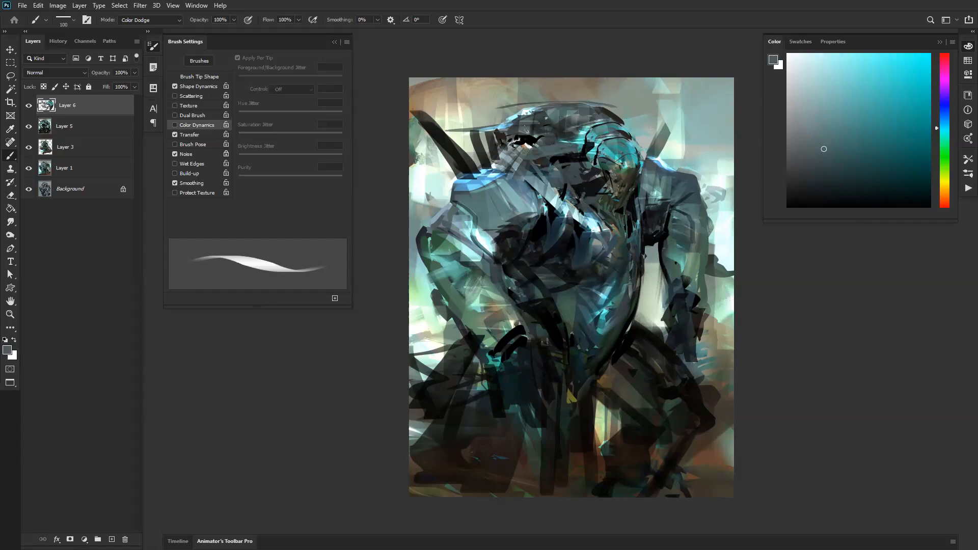
drag(567, 204, 572, 213)
mouse_move(516, 126)
mouse_down()
mouse_move(474, 132)
mouse_move(495, 142)
mouse_move(483, 145)
mouse_up()
drag(532, 127, 549, 124)
drag(611, 133, 644, 135)
Step: Flip the canvas horizontally and check the whole painting in full-screen view
alt+click(600, 235)
alt+click(600, 236)
key(ctrl+shift+h)
ctrl+click(558, 269)
ctrl+click(557, 269)
click(565, 262)
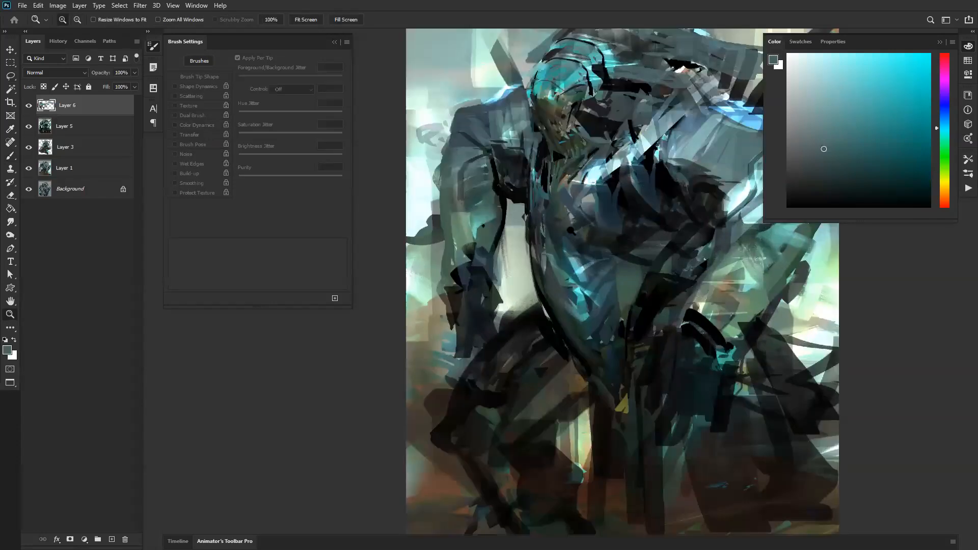
drag(654, 200, 483, 252)
alt+click(483, 252)
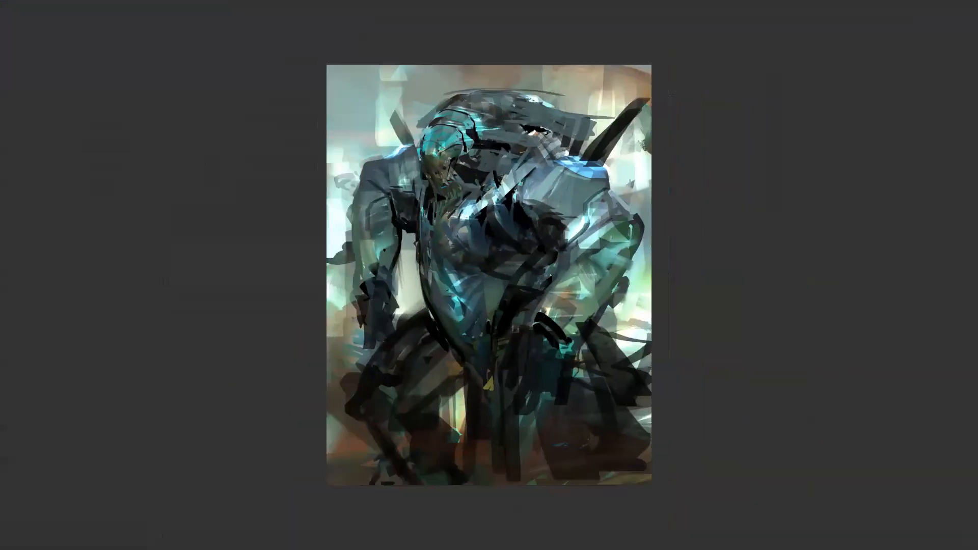
Step: Merge Layer 6 with Layer 5 and stamp all visible layers onto a new layer on top
shift+click(91, 173)
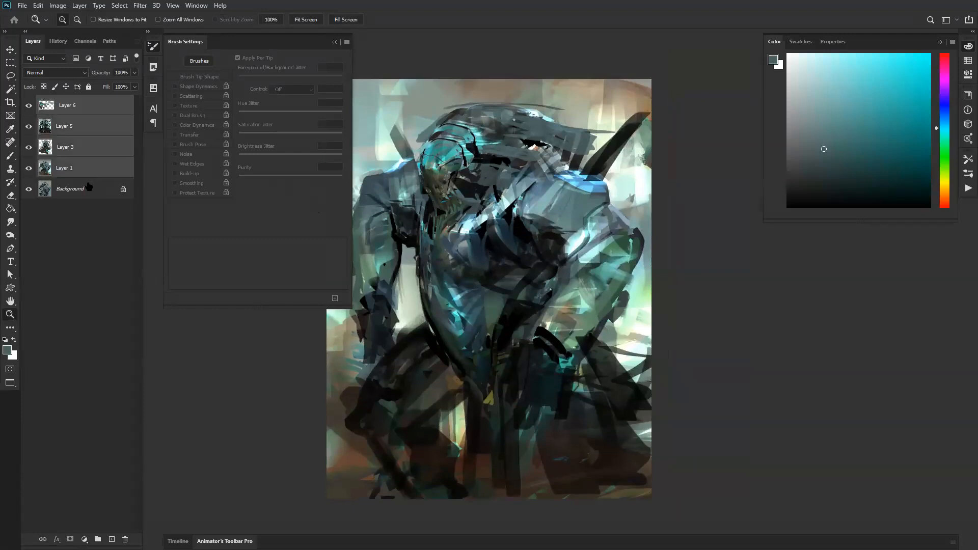
shift+click(102, 147)
shift+click(102, 130)
key(ctrl+e)
key(ctrl+alt+shift+e)
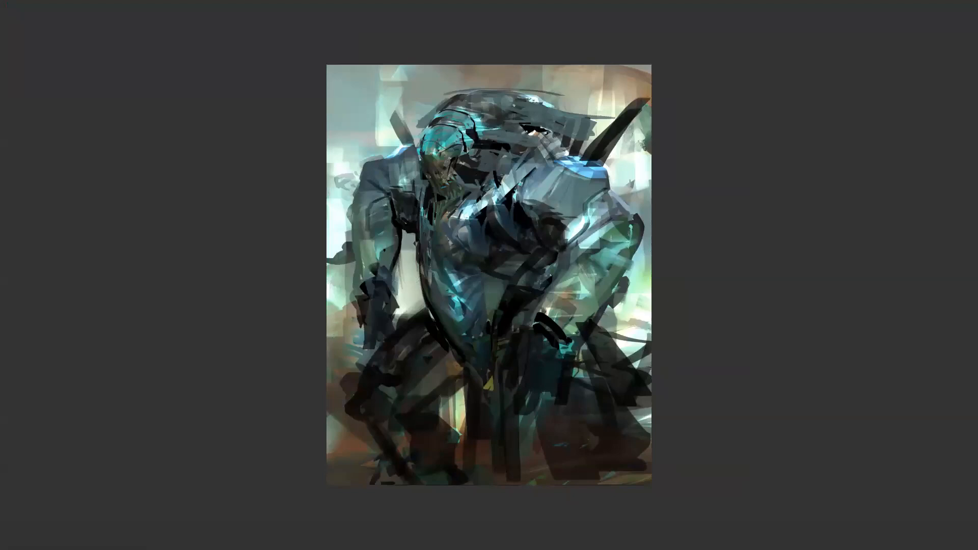
key(f)
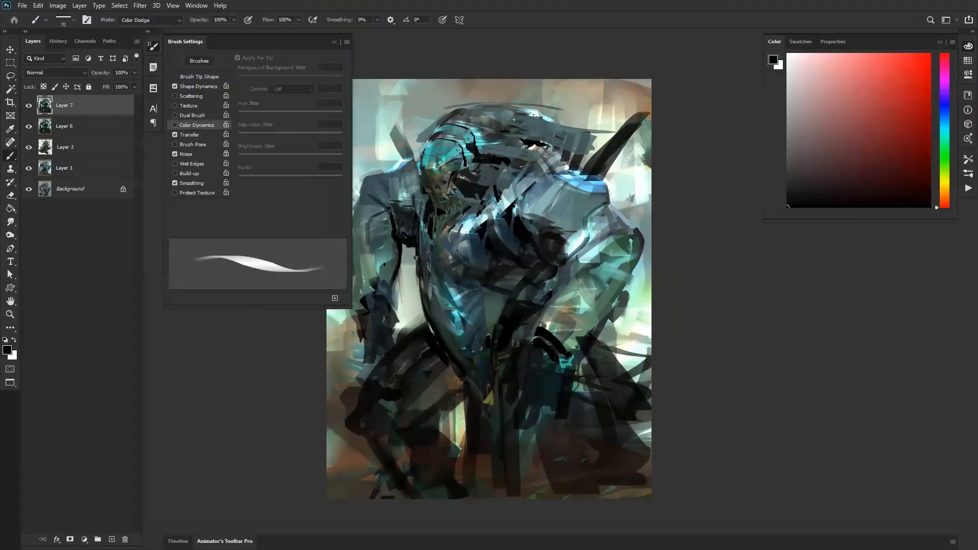
Step: Return the brush to Normal mode at 150 px, sample a grey-teal and paint over the elongated crest behind the head
key(shift+alt+n)
alt+click(511, 110)
drag(501, 109, 560, 117)
key(bracketright)
key(bracketright)
key(bracketright)
key(bracketright)
alt+click(560, 118)
alt+click(550, 118)
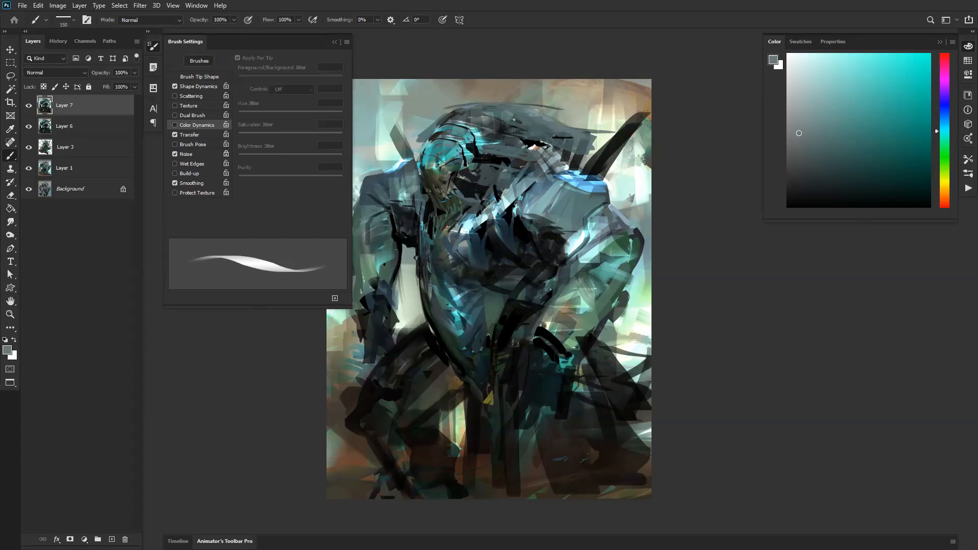
mouse_move(512, 139)
mouse_down()
mouse_move(515, 122)
mouse_move(449, 118)
mouse_up()
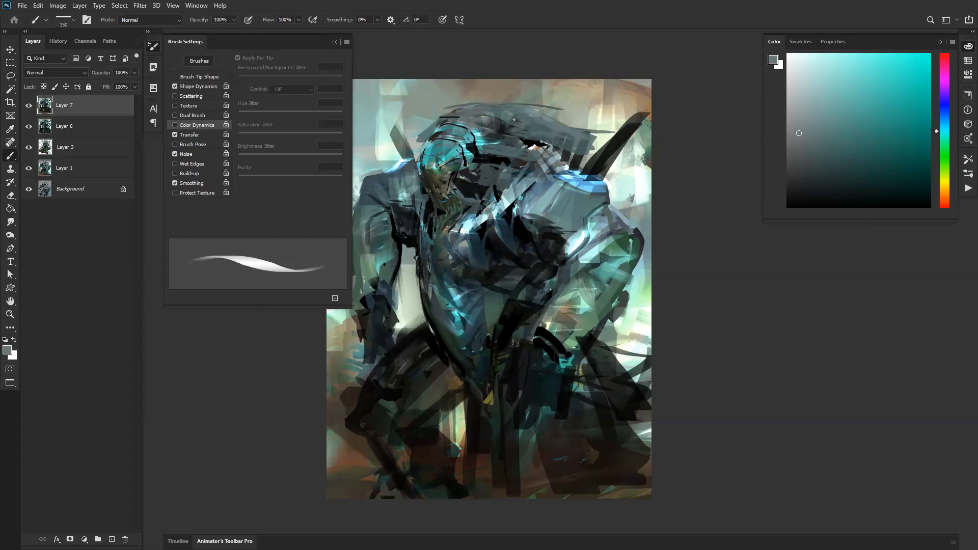
Step: Sample a light warm grey and paint the background above the crest to redefine its upper contour
alt+click(530, 111)
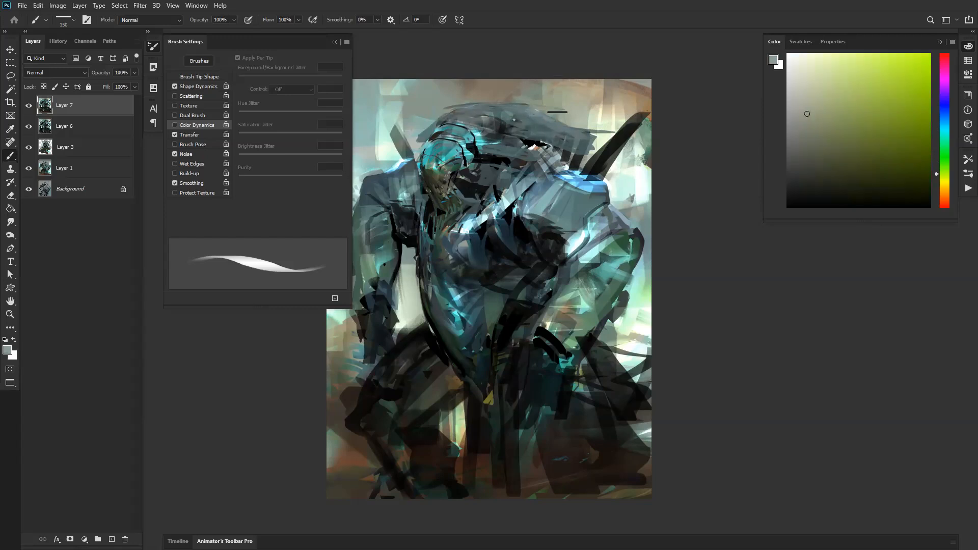
mouse_move(547, 104)
mouse_down()
mouse_move(517, 81)
mouse_move(504, 94)
mouse_up()
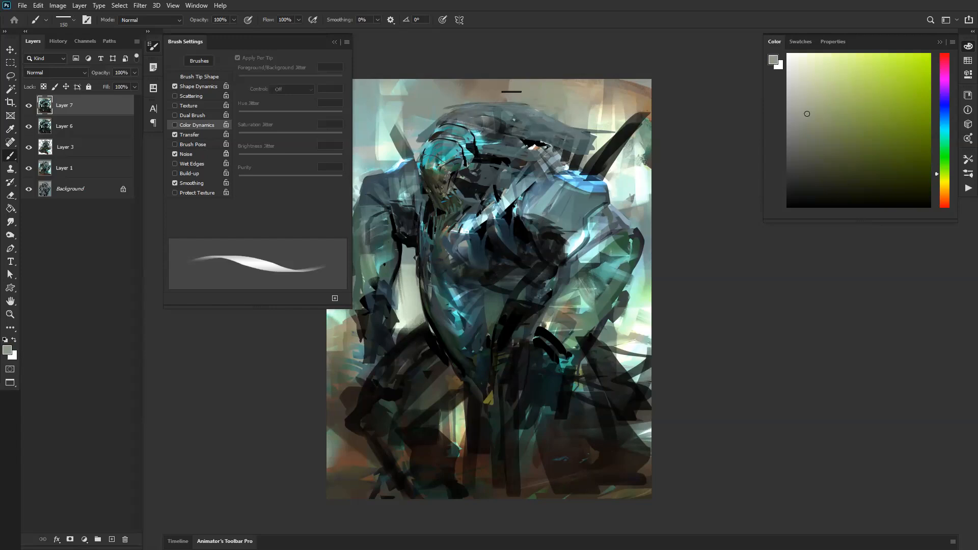
drag(570, 123, 580, 129)
alt+click(508, 89)
drag(518, 83, 510, 72)
Step: Flip the canvas horizontally, sample the crest's grey tones and refine its back edge, reducing the brush to 100 px
key(ctrl+shift+h)
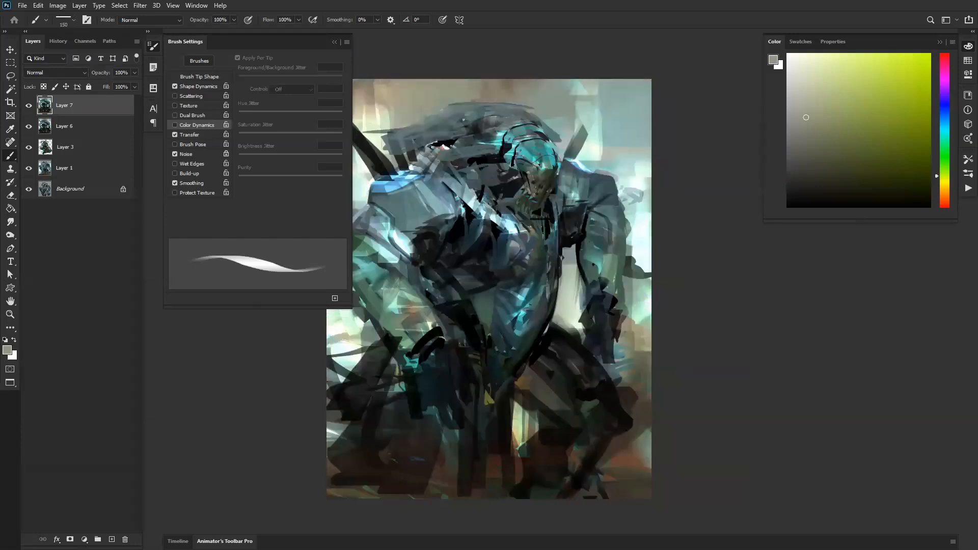
alt+click(446, 108)
mouse_move(411, 132)
mouse_down()
mouse_move(513, 139)
mouse_move(552, 116)
mouse_move(492, 148)
mouse_up()
key(bracketleft)
key(bracketleft)
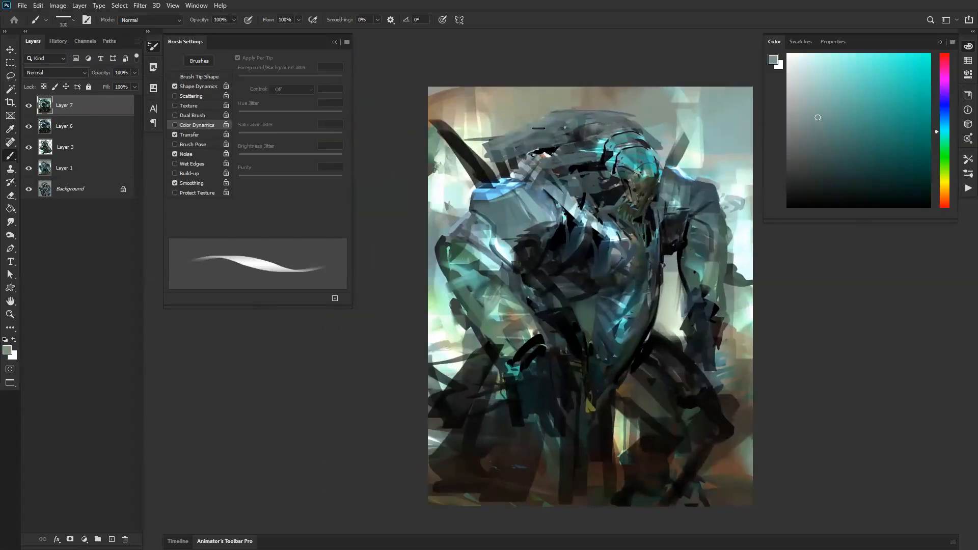
mouse_move(540, 126)
mouse_down()
mouse_move(502, 147)
mouse_move(555, 117)
mouse_up()
Step: Set a white Color Dodge brush and add highlights to the outer shoulder, arm and chest at 70 px
key(shift+alt+d)
key(d)
key(x)
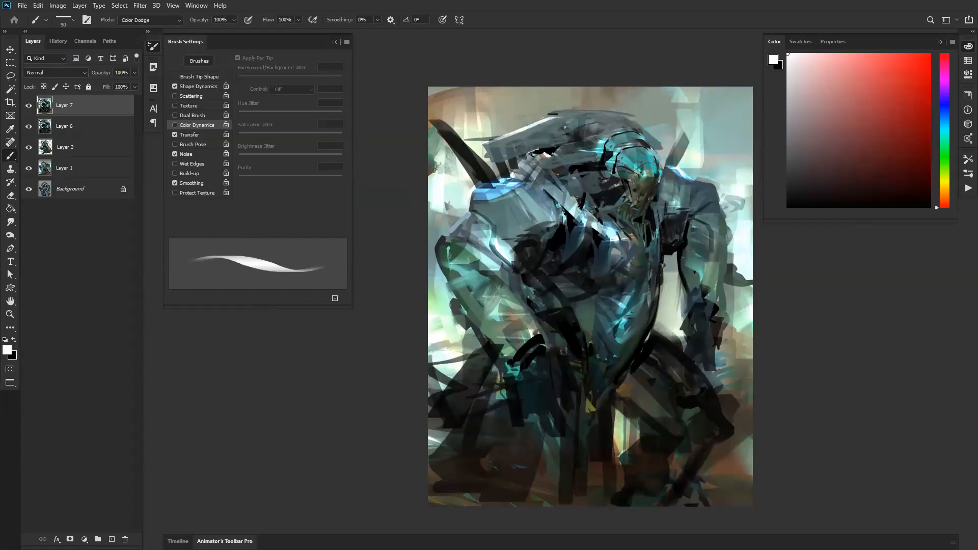
key(bracketleft)
key(bracketleft)
key(bracketleft)
key(bracketleft)
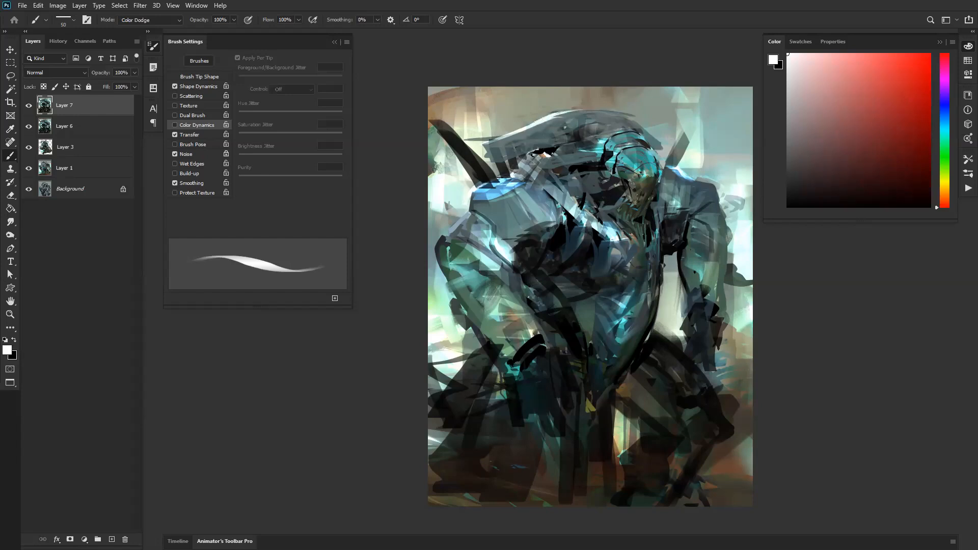
key(bracketright)
key(bracketright)
drag(467, 219, 446, 236)
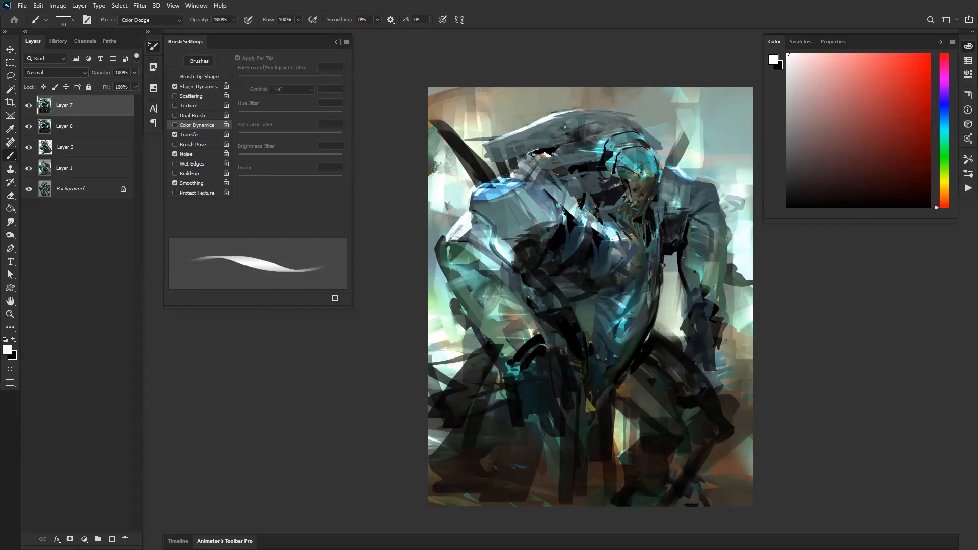
drag(435, 256, 442, 283)
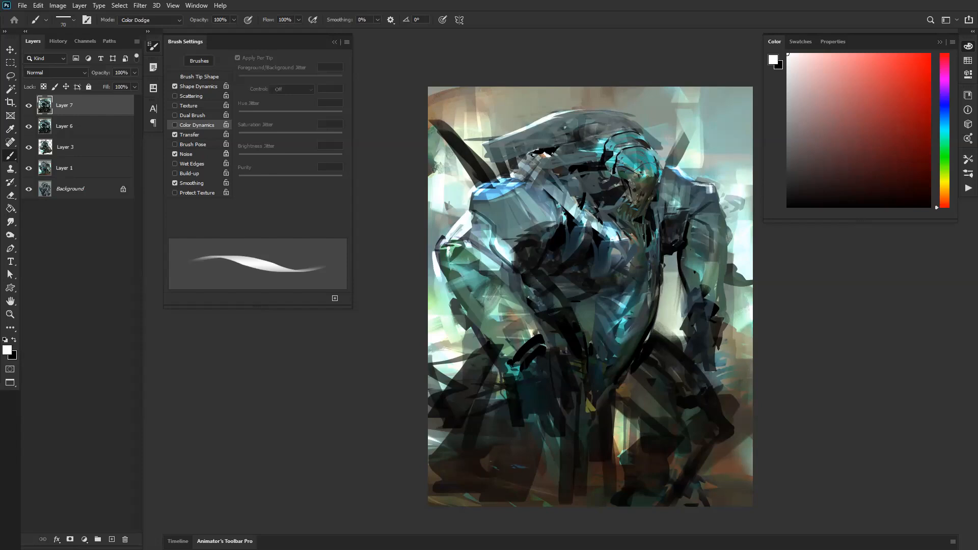
drag(523, 271, 524, 294)
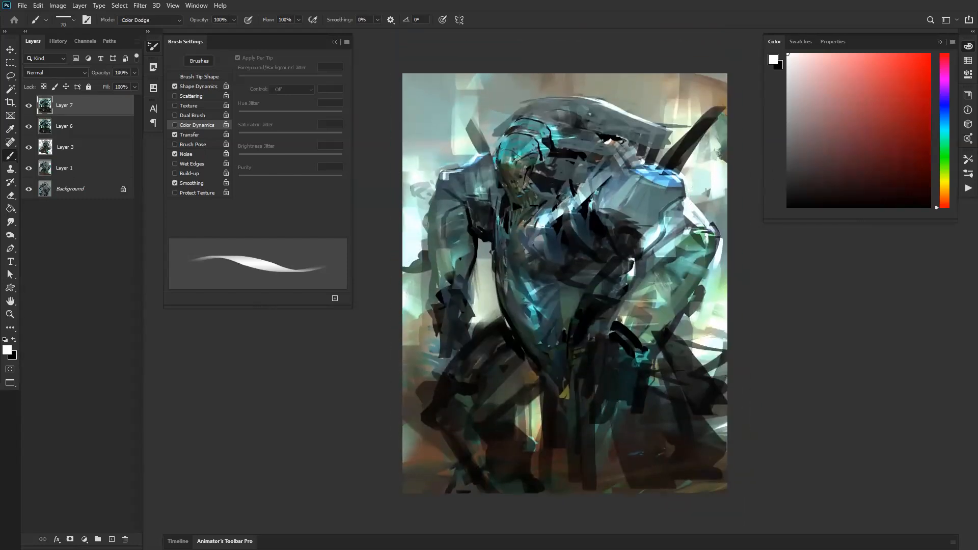
Step: Lasso the head, copy it to a new layer and flip the copy horizontally
key(l)
mouse_move(583, 144)
mouse_down()
mouse_move(537, 100)
mouse_move(503, 118)
mouse_move(491, 176)
mouse_move(516, 230)
mouse_move(551, 194)
mouse_up()
key(ctrl+j)
key(ctrl+t)
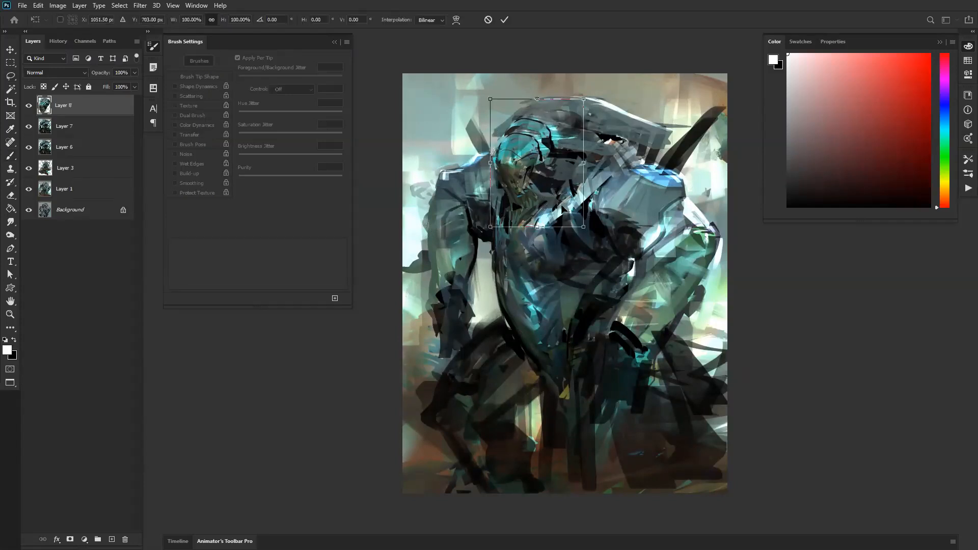
right_click(566, 204)
click(597, 376)
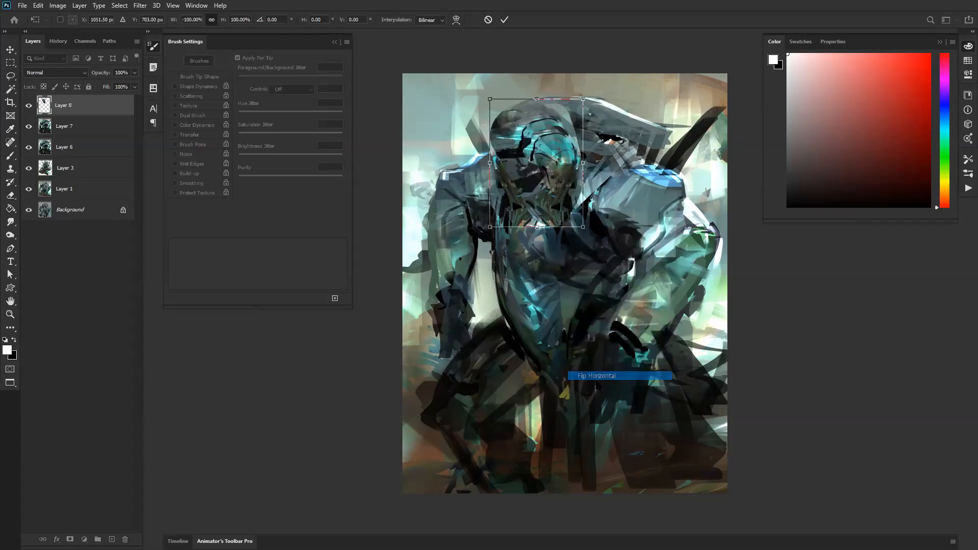
key(Return)
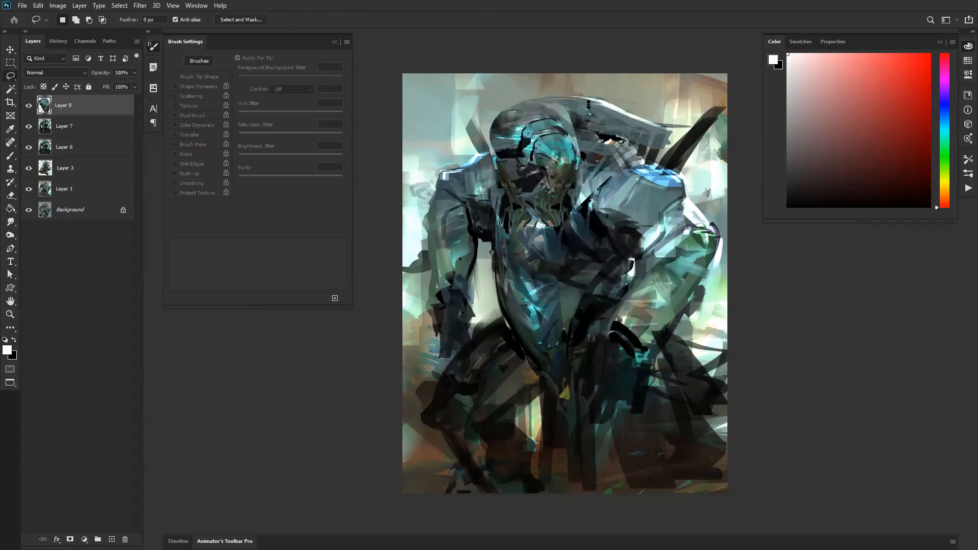
Step: Warp the mirrored head copy, stretching its outer side up and out toward the shoulder
key(ctrl+t)
right_click(548, 154)
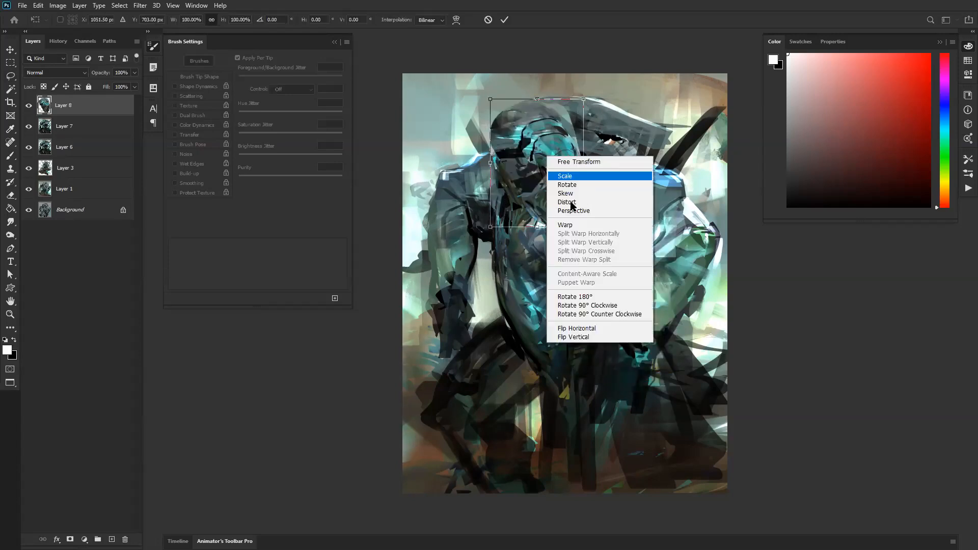
click(568, 226)
drag(580, 133, 586, 117)
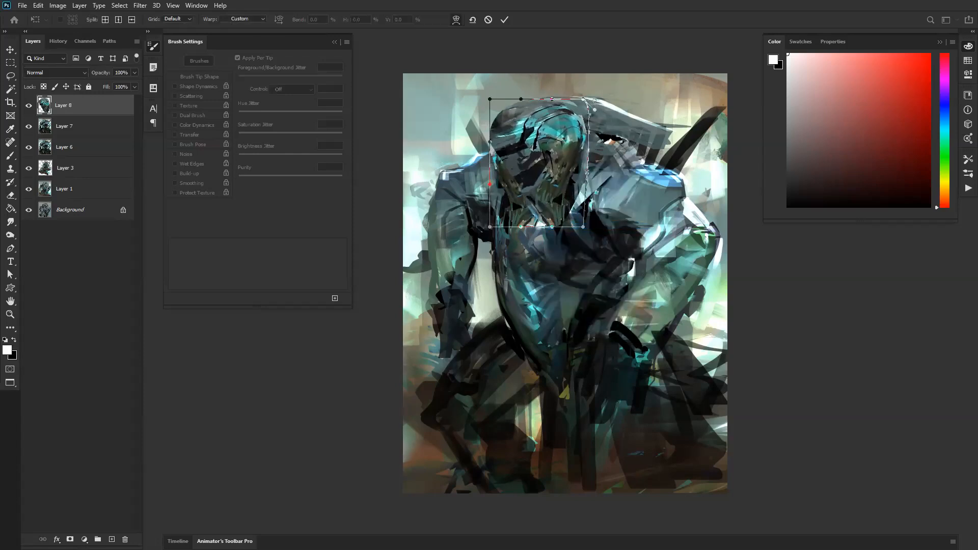
drag(584, 227, 606, 239)
drag(578, 176, 613, 134)
mouse_move(515, 114)
mouse_down()
mouse_move(522, 130)
mouse_move(519, 114)
mouse_up()
drag(539, 164, 523, 156)
key(Return)
Step: Rotate the head copy and move it over the large shoulder as a shoulder plate
key(l)
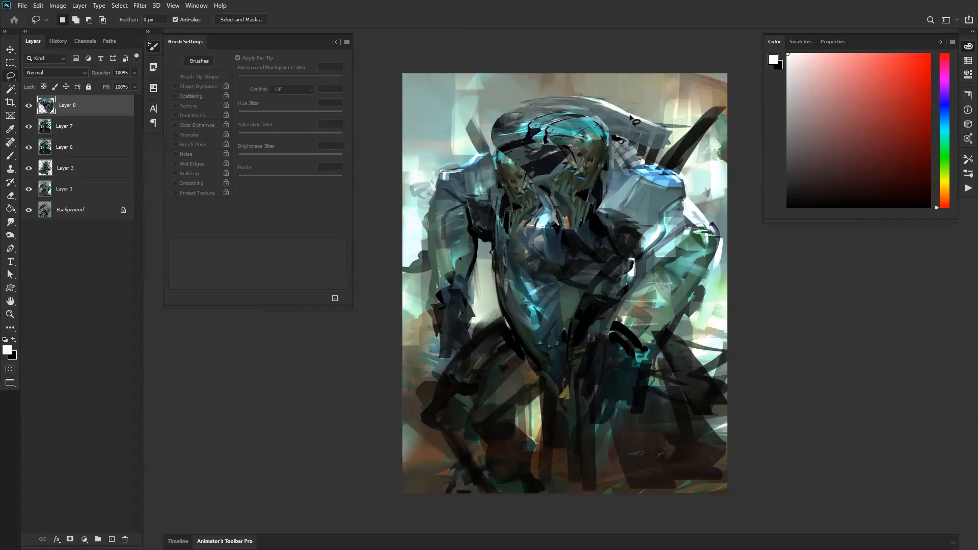
key(ctrl+t)
drag(653, 115, 624, 73)
drag(564, 95, 669, 135)
key(Return)
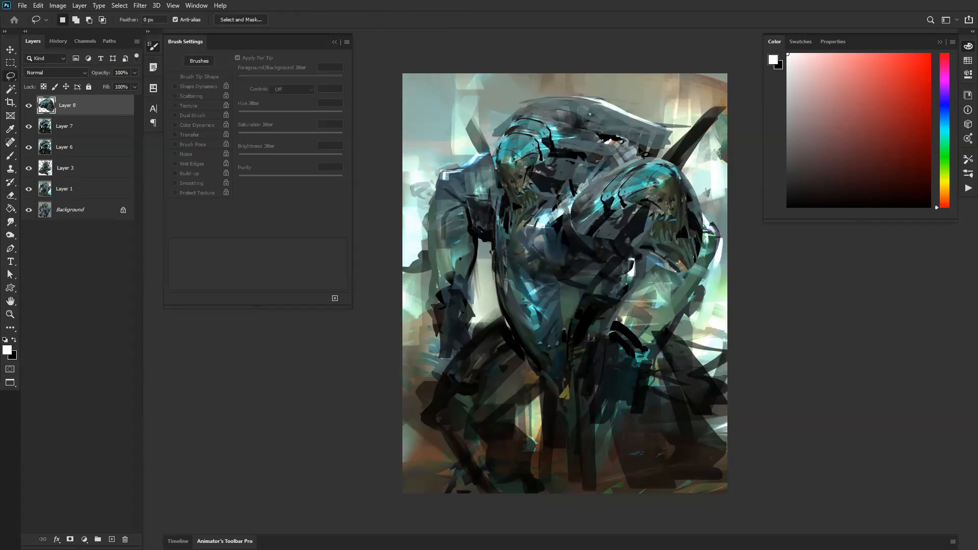
Step: Adjust the shoulder copy's Hue/Saturation to hue +15, saturation -27 and lightness +3
key(ctrl+u)
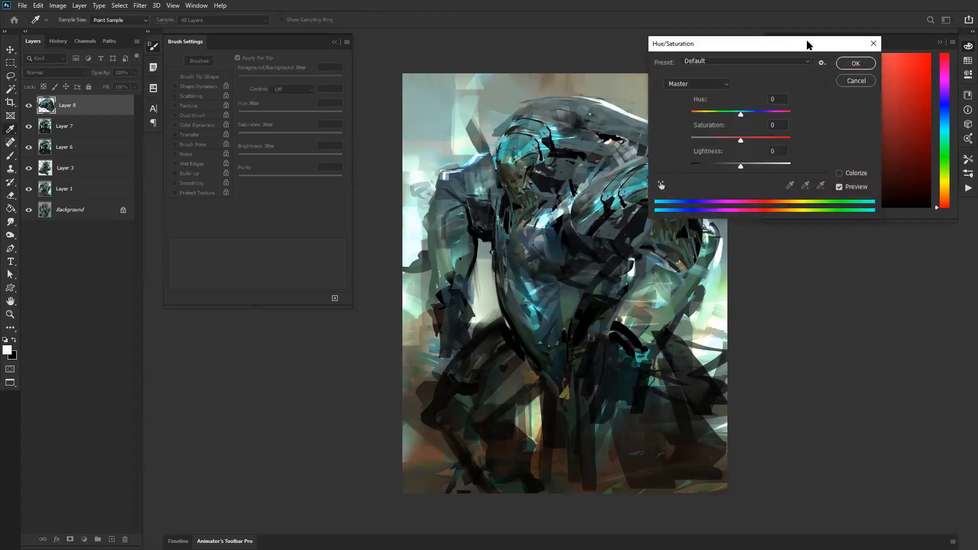
drag(808, 41, 878, 150)
drag(813, 226, 815, 279)
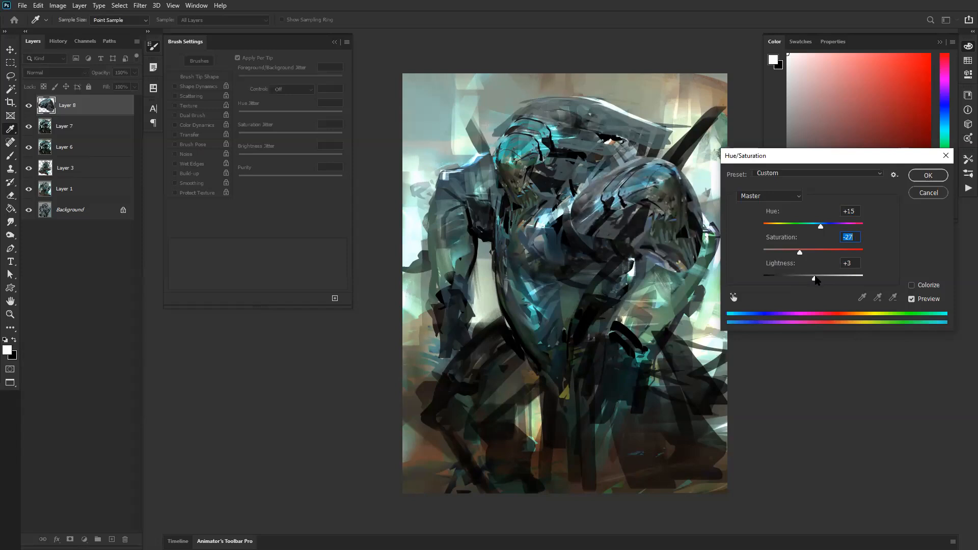
click(928, 175)
Step: Erase the lower outer part of the shoulder copy at 40% opacity to blend it into the arm
key(e)
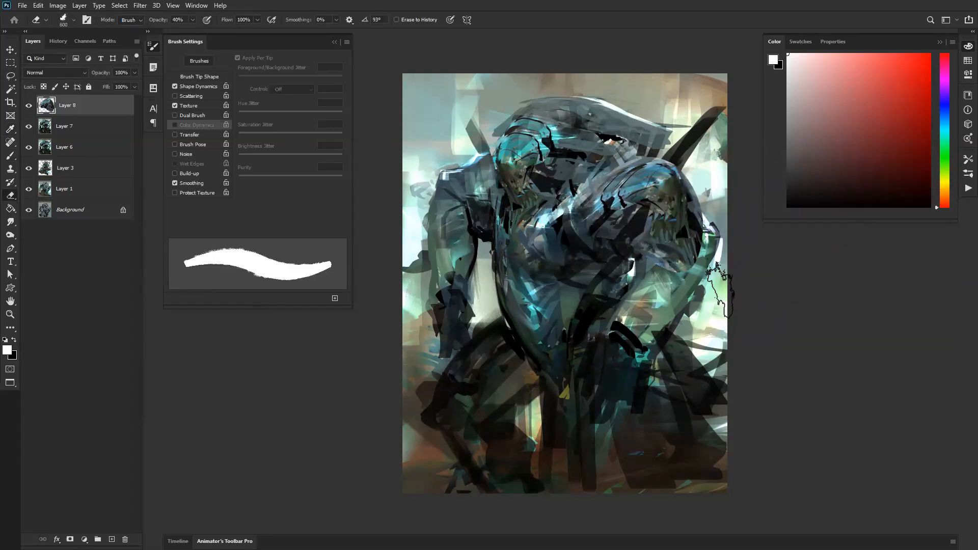
drag(697, 202, 692, 222)
drag(665, 260, 688, 248)
Step: Warp the shoulder copy outward over the elbow, then blend its lower edge with a smaller eraser
key(ctrl+t)
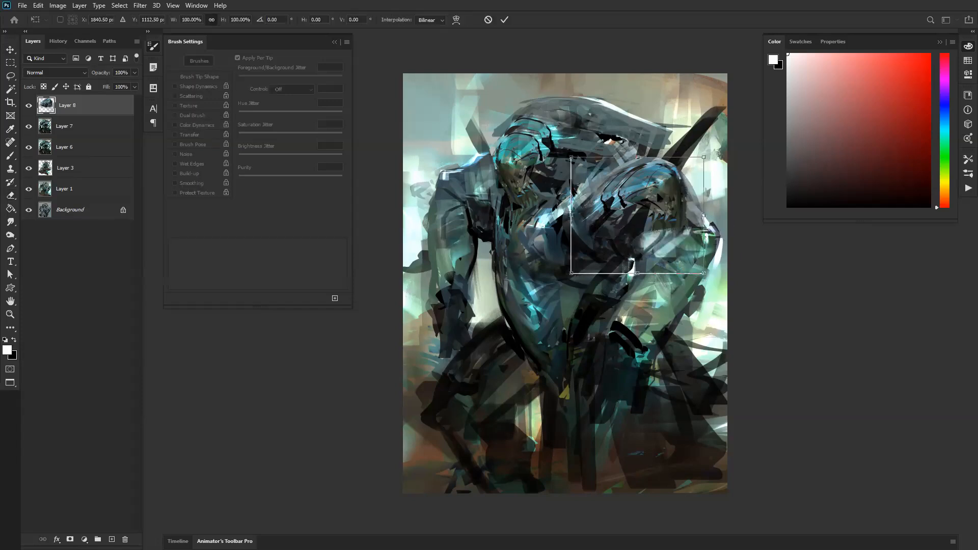
right_click(660, 197)
click(679, 266)
drag(686, 236, 710, 270)
mouse_move(621, 235)
mouse_down()
mouse_move(624, 243)
mouse_move(629, 220)
mouse_up()
drag(622, 182, 664, 202)
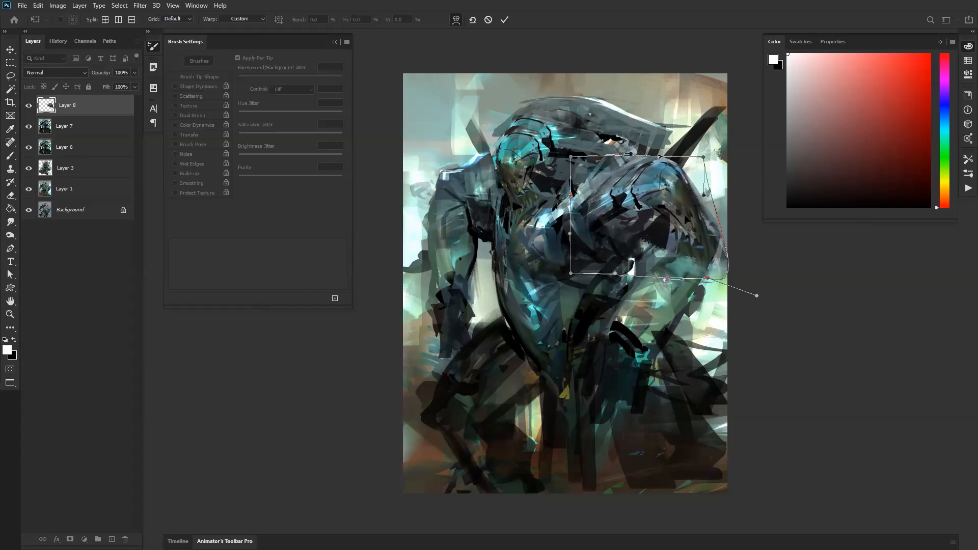
key(Return)
key(e)
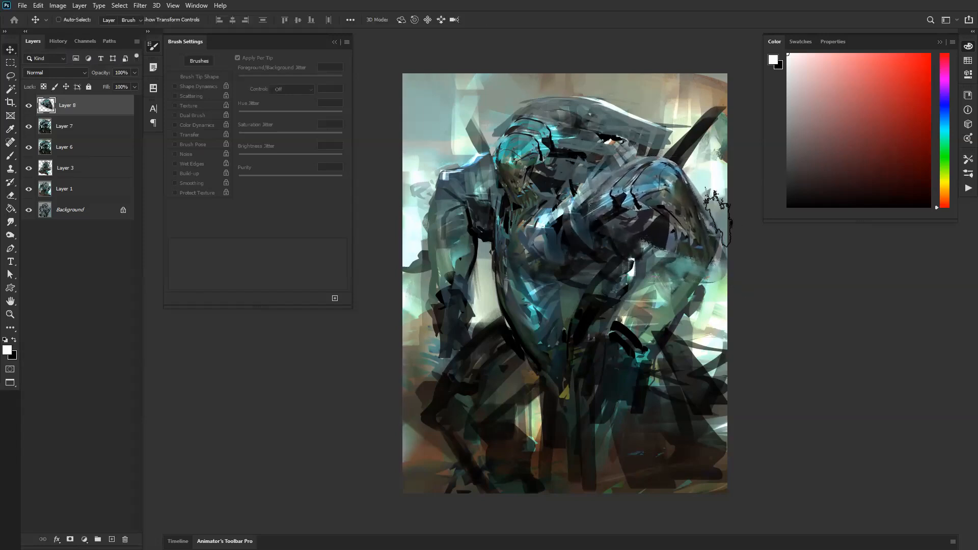
key(bracketleft)
mouse_move(659, 251)
mouse_down()
mouse_move(675, 295)
mouse_move(701, 270)
mouse_up()
Step: Sample nearby tones with an 80 px Normal brush and paint the area under the shoulder and down the inner arm
key(b)
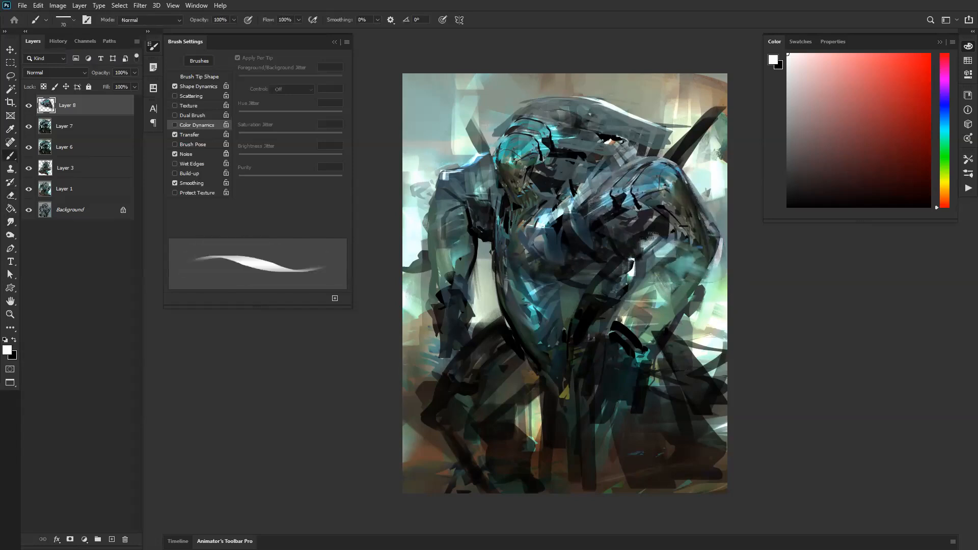
alt+click(671, 242)
key(bracketright)
drag(645, 251, 614, 324)
alt+click(650, 263)
drag(645, 257, 635, 300)
alt+click(658, 238)
alt+click(651, 228)
drag(656, 237, 637, 251)
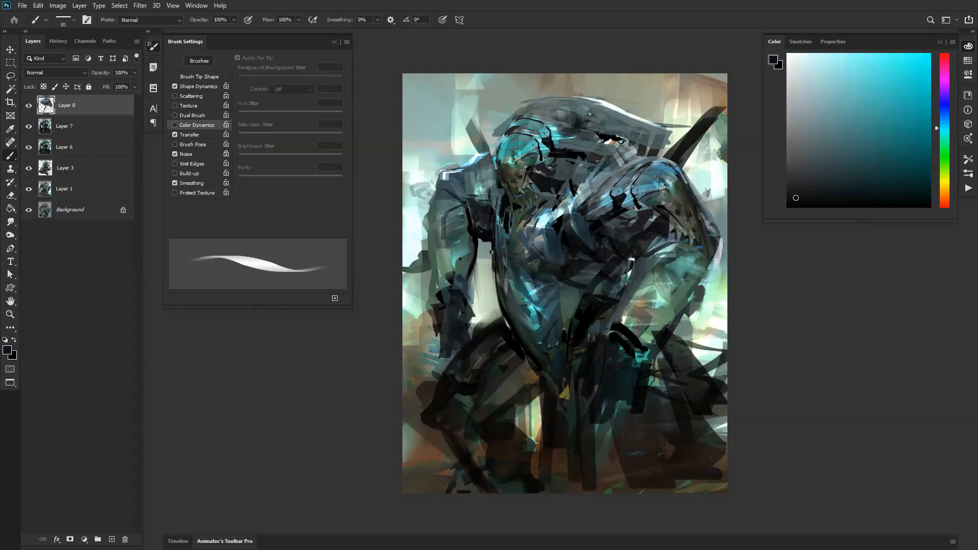
Step: Paint dark strokes between the neck and chest, then add a sampled muted teal plane across the upper chest
key(d)
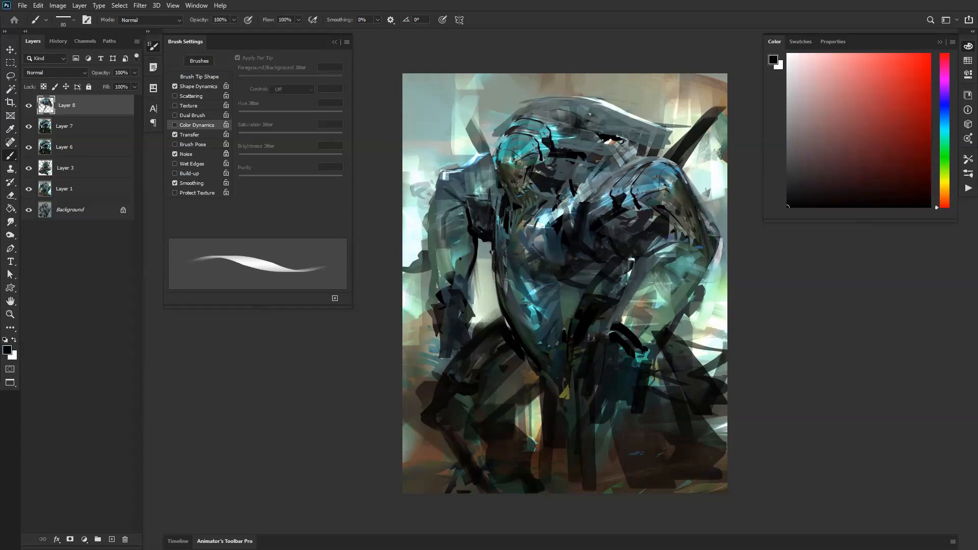
drag(570, 218, 570, 237)
alt+click(502, 220)
drag(495, 197, 493, 257)
mouse_move(554, 242)
mouse_down()
mouse_move(597, 200)
mouse_move(556, 233)
mouse_up()
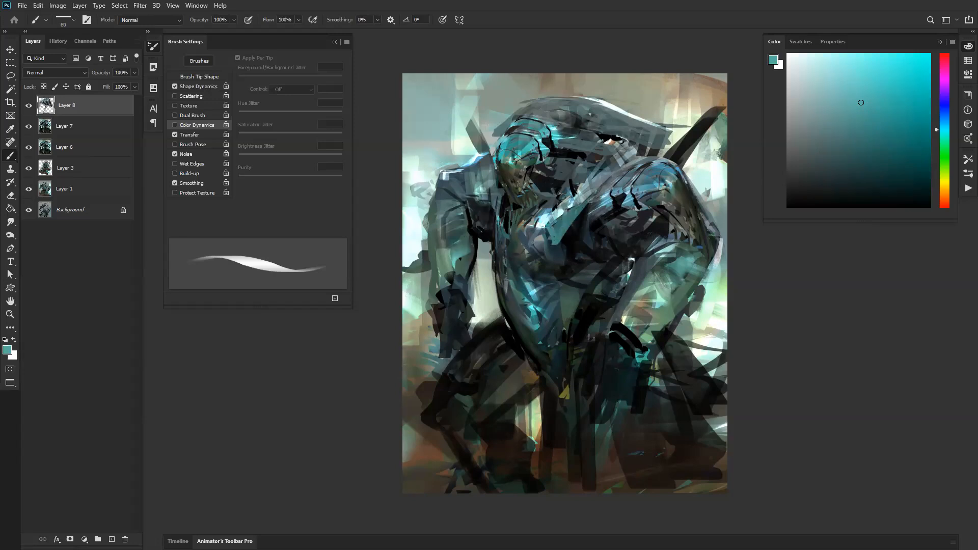
Step: Flip the canvas horizontally and define the edge of the face and jaw with 50 px black strokes
key(d)
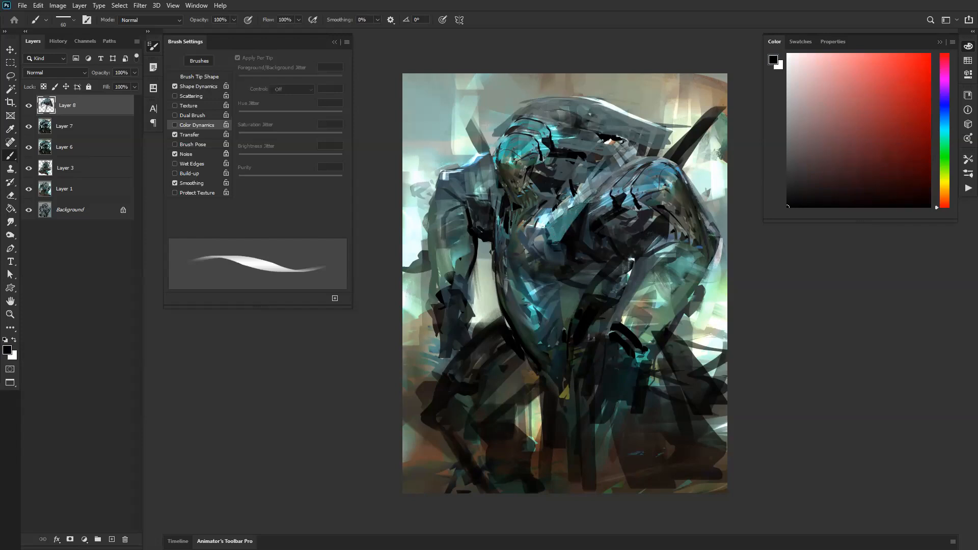
key(ctrl+shift+h)
alt+click(637, 203)
key(bracketleft)
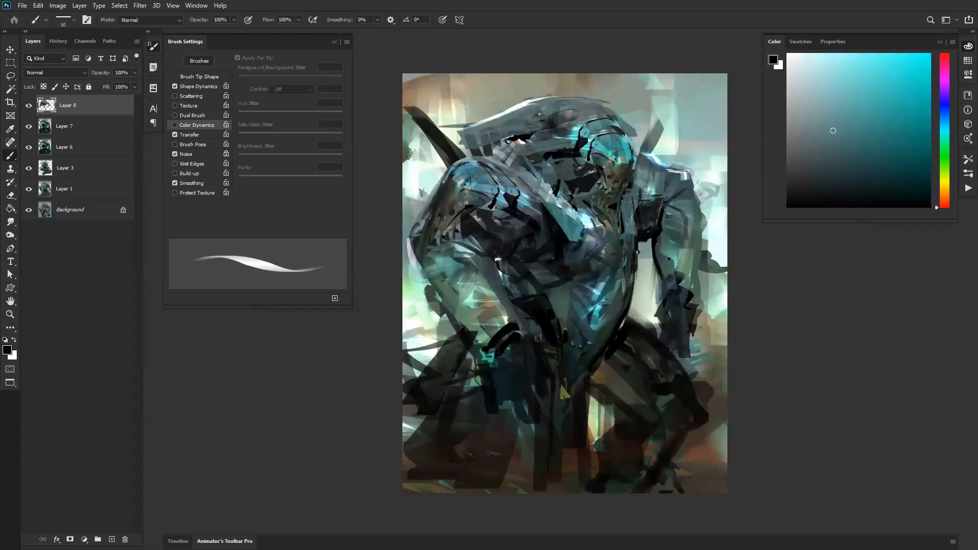
key(d)
drag(630, 192, 624, 208)
Step: Enlarge the brush to 250 px and paint sampled dark grey-teal over the shadowed area beneath the crest
key(bracketright)
key(bracketright)
key(bracketright)
key(bracketright)
key(bracketright)
key(bracketright)
key(bracketright)
key(bracketright)
mouse_move(506, 141)
mouse_down()
mouse_move(503, 161)
mouse_move(483, 162)
mouse_move(534, 179)
mouse_move(531, 144)
mouse_move(517, 153)
mouse_up()
alt+click(544, 144)
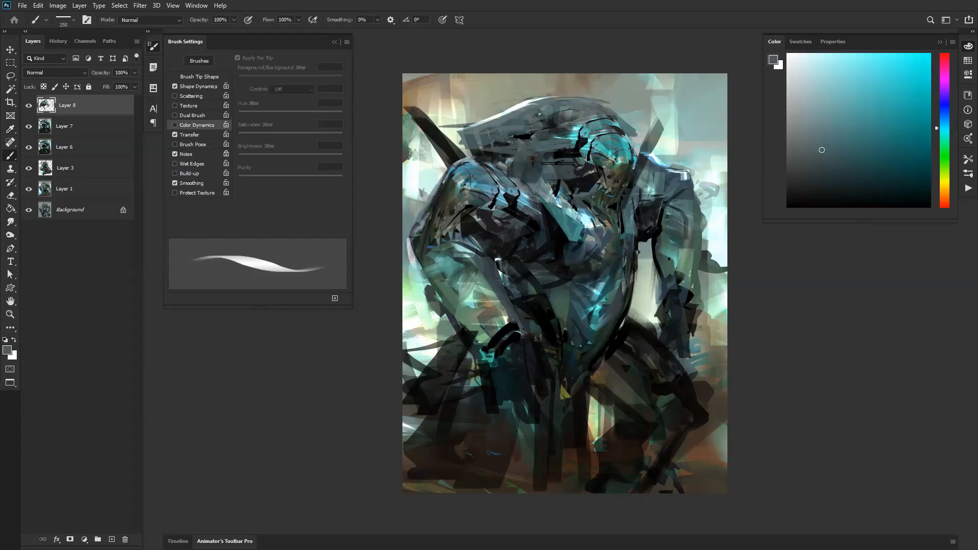
Step: Reduce the brush, reset the colours and paint a black stroke down the chest beside the shoulder
key(bracketleft)
Step: Try a broad sampled blue-grey band from the shoulder down the chest and undo the last strokes
key(bracketleft)
key(bracketleft)
key(bracketleft)
key(bracketleft)
key(bracketleft)
key(bracketleft)
key(bracketleft)
key(d)
drag(540, 200, 541, 243)
alt+click(527, 200)
key(bracketright)
key(bracketright)
key(bracketright)
key(bracketright)
key(bracketright)
key(bracketright)
mouse_move(524, 201)
mouse_down()
mouse_move(546, 261)
mouse_move(508, 284)
mouse_up()
key(bracketleft)
key(bracketleft)
key(bracketleft)
key(bracketleft)
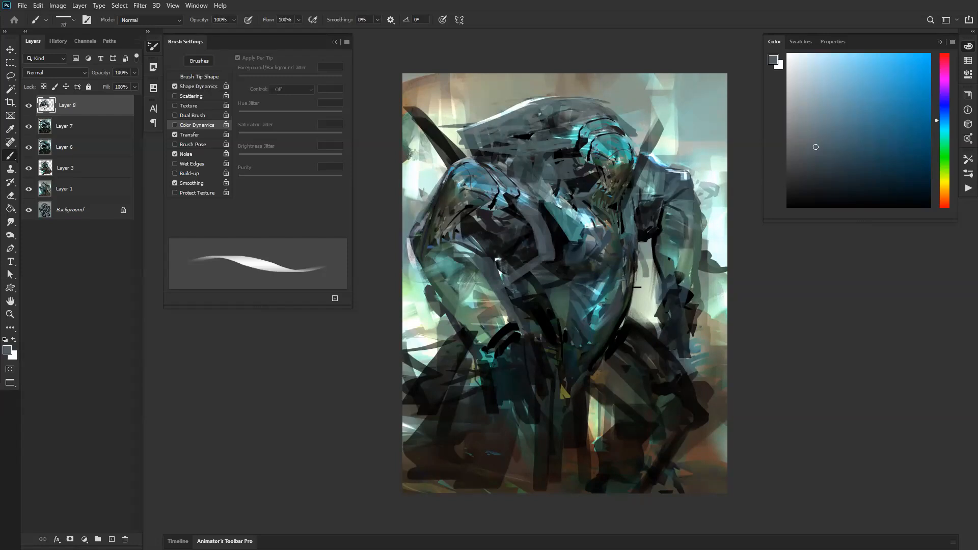
key(ctrl+z)
key(ctrl+z)
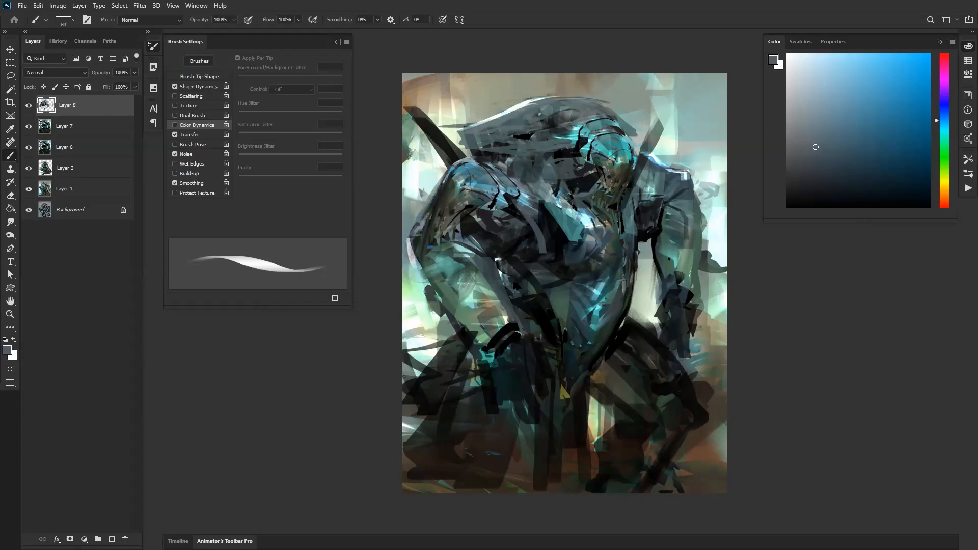
Step: Paint over the chest below the crest with sampled grey and near-black tones, using a 60 px brush
alt+click(552, 238)
drag(544, 243, 535, 219)
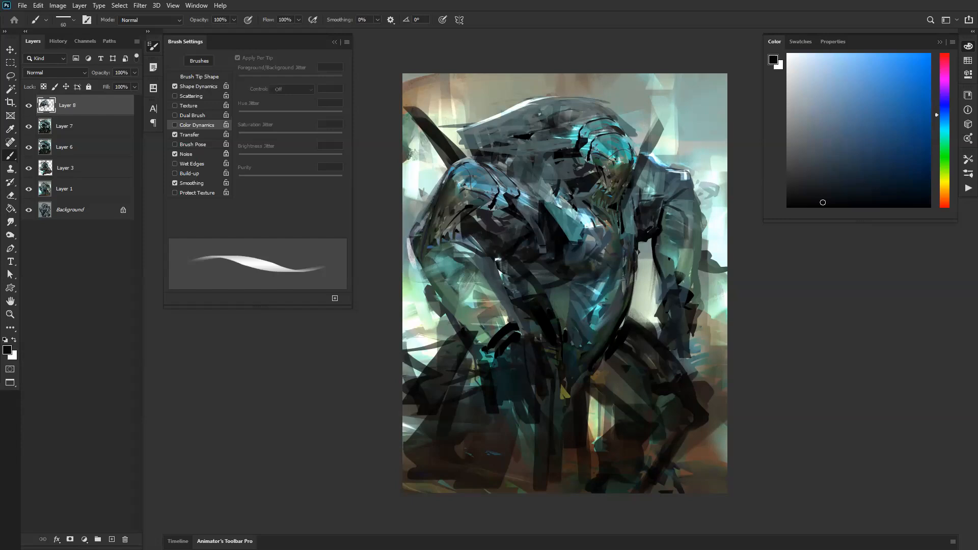
alt+click(535, 203)
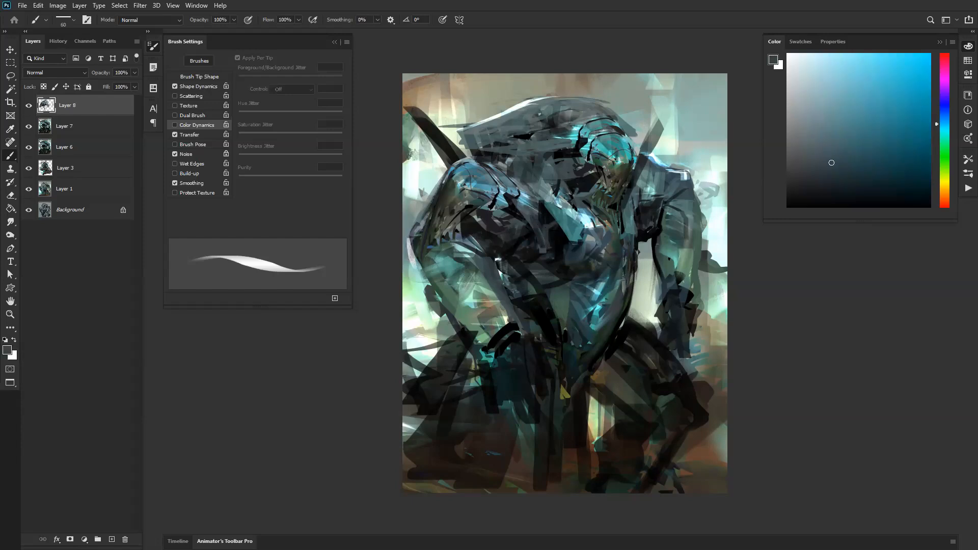
alt+click(551, 227)
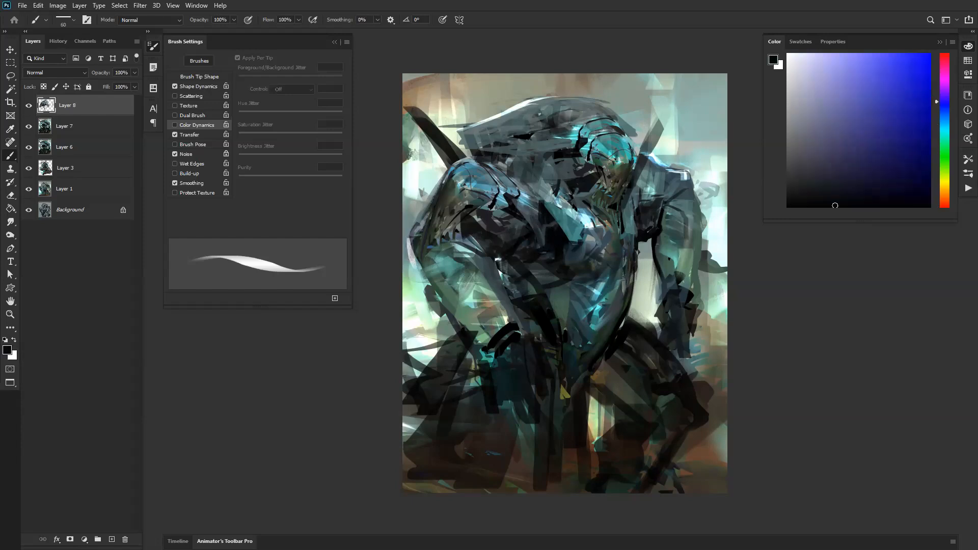
alt+click(565, 221)
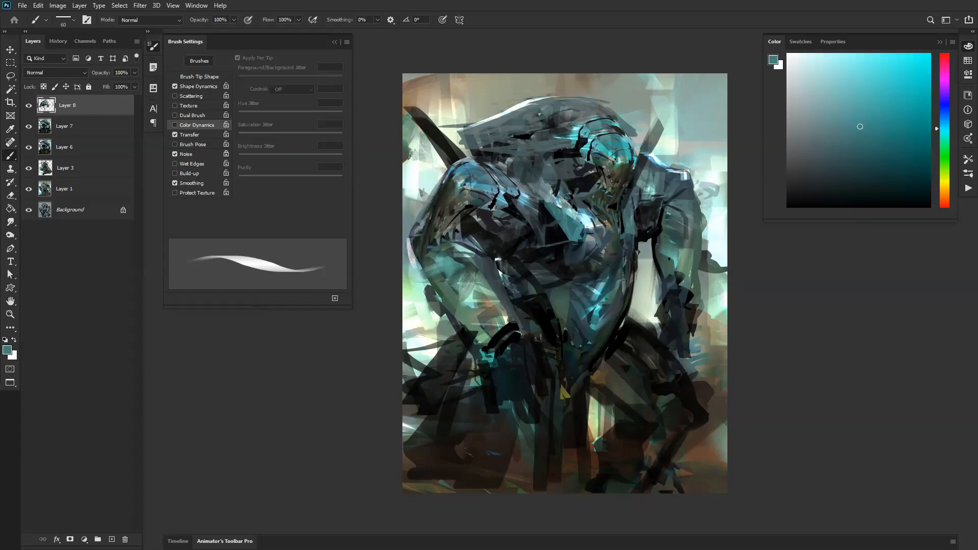
Step: Darken the gap between the jaw and the far arm, and paint sampled blue along the near shoulder's upper edge
key(bracketleft)
drag(650, 216, 634, 257)
alt+click(479, 165)
mouse_move(470, 161)
mouse_down()
mouse_move(517, 167)
mouse_move(529, 180)
mouse_up()
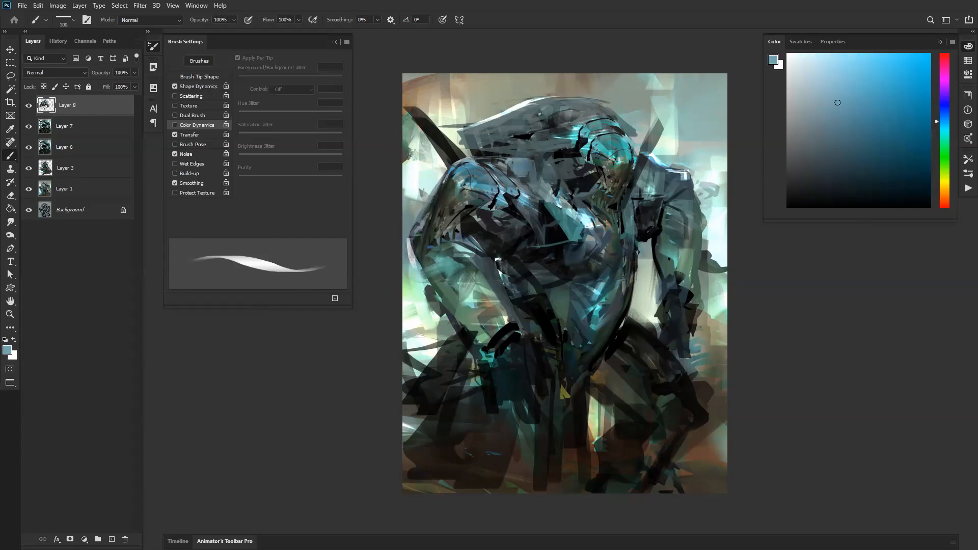
Step: Paint sampled dark tones down the inner side of the near arm where it meets the torso, using a 100 px brush
alt+click(512, 266)
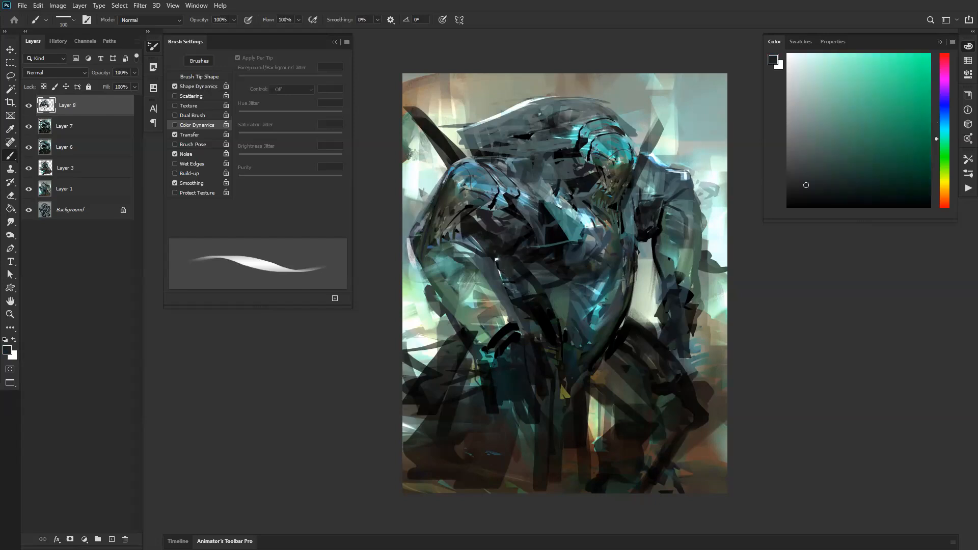
alt+click(519, 295)
drag(496, 257, 507, 296)
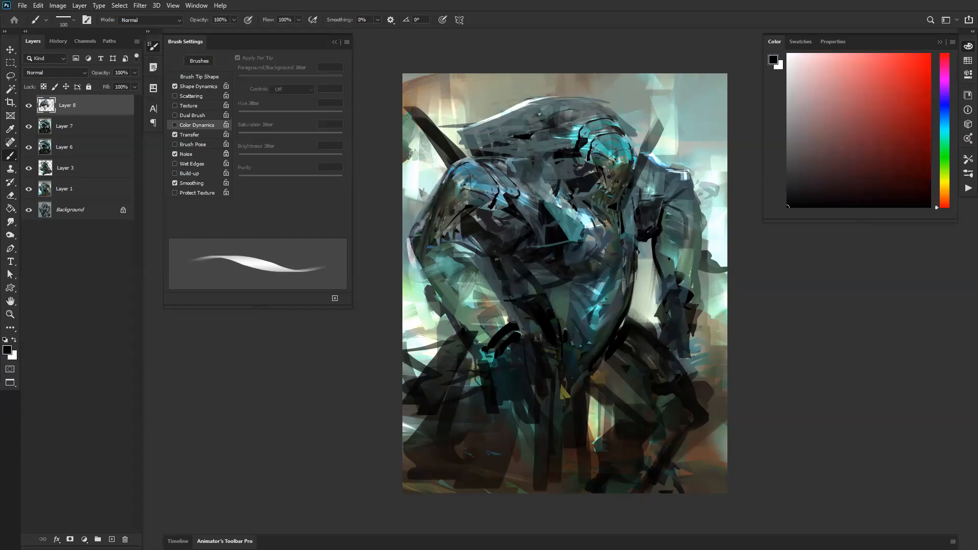
alt+click(491, 264)
drag(491, 263, 510, 322)
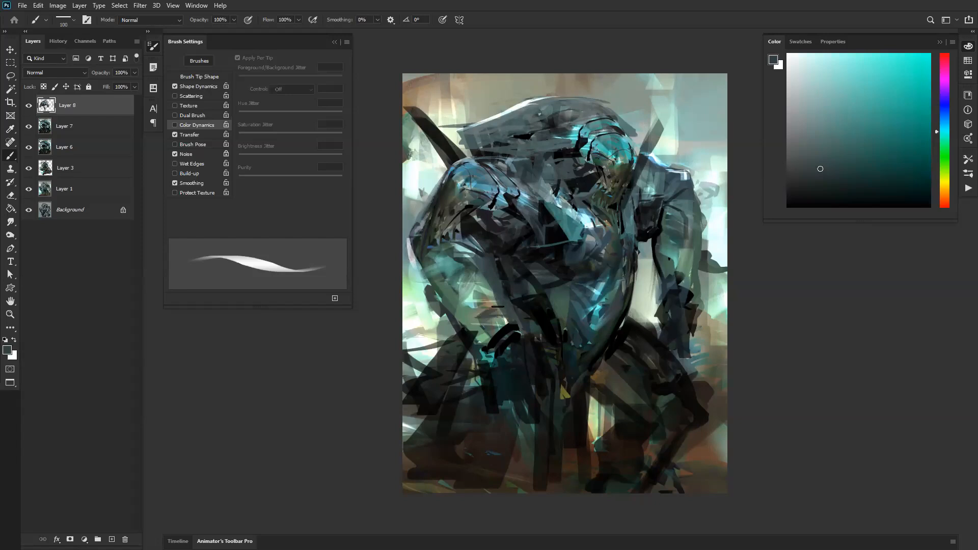
Step: Reset the colours and reinforce the near arm's outer elbow contour with black strokes
key(d)
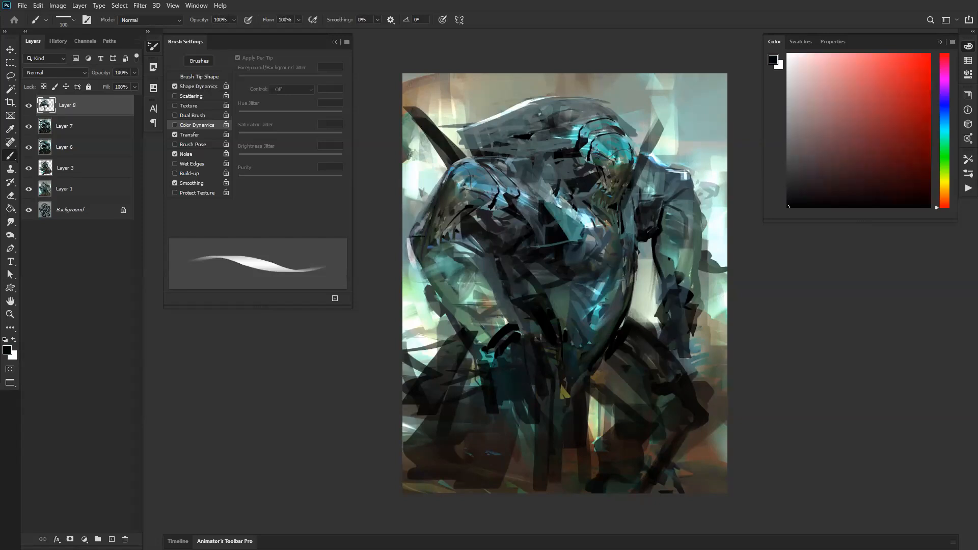
drag(420, 247, 428, 289)
mouse_move(415, 237)
mouse_down()
mouse_move(400, 251)
mouse_move(426, 267)
mouse_move(449, 265)
mouse_move(444, 258)
mouse_move(431, 278)
mouse_up()
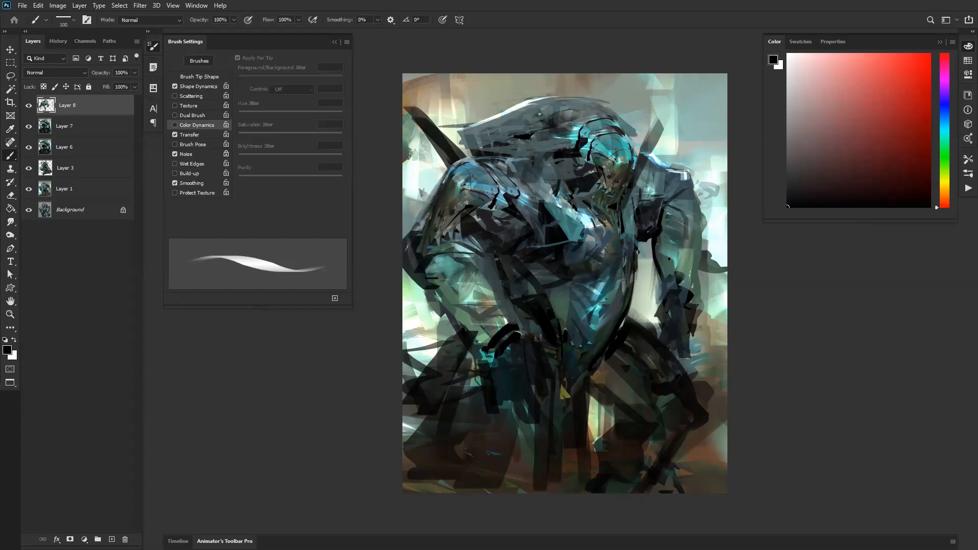
Step: Flip the canvas horizontally and cover the dark protrusion outside the far arm with sampled background colour
key(ctrl+shift+h)
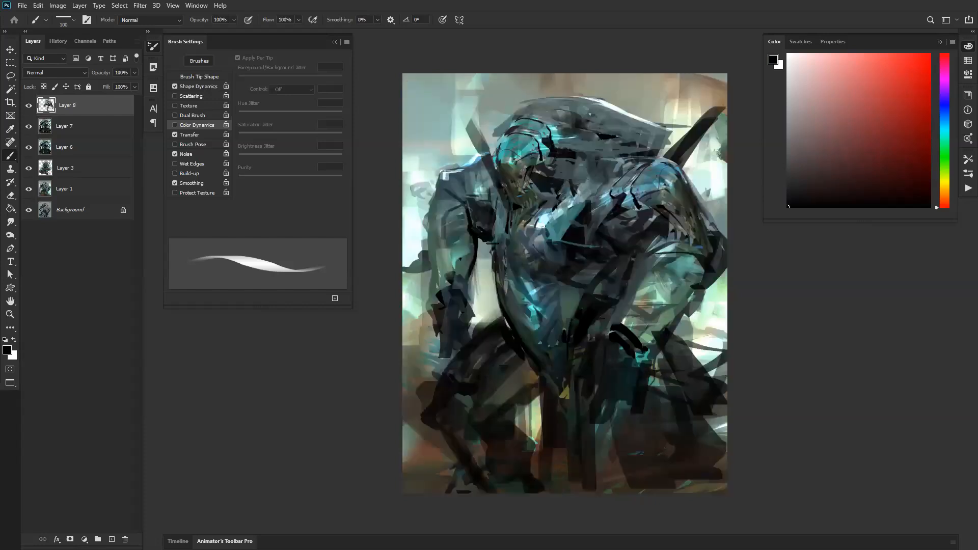
alt+click(411, 255)
mouse_move(418, 227)
mouse_down()
mouse_move(427, 293)
mouse_move(412, 260)
mouse_move(414, 329)
mouse_move(408, 259)
mouse_up()
Step: Enlarge the brush to 200 px and paint sampled warm grey over the background beside both arms
key(bracketright)
key(bracketright)
key(bracketright)
alt+click(423, 351)
drag(414, 357, 405, 292)
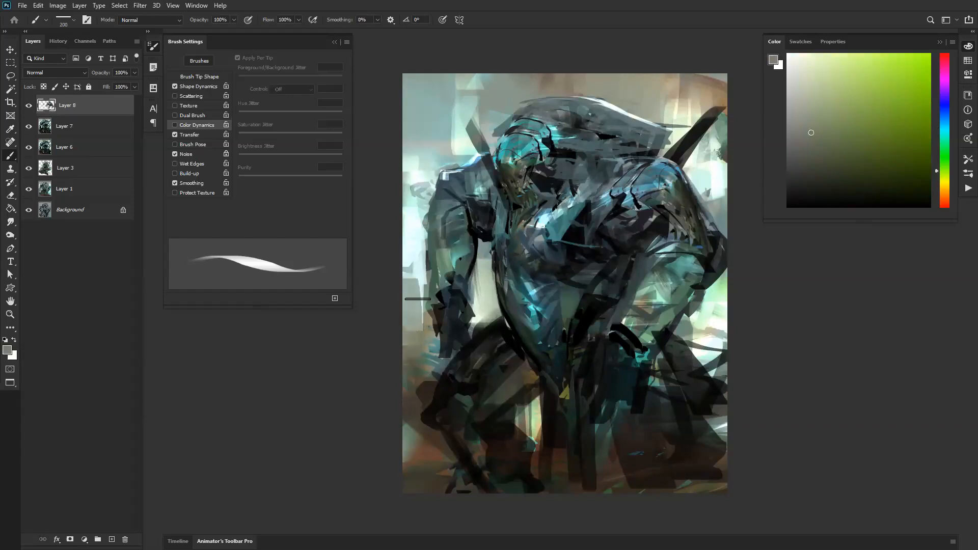
drag(704, 320, 695, 352)
drag(711, 302, 714, 380)
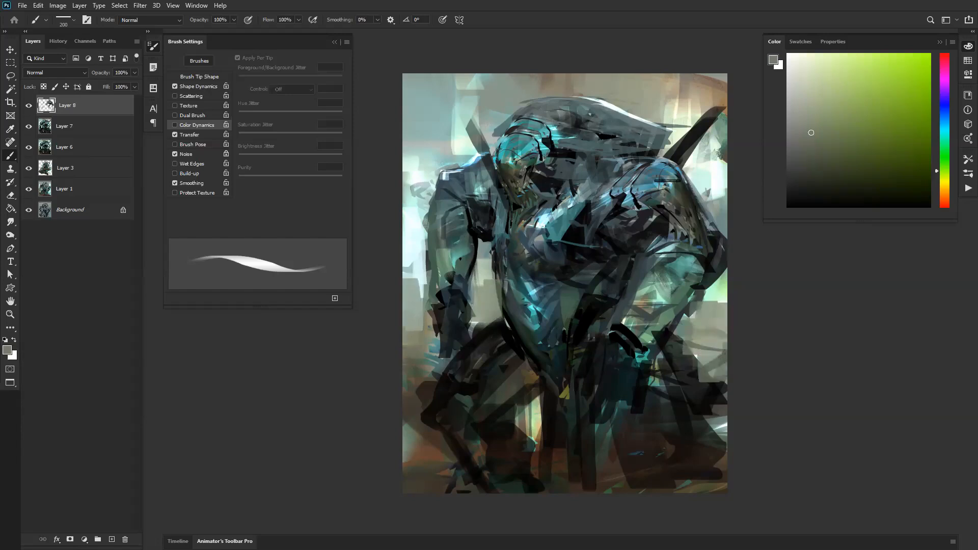
Step: Flip the canvas back and paint sampled light grey over the background beside the far shoulder
key(ctrl+shift+h)
alt+click(699, 143)
drag(712, 156, 712, 197)
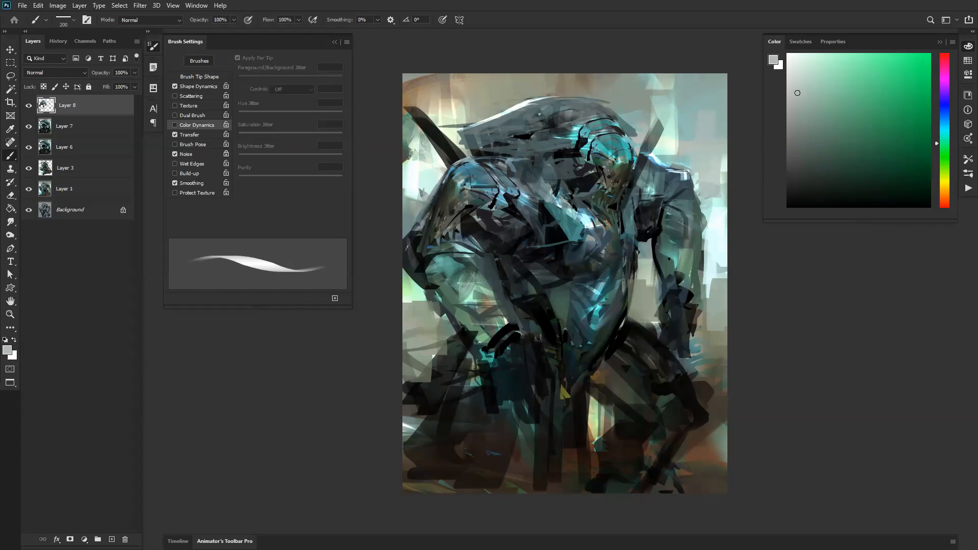
Step: Try sampled blue highlights across the near shoulder with a progressively smaller brush and undo the last stroke
alt+click(487, 186)
key(bracketleft)
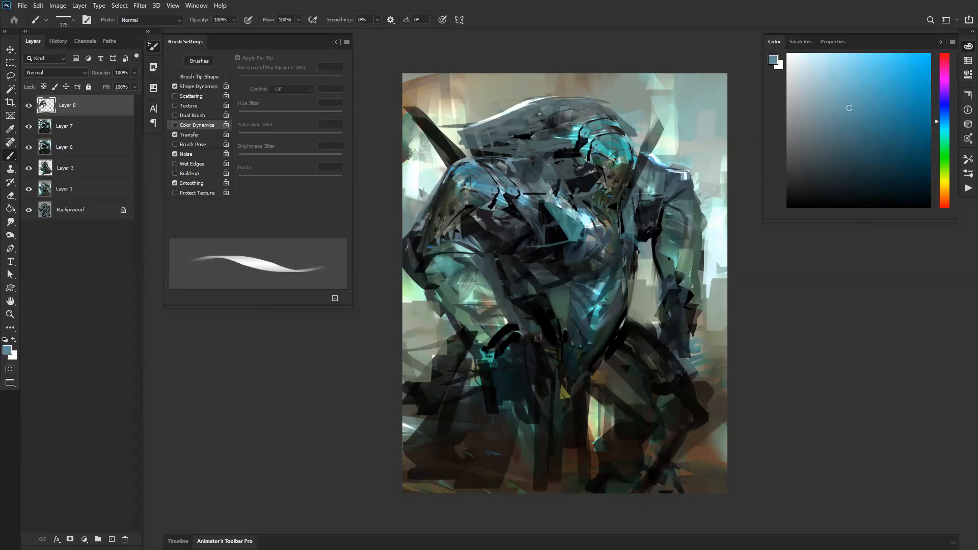
alt+click(509, 193)
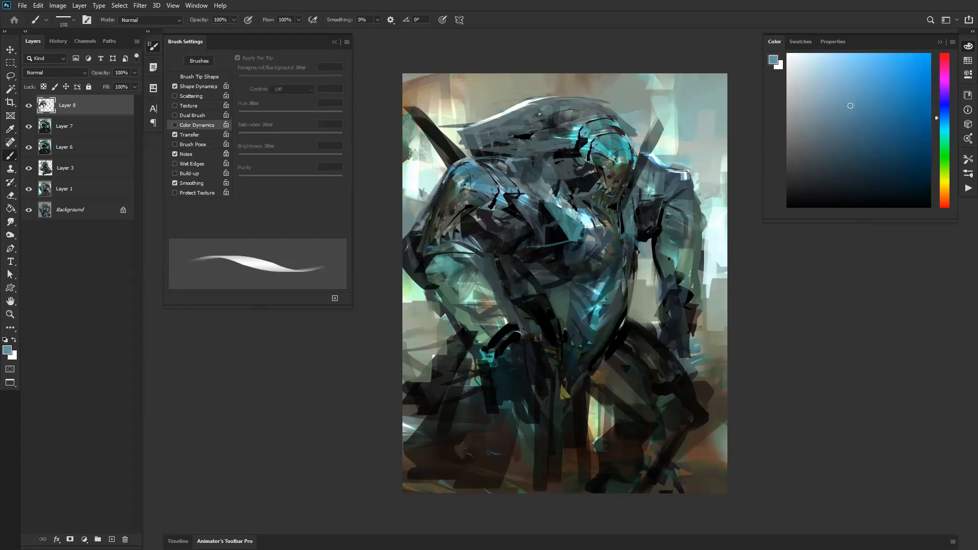
key(bracketleft)
click(802, 60)
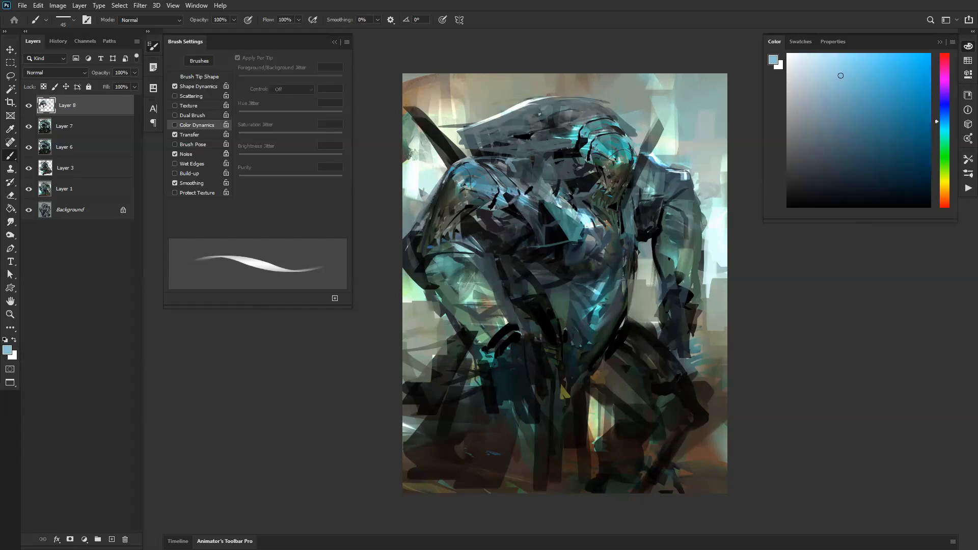
key(ctrl+z)
Step: Enlarge the brush to 125 px and paint a sampled dark grey band curving under the near shoulder plate
alt+click(540, 201)
alt+click(539, 197)
key(bracketright)
key(bracketright)
key(bracketright)
key(bracketright)
key(bracketright)
key(bracketright)
key(bracketright)
drag(543, 214, 507, 243)
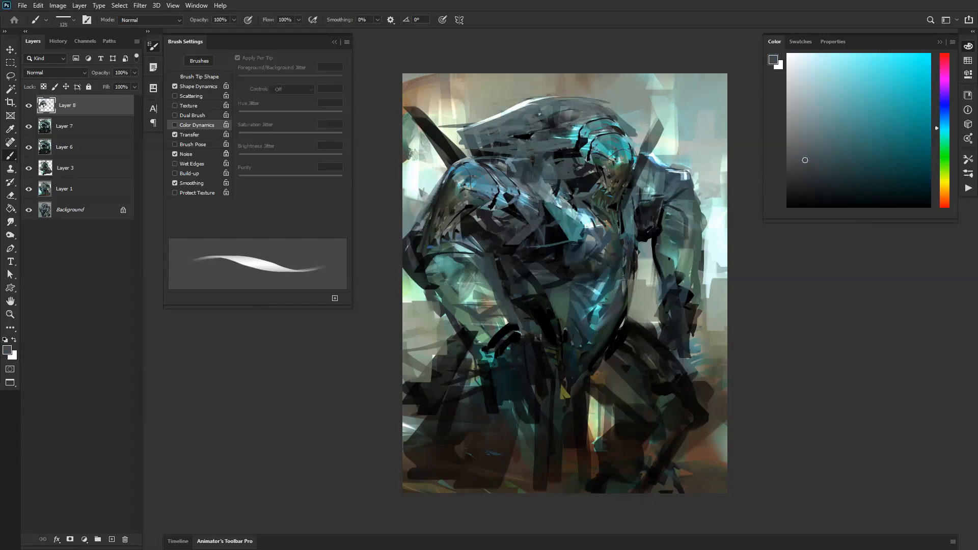
Step: Reduce the brush to 70 px and paint a dark grey stroke down between the jaw and the far arm
key(bracketleft)
key(bracketleft)
drag(647, 186, 634, 247)
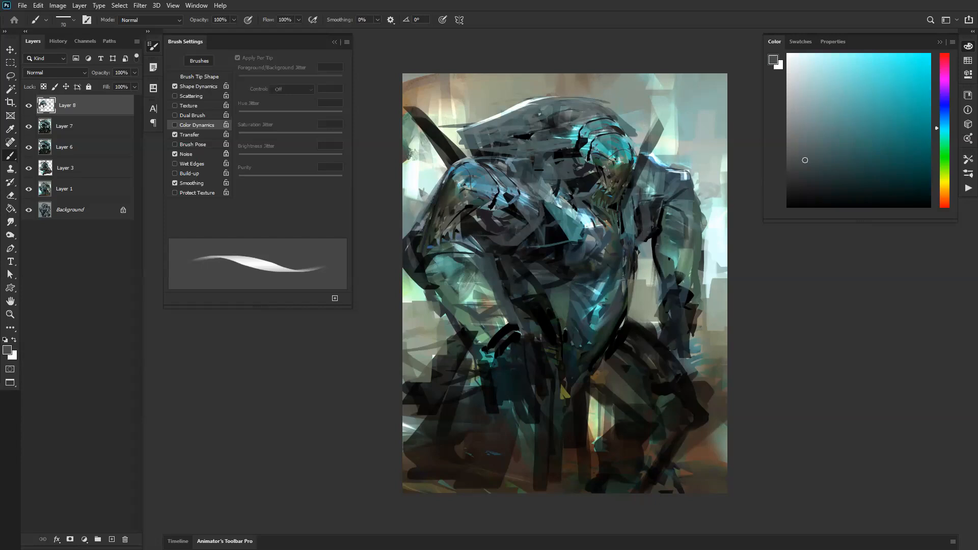
Step: Reset the colours and add small black accent marks along the top of the crest
key(d)
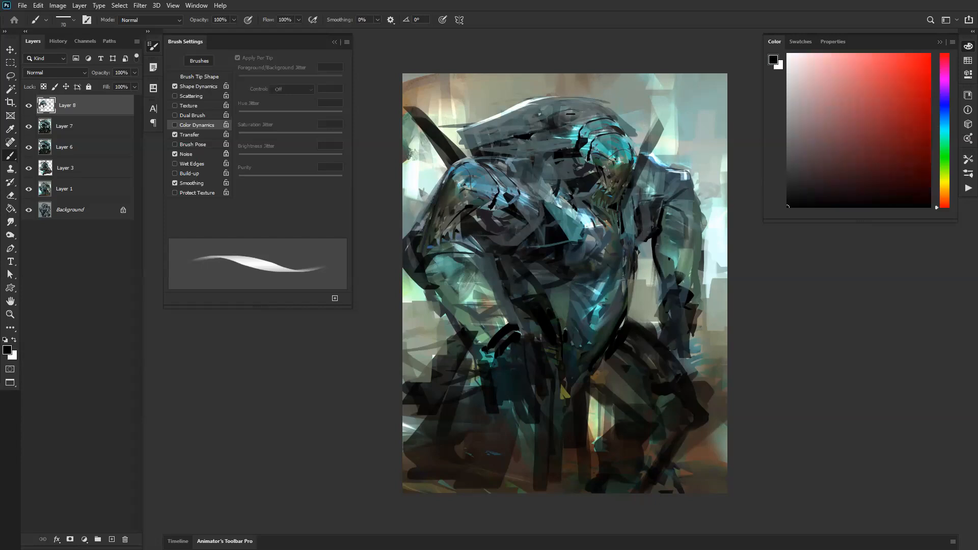
alt+click(583, 103)
drag(582, 105, 596, 109)
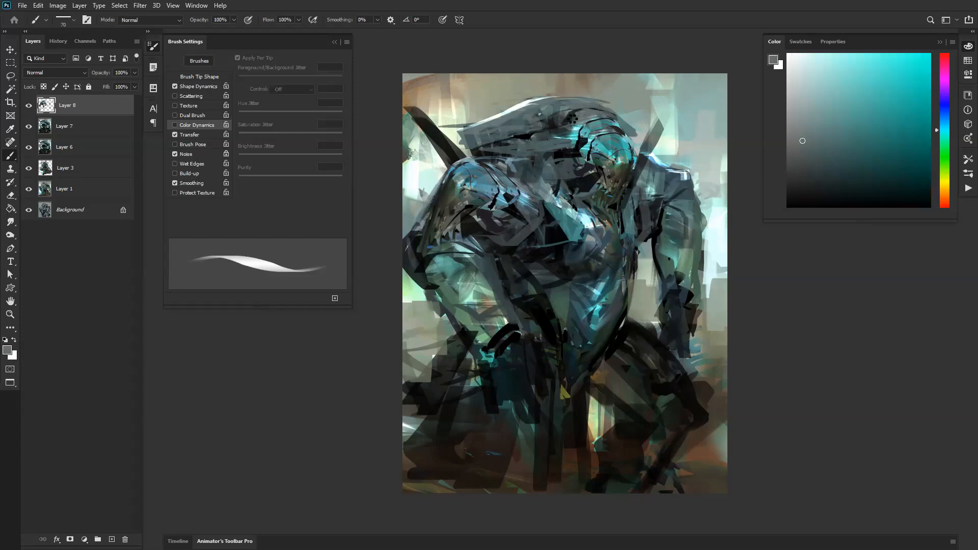
Step: Flip the canvas horizontally and repaint the far shoulder's outer edge with sampled blue-grey
key(ctrl+shift+h)
key(d)
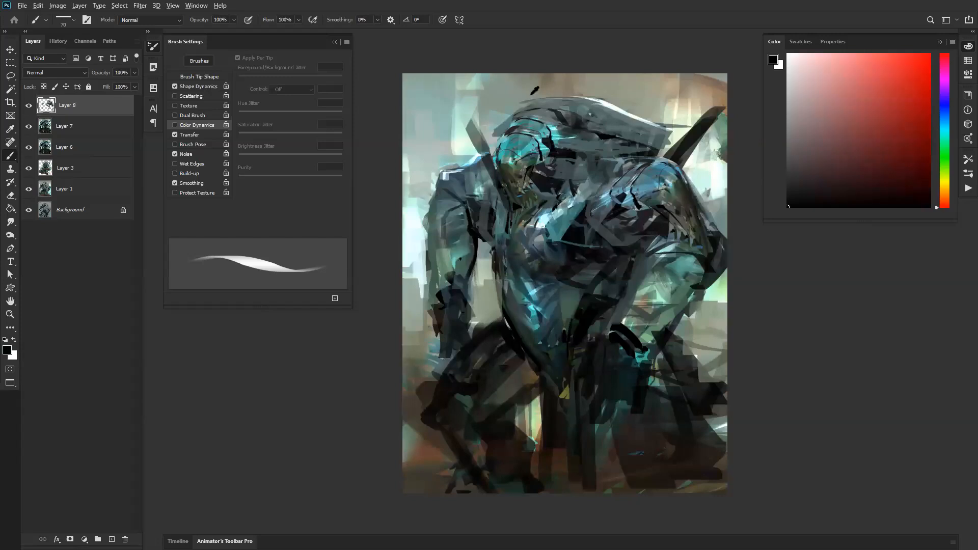
alt+click(530, 95)
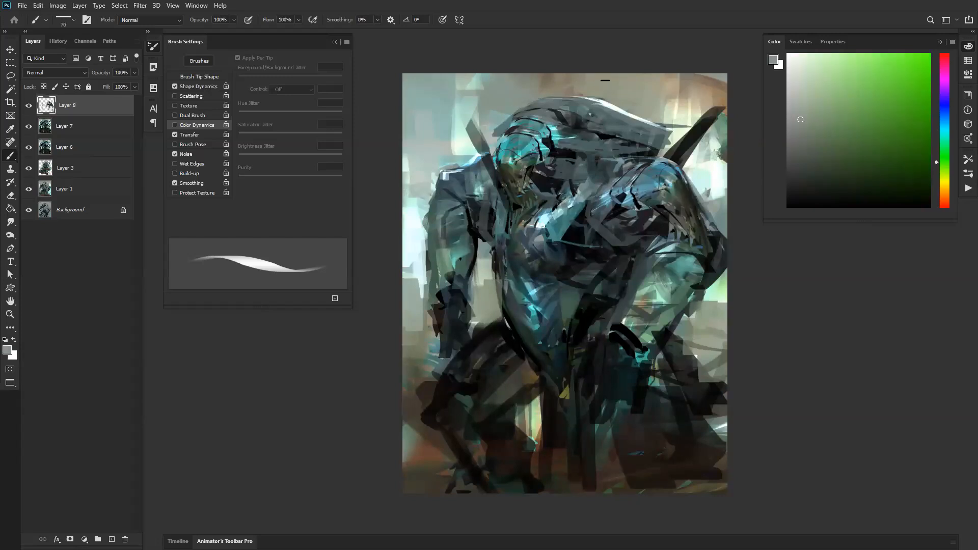
alt+click(442, 183)
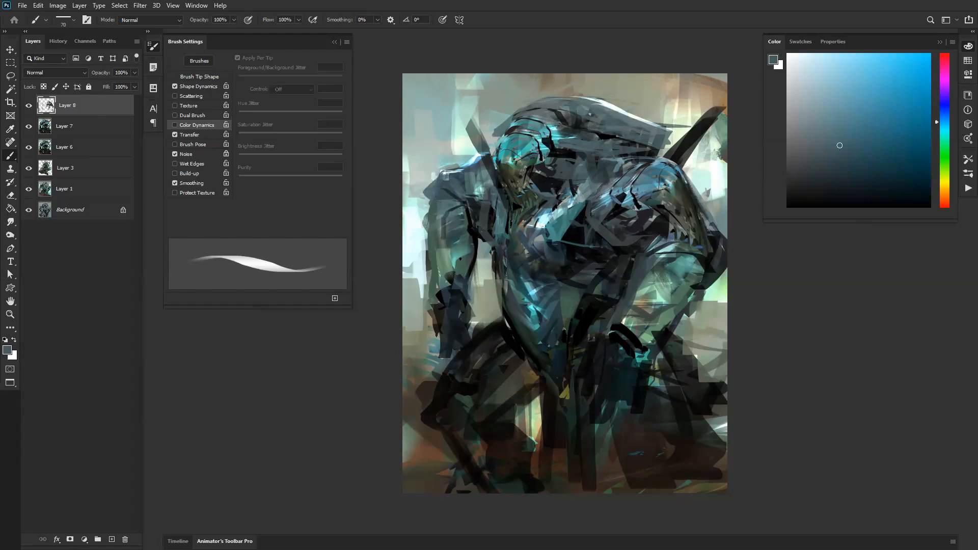
Step: Flip the canvas back, reset the colours and paint a dark stroke across the far shoulder with a slightly larger brush
key(ctrl+shift+h)
key(d)
key(bracketright)
drag(673, 197, 689, 197)
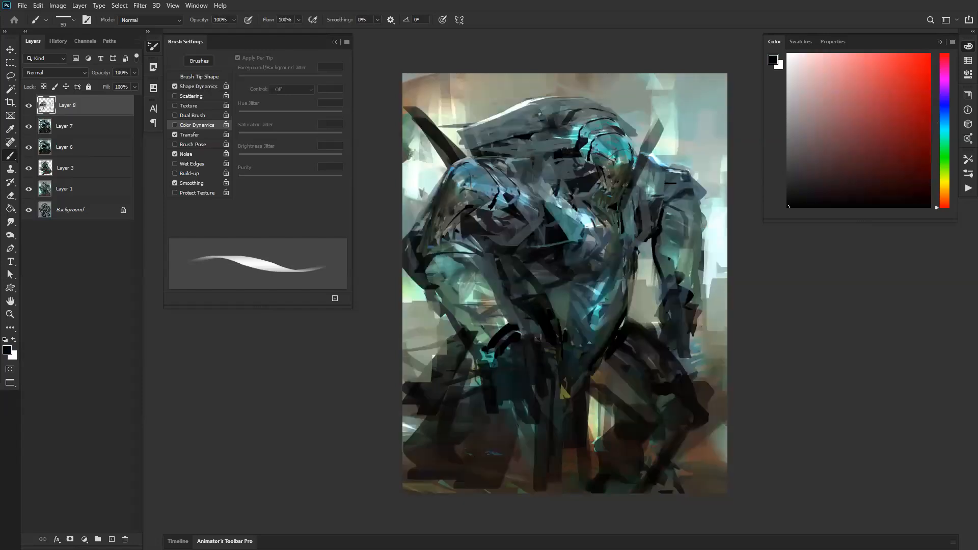
Step: Paint the blade beside the head as a sampled dark teal-grey spike running down to the jaw
alt+click(651, 143)
alt+click(643, 156)
drag(658, 126, 631, 194)
Step: Enlarge the brush to 300 px and paint a broad dark blade from the canvas's upper corner down across the crest
key(bracketright)
key(bracketright)
key(bracketright)
key(bracketright)
key(bracketright)
key(bracketright)
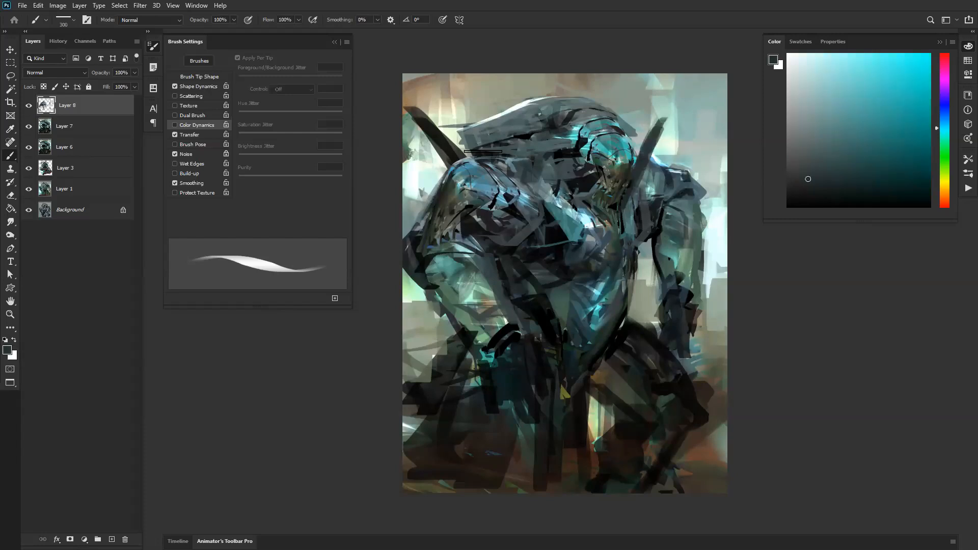
drag(430, 105, 537, 182)
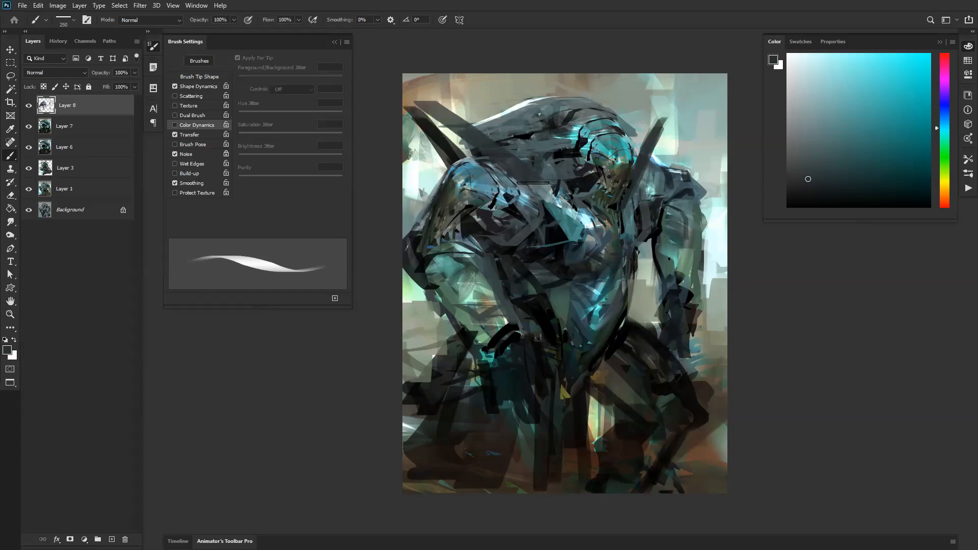
drag(411, 98, 545, 180)
Step: Reduce the brush to 125 px, flip the canvas horizontally and refine the large dark blade behind the crest
key(bracketleft)
key(bracketleft)
key(bracketleft)
key(bracketleft)
key(bracketleft)
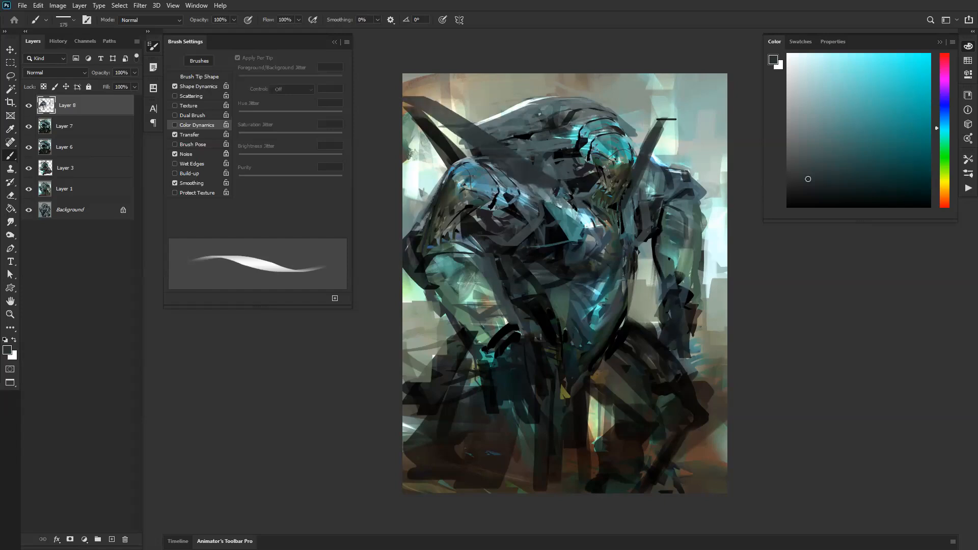
ctrl+alt+click(575, 252)
ctrl+alt+click(576, 252)
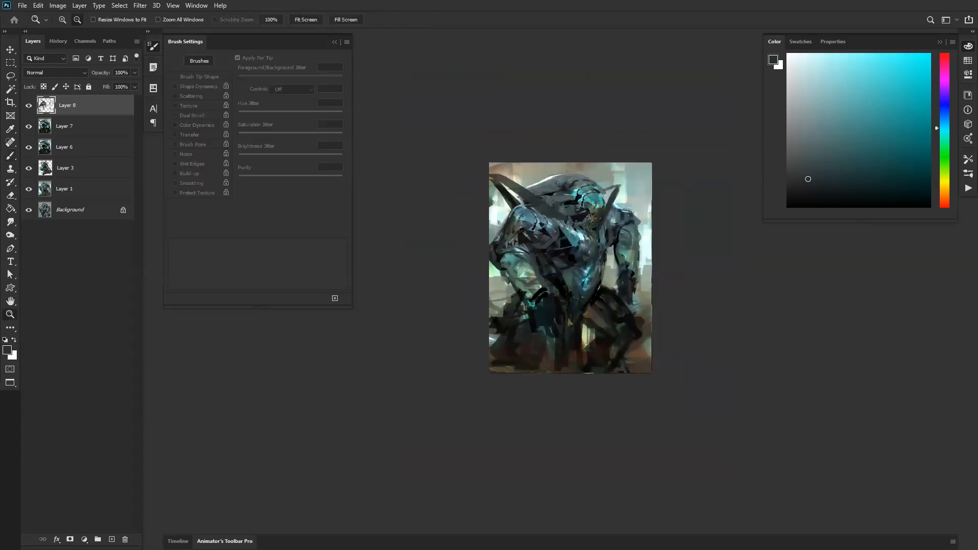
key(ctrl+f)
ctrl+click(538, 303)
ctrl+click(538, 304)
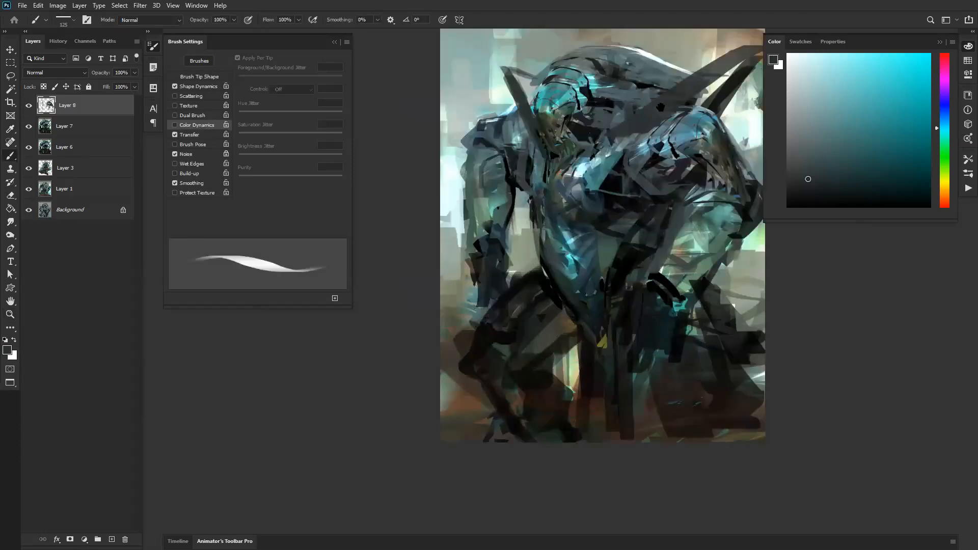
mouse_move(709, 70)
mouse_down()
mouse_move(596, 144)
mouse_move(636, 123)
mouse_up()
Step: Try white highlight strokes on the two blades beside the head and undo them
key(d)
key(x)
mouse_move(570, 155)
mouse_down()
mouse_move(636, 121)
mouse_move(614, 138)
mouse_up()
drag(396, 144, 411, 162)
key(z)
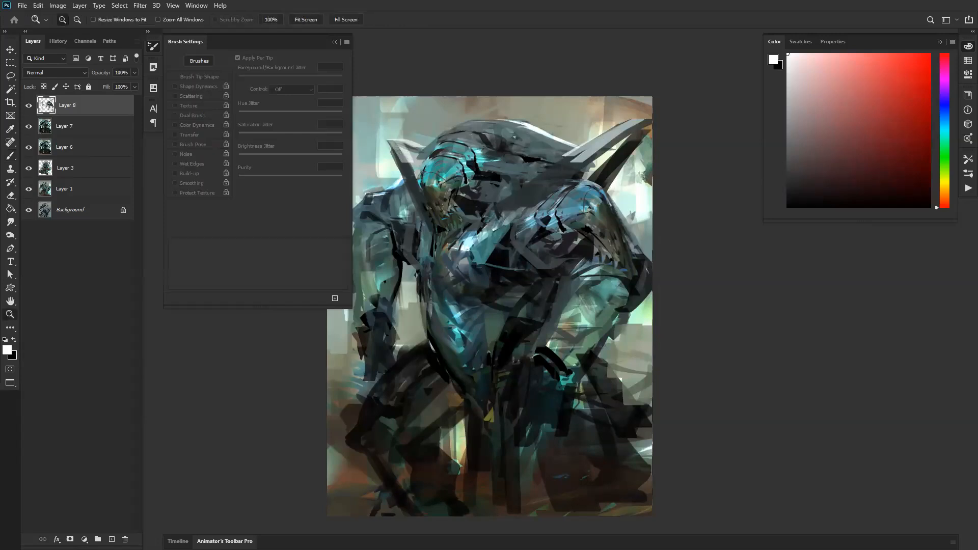
key(ctrl+z)
key(ctrl+z)
key(ctrl+z)
key(ctrl+z)
key(ctrl+z)
Step: Paint sampled grey-green over the near forearm with the 125 px brush in Color Dodge mode
drag(553, 276, 647, 224)
key(b)
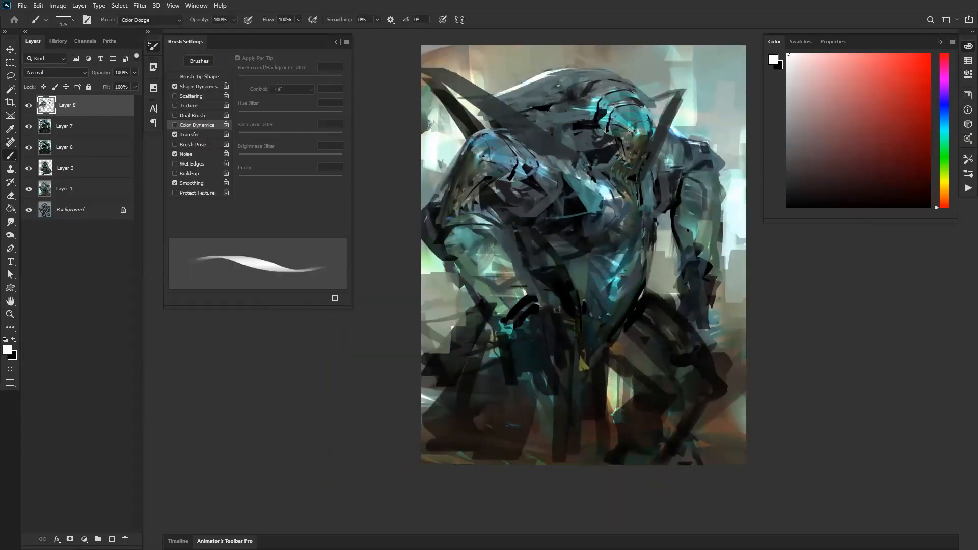
alt+click(472, 265)
drag(445, 253, 458, 291)
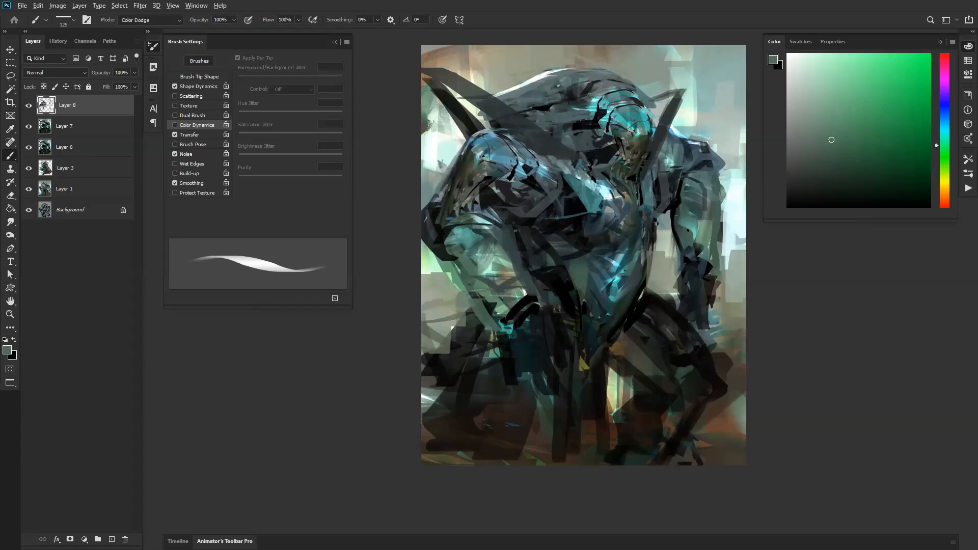
Step: Stamp all visible artwork onto a new layer and merge it with Layer 8
key(ctrl+shift+alt+e)
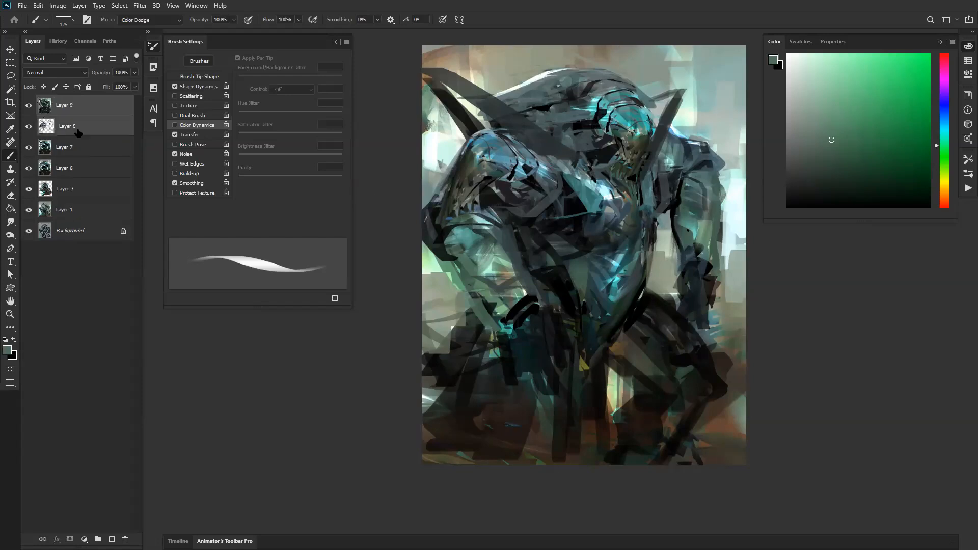
ctrl+click(77, 127)
key(ctrl+e)
Step: Select an area around the head and shoulder with the lasso and copy it onto a new layer
mouse_move(589, 206)
mouse_down()
mouse_move(575, 242)
mouse_move(557, 266)
mouse_move(584, 228)
mouse_move(515, 308)
mouse_move(623, 278)
mouse_move(568, 238)
mouse_move(569, 225)
mouse_up()
key(l)
key(ctrl+j)
key(v)
Step: Compare blending modes on the copied layer, set it to Lighter Color and shift it over the chest
click(64, 74)
click(64, 77)
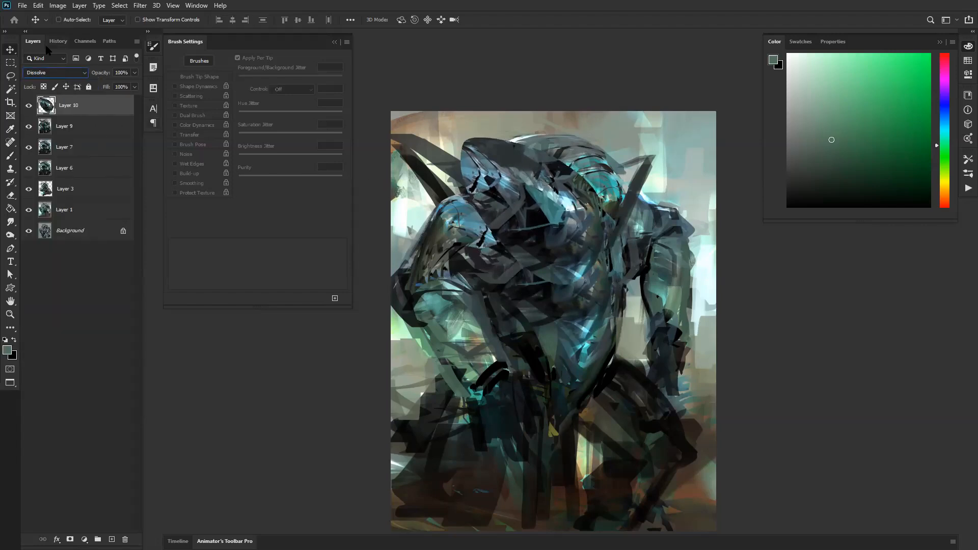
key(Down)
key(Down)
key(Down)
key(Down)
key(Down)
key(Down)
key(Down)
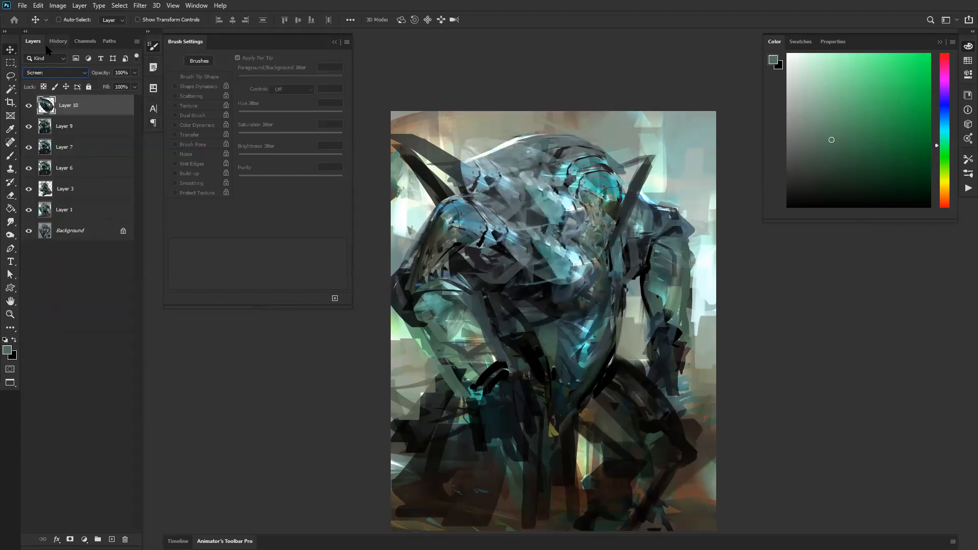
key(Down)
key(Down)
key(Down)
key(Down)
key(Down)
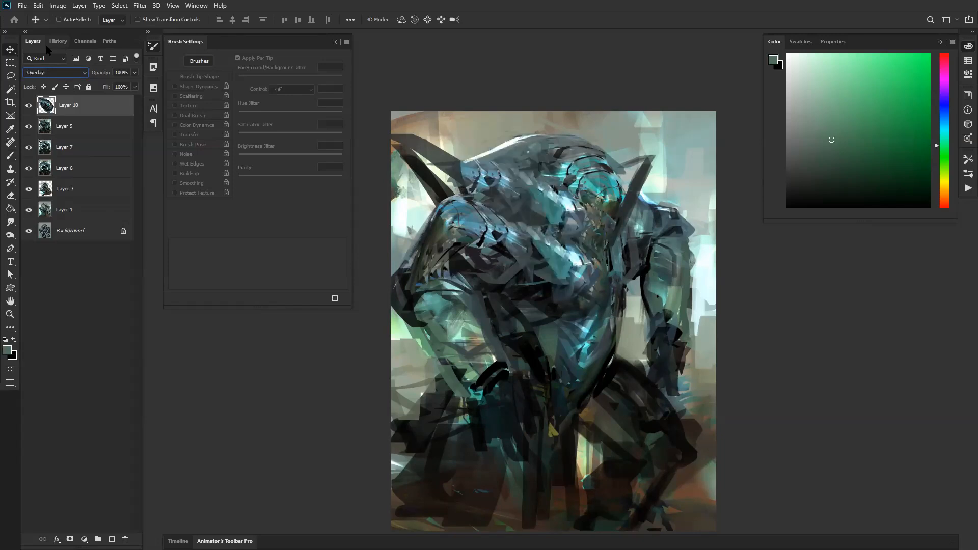
key(Up)
key(Down)
key(Up)
drag(590, 213, 564, 265)
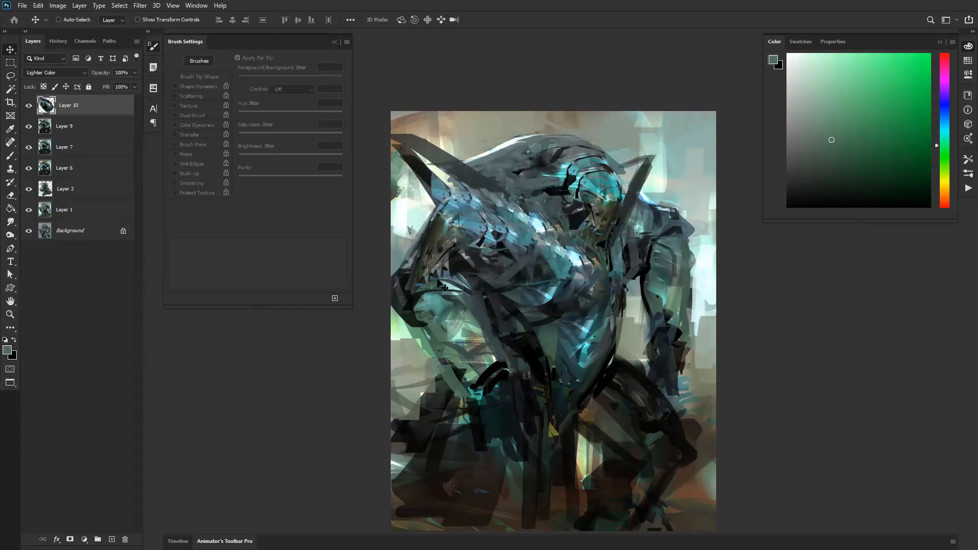
Step: Try erasing part of the copied overlay with an enlarged textured eraser
key(e)
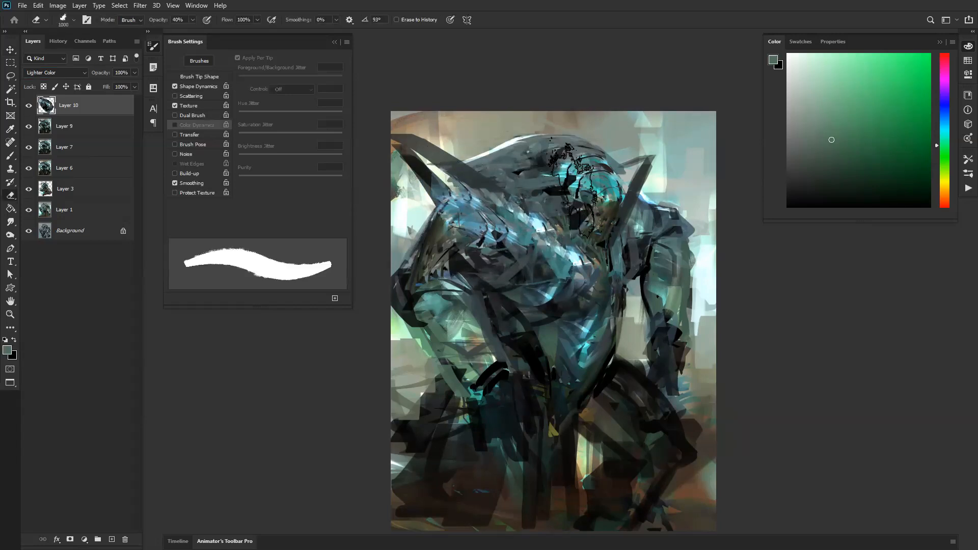
right_click(661, 187)
double_click(824, 200)
key(bracketright)
key(bracketright)
key(bracketright)
key(bracketright)
key(bracketright)
key(bracketright)
key(bracketright)
key(bracketright)
key(bracketright)
key(bracketright)
key(bracketright)
key(bracketright)
key(bracketright)
key(bracketright)
key(bracketright)
key(bracketright)
key(bracketright)
mouse_move(482, 189)
mouse_down()
mouse_move(556, 234)
mouse_move(541, 229)
mouse_up()
key(ctrl+z)
Step: Clear the outer parts of the overlay around the shoulder and chest with a soft 400 px brush tip
key(e)
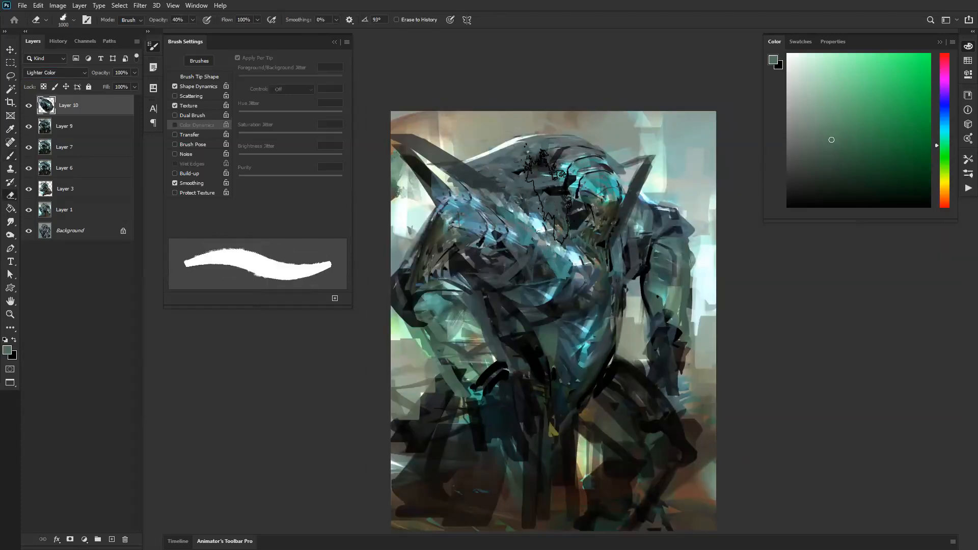
right_click(586, 205)
click(607, 56)
key(b)
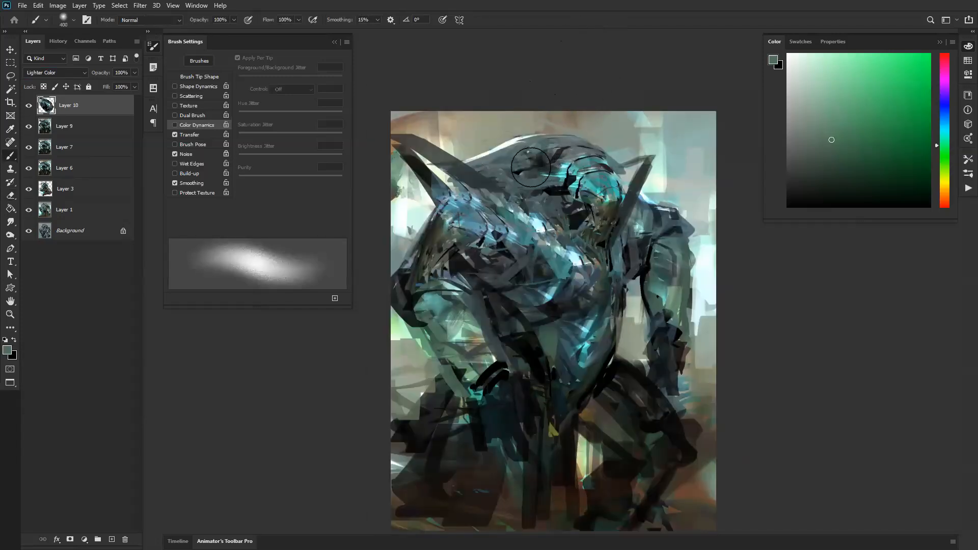
key(e)
key(b)
drag(514, 194, 569, 227)
mouse_move(544, 305)
mouse_down()
mouse_move(512, 305)
mouse_move(501, 291)
mouse_up()
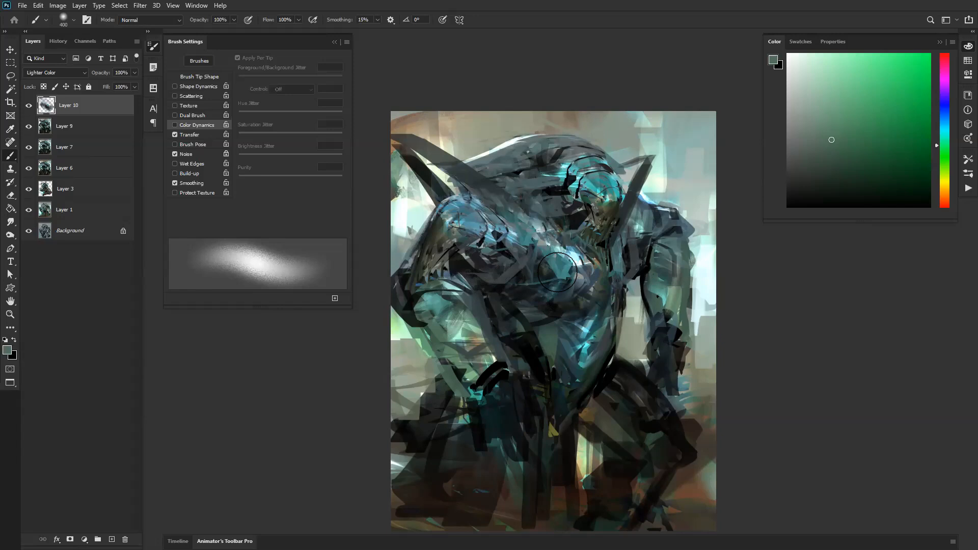
Step: Move the overlay lower on the chest, then rotate and reposition it with Free Transform
key(v)
mouse_move(573, 277)
mouse_down()
mouse_move(565, 281)
mouse_move(596, 301)
mouse_up()
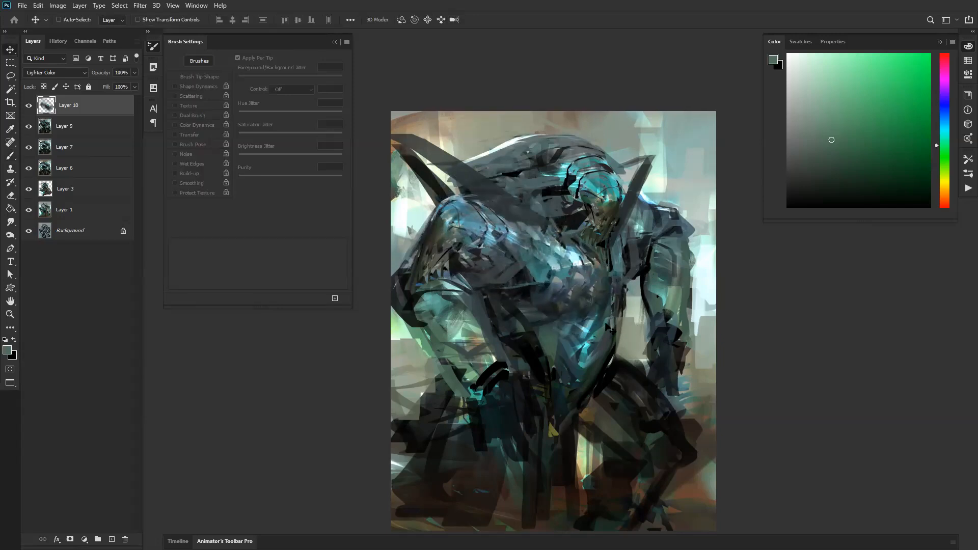
key(ctrl+t)
drag(603, 197, 584, 210)
drag(551, 241, 548, 267)
drag(594, 233, 603, 242)
key(Return)
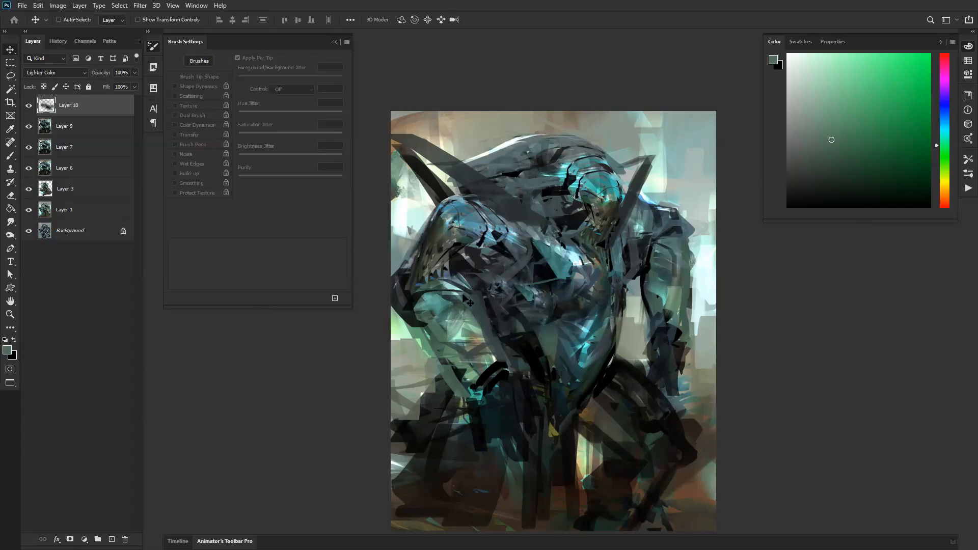
Step: Nudge the chest overlay and rotate it by 60.79 degrees
key(e)
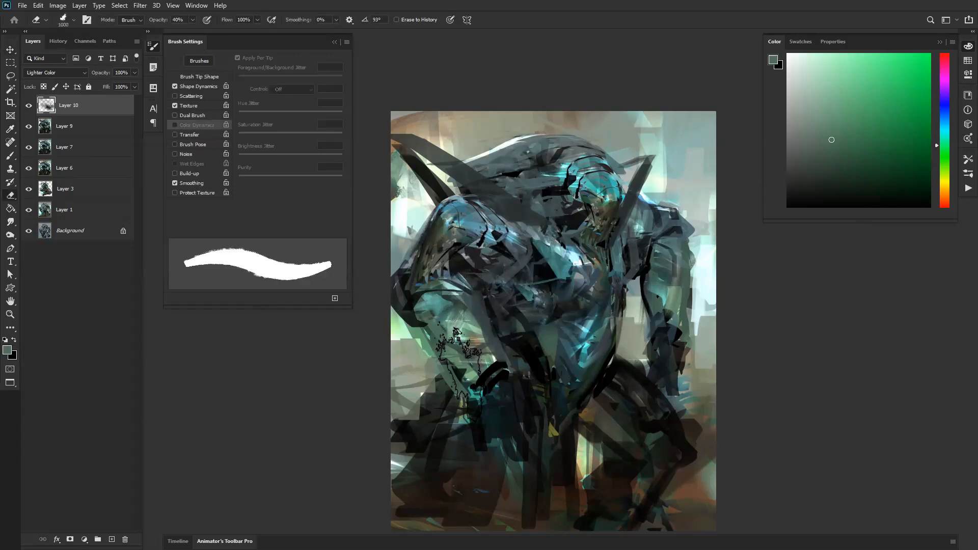
key(v)
drag(558, 288, 571, 296)
key(ctrl+t)
drag(586, 244, 605, 313)
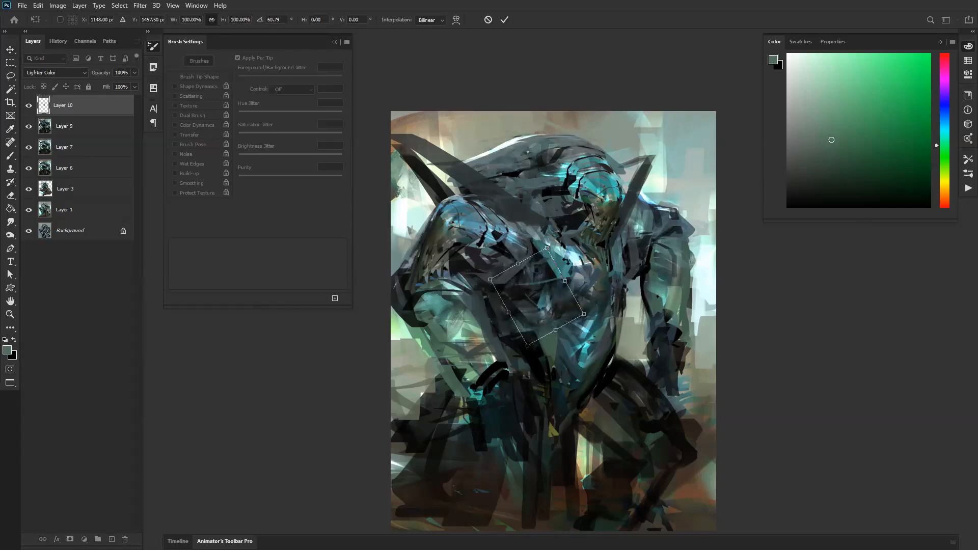
key(Return)
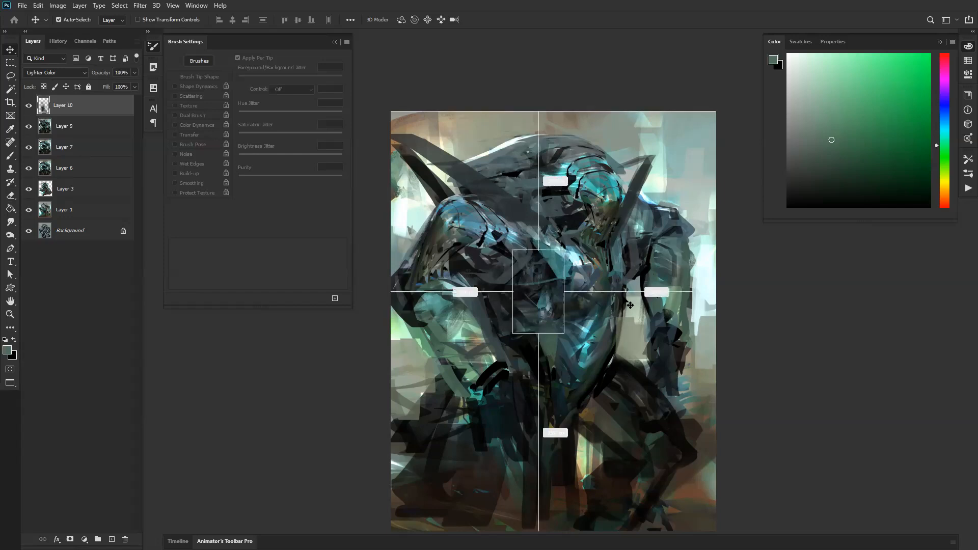
Step: Duplicate the overlay onto the area behind the face, scaling it to 70.10% and rotating it 9.91 degrees
key(ctrl+j)
drag(546, 309, 583, 215)
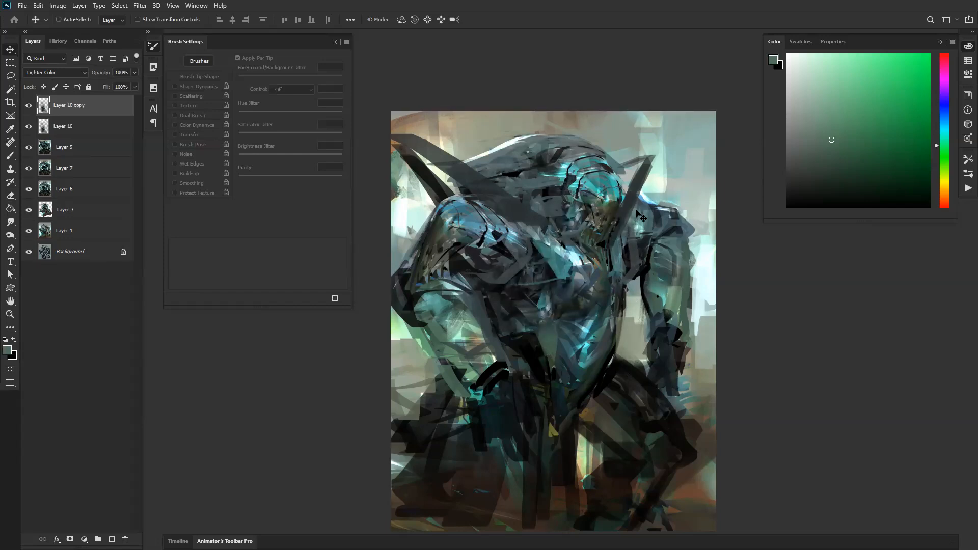
key(ctrl+t)
drag(593, 161, 598, 196)
drag(565, 226, 570, 217)
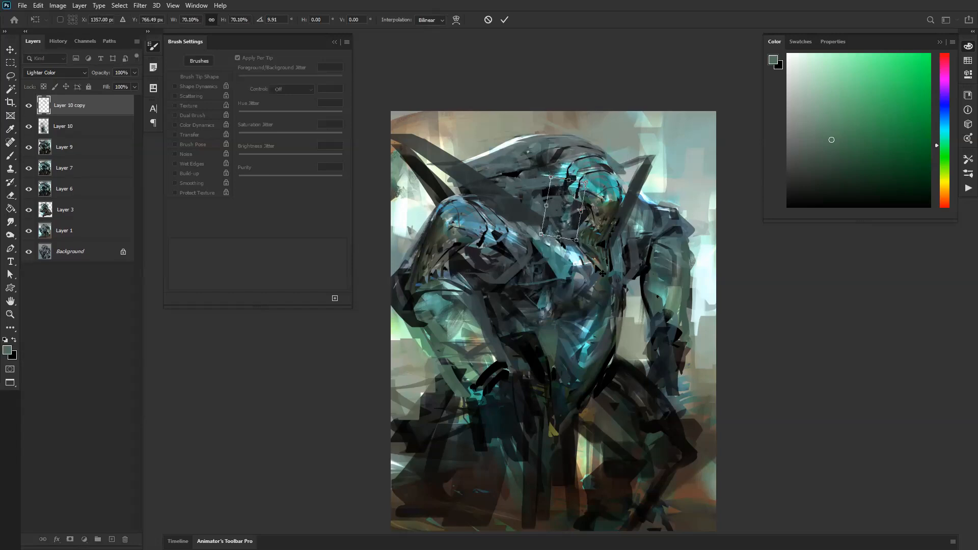
key(Return)
Step: Place another copy over the near shoulder, scaled to 155.86% and rotated 37.18 degrees
drag(539, 323, 468, 281)
key(ctrl+t)
drag(481, 244, 529, 239)
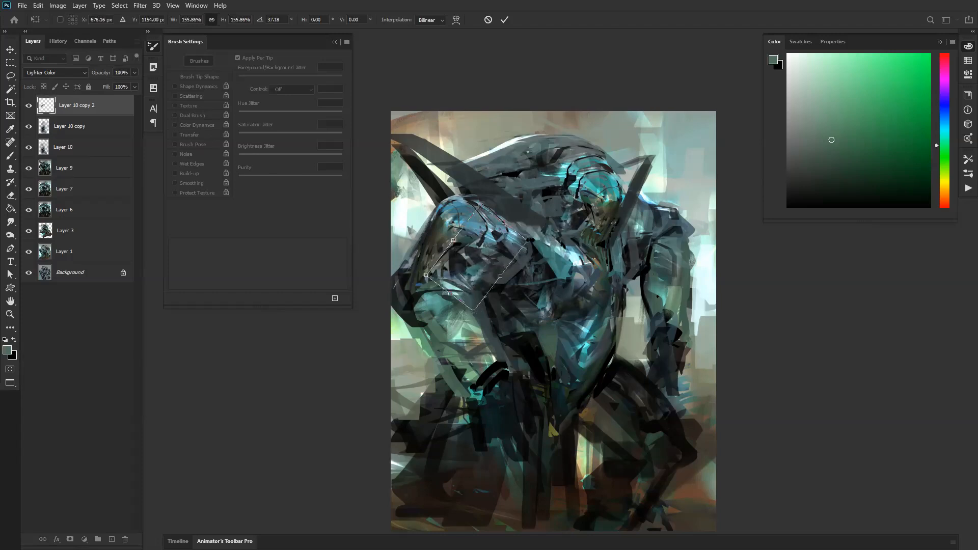
key(Return)
drag(496, 285, 494, 279)
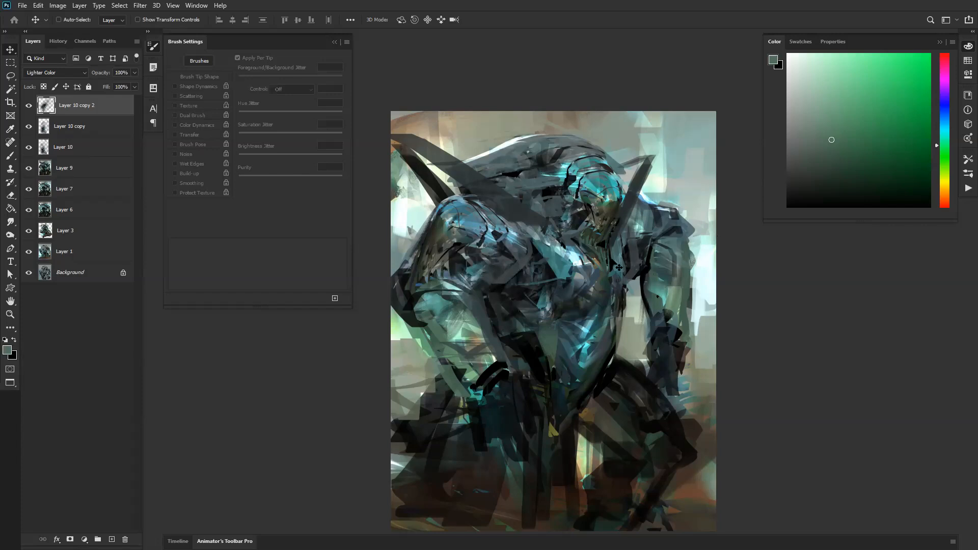
Step: Duplicate the overlay onto the dark area below the near forearm and transform it to fit
mouse_move(479, 344)
mouse_down()
mouse_move(476, 265)
mouse_move(460, 443)
mouse_up()
key(ctrl+t)
drag(481, 398, 522, 375)
drag(526, 277, 501, 270)
key(Return)
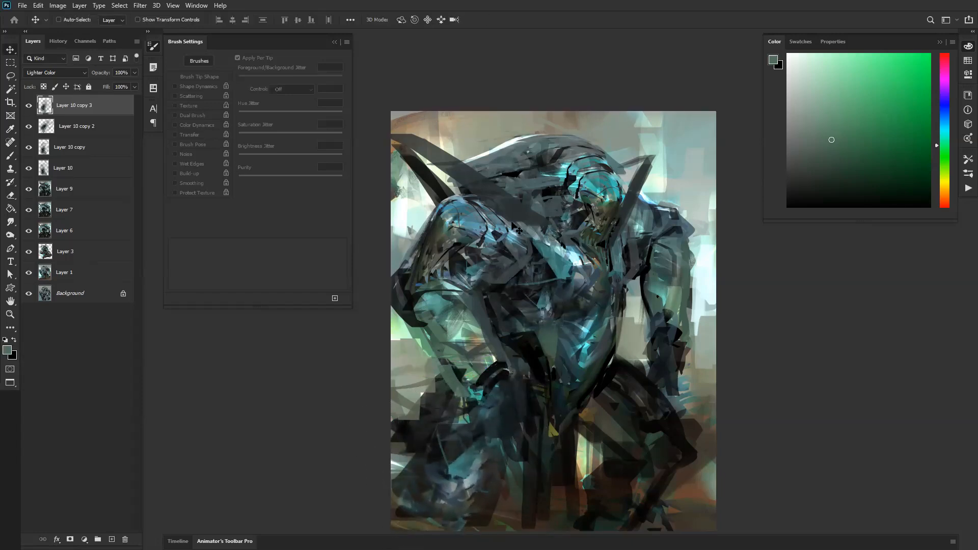
Step: Erase the excess of the lower copy around the near leg with the textured eraser at 40% opacity
key(e)
mouse_move(527, 469)
mouse_down()
mouse_move(485, 430)
mouse_move(446, 418)
mouse_up()
mouse_move(515, 443)
mouse_down()
mouse_move(443, 438)
mouse_move(485, 461)
mouse_up()
key(bracketleft)
key(bracketleft)
key(bracketleft)
key(bracketleft)
key(bracketleft)
key(bracketleft)
key(bracketleft)
key(bracketleft)
key(bracketleft)
key(bracketleft)
key(bracketleft)
key(bracketleft)
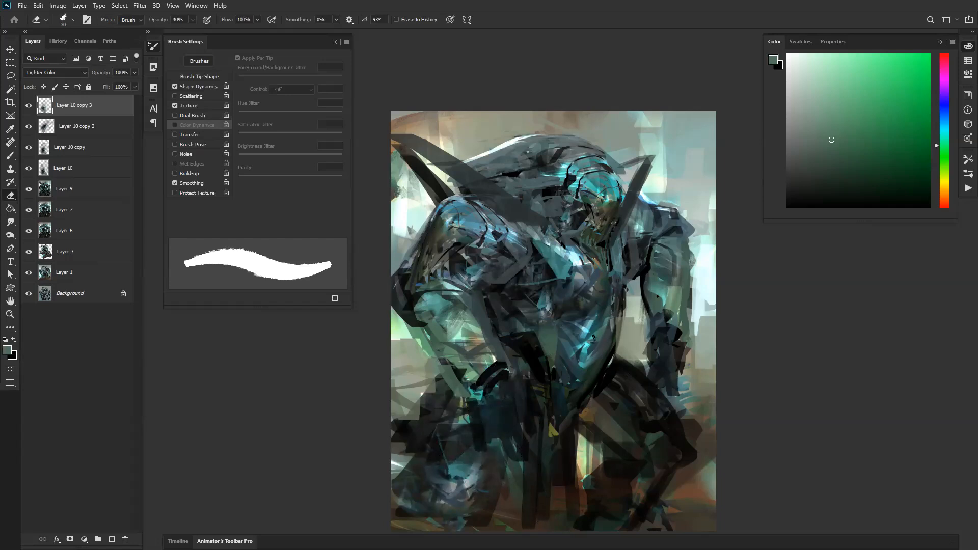
Step: Merge Layer 10, its three copies and Layer 9 into one layer and flip the canvas horizontally
shift+click(88, 199)
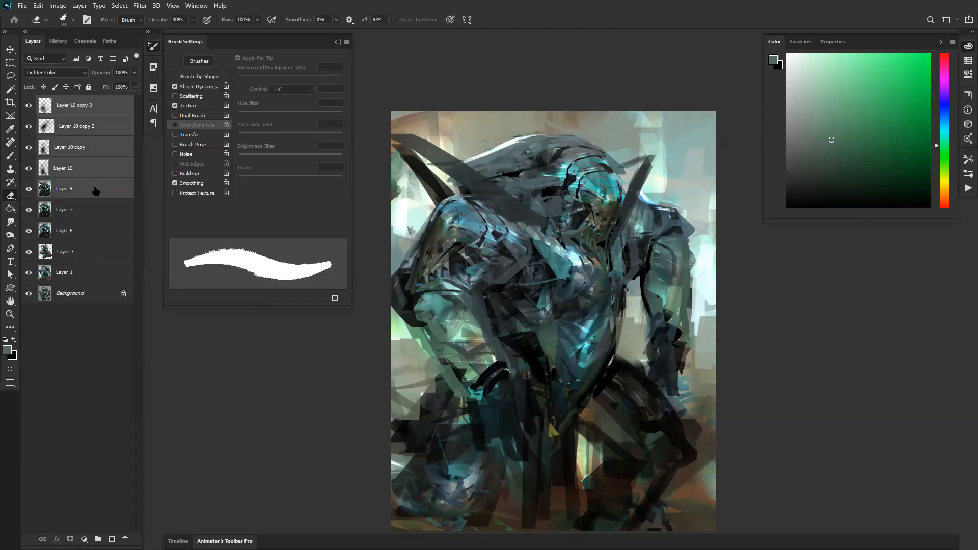
key(ctrl+e)
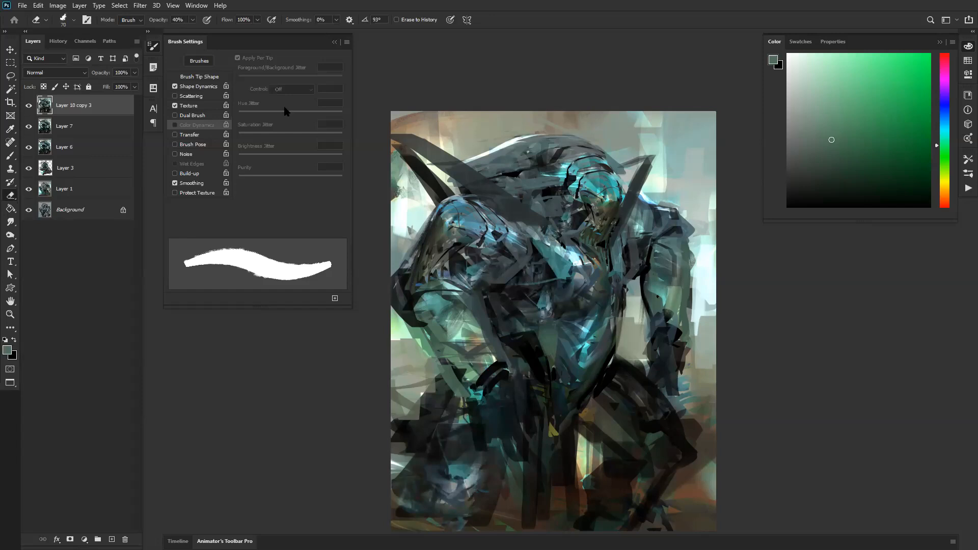
key(ctrl+shift+h)
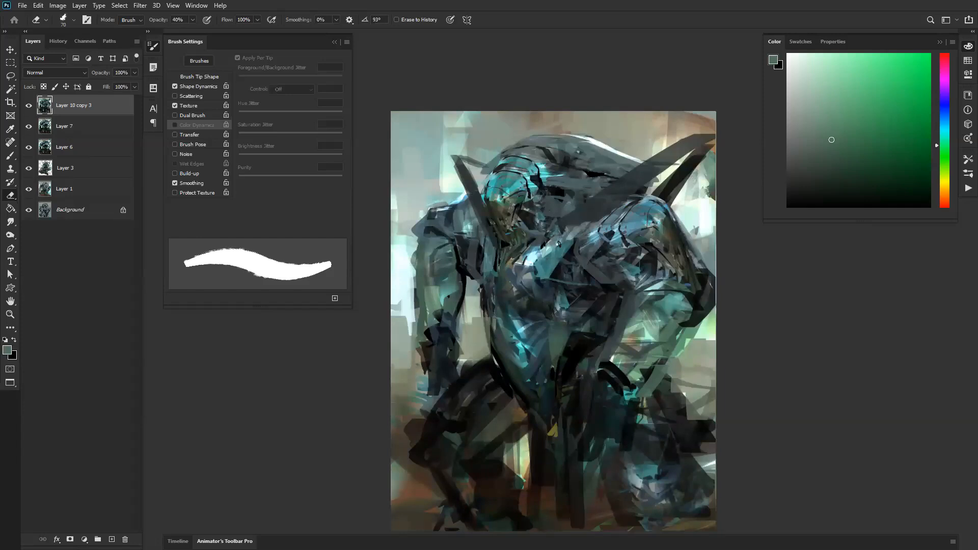
Step: Switch to the rough-edged 200 px Drawing brush, reduce it to 90 px and paint sampled teal on the upper chest
key(b)
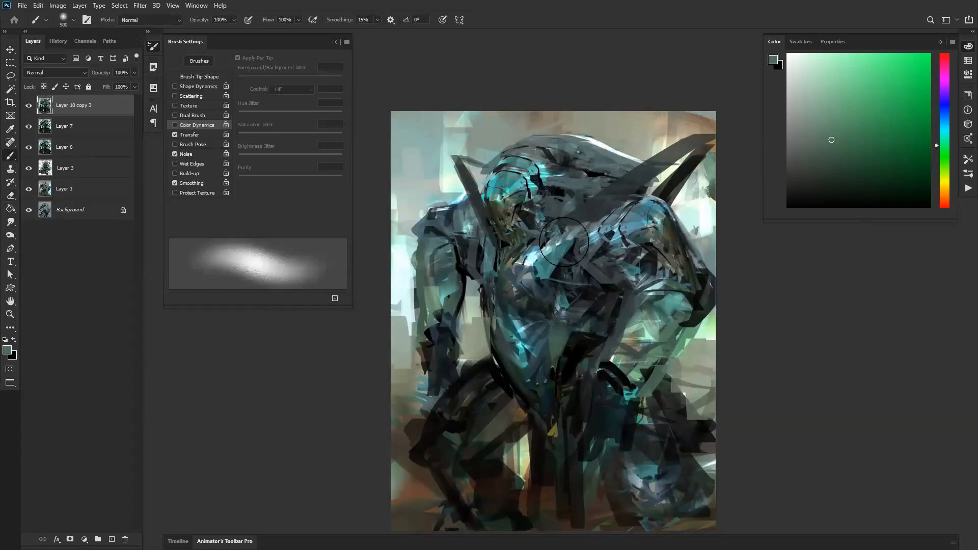
right_click(568, 244)
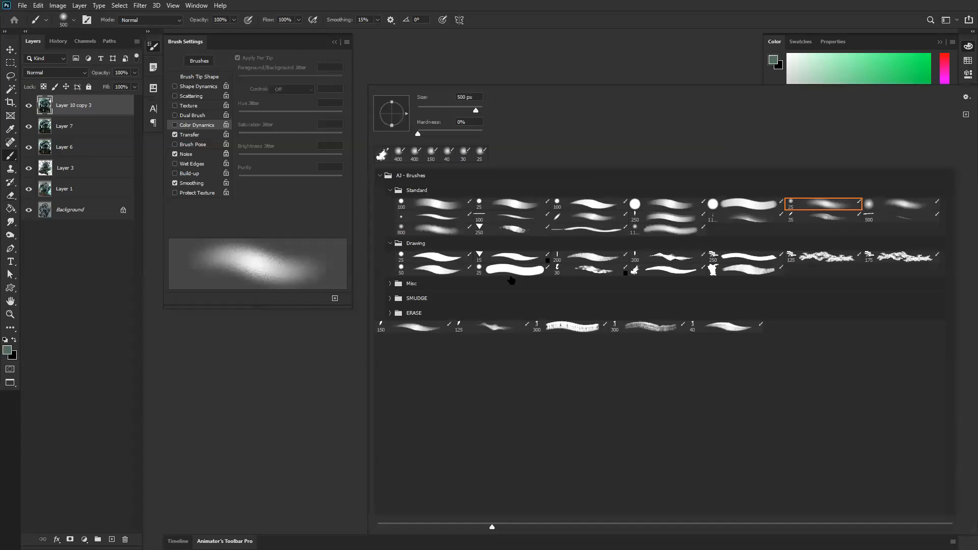
click(674, 258)
click(275, 408)
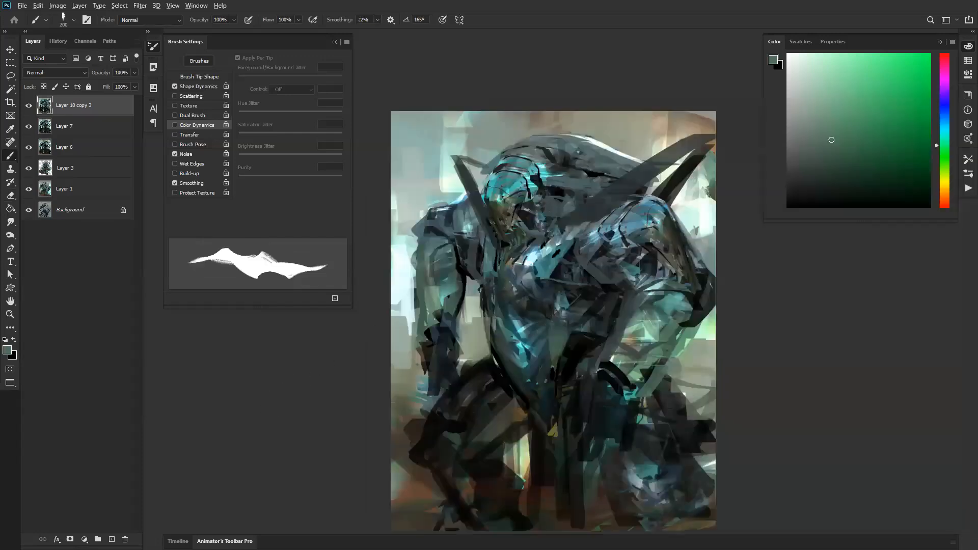
alt+click(551, 265)
key([)
key(bracketleft)
key(bracketleft)
key(bracketleft)
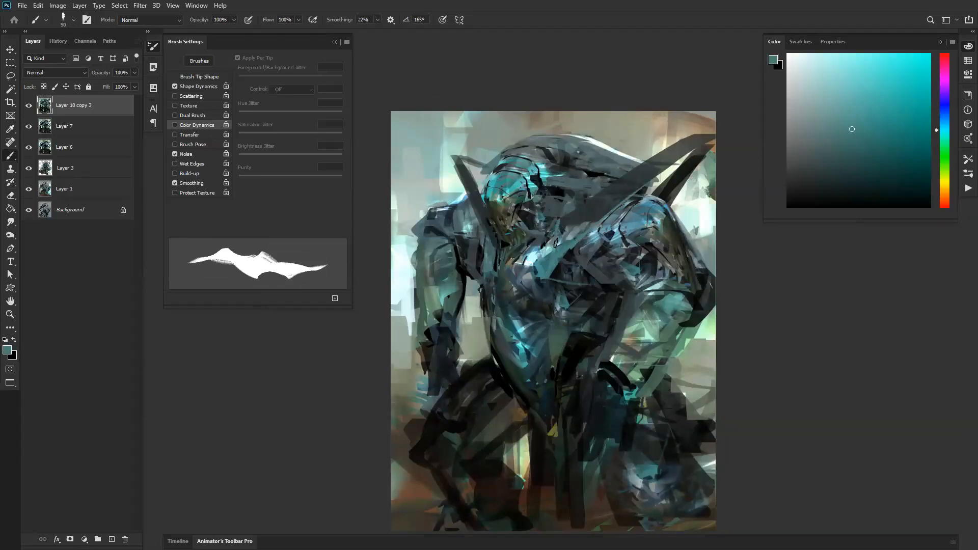
Step: Paint sampled dark green and grey strokes into the gap behind the face with the 70 px brush
alt+click(472, 175)
key(d)
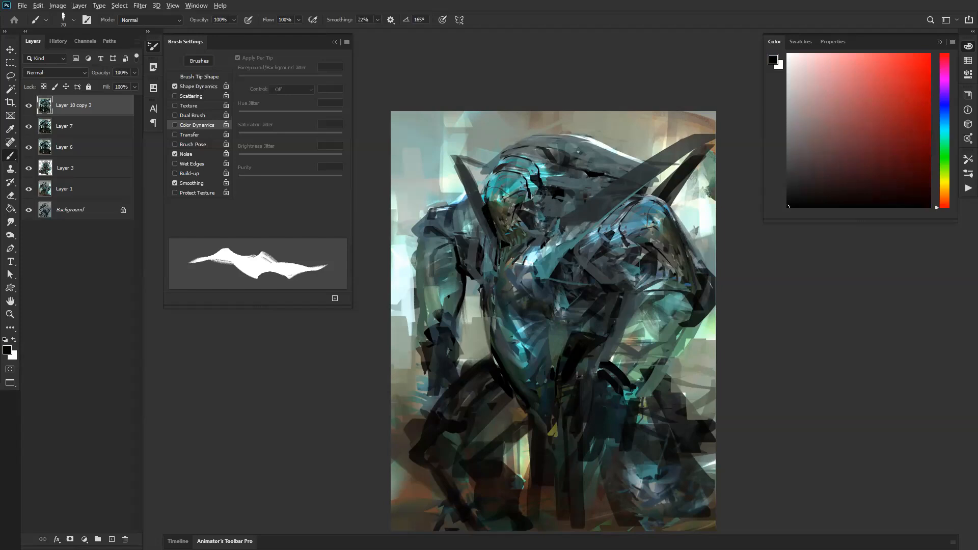
alt+click(531, 199)
alt+click(524, 199)
alt+click(522, 198)
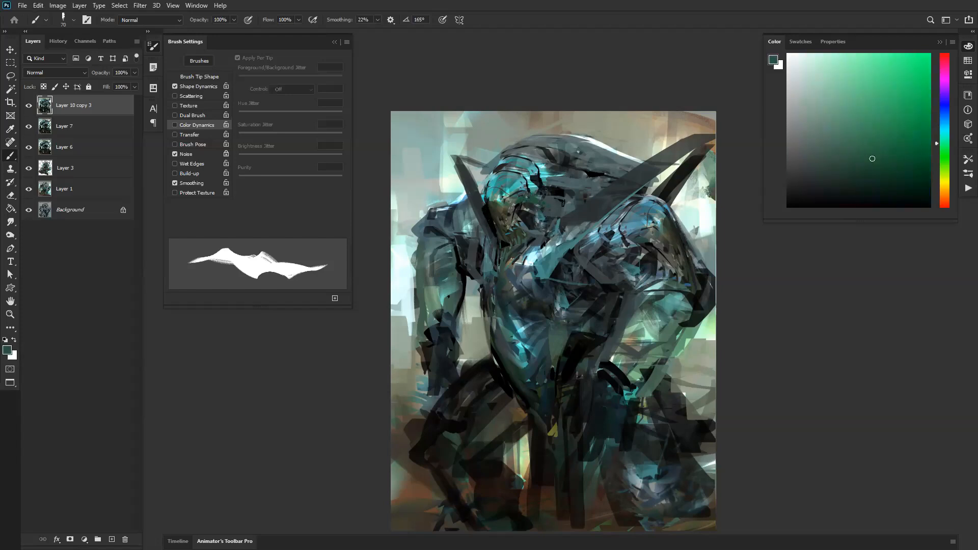
alt+click(533, 204)
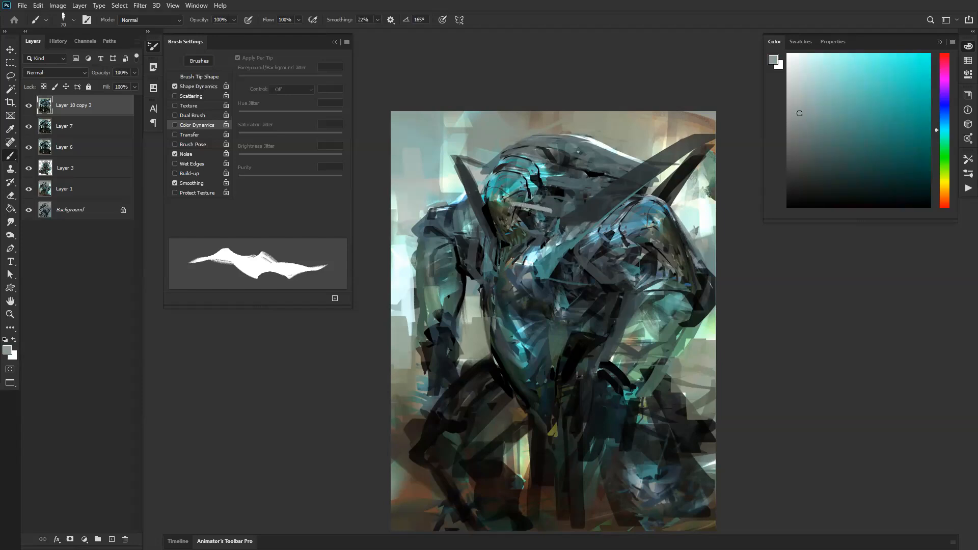
alt+click(533, 206)
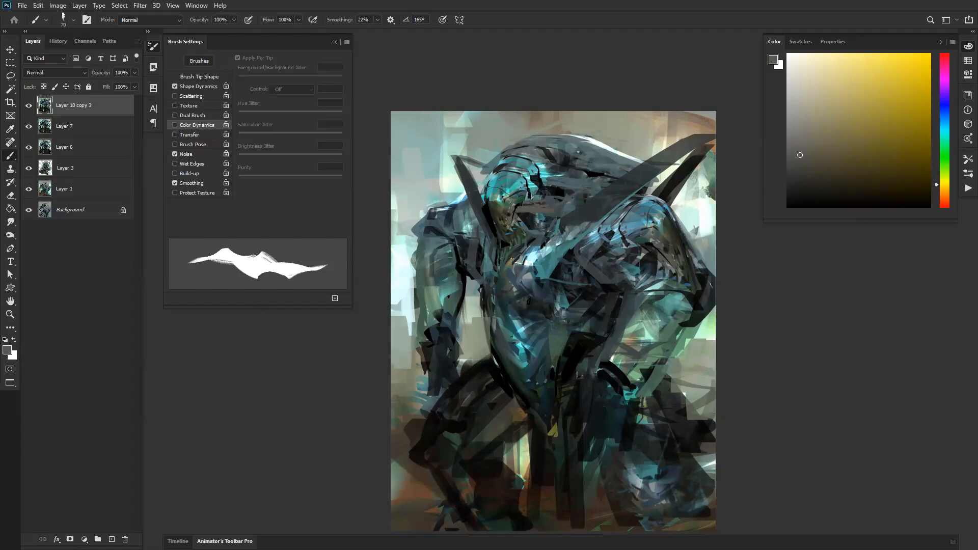
Step: Flip the canvas horizontally and paint sampled blue-grey strokes down the torso's edge beside the far arm
key(ctrl+f)
alt+click(626, 260)
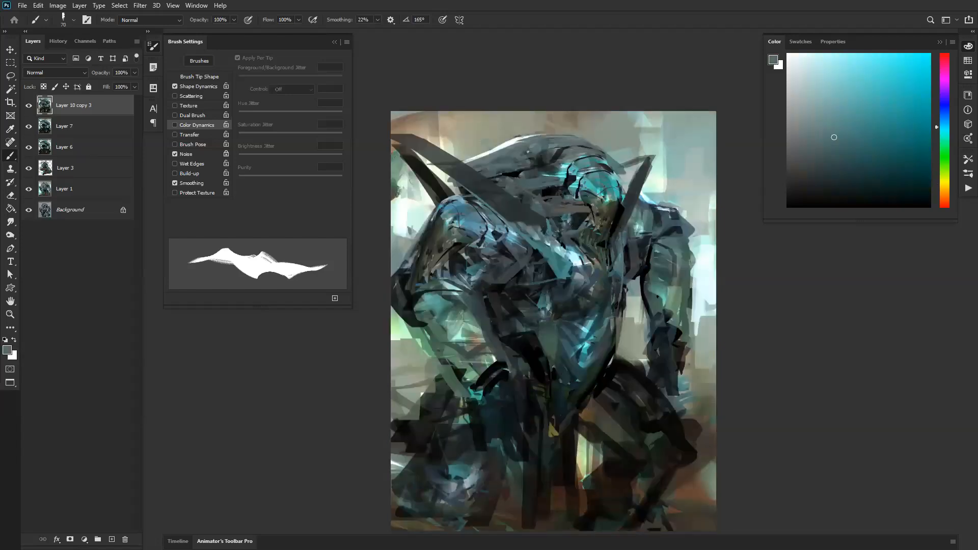
drag(621, 235, 619, 324)
alt+click(558, 350)
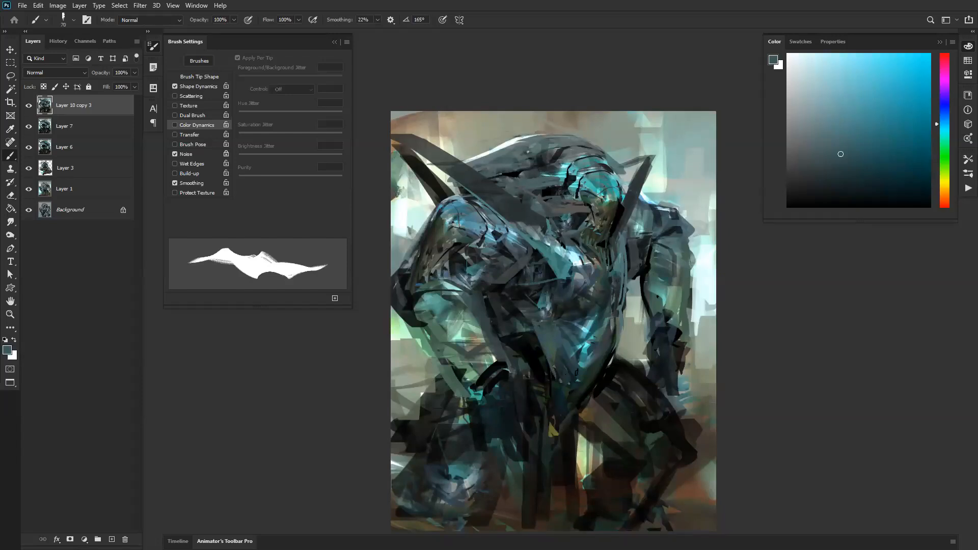
Step: Flip the canvas horizontally, reduce the brush to 50 px and refine the torso and crest with sampled dark and grey tones
key(ctrl+shift+h)
alt+click(573, 341)
alt+click(570, 334)
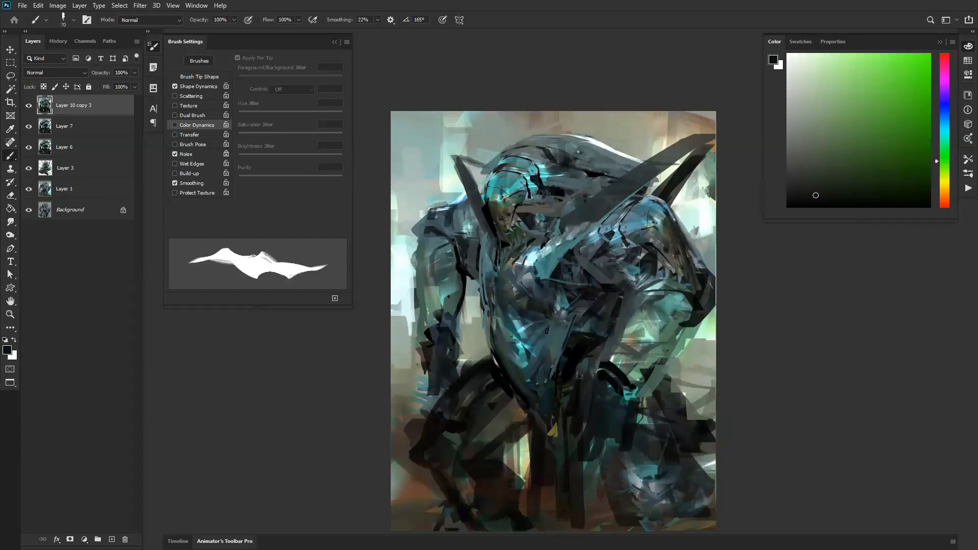
key(bracketleft)
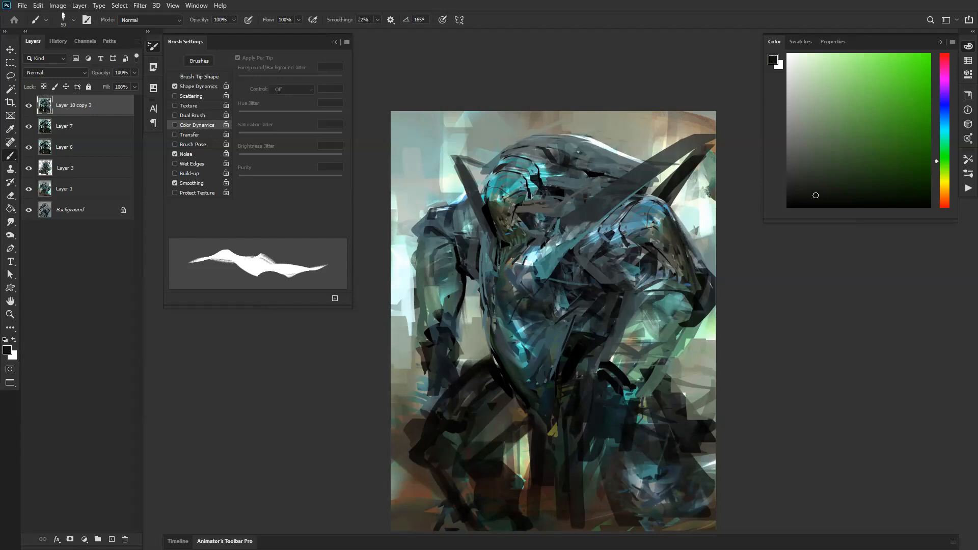
alt+click(552, 138)
alt+click(539, 146)
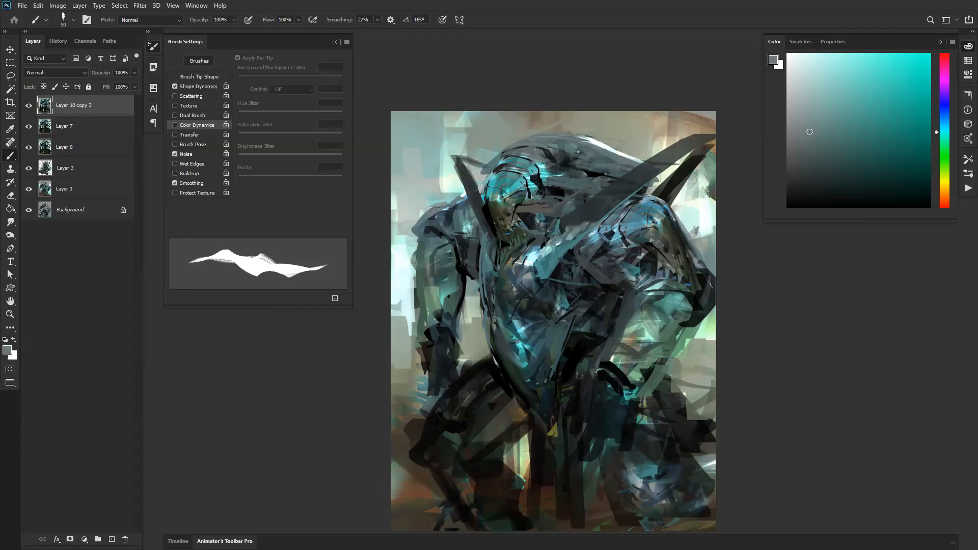
Step: Paint small sampled grey and blue-grey strokes on the near shoulder and down the torso's edge
alt+click(631, 206)
drag(625, 209, 645, 195)
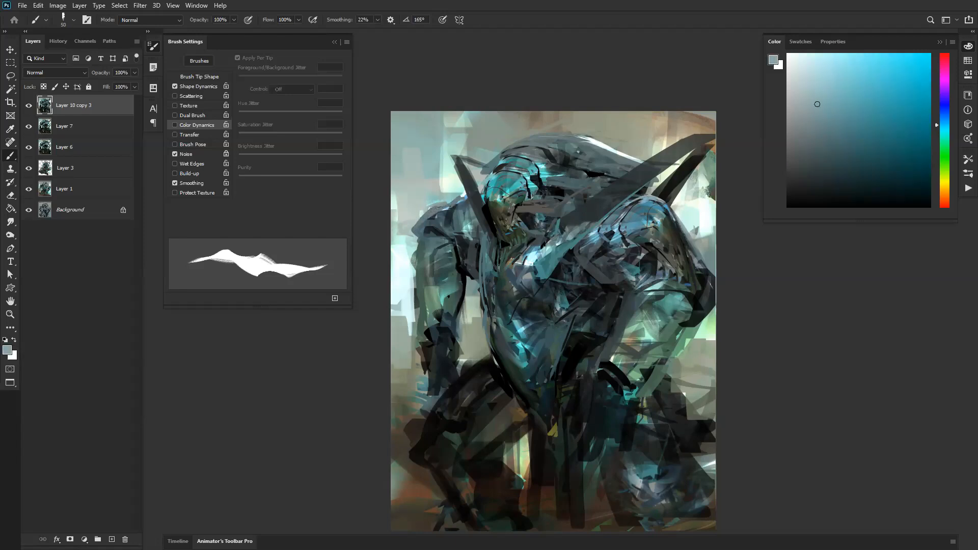
alt+click(488, 247)
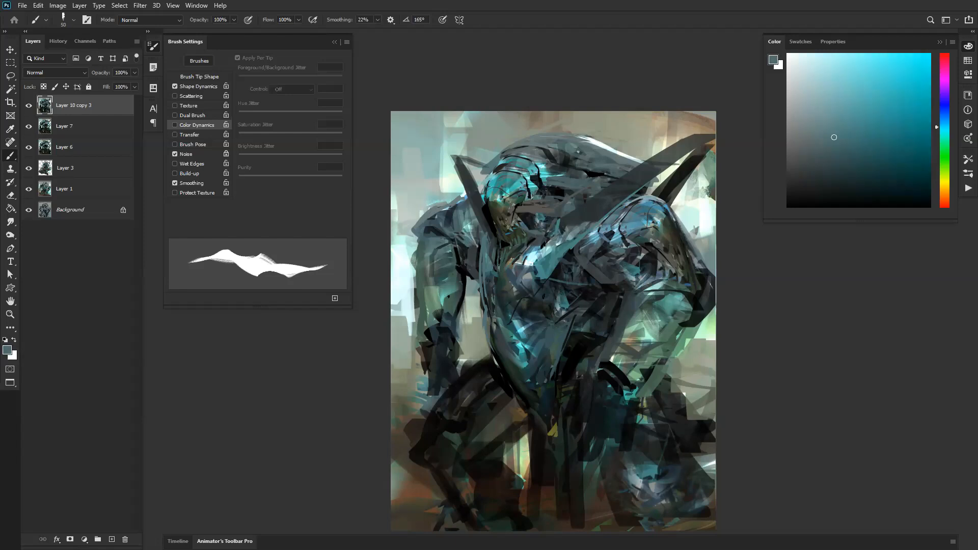
alt+click(548, 346)
alt+click(557, 355)
Step: Flip the canvas horizontally, enlarge the brush to 200 px and block in both hands with sampled dark blue
key(ctrl+shift+h)
ctrl+click(612, 370)
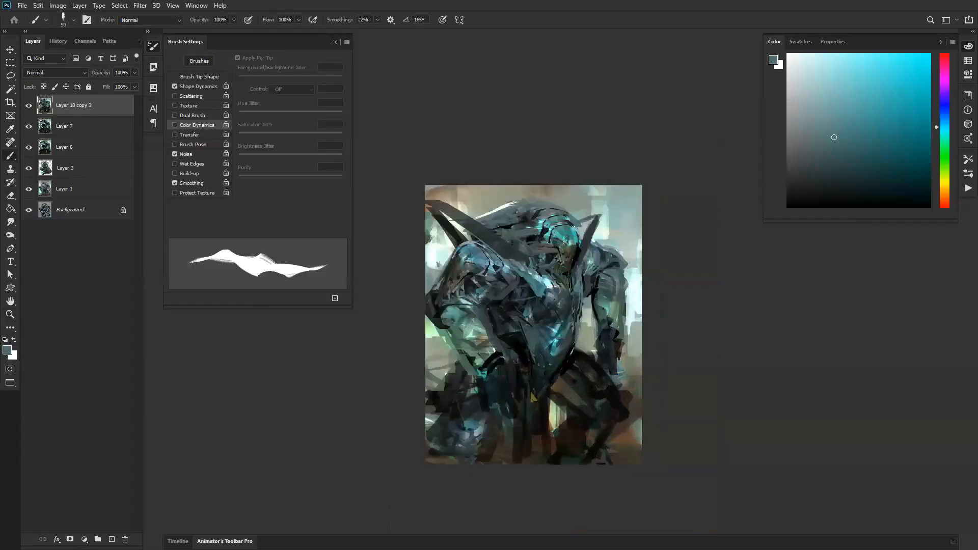
alt+click(615, 331)
drag(601, 349, 596, 378)
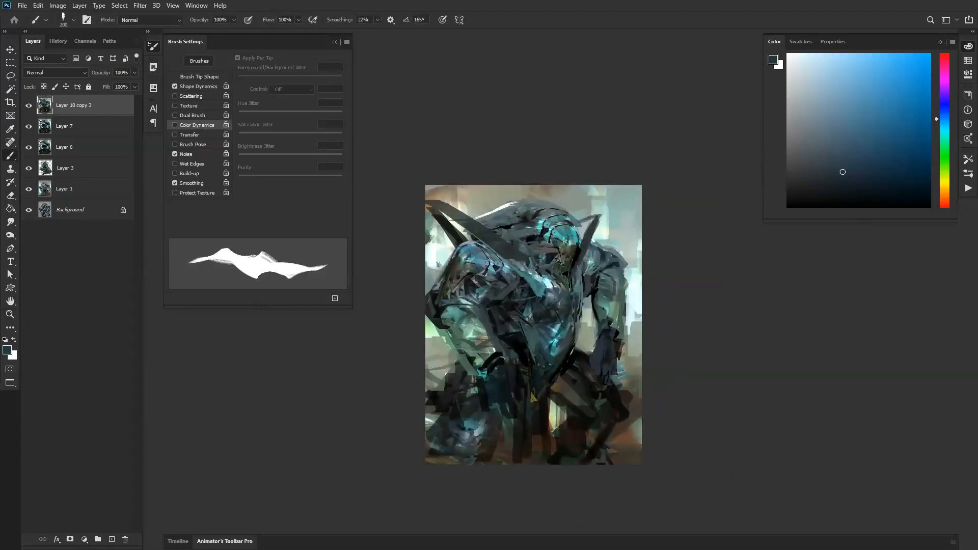
mouse_move(508, 385)
mouse_down()
mouse_move(505, 371)
mouse_move(498, 386)
mouse_move(515, 409)
mouse_up()
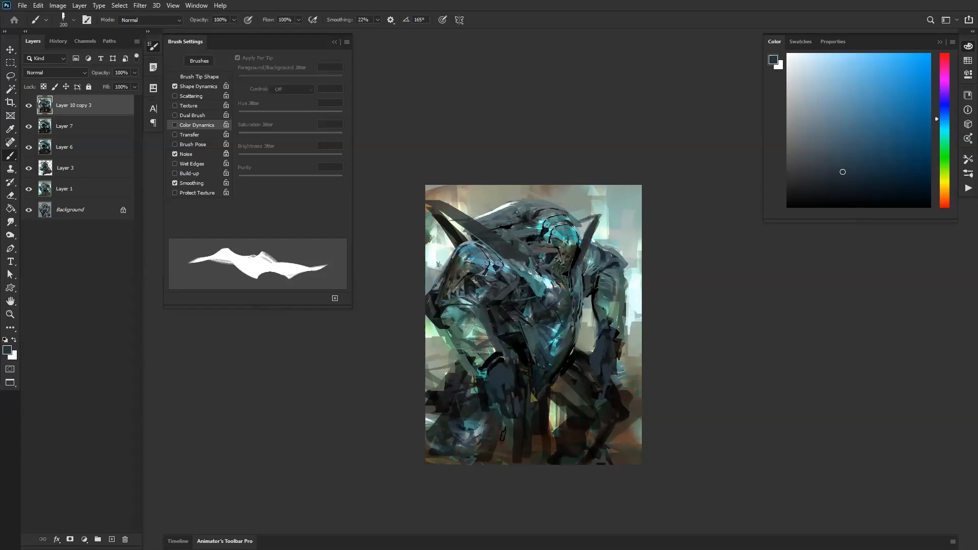
Step: Paint sampled teal along the near forearm's outer edge and reduce the brush size
scroll(513, 389, up, 1)
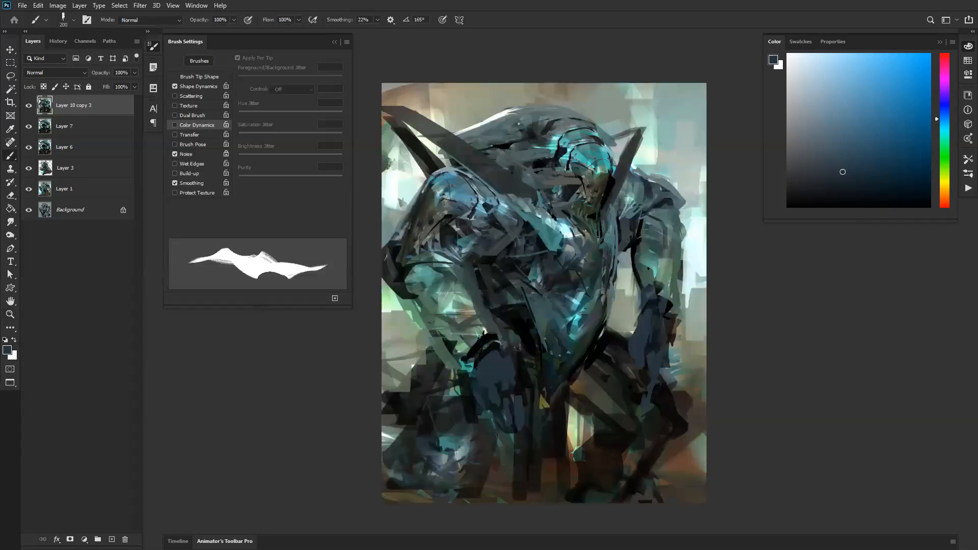
alt+click(430, 271)
mouse_move(431, 271)
mouse_down()
mouse_move(392, 293)
mouse_move(409, 314)
mouse_move(466, 310)
mouse_move(437, 305)
mouse_move(464, 367)
mouse_up()
key(bracketleft)
key(bracketleft)
key(bracketleft)
key(bracketleft)
key(bracketleft)
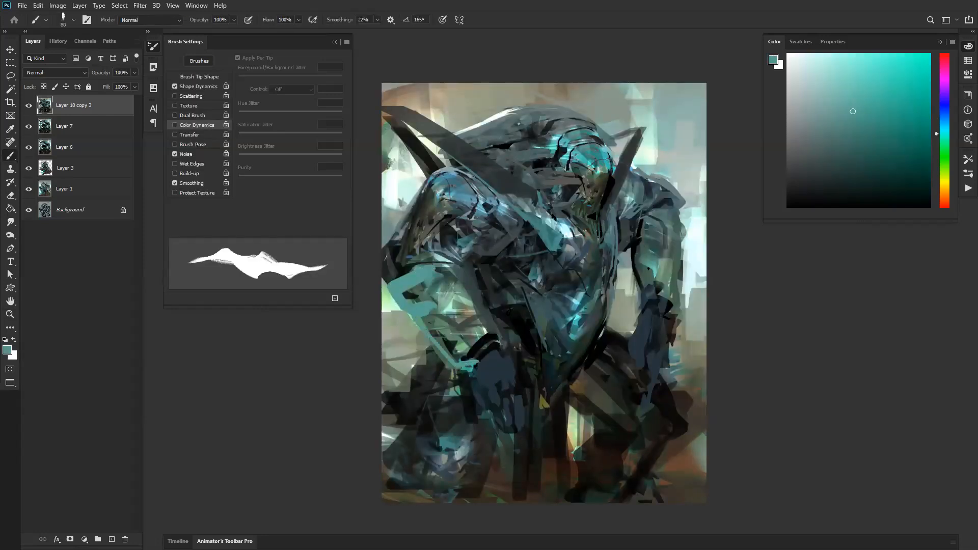
Step: Outline the far arm with a sampled grey-green line and rework the near forearm's edge, undoing the first teal arm stroke
drag(679, 218, 682, 286)
key(ctrl+z)
alt+click(676, 204)
mouse_move(677, 202)
mouse_down()
mouse_move(693, 235)
mouse_move(676, 323)
mouse_up()
drag(387, 289, 472, 367)
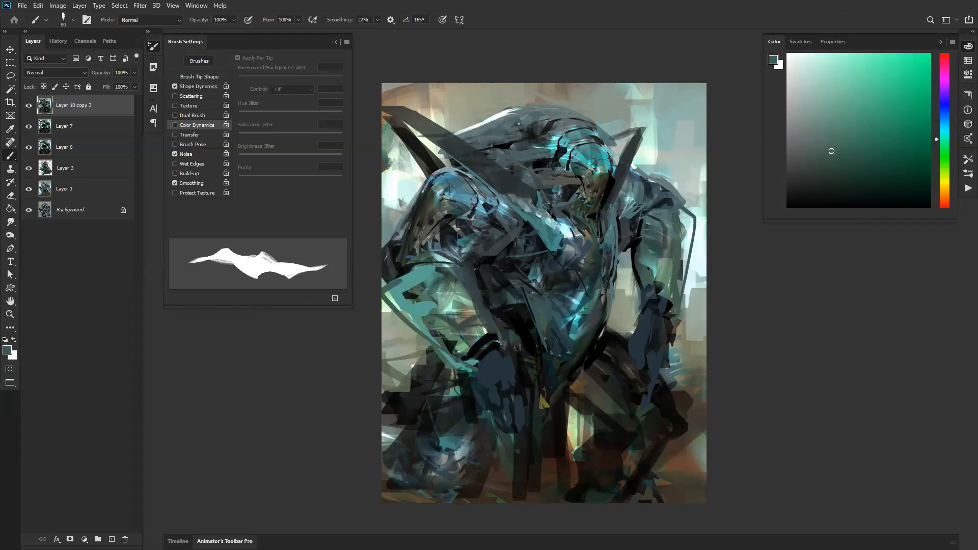
Step: Add black accents along the near arm's inner edge and a sampled pale green highlight beside them
key(d)
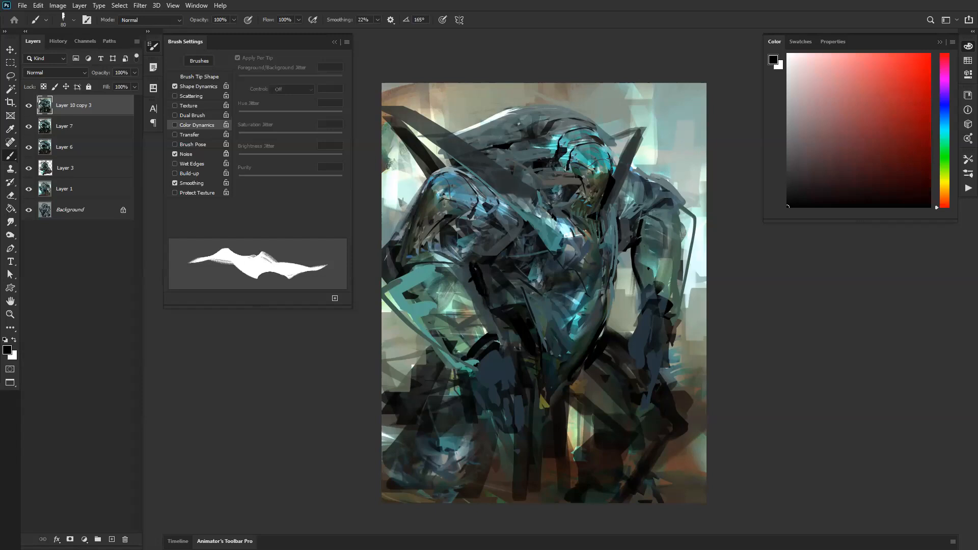
alt+click(488, 320)
alt+click(464, 297)
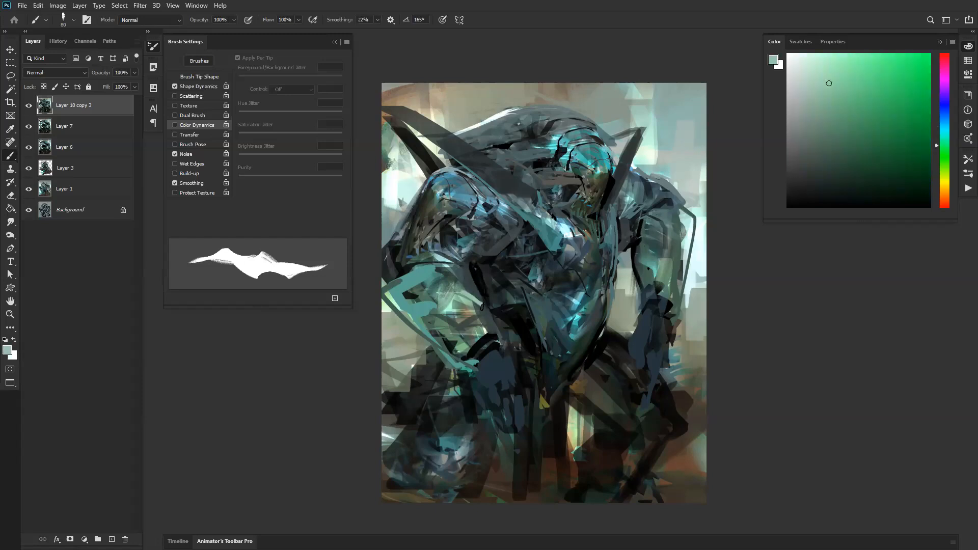
alt+click(442, 251)
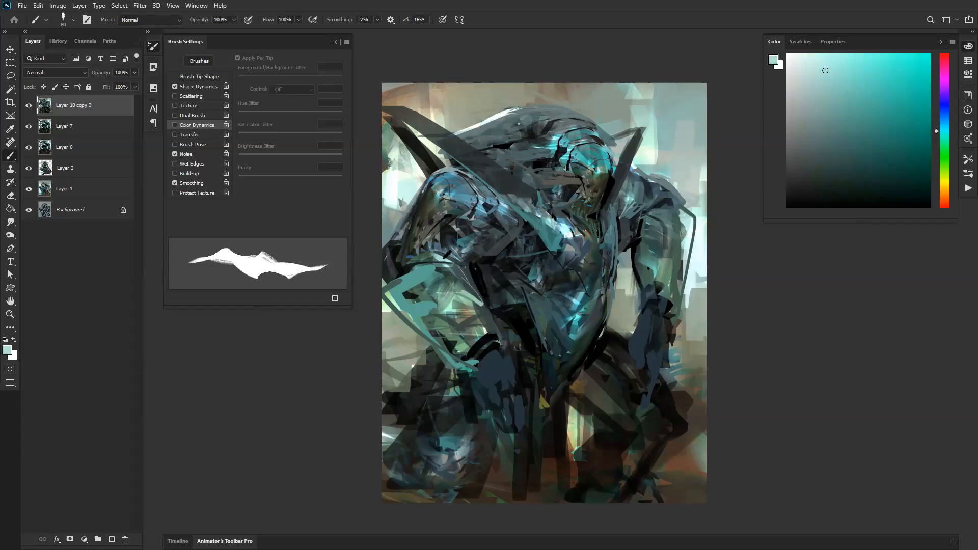
Step: Paint pale branching lines at the near elbow and edge the shoulder plate with sampled blue using the 50 px brush
drag(409, 262, 464, 275)
drag(431, 244, 462, 271)
drag(441, 244, 464, 280)
key(bracketleft)
alt+click(503, 203)
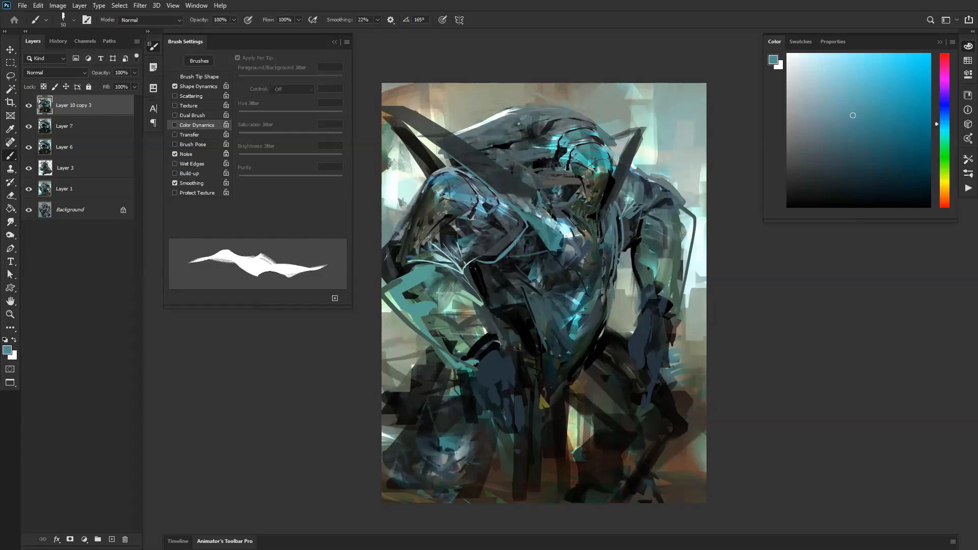
Step: Flip the canvas horizontally, enlarge the brush to 125 px and paint sampled dark green strokes on the far leg
key(z)
alt+click(598, 293)
click(562, 329)
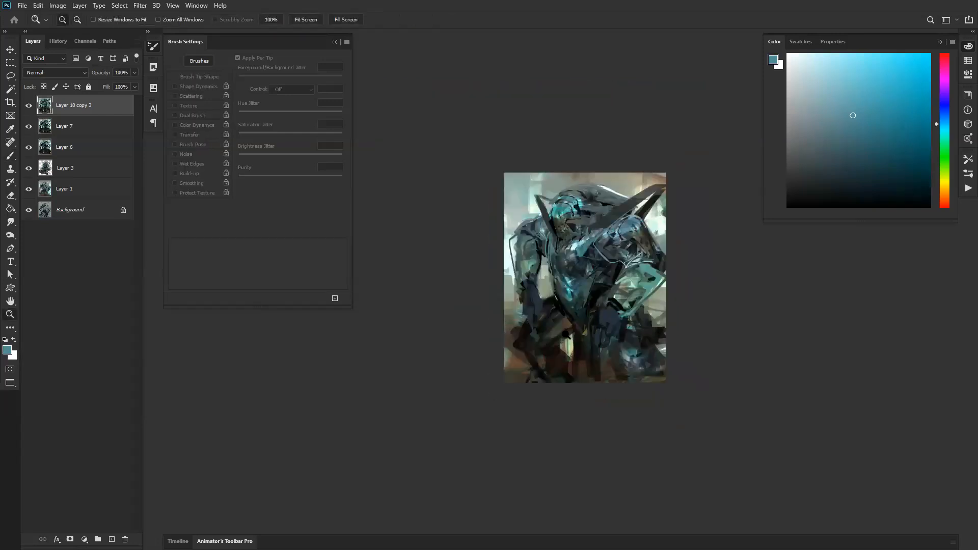
drag(563, 307, 513, 309)
key(b)
alt+click(511, 272)
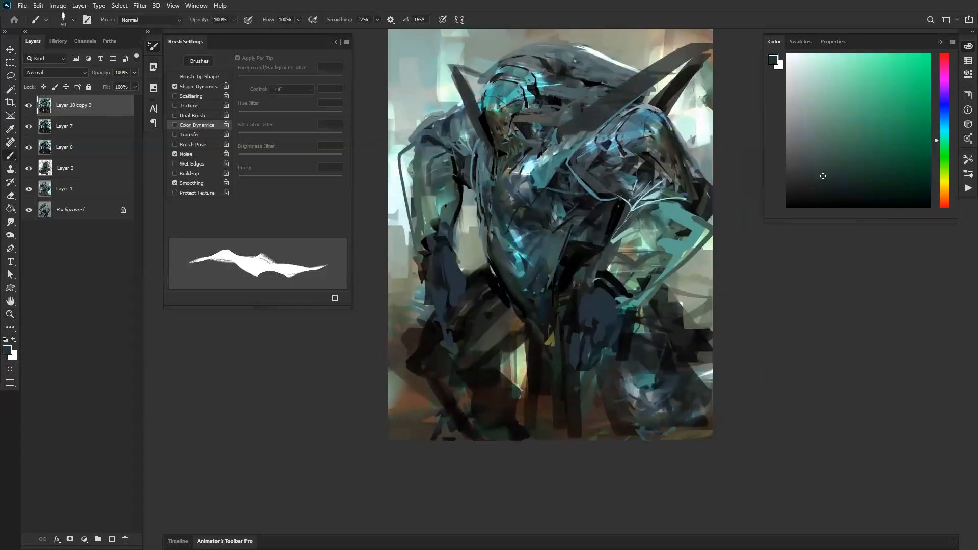
key(bracketright)
key(bracketright)
key(bracketright)
key(bracketright)
key(bracketright)
key(bracketright)
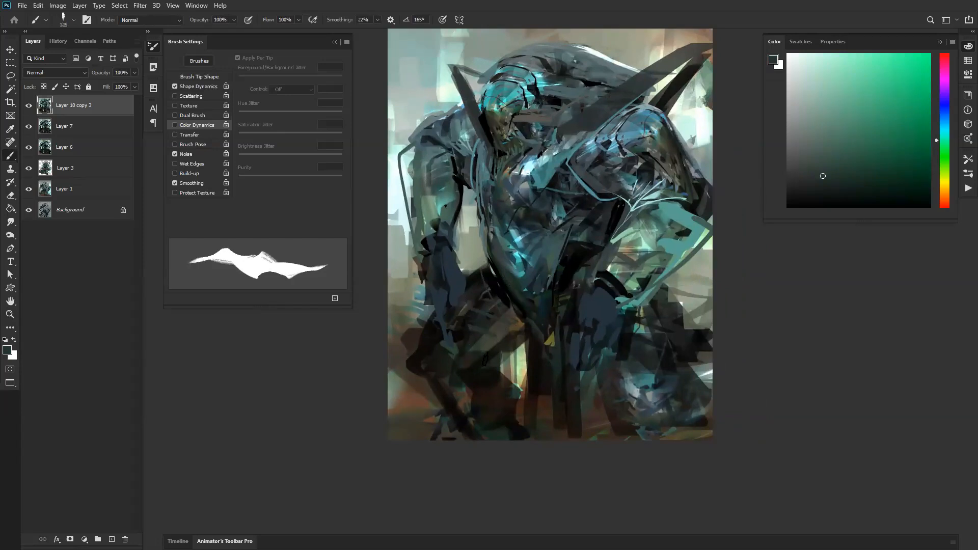
drag(429, 353, 410, 368)
alt+click(541, 393)
Step: Darken the lower part of the painting with repeated black transparent gradients at 10% opacity
key(g)
key(d)
drag(547, 427, 553, 274)
drag(555, 361, 559, 264)
drag(553, 357, 561, 233)
mouse_move(555, 369)
mouse_down()
mouse_move(564, 208)
mouse_move(549, 370)
mouse_up()
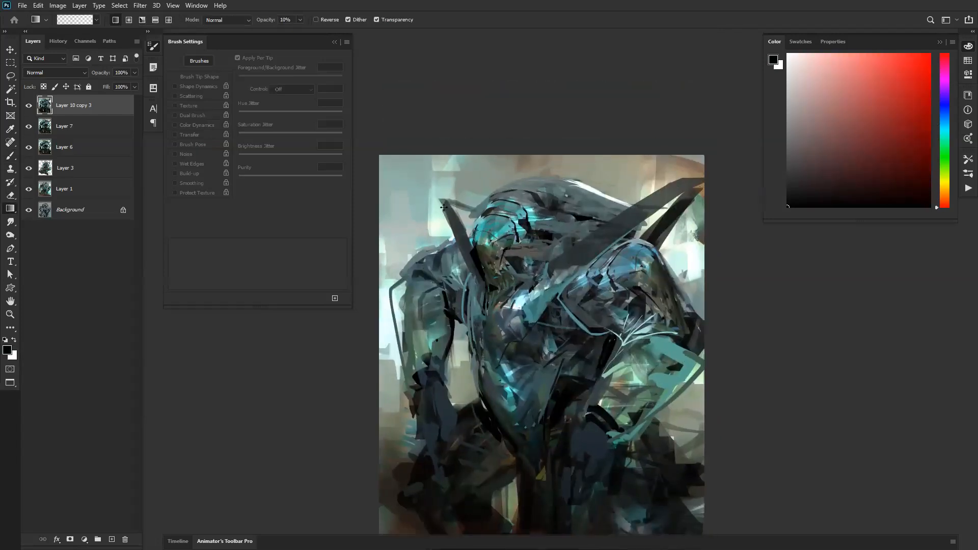
Step: Sample a light background tone and apply a 10% opacity gradient inward from the upper corner beside the far arm
alt+click(417, 178)
drag(396, 155, 500, 217)
ctrl+alt+click(531, 375)
ctrl+alt+click(531, 376)
Step: Flip the canvas horizontally and switch to the soft-edged 250 px brush from the Standard group
key(F2)
ctrl+click(560, 245)
ctrl+click(557, 249)
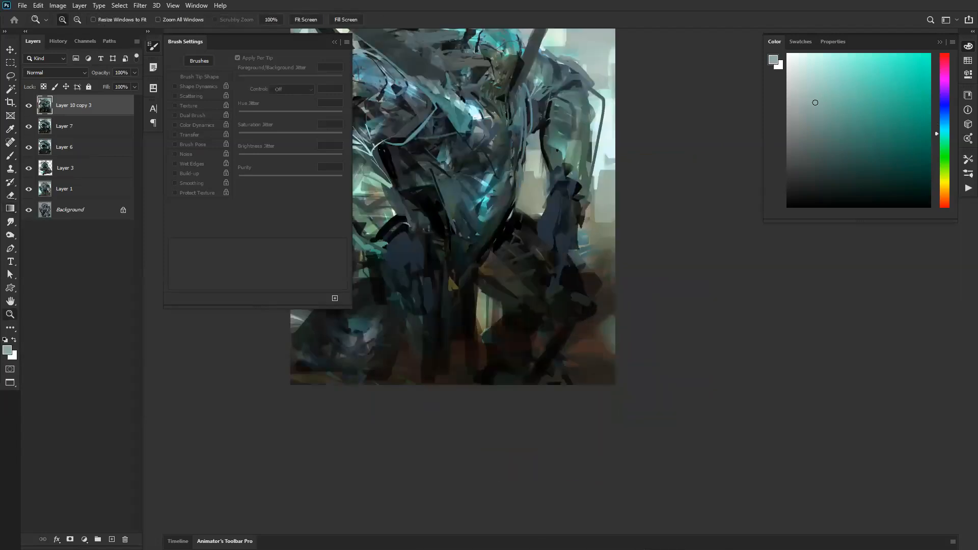
drag(556, 250, 657, 345)
key(b)
right_click(569, 258)
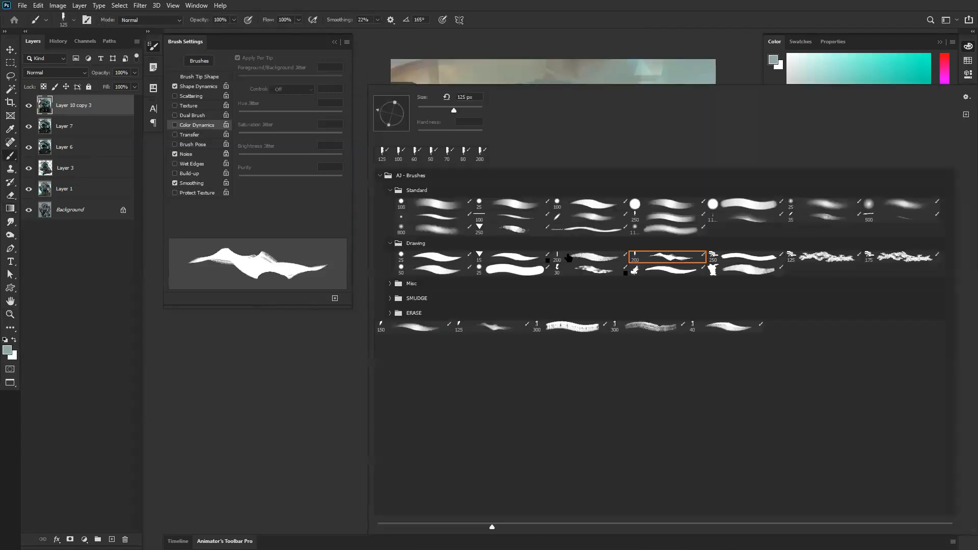
click(674, 221)
click(287, 415)
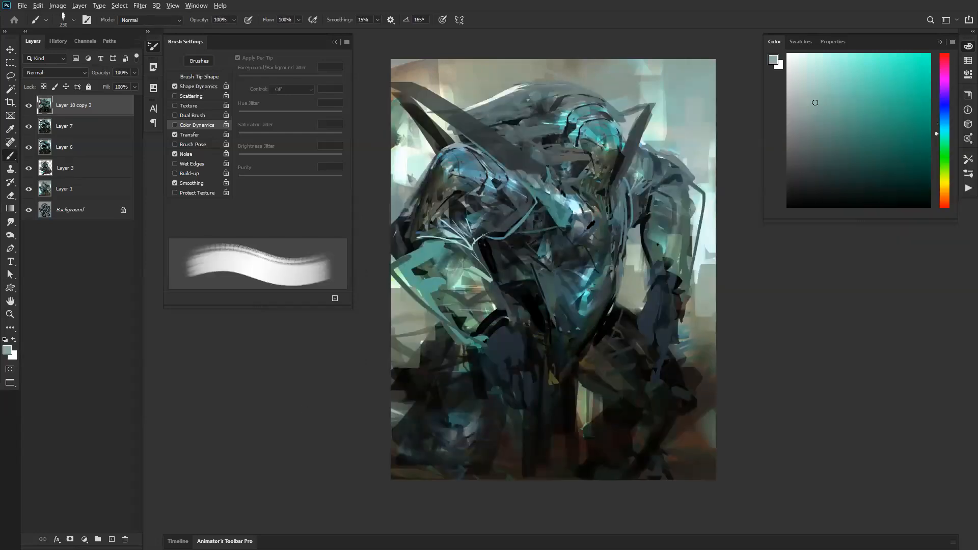
Step: Soften the middle of the torso with sampled grey-green strokes, undoing the first stroke and using a smaller brush
alt+click(557, 248)
drag(579, 233, 535, 261)
key(ctrl+z)
key([)
alt+click(599, 237)
mouse_move(594, 241)
mouse_down()
mouse_move(540, 267)
mouse_move(580, 264)
mouse_up()
Step: Reduce the brush to 150 px and paint sampled dark teal over the near upper arm
key([)
key([)
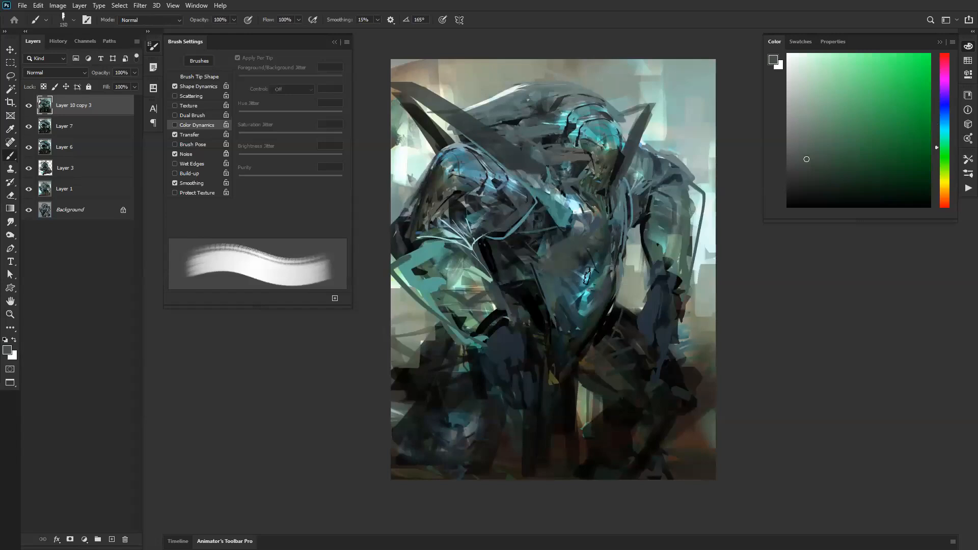
alt+click(456, 186)
mouse_move(455, 187)
mouse_down()
mouse_move(502, 216)
mouse_move(502, 232)
mouse_move(439, 242)
mouse_up()
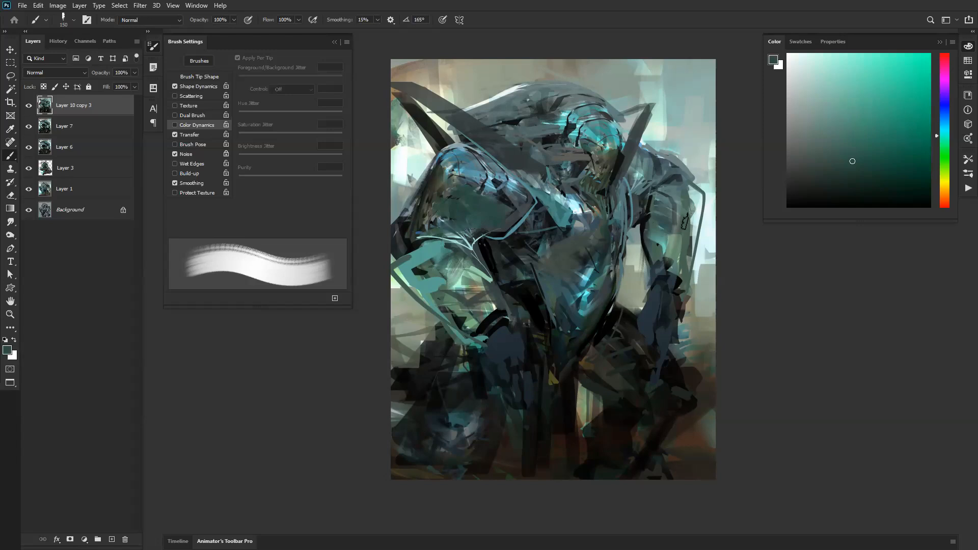
Step: Paint sampled grey-teal strokes along the head crest to simplify its surface
key(z)
alt+click(608, 285)
alt+click(608, 284)
click(607, 292)
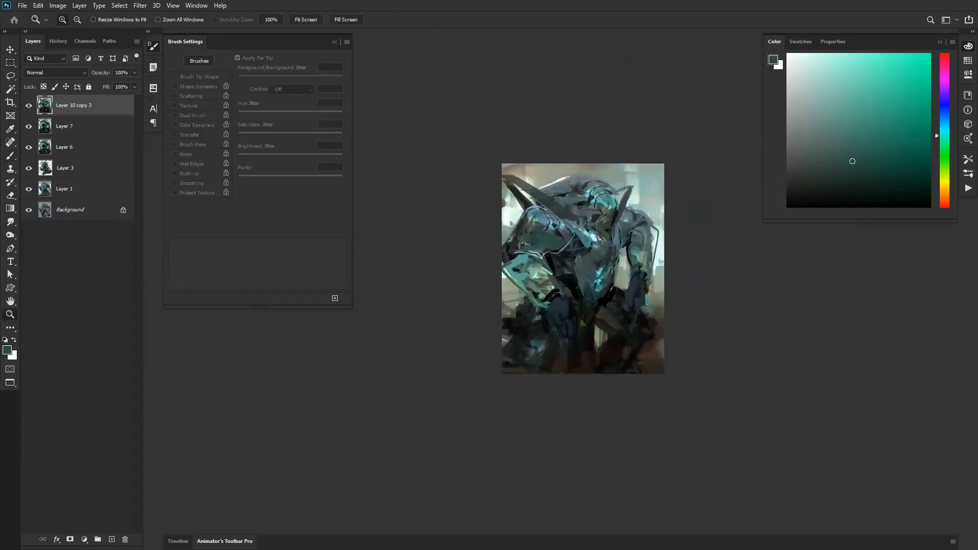
click(608, 269)
click(580, 265)
key(b)
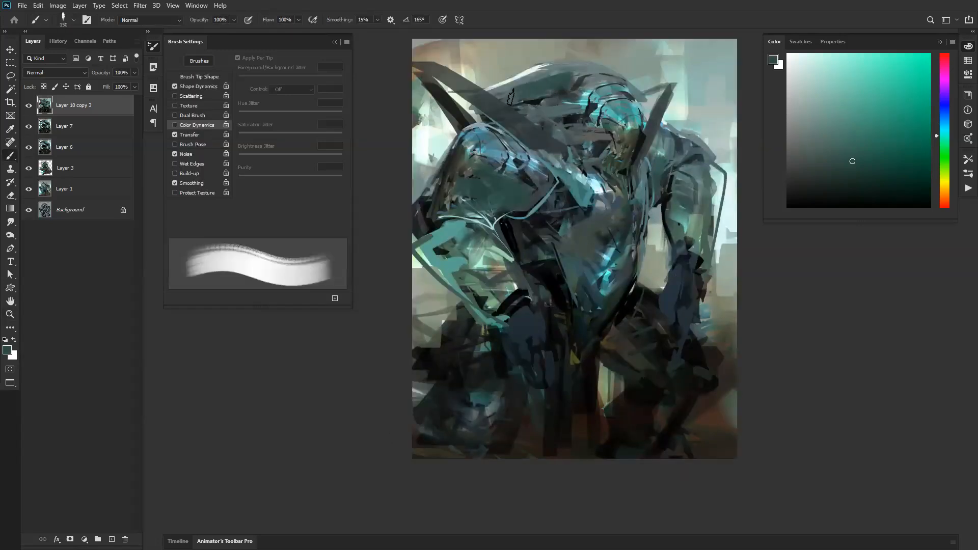
alt+click(545, 71)
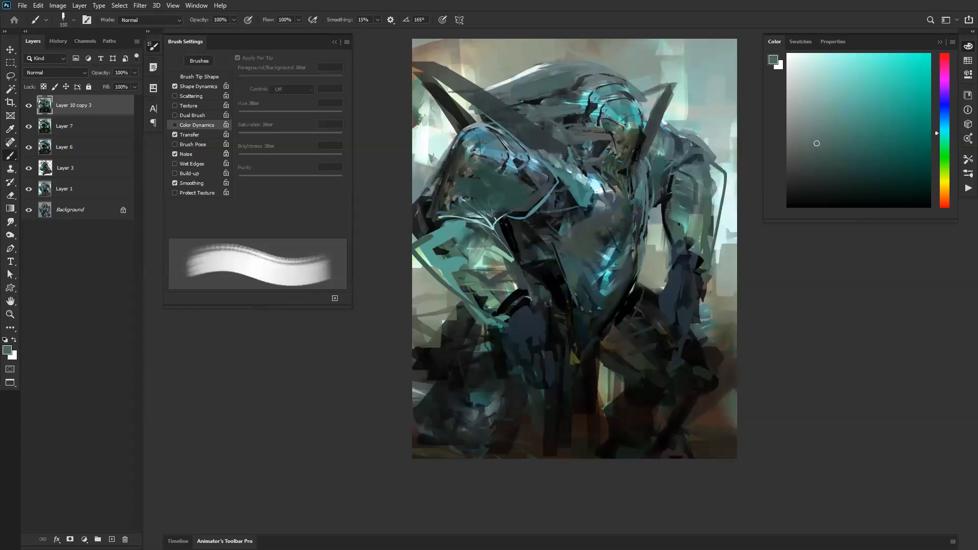
alt+click(570, 102)
alt+click(570, 99)
drag(582, 98, 537, 105)
Step: Blend the crest's lower edge above the near shoulder with sampled dark blue-grey and grey strokes
alt+click(558, 125)
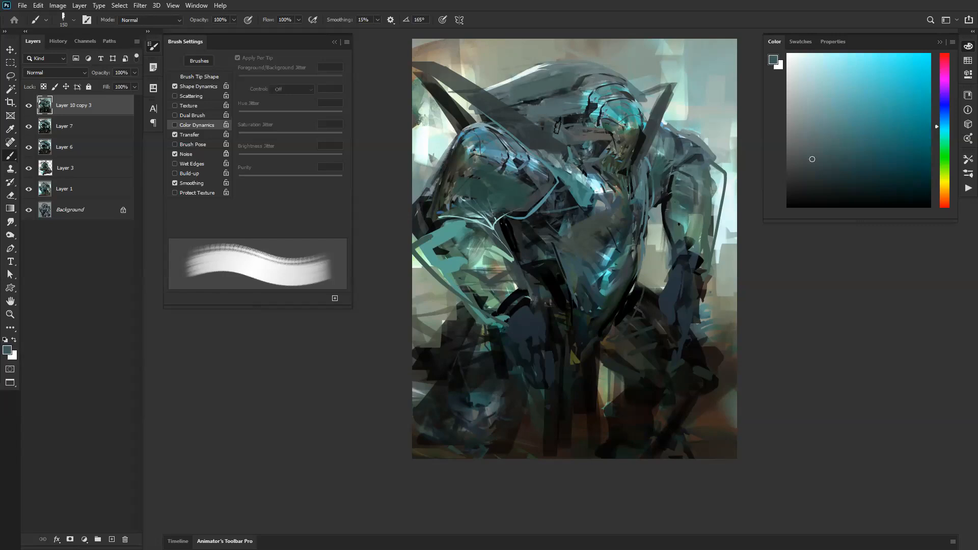
alt+click(549, 112)
drag(589, 97, 505, 102)
alt+click(517, 96)
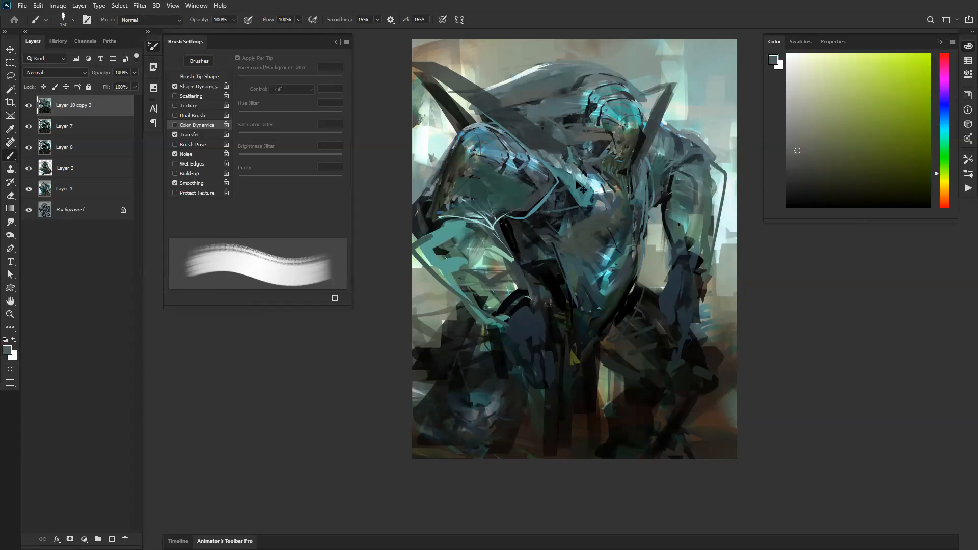
Step: Switch to the Mixer Brush and duplicate Layer 10 copy 3
key(shift+b)
key(shift+b)
key(shift+b)
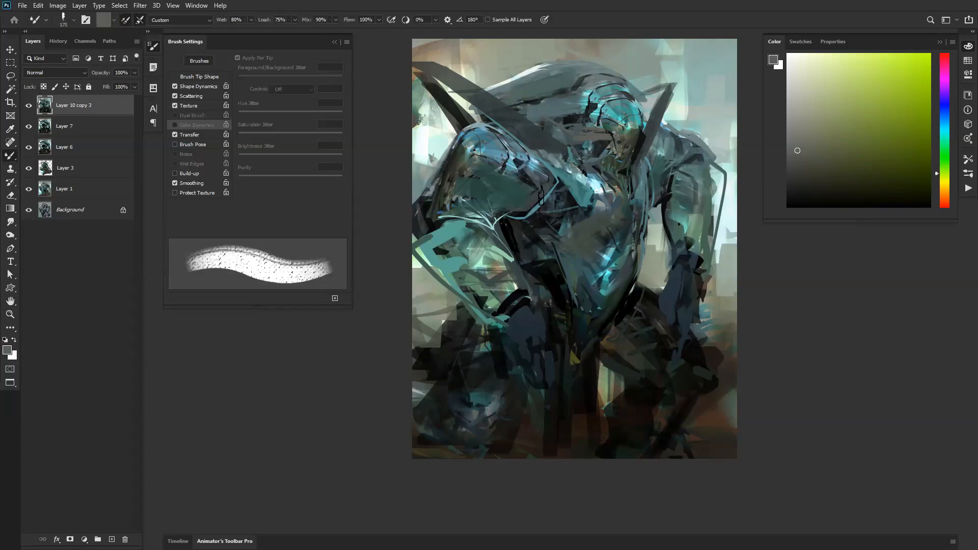
drag(525, 215, 477, 266)
ctrl+click(479, 267)
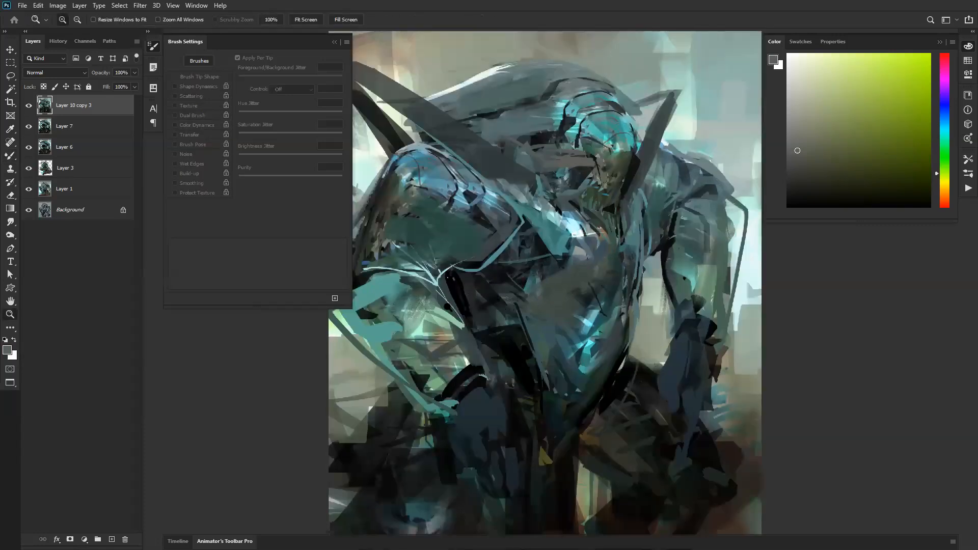
key(f)
key(f)
key(f)
key(ctrl+j)
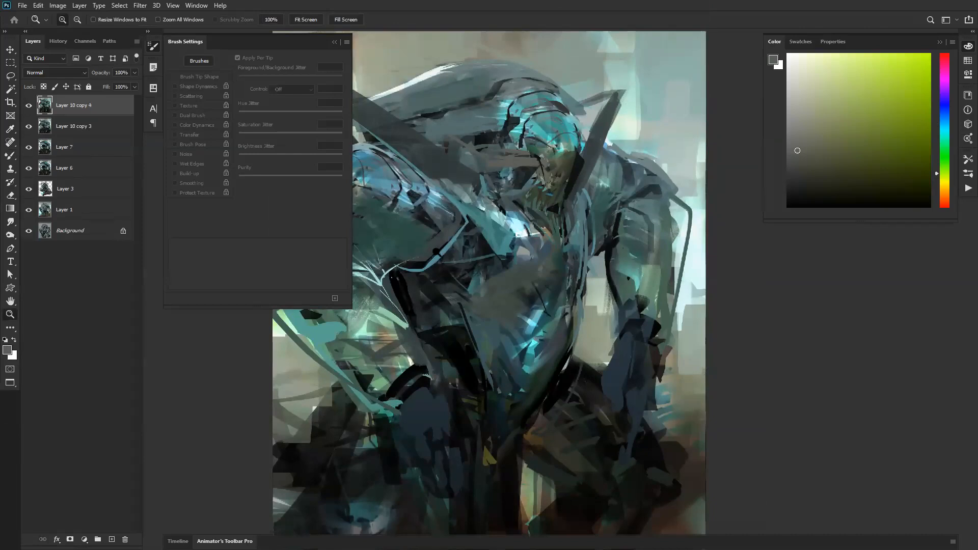
Step: Enlarge the Mixer Brush to 250 px and blend the near upper arm and forearm, undoing the last stroke
mouse_move(418, 235)
mouse_down()
mouse_move(572, 171)
mouse_move(549, 201)
mouse_up()
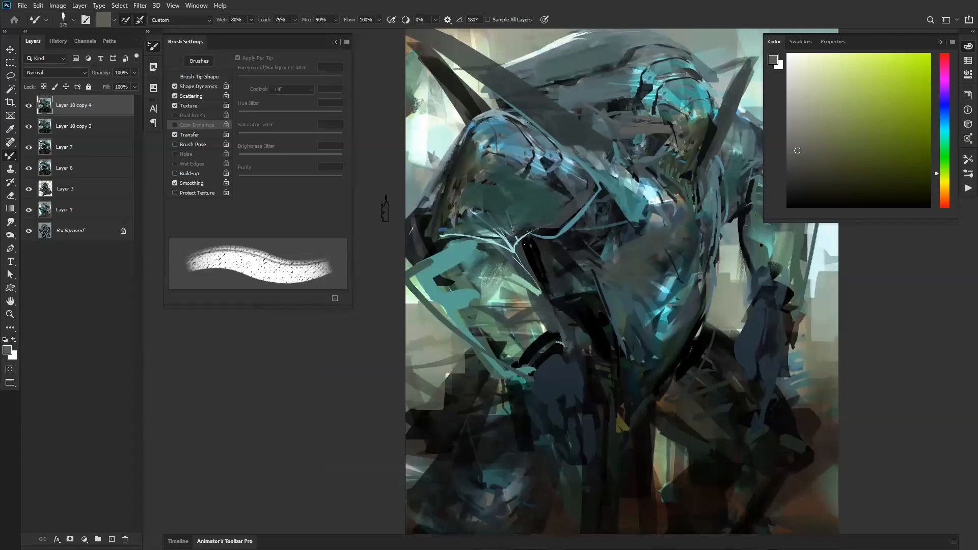
key(bracketright)
key(bracketright)
scroll(521, 209, up, 1)
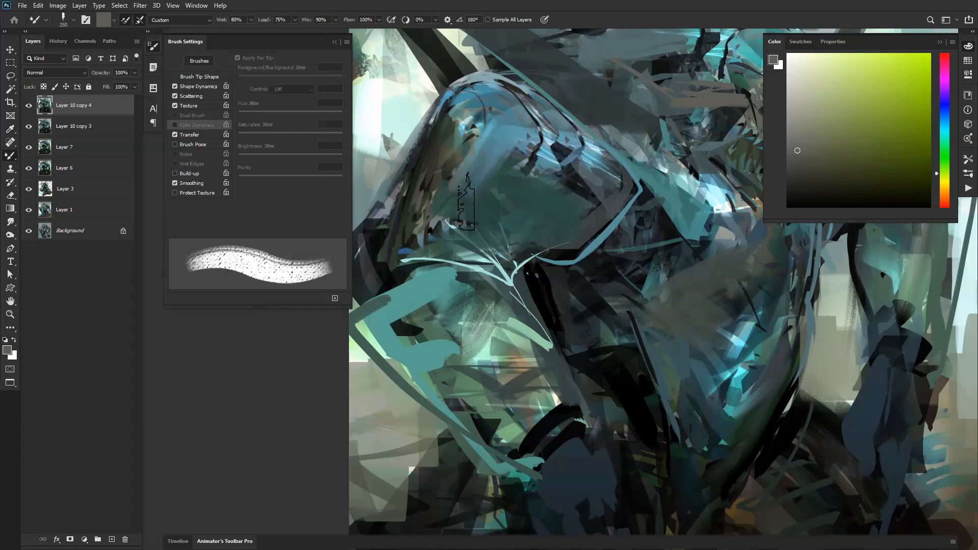
mouse_move(449, 232)
mouse_down()
mouse_move(416, 268)
mouse_move(404, 311)
mouse_up()
mouse_move(406, 325)
mouse_down()
mouse_move(412, 360)
mouse_move(473, 421)
mouse_move(501, 422)
mouse_move(562, 379)
mouse_move(620, 401)
mouse_move(681, 399)
mouse_move(743, 367)
mouse_move(764, 321)
mouse_move(749, 283)
mouse_move(729, 273)
mouse_move(712, 289)
mouse_up()
key(ctrl+z)
Step: Try smoothing the near shoulder and upper arm with the Smudge tool at 25% strength and undo the strokes
key(r)
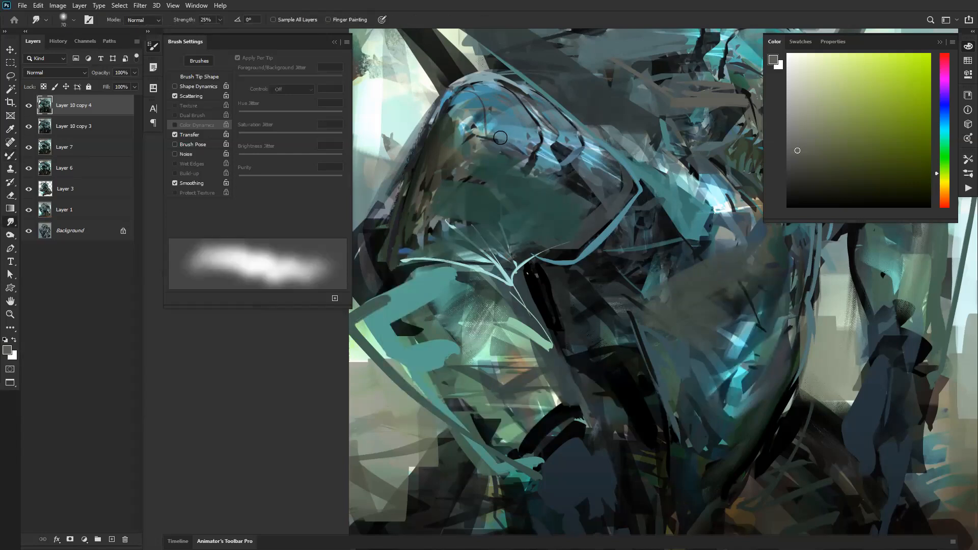
mouse_move(492, 133)
mouse_down()
mouse_move(512, 141)
mouse_move(466, 192)
mouse_move(447, 234)
mouse_move(518, 211)
mouse_up()
drag(576, 219, 593, 183)
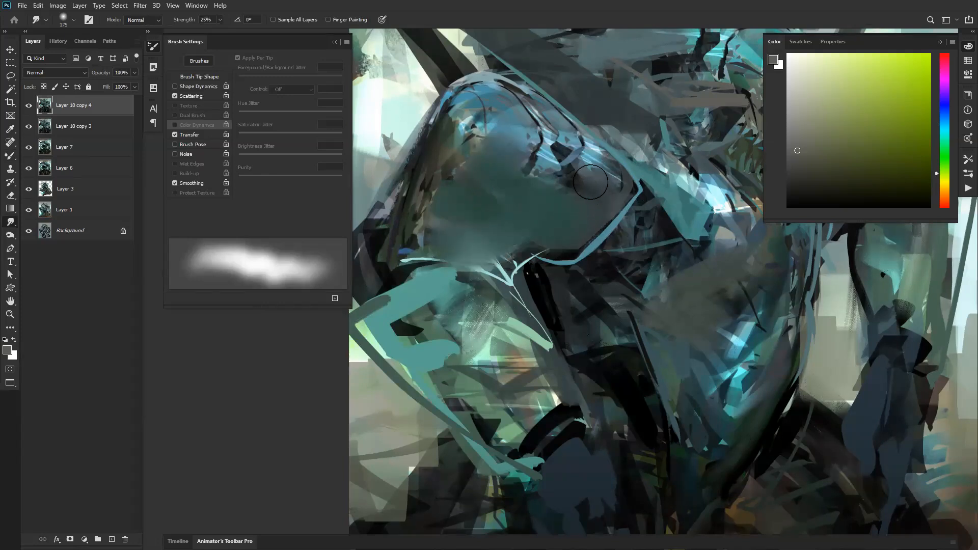
key(ctrl+z)
key(ctrl+z)
key(ctrl+z)
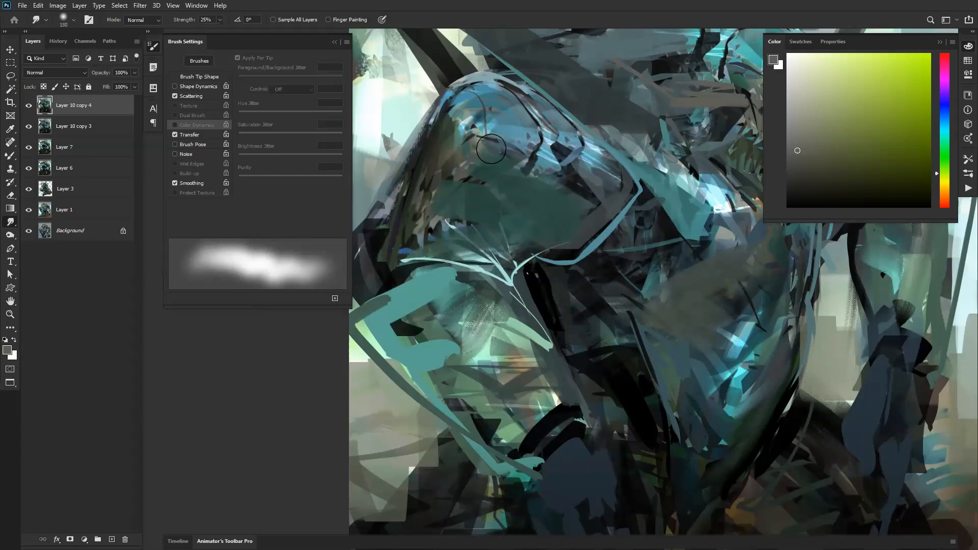
Step: Enlarge the Mixer Brush to 700 px and try blending broad strokes across the near shoulder plate
key(b)
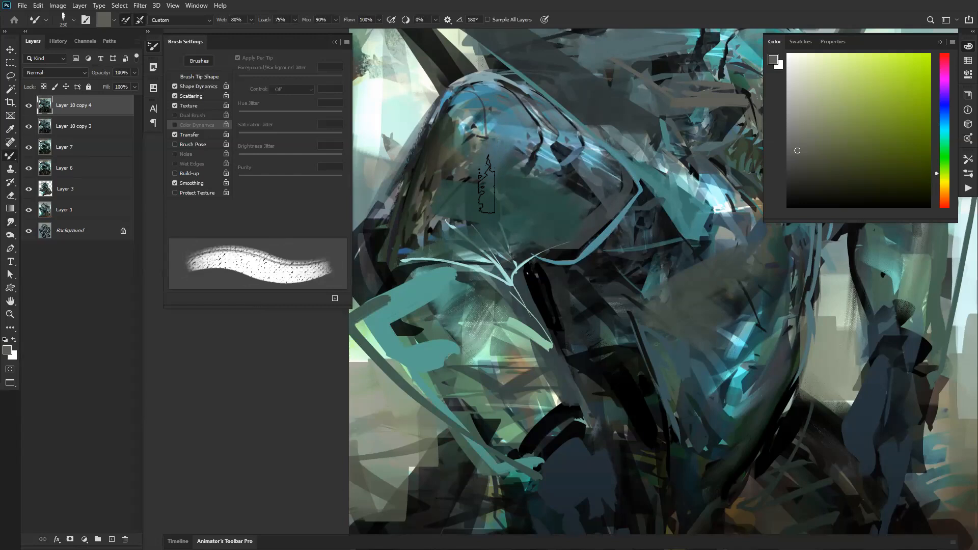
key(bracketright)
key(bracketright)
key(bracketright)
key(bracketright)
key(bracketright)
drag(561, 173, 502, 219)
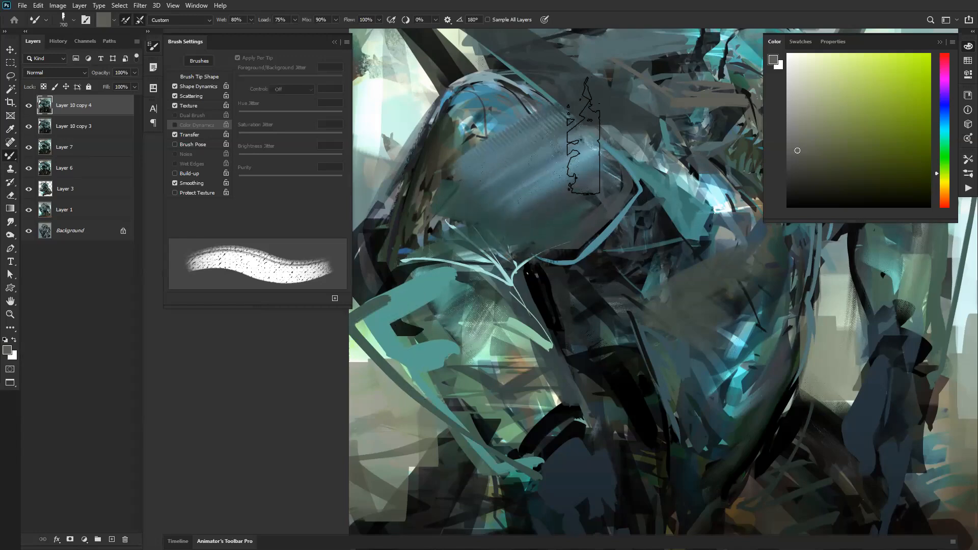
key(ctrl+z)
key(ctrl+shift+z)
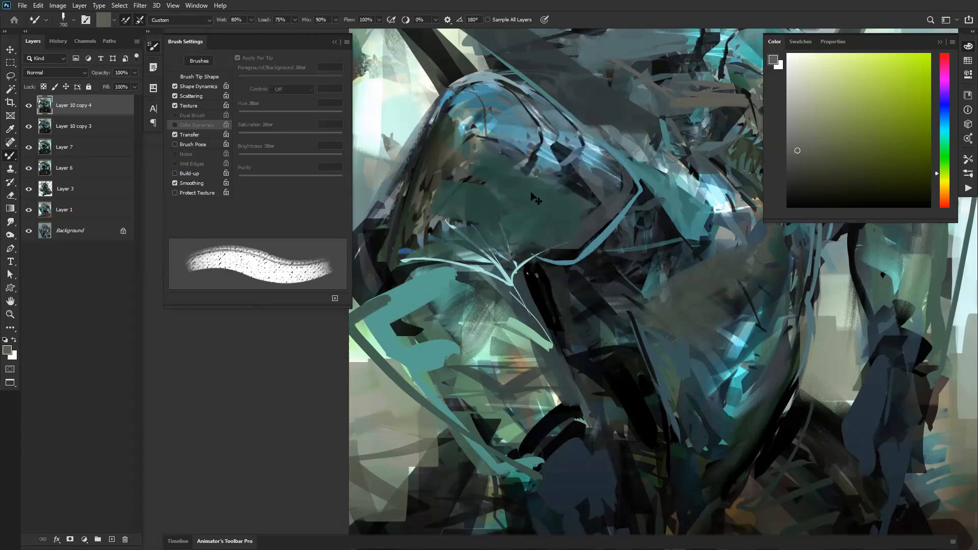
Step: Try the 500 px and 175 px brushes from the SMUDGE group on the near shoulder plate
right_click(495, 204)
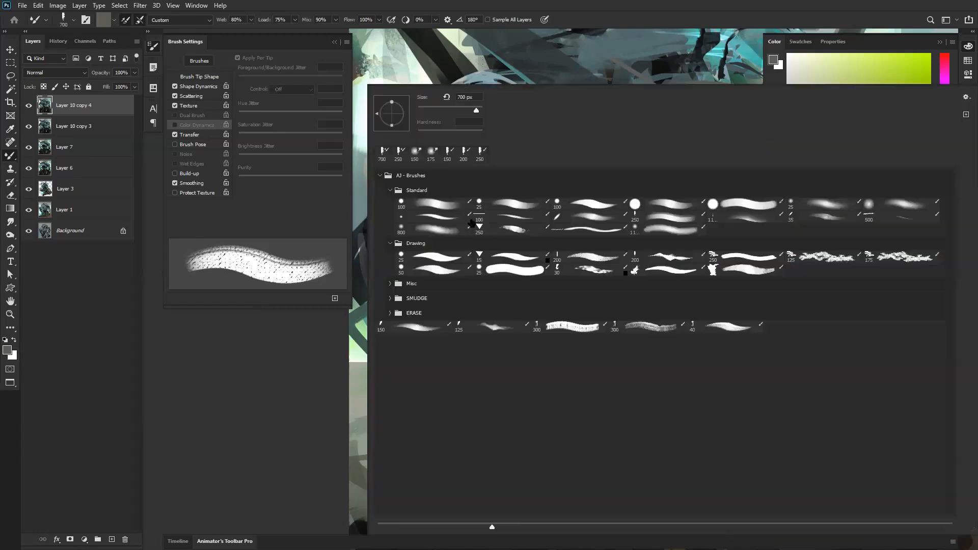
click(390, 298)
click(513, 311)
key(Return)
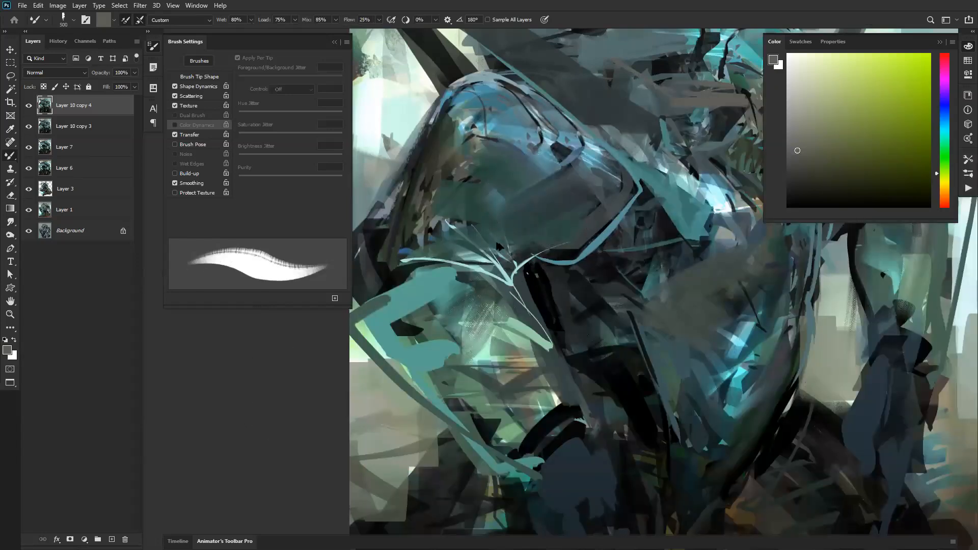
right_click(509, 214)
click(591, 312)
key(Return)
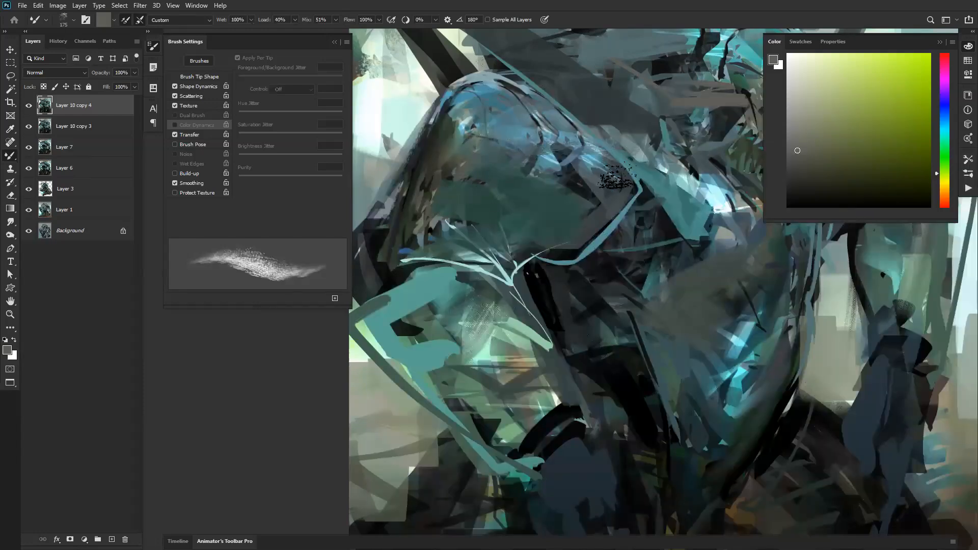
Step: Try blending the near shoulder plate with the soft 150 px SMUDGE brush, enlarging it to 200 px
right_click(579, 199)
click(673, 311)
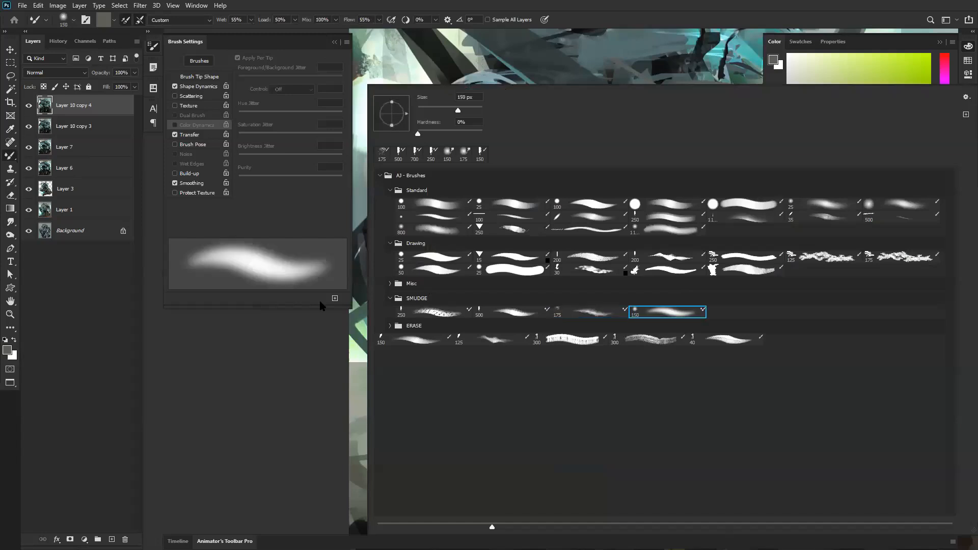
key(Return)
mouse_move(502, 133)
mouse_down()
mouse_move(489, 163)
mouse_move(501, 165)
mouse_move(504, 192)
mouse_move(542, 214)
mouse_move(521, 216)
mouse_move(518, 218)
mouse_up()
key(bracketright)
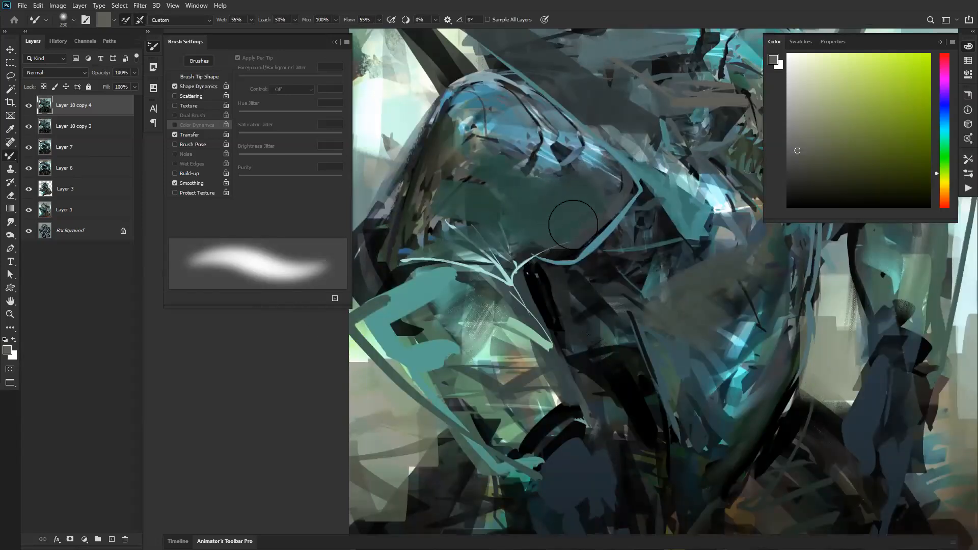
Step: Review the head, crest and whole figure, comparing the Smudge tool with the Mixer Brush
key(space)
mouse_move(631, 48)
mouse_down()
mouse_move(509, 205)
mouse_move(473, 203)
mouse_move(559, 187)
mouse_up()
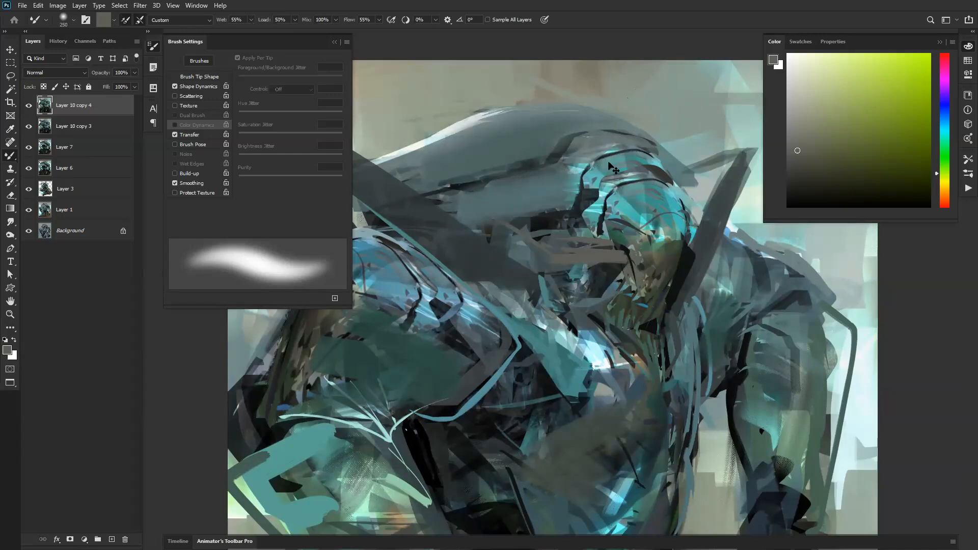
drag(505, 266, 580, 209)
alt+click(562, 238)
alt+click(561, 238)
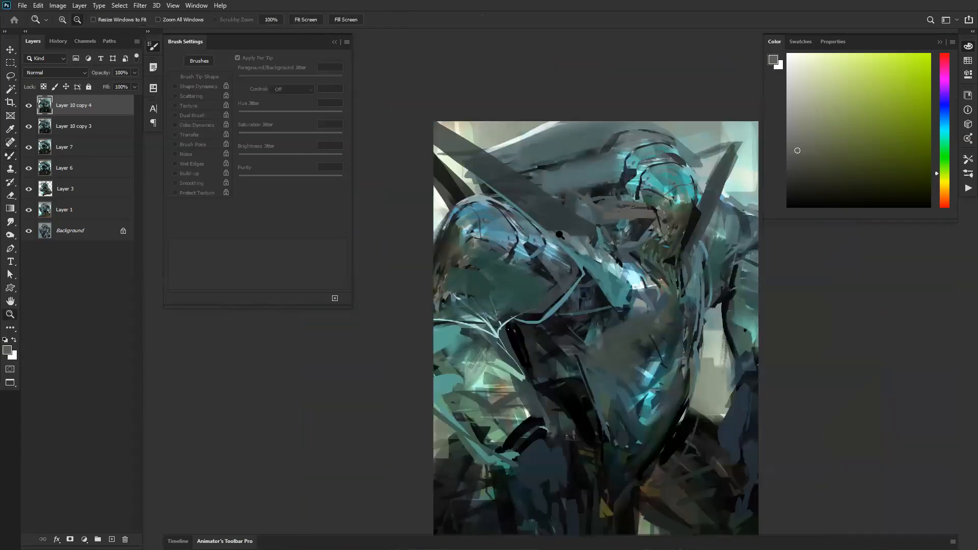
alt+click(562, 238)
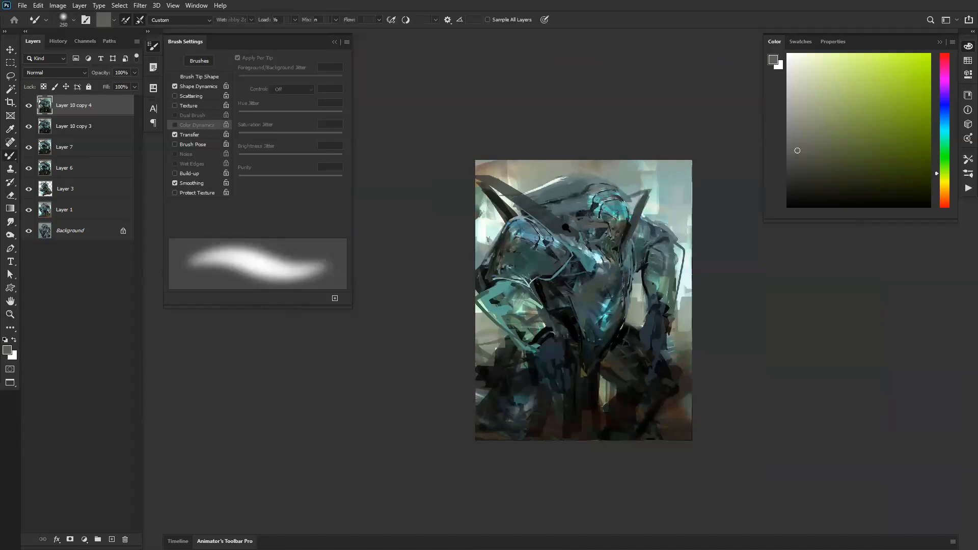
ctrl+click(565, 231)
ctrl+click(564, 231)
key(r)
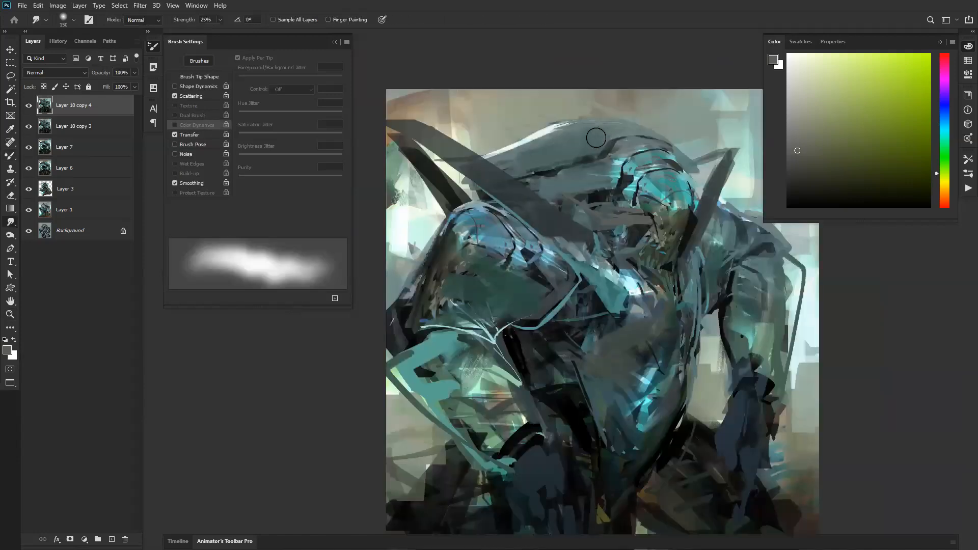
key(b)
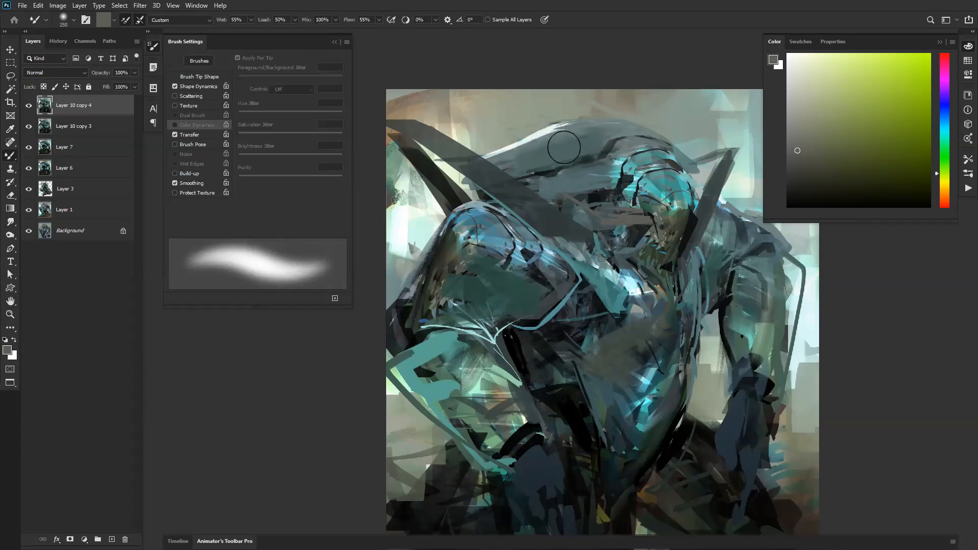
Step: Try a stroke over the crest using the textured 250 px SMUDGE brush with the Dry mixer preset, and undo it
right_click(489, 201)
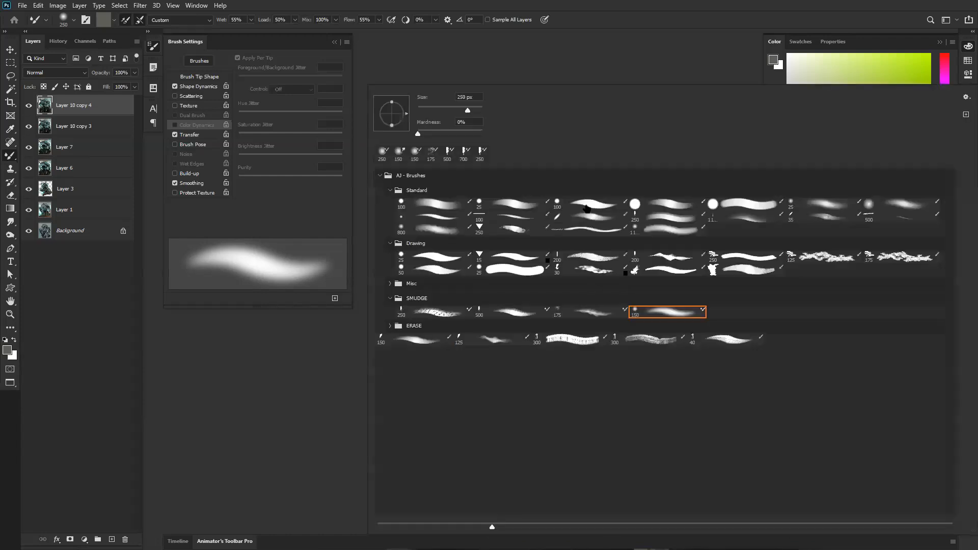
click(431, 310)
click(483, 62)
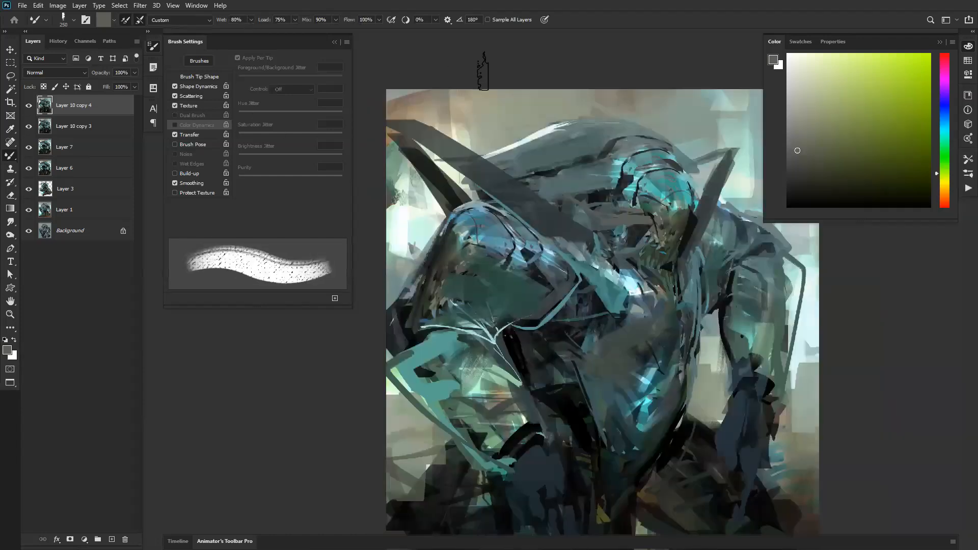
click(194, 22)
click(170, 45)
mouse_move(617, 157)
mouse_down()
mouse_move(508, 173)
mouse_move(664, 139)
mouse_move(599, 114)
mouse_move(584, 137)
mouse_up()
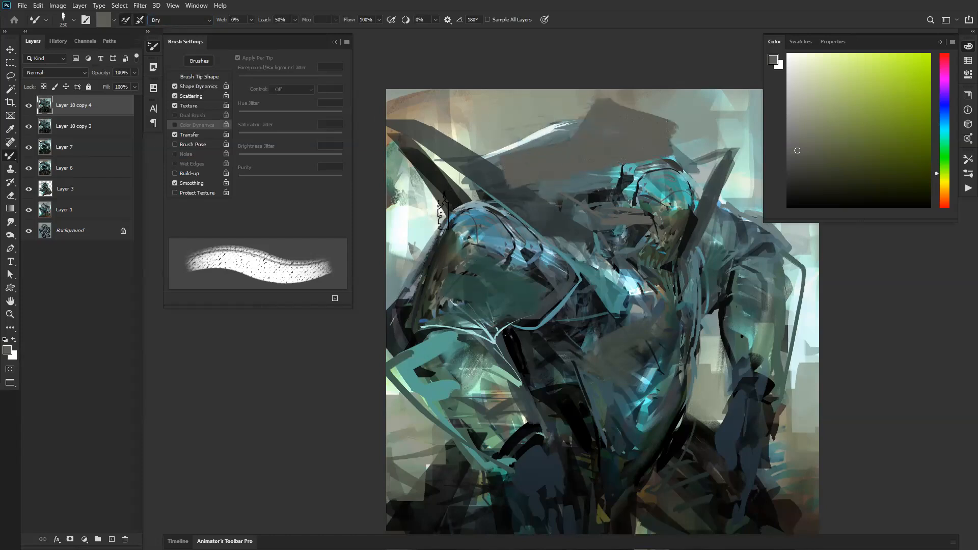
key(ctrl+z)
Step: Test more Dry strokes of the loaded gray over the crest and the near shoulder plate, undoing each one
mouse_move(614, 109)
mouse_down()
mouse_move(537, 181)
mouse_move(632, 127)
mouse_move(458, 118)
mouse_move(456, 208)
mouse_up()
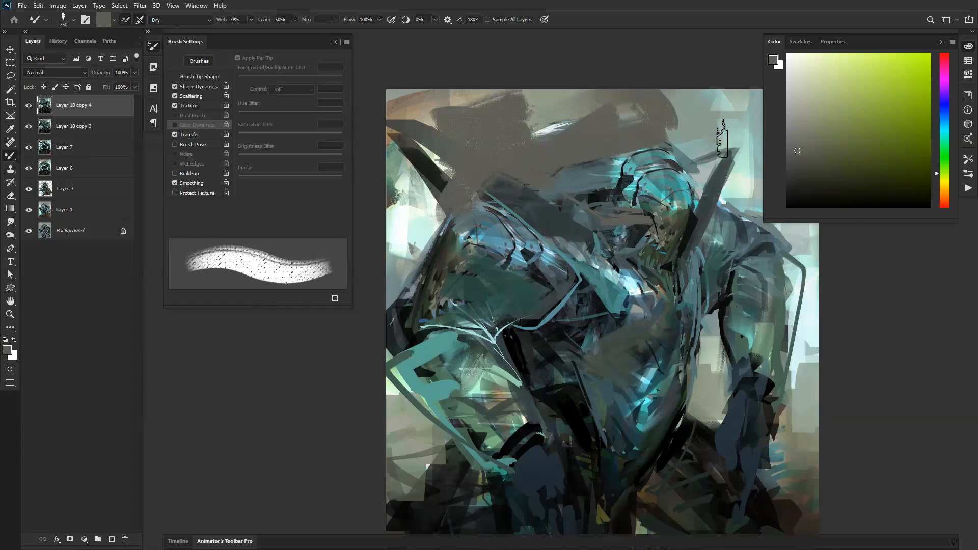
key(ctrl+z)
key(ctrl+z)
mouse_move(497, 225)
mouse_down()
mouse_move(443, 316)
mouse_move(502, 263)
mouse_move(483, 344)
mouse_up()
key(ctrl+z)
mouse_move(512, 252)
mouse_down()
mouse_move(441, 305)
mouse_move(521, 271)
mouse_move(558, 275)
mouse_up()
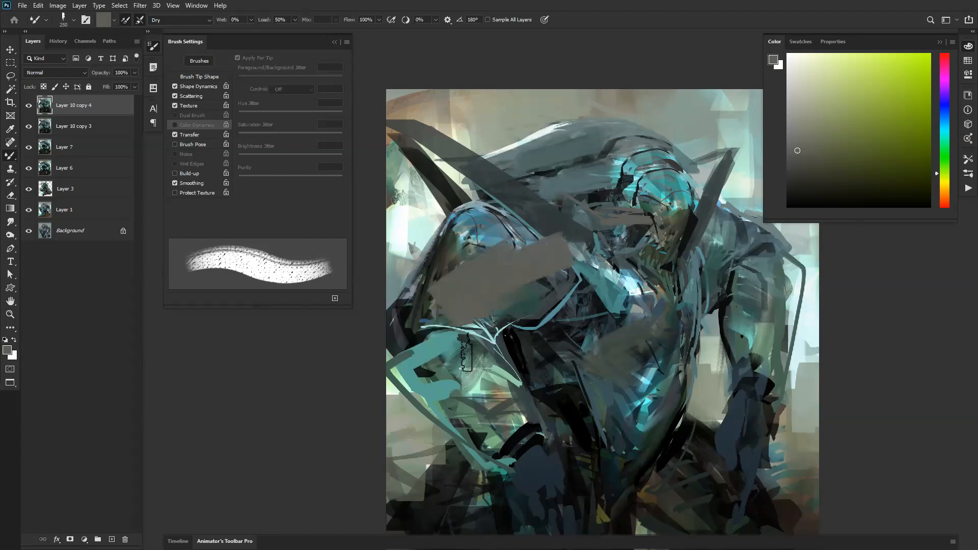
key(ctrl+z)
mouse_move(510, 239)
mouse_down()
mouse_move(446, 310)
mouse_move(510, 219)
mouse_up()
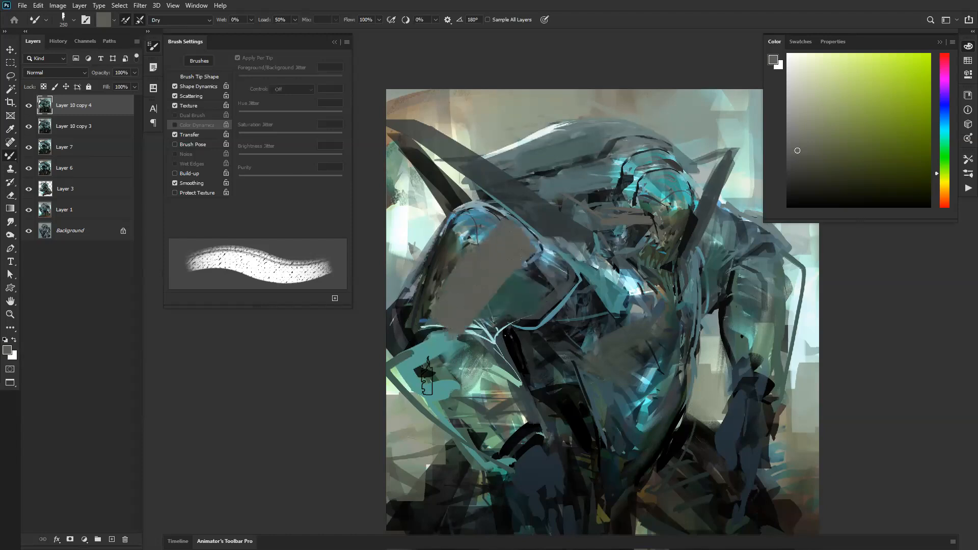
key(ctrl+z)
Step: Load the brush with paint sampled from the shoulder and head, test Dry strokes over the arm and crest, and undo them
alt+click(494, 240)
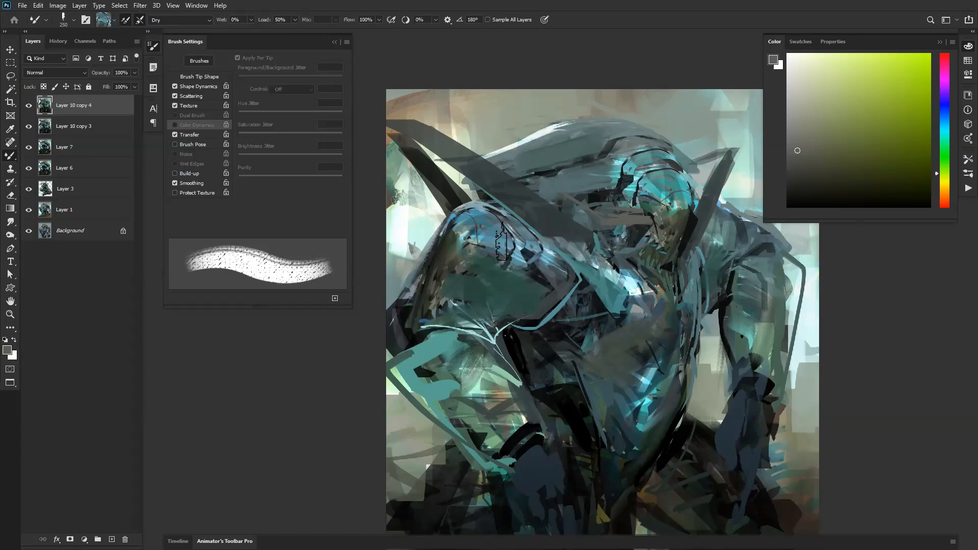
mouse_move(494, 240)
mouse_down()
mouse_move(417, 353)
mouse_move(417, 405)
mouse_up()
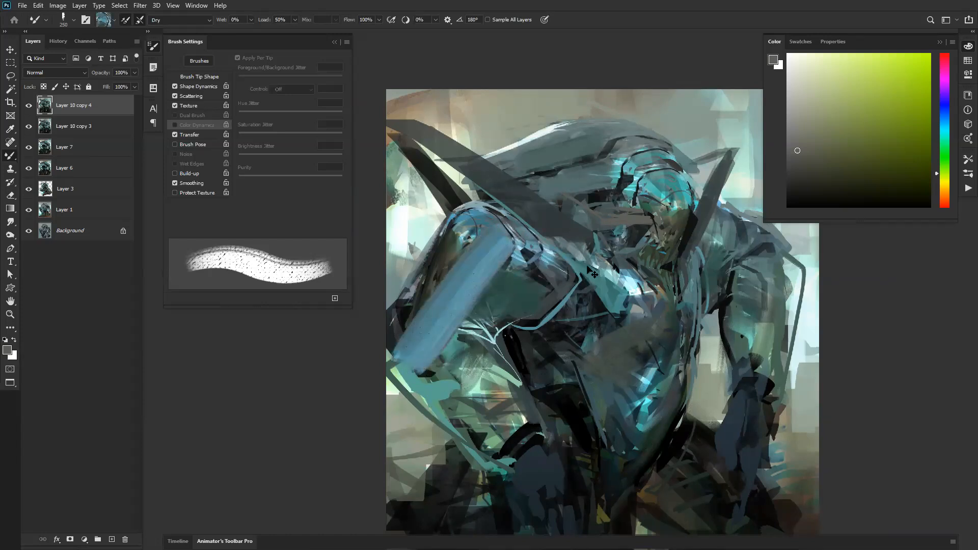
key(ctrl+z)
alt+click(631, 163)
mouse_move(553, 186)
mouse_down()
mouse_move(665, 172)
mouse_move(698, 110)
mouse_move(556, 140)
mouse_move(504, 224)
mouse_up()
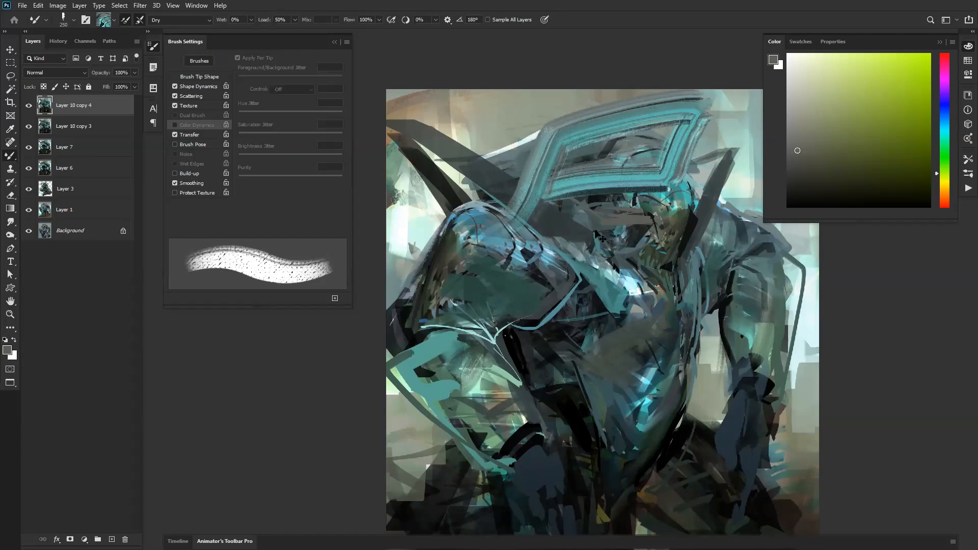
key(ctrl+z)
mouse_move(648, 166)
mouse_down()
mouse_move(497, 194)
mouse_move(622, 99)
mouse_move(671, 150)
mouse_up()
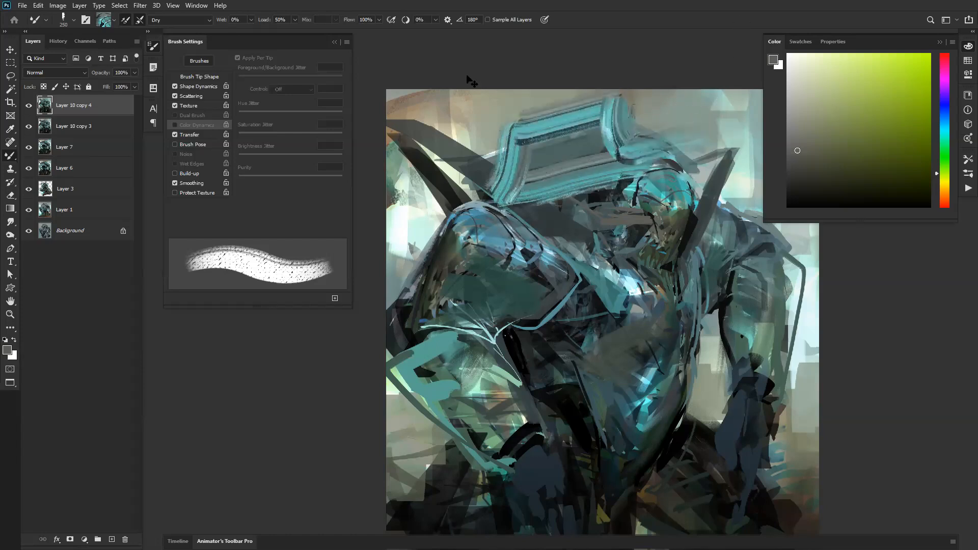
key(ctrl+z)
Step: Test the Dry, Light Load and Dry, Heavy Load presets with strokes over the crest
click(199, 22)
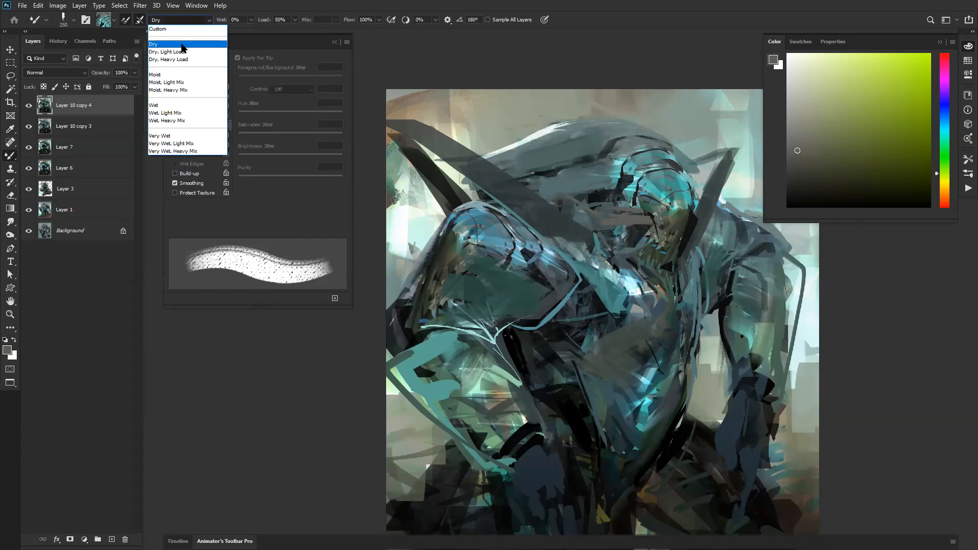
click(182, 46)
drag(620, 151, 484, 209)
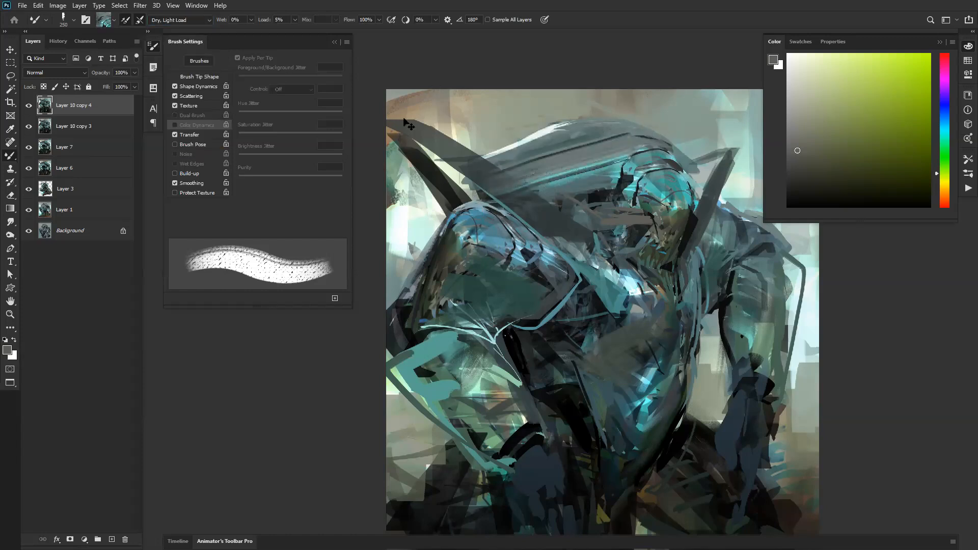
click(175, 20)
click(175, 57)
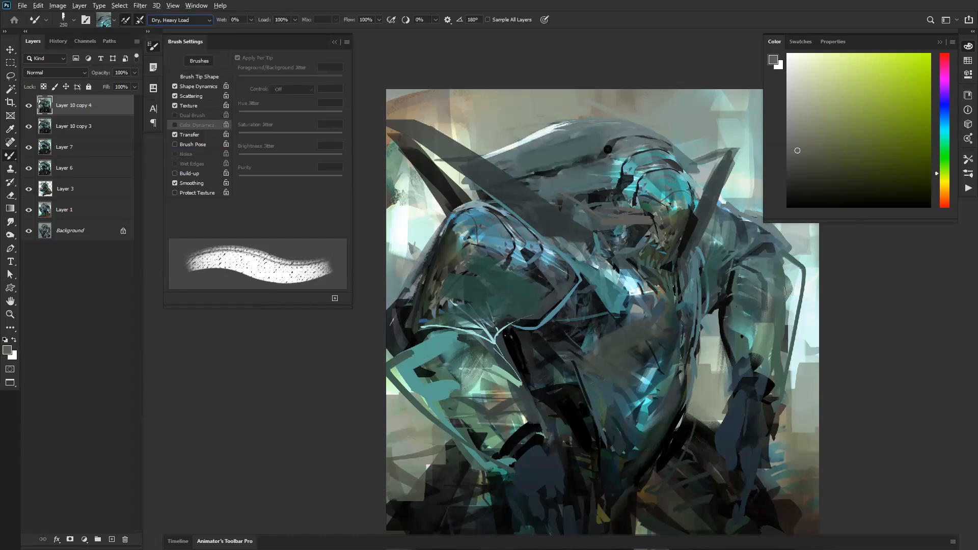
mouse_move(642, 140)
mouse_down()
mouse_move(513, 169)
mouse_move(472, 292)
mouse_move(453, 438)
mouse_move(536, 454)
mouse_move(682, 259)
mouse_move(551, 227)
mouse_move(627, 100)
mouse_move(470, 171)
mouse_move(515, 256)
mouse_move(574, 290)
mouse_move(625, 295)
mouse_move(649, 367)
mouse_move(812, 326)
mouse_move(568, 349)
mouse_move(604, 372)
mouse_move(635, 439)
mouse_move(537, 471)
mouse_move(470, 398)
mouse_move(633, 277)
mouse_move(611, 174)
mouse_move(713, 90)
mouse_move(691, 229)
mouse_move(549, 242)
mouse_move(504, 122)
mouse_move(503, 140)
mouse_move(410, 226)
mouse_move(521, 316)
mouse_move(512, 250)
mouse_move(519, 331)
mouse_move(724, 294)
mouse_move(666, 181)
mouse_move(643, 274)
mouse_move(587, 320)
mouse_move(535, 299)
mouse_move(611, 351)
mouse_move(613, 322)
mouse_move(491, 280)
mouse_move(611, 232)
mouse_move(540, 207)
mouse_move(542, 301)
mouse_move(509, 291)
mouse_move(594, 246)
mouse_up()
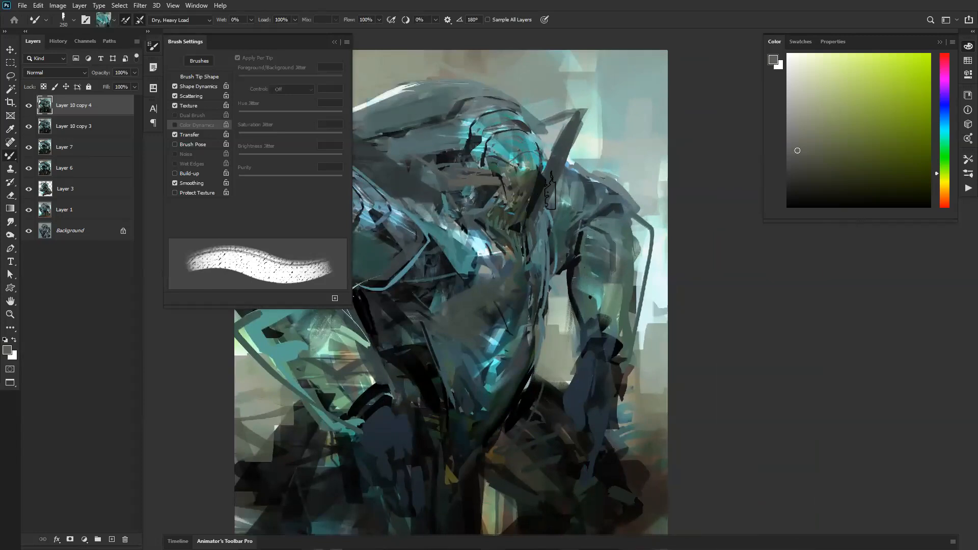
Step: Set up a hard round 200 px tip with 79% spacing, turning off Scattering and Texture
key(bracketright)
click(200, 78)
mouse_move(251, 216)
mouse_down()
mouse_move(279, 215)
mouse_move(270, 215)
mouse_up()
click(295, 61)
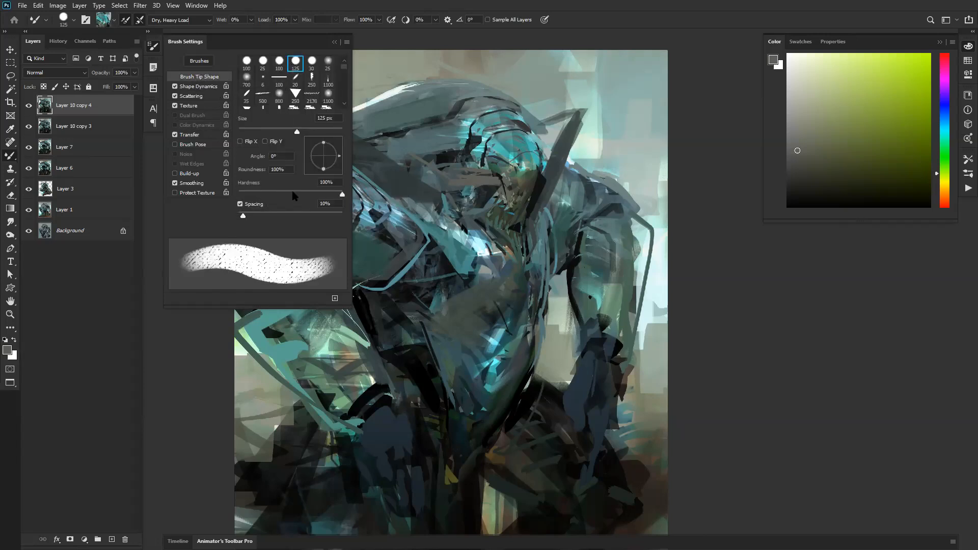
click(175, 105)
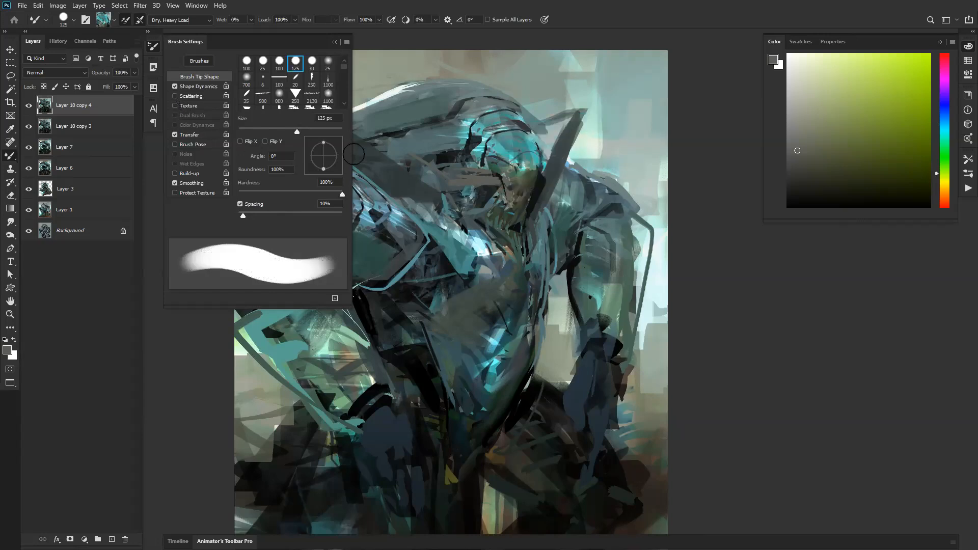
drag(250, 213, 279, 214)
key(bracketright)
key(bracketright)
key(bracketright)
key(bracketright)
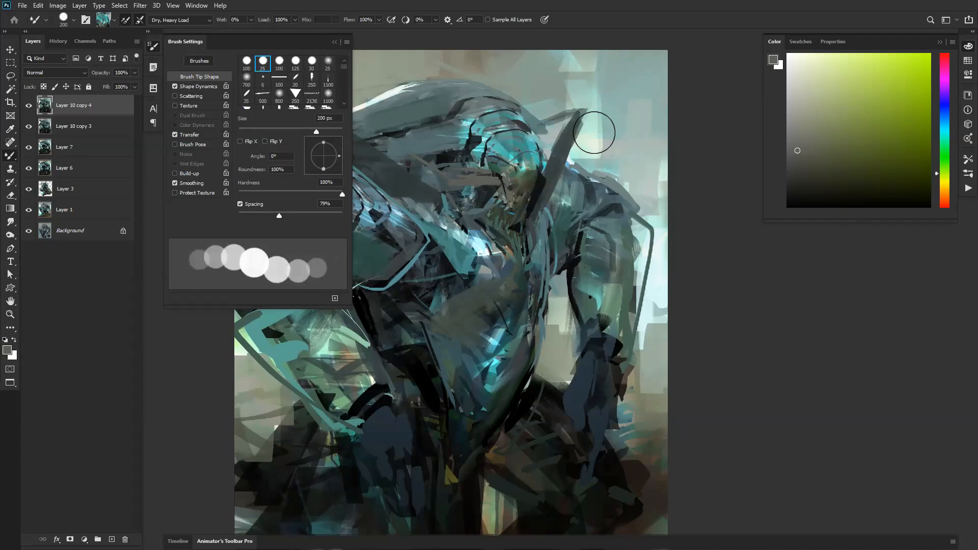
Step: Paint chains of spaced round stamps of the sampled teal texture over the torso and legs
mouse_move(554, 124)
mouse_down()
mouse_move(408, 222)
mouse_move(548, 334)
mouse_move(407, 415)
mouse_move(429, 446)
mouse_up()
mouse_move(480, 365)
mouse_down()
mouse_move(481, 279)
mouse_move(509, 215)
mouse_up()
ctrl+click(441, 288)
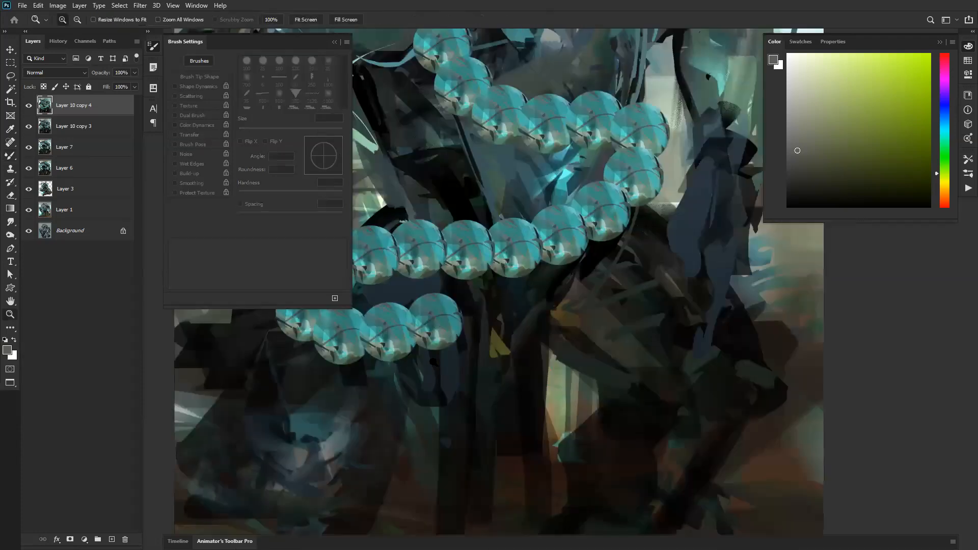
mouse_move(593, 313)
mouse_down()
mouse_move(514, 310)
mouse_move(510, 407)
mouse_move(548, 435)
mouse_move(534, 347)
mouse_move(616, 412)
mouse_move(650, 311)
mouse_move(584, 405)
mouse_move(401, 450)
mouse_move(563, 358)
mouse_move(506, 326)
mouse_move(541, 334)
mouse_move(472, 354)
mouse_move(513, 352)
mouse_move(547, 316)
mouse_move(529, 319)
mouse_move(475, 215)
mouse_move(538, 153)
mouse_move(563, 177)
mouse_move(457, 167)
mouse_move(565, 144)
mouse_move(643, 187)
mouse_move(547, 281)
mouse_move(617, 260)
mouse_move(609, 278)
mouse_move(571, 286)
mouse_move(536, 274)
mouse_move(560, 279)
mouse_move(555, 314)
mouse_move(457, 294)
mouse_move(597, 268)
mouse_move(478, 279)
mouse_move(531, 236)
mouse_up()
Step: Inspect the overlapping teal stamps close up and undo them
key(z)
click(531, 236)
click(532, 235)
click(534, 233)
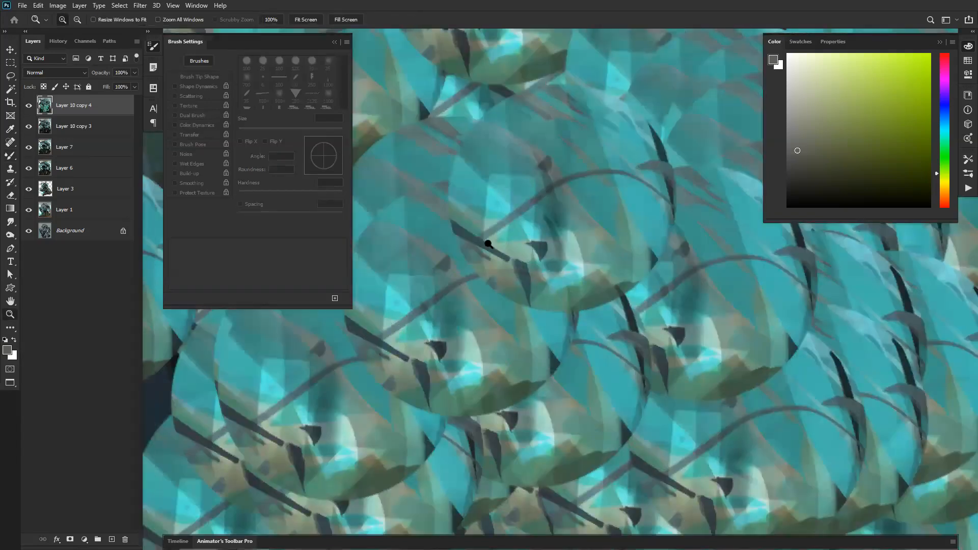
alt+click(510, 279)
alt+click(507, 282)
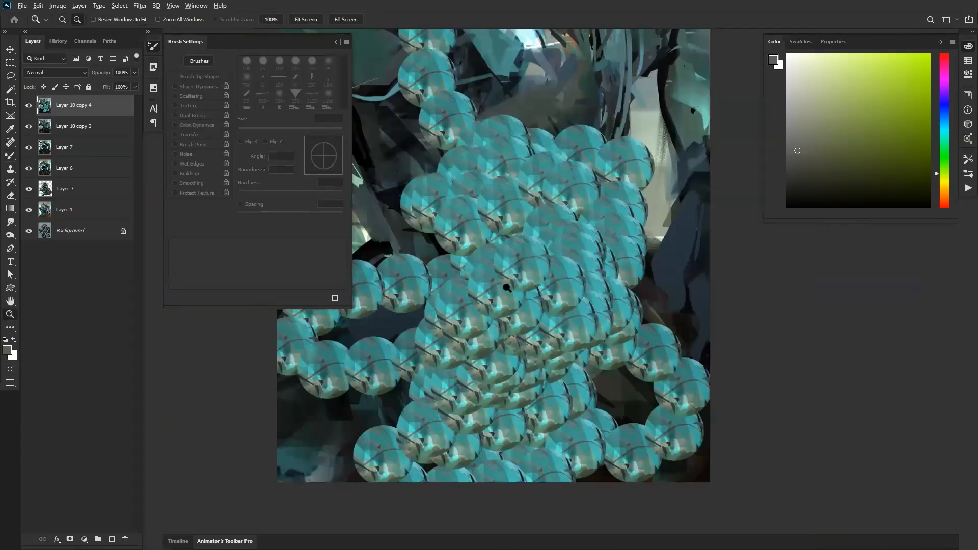
alt+click(510, 285)
key(ctrl+z)
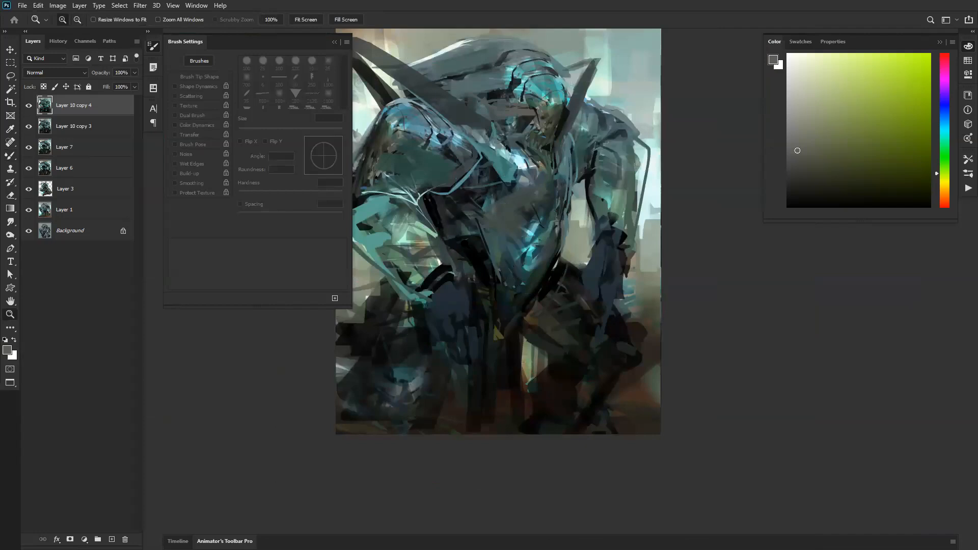
Step: Return to the Mixer Brush and reload the textured 250 px brush from the SMUDGE group
key(b)
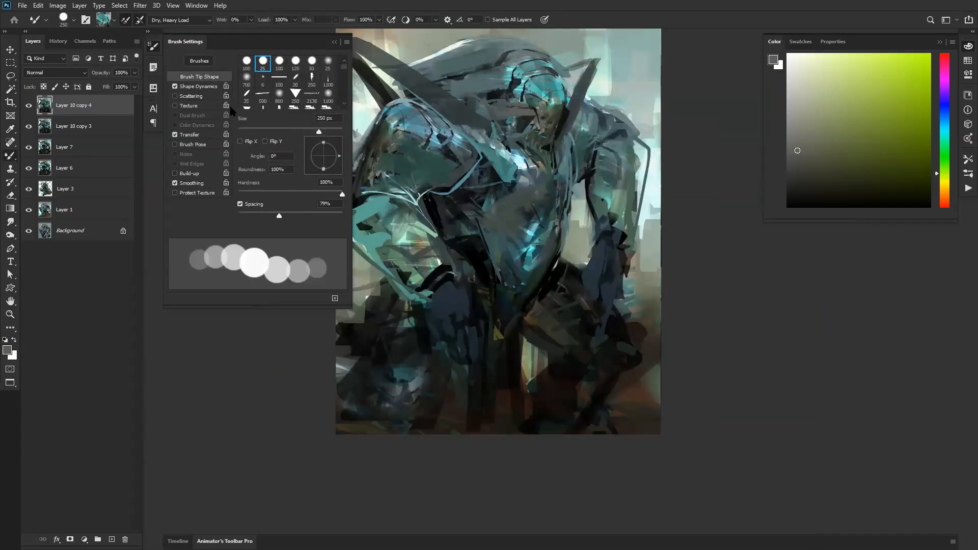
click(170, 20)
click(161, 73)
right_click(468, 116)
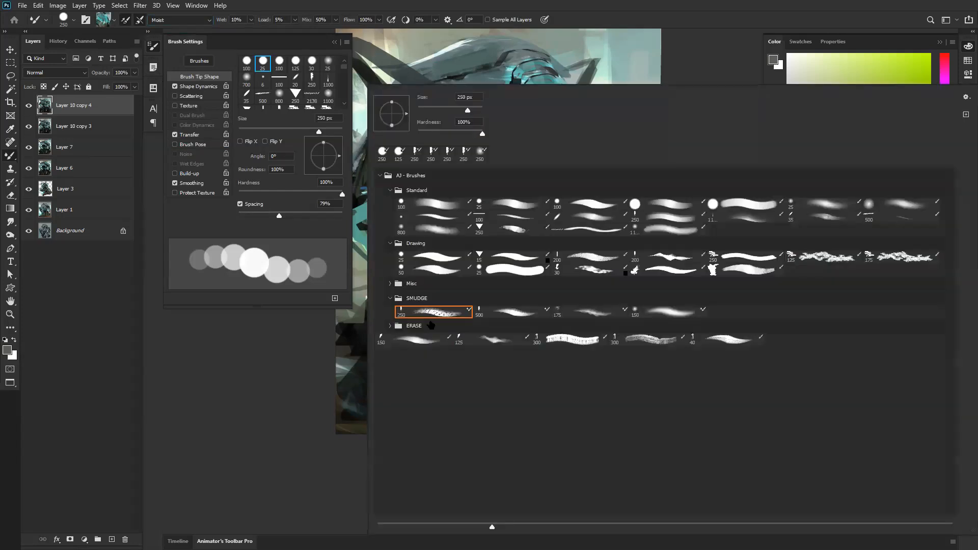
click(512, 315)
click(434, 309)
Step: Test the Moist preset with strokes over the near shoulder and chest, and undo them
click(173, 20)
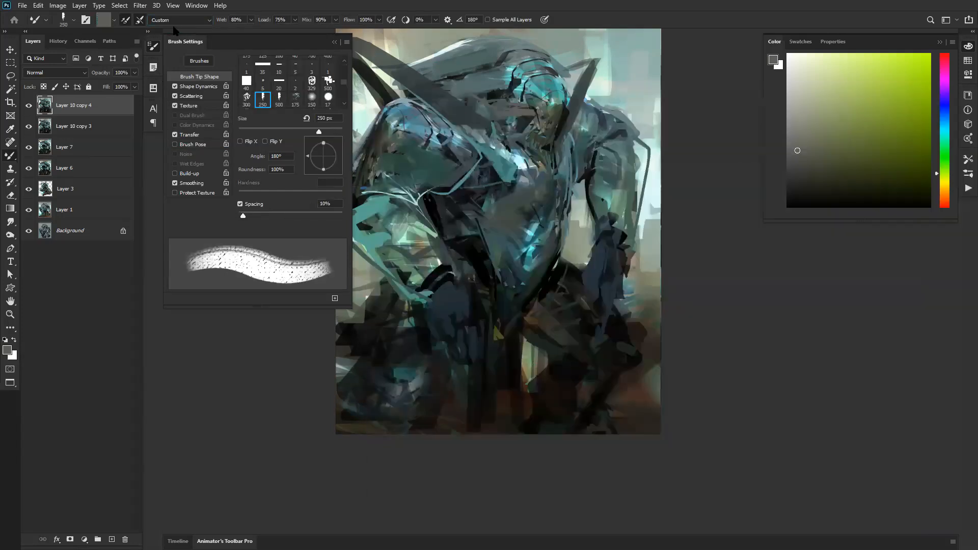
click(162, 75)
mouse_move(439, 191)
mouse_down()
mouse_move(527, 173)
mouse_move(468, 196)
mouse_up()
mouse_move(469, 153)
mouse_down()
mouse_move(419, 125)
mouse_move(438, 111)
mouse_move(463, 121)
mouse_move(473, 92)
mouse_move(515, 128)
mouse_up()
key(ctrl+z)
key(ctrl+z)
key(ctrl+z)
Step: Blend the chest and near shoulder with the Moist, Light Mix preset
click(179, 20)
click(176, 87)
mouse_move(506, 118)
mouse_down()
mouse_move(436, 153)
mouse_move(420, 176)
mouse_move(489, 143)
mouse_move(525, 230)
mouse_up()
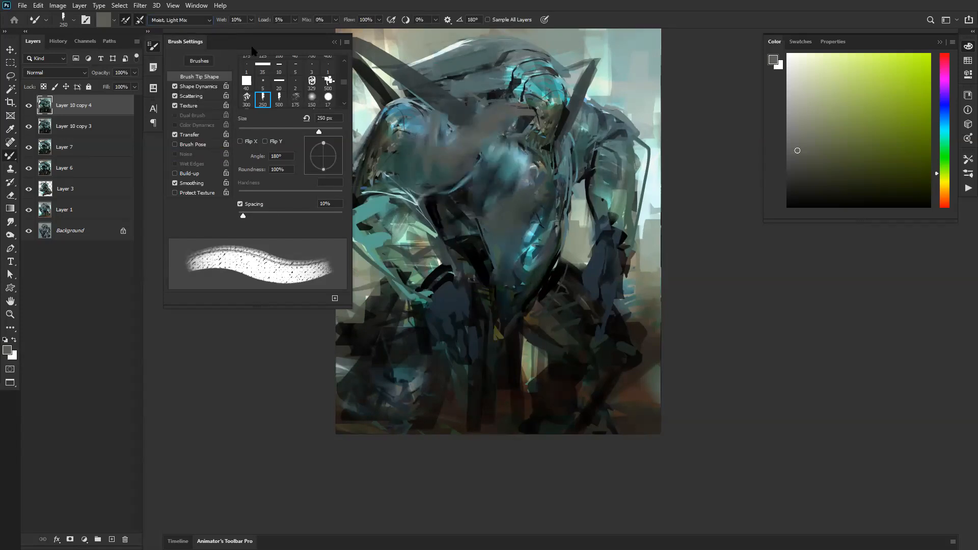
Step: Undo the blending on the chest and near shoulder, and try the Wet preset on the near shoulder
key(ctrl+z)
key(ctrl+z)
click(180, 20)
mouse_move(456, 144)
mouse_down()
mouse_move(511, 104)
mouse_move(420, 128)
mouse_move(402, 166)
mouse_up()
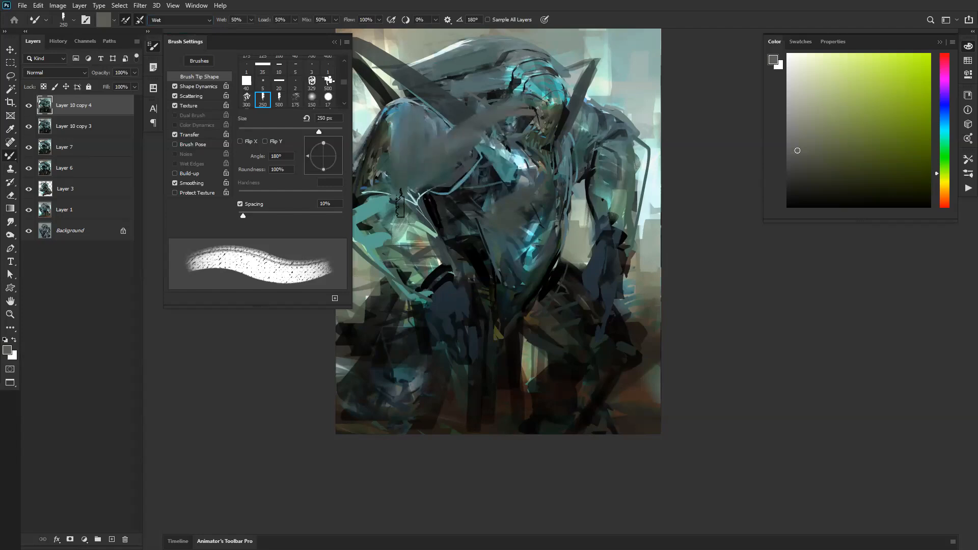
Step: Test the Wet, Heavy Mix preset with strokes across the near shoulder, and undo the test strokes
click(204, 20)
click(186, 122)
mouse_move(467, 139)
mouse_down()
mouse_move(419, 193)
mouse_move(413, 133)
mouse_move(422, 191)
mouse_move(395, 134)
mouse_move(437, 180)
mouse_up()
mouse_move(407, 138)
mouse_down()
mouse_move(396, 166)
mouse_move(397, 138)
mouse_move(408, 173)
mouse_move(446, 119)
mouse_move(408, 102)
mouse_move(468, 150)
mouse_up()
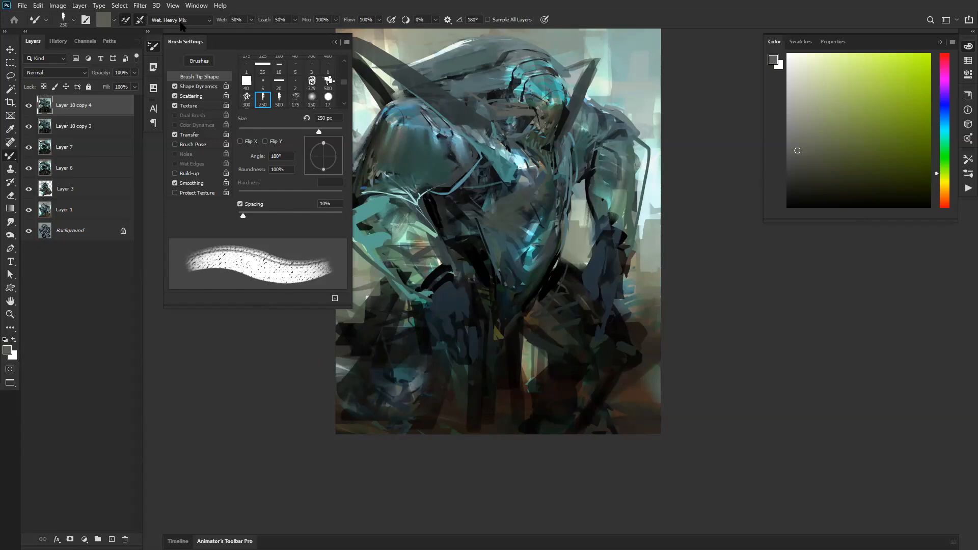
key(ctrl+z)
key(ctrl+z)
key(ctrl+z)
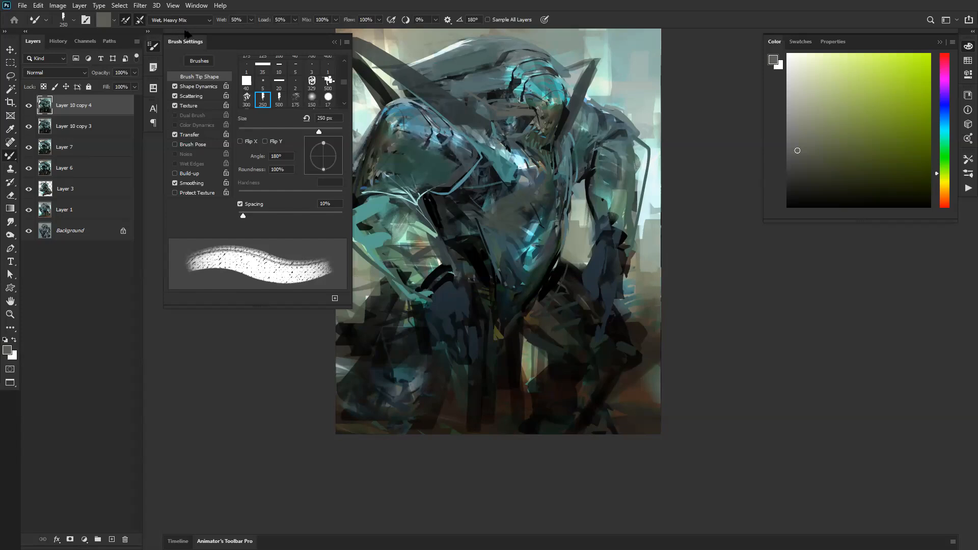
Step: Test the Custom preset with strokes on the crest and near shoulder, and undo them
click(189, 23)
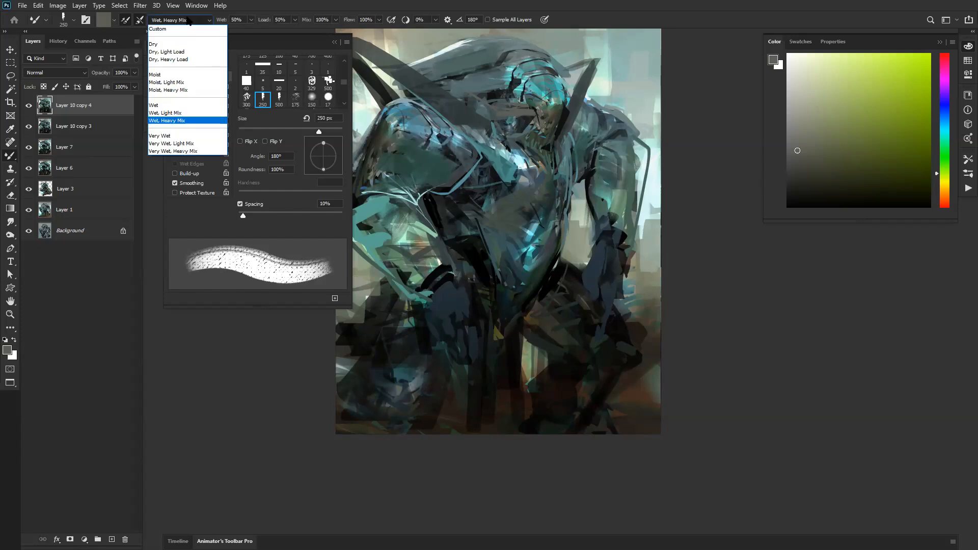
click(181, 29)
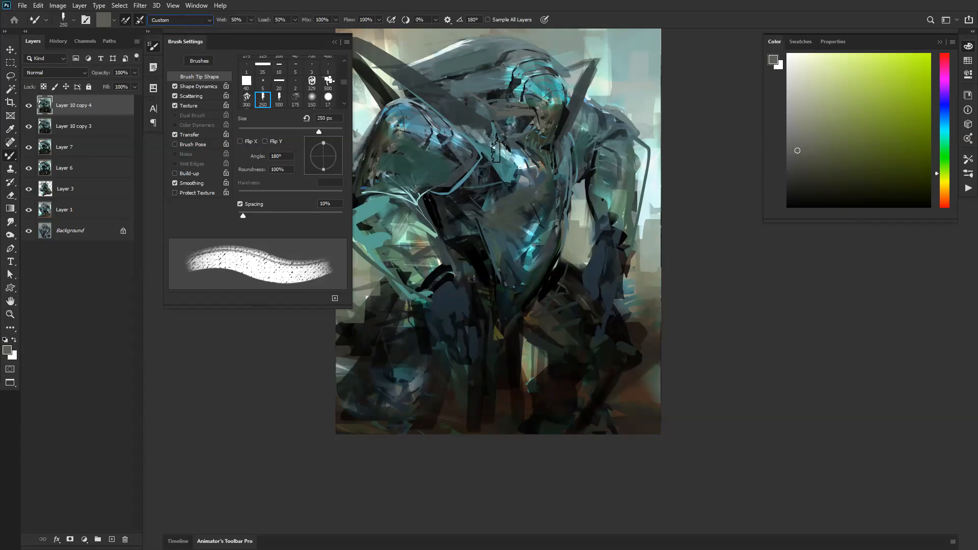
drag(473, 59, 505, 66)
key(ctrl+z)
mouse_move(415, 127)
mouse_down()
mouse_move(408, 153)
mouse_move(392, 147)
mouse_up()
key(ctrl+z)
key(ctrl+z)
Step: Choose the Very Wet, Light Mix preset with 100% wetness, test it from the head down to the chest, and undo it
click(175, 20)
click(171, 38)
drag(221, 20, 560, 53)
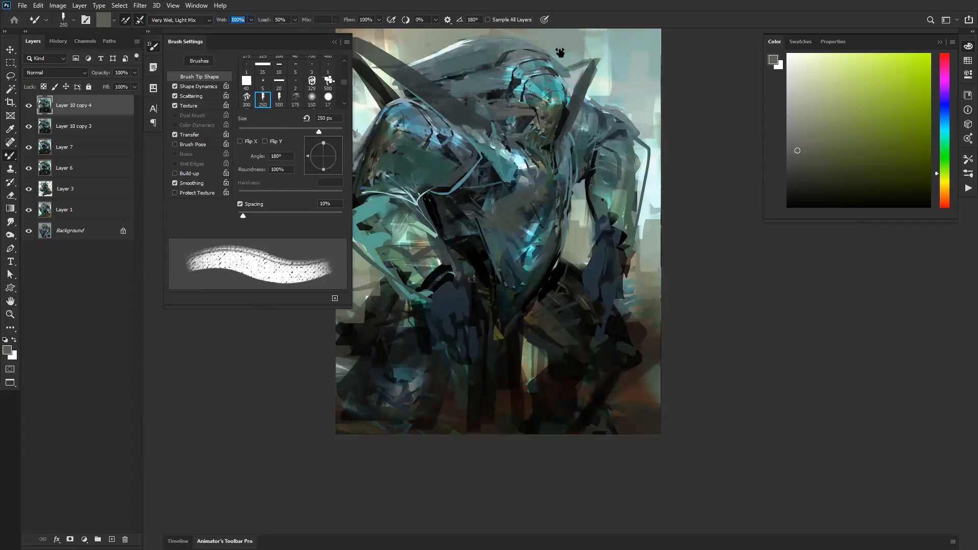
mouse_move(496, 87)
mouse_down()
mouse_move(466, 108)
mouse_move(476, 136)
mouse_move(457, 164)
mouse_move(408, 213)
mouse_move(398, 186)
mouse_move(409, 230)
mouse_move(388, 286)
mouse_move(455, 210)
mouse_move(395, 297)
mouse_move(497, 247)
mouse_move(514, 260)
mouse_move(439, 288)
mouse_move(414, 268)
mouse_move(388, 178)
mouse_move(403, 117)
mouse_move(456, 95)
mouse_move(541, 84)
mouse_move(570, 130)
mouse_move(600, 137)
mouse_move(614, 158)
mouse_move(619, 219)
mouse_move(598, 298)
mouse_move(543, 313)
mouse_move(513, 272)
mouse_move(400, 221)
mouse_move(415, 173)
mouse_move(489, 206)
mouse_move(497, 163)
mouse_move(538, 173)
mouse_up()
key(ctrl+z)
Step: Set up the square 40 px tip with Scattering and Texture off and 180% spacing, and enlarge the brush
click(249, 82)
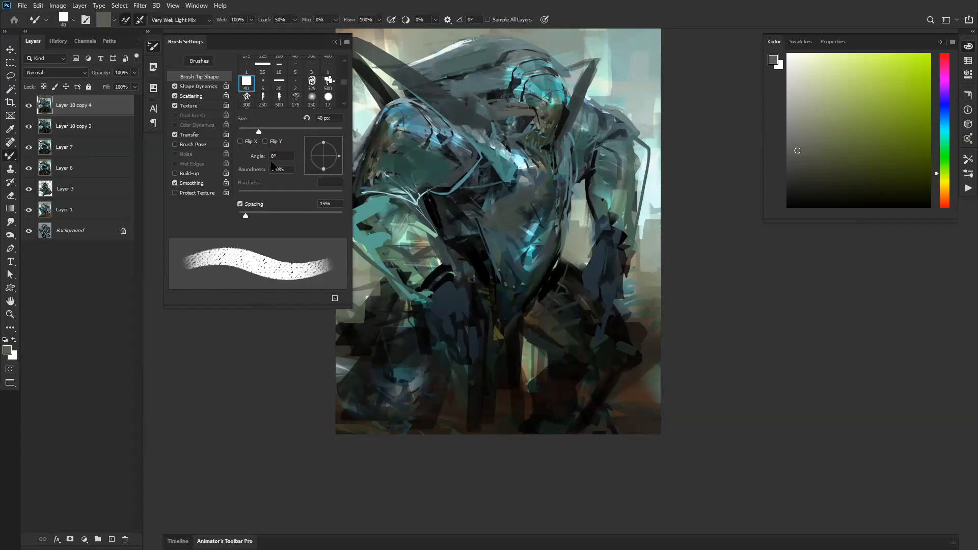
click(175, 106)
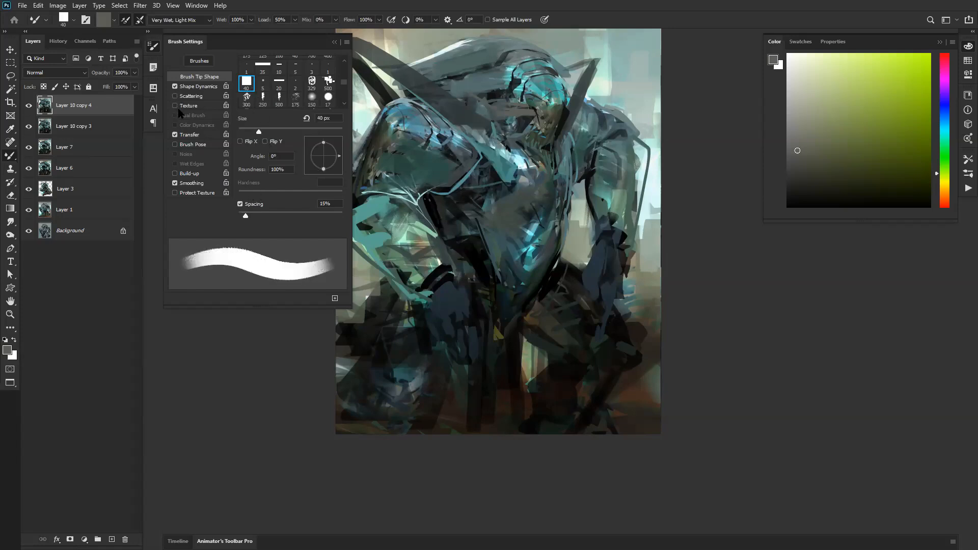
drag(247, 215, 311, 216)
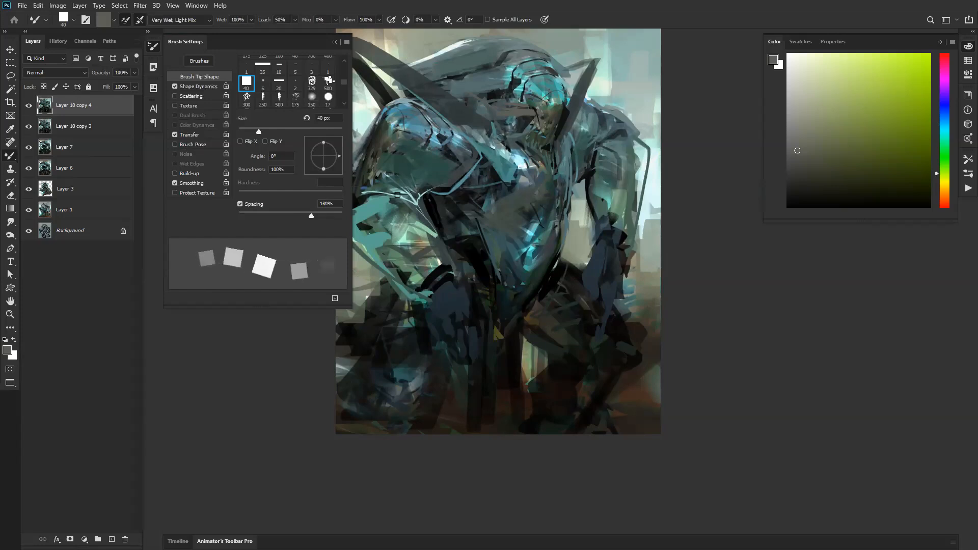
key(bracketright)
key(bracketright)
key(bracketright)
key(bracketright)
key(bracketright)
key(bracketright)
key(bracketright)
key(bracketright)
key(bracketright)
key(bracketright)
key(bracketright)
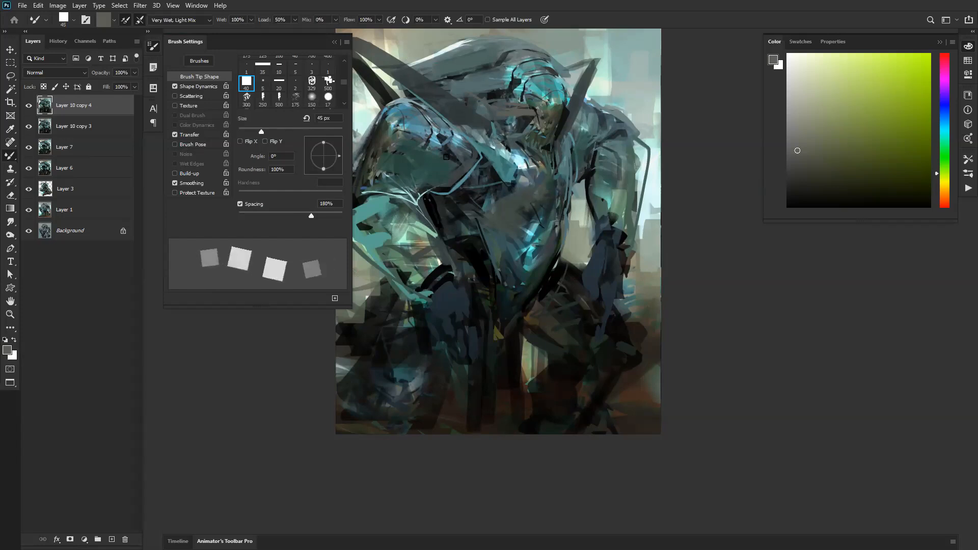
Step: Load canvas paint from the near shoulder, stamp widely spaced squares down the figure, and undo them
alt+click(409, 126)
mouse_move(410, 126)
mouse_down()
mouse_move(478, 211)
mouse_move(536, 235)
mouse_move(580, 213)
mouse_move(590, 181)
mouse_move(555, 102)
mouse_move(516, 77)
mouse_move(472, 74)
mouse_move(444, 112)
mouse_move(431, 175)
mouse_move(392, 258)
mouse_move(437, 314)
mouse_move(414, 359)
mouse_up()
key(ctrl+z)
Step: Set the spacing to 72% with Transfer off, stamp overlapping squares over the torso, inspect them close up, and undo them
drag(303, 215, 275, 215)
click(175, 135)
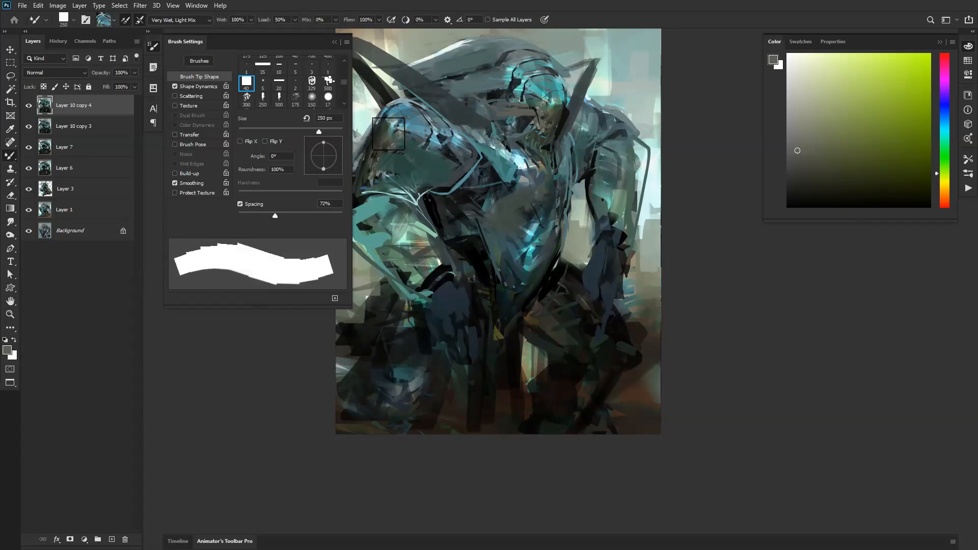
mouse_move(402, 118)
mouse_down()
mouse_move(390, 195)
mouse_move(405, 235)
mouse_move(428, 255)
mouse_move(498, 268)
mouse_move(527, 246)
mouse_move(558, 186)
mouse_move(579, 203)
mouse_move(520, 189)
mouse_move(528, 204)
mouse_move(514, 203)
mouse_move(508, 165)
mouse_move(495, 182)
mouse_move(447, 202)
mouse_move(506, 95)
mouse_move(471, 128)
mouse_move(555, 120)
mouse_move(512, 105)
mouse_move(539, 138)
mouse_move(484, 196)
mouse_up()
key(z)
click(466, 206)
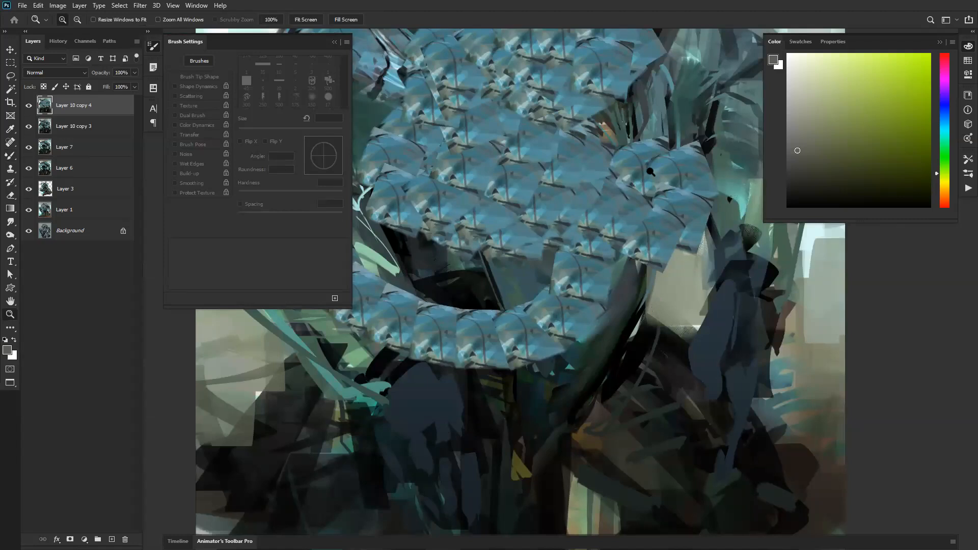
alt+click(500, 291)
key(ctrl+z)
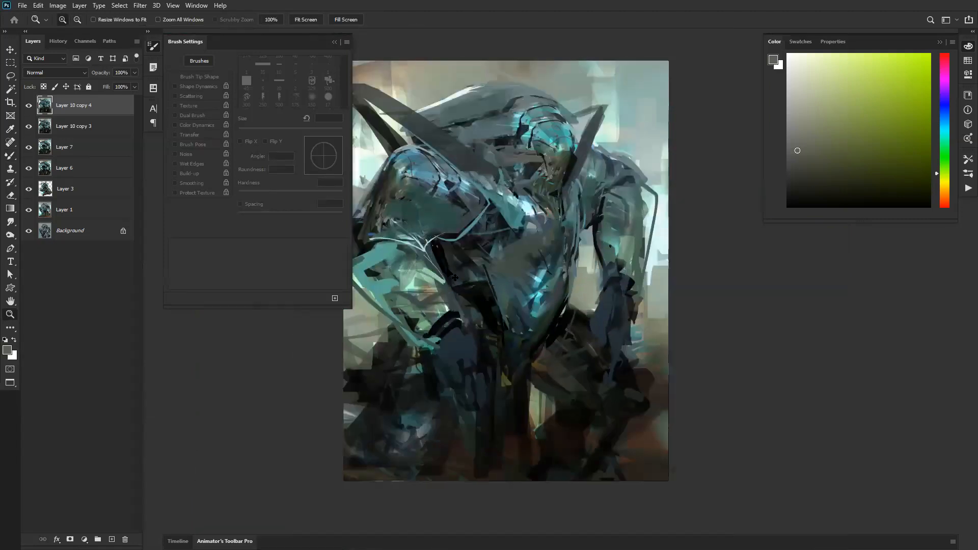
Step: Return to the Mixer Brush with Transfer on, test the square tip across the torso, and undo the stroke
key(b)
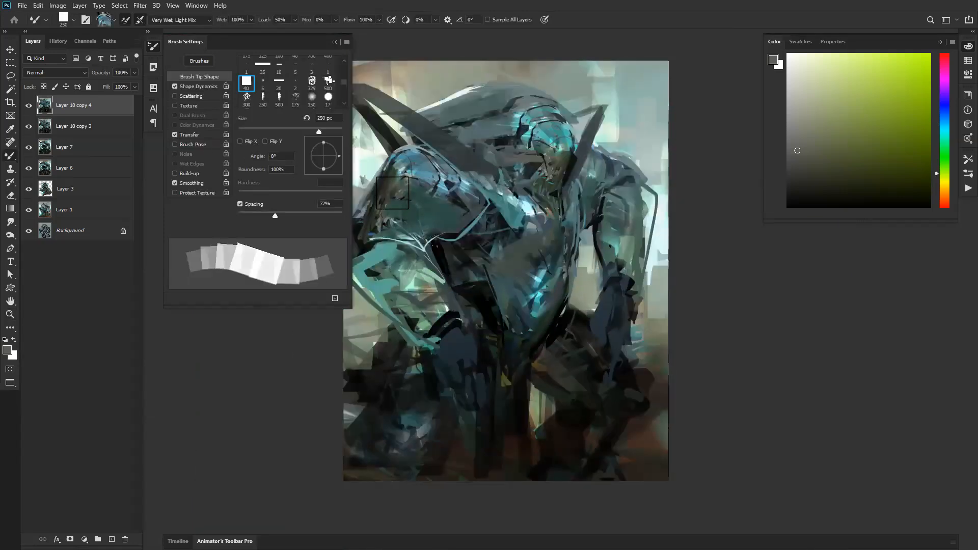
mouse_move(433, 312)
mouse_down()
mouse_move(494, 296)
mouse_move(494, 268)
mouse_move(507, 285)
mouse_move(550, 244)
mouse_move(506, 254)
mouse_up()
key(ctrl+z)
Step: Set the spacing to 20%, test a winding stroke over the head, shoulder and torso, and undo it
drag(261, 218, 248, 215)
mouse_move(429, 188)
mouse_down()
mouse_move(386, 242)
mouse_move(410, 298)
mouse_move(435, 311)
mouse_move(471, 306)
mouse_move(502, 288)
mouse_move(482, 285)
mouse_move(471, 271)
mouse_move(567, 255)
mouse_move(553, 297)
mouse_move(605, 291)
mouse_move(616, 218)
mouse_move(587, 227)
mouse_move(609, 194)
mouse_move(594, 194)
mouse_move(537, 113)
mouse_move(514, 174)
mouse_move(538, 222)
mouse_move(484, 240)
mouse_up()
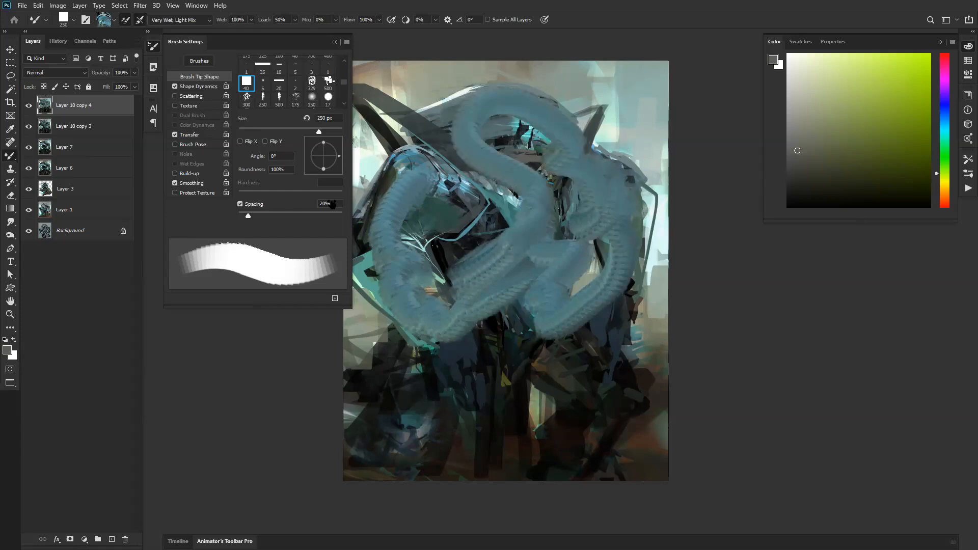
key(ctrl+z)
Step: Test the Very Wet preset with a stroke down the figure, and undo it
click(180, 20)
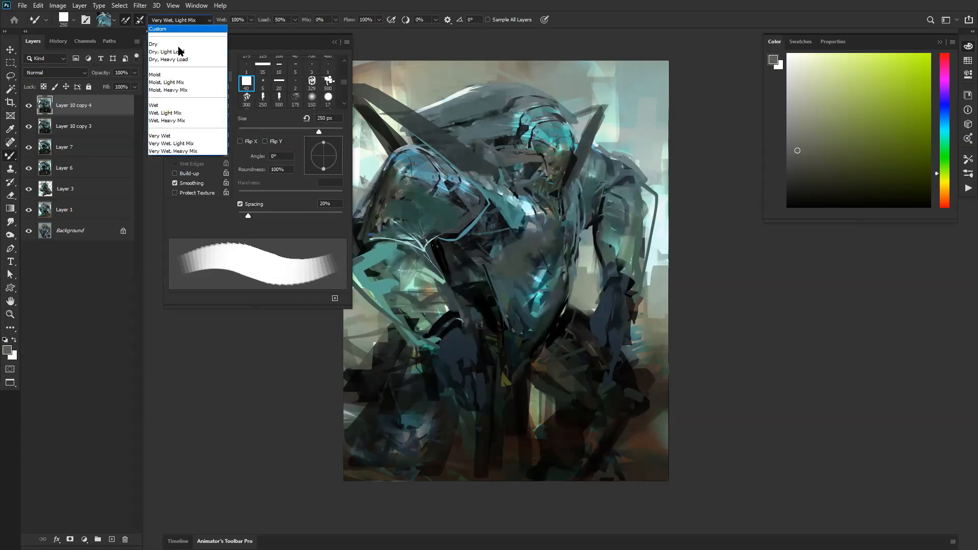
click(183, 136)
mouse_move(503, 195)
mouse_down()
mouse_move(402, 175)
mouse_move(406, 209)
mouse_move(381, 282)
mouse_move(449, 331)
mouse_move(442, 269)
mouse_move(406, 307)
mouse_move(475, 316)
mouse_move(557, 307)
mouse_move(617, 376)
mouse_move(561, 288)
mouse_move(630, 349)
mouse_move(598, 447)
mouse_move(573, 420)
mouse_move(576, 402)
mouse_move(563, 447)
mouse_move(504, 428)
mouse_move(496, 398)
mouse_move(477, 419)
mouse_move(462, 409)
mouse_move(463, 372)
mouse_move(471, 405)
mouse_up()
key(ctrl+z)
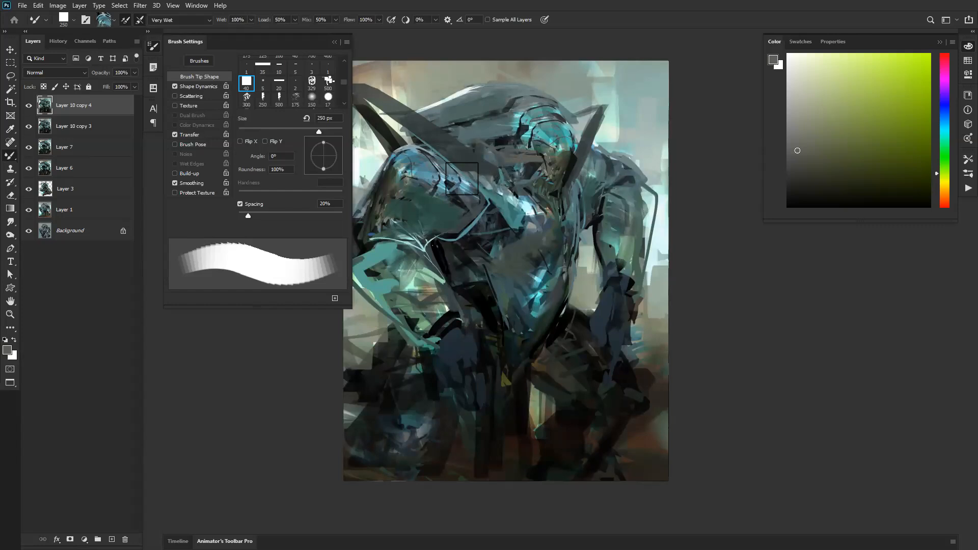
Step: Load the 250 px brush from the Standard group, sample a light grey, and paint over the upper chest in full-screen view
right_click(494, 237)
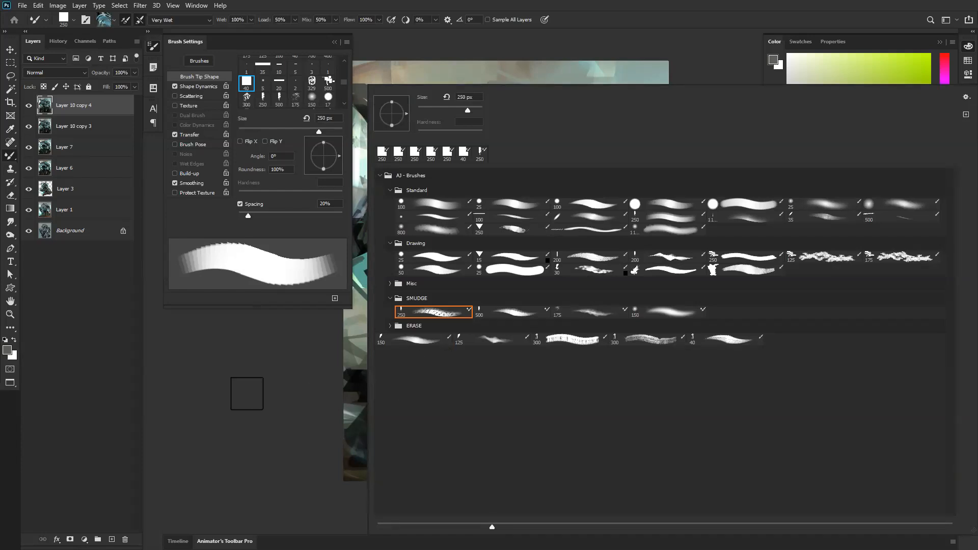
click(672, 222)
click(283, 423)
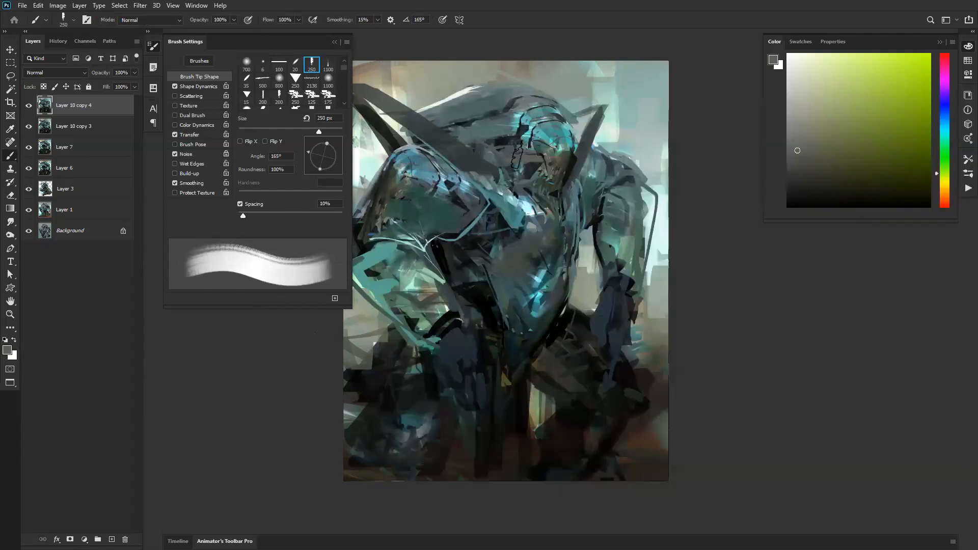
alt+click(532, 223)
drag(513, 216, 537, 234)
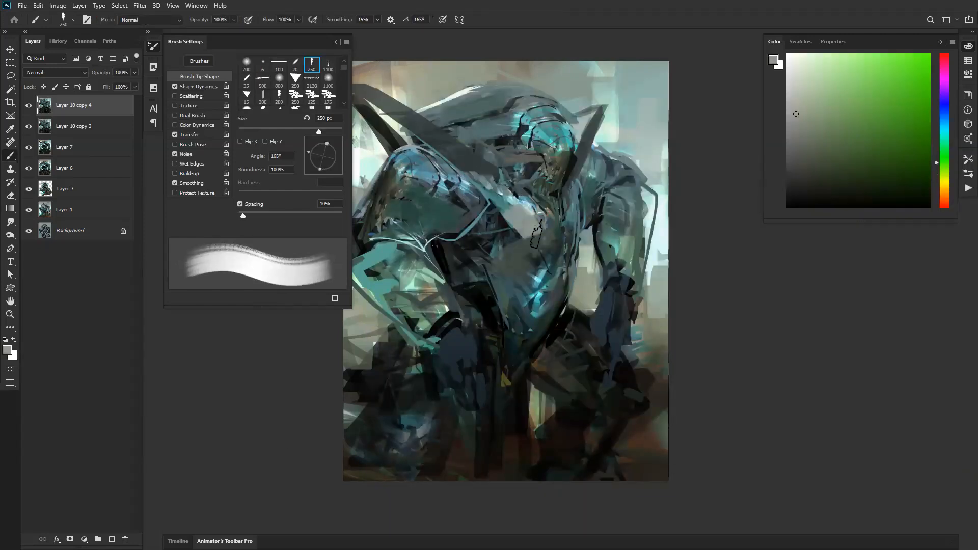
key(f)
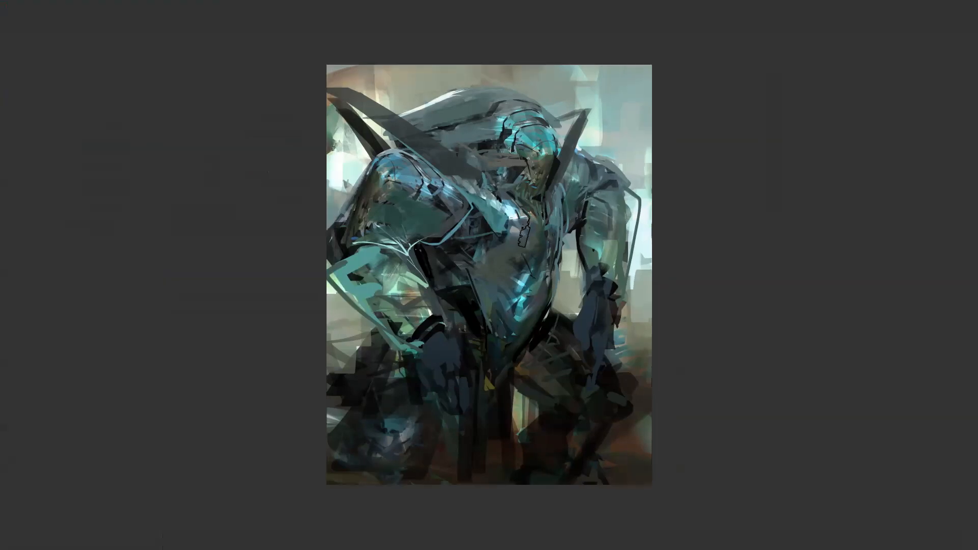
mouse_move(484, 196)
mouse_down()
mouse_move(502, 180)
mouse_move(526, 271)
mouse_move(510, 223)
mouse_move(520, 250)
mouse_up()
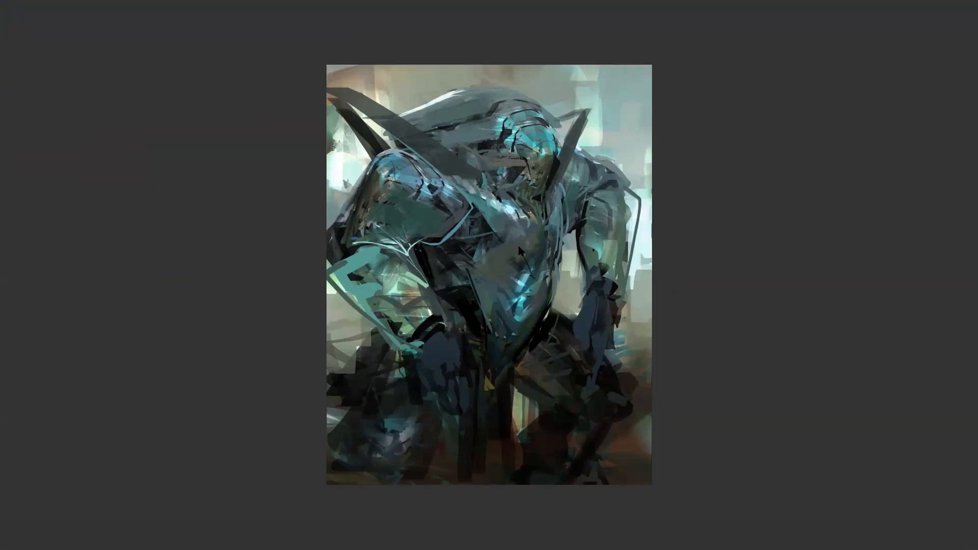
Step: Try two strokes along the collar between the near shoulder and chest, undoing each one
drag(482, 197, 514, 199)
key(ctrl+z)
drag(459, 182, 500, 210)
key(ctrl+z)
Step: Load the textured 250 px brush from the SMUDGE group, try it across the lower torso, and undo the last stroke
right_click(521, 259)
click(476, 311)
click(453, 313)
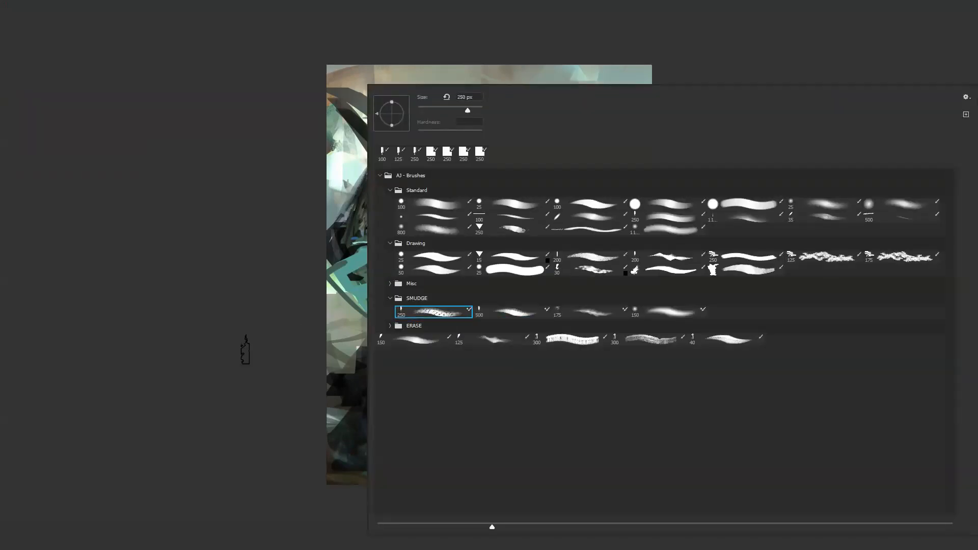
click(245, 350)
drag(503, 246, 450, 281)
key(ctrl+z)
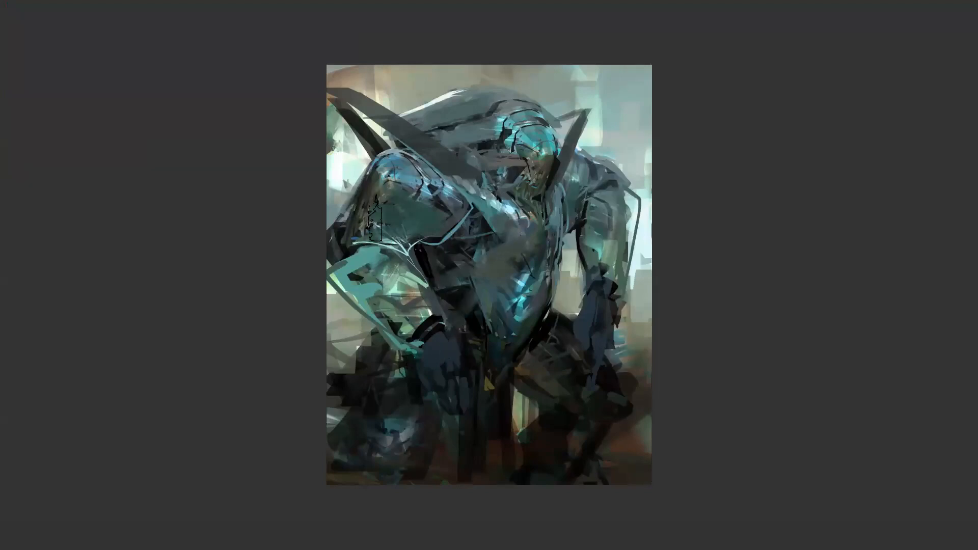
Step: Smudge the outer edges of both shoulders and the dark areas around the legs into the background
drag(343, 209, 362, 211)
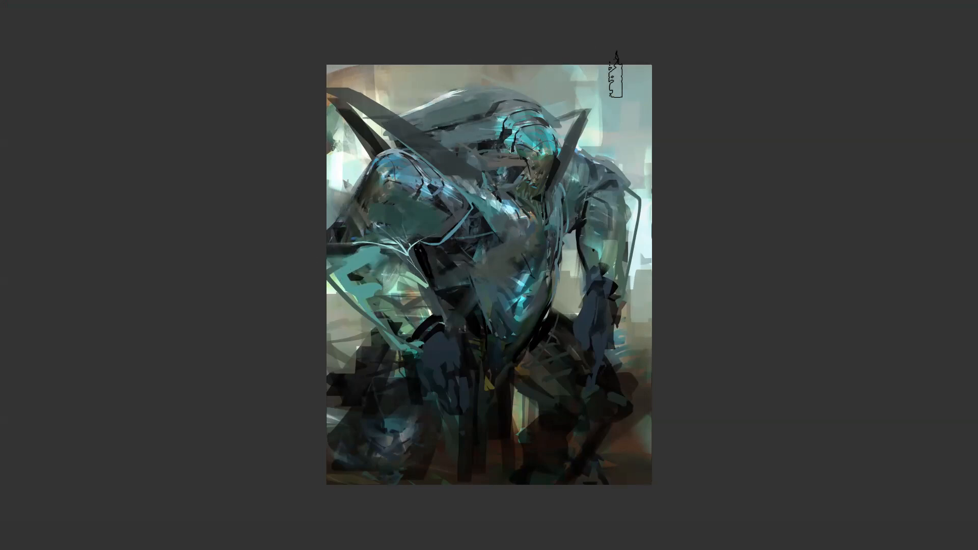
drag(649, 168, 619, 203)
mouse_move(518, 400)
mouse_down()
mouse_move(511, 481)
mouse_move(516, 461)
mouse_move(537, 466)
mouse_up()
drag(571, 395, 575, 476)
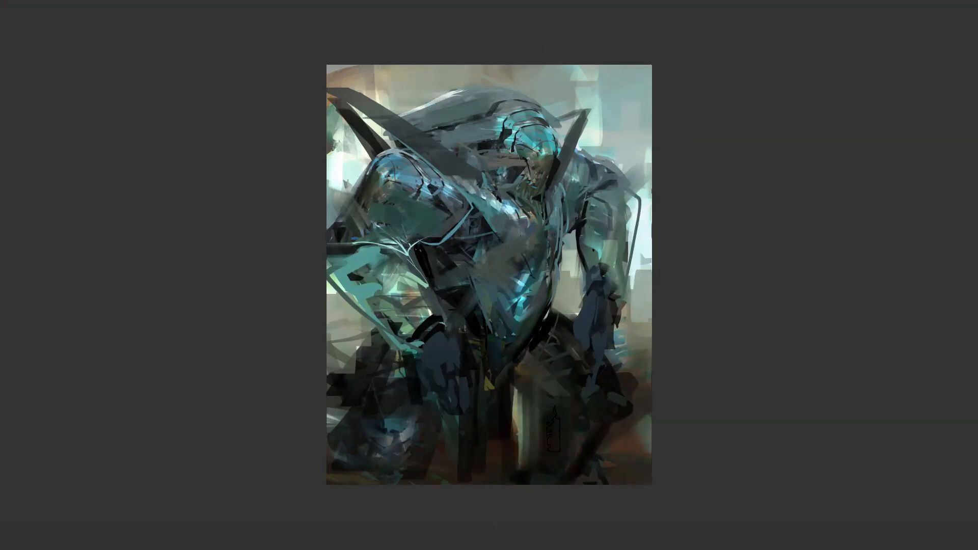
drag(370, 362, 368, 448)
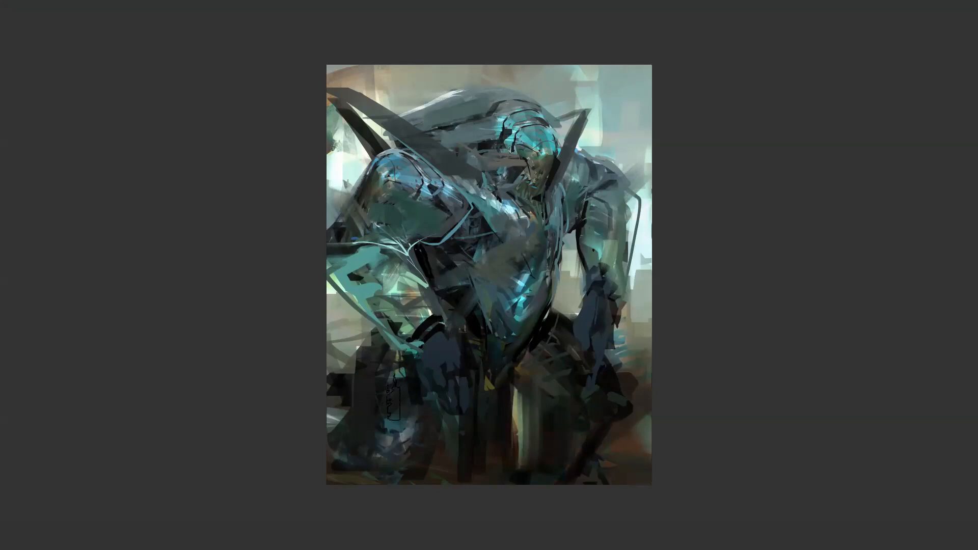
Step: Load the 25 px brush from the Standard group and flip the canvas horizontally
right_click(489, 232)
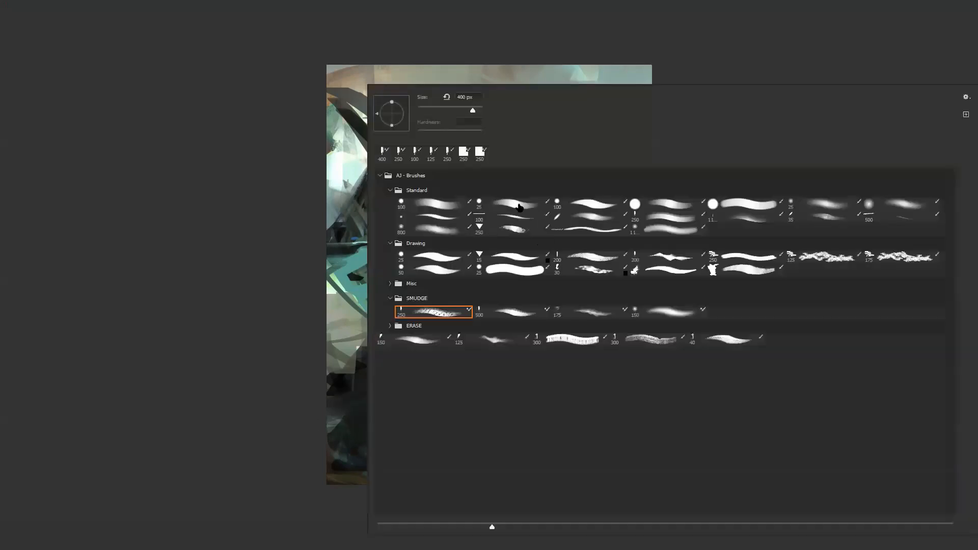
double_click(513, 206)
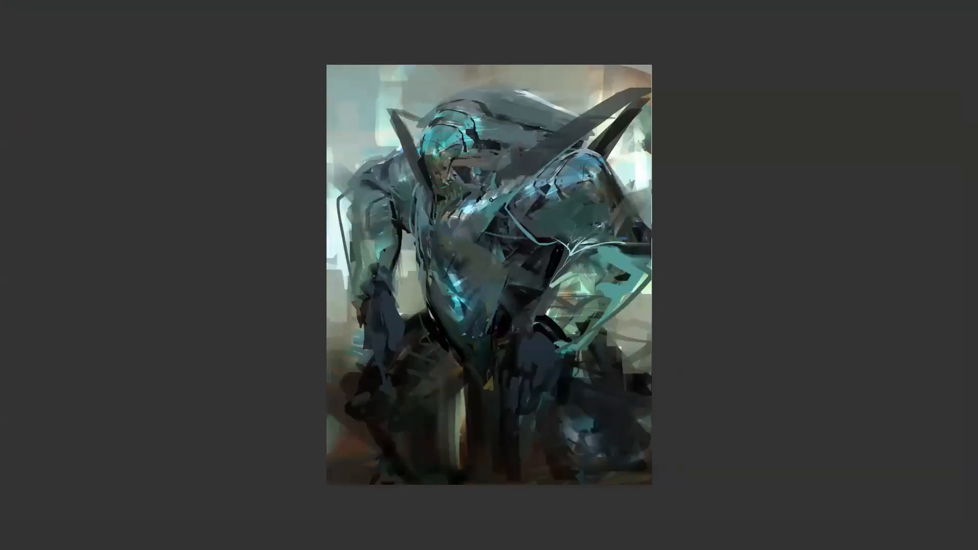
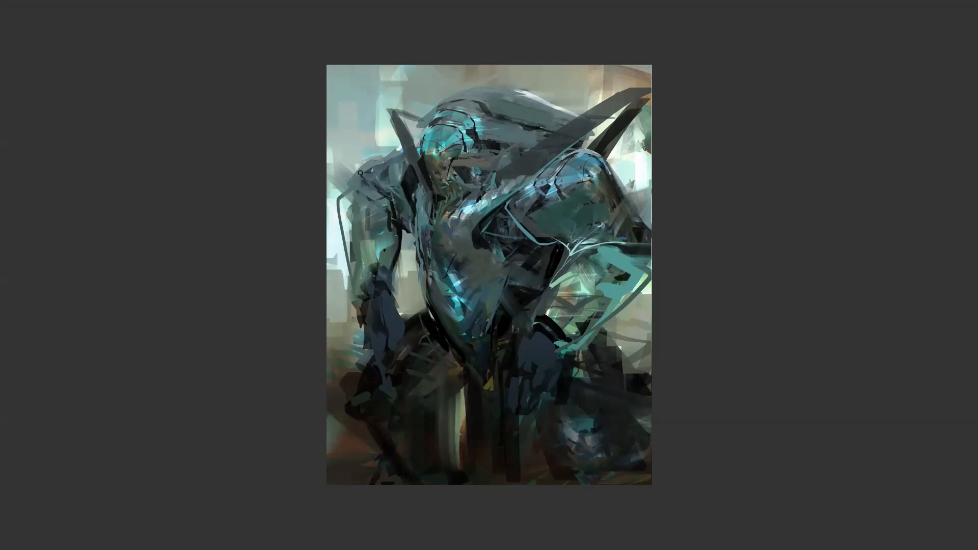
Step: Flip the canvas horizontally and repaint the outer edges of both shoulders, blocking a flat dark plane onto the near upper arm
key(ctrl+shift+h)
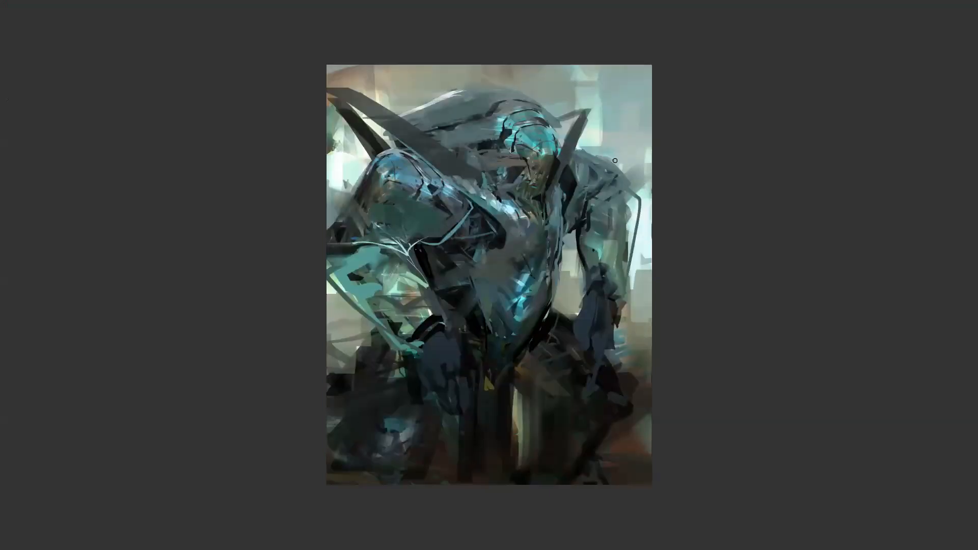
mouse_move(606, 155)
mouse_down()
mouse_move(642, 188)
mouse_move(637, 179)
mouse_up()
mouse_move(371, 169)
mouse_down()
mouse_move(387, 164)
mouse_move(354, 196)
mouse_move(372, 176)
mouse_move(382, 182)
mouse_up()
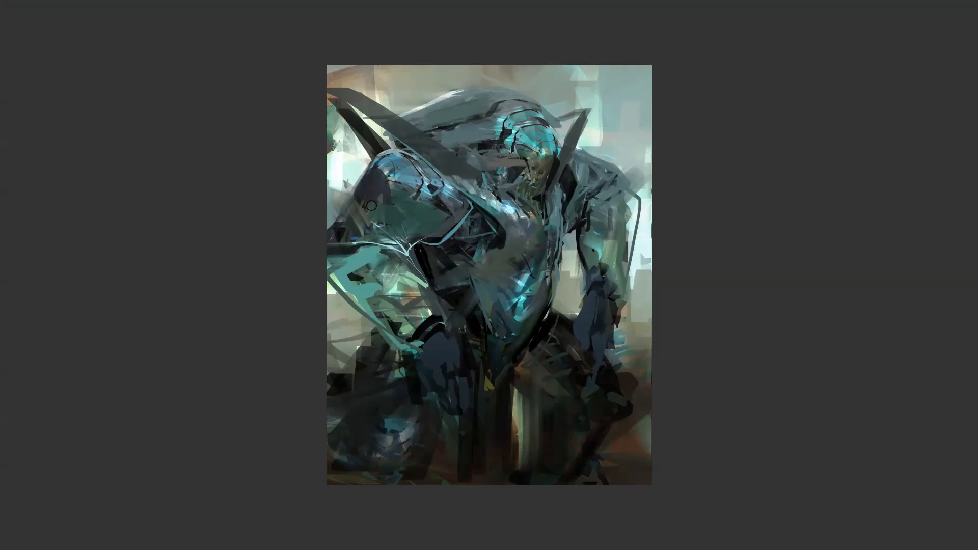
drag(367, 191, 346, 219)
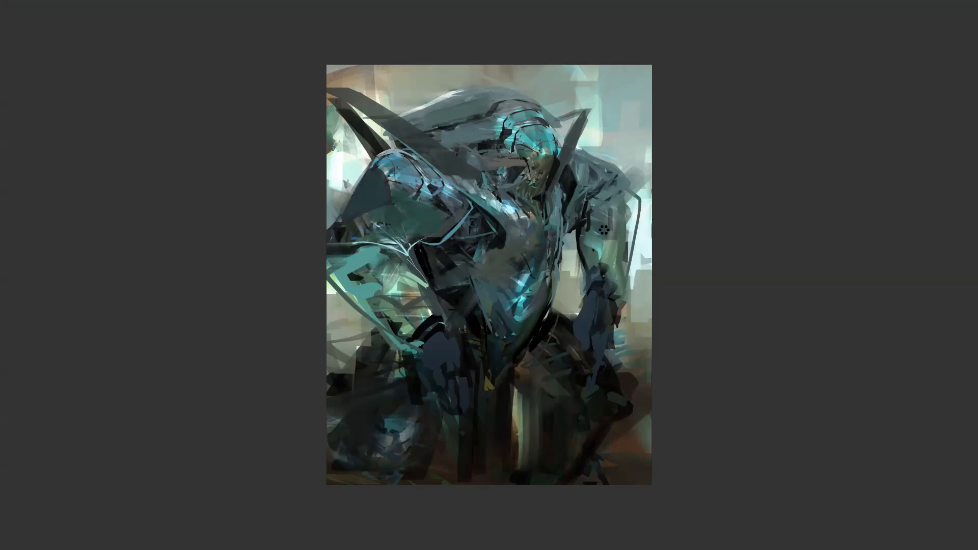
Step: Check the figure mirrored, undo the last action, paint a grey-green stroke down the far upper arm, and flip the canvas back
key(ctrl+shift+h)
key(ctrl+z)
drag(353, 190, 351, 230)
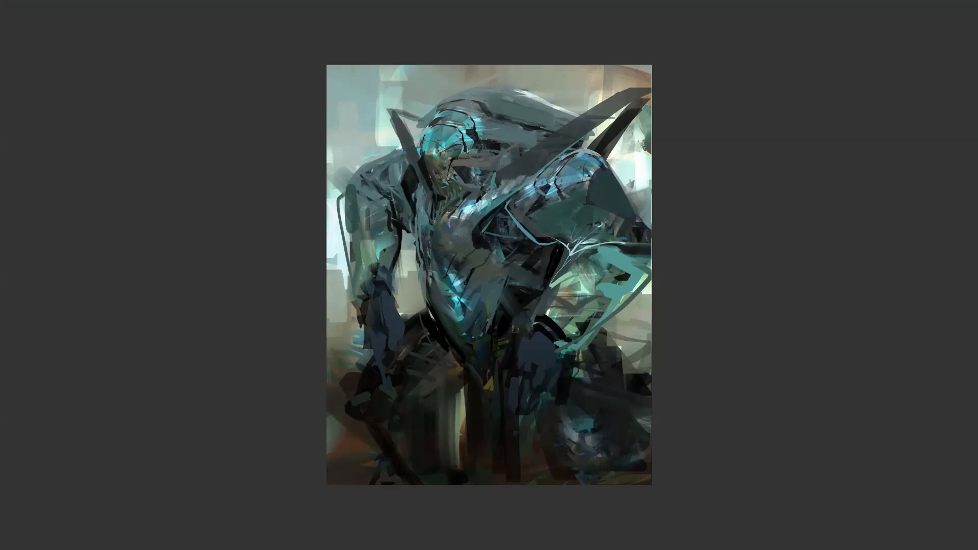
key(ctrl+shift+h)
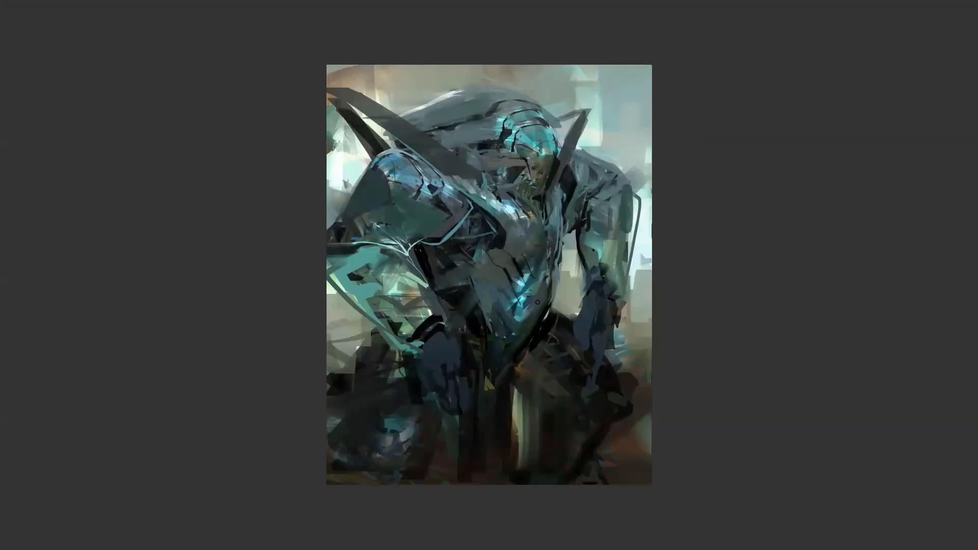
Step: Paint dark strokes along the near side of the lower torso and below the armpit, undoing the last one
drag(478, 293, 494, 337)
mouse_move(431, 258)
mouse_down()
mouse_move(444, 316)
mouse_move(429, 254)
mouse_move(453, 275)
mouse_move(430, 255)
mouse_move(437, 278)
mouse_move(457, 272)
mouse_move(425, 249)
mouse_move(455, 267)
mouse_up()
key(ctrl+z)
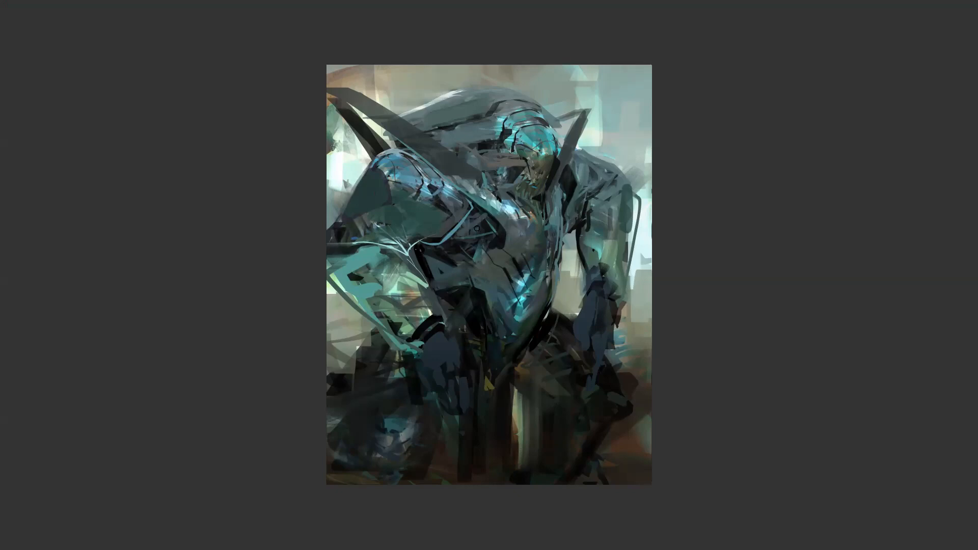
Step: Break up the shapes around the near armpit and chest line with short strokes, and touch up beside the far collar
drag(458, 238, 482, 229)
drag(424, 246, 436, 266)
drag(467, 207, 427, 229)
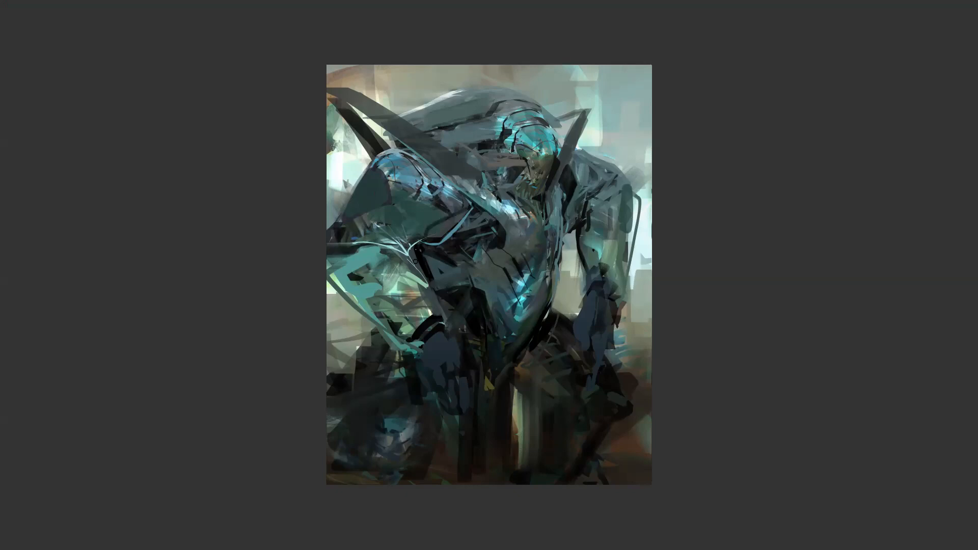
drag(552, 202, 558, 185)
Step: Flip the canvas horizontally and paint teal planes on the far thigh and an angular teal shape at the far knee
scroll(517, 268, down, 2)
key(ctrl+shift+h)
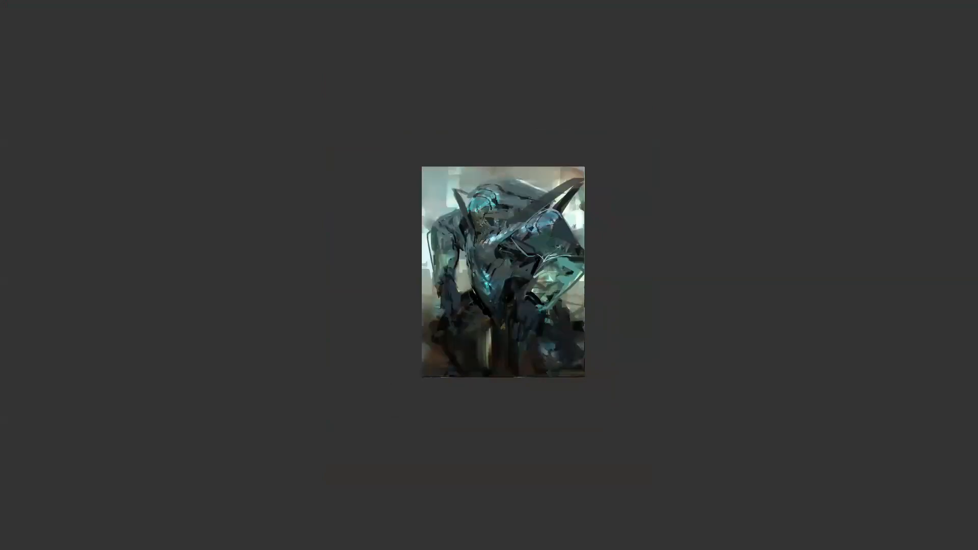
scroll(486, 275, up, 2)
mouse_move(456, 271)
mouse_down()
mouse_move(438, 285)
mouse_move(470, 308)
mouse_move(472, 298)
mouse_move(463, 311)
mouse_up()
drag(434, 307, 468, 321)
drag(392, 337, 374, 353)
drag(374, 353, 390, 373)
Step: Block light grey and blue-grey facets onto the back of the near hand and wrist
drag(570, 288, 553, 307)
mouse_move(560, 279)
mouse_down()
mouse_move(545, 306)
mouse_move(586, 304)
mouse_up()
drag(576, 309, 593, 312)
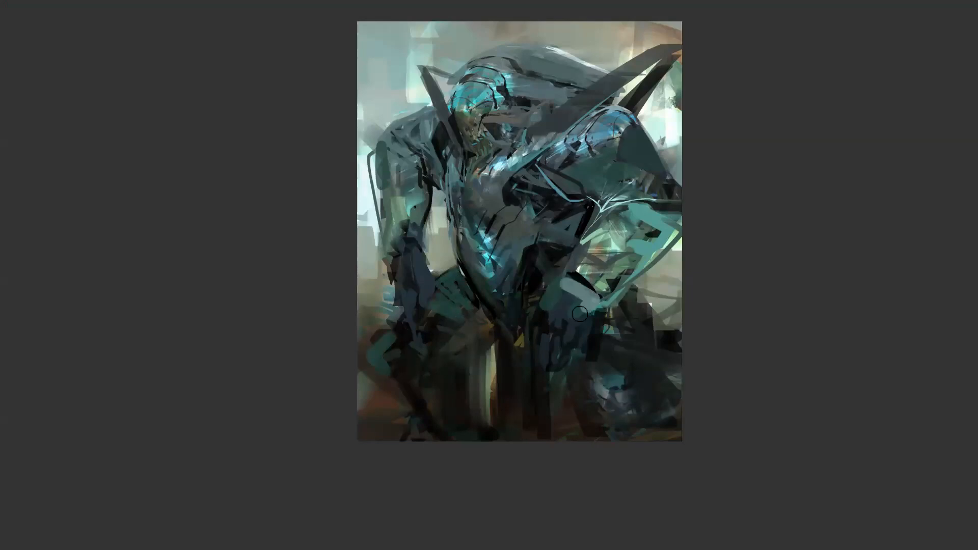
mouse_move(563, 278)
mouse_down()
mouse_move(575, 321)
mouse_move(567, 331)
mouse_move(561, 288)
mouse_up()
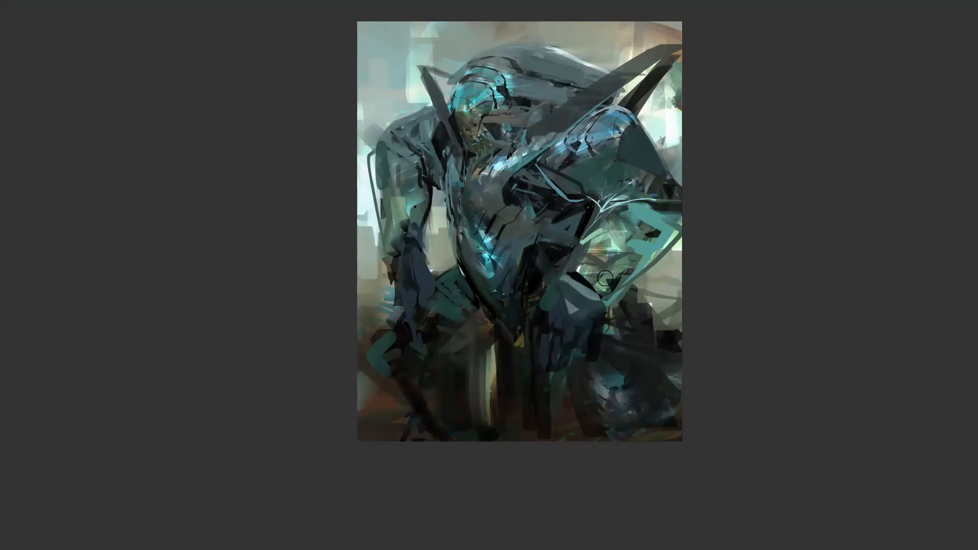
Step: Load the soft 25 px brush from the Standard group and shade the highlights on top of the near shoulder
key(ctrl+shift+x)
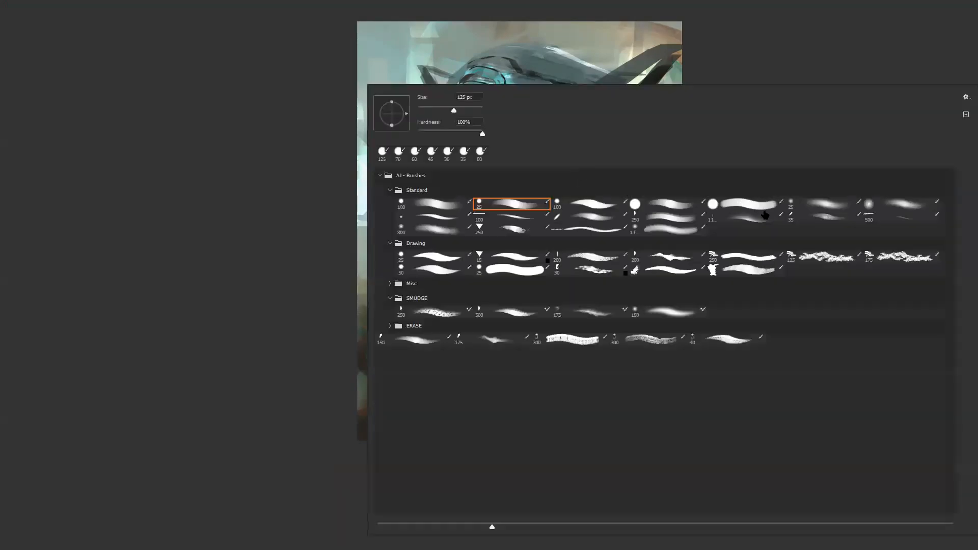
double_click(825, 205)
mouse_move(560, 143)
mouse_down()
mouse_move(636, 95)
mouse_move(593, 136)
mouse_up()
mouse_move(622, 100)
mouse_down()
mouse_move(571, 132)
mouse_move(588, 125)
mouse_up()
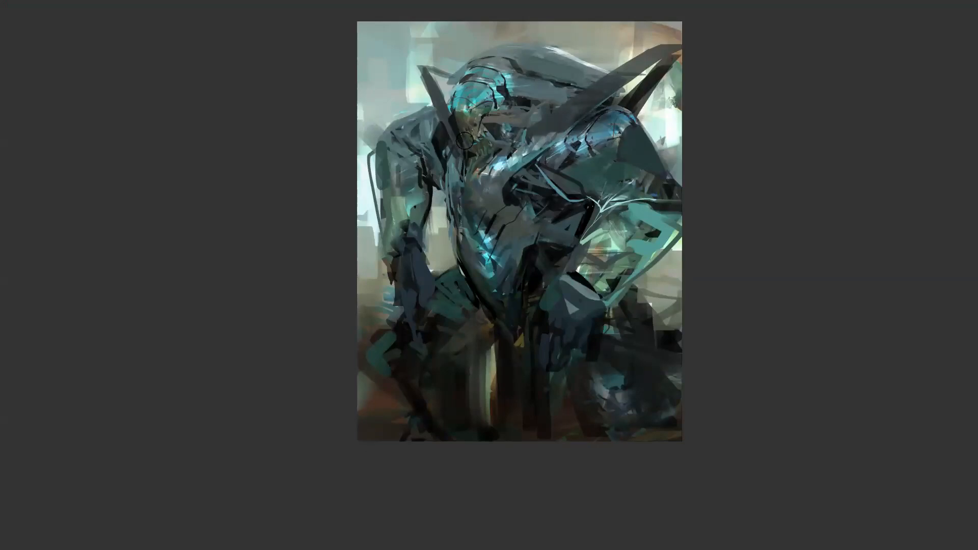